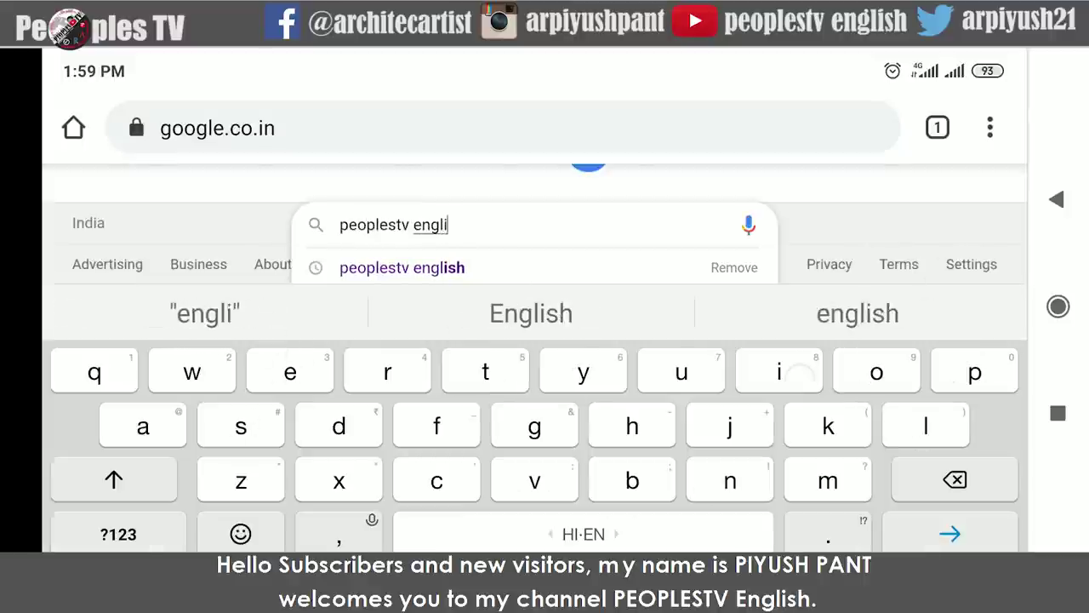
- Search Google for peoplestv english, open the PEOPLESTV English YouTube channel and subscribe to it
{"action": "key", "text": "Return"}
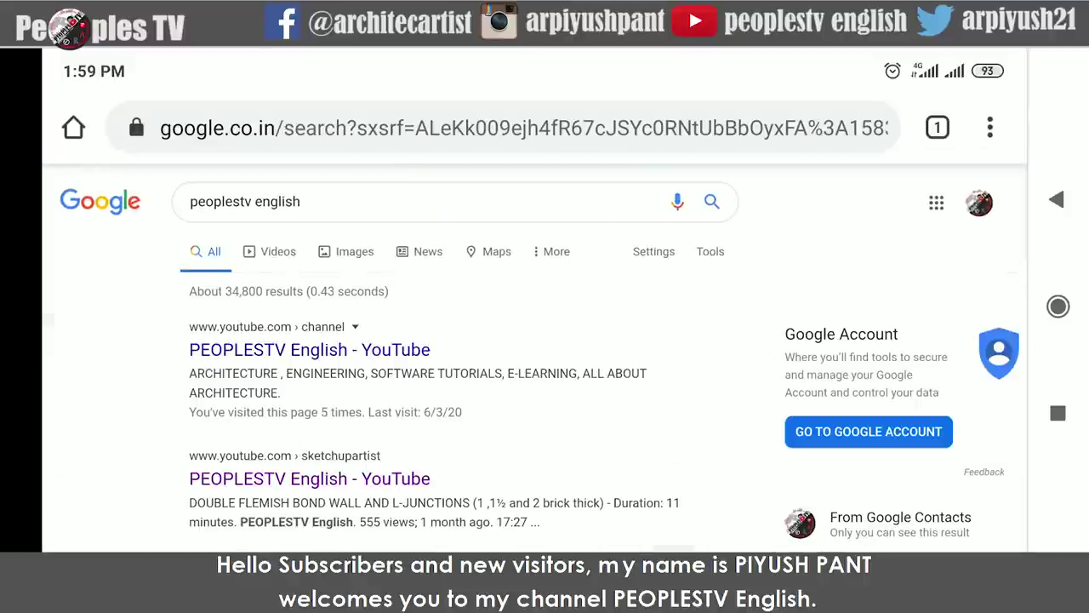
{"action": "left_click", "coordinate": [255, 345]}
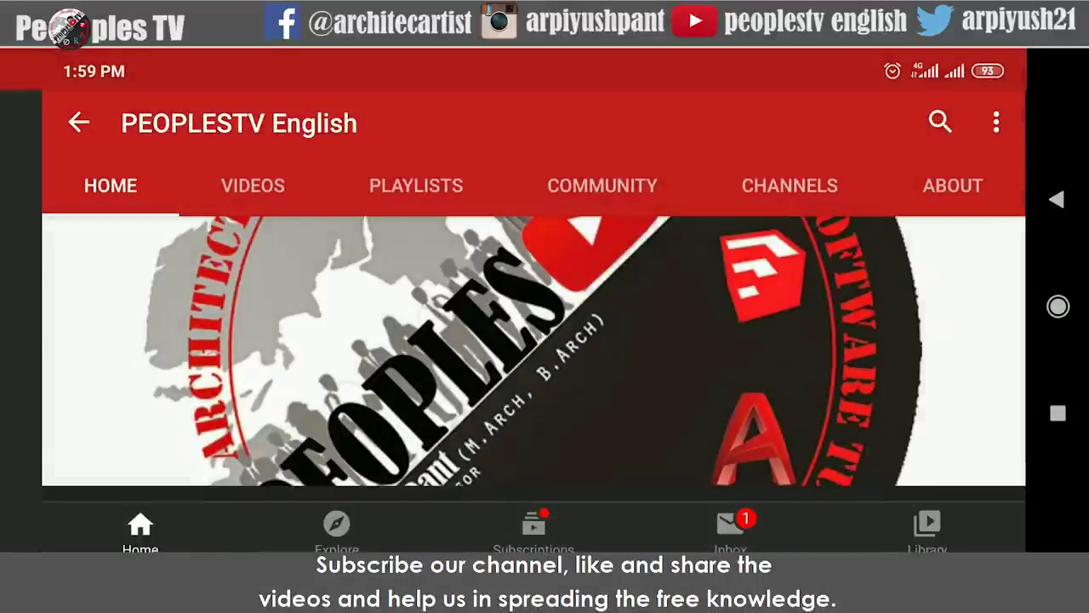
{"action": "scroll", "coordinate": [534, 328], "scroll_direction": "down", "scroll_amount": 2}
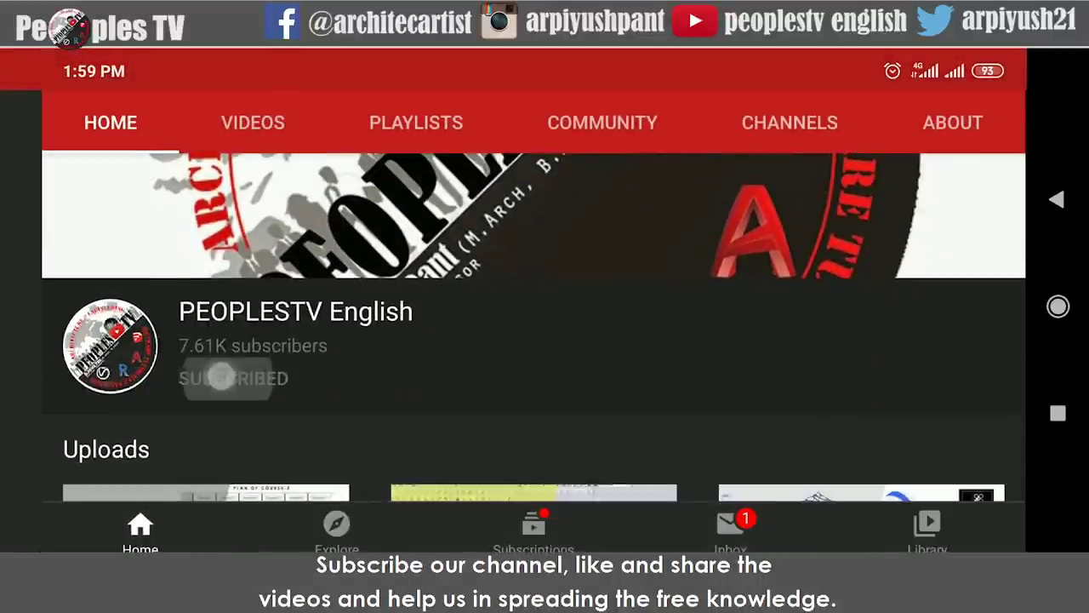
{"action": "left_click", "coordinate": [988, 368]}
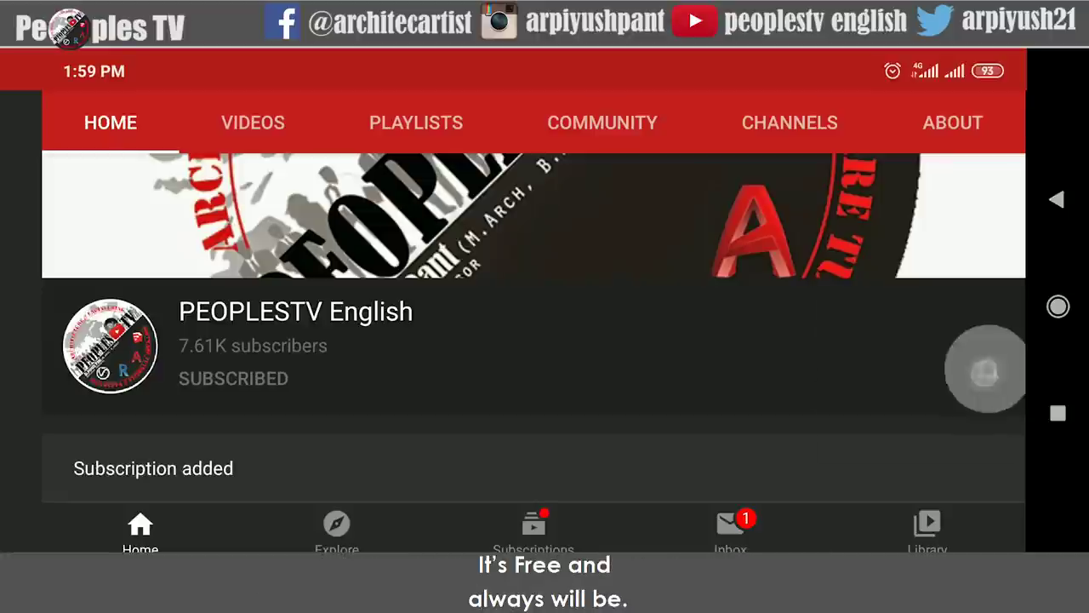
{"action": "left_click", "coordinate": [894, 306]}
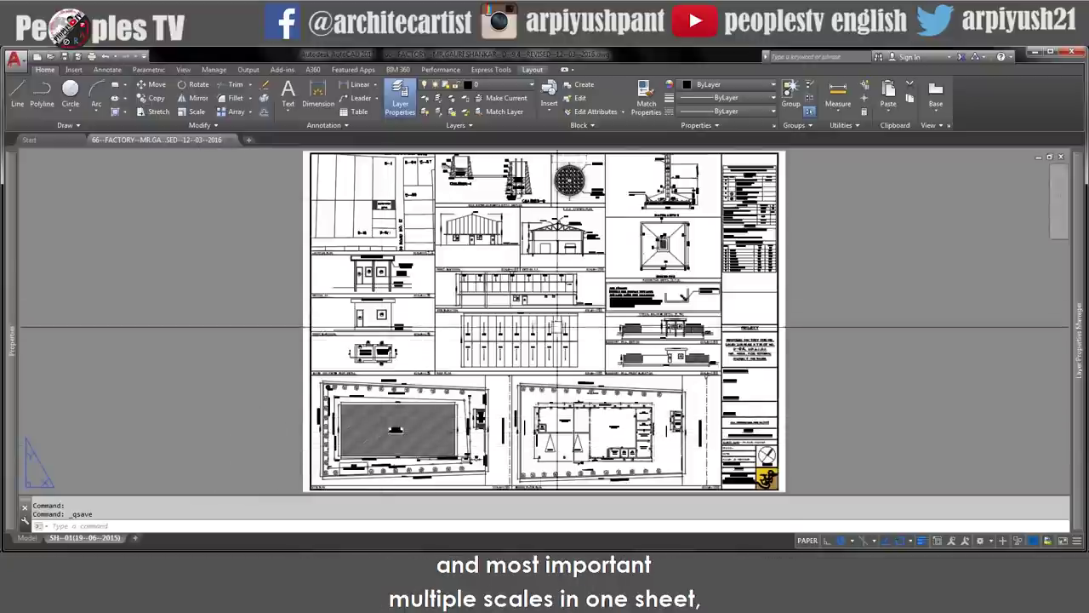
{"action": "scroll", "coordinate": [444, 324], "scroll_direction": "up", "scroll_amount": 6}
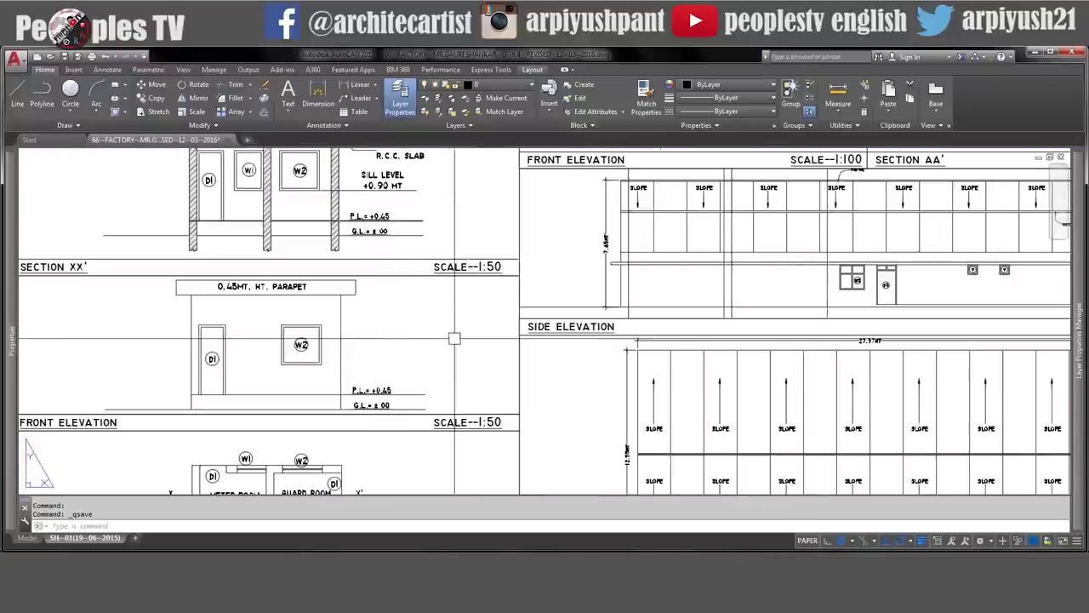
{"action": "middle_click_drag", "start_coordinate": [439, 342], "coordinate": [467, 497]}
{"action": "middle_click_drag", "start_coordinate": [1064, 175], "coordinate": [536, 402]}
{"action": "scroll", "coordinate": [605, 344], "scroll_direction": "down", "scroll_amount": 1}
{"action": "middle_click_drag", "start_coordinate": [967, 479], "coordinate": [692, 242]}
{"action": "middle_click_drag", "start_coordinate": [723, 490], "coordinate": [741, 161]}
{"action": "middle_click_drag", "start_coordinate": [709, 452], "coordinate": [778, 377]}
{"action": "type", "text": "z"}
{"action": "key", "text": "Return"}
{"action": "type", "text": "a"}
{"action": "key", "text": "Return"}
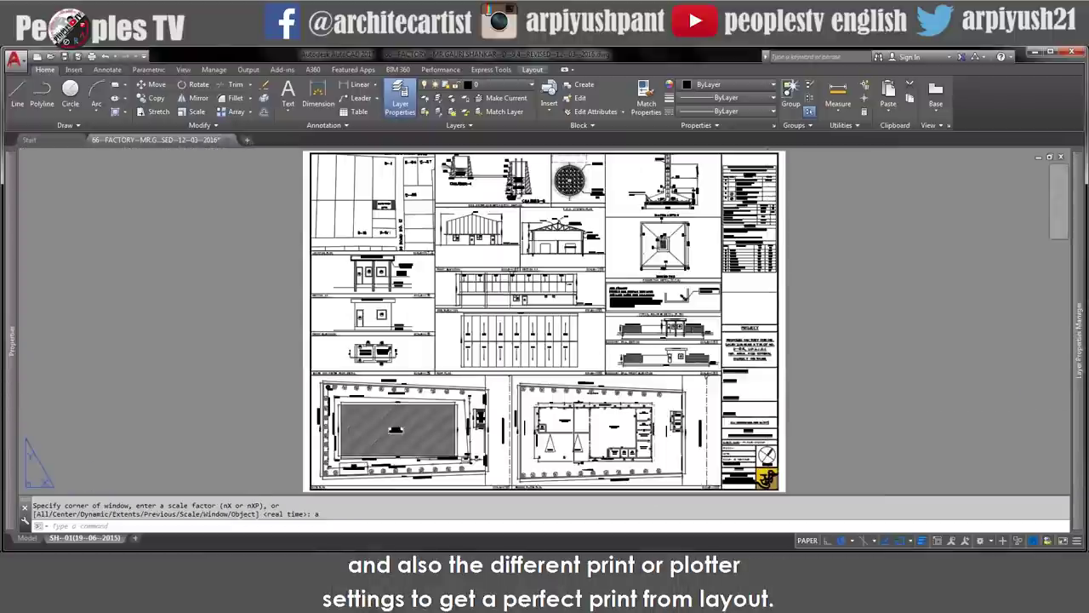
{"action": "key", "text": "ctrl+s"}
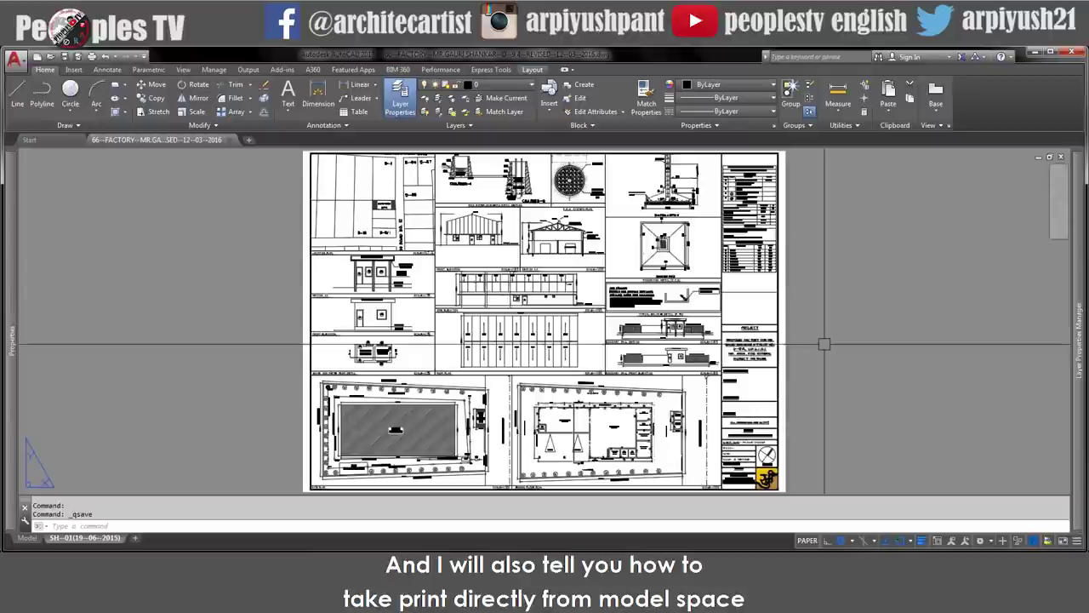
- Examine the sheet from the guard and meter room detail through the elevations and foundation details to the title block
{"action": "scroll", "coordinate": [374, 294], "scroll_direction": "up", "scroll_amount": 10}
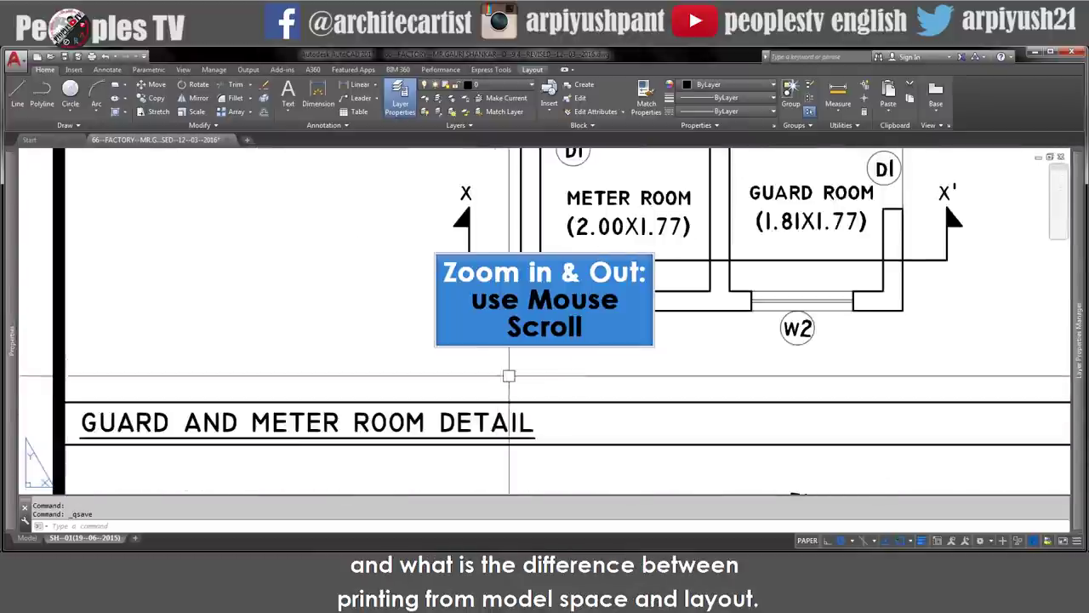
{"action": "scroll", "coordinate": [724, 410], "scroll_direction": "down", "scroll_amount": 2}
{"action": "middle_click_drag", "start_coordinate": [725, 409], "coordinate": [520, 486]}
{"action": "middle_click_drag", "start_coordinate": [574, 155], "coordinate": [439, 369]}
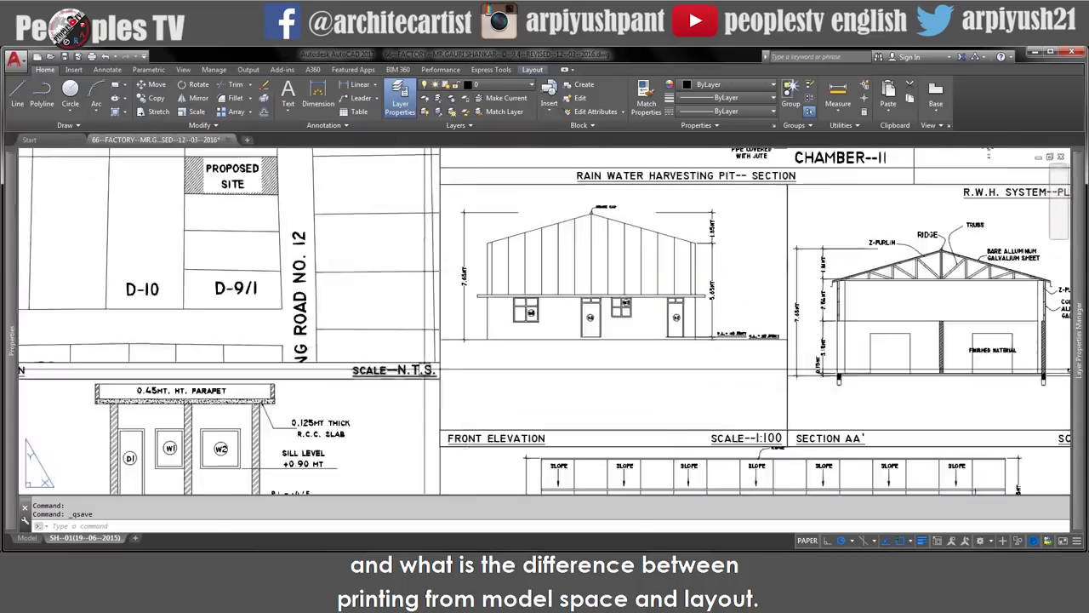
{"action": "scroll", "coordinate": [649, 394], "scroll_direction": "down", "scroll_amount": 4}
{"action": "middle_click_drag", "start_coordinate": [753, 424], "coordinate": [375, 366]}
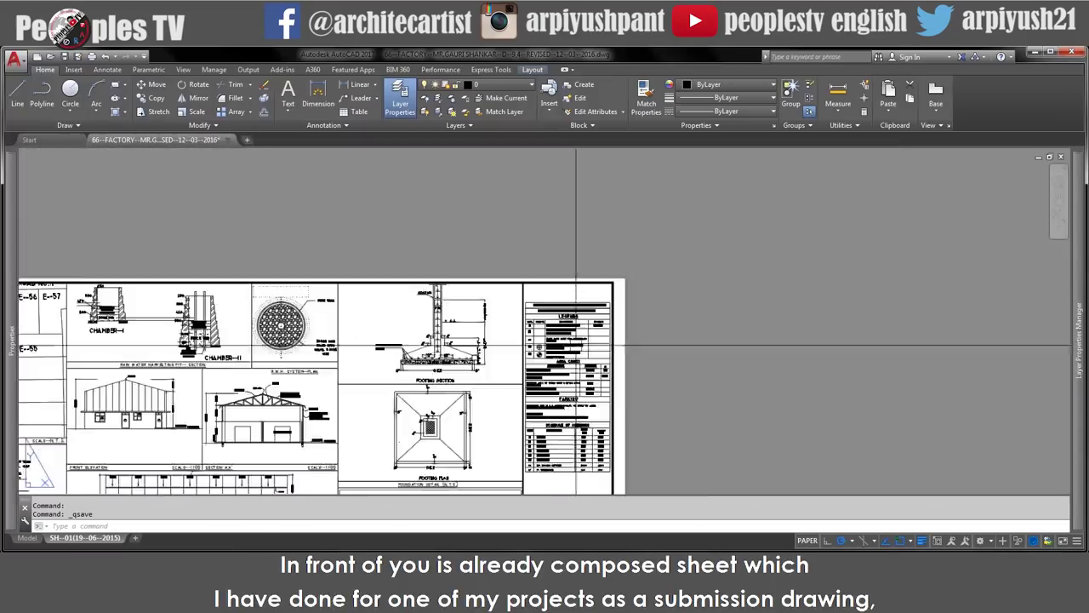
{"action": "middle_click_drag", "start_coordinate": [577, 345], "coordinate": [571, 246]}
{"action": "scroll", "coordinate": [576, 457], "scroll_direction": "up", "scroll_amount": 3}
{"action": "middle_click_drag", "start_coordinate": [576, 457], "coordinate": [588, 170]}
{"action": "middle_click_drag", "start_coordinate": [481, 442], "coordinate": [510, 280]}
{"action": "scroll", "coordinate": [510, 280], "scroll_direction": "down", "scroll_amount": 1}
{"action": "scroll", "coordinate": [524, 388], "scroll_direction": "down", "scroll_amount": 2}
{"action": "type", "text": "z"}
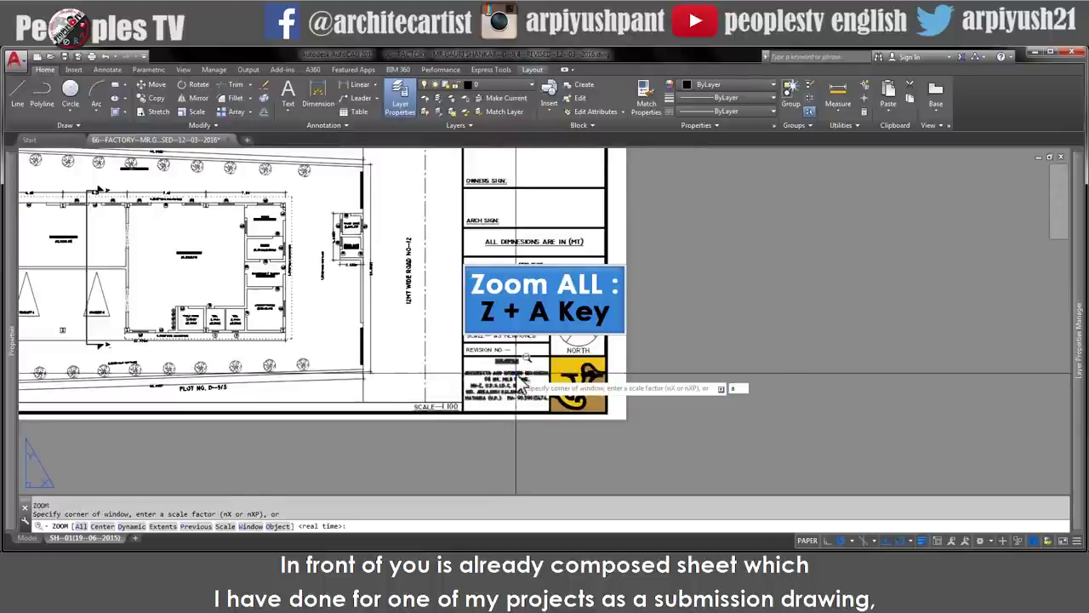
{"action": "type", "text": "a"}
{"action": "key", "text": "Return"}
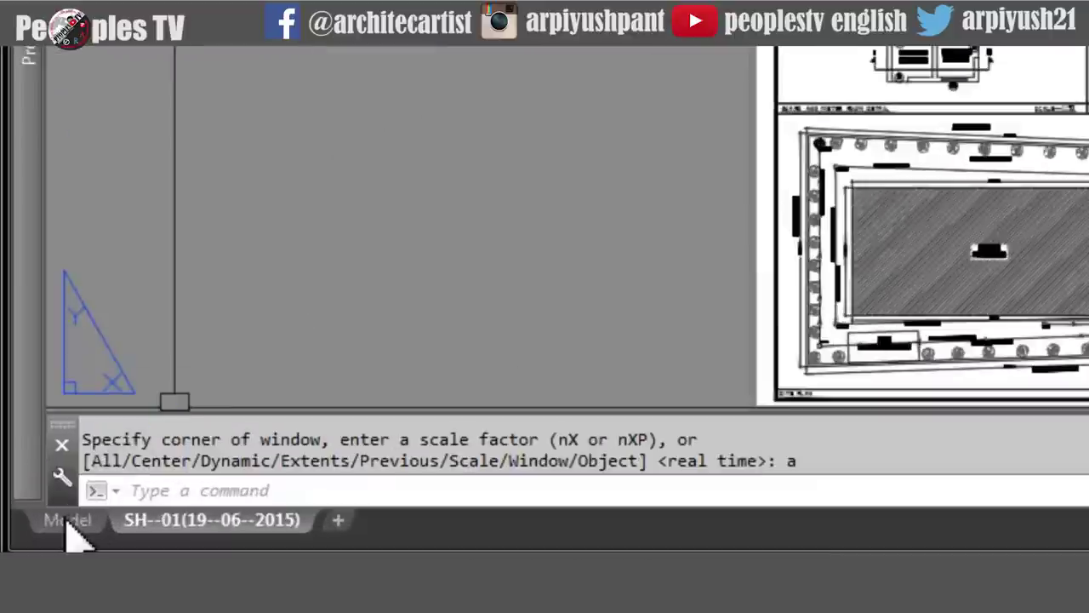
- Switch to model space and zoom to the objects enclosed by the large rectangular frame
{"action": "left_click", "coordinate": [27, 538]}
{"action": "middle_click_drag", "start_coordinate": [450, 409], "coordinate": [441, 401]}
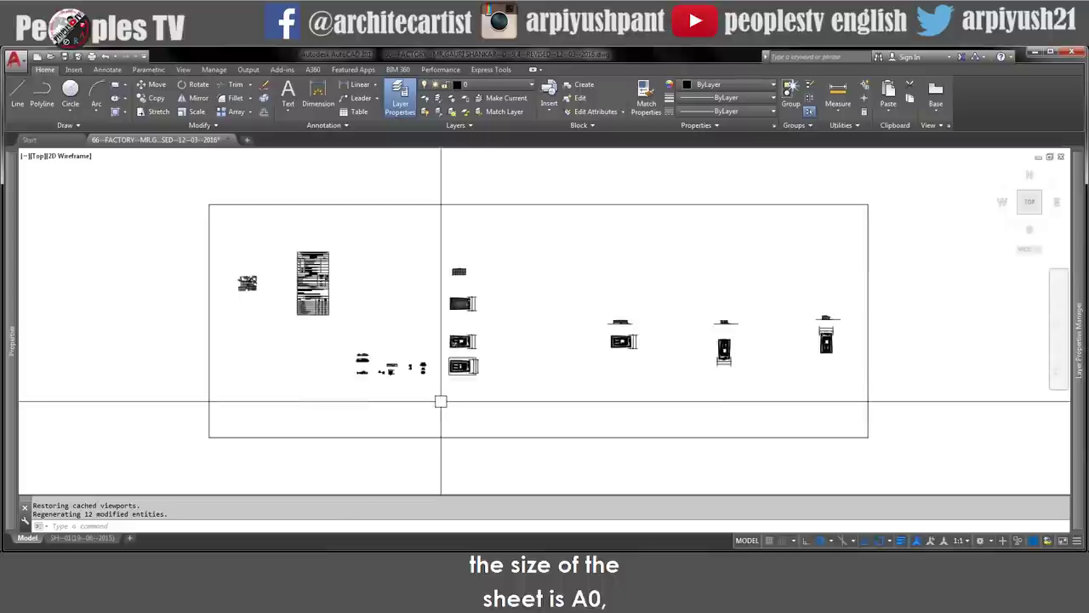
{"action": "type", "text": "o"}
{"action": "key", "text": "Return"}
{"action": "left_click", "coordinate": [207, 202]}
{"action": "left_click", "coordinate": [875, 441]}
{"action": "key", "text": "Return"}
- Examine the individual drawings laid out in model space, then show the full drawing extents
{"action": "scroll", "coordinate": [178, 266], "scroll_direction": "up", "scroll_amount": 4}
{"action": "scroll", "coordinate": [545, 238], "scroll_direction": "down", "scroll_amount": 2}
{"action": "scroll", "coordinate": [241, 254], "scroll_direction": "up", "scroll_amount": 7}
{"action": "scroll", "coordinate": [332, 284], "scroll_direction": "down", "scroll_amount": 6}
{"action": "middle_click_drag", "start_coordinate": [710, 156], "coordinate": [517, 340]}
{"action": "scroll", "coordinate": [517, 327], "scroll_direction": "up", "scroll_amount": 5}
{"action": "scroll", "coordinate": [511, 324], "scroll_direction": "down", "scroll_amount": 9}
{"action": "scroll", "coordinate": [877, 421], "scroll_direction": "up", "scroll_amount": 11}
{"action": "scroll", "coordinate": [606, 390], "scroll_direction": "down", "scroll_amount": 2}
{"action": "scroll", "coordinate": [612, 387], "scroll_direction": "down", "scroll_amount": 6}
{"action": "scroll", "coordinate": [571, 379], "scroll_direction": "down", "scroll_amount": 2}
{"action": "type", "text": "z"}
{"action": "key", "text": "Return"}
{"action": "type", "text": "a"}
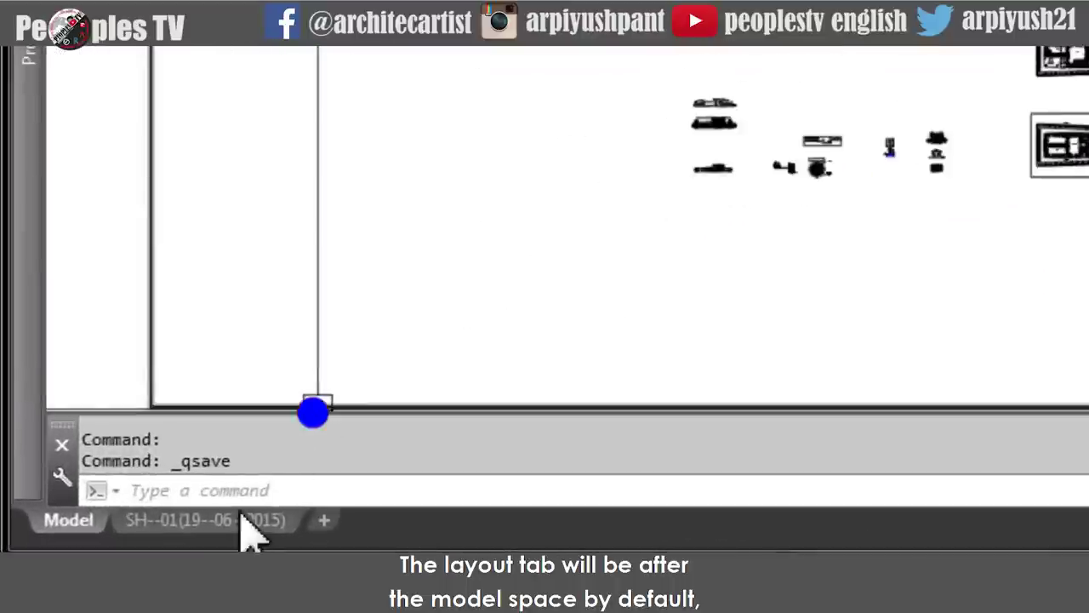
{"action": "mouse_move", "coordinate": [84, 542]}
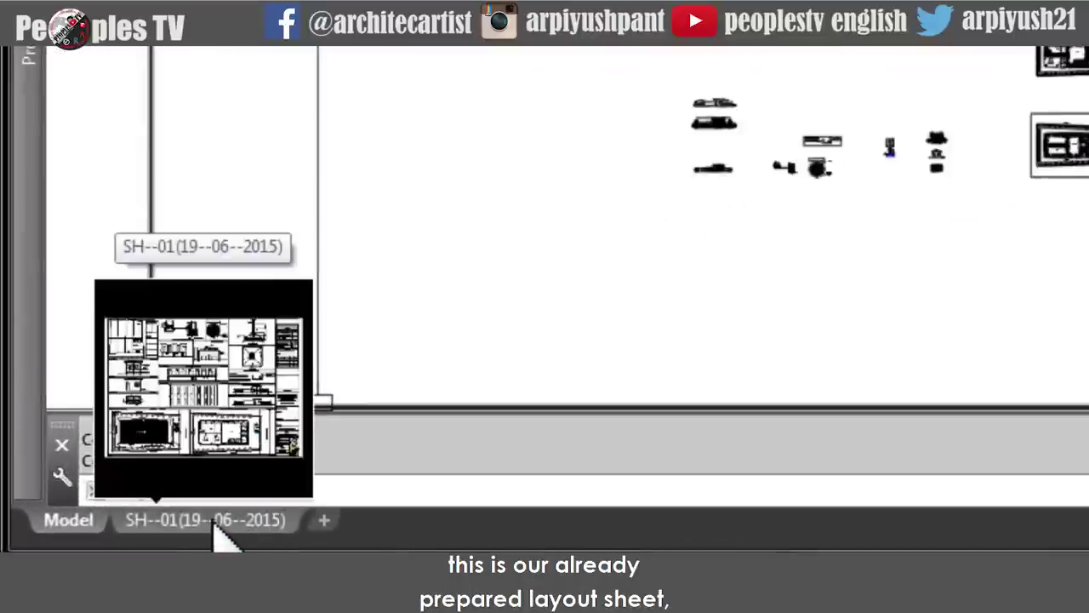
{"action": "left_click", "coordinate": [213, 523]}
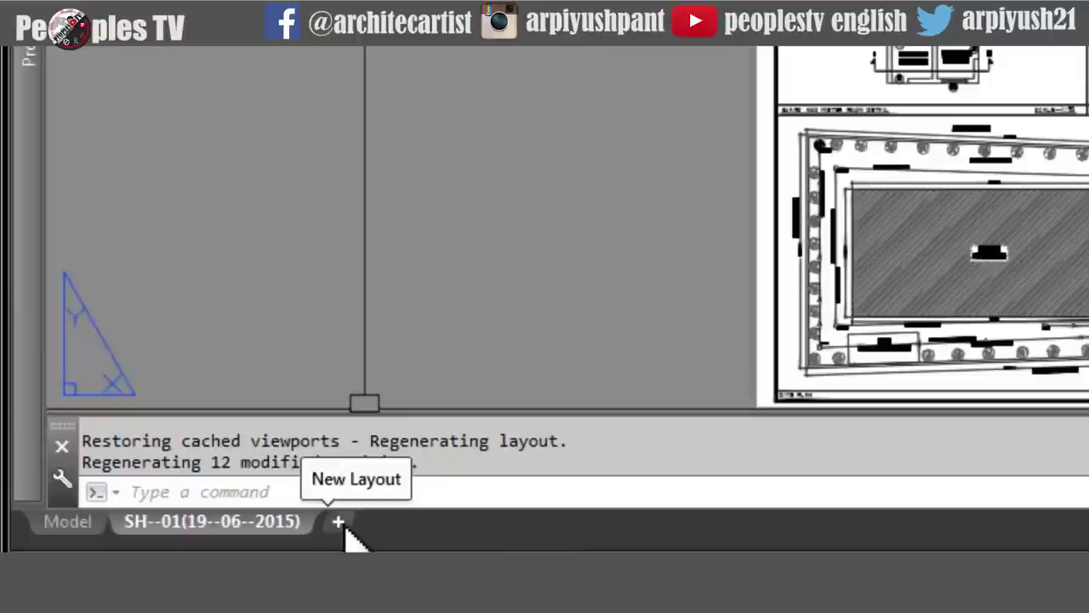
{"action": "left_click", "coordinate": [338, 522]}
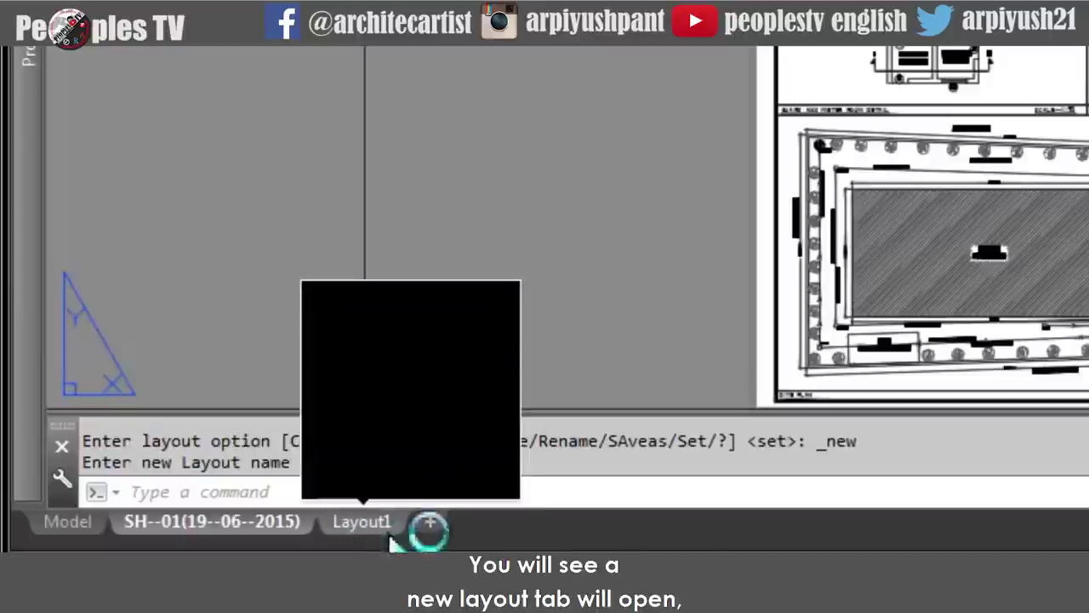
{"action": "left_click", "coordinate": [255, 524]}
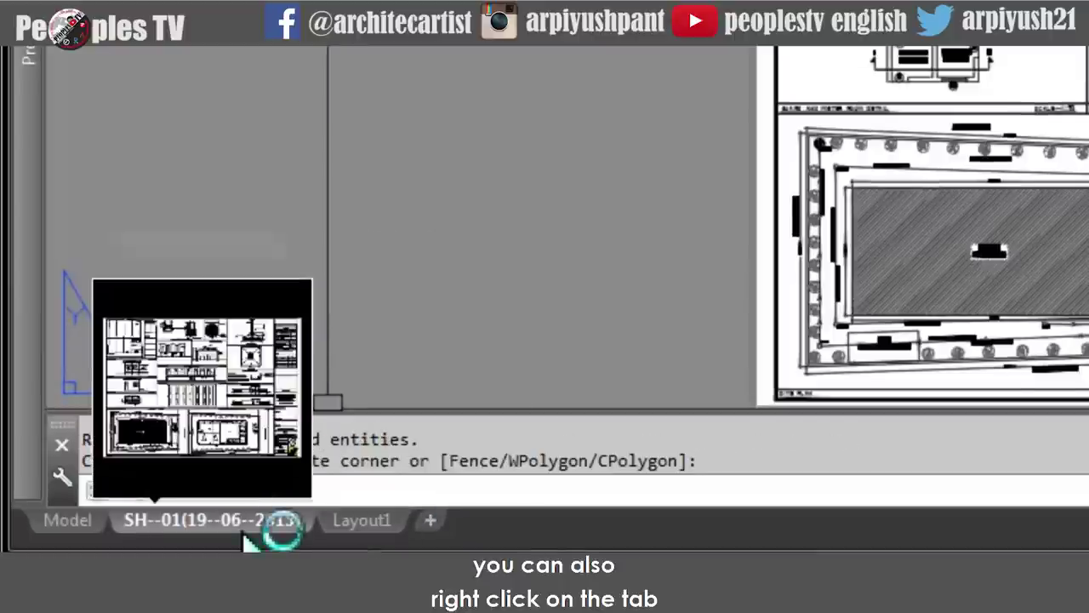
{"action": "right_click", "coordinate": [243, 521]}
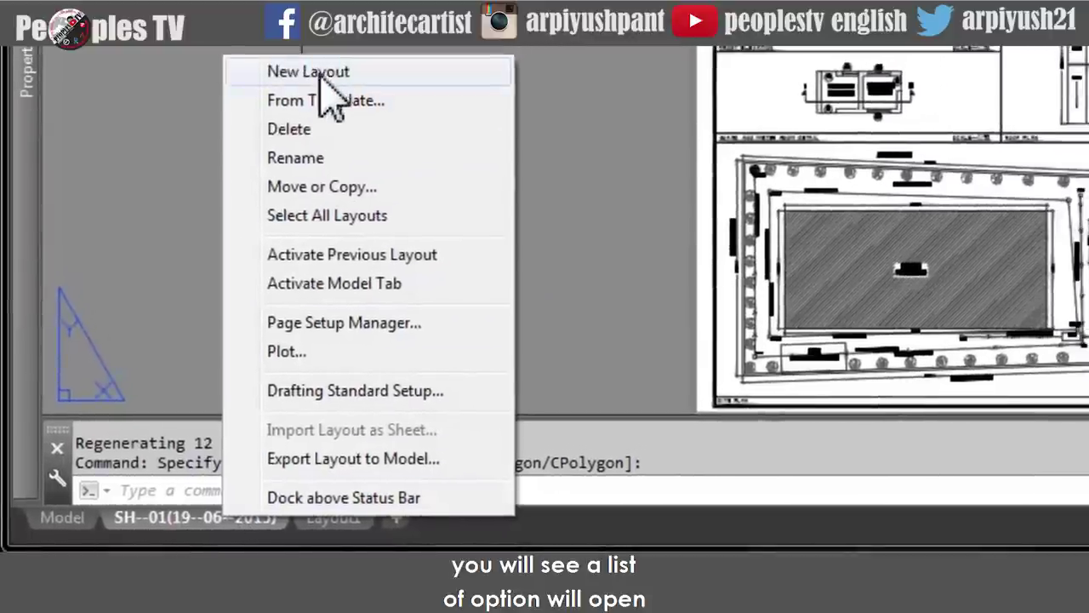
{"action": "left_click", "coordinate": [345, 83]}
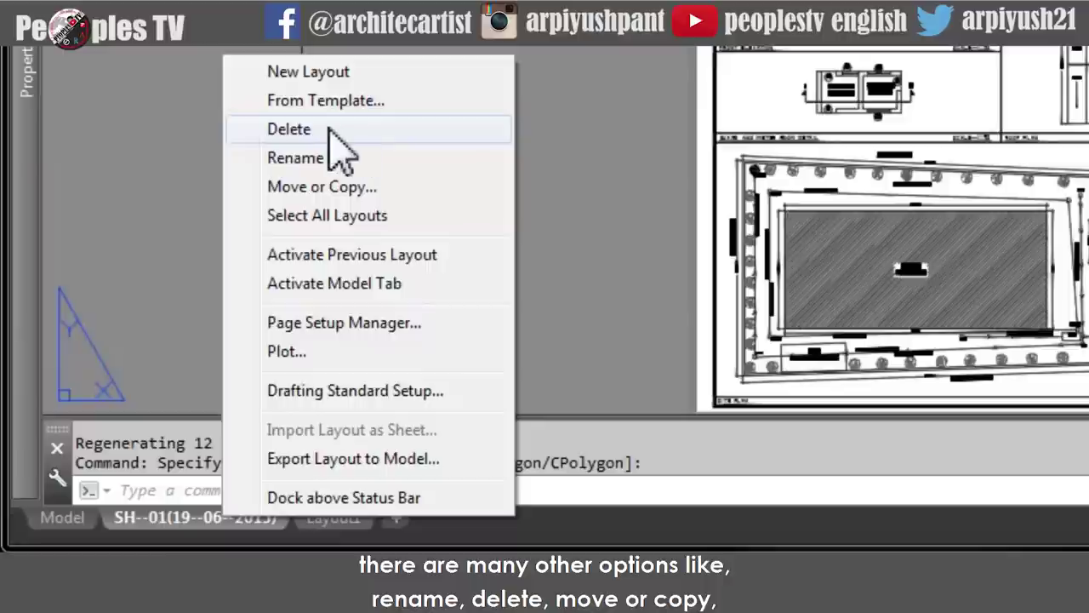
{"action": "left_click", "coordinate": [344, 197]}
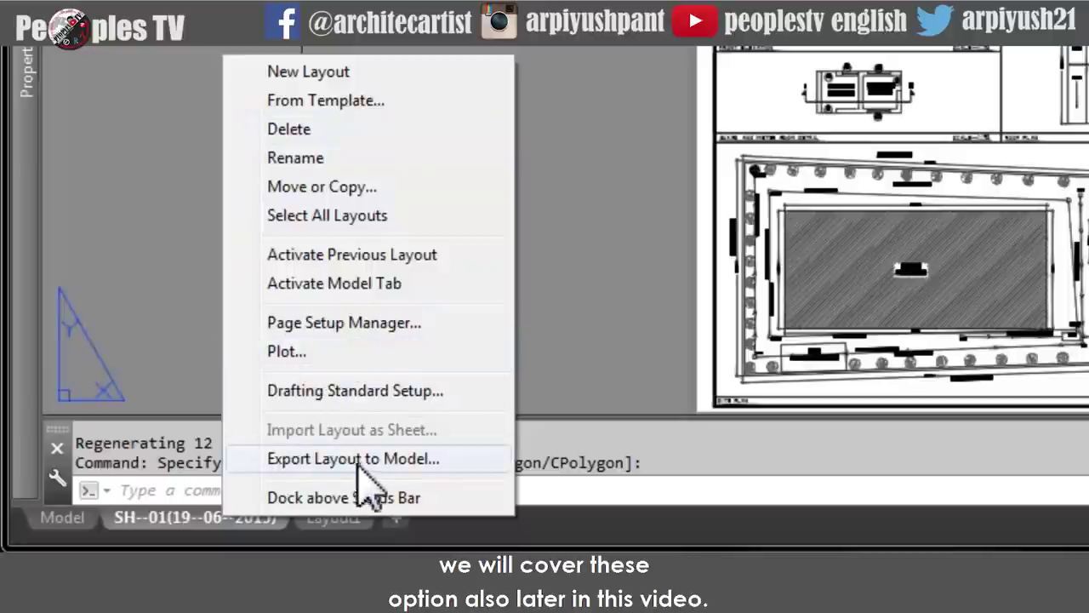
{"action": "left_click", "coordinate": [367, 474]}
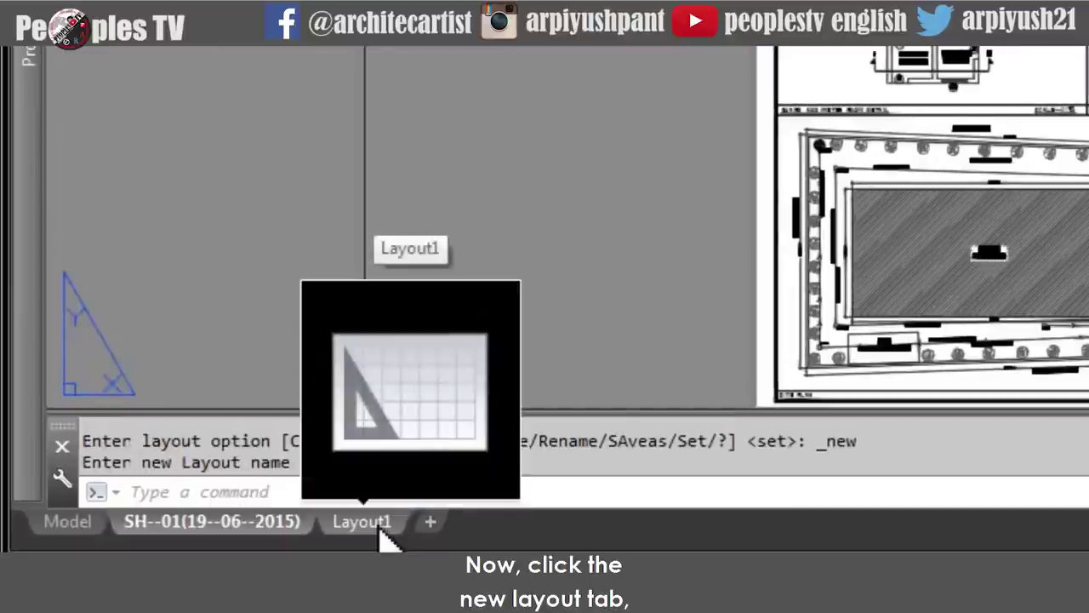
- Activate Layout1 and inspect the dashed printable-area boundary around the sheet, then show the whole sheet
{"action": "left_click", "coordinate": [382, 530]}
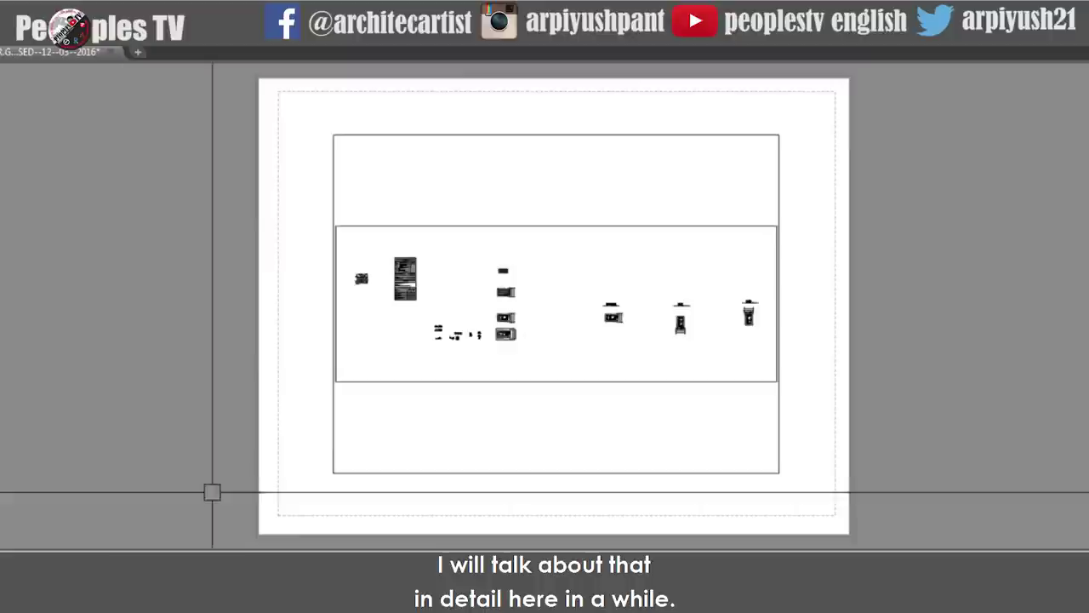
{"action": "scroll", "coordinate": [287, 523], "scroll_direction": "up", "scroll_amount": 6}
{"action": "scroll", "coordinate": [285, 524], "scroll_direction": "up", "scroll_amount": 2}
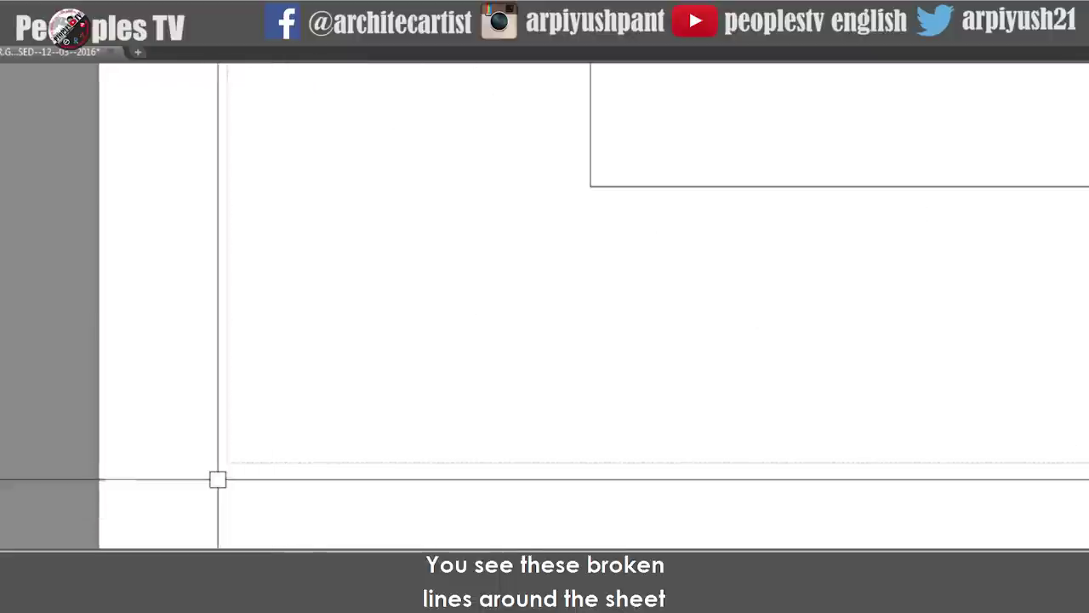
{"action": "scroll", "coordinate": [224, 469], "scroll_direction": "up", "scroll_amount": 3}
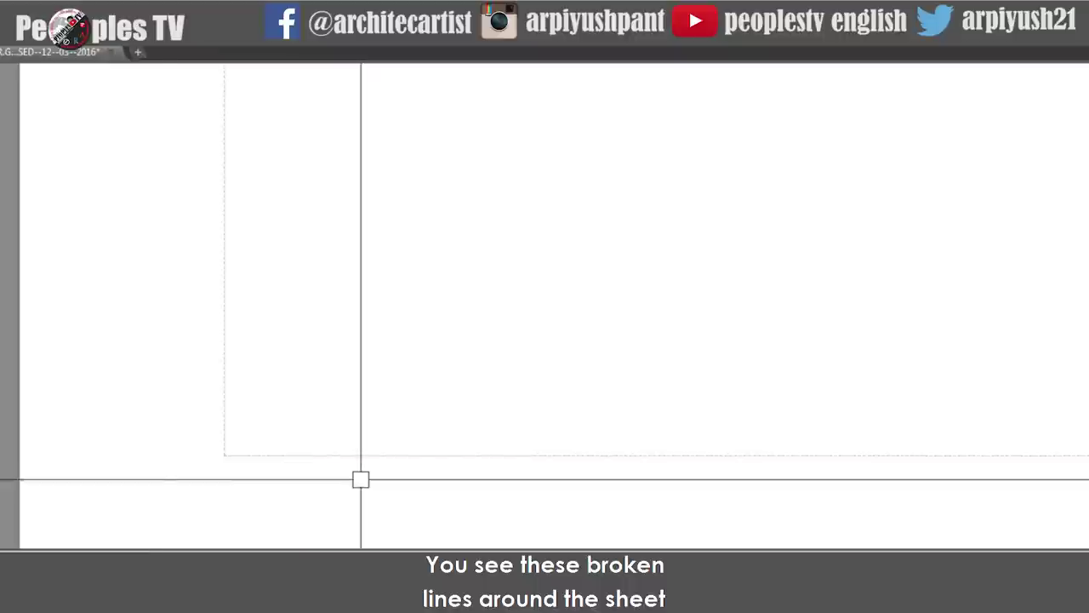
{"action": "scroll", "coordinate": [366, 479], "scroll_direction": "down", "scroll_amount": 6}
{"action": "middle_click_drag", "start_coordinate": [758, 485], "coordinate": [498, 476]}
{"action": "scroll", "coordinate": [834, 493], "scroll_direction": "down", "scroll_amount": 4}
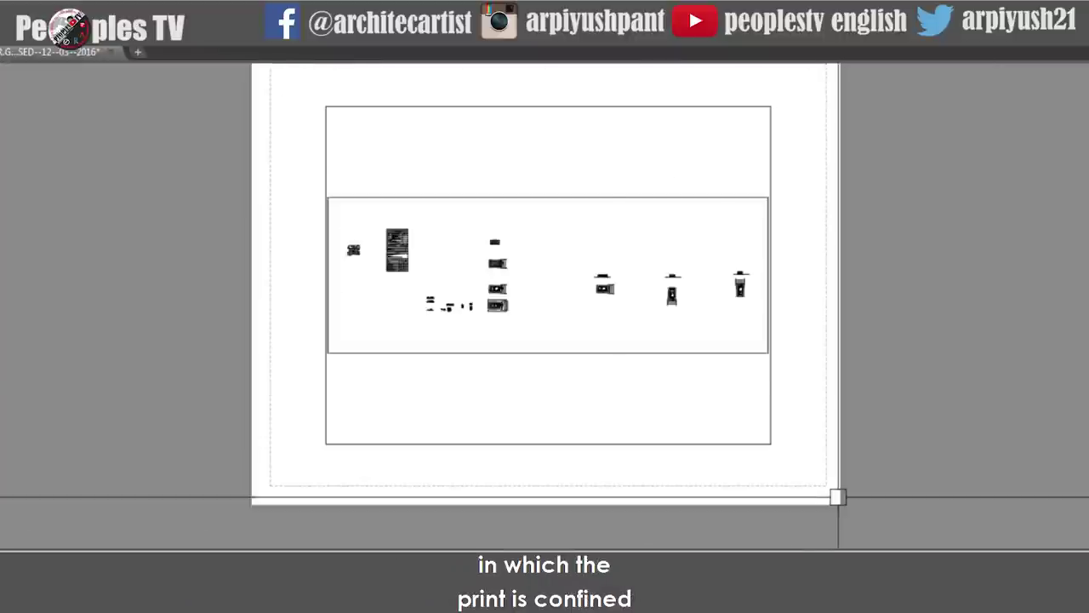
{"action": "middle_click_drag", "start_coordinate": [404, 68], "coordinate": [388, 139]}
{"action": "scroll", "coordinate": [366, 136], "scroll_direction": "up", "scroll_amount": 2}
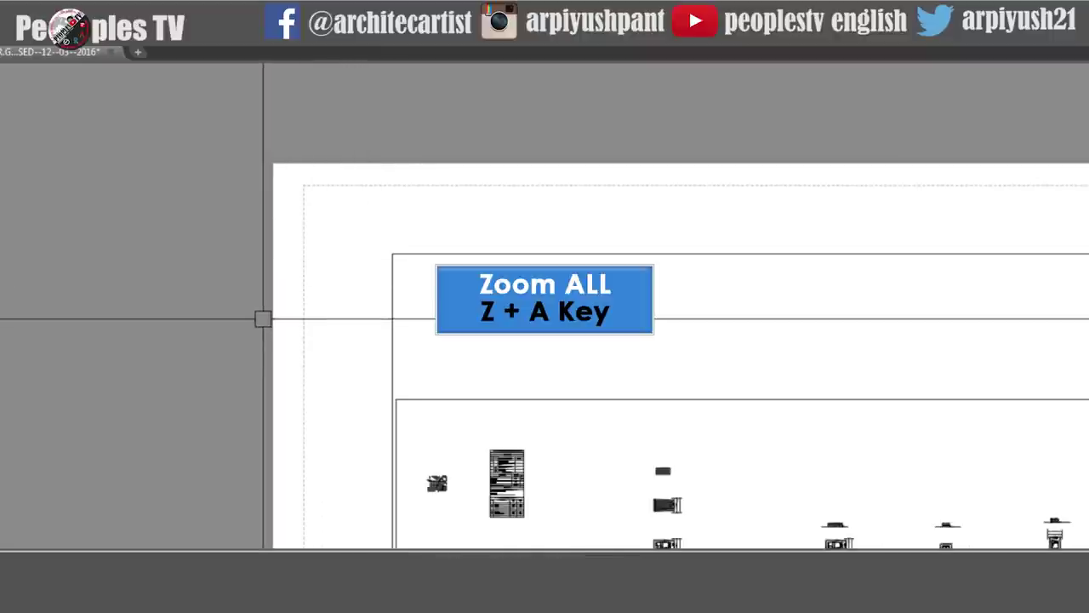
{"action": "type", "text": "z"}
{"action": "key", "text": "Return"}
{"action": "type", "text": "a"}
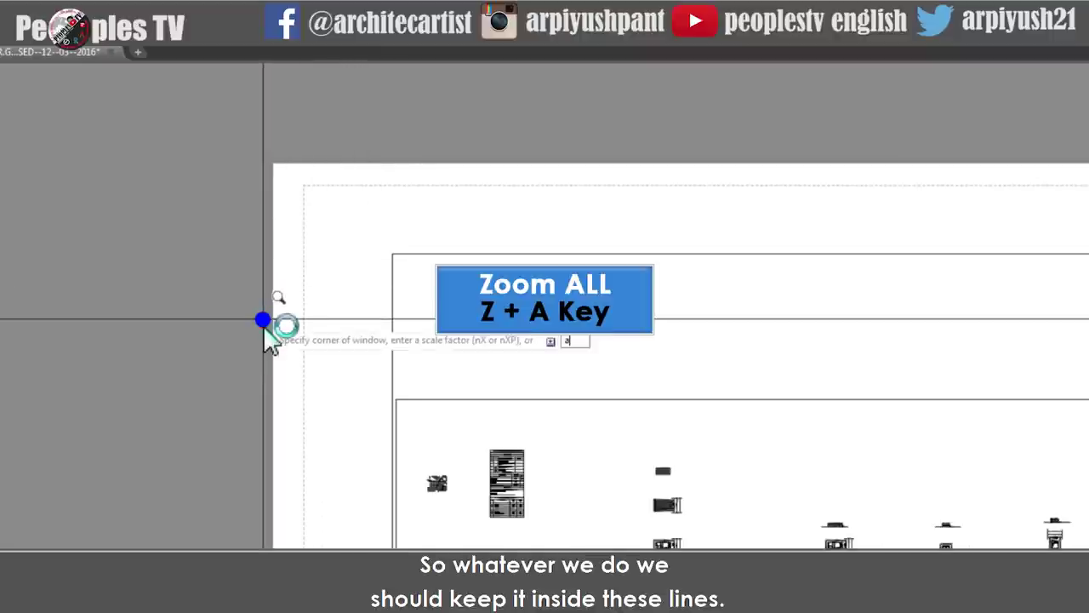
{"action": "key", "text": "Return"}
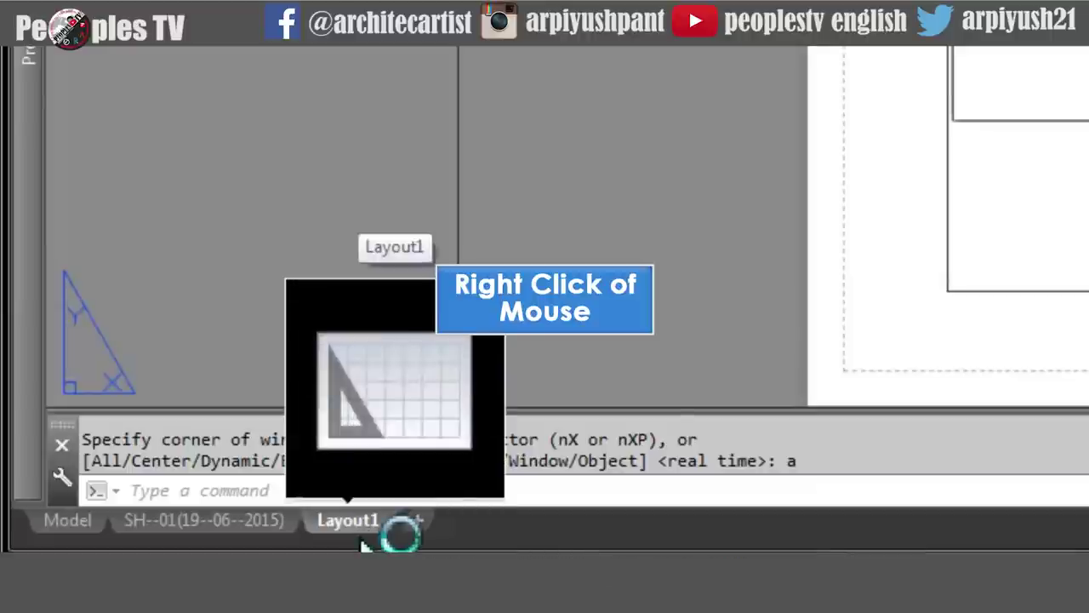
- Compare the page setups in Layout1's Page Setup Manager and open the Layout1 setup for modification
{"action": "right_click", "coordinate": [364, 538]}
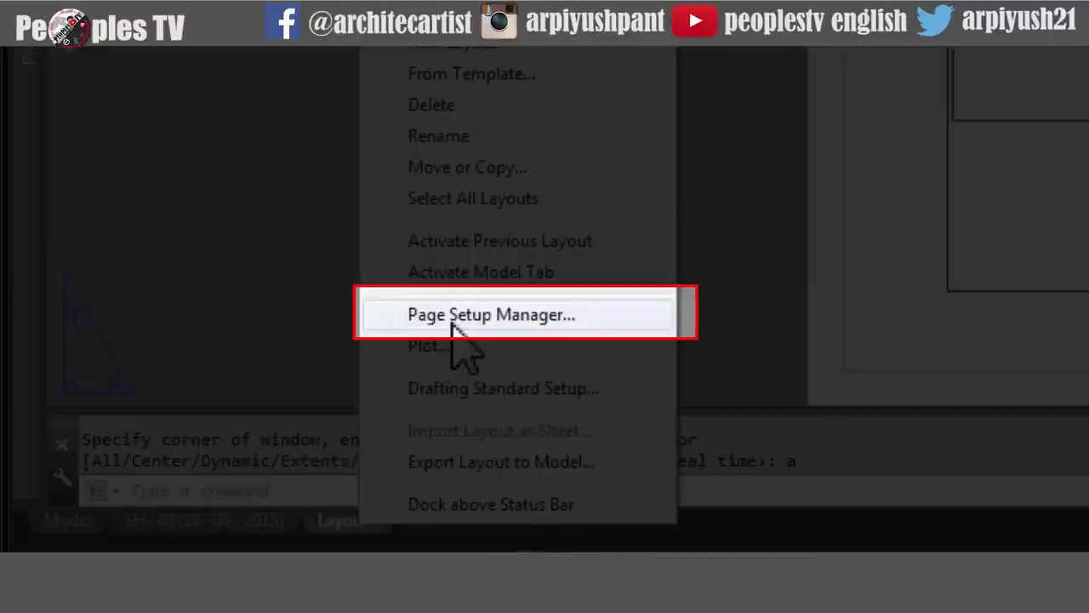
{"action": "left_click", "coordinate": [452, 322]}
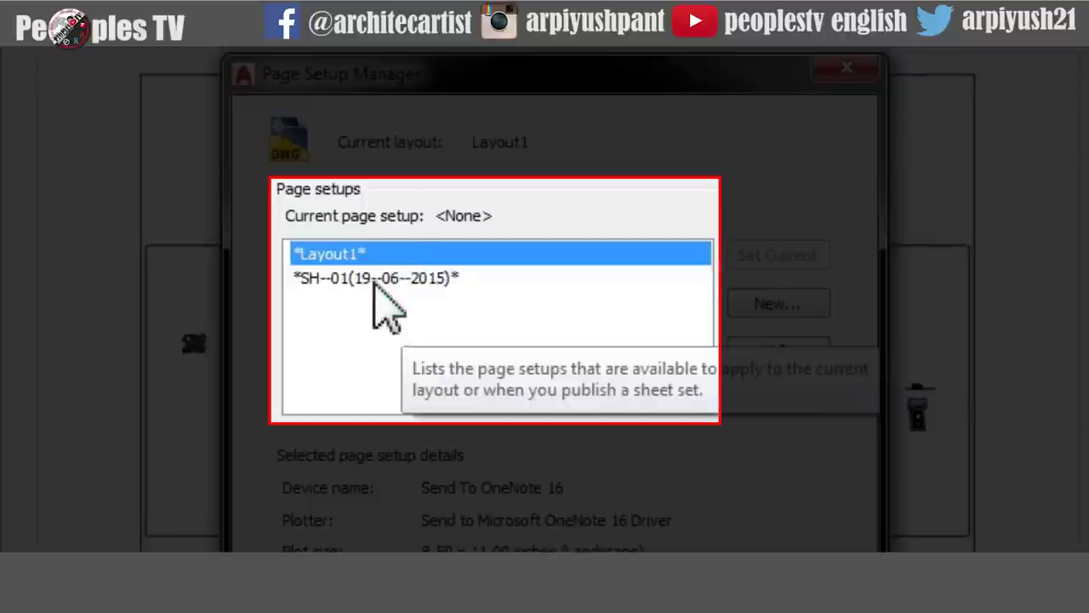
{"action": "left_click", "coordinate": [373, 279]}
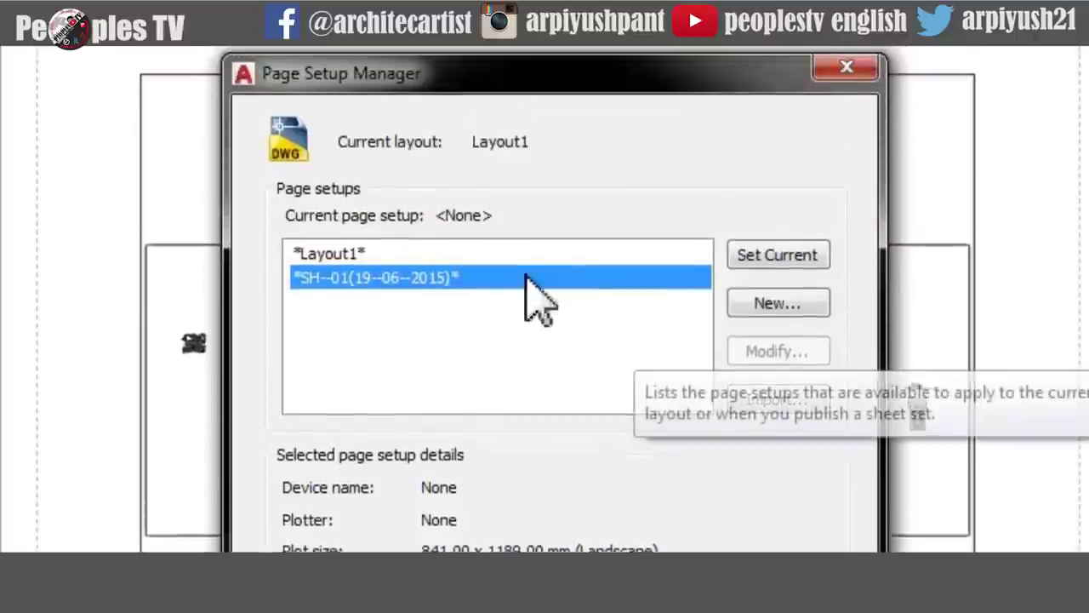
{"action": "left_click", "coordinate": [353, 242]}
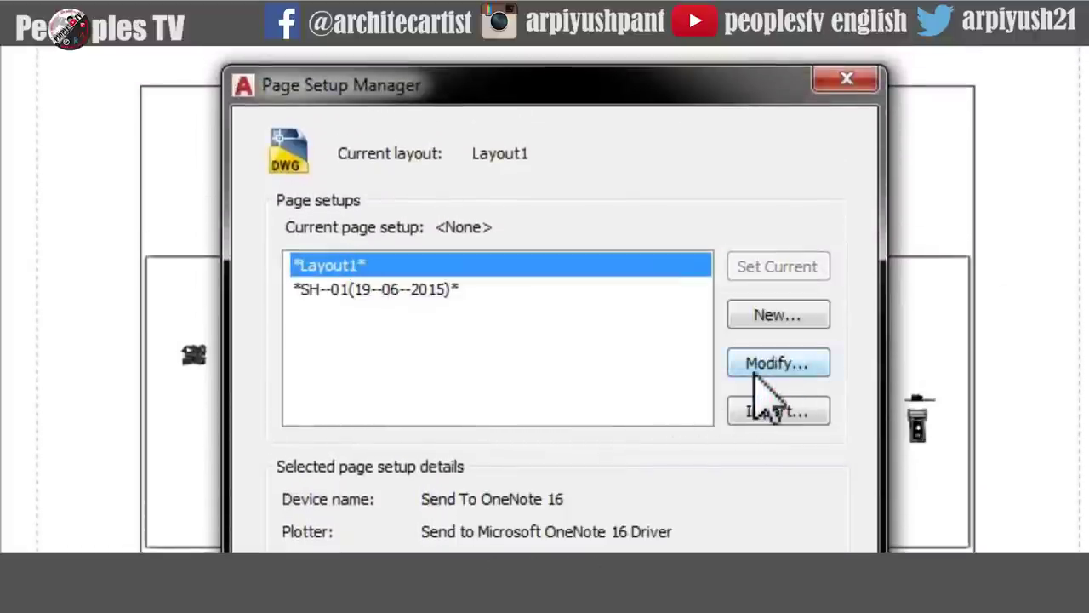
{"action": "left_click", "coordinate": [762, 389]}
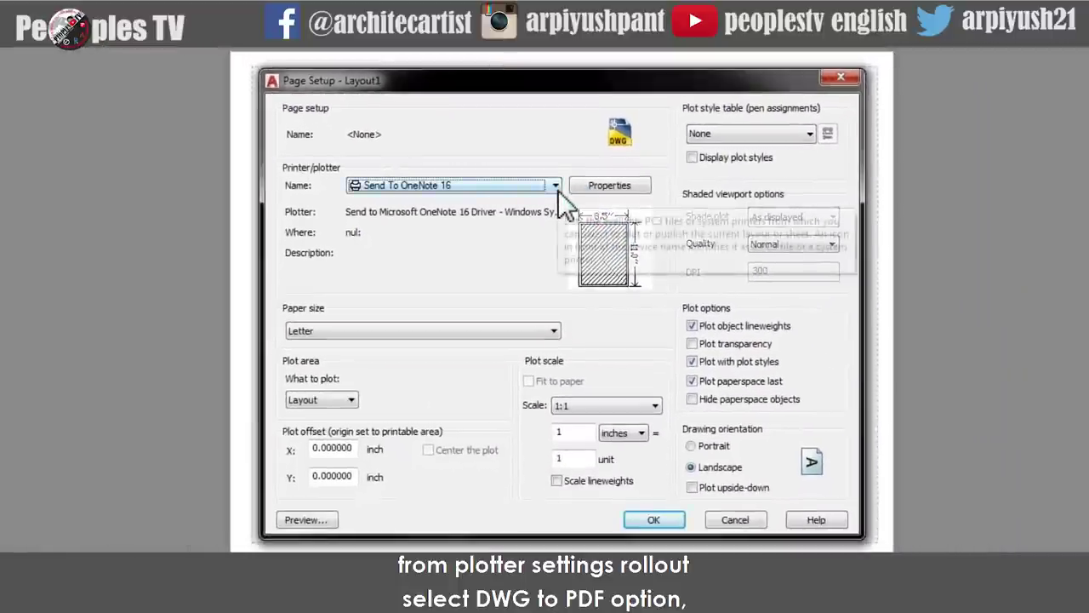
- Set the plotter to DWG To PDF.pc3 and the paper size to ISO A0 (841.00 x 1189.00 MM)
{"action": "left_click", "coordinate": [554, 186]}
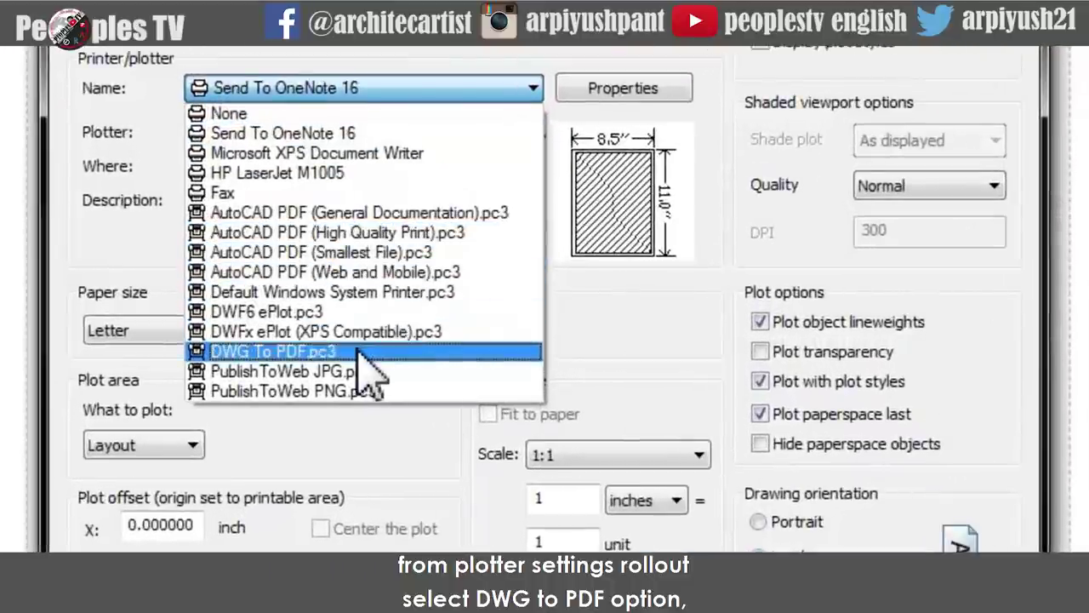
{"action": "left_click", "coordinate": [355, 350]}
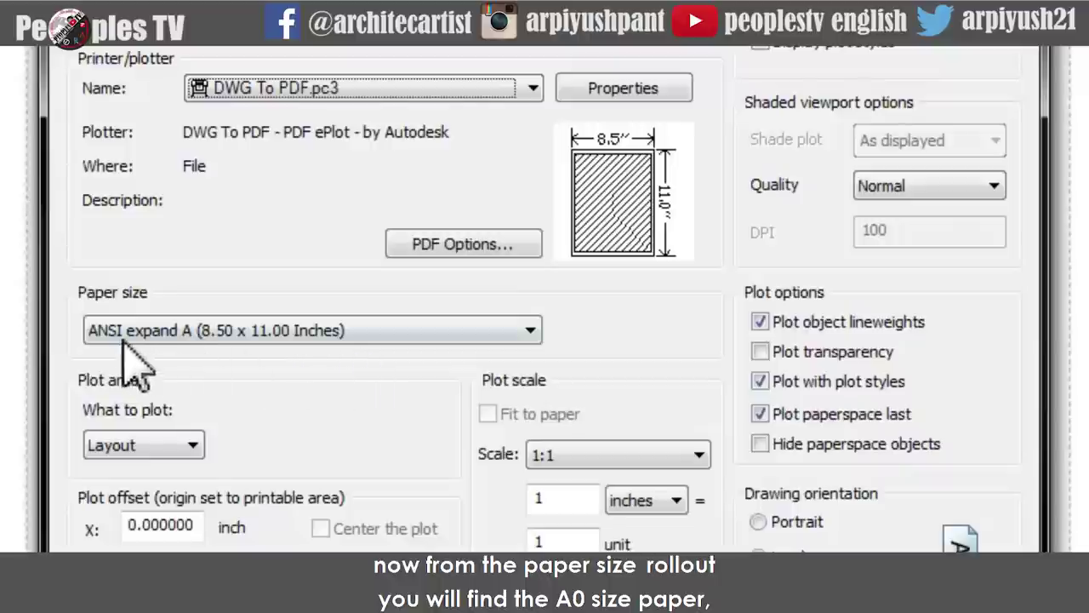
{"action": "left_click", "coordinate": [478, 332]}
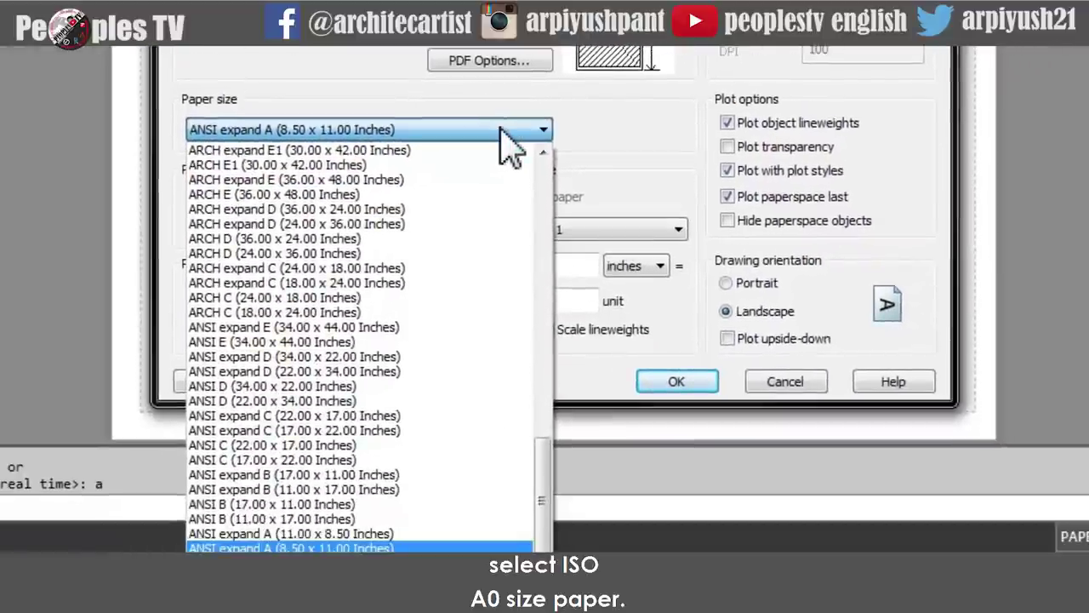
{"action": "scroll", "coordinate": [507, 374], "scroll_direction": "up", "scroll_amount": 8}
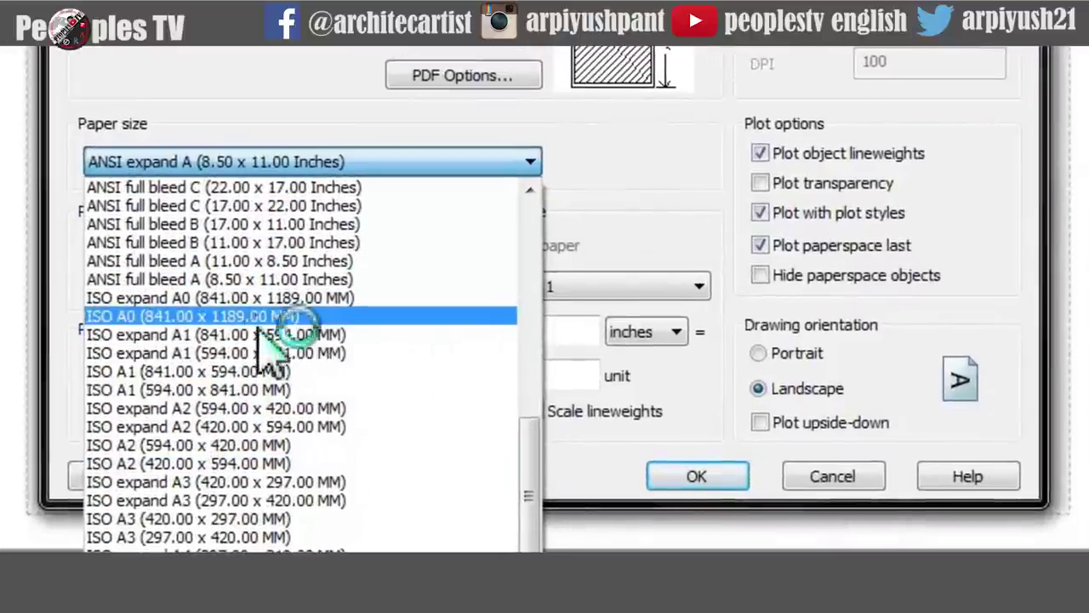
{"action": "left_click", "coordinate": [287, 292]}
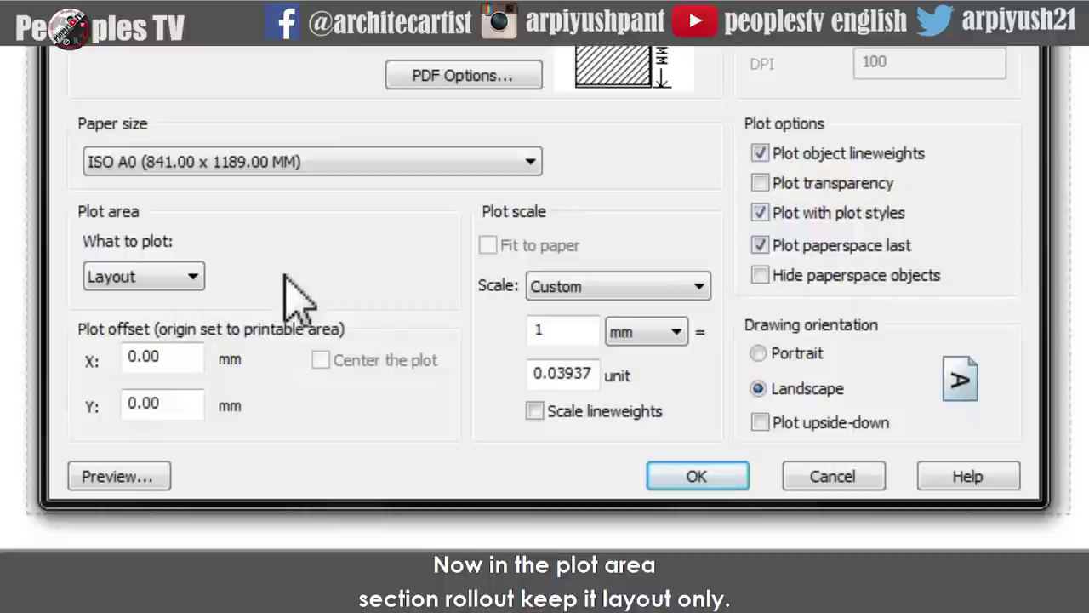
- Keep Layout as the plot area and Custom as the plot scale, then apply the page setup and close its manager
{"action": "left_click", "coordinate": [194, 277]}
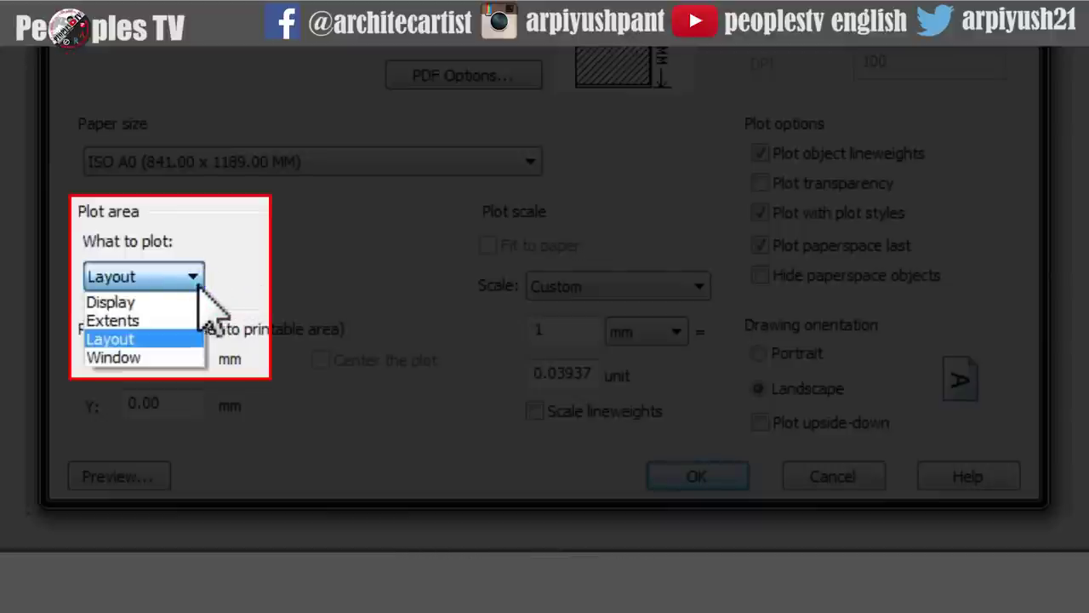
{"action": "left_click", "coordinate": [196, 281]}
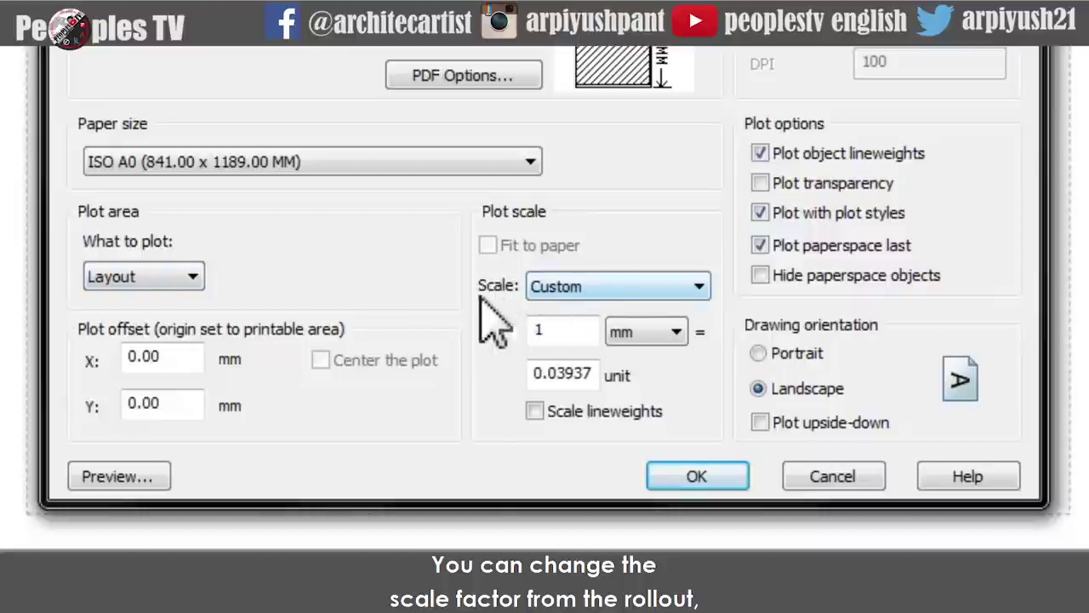
{"action": "left_click", "coordinate": [602, 287]}
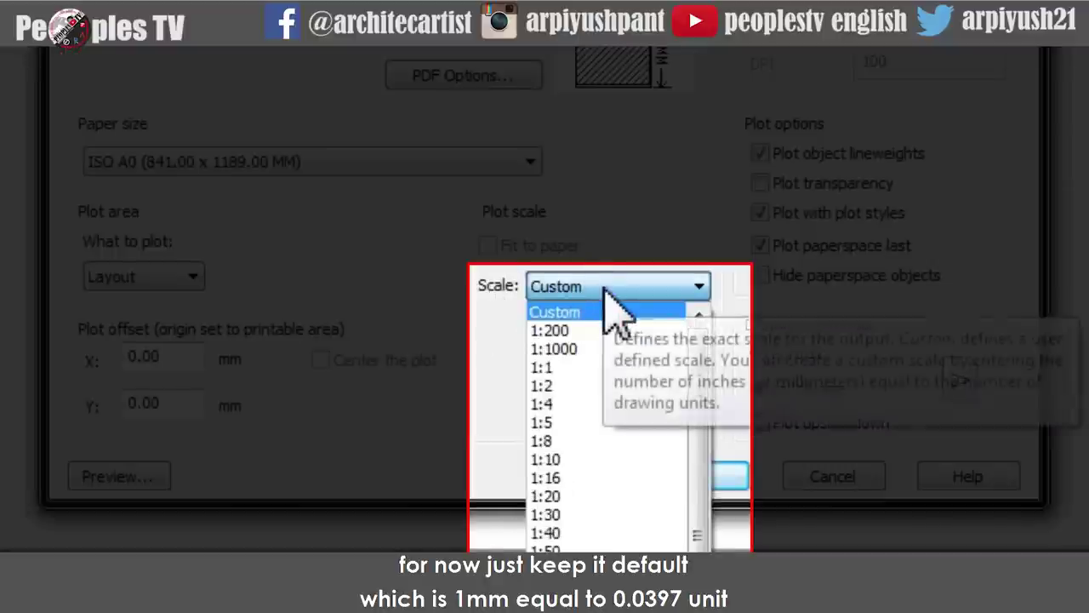
{"action": "left_click", "coordinate": [603, 287]}
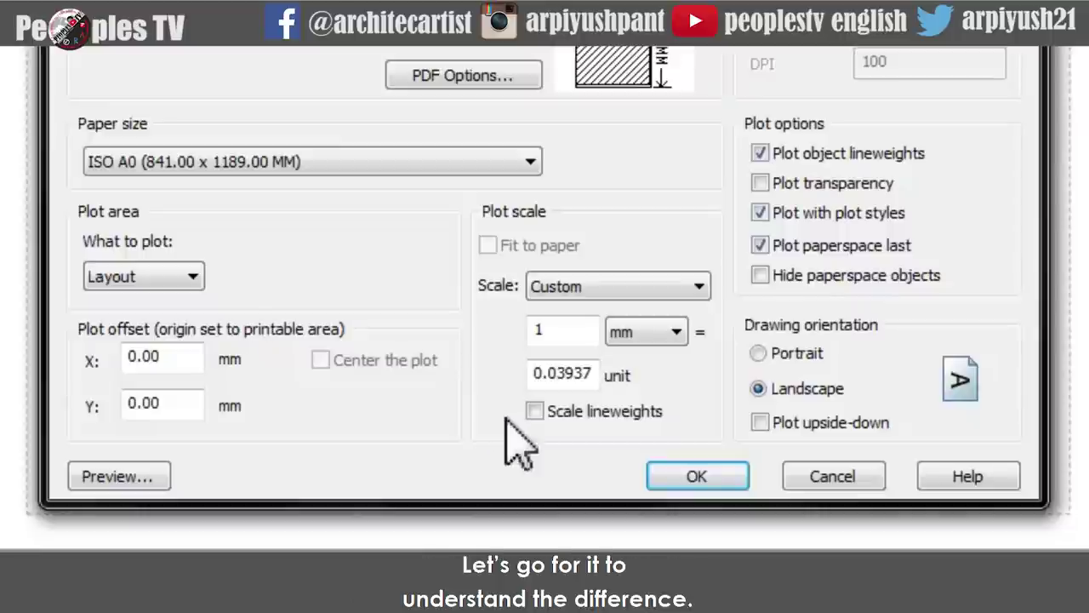
{"action": "left_click", "coordinate": [686, 473]}
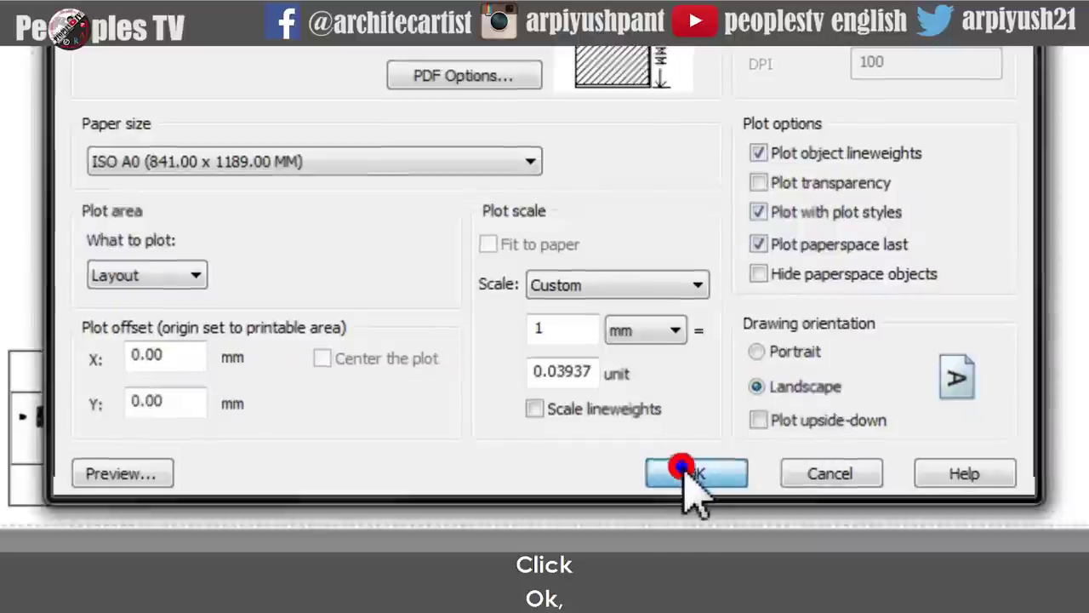
{"action": "left_click", "coordinate": [655, 417]}
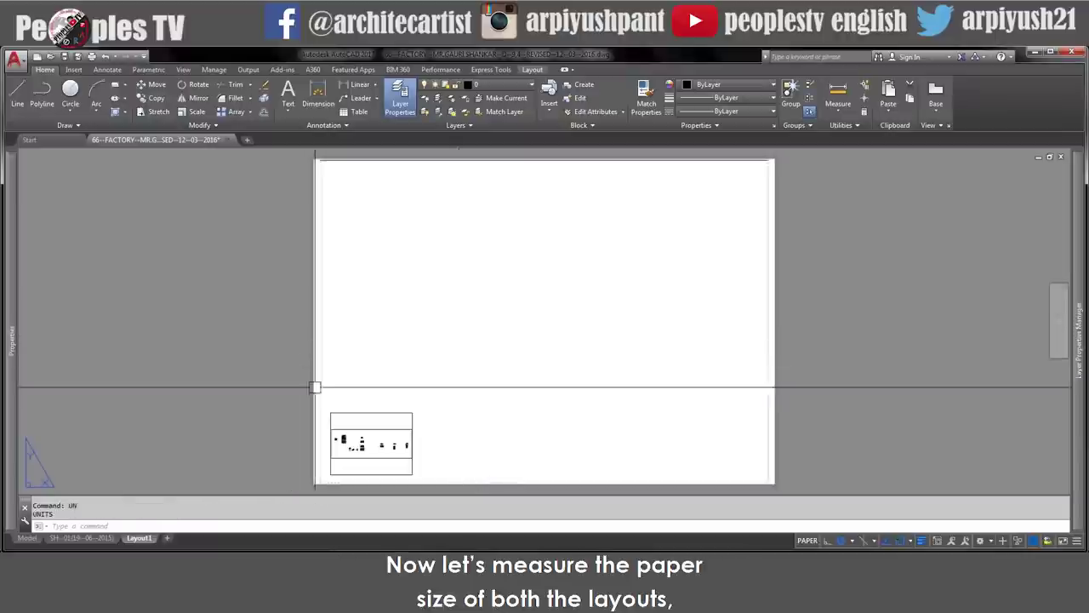
{"action": "scroll", "coordinate": [335, 160], "scroll_direction": "up", "scroll_amount": 3}
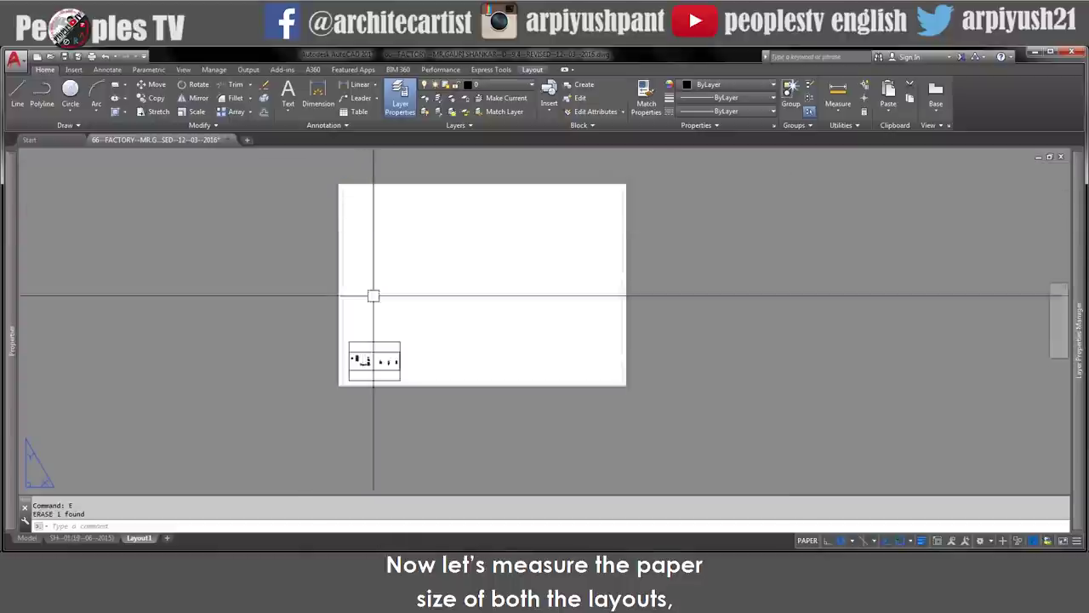
{"action": "scroll", "coordinate": [374, 296], "scroll_direction": "up", "scroll_amount": 5}
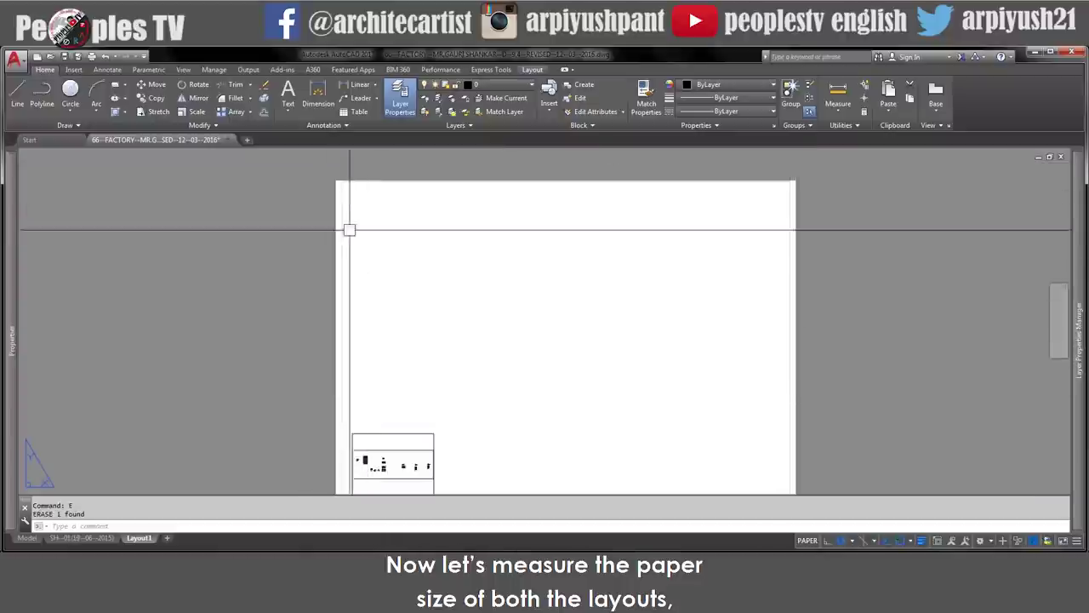
{"action": "type", "text": "l"}
{"action": "key", "text": "Return"}
{"action": "key", "text": "Escape"}
{"action": "left_click", "coordinate": [94, 538]}
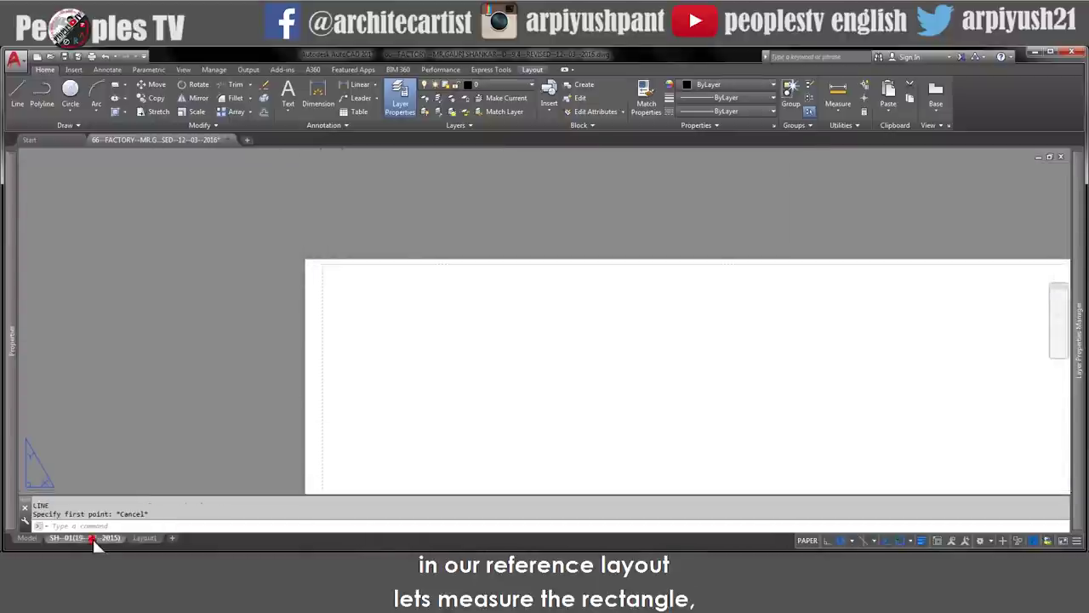
{"action": "scroll", "coordinate": [362, 208], "scroll_direction": "up", "scroll_amount": 5}
{"action": "scroll", "coordinate": [362, 209], "scroll_direction": "down", "scroll_amount": 6}
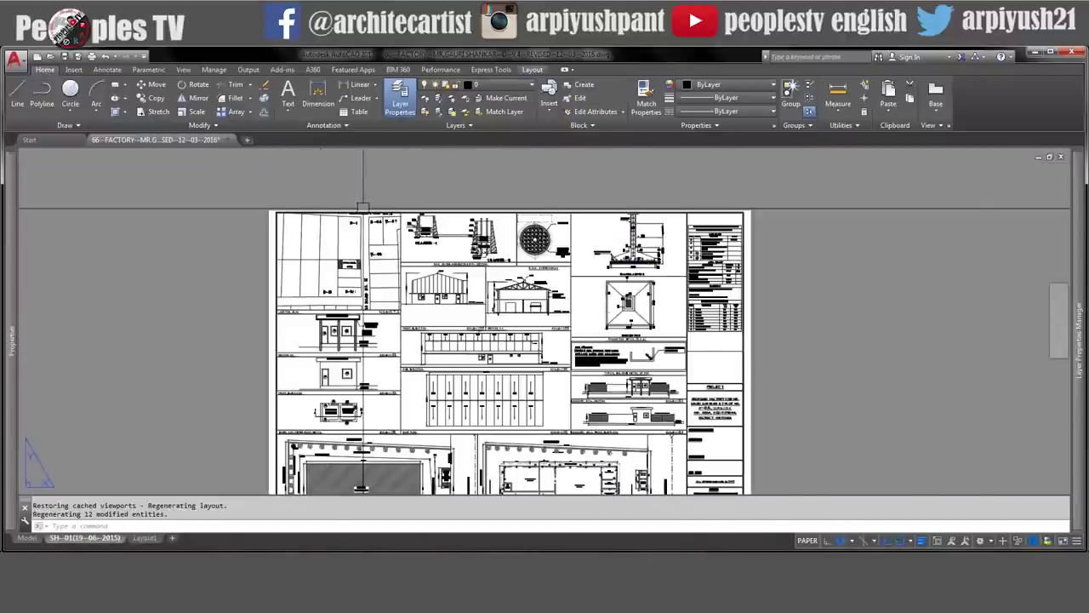
{"action": "scroll", "coordinate": [363, 209], "scroll_direction": "up", "scroll_amount": 2}
{"action": "type", "text": "l"}
{"action": "key", "text": "Return"}
{"action": "left_click", "coordinate": [224, 211]}
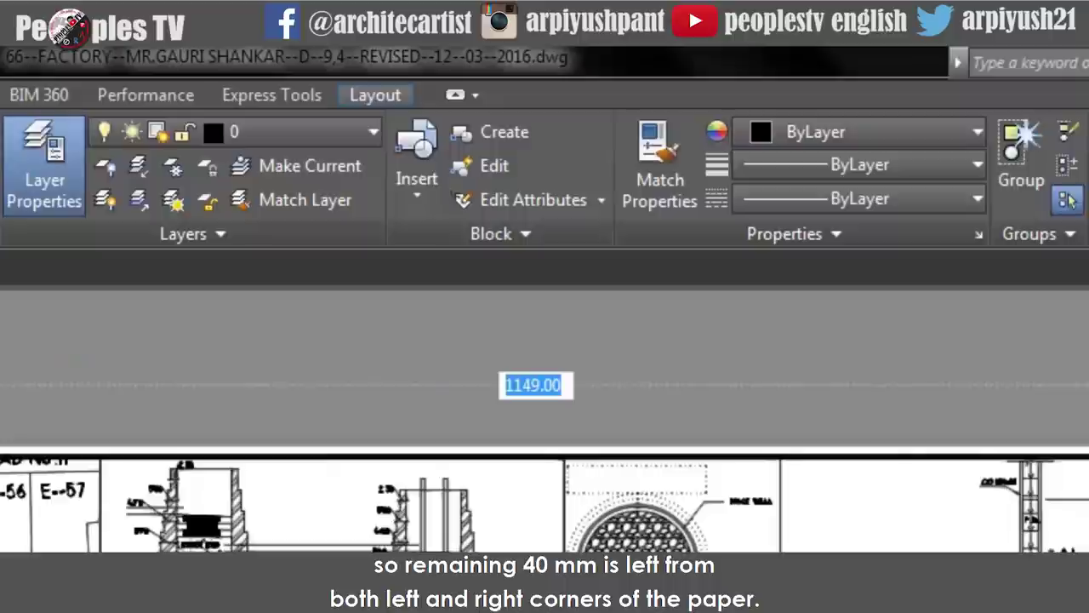
{"action": "key", "text": "Escape"}
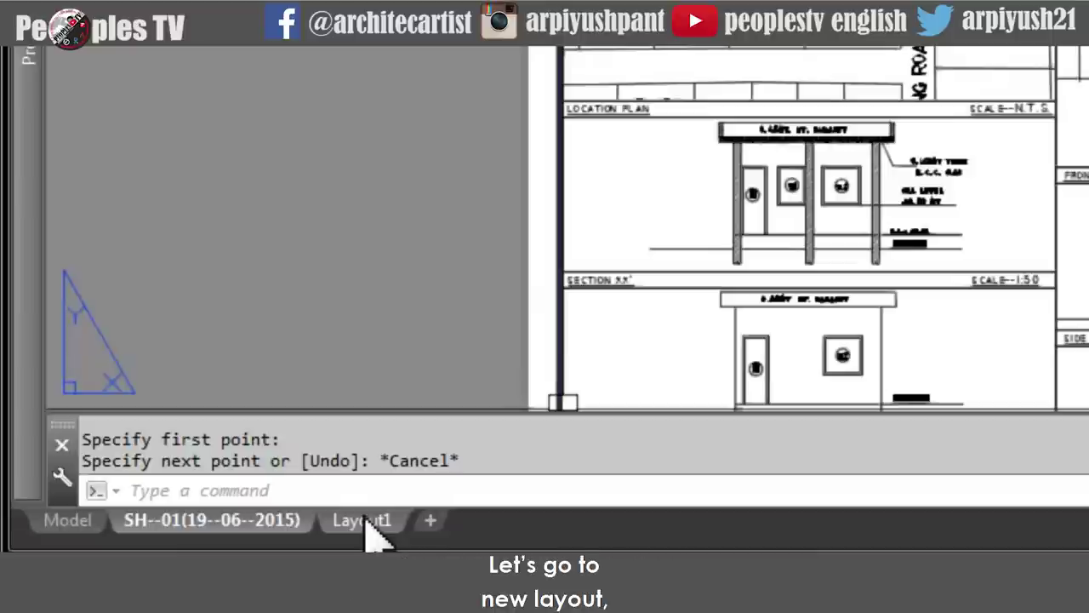
- Switch to Layout1 and measure the width of its dashed printable area with the Line command, leaving no line
{"action": "left_click", "coordinate": [362, 520]}
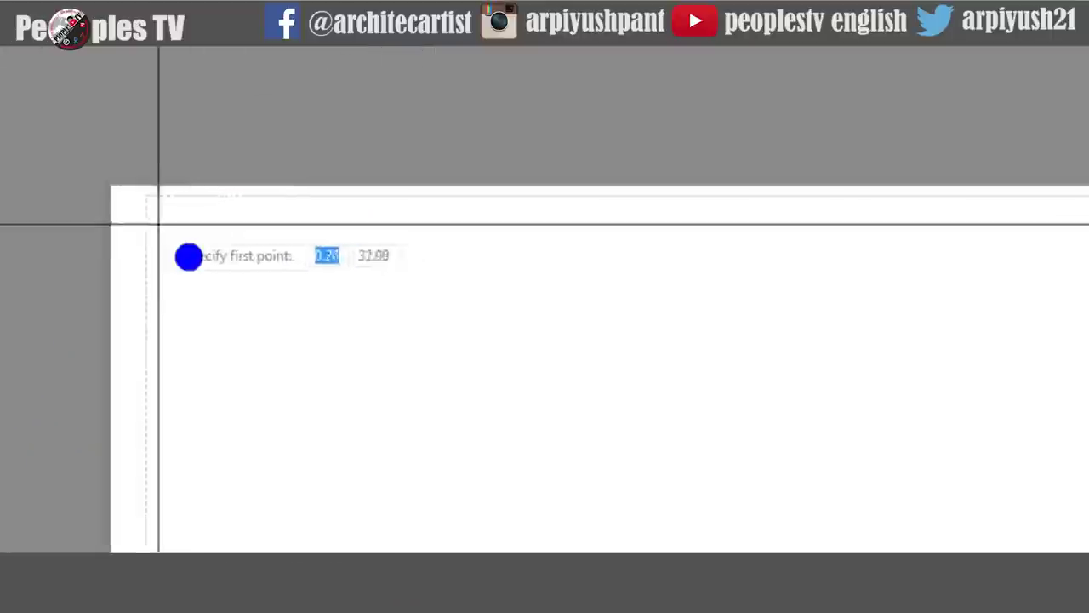
{"action": "left_click", "coordinate": [158, 226]}
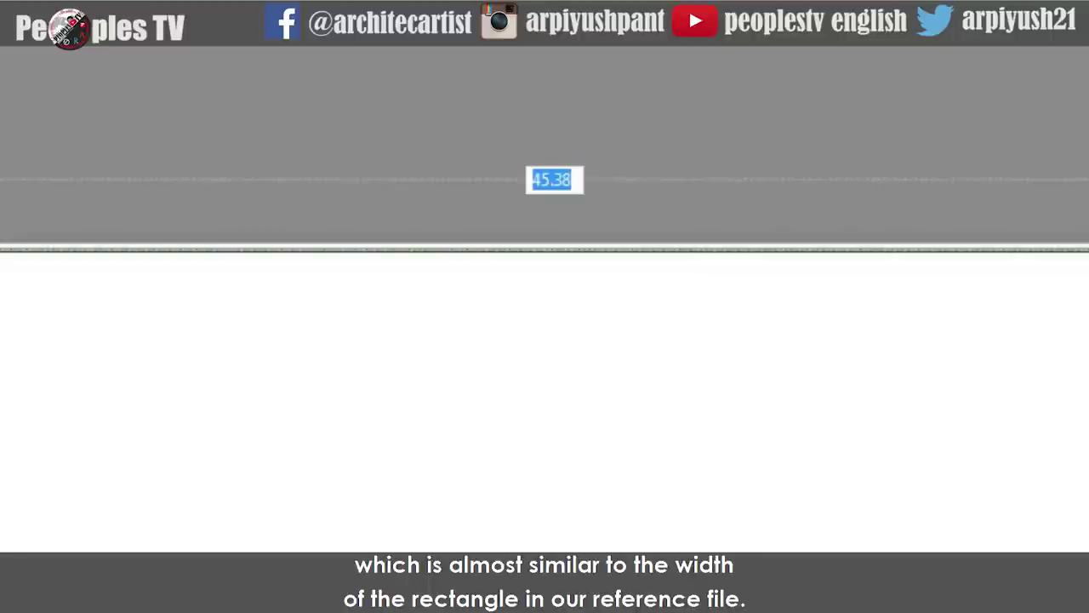
{"action": "key", "text": "Escape"}
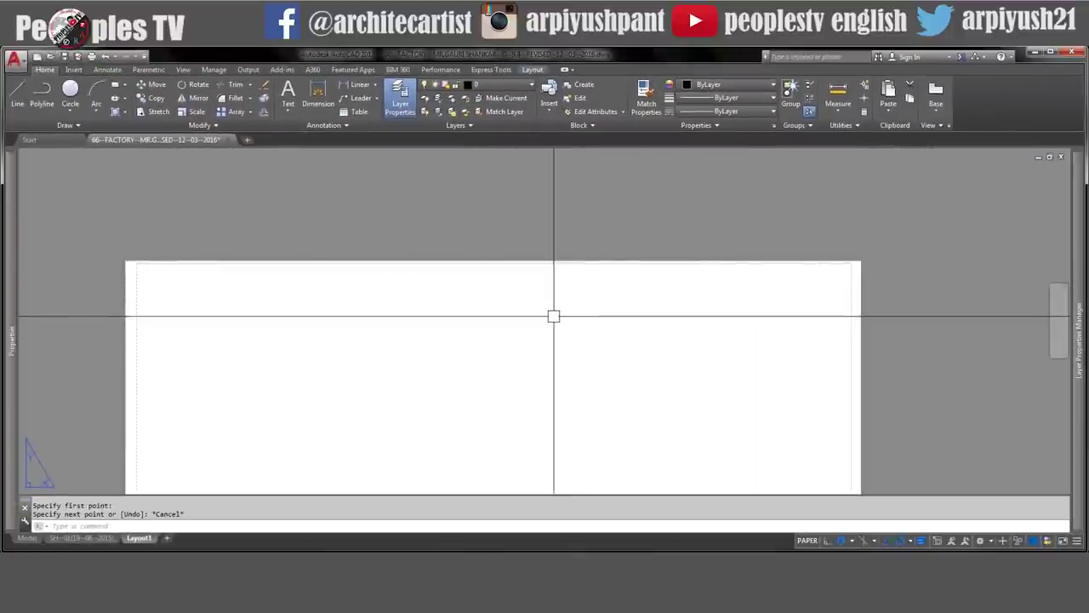
- Modify Layout1's page setup to a plot scale of 1 mm = 1 unit with Scale lineweights enabled, and apply it
{"action": "type", "text": "z"}
{"action": "key", "text": "Return"}
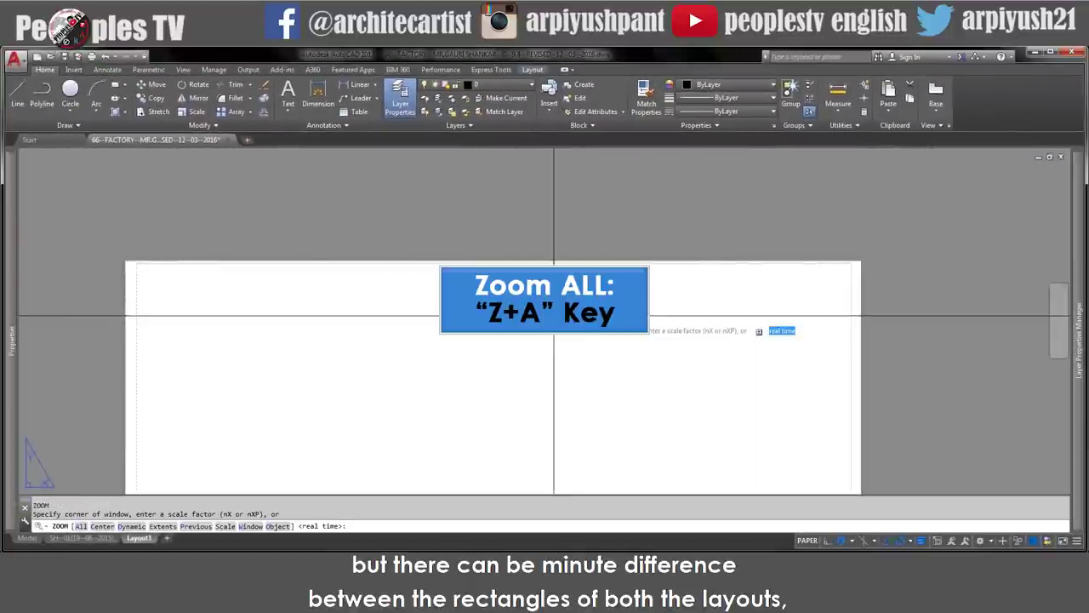
{"action": "type", "text": "a"}
{"action": "key", "text": "Return"}
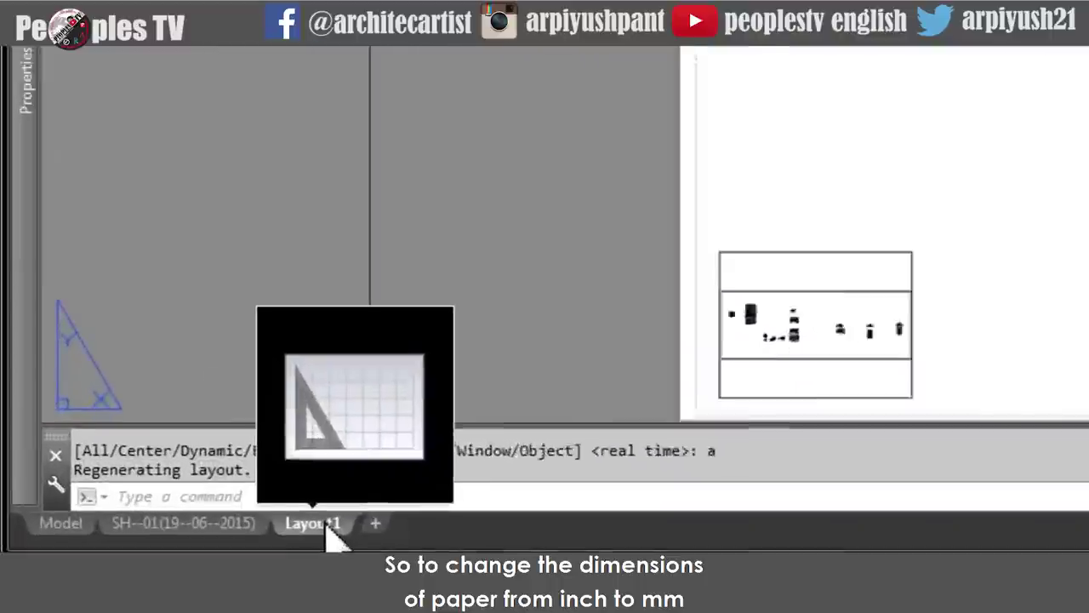
{"action": "right_click", "coordinate": [147, 538]}
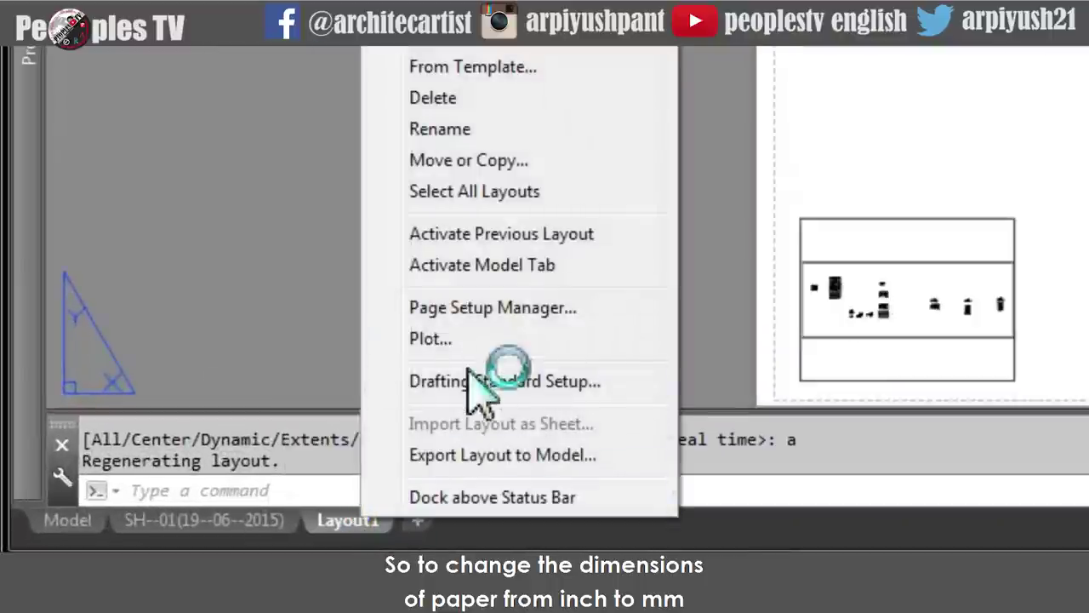
{"action": "left_click", "coordinate": [487, 308]}
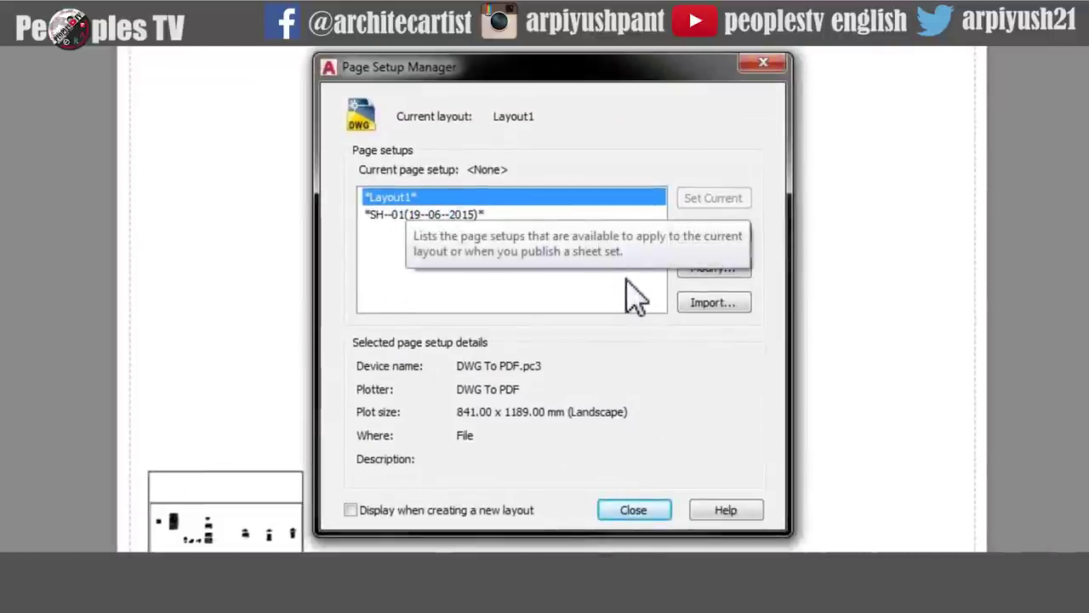
{"action": "left_click", "coordinate": [713, 269]}
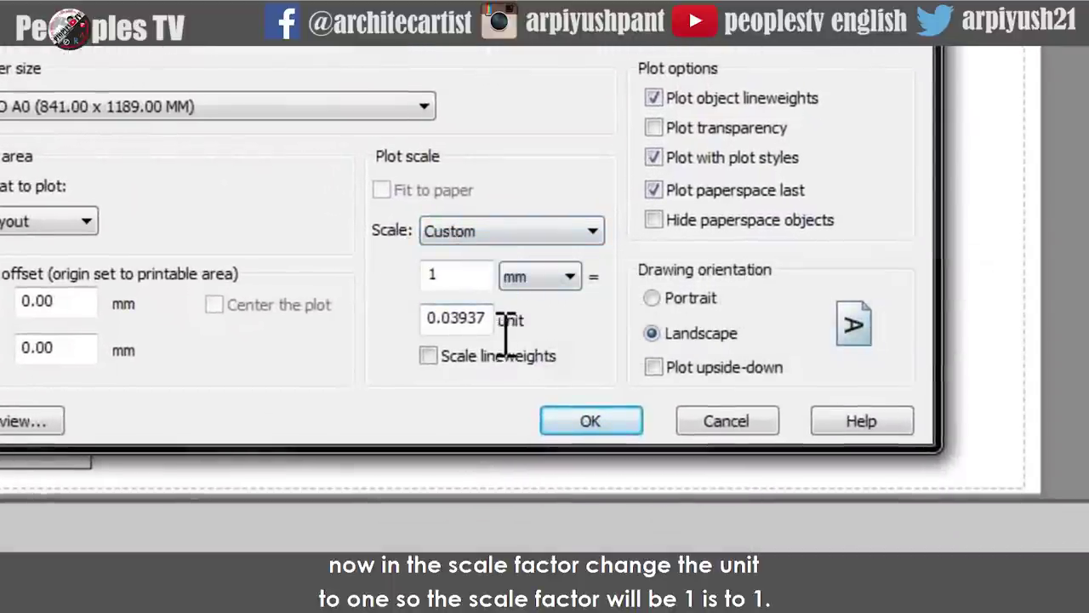
{"action": "double_click", "coordinate": [484, 320]}
{"action": "type", "text": "1"}
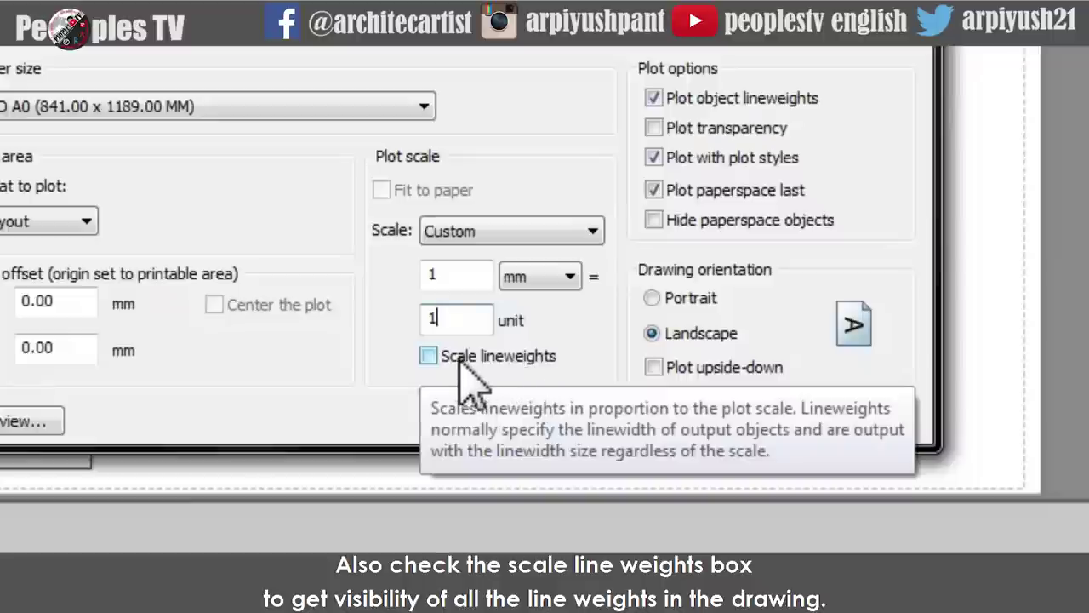
{"action": "left_click", "coordinate": [460, 358]}
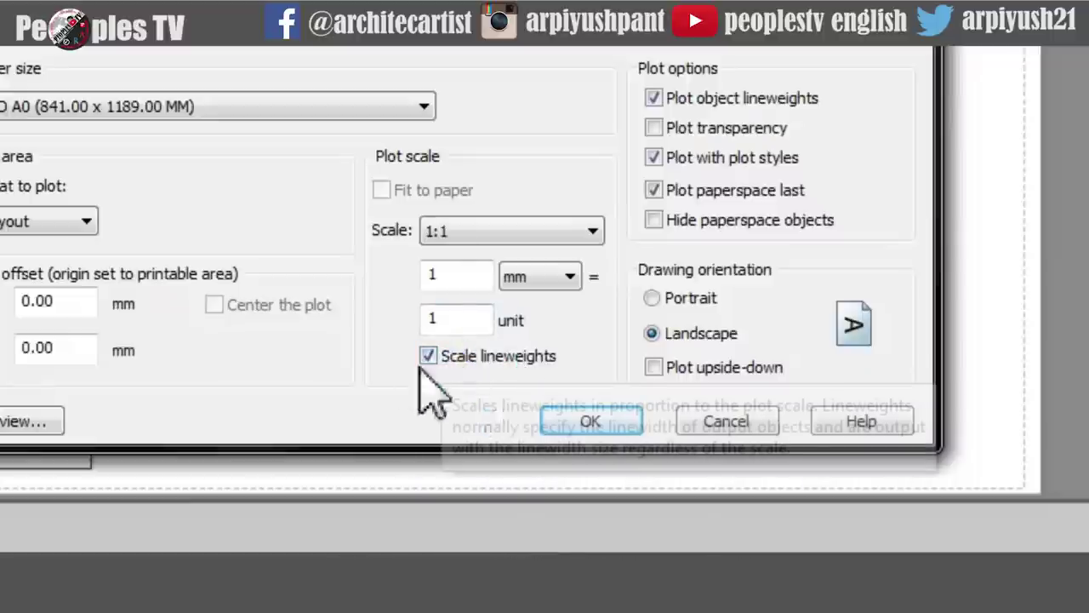
{"action": "left_click", "coordinate": [592, 422]}
{"action": "left_click", "coordinate": [644, 513]}
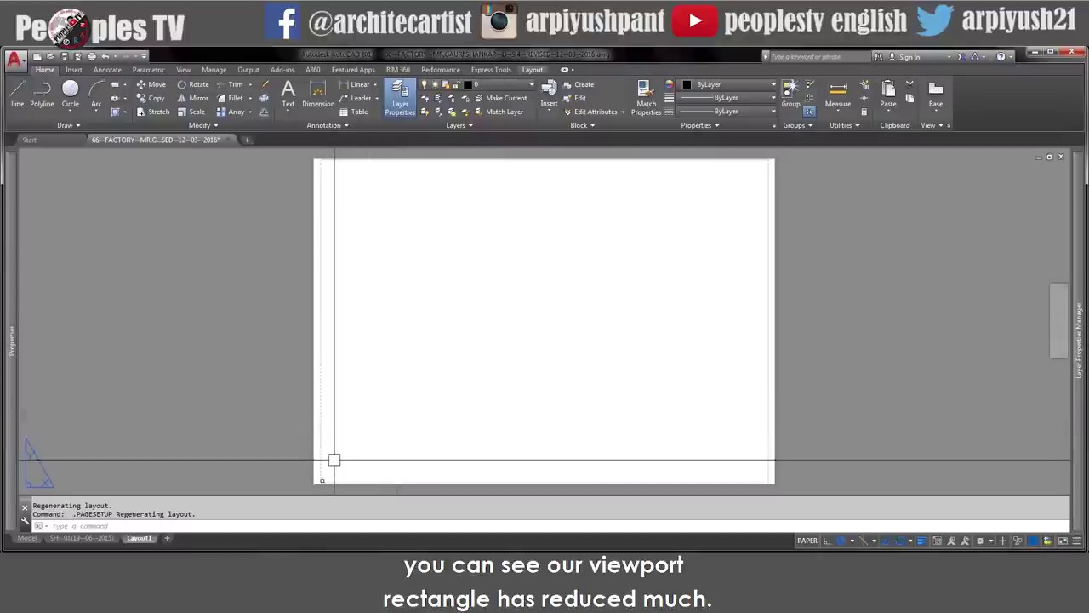
- Inspect the viewport at the sheet's lower-left corner and remeasure the printable area's width with the Line command, leaving no line
{"action": "scroll", "coordinate": [340, 463], "scroll_direction": "up", "scroll_amount": 5}
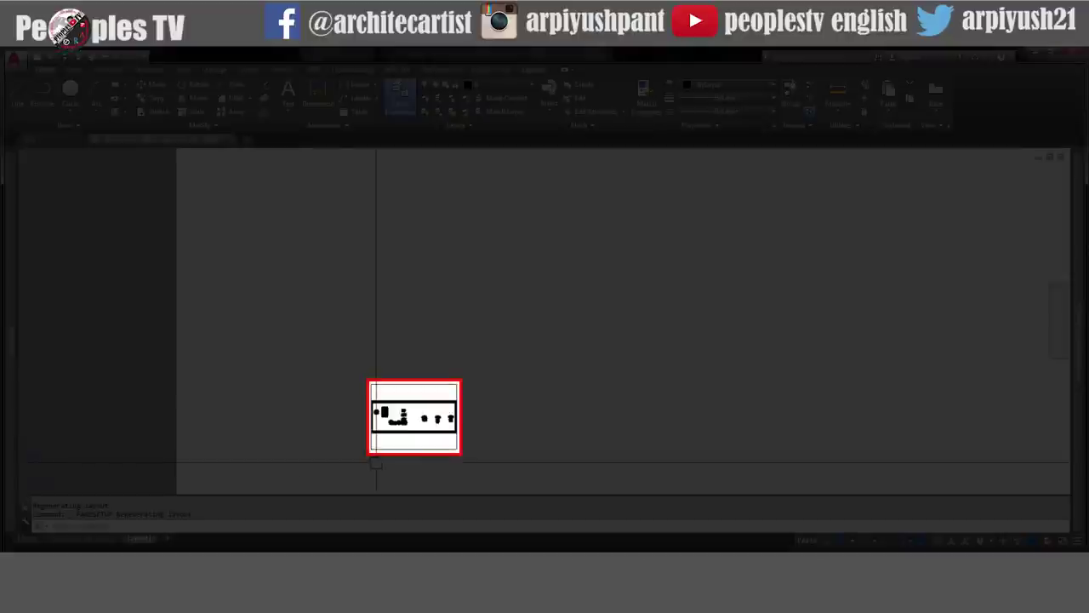
{"action": "scroll", "coordinate": [341, 450], "scroll_direction": "down", "scroll_amount": 6}
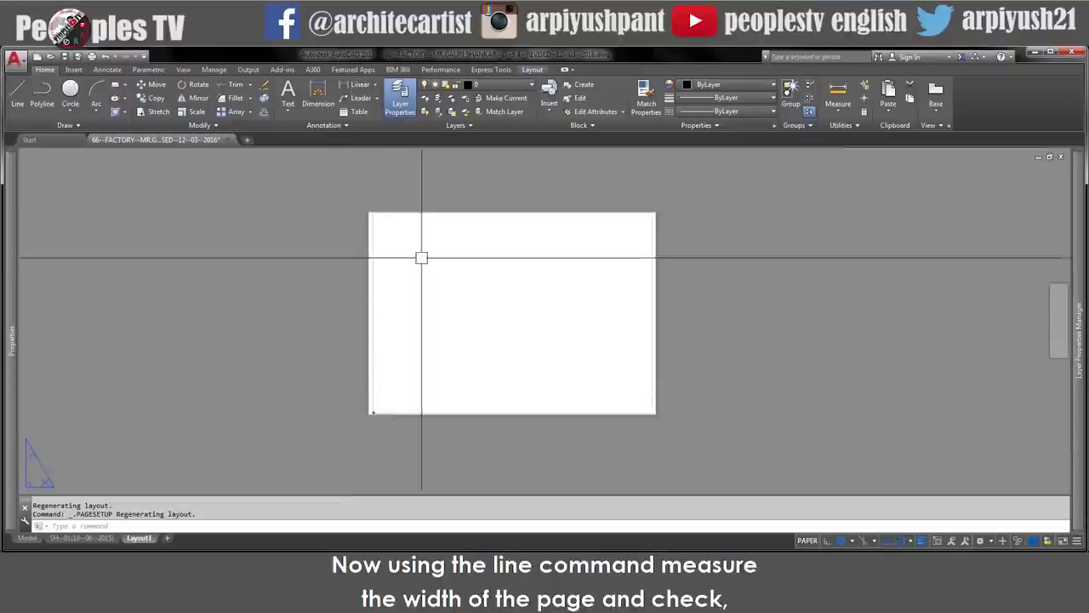
{"action": "scroll", "coordinate": [421, 257], "scroll_direction": "up", "scroll_amount": 3}
{"action": "type", "text": "L"}
{"action": "key", "text": "Return"}
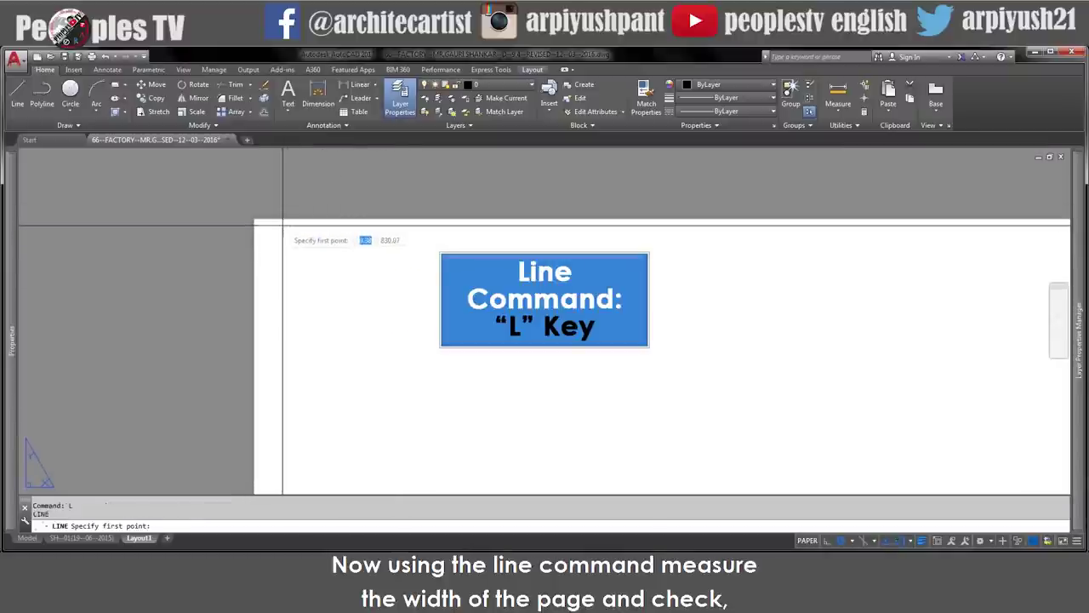
{"action": "left_click", "coordinate": [281, 226]}
{"action": "scroll", "coordinate": [282, 226], "scroll_direction": "down", "scroll_amount": 1}
{"action": "middle_click_drag", "start_coordinate": [690, 258], "coordinate": [297, 275]}
{"action": "scroll", "coordinate": [297, 275], "scroll_direction": "down", "scroll_amount": 1}
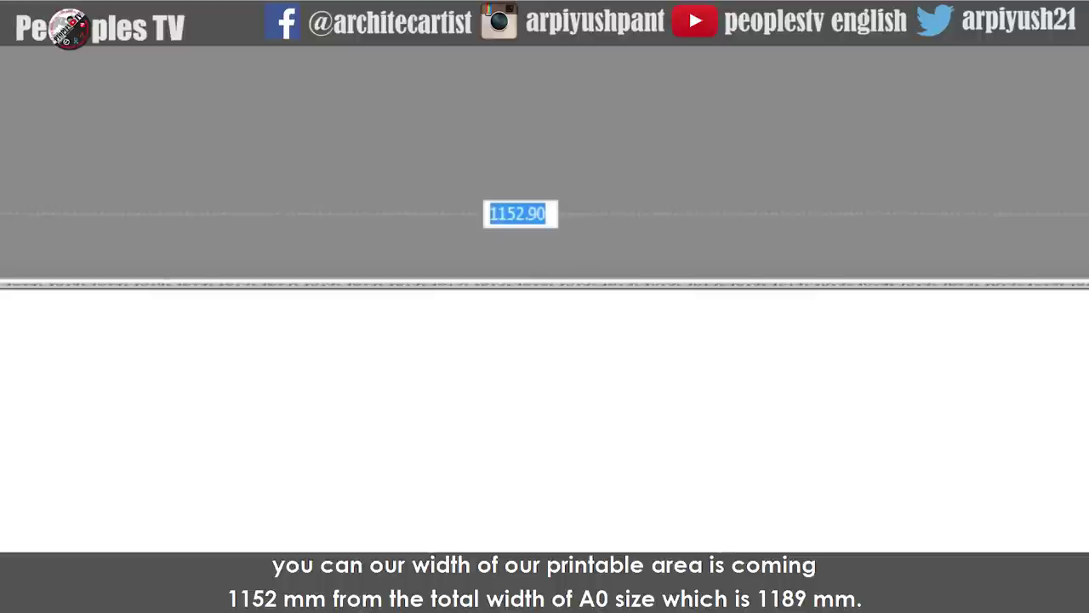
{"action": "key", "text": "Escape"}
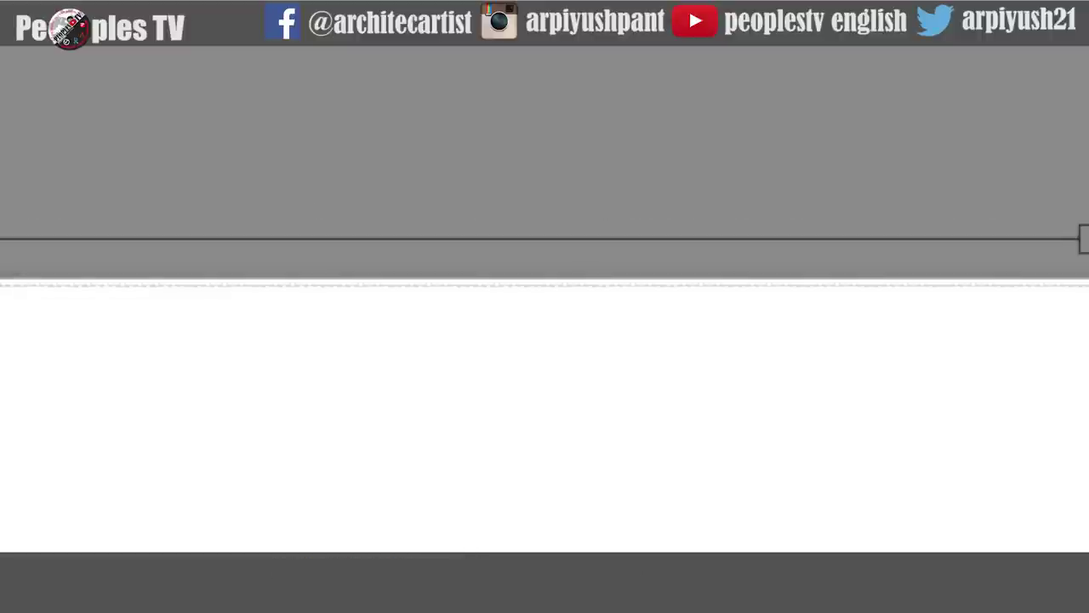
- Measure the height of Layout1's dashed printable area with the Line command
{"action": "key", "text": "space"}
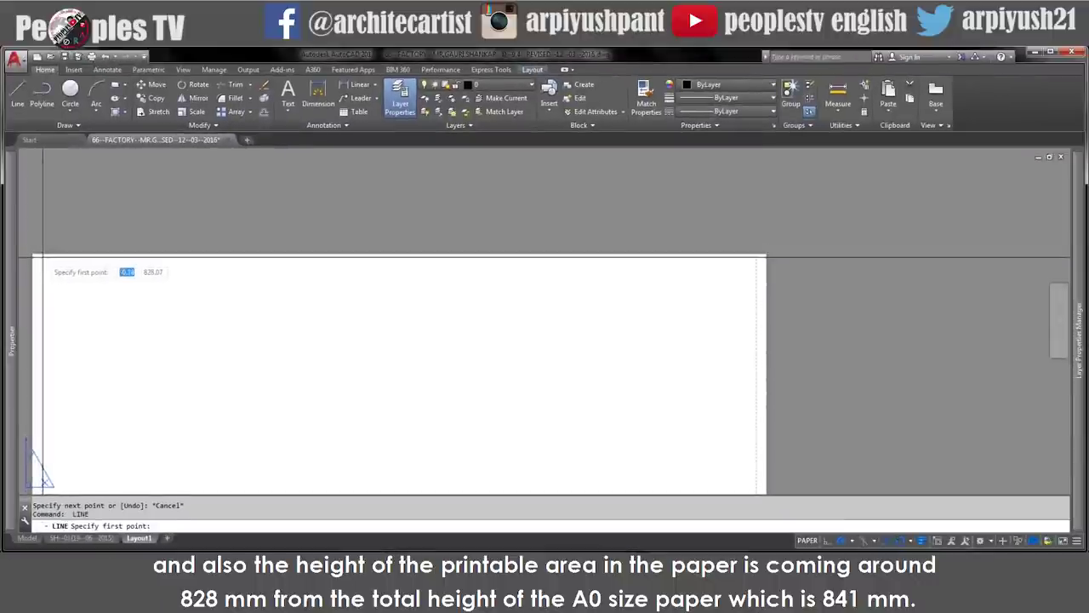
{"action": "left_click", "coordinate": [43, 257]}
{"action": "middle_click_drag", "start_coordinate": [196, 384], "coordinate": [475, 187]}
{"action": "scroll", "coordinate": [475, 175], "scroll_direction": "down", "scroll_amount": 1}
{"action": "scroll", "coordinate": [380, 417], "scroll_direction": "up", "scroll_amount": 1}
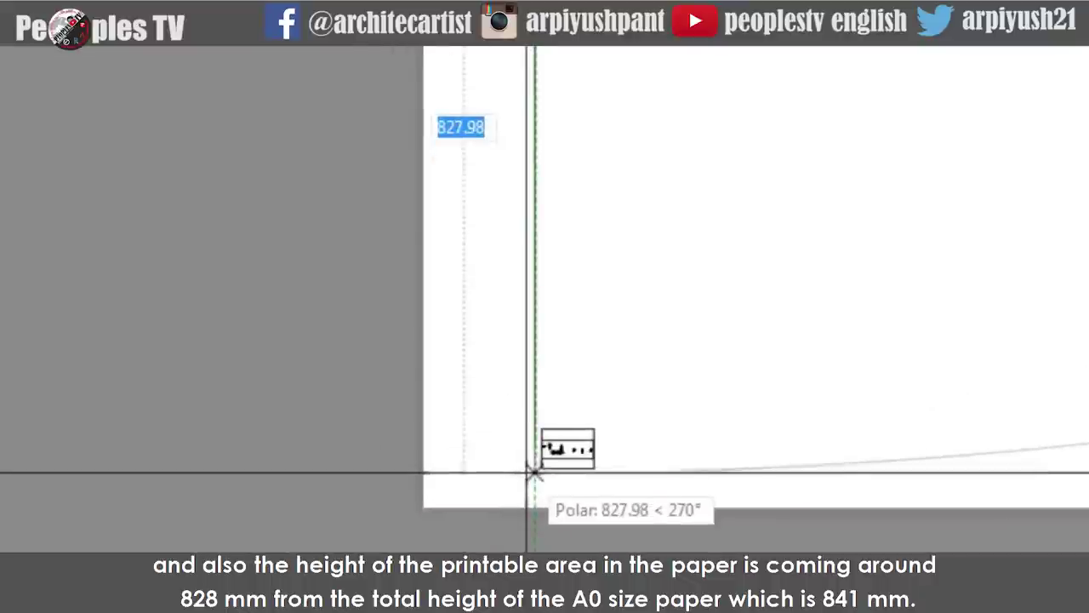
{"action": "left_click", "coordinate": [534, 473]}
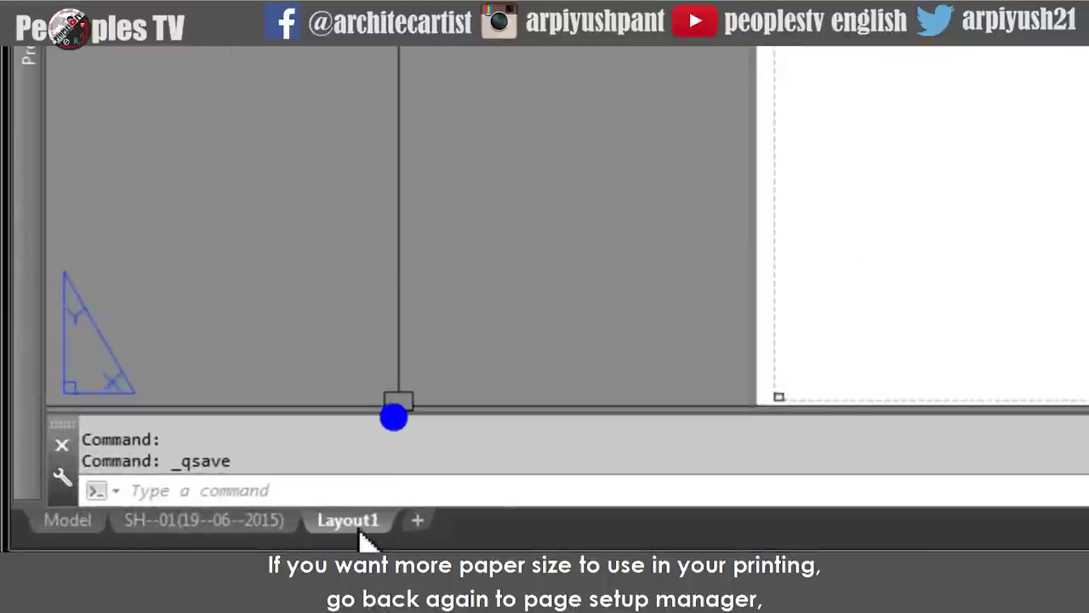
- Modify Layout1's page setup to use the ISO expand A0 (841.00 x 1189.00 MM) paper size and apply it
{"action": "right_click", "coordinate": [142, 539]}
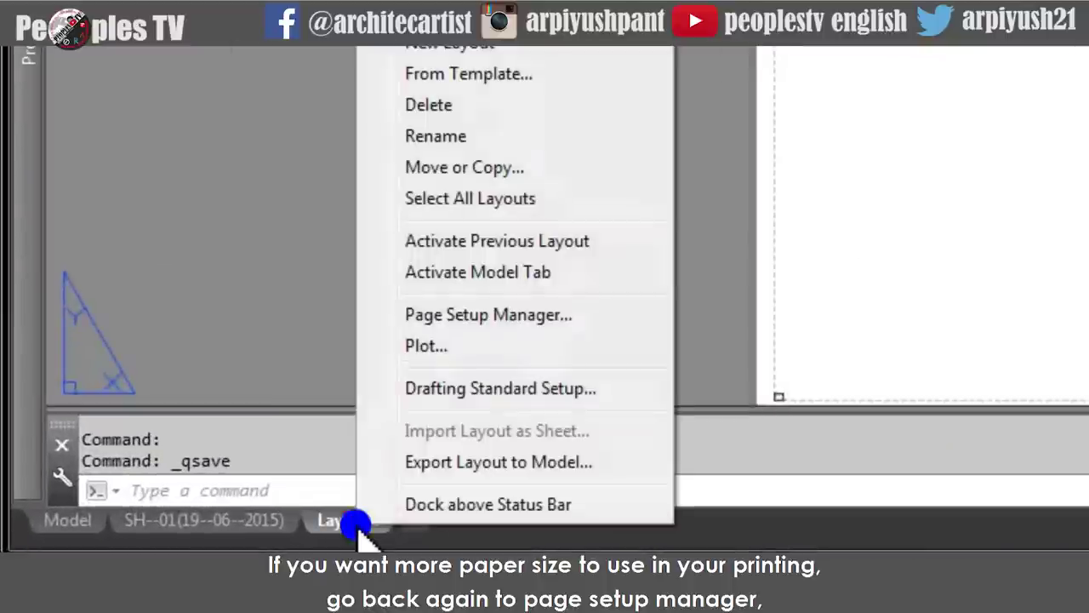
{"action": "left_click", "coordinate": [465, 316]}
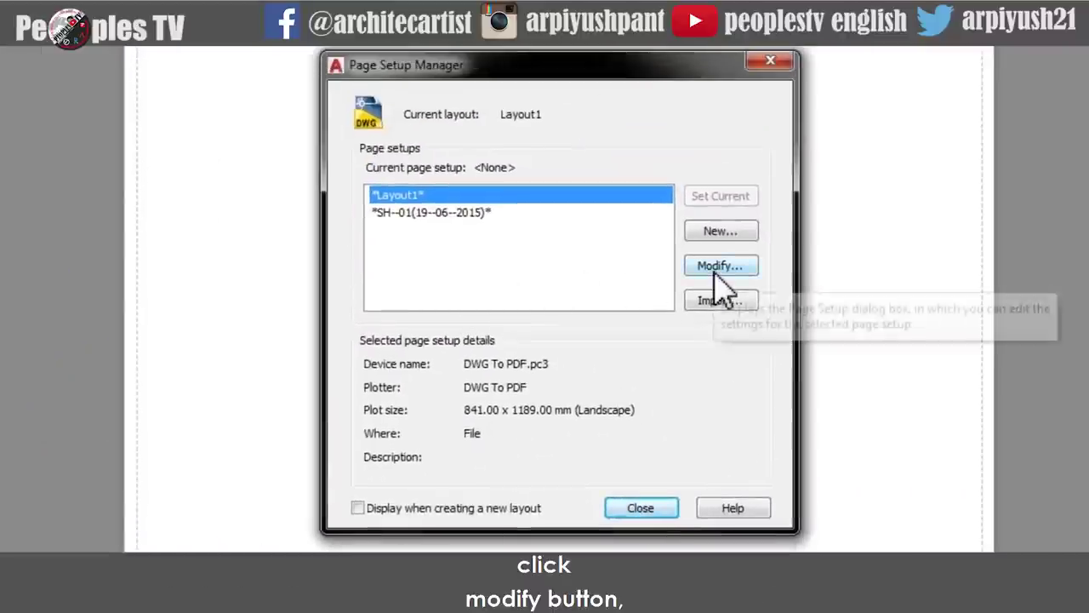
{"action": "left_click", "coordinate": [816, 231]}
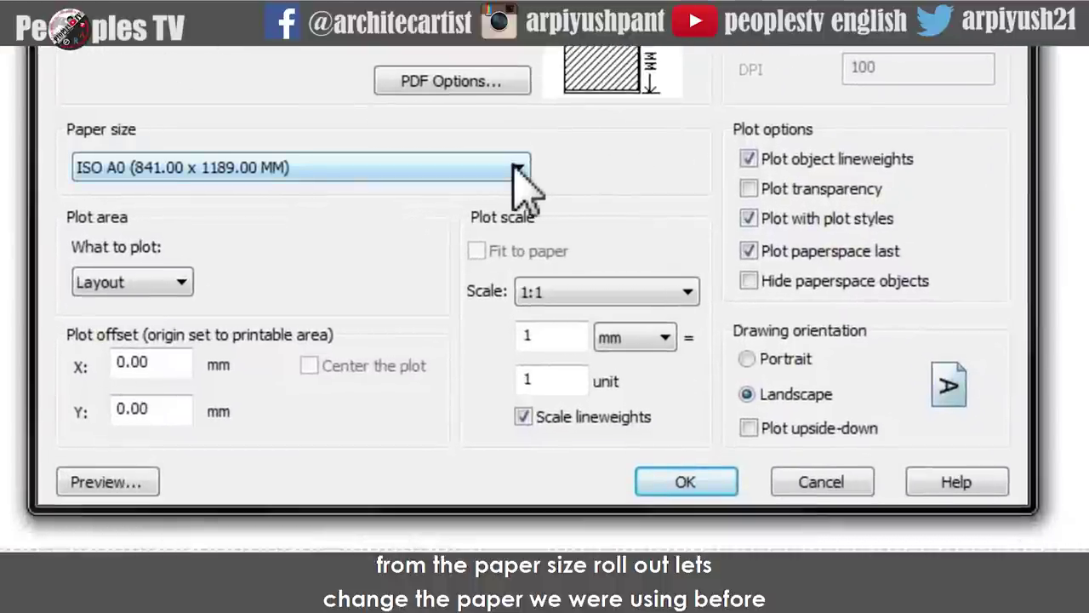
{"action": "left_click", "coordinate": [549, 325]}
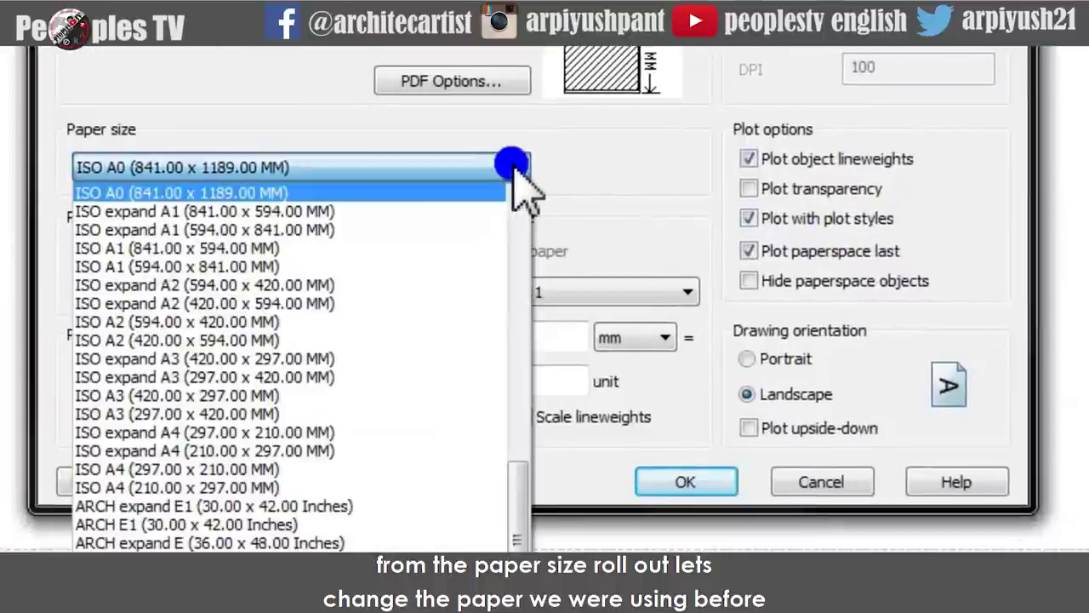
{"action": "scroll", "coordinate": [255, 239], "scroll_direction": "up", "scroll_amount": 1}
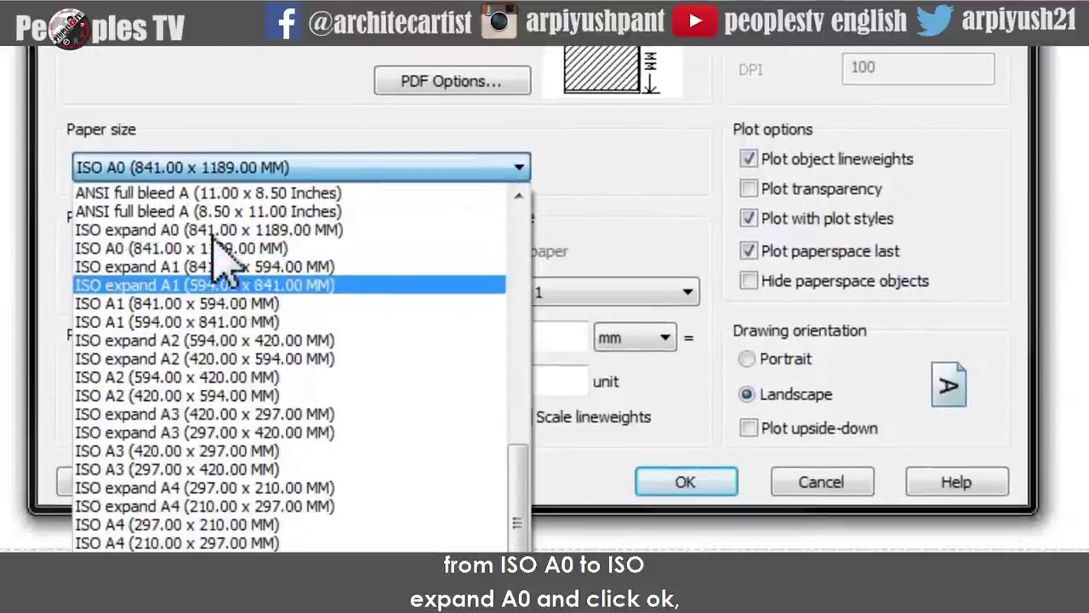
{"action": "left_click", "coordinate": [161, 230]}
{"action": "left_click", "coordinate": [691, 481]}
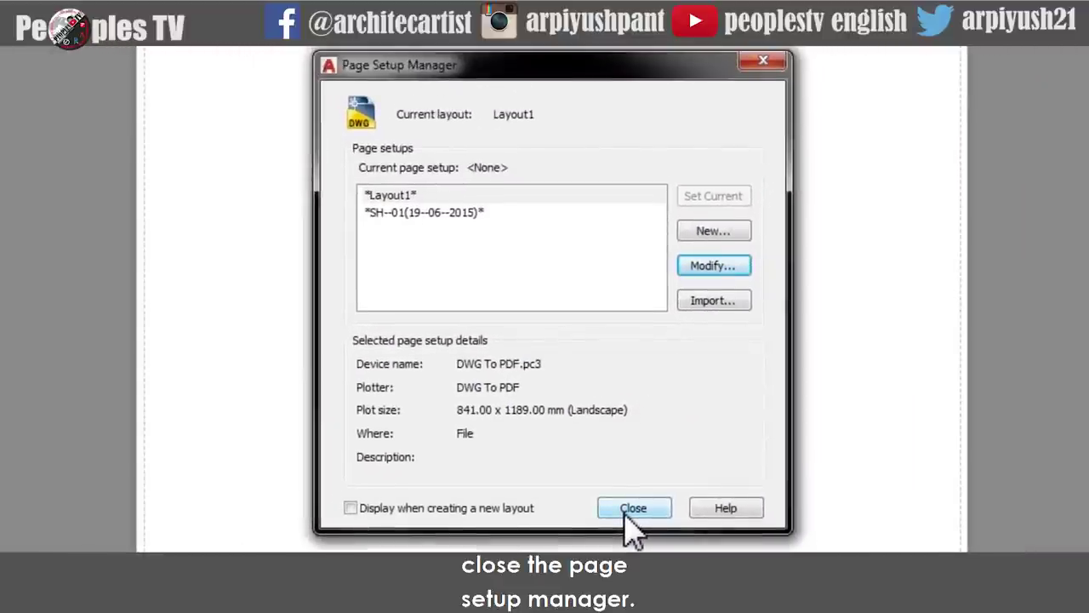
{"action": "left_click", "coordinate": [633, 508]}
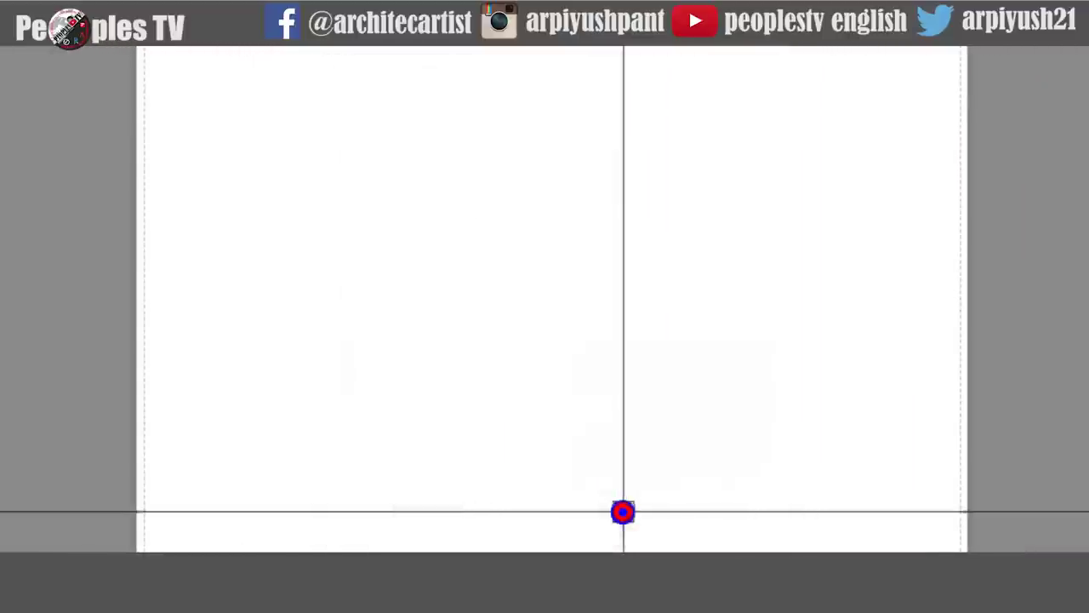
- Measure the width of the printable area on the ISO expand A0 sheet with the Line command
{"action": "scroll", "coordinate": [246, 176], "scroll_direction": "down", "scroll_amount": 5}
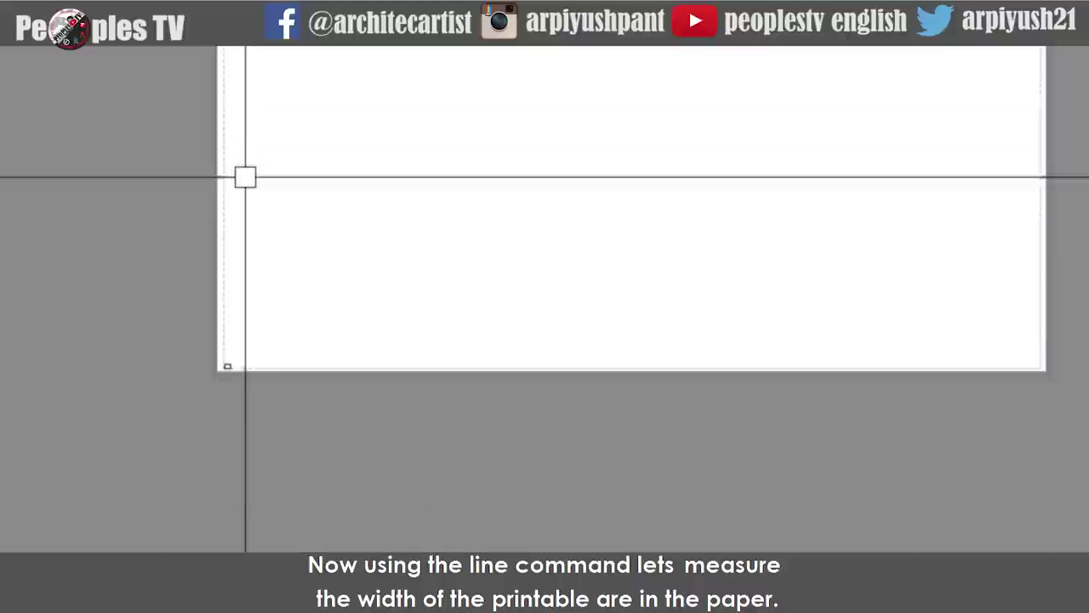
{"action": "middle_click_drag", "start_coordinate": [246, 176], "coordinate": [211, 507]}
{"action": "scroll", "coordinate": [194, 89], "scroll_direction": "up", "scroll_amount": 7}
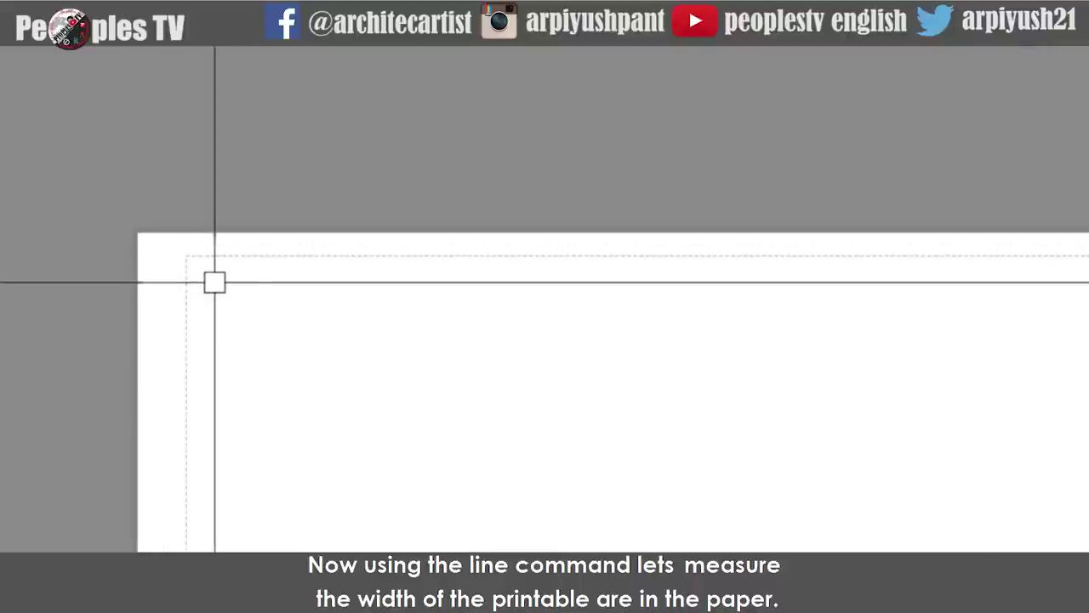
{"action": "type", "text": "l"}
{"action": "key", "text": "Return"}
{"action": "scroll", "coordinate": [195, 264], "scroll_direction": "up", "scroll_amount": 6}
{"action": "left_click", "coordinate": [152, 227]}
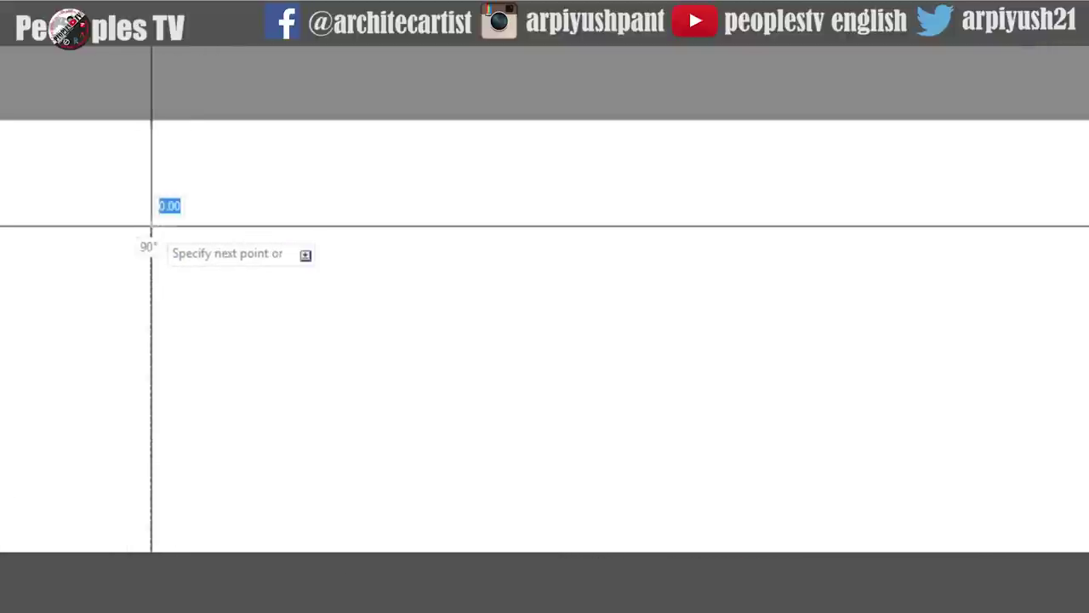
{"action": "scroll", "coordinate": [152, 227], "scroll_direction": "down", "scroll_amount": 8}
{"action": "scroll", "coordinate": [663, 225], "scroll_direction": "up", "scroll_amount": 8}
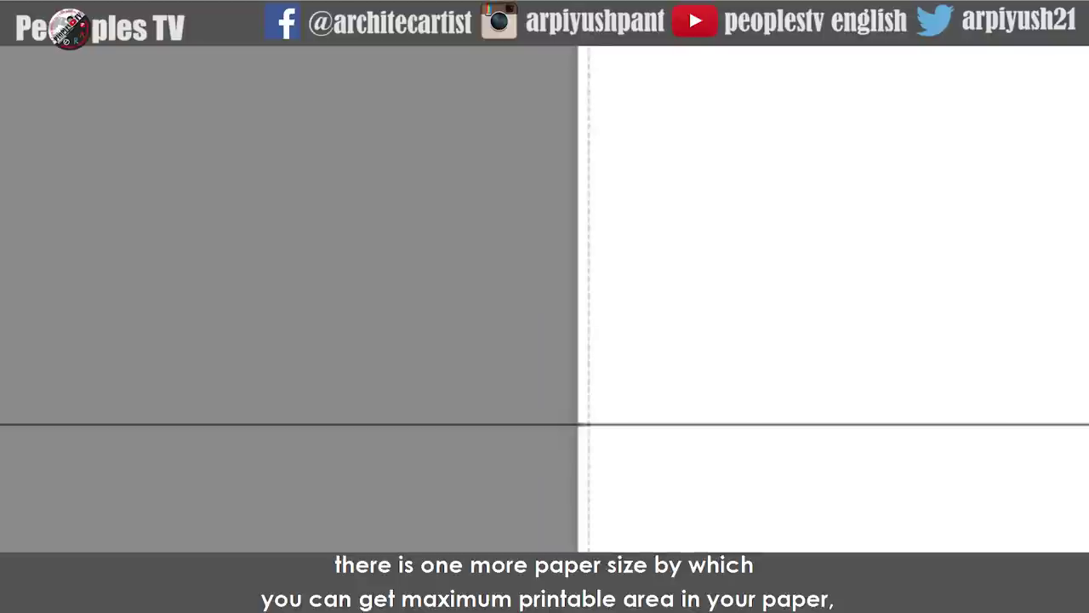
- Modify Layout1's page setup to use the ISO full bleed A0 (841.00 x 1189.00 MM) paper size and apply it
{"action": "right_click", "coordinate": [374, 534]}
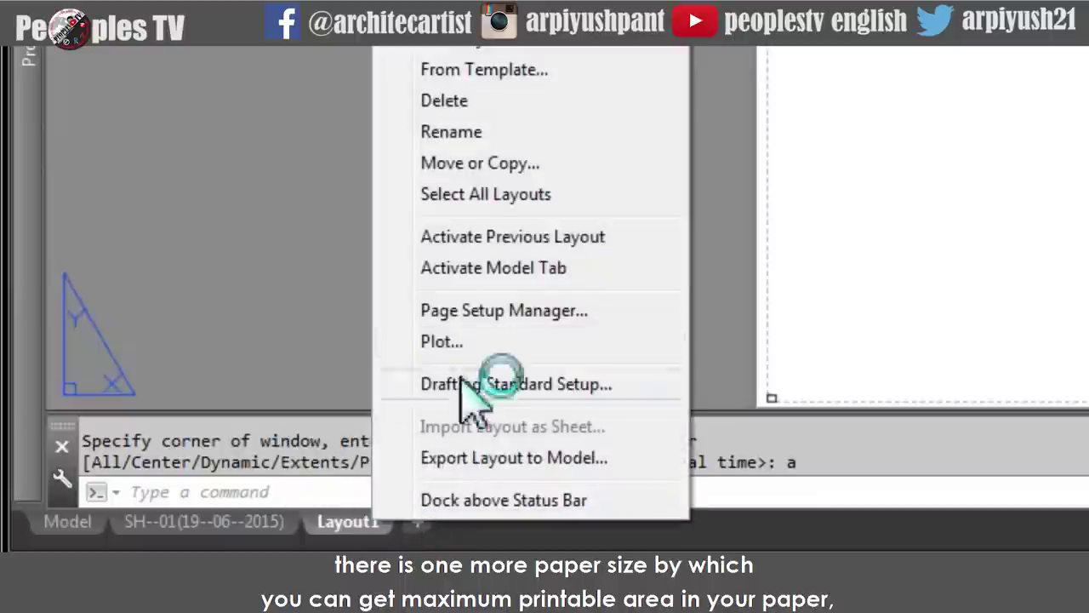
{"action": "left_click", "coordinate": [493, 311]}
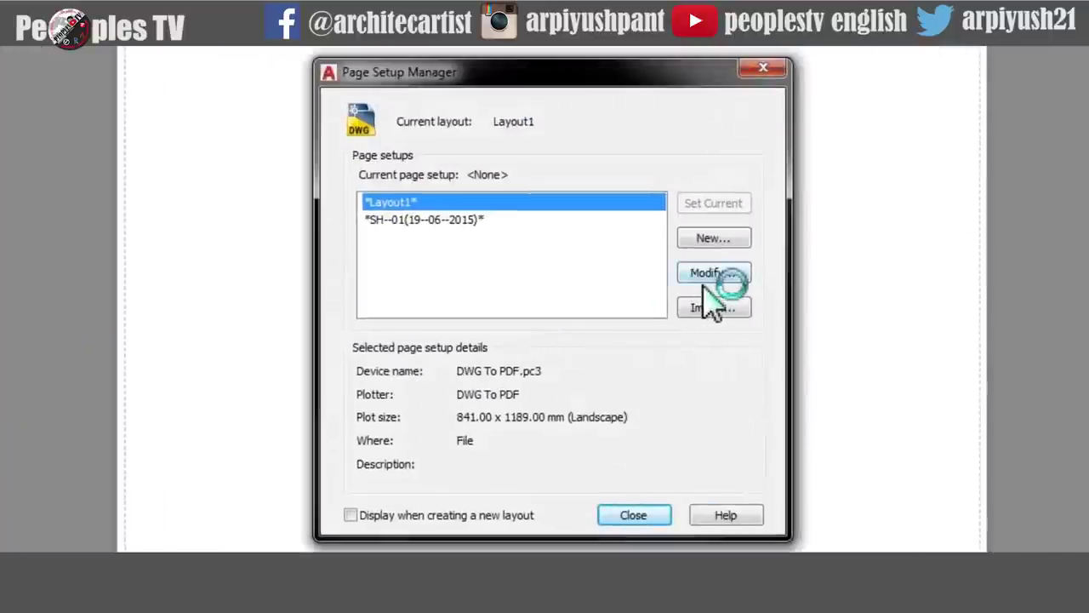
{"action": "left_click", "coordinate": [715, 274]}
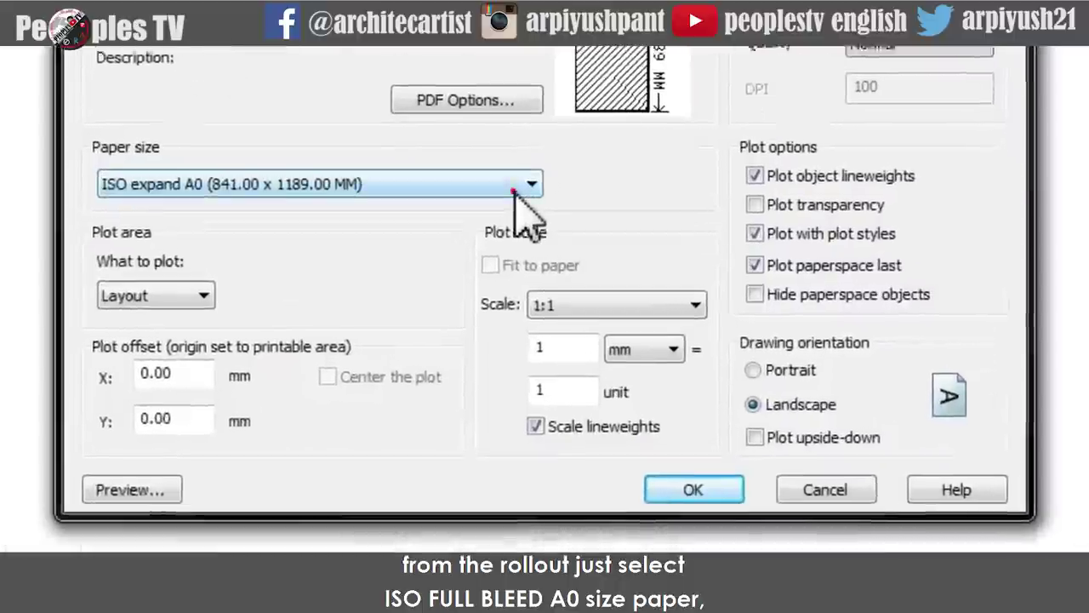
{"action": "left_click", "coordinate": [542, 332]}
{"action": "scroll", "coordinate": [377, 437], "scroll_direction": "up", "scroll_amount": 1}
{"action": "scroll", "coordinate": [294, 323], "scroll_direction": "up", "scroll_amount": 9}
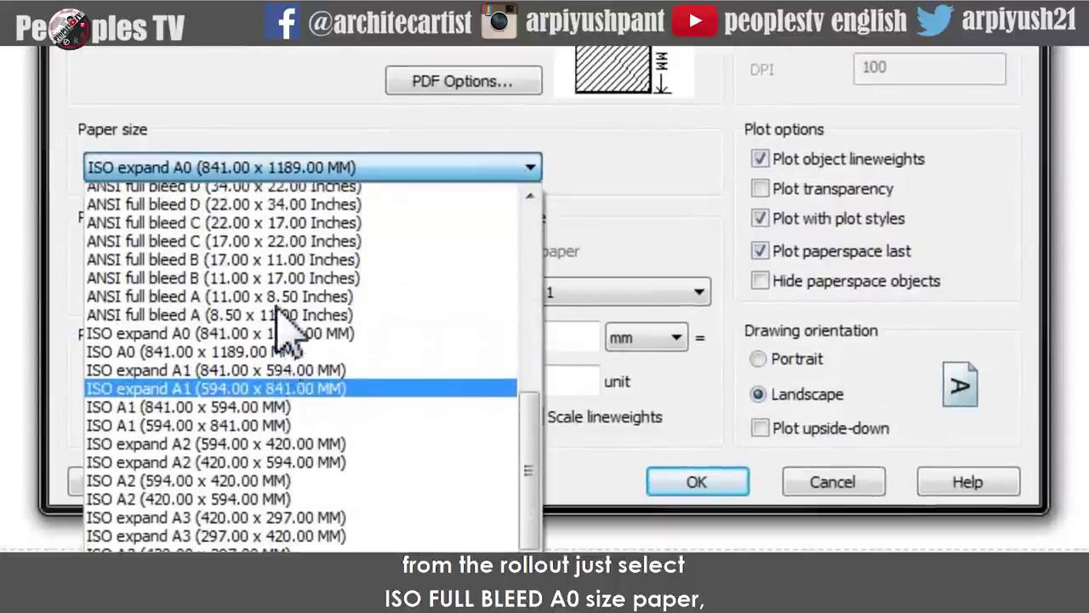
{"action": "left_click", "coordinate": [228, 360]}
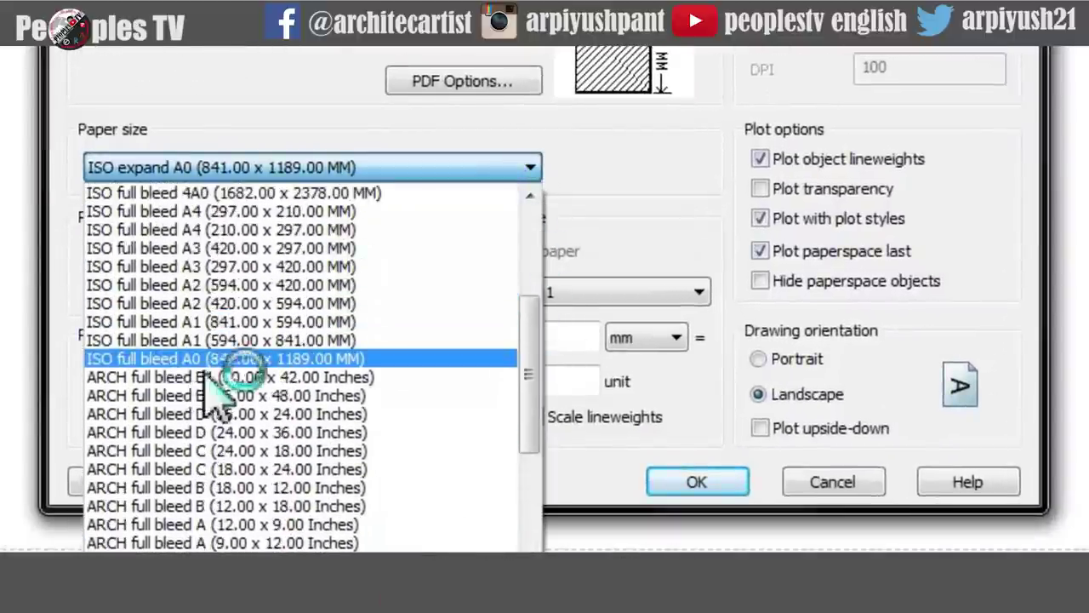
{"action": "left_click", "coordinate": [160, 364]}
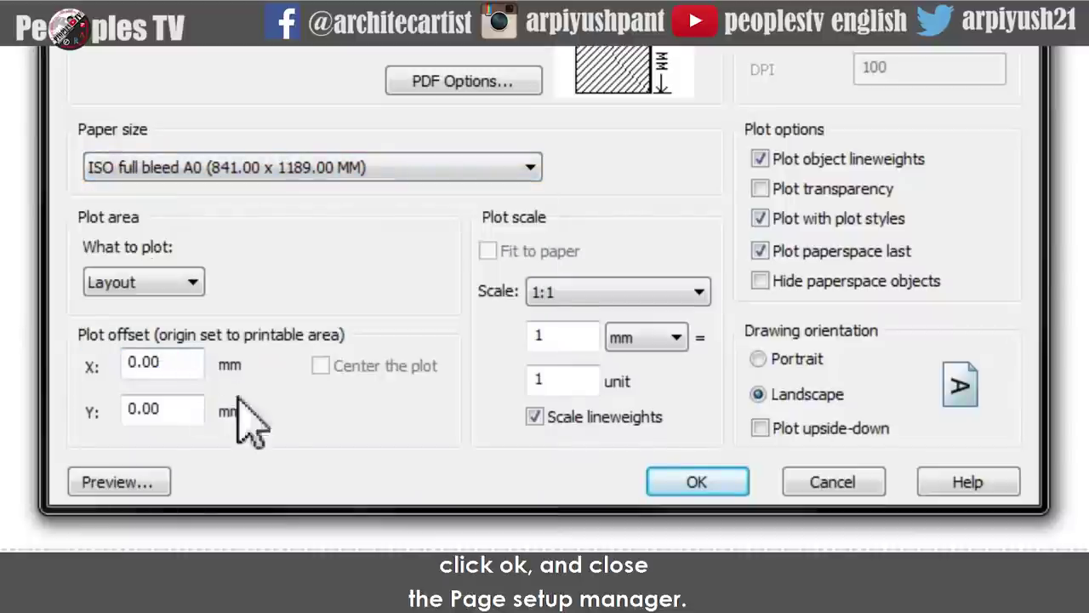
{"action": "left_click", "coordinate": [669, 482]}
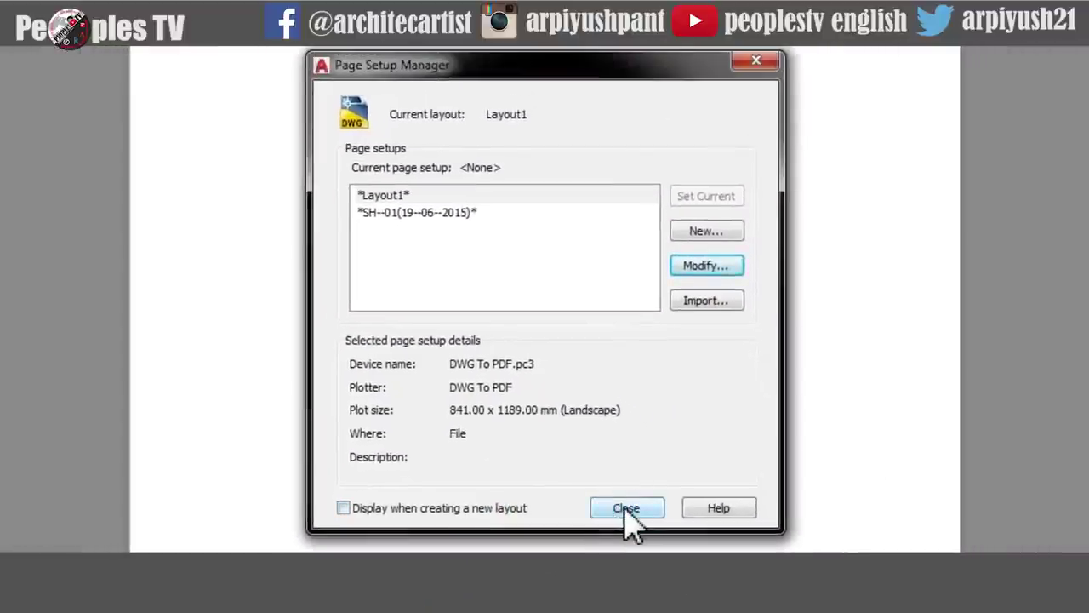
{"action": "left_click", "coordinate": [626, 508]}
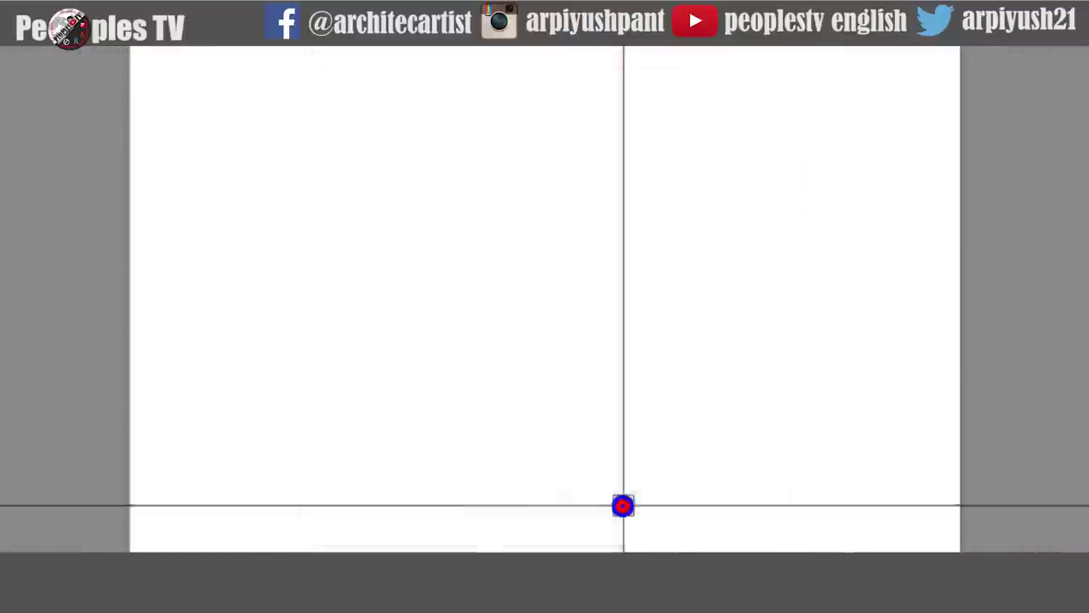
- Measure the printable area's width on the ISO full bleed A0 sheet with the Line command, leaving no line
{"action": "scroll", "coordinate": [110, 94], "scroll_direction": "up", "scroll_amount": 3}
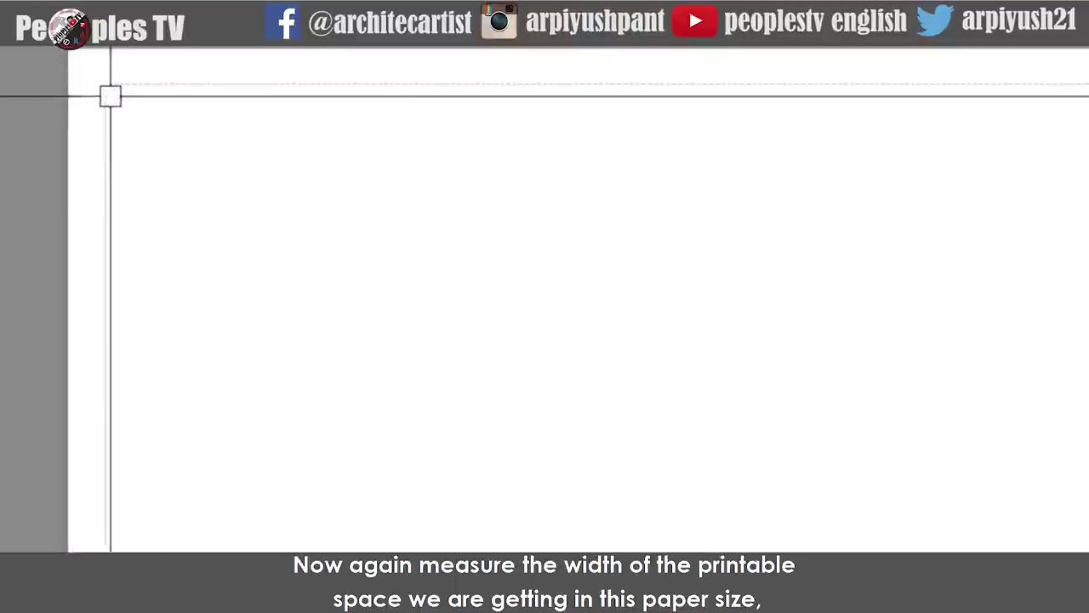
{"action": "middle_click_drag", "start_coordinate": [127, 126], "coordinate": [172, 259]}
{"action": "type", "text": "di"}
{"action": "key", "text": "Return"}
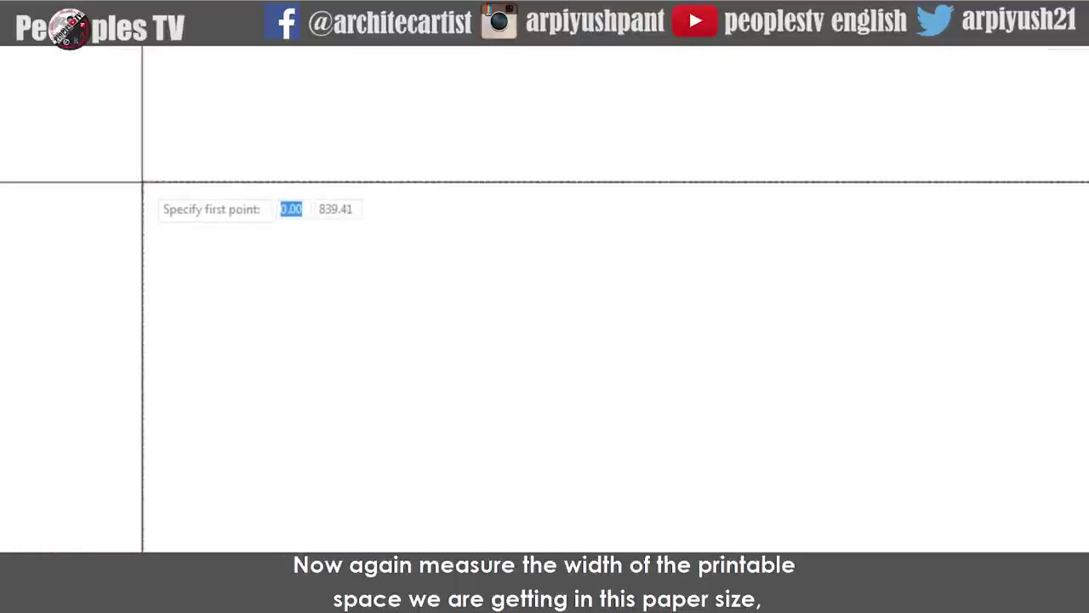
{"action": "scroll", "coordinate": [142, 181], "scroll_direction": "down", "scroll_amount": 3}
{"action": "middle_click_drag", "start_coordinate": [936, 172], "coordinate": [536, 173]}
{"action": "scroll", "coordinate": [537, 181], "scroll_direction": "down", "scroll_amount": 3}
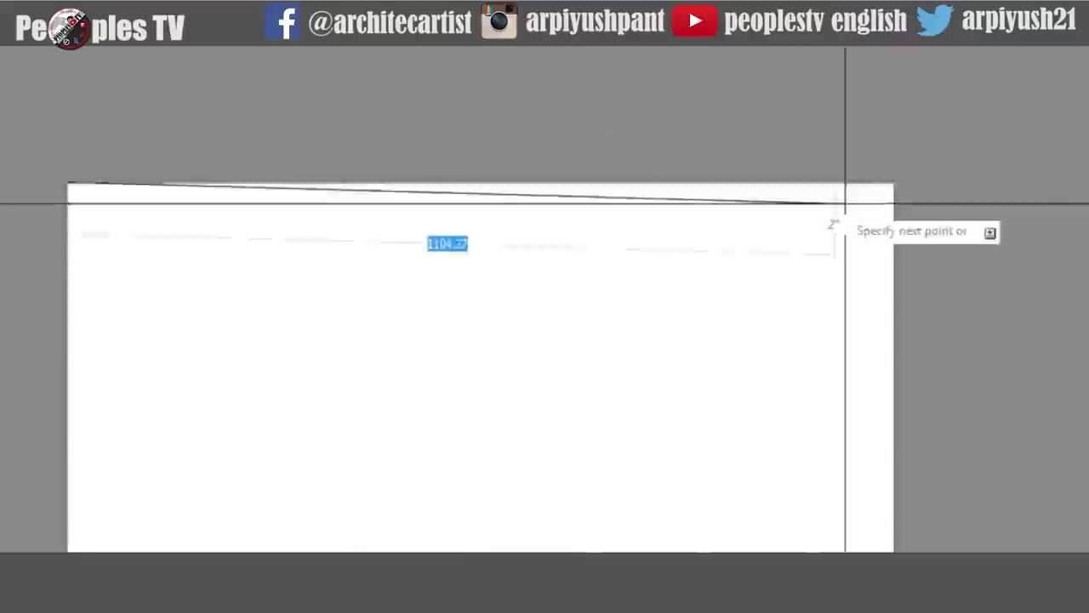
{"action": "scroll", "coordinate": [893, 181], "scroll_direction": "up", "scroll_amount": 2}
{"action": "scroll", "coordinate": [854, 196], "scroll_direction": "up", "scroll_amount": 5}
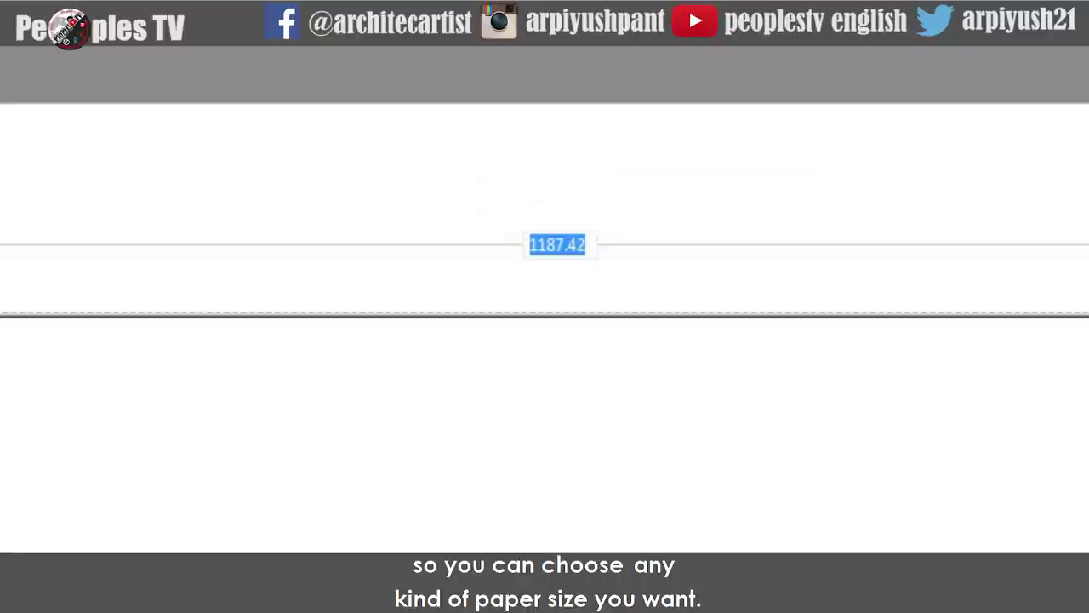
{"action": "key", "text": "Escape"}
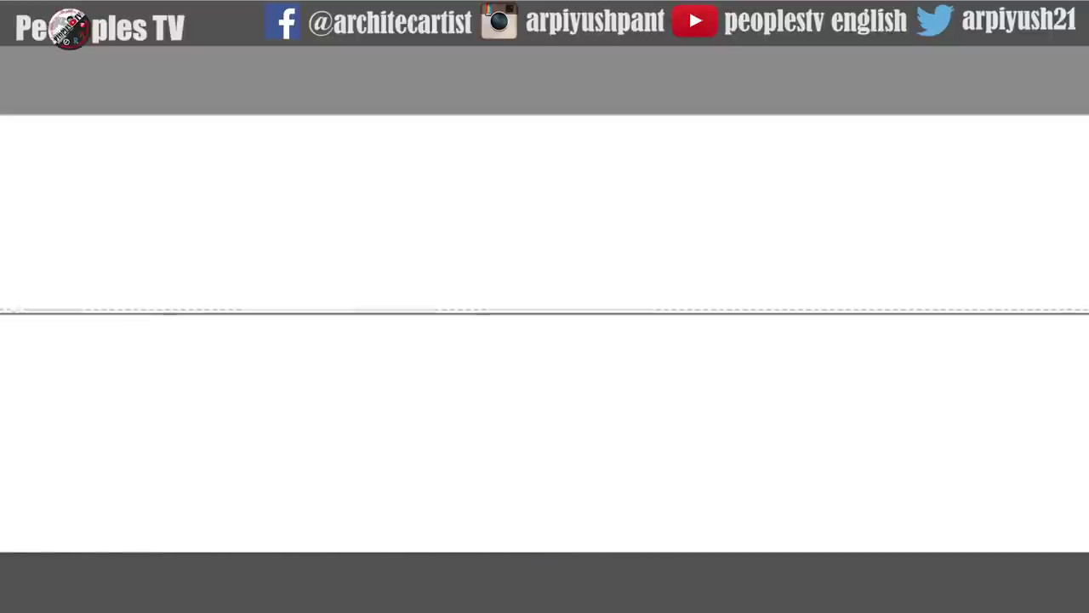
- Rename Layout1 as SampleSheet and save the drawing
{"action": "type", "text": "z"}
{"action": "key", "text": "Return"}
{"action": "type", "text": "a"}
{"action": "key", "text": "Return"}
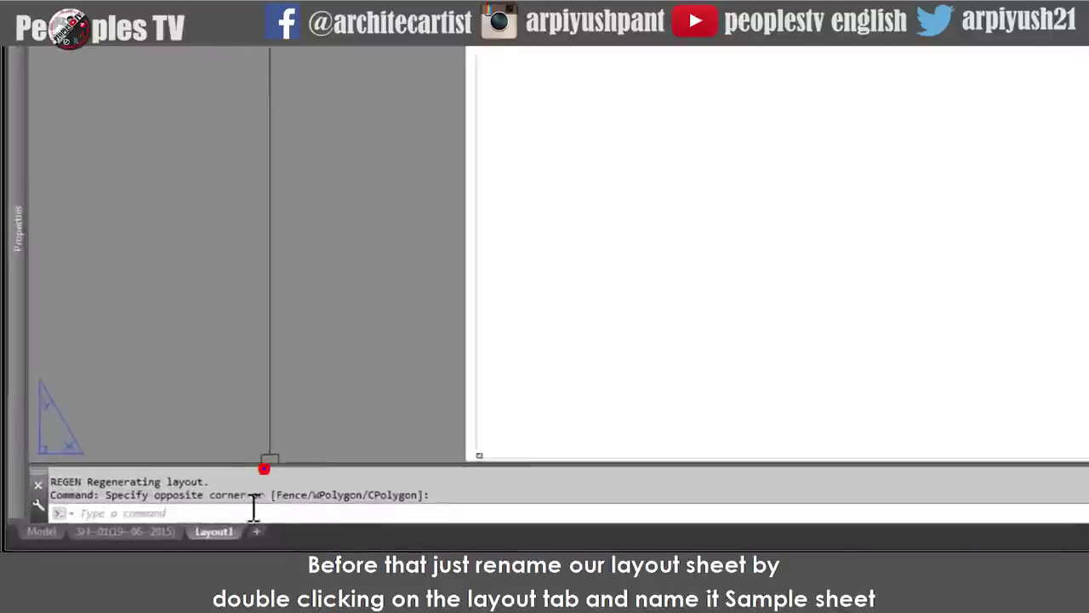
{"action": "double_click", "coordinate": [351, 521]}
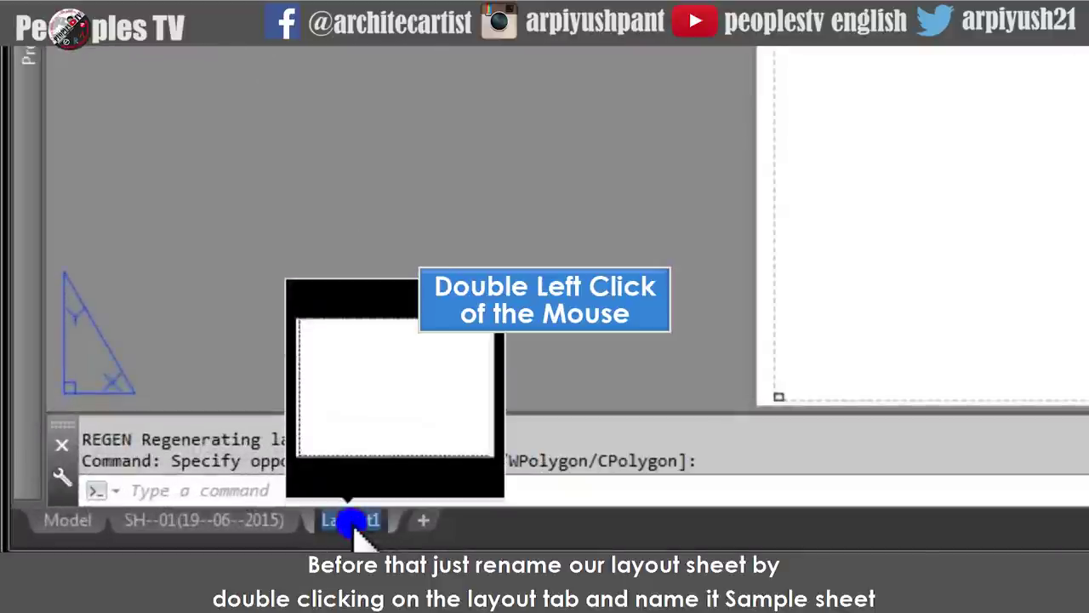
{"action": "type", "text": "SampleSheet"}
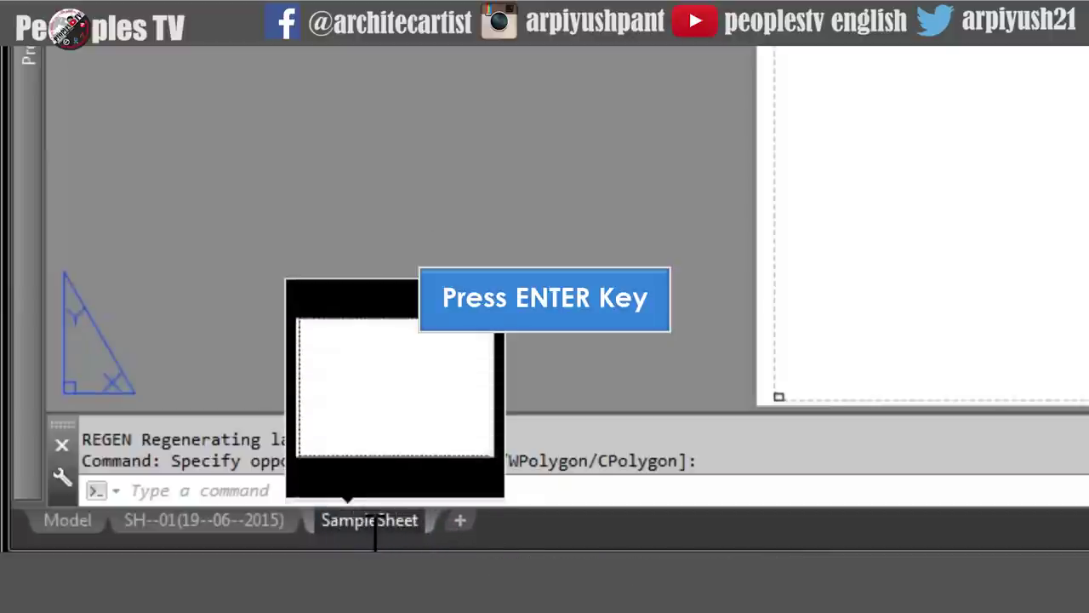
{"action": "key", "text": "Return"}
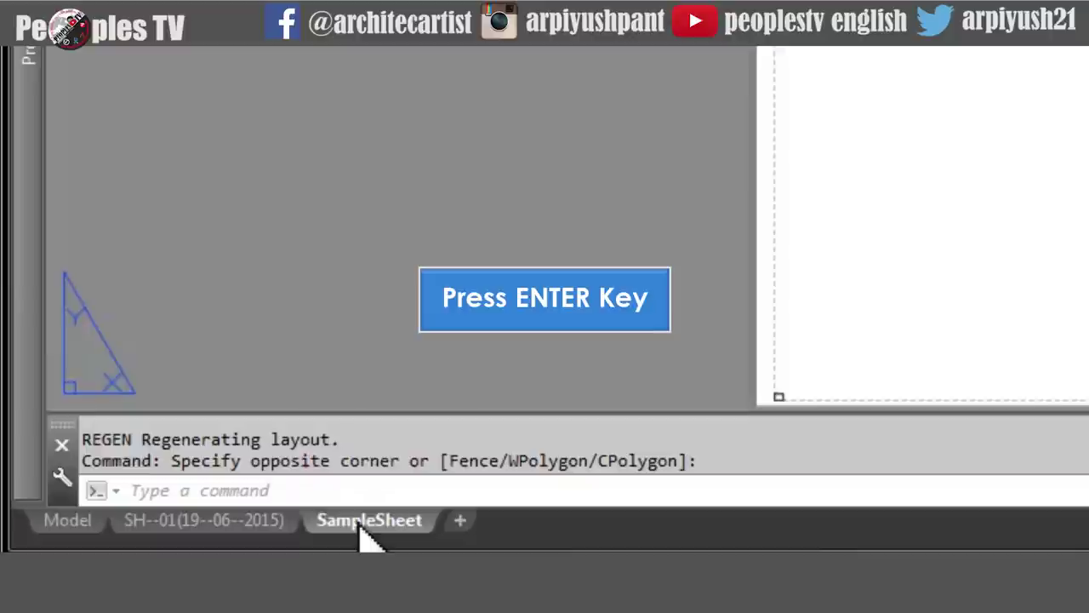
{"action": "left_click", "coordinate": [627, 244]}
{"action": "left_click", "coordinate": [577, 226]}
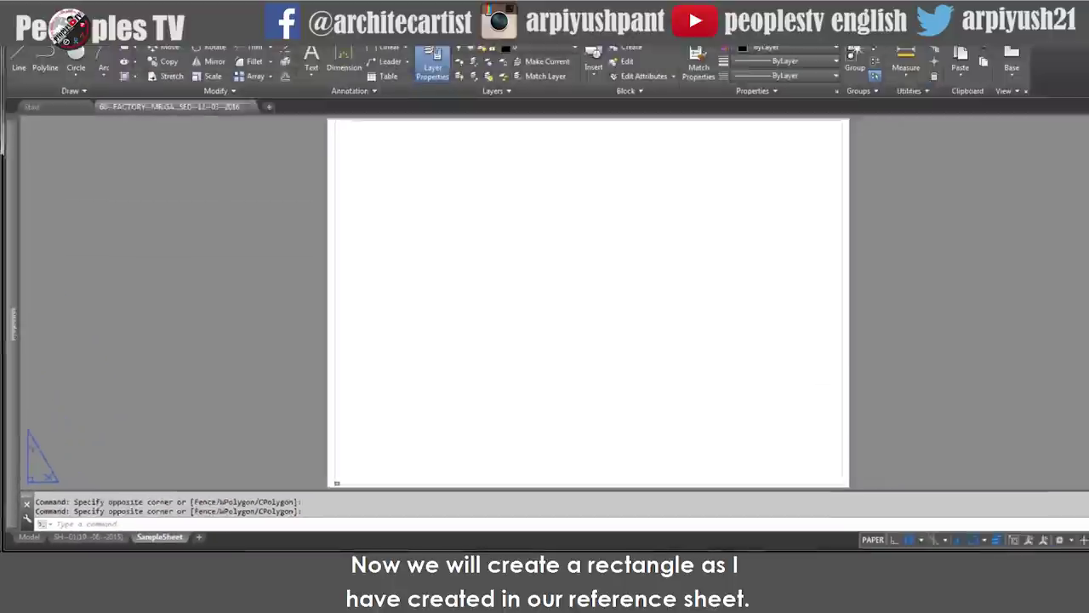
{"action": "key", "text": "ctrl+s"}
{"action": "scroll", "coordinate": [379, 333], "scroll_direction": "down", "scroll_amount": 1}
{"action": "scroll", "coordinate": [340, 231], "scroll_direction": "up", "scroll_amount": 3}
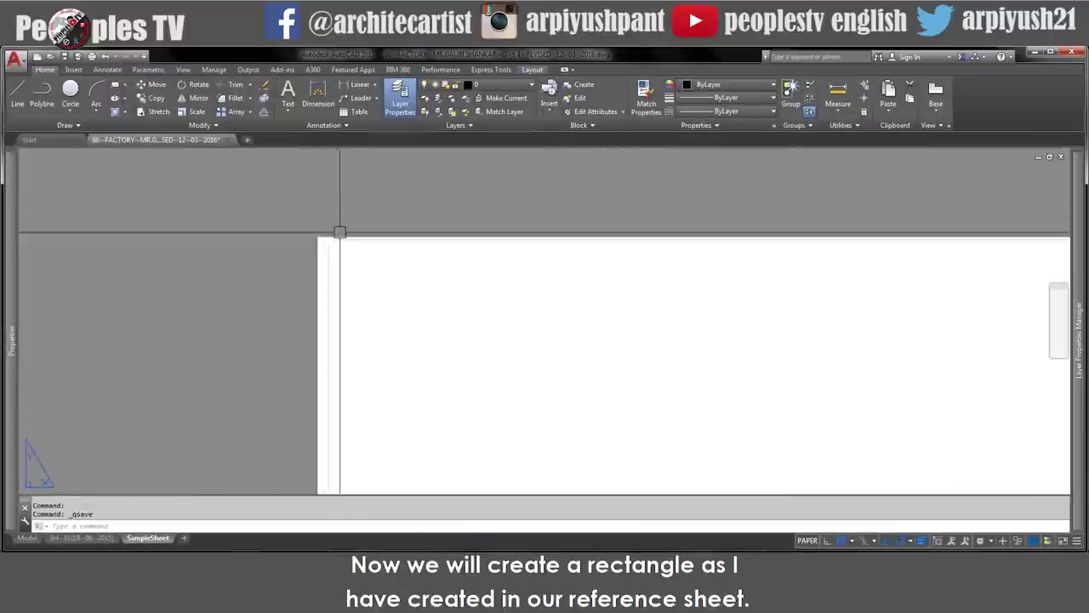
{"action": "type", "text": "z"}
{"action": "key", "text": "Return"}
{"action": "type", "text": "a"}
{"action": "key", "text": "Return"}
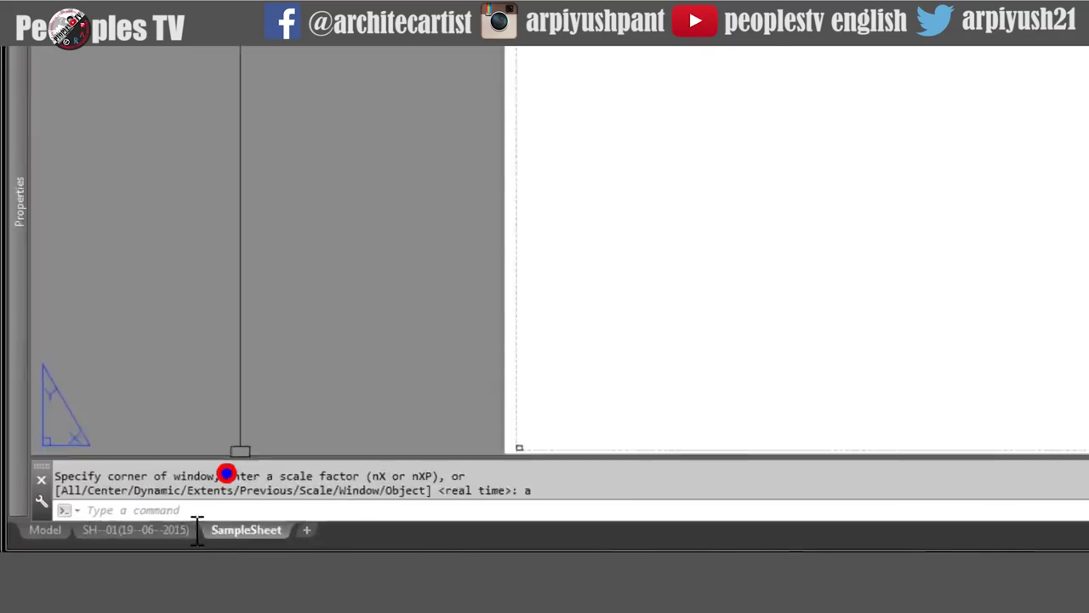
{"action": "left_click", "coordinate": [162, 529]}
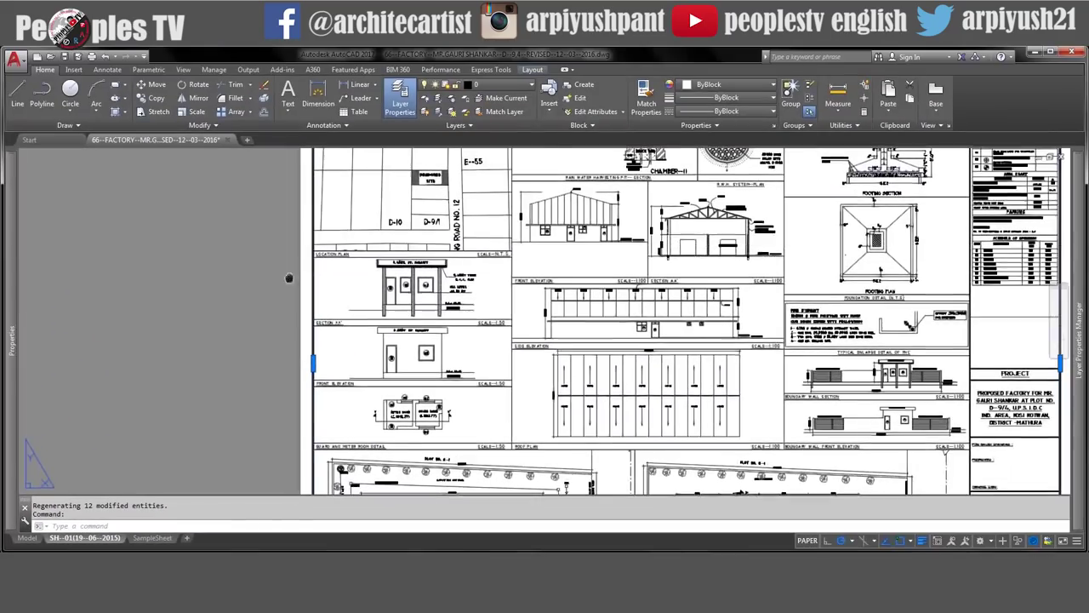
{"action": "scroll", "coordinate": [288, 278], "scroll_direction": "down", "scroll_amount": 4}
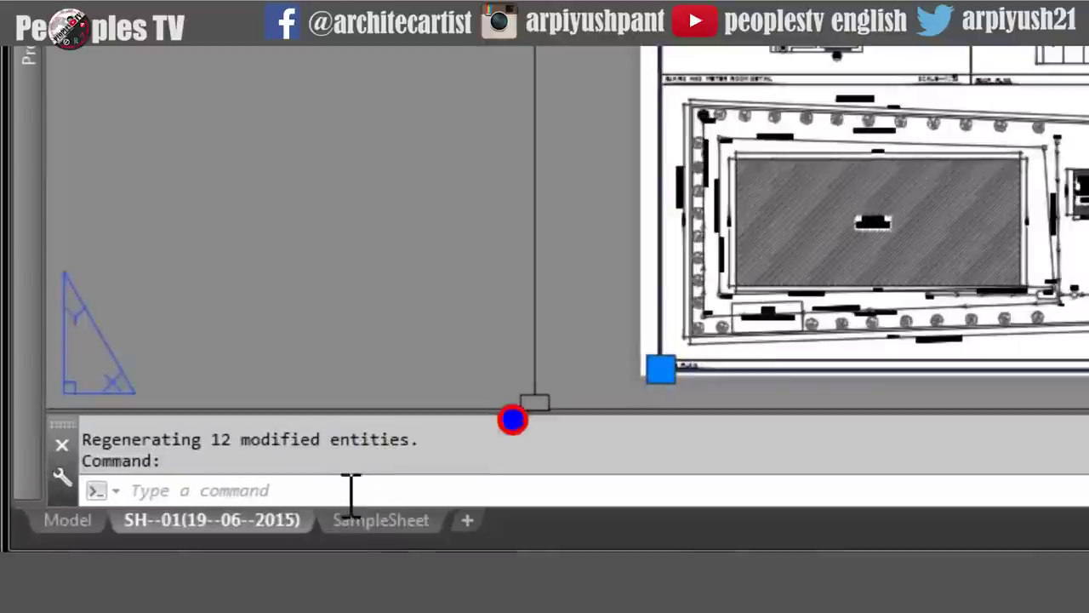
{"action": "left_click", "coordinate": [381, 520]}
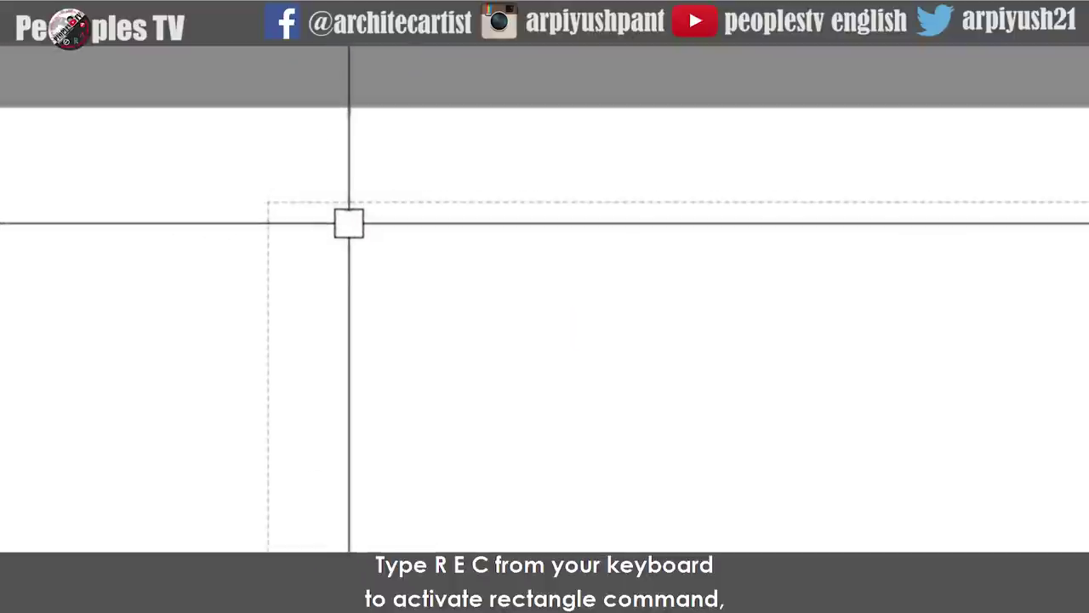
- Draw a rectangle on SampleSheet from the printable area's upper-left corner to its lower-right corner
{"action": "type", "text": "rec"}
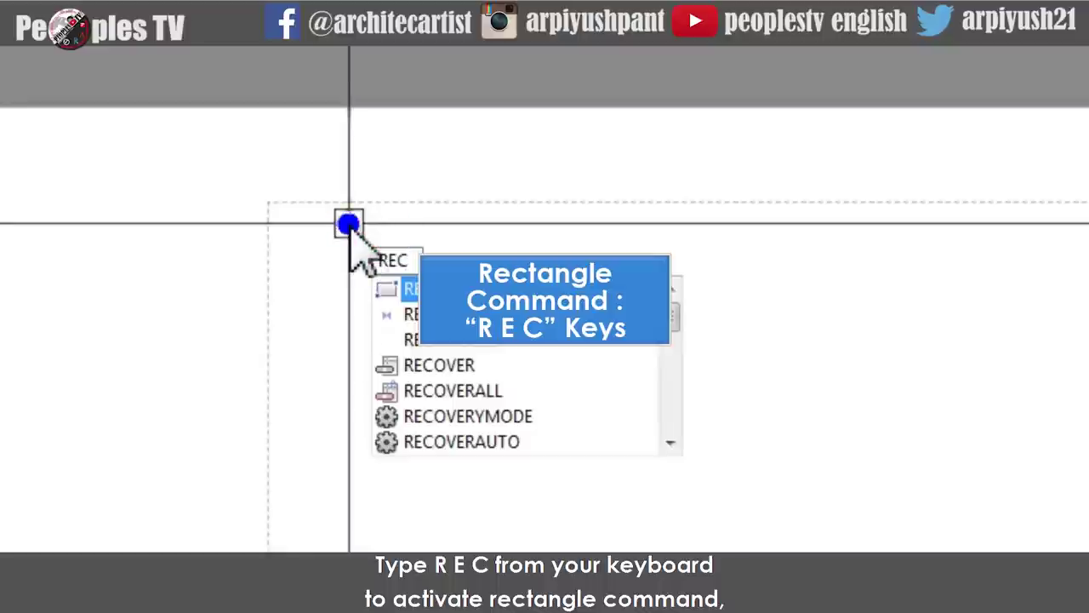
{"action": "left_click", "coordinate": [442, 290]}
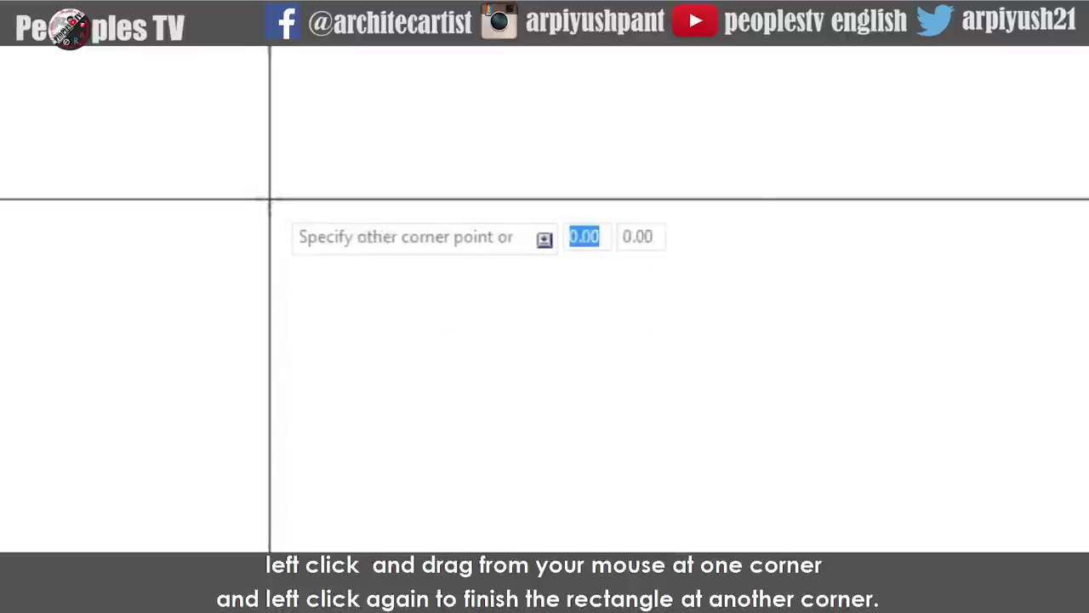
{"action": "scroll", "coordinate": [269, 199], "scroll_direction": "down", "scroll_amount": 3}
{"action": "scroll", "coordinate": [280, 199], "scroll_direction": "down", "scroll_amount": 3}
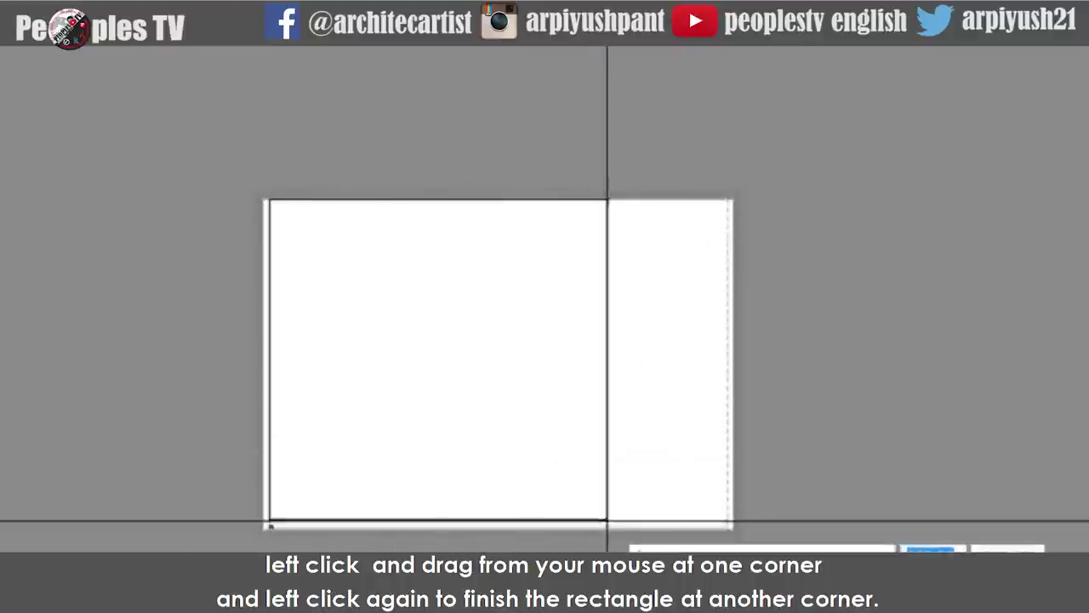
{"action": "scroll", "coordinate": [604, 519], "scroll_direction": "up", "scroll_amount": 3}
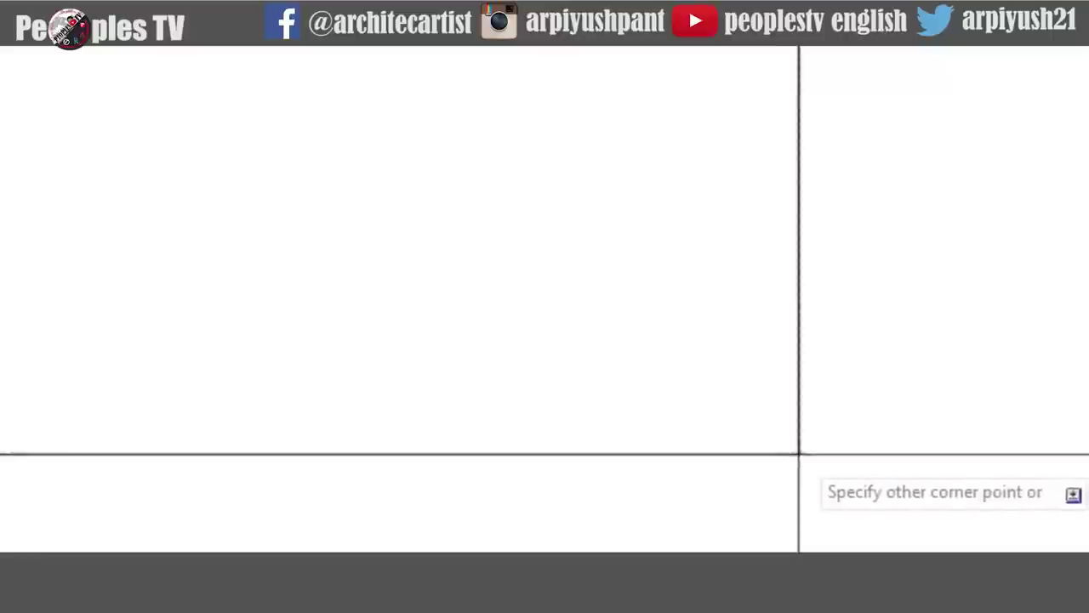
{"action": "left_click", "coordinate": [800, 456]}
- Inspect the new border rectangle's outline and line thickness around the sheet edges
{"action": "scroll", "coordinate": [813, 523], "scroll_direction": "down", "scroll_amount": 3}
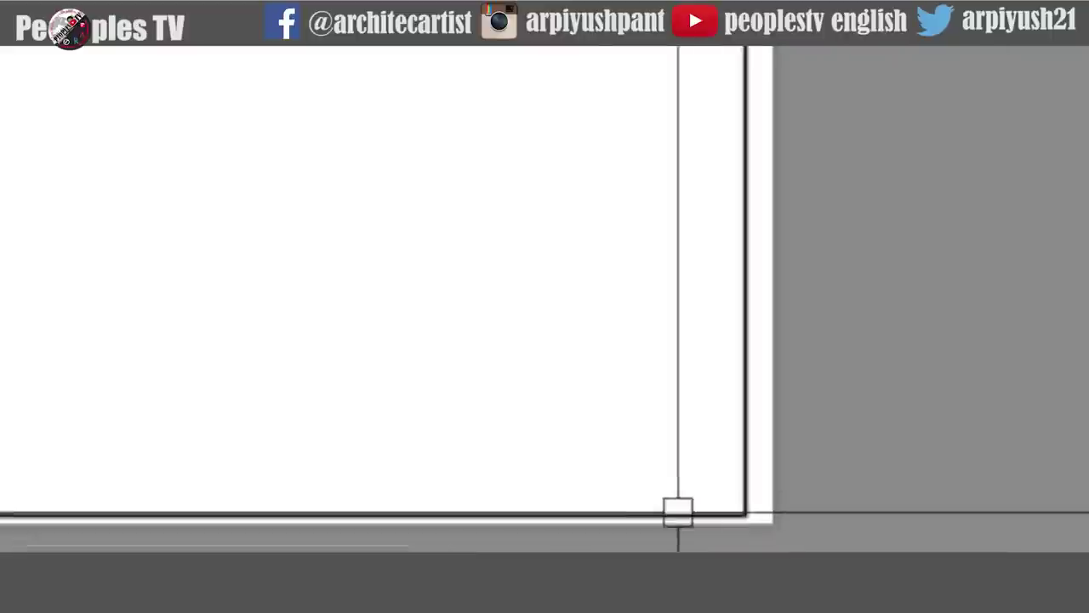
{"action": "scroll", "coordinate": [248, 97], "scroll_direction": "up", "scroll_amount": 3}
{"action": "scroll", "coordinate": [343, 102], "scroll_direction": "up", "scroll_amount": 2}
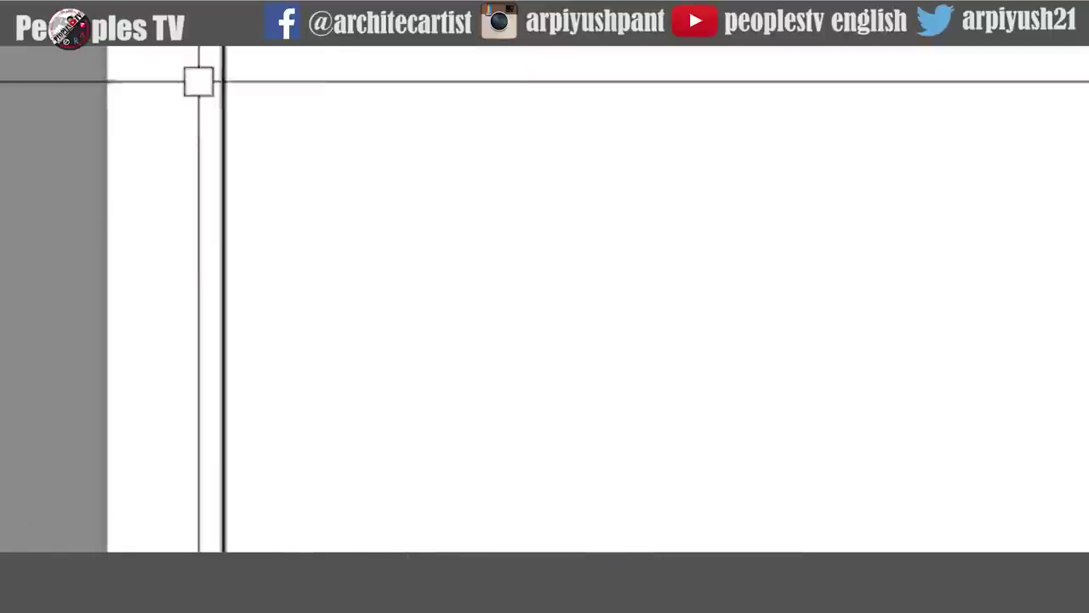
{"action": "scroll", "coordinate": [228, 106], "scroll_direction": "down", "scroll_amount": 3}
{"action": "left_click", "coordinate": [236, 155]}
{"action": "mouse_move", "coordinate": [228, 85]}
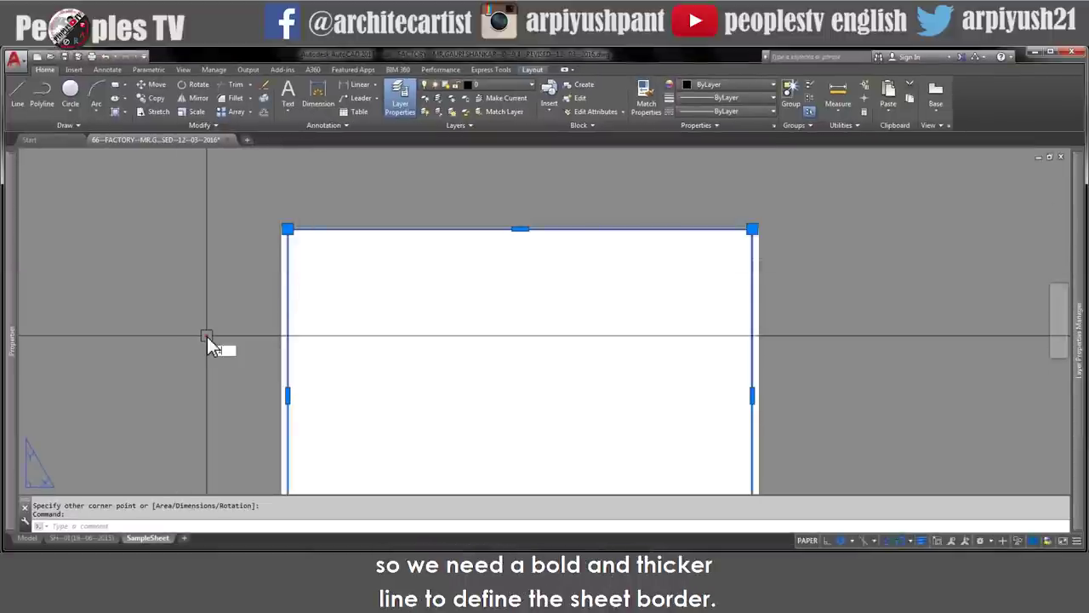
{"action": "type", "text": "z"}
{"action": "key", "text": "Return"}
{"action": "type", "text": "a"}
{"action": "key", "text": "Return"}
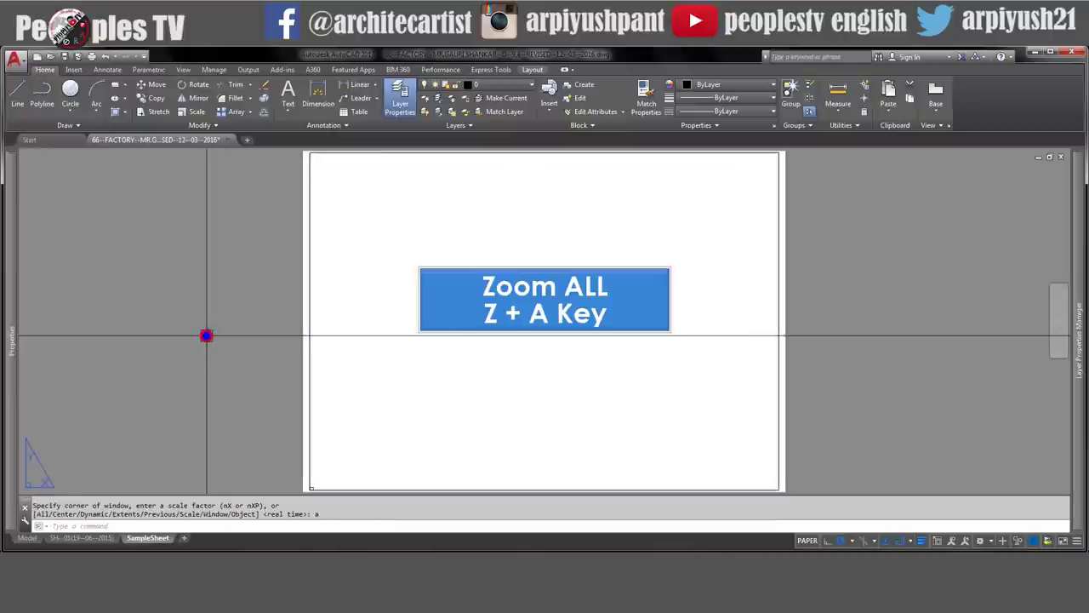
- Set the border rectangle's global width to 3
{"action": "left_click", "coordinate": [312, 322]}
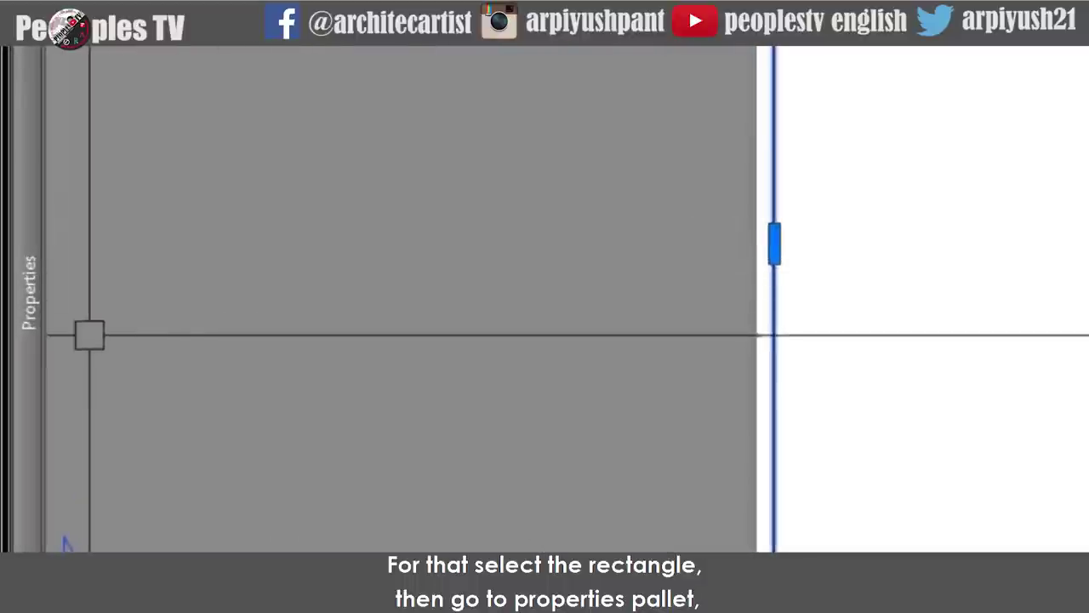
{"action": "left_click", "coordinate": [28, 333]}
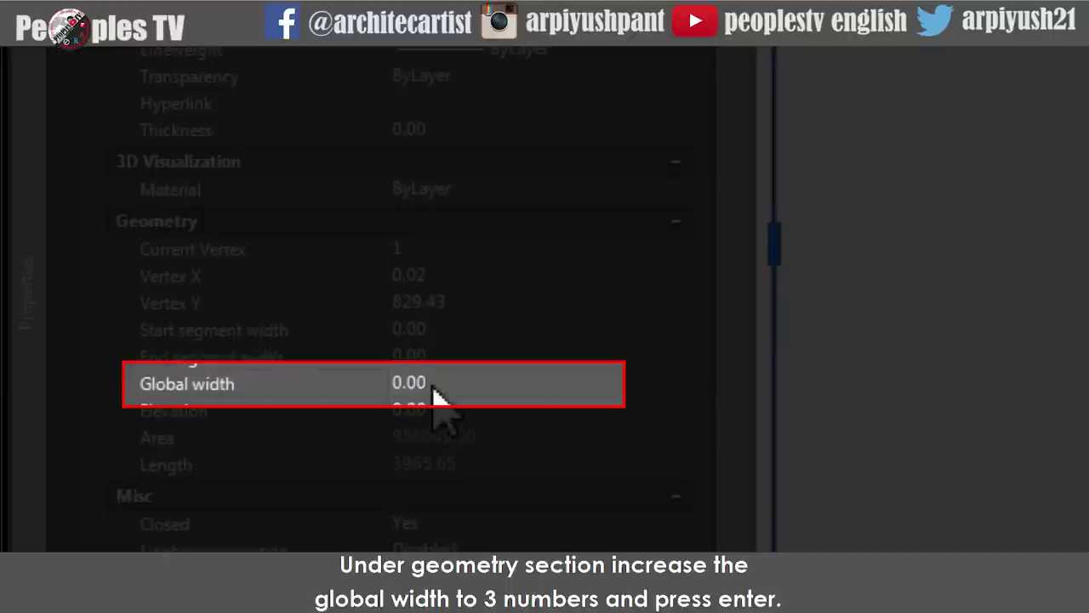
{"action": "left_click", "coordinate": [430, 382]}
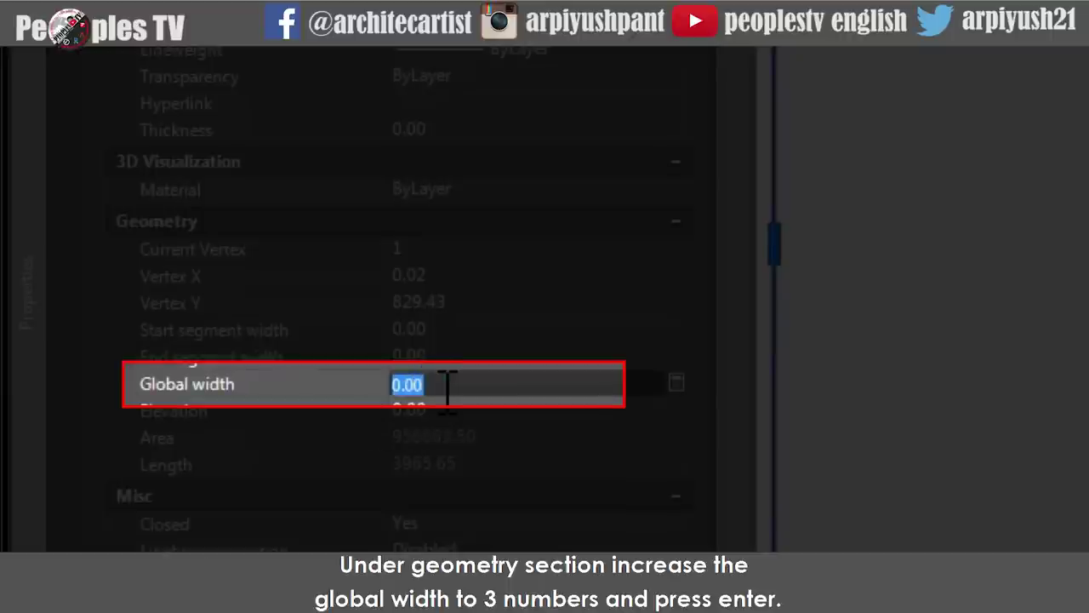
{"action": "type", "text": "3"}
{"action": "key", "text": "Return"}
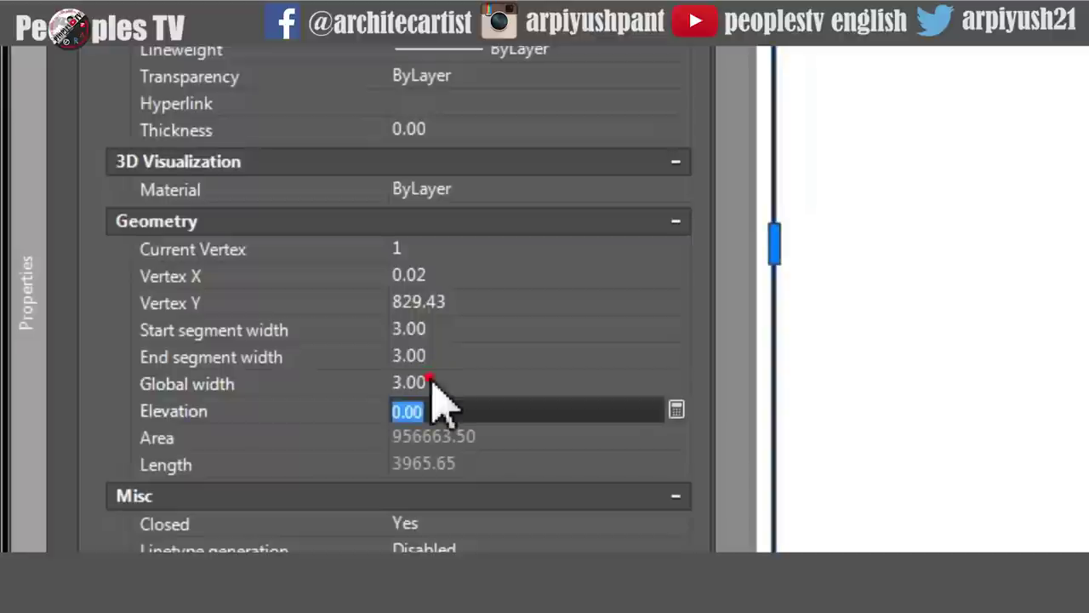
{"action": "key", "text": "Escape"}
{"action": "scroll", "coordinate": [580, 340], "scroll_direction": "down", "scroll_amount": 1}
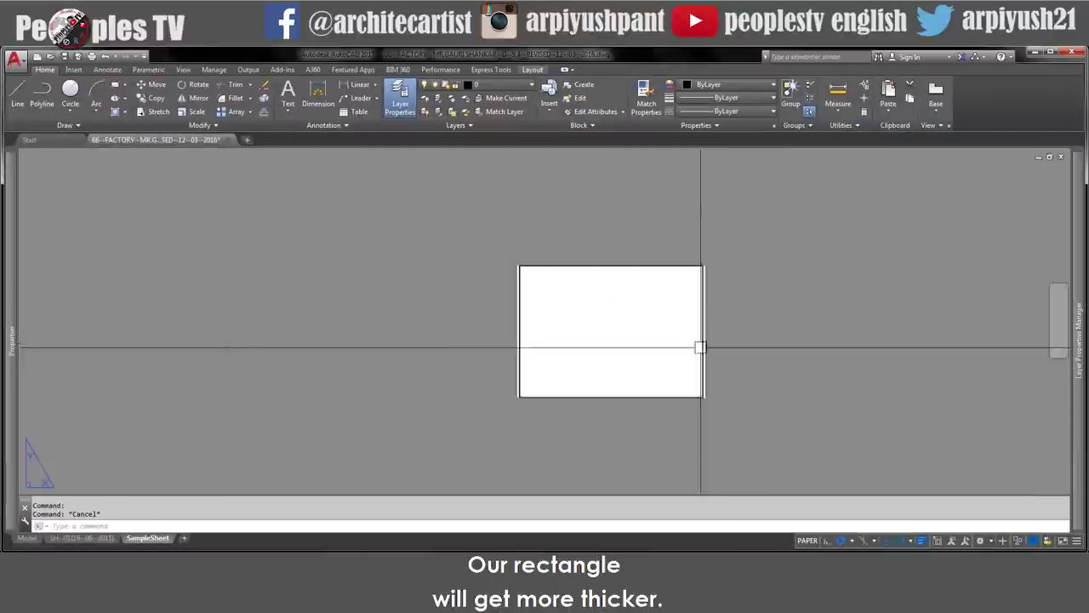
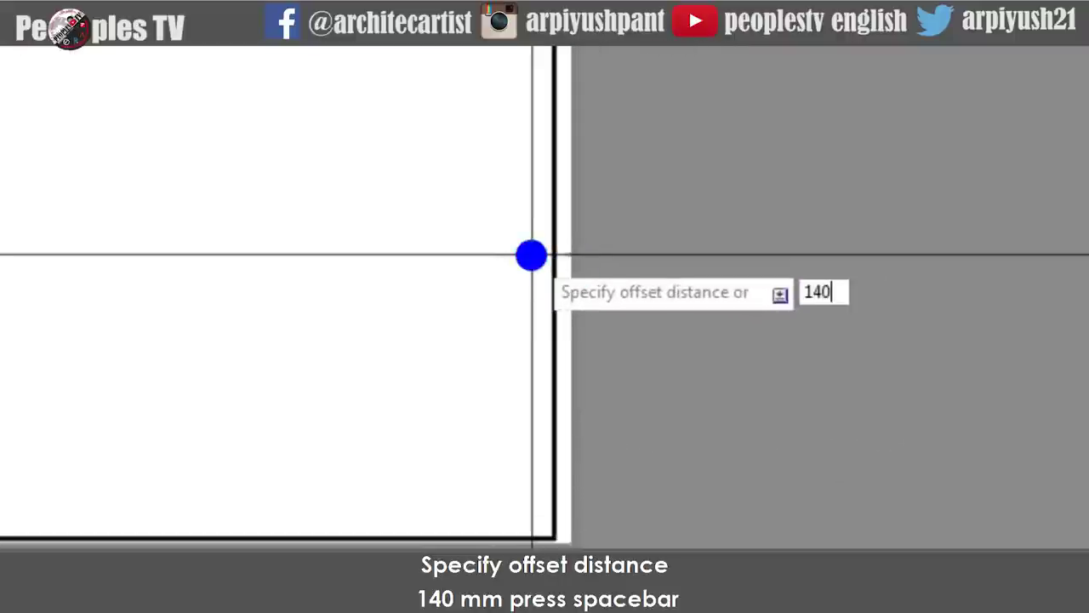
- Offset the border rectangle 140 mm to the inside
{"action": "key", "text": "space"}
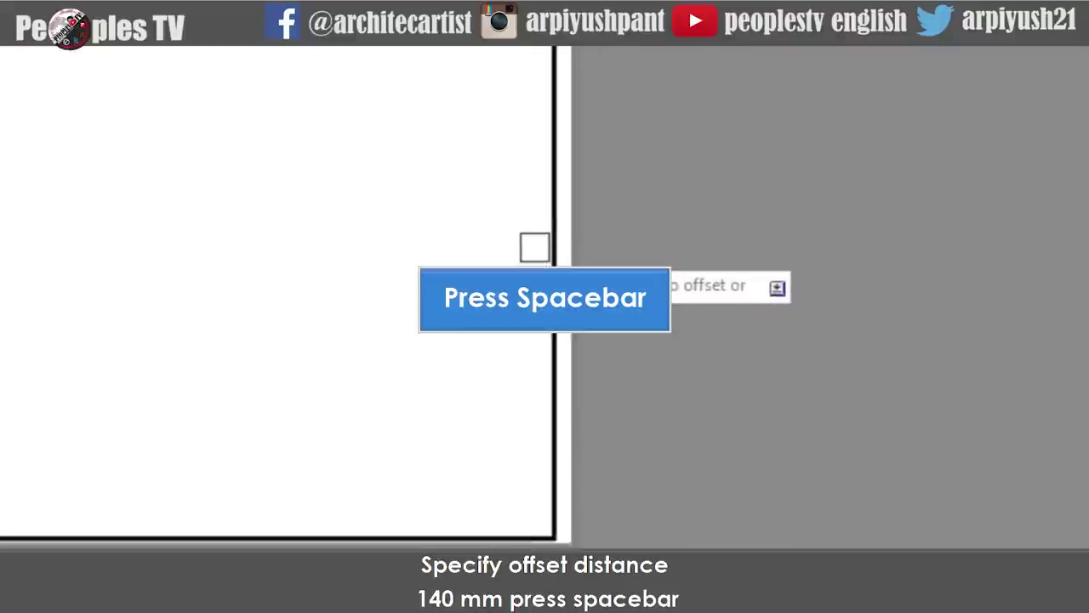
{"action": "left_click", "coordinate": [540, 224]}
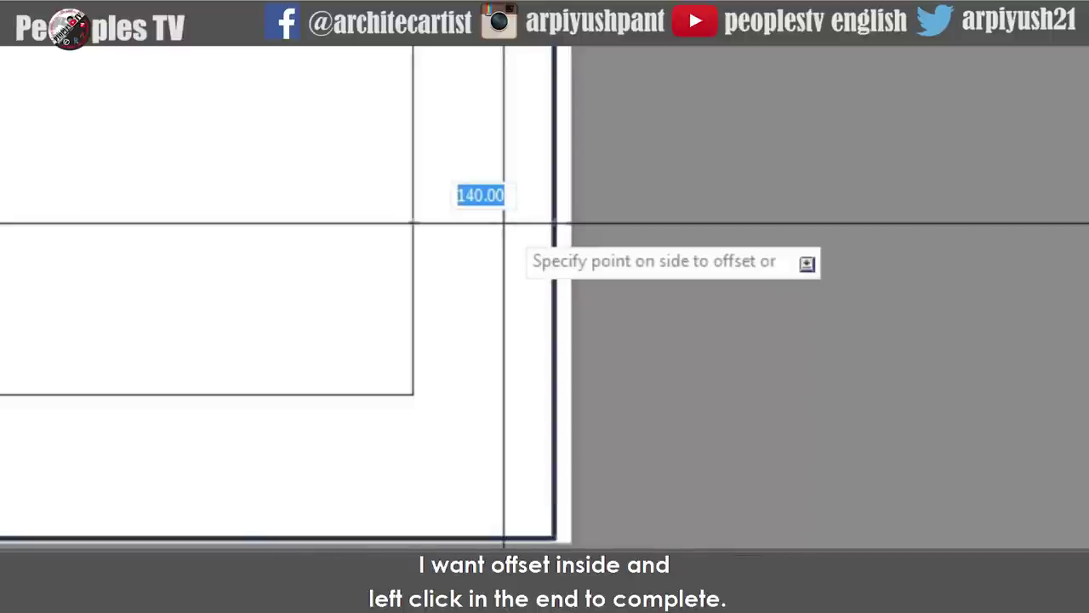
{"action": "left_click", "coordinate": [504, 223]}
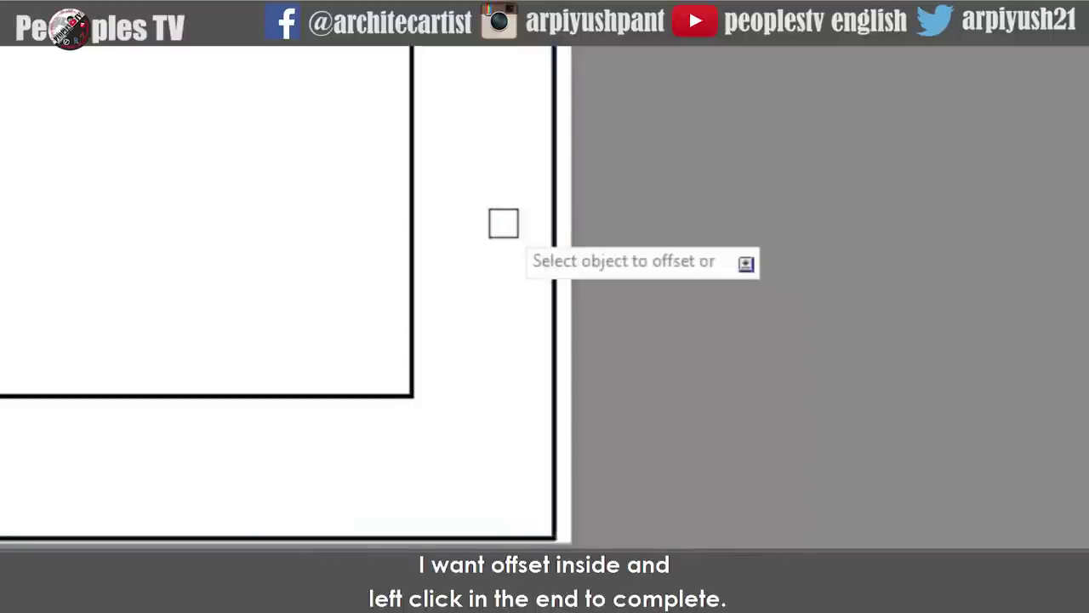
{"action": "key", "text": "Escape"}
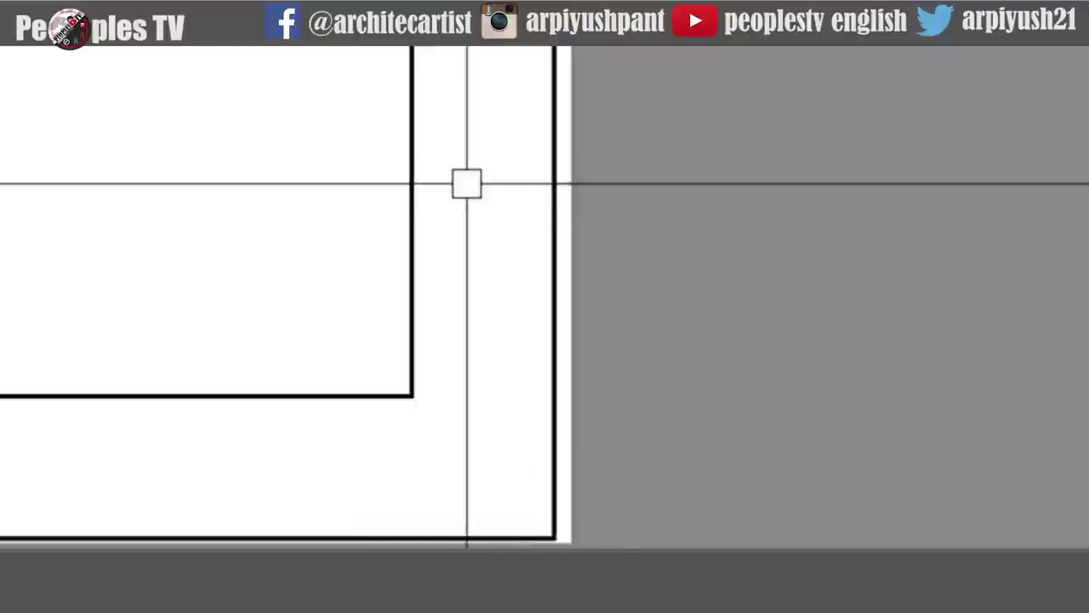
- Explode the inner rectangle and erase its top, bottom and left lines, keeping only the right vertical line
{"action": "left_click", "coordinate": [413, 257]}
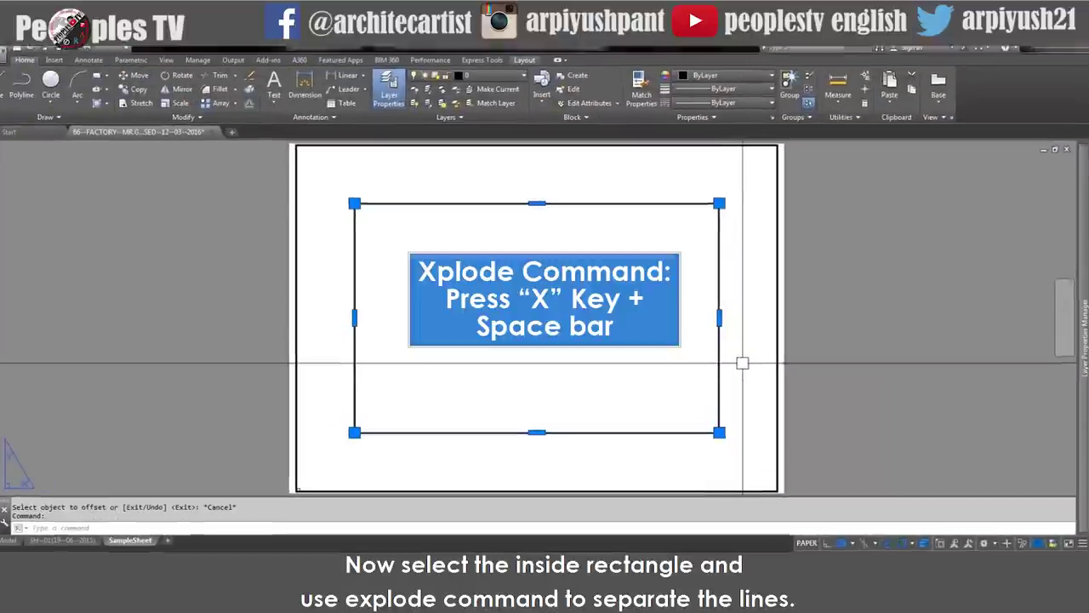
{"action": "type", "text": "x"}
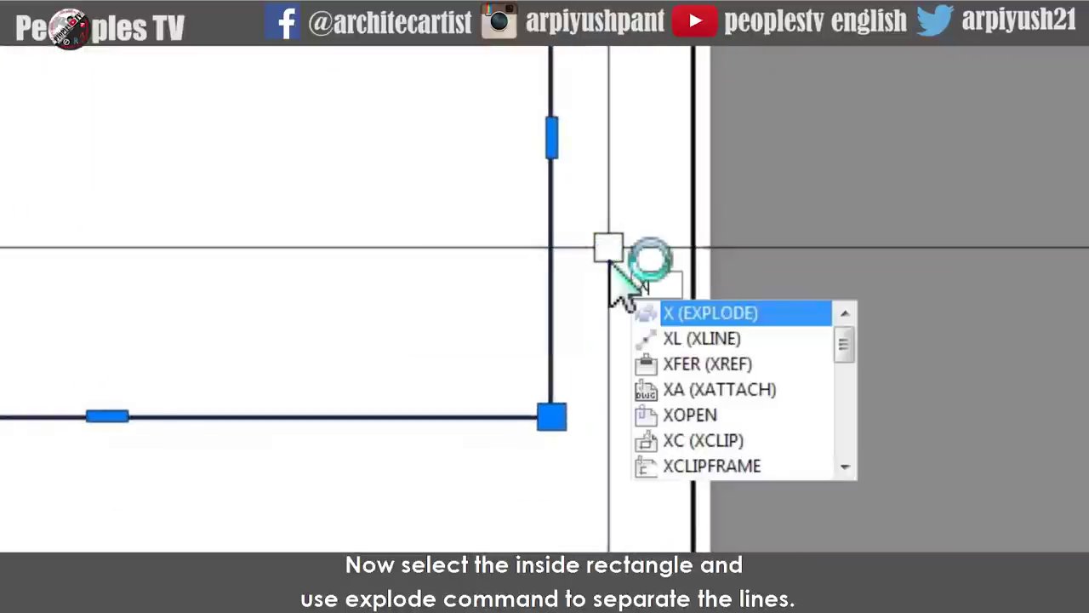
{"action": "key", "text": "space"}
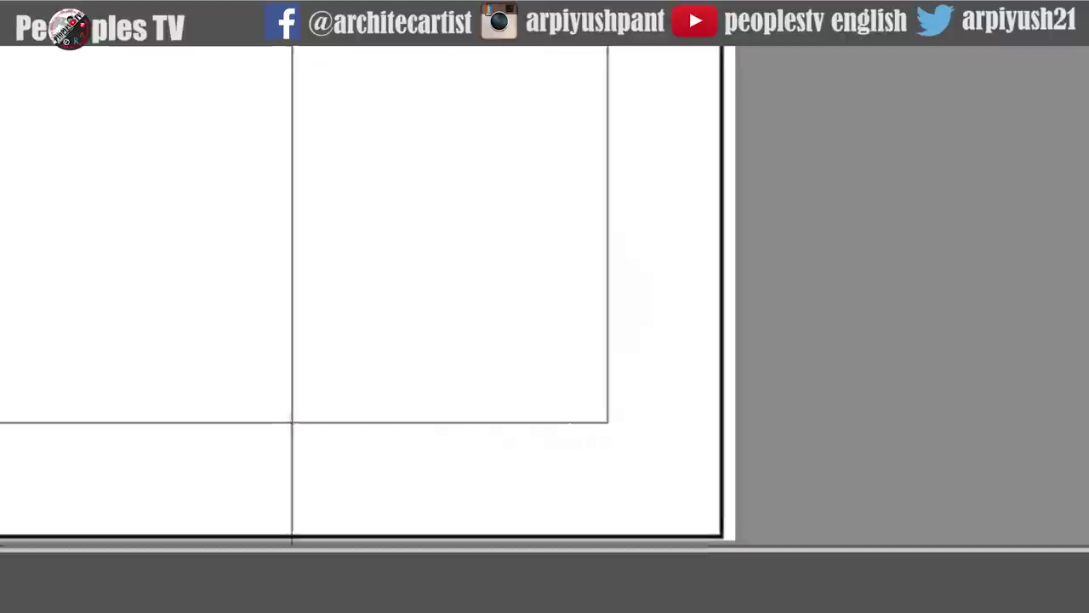
{"action": "left_click", "coordinate": [424, 141]}
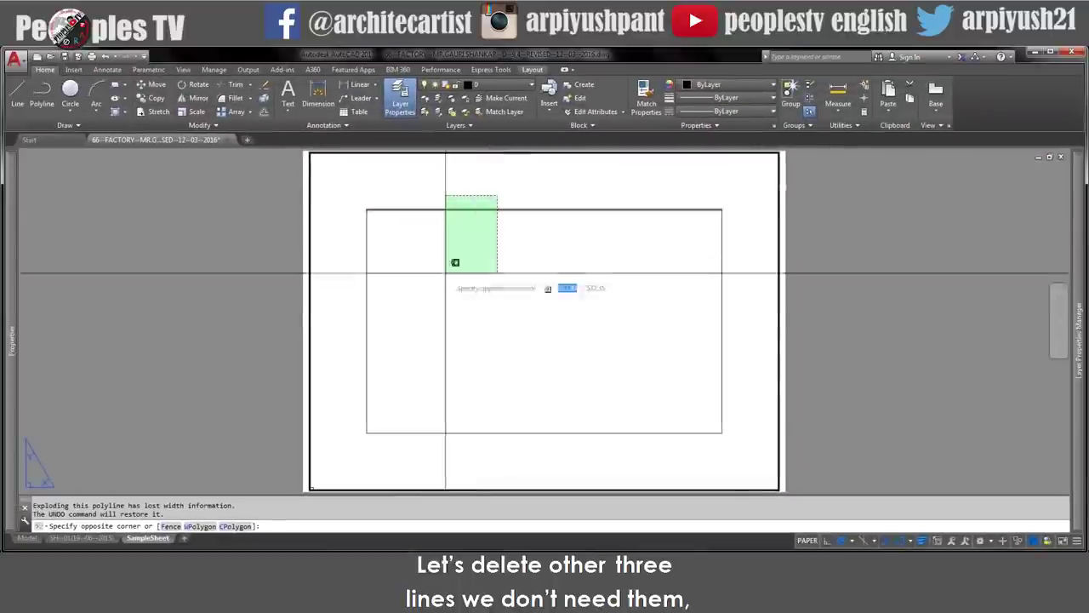
{"action": "left_click", "coordinate": [357, 444]}
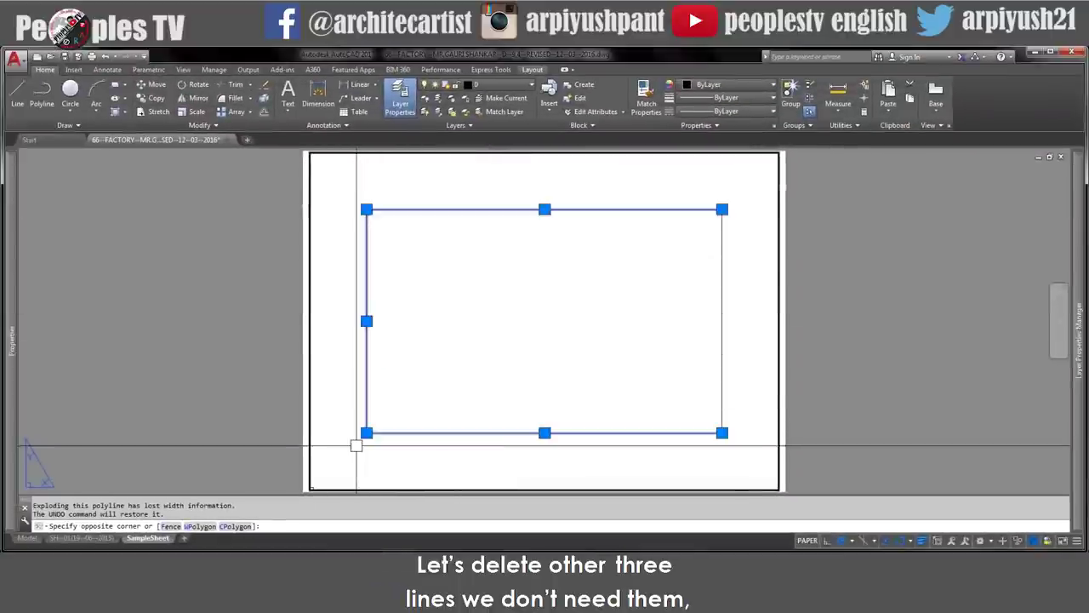
{"action": "type", "text": "e"}
{"action": "key", "text": "space"}
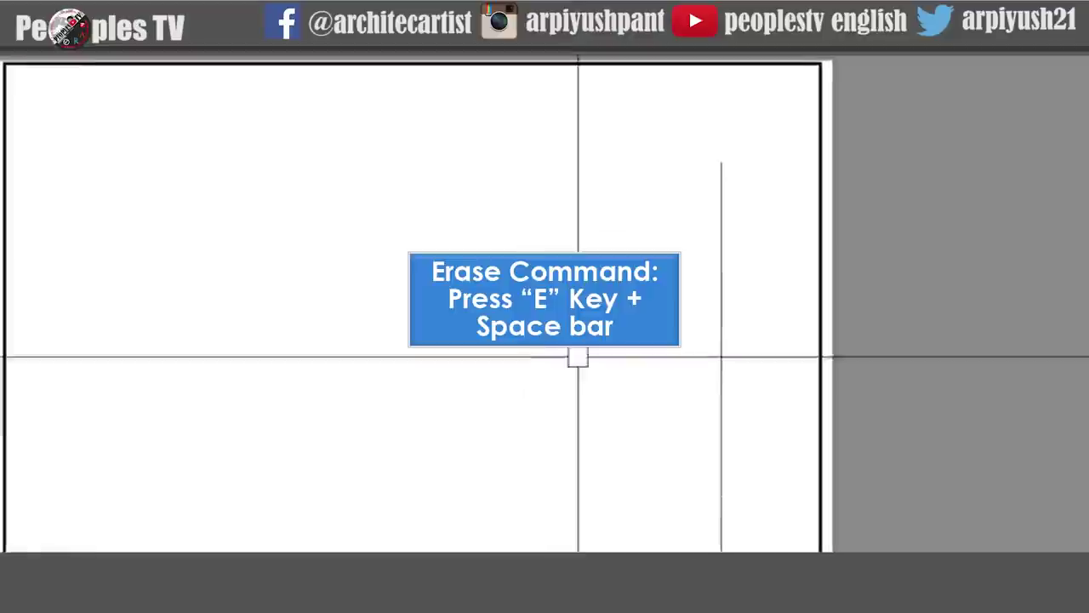
- Extend the remaining vertical line at both ends to the outer border rectangle
{"action": "type", "text": "ex"}
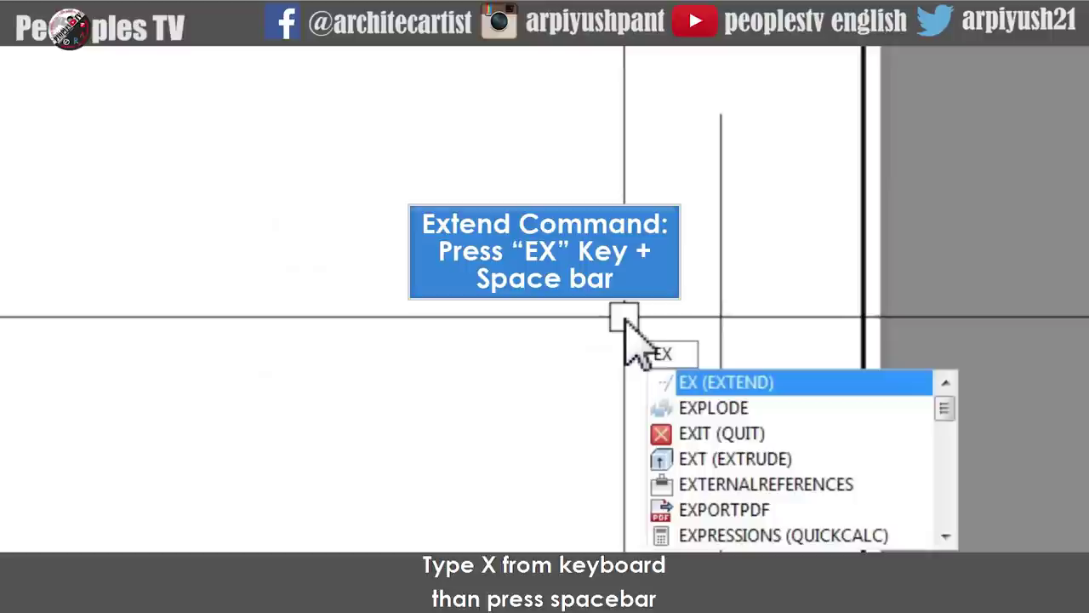
{"action": "key", "text": "space"}
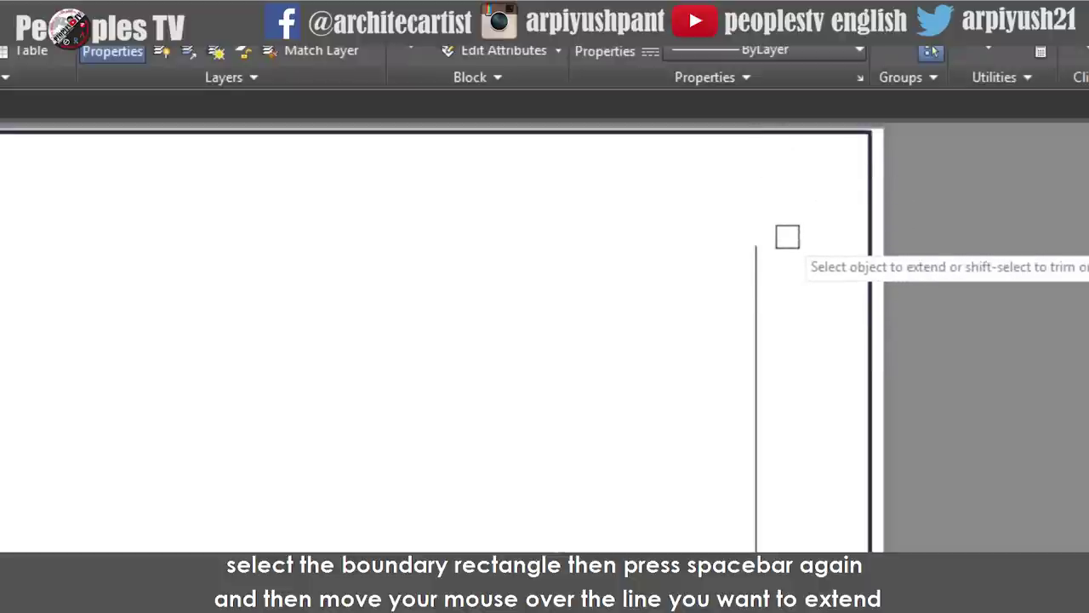
{"action": "left_click", "coordinate": [763, 265]}
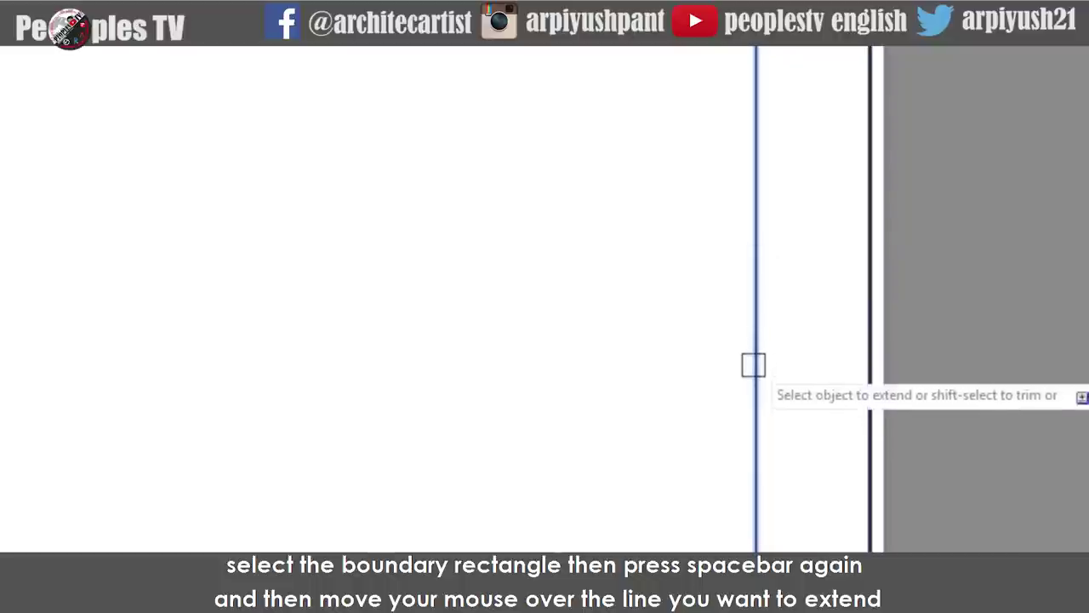
{"action": "left_click", "coordinate": [753, 326]}
{"action": "key", "text": "Escape"}
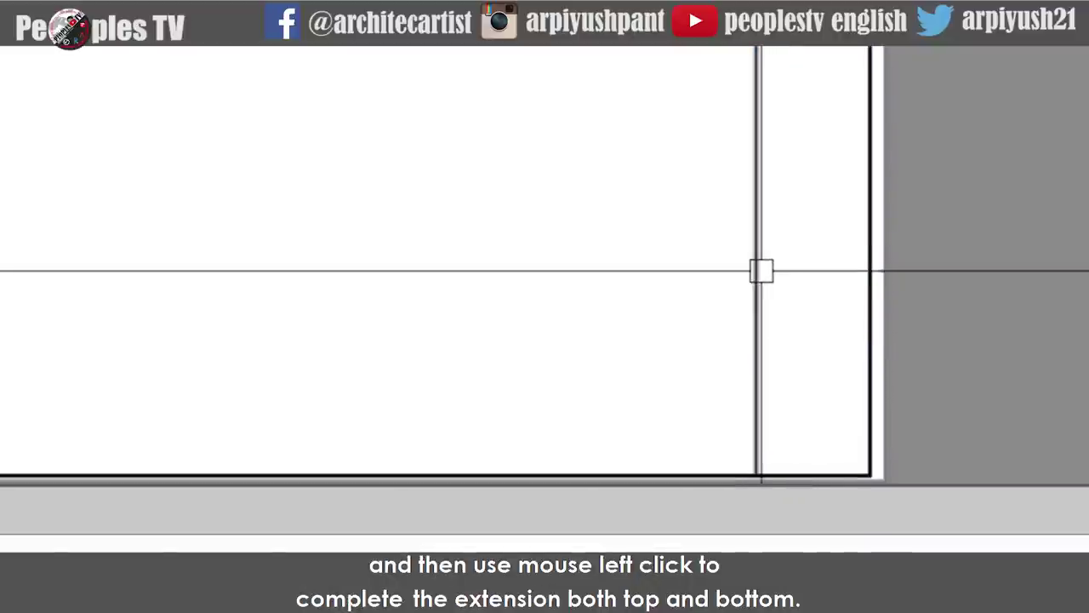
- Convert the inner vertical line into a polyline with Polyline Edit, accepting the conversion
{"action": "left_click", "coordinate": [761, 272]}
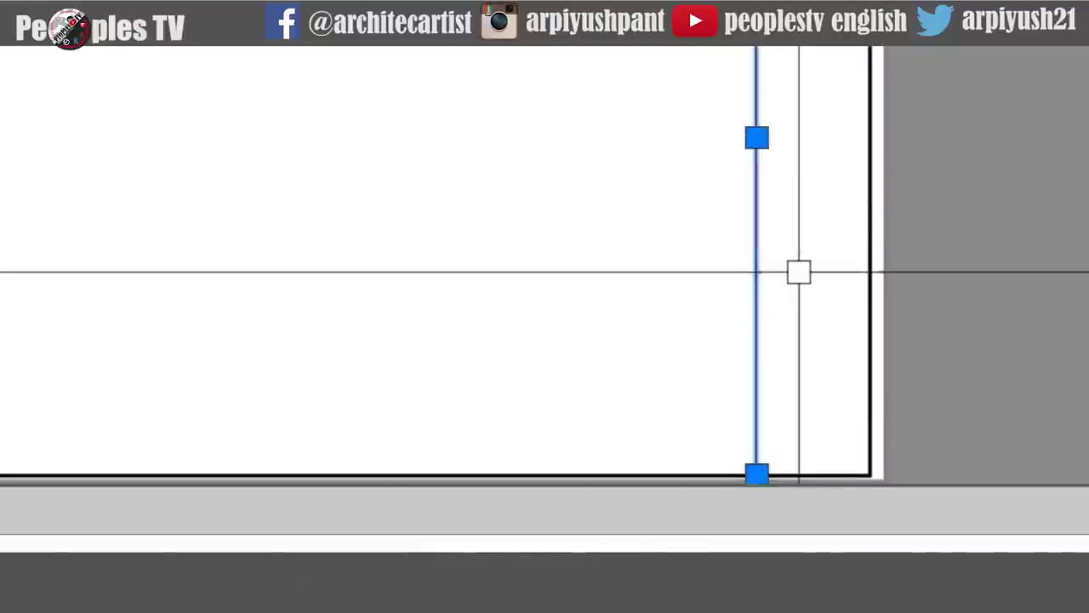
{"action": "type", "text": "PE"}
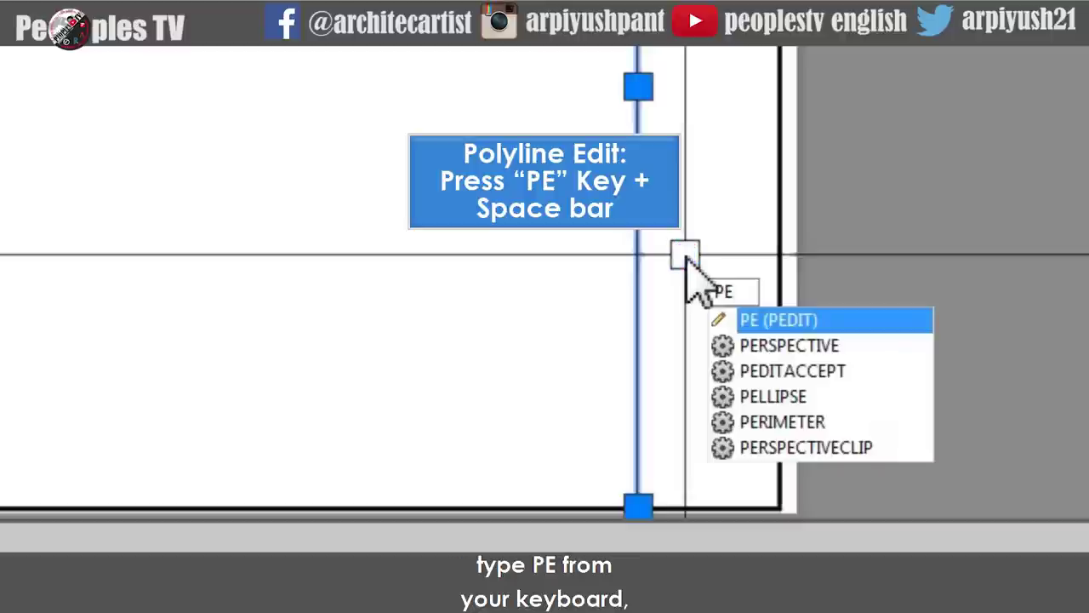
{"action": "key", "text": "space"}
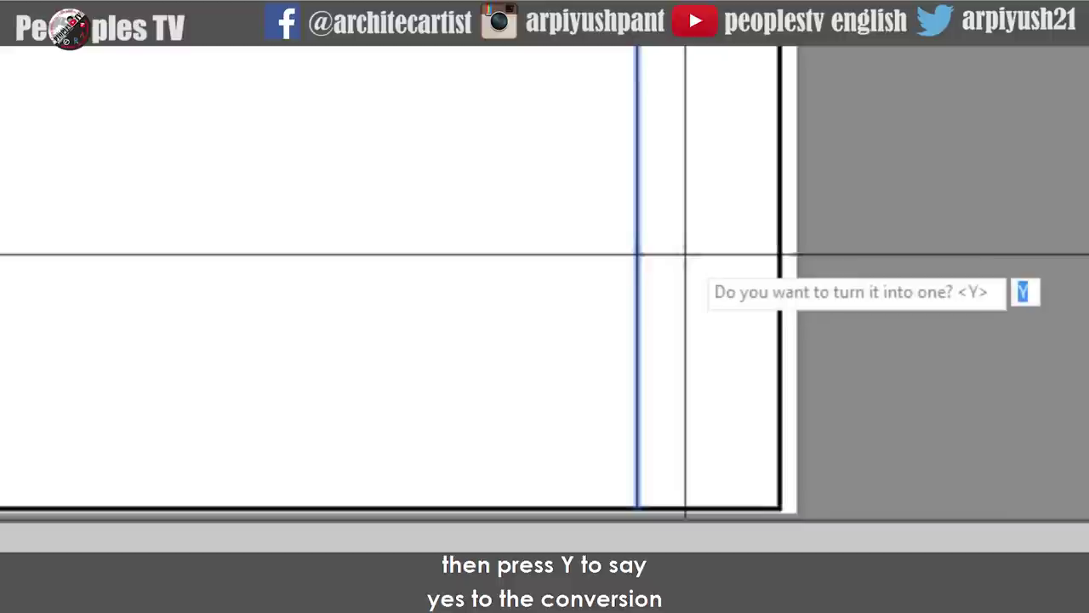
{"action": "type", "text": "y"}
{"action": "key", "text": "Return"}
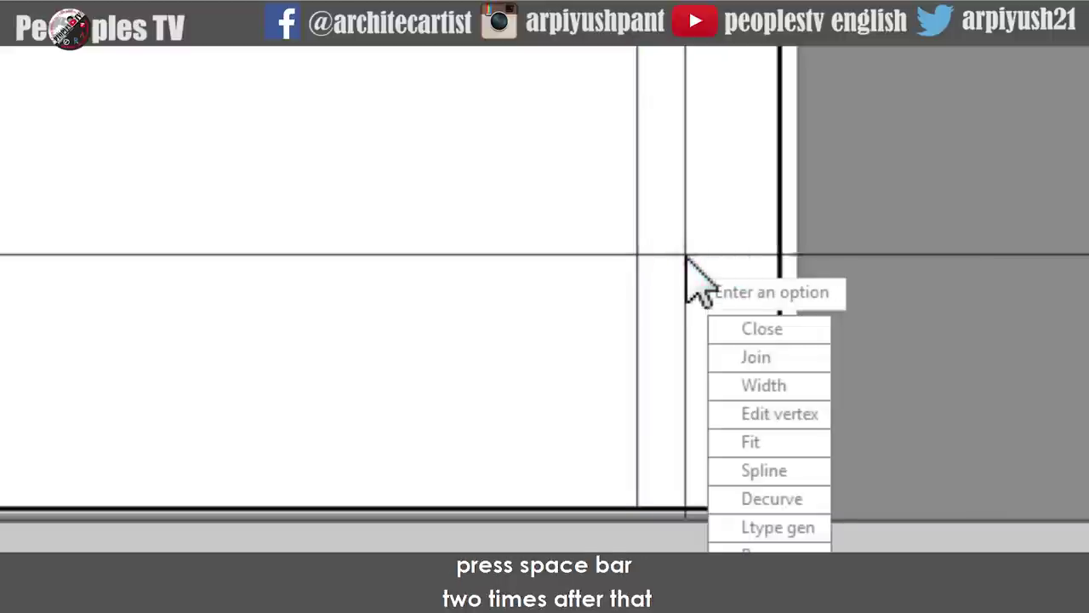
{"action": "key", "text": "space"}
- Set the inner vertical polyline's global width to 1.5 and clear the selection
{"action": "left_click", "coordinate": [639, 224]}
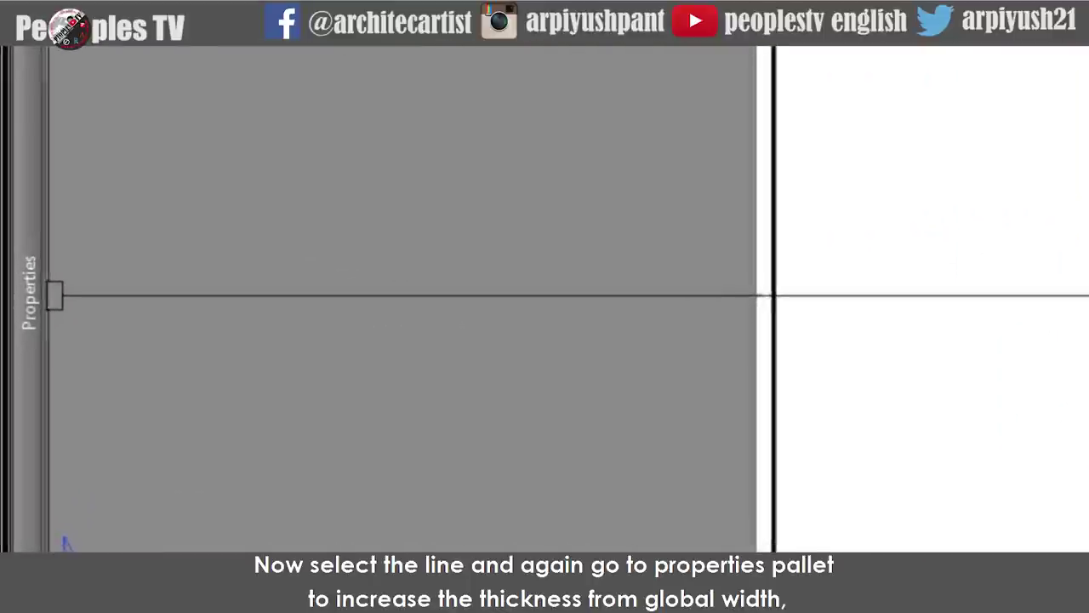
{"action": "left_click", "coordinate": [11, 336]}
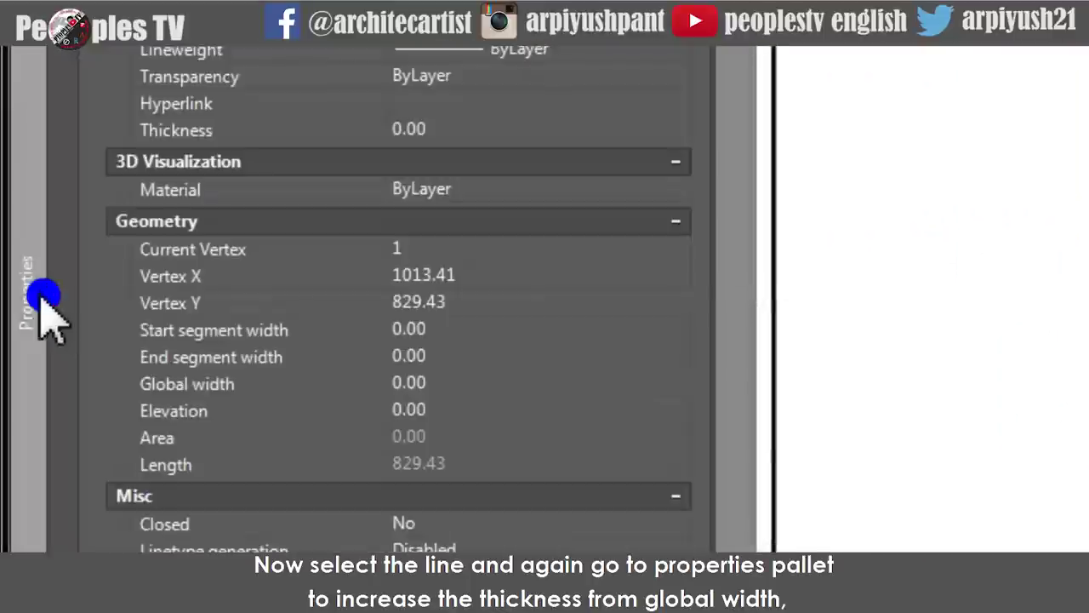
{"action": "left_click", "coordinate": [424, 381]}
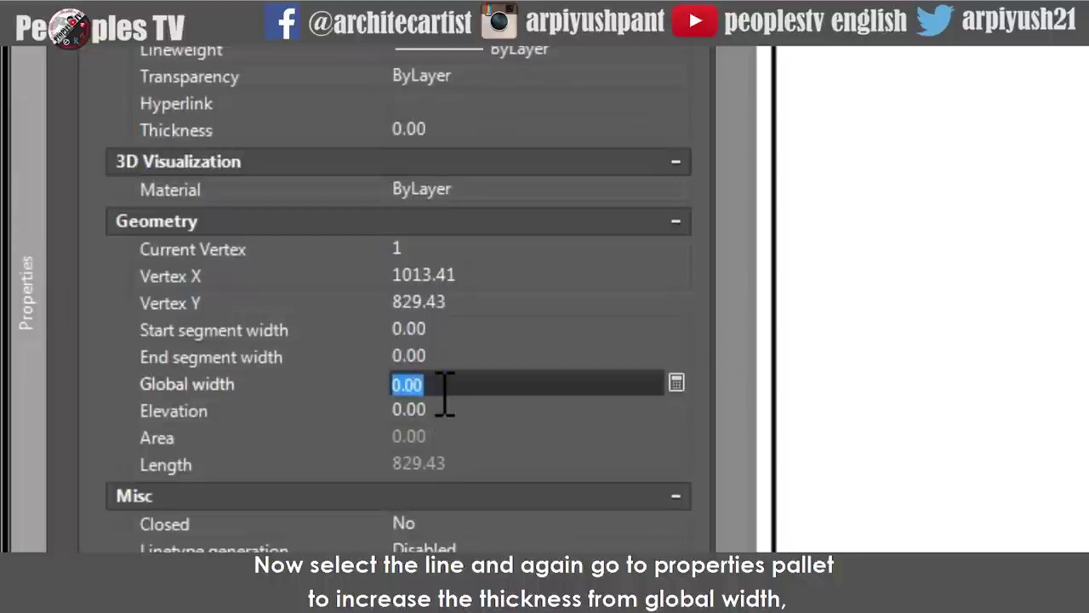
{"action": "type", "text": "1."}
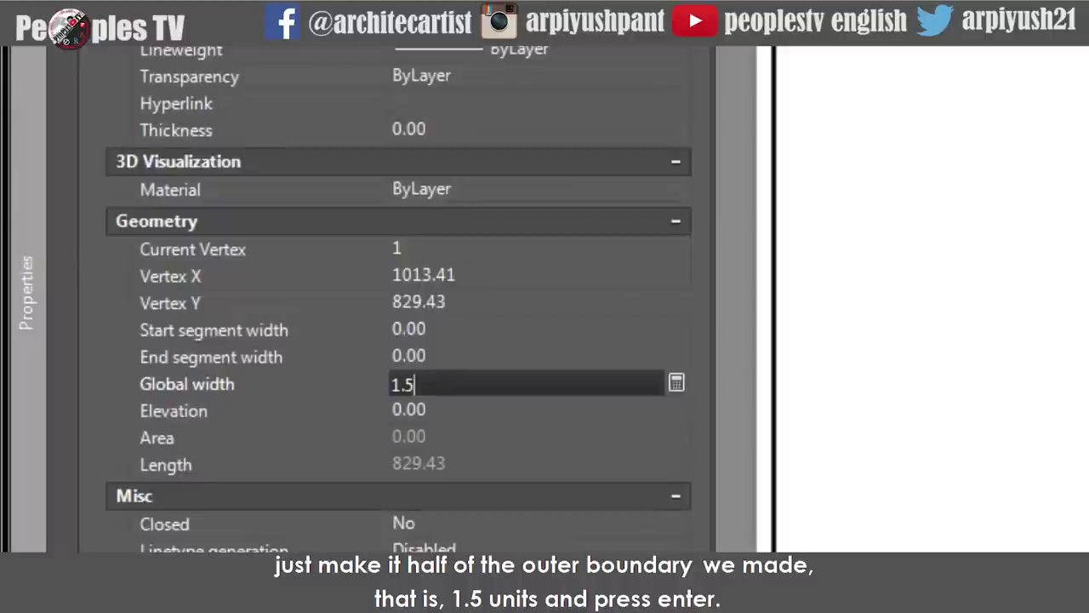
{"action": "type", "text": "5"}
{"action": "key", "text": "Return"}
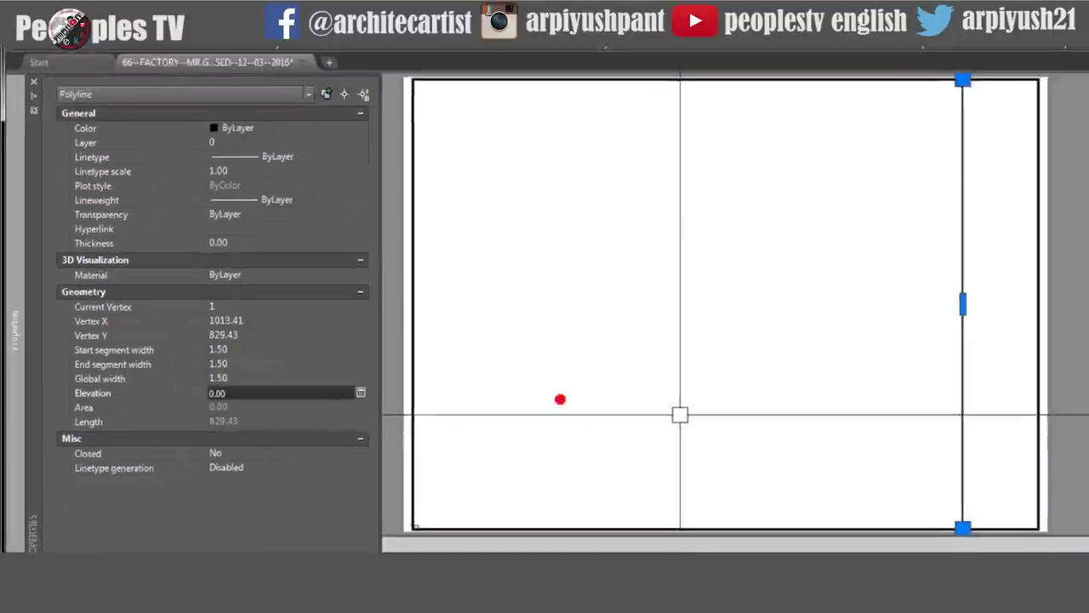
{"action": "key", "text": "Escape"}
{"action": "scroll", "coordinate": [749, 434], "scroll_direction": "up", "scroll_amount": 4}
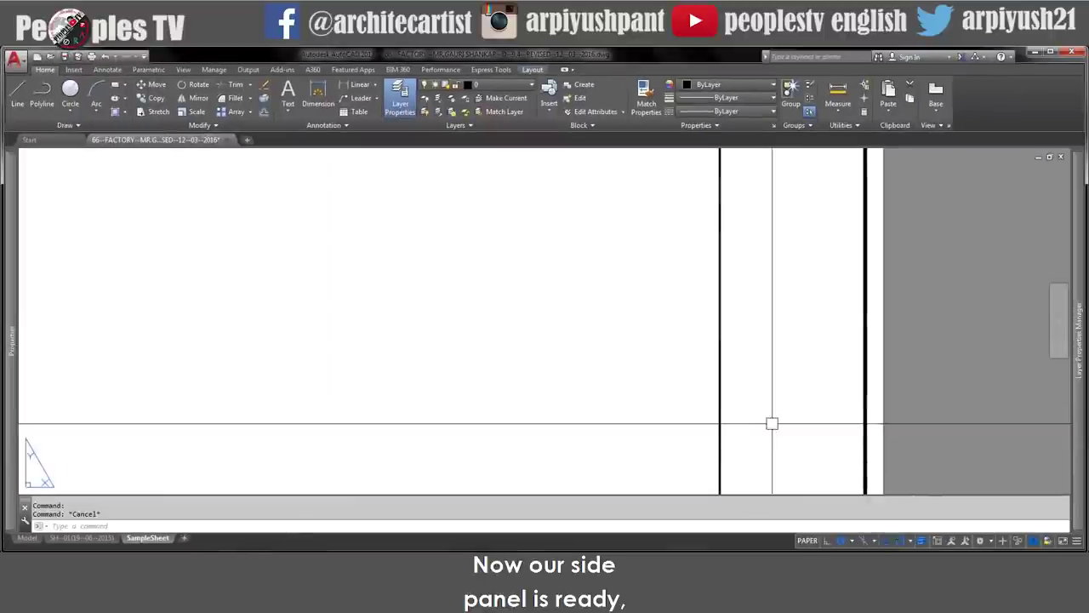
{"action": "scroll", "coordinate": [772, 423], "scroll_direction": "up", "scroll_amount": 3}
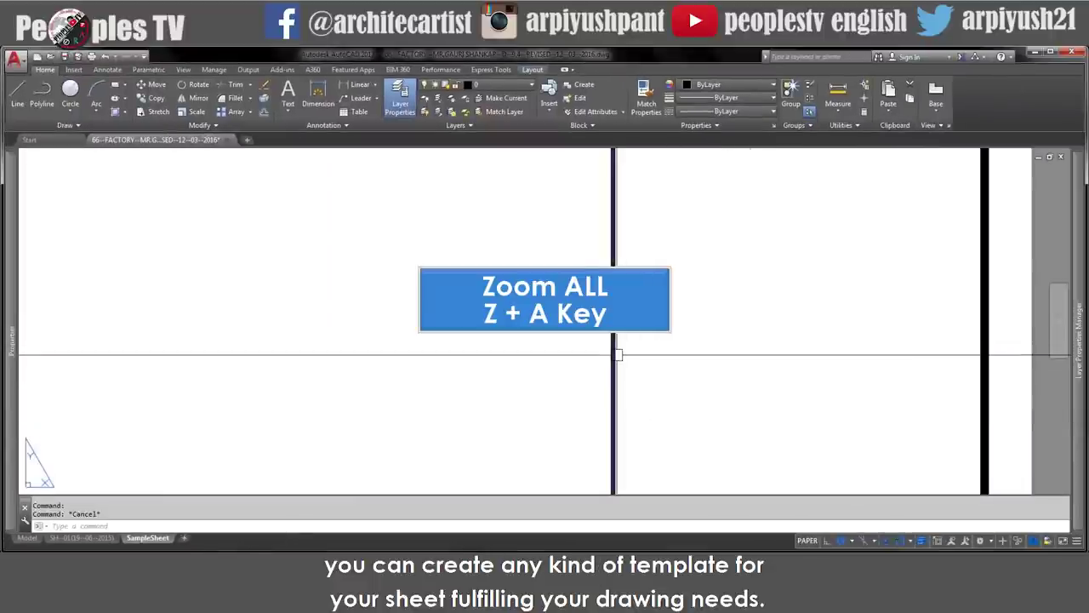
{"action": "type", "text": "z"}
{"action": "key", "text": "Return"}
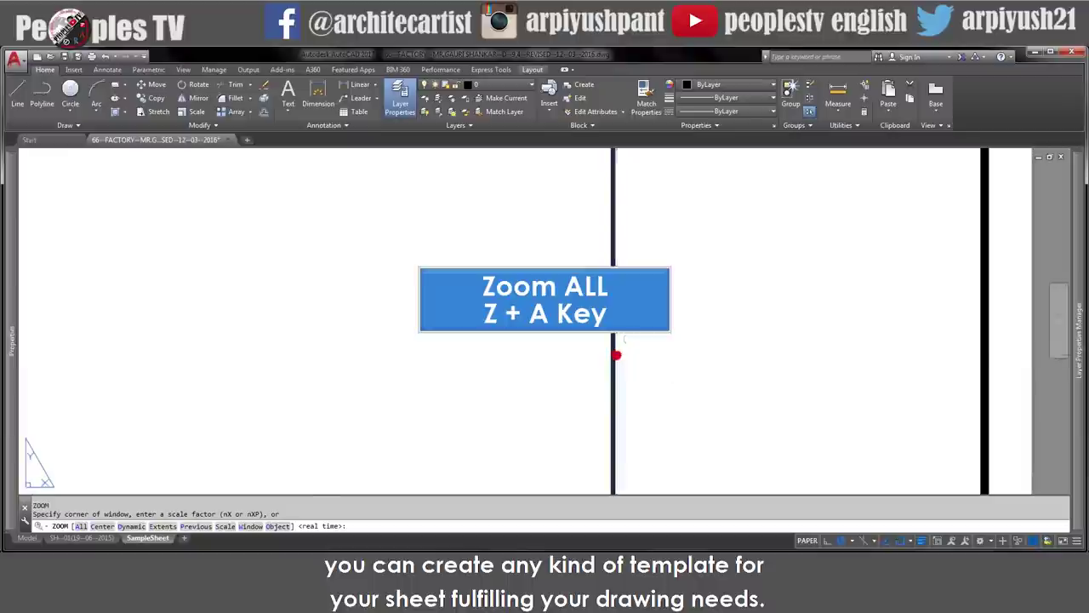
{"action": "type", "text": "a"}
{"action": "key", "text": "Return"}
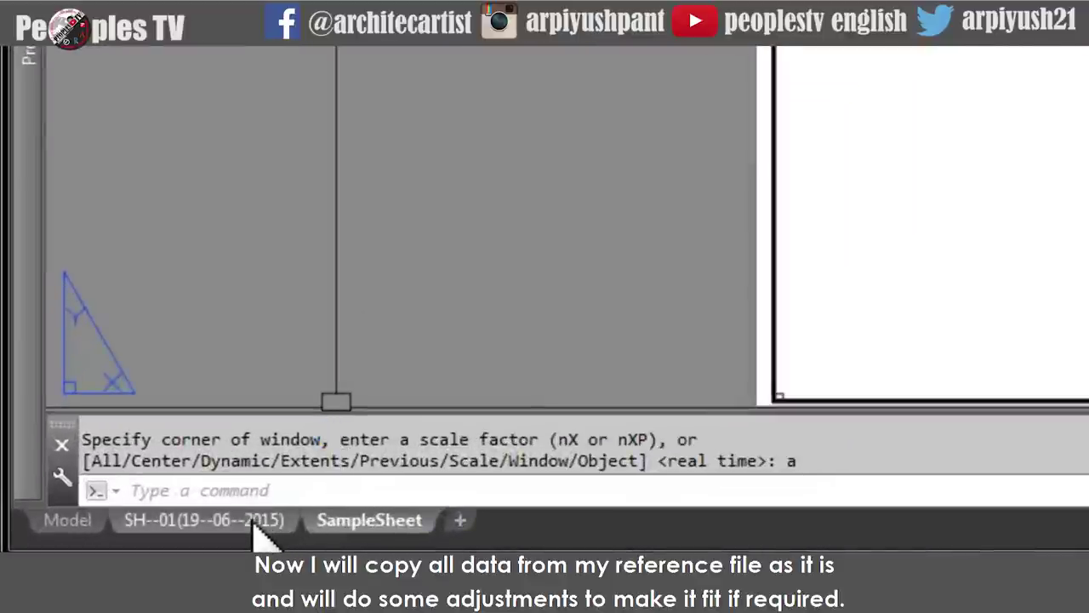
{"action": "mouse_move", "coordinate": [254, 523]}
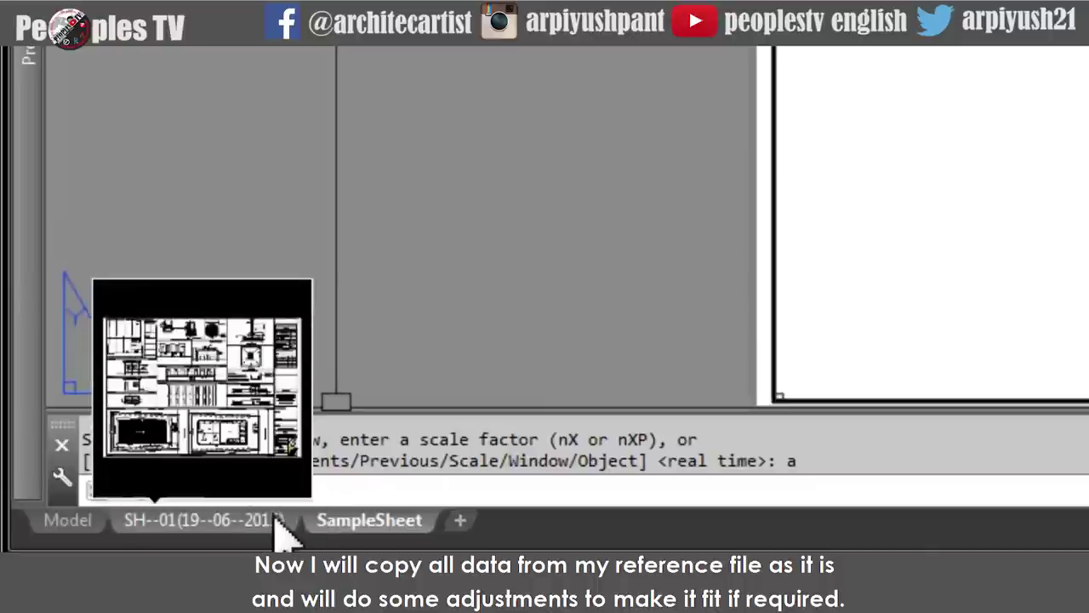
{"action": "left_click", "coordinate": [266, 521]}
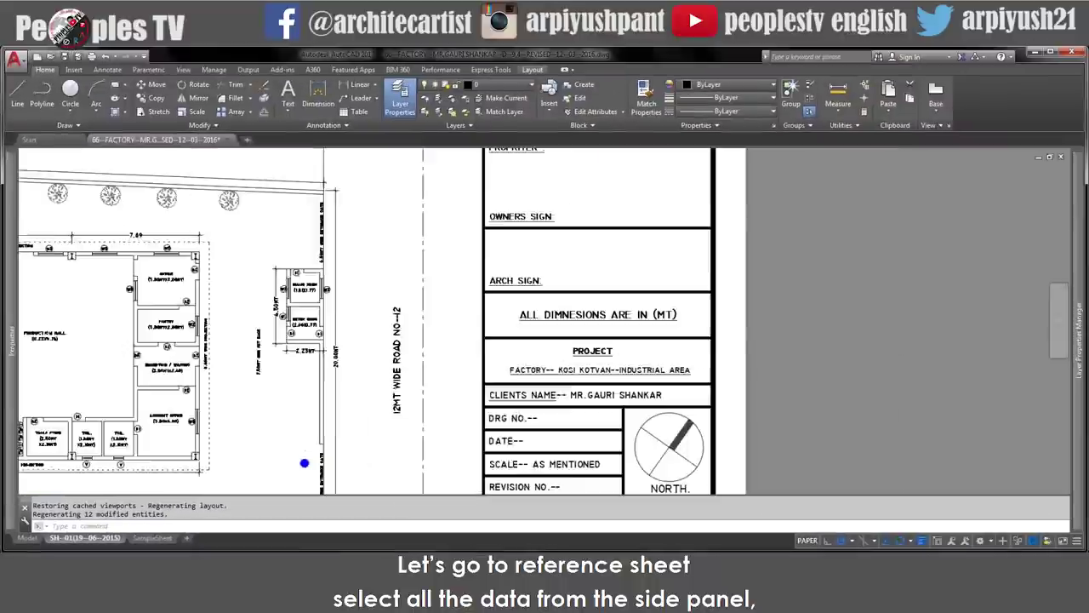
- Copy the reference sheet's side panel contents with the border's lower-right corner as base point, and return to the SampleSheet layout
{"action": "scroll", "coordinate": [550, 354], "scroll_direction": "down", "scroll_amount": 4}
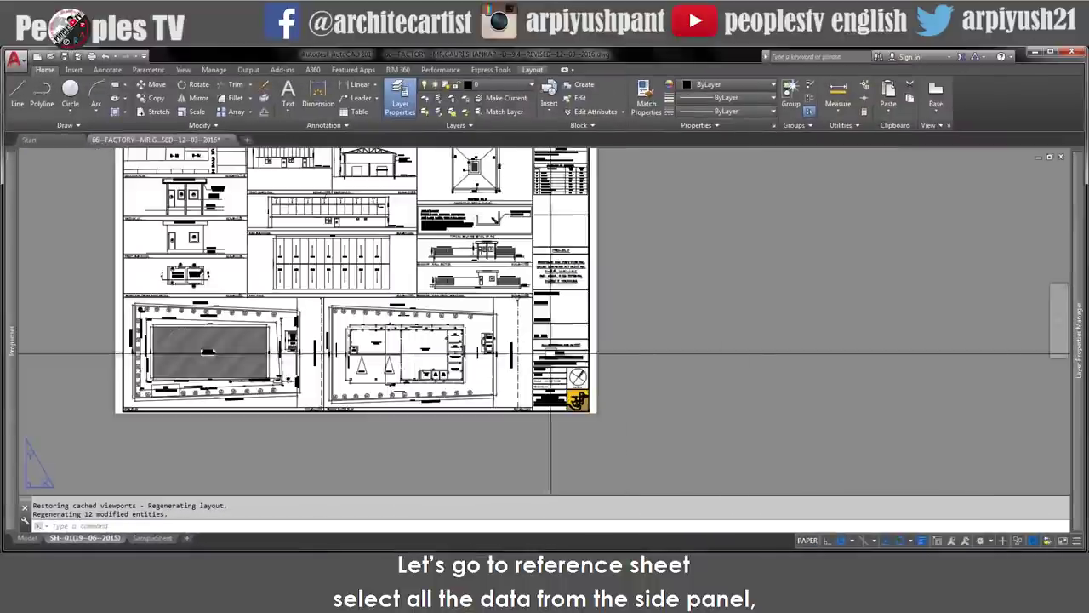
{"action": "left_click", "coordinate": [576, 234]}
{"action": "scroll", "coordinate": [596, 372], "scroll_direction": "up", "scroll_amount": 3}
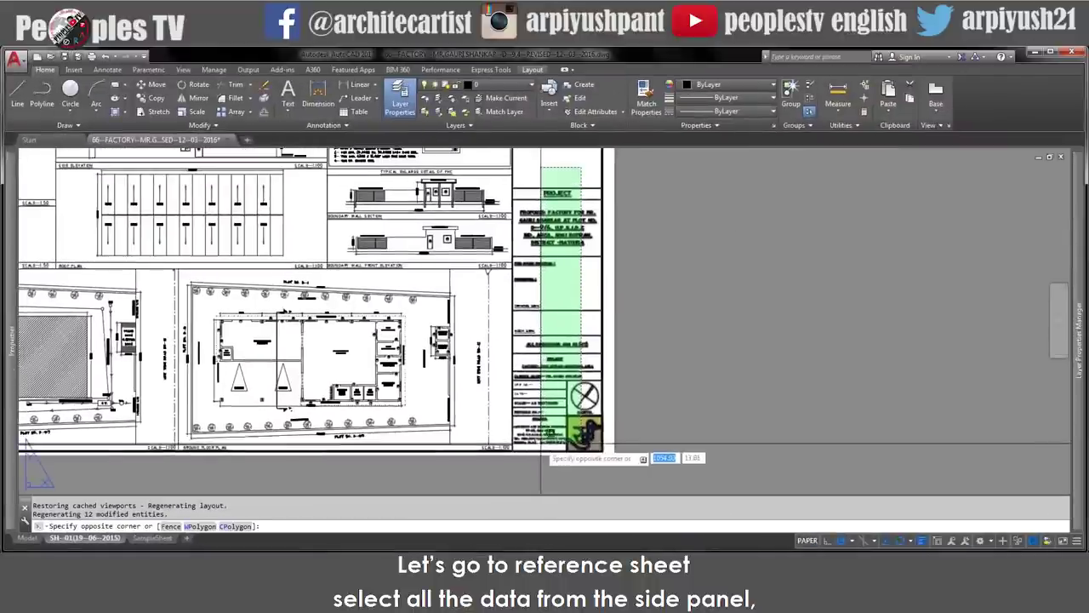
{"action": "left_click", "coordinate": [542, 446]}
{"action": "scroll", "coordinate": [619, 407], "scroll_direction": "up", "scroll_amount": 3}
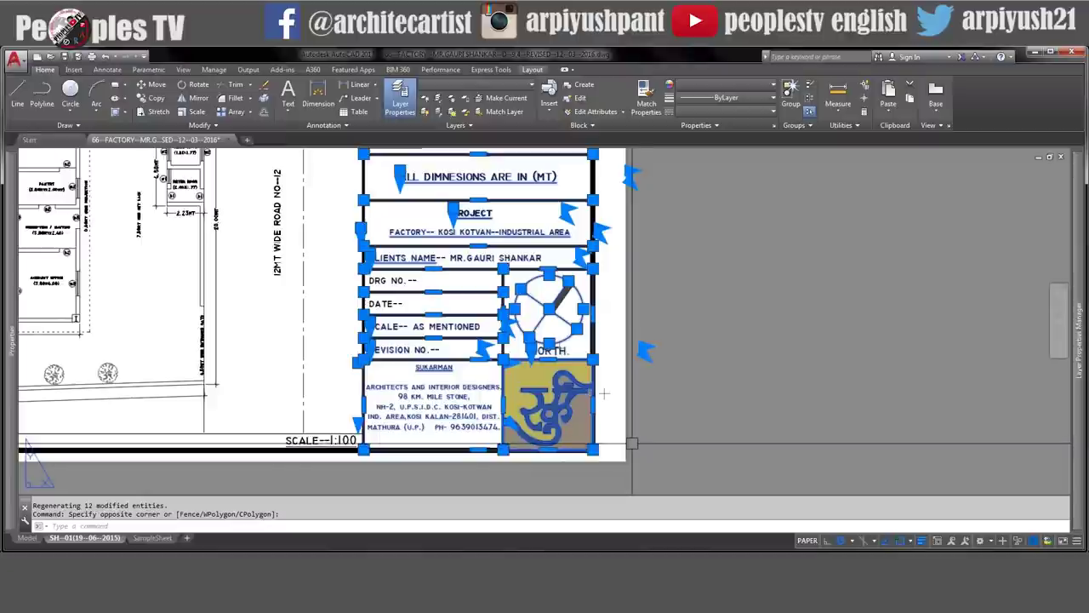
{"action": "key", "text": "ctrl+shift+c"}
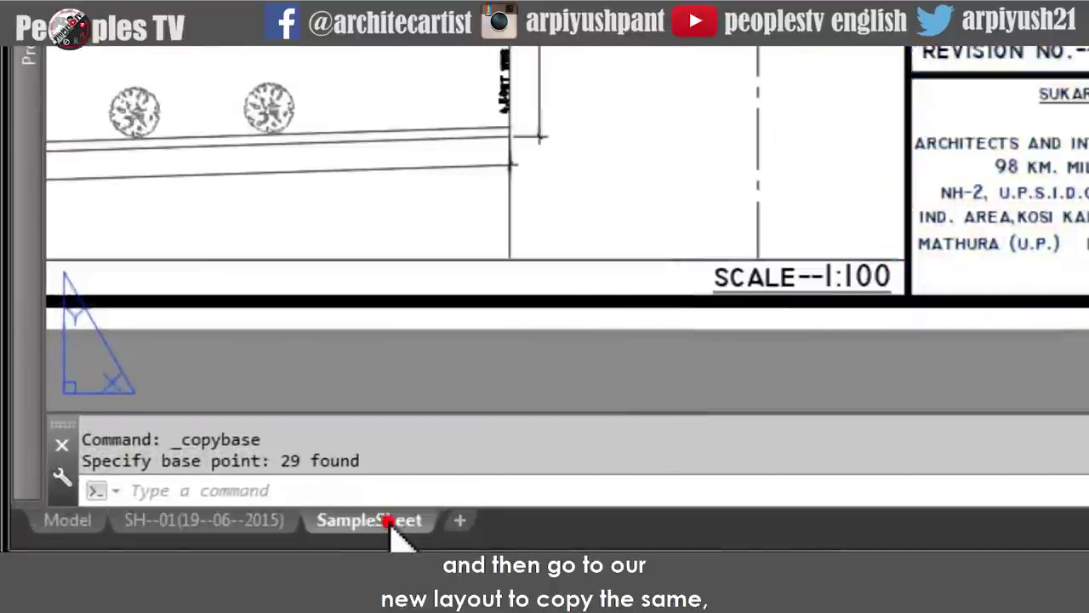
{"action": "left_click", "coordinate": [388, 522]}
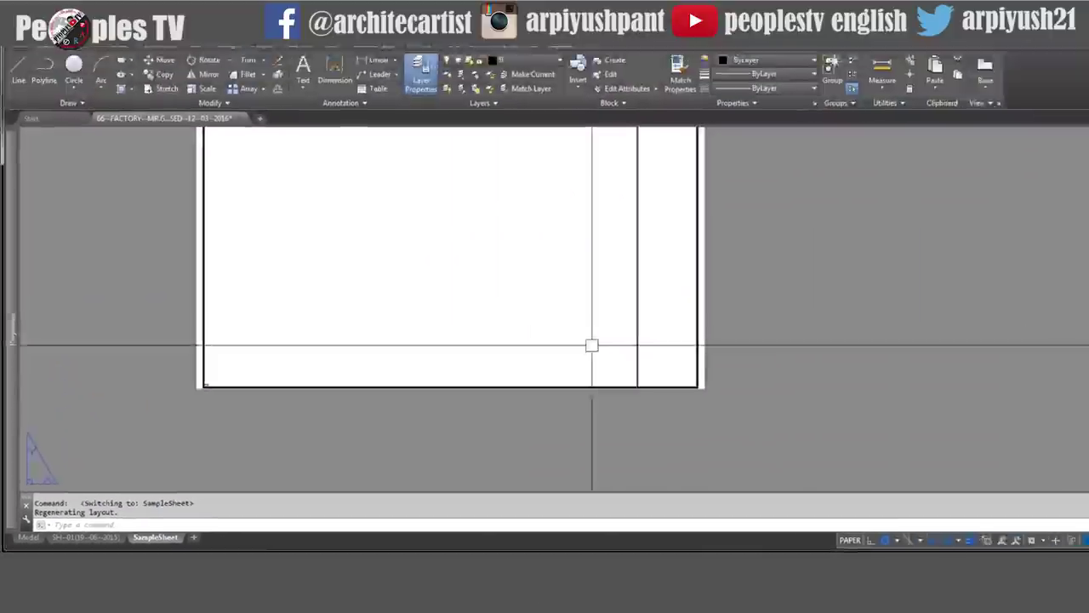
{"action": "scroll", "coordinate": [686, 375], "scroll_direction": "up", "scroll_amount": 6}
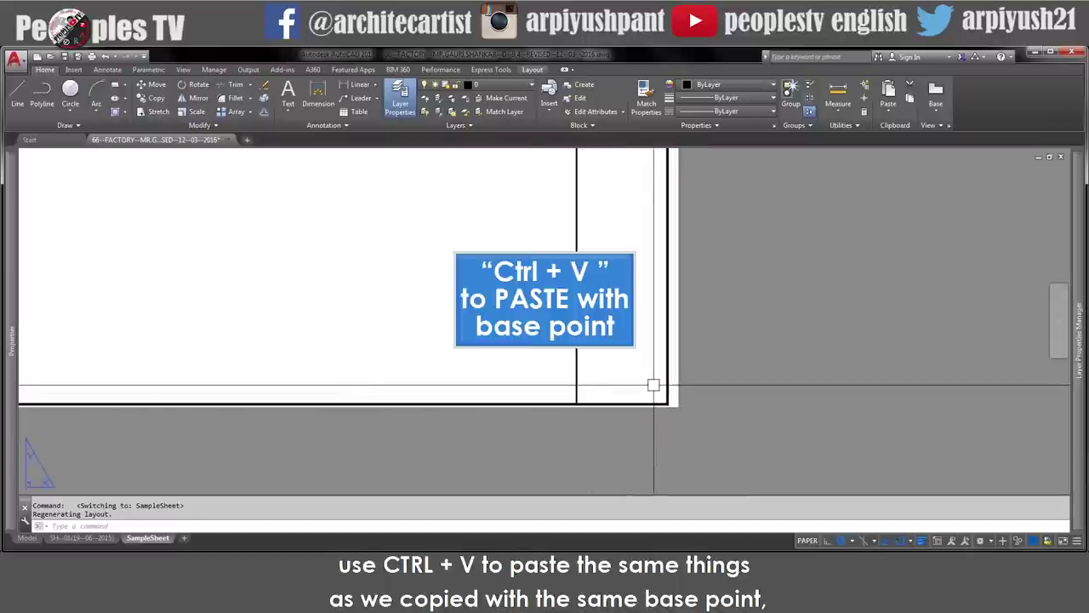
- Try pasting the copied panel as individual objects at the border's lower-right corner, check the separate texts, and undo the paste
{"action": "key", "text": "ctrl+v"}
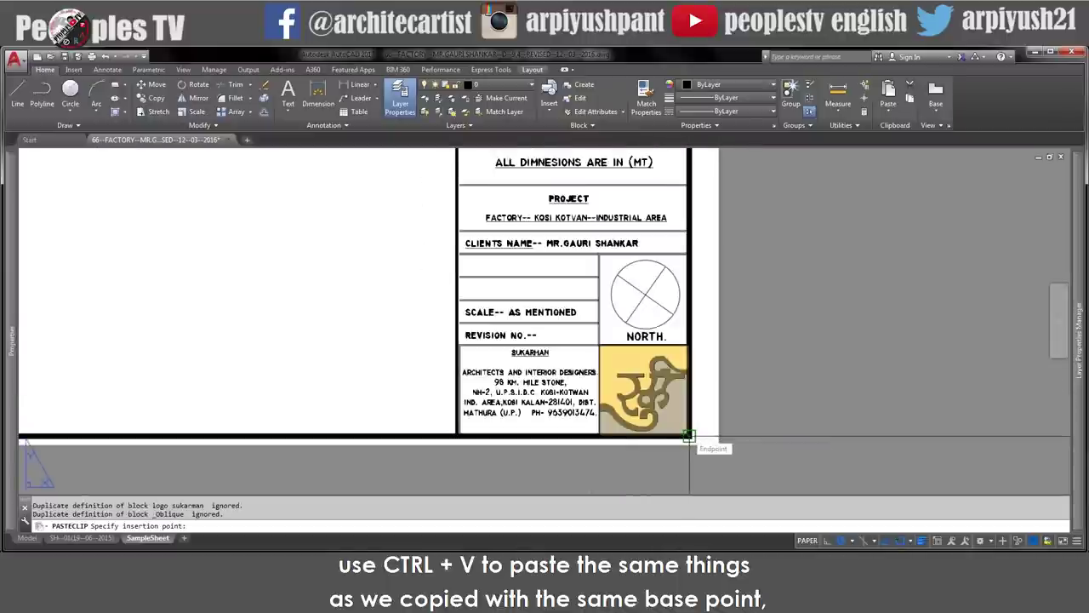
{"action": "left_click", "coordinate": [690, 436]}
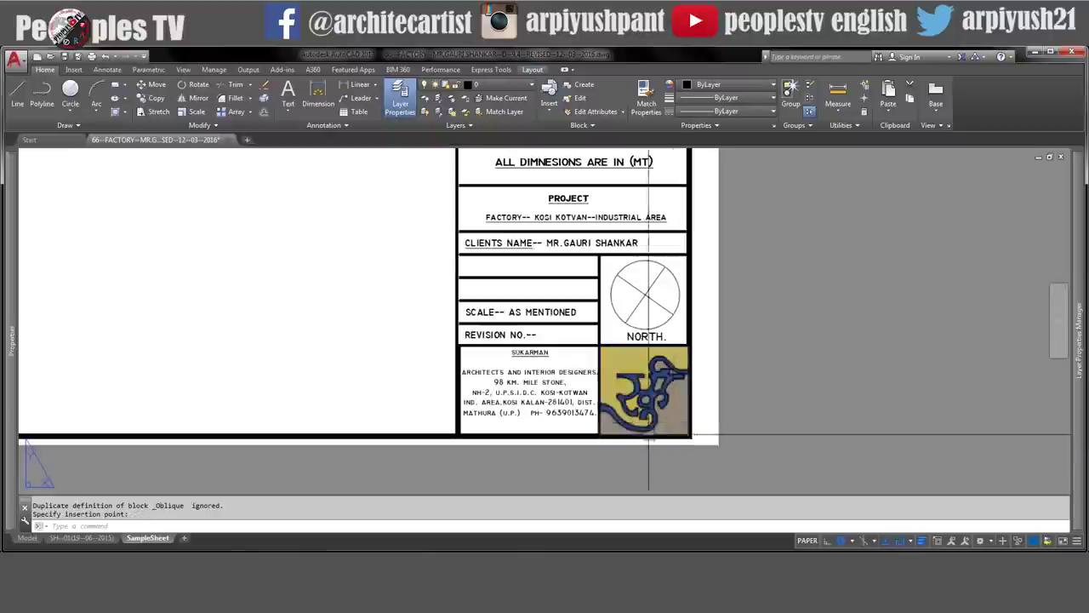
{"action": "scroll", "coordinate": [646, 429], "scroll_direction": "down", "scroll_amount": 4}
{"action": "scroll", "coordinate": [616, 347], "scroll_direction": "up", "scroll_amount": 2}
{"action": "left_click", "coordinate": [608, 338]}
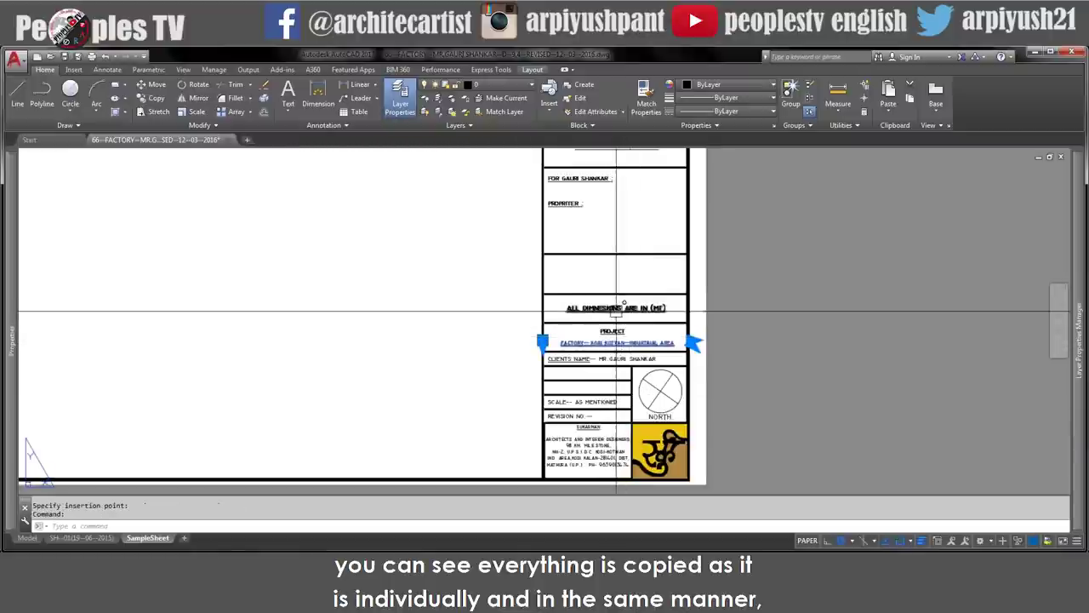
{"action": "key", "text": "Escape"}
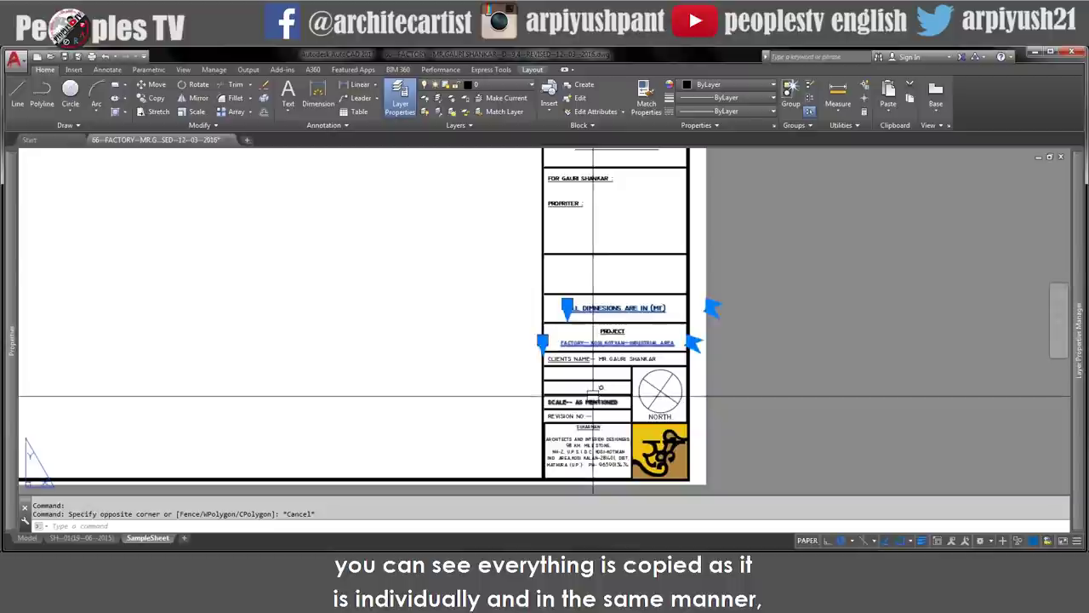
{"action": "key", "text": "Escape"}
{"action": "key", "text": "ctrl+z"}
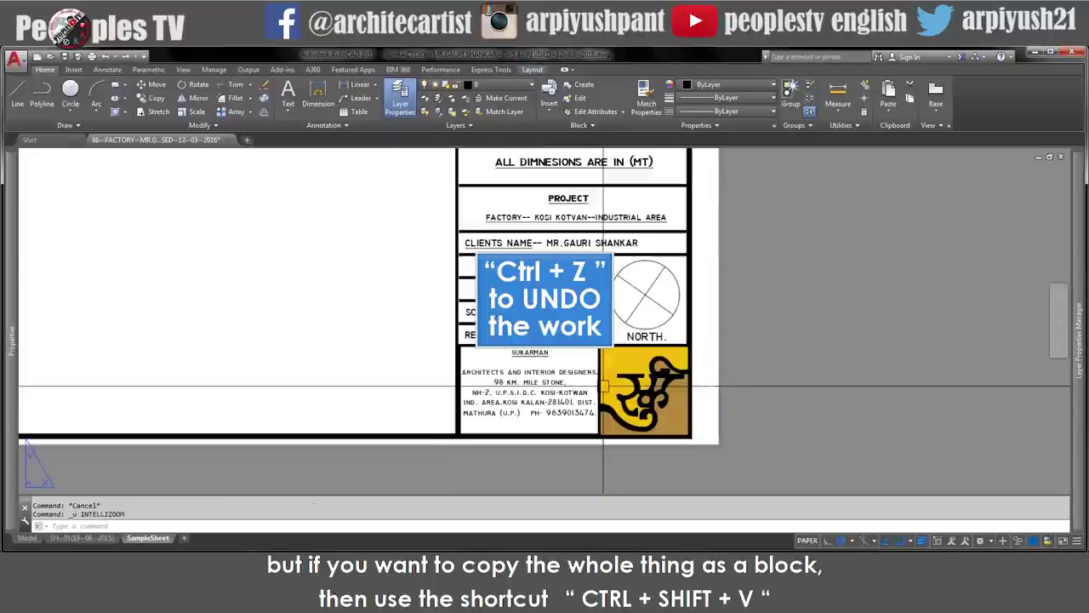
{"action": "key", "text": "ctrl+z"}
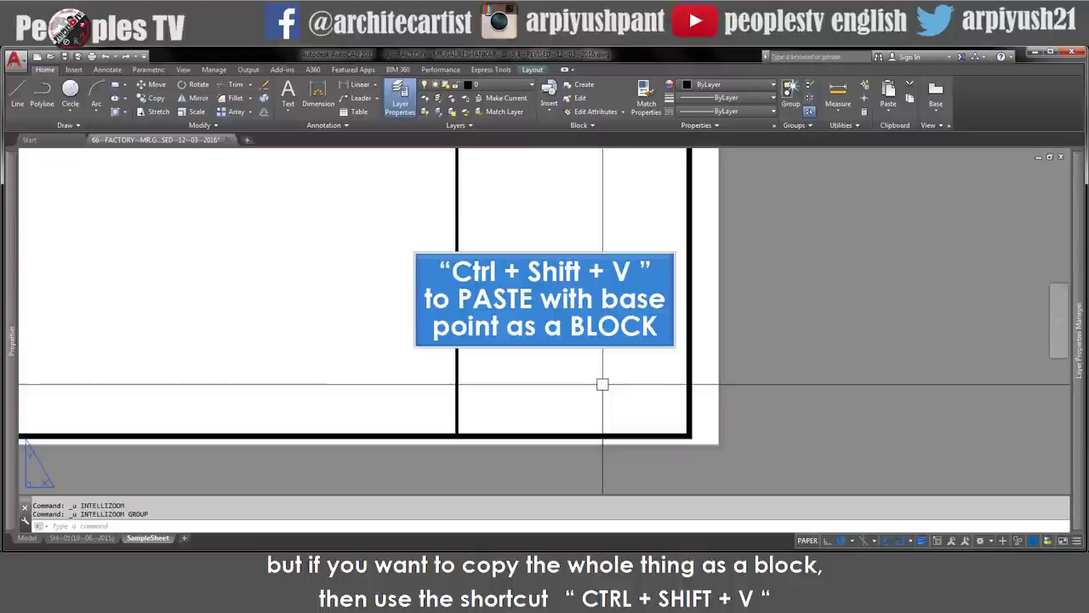
- Try pasting the copied panel as a single block at the border's lower-right corner, and undo the paste
{"action": "key", "text": "ctrl+shift+v"}
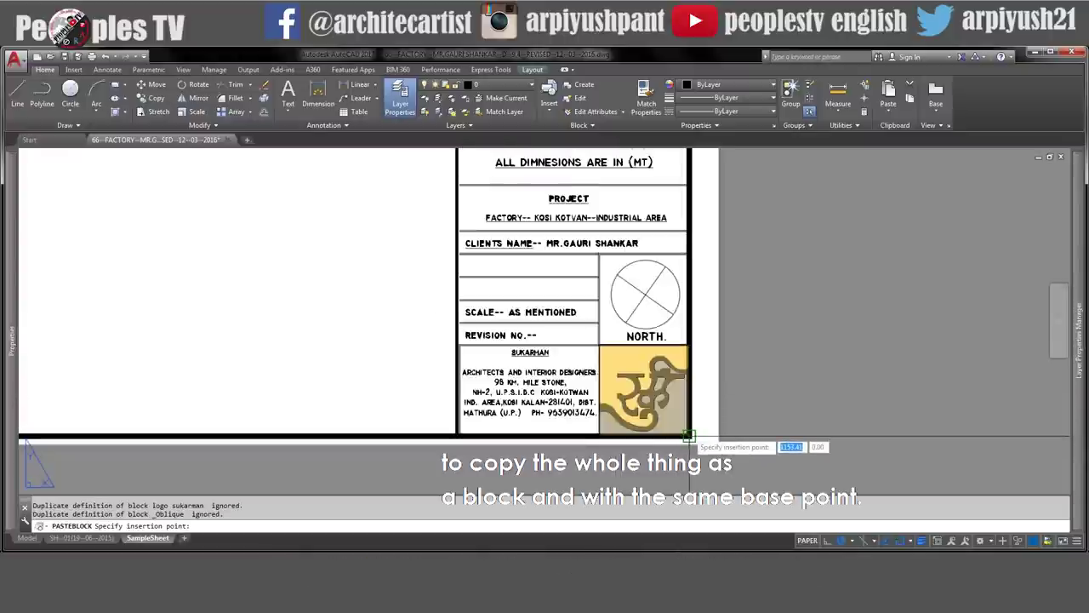
{"action": "left_click", "coordinate": [691, 437]}
{"action": "scroll", "coordinate": [645, 386], "scroll_direction": "down", "scroll_amount": 4}
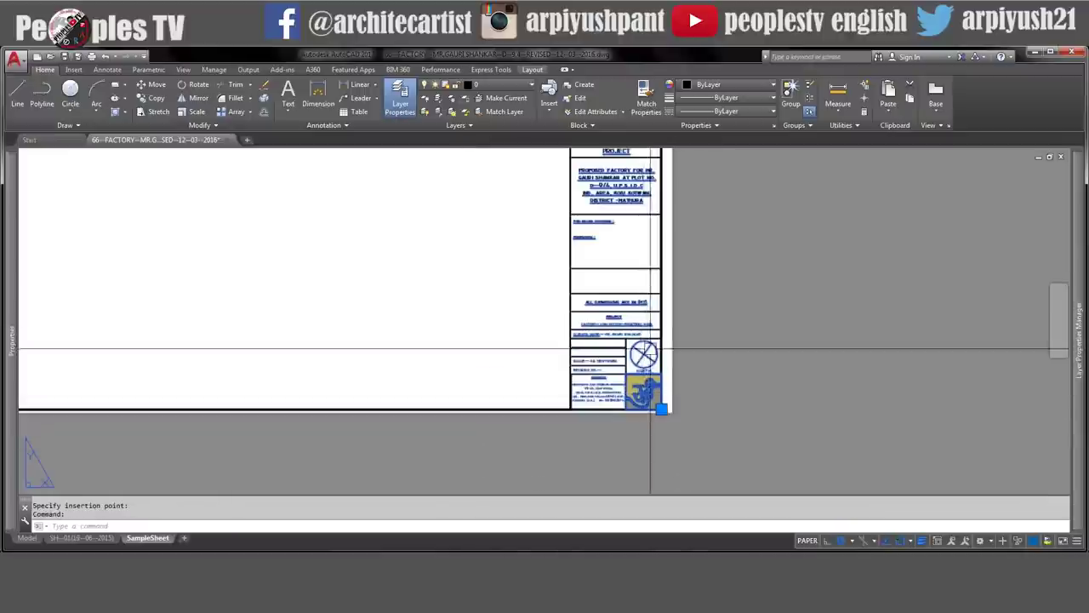
{"action": "scroll", "coordinate": [642, 277], "scroll_direction": "up", "scroll_amount": 3}
{"action": "scroll", "coordinate": [638, 268], "scroll_direction": "down", "scroll_amount": 2}
{"action": "scroll", "coordinate": [643, 340], "scroll_direction": "up", "scroll_amount": 3}
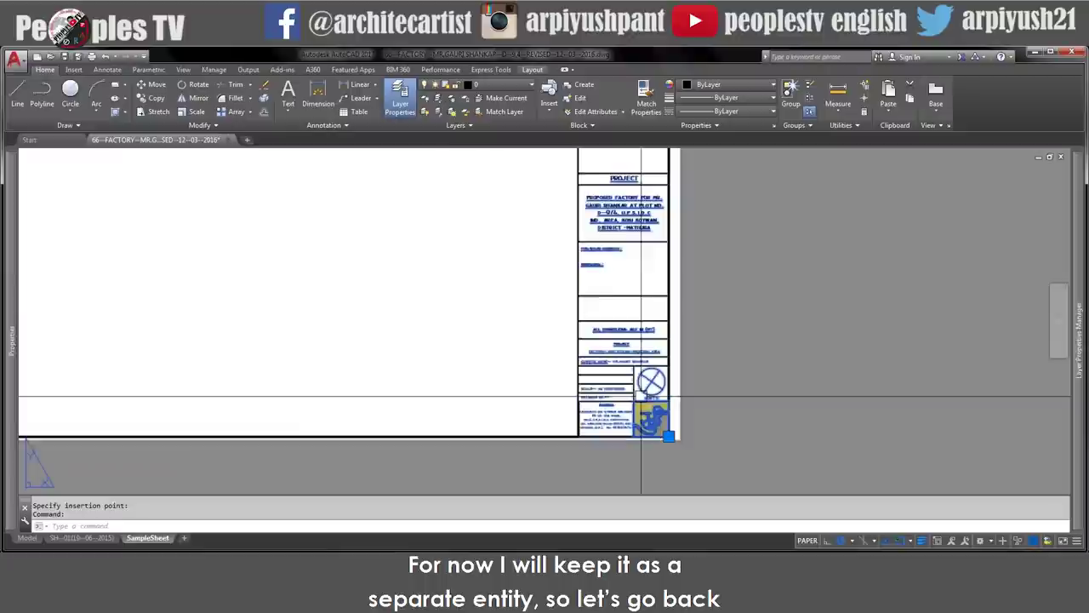
{"action": "key", "text": "ctrl+z"}
{"action": "key", "text": "ctrl+z"}
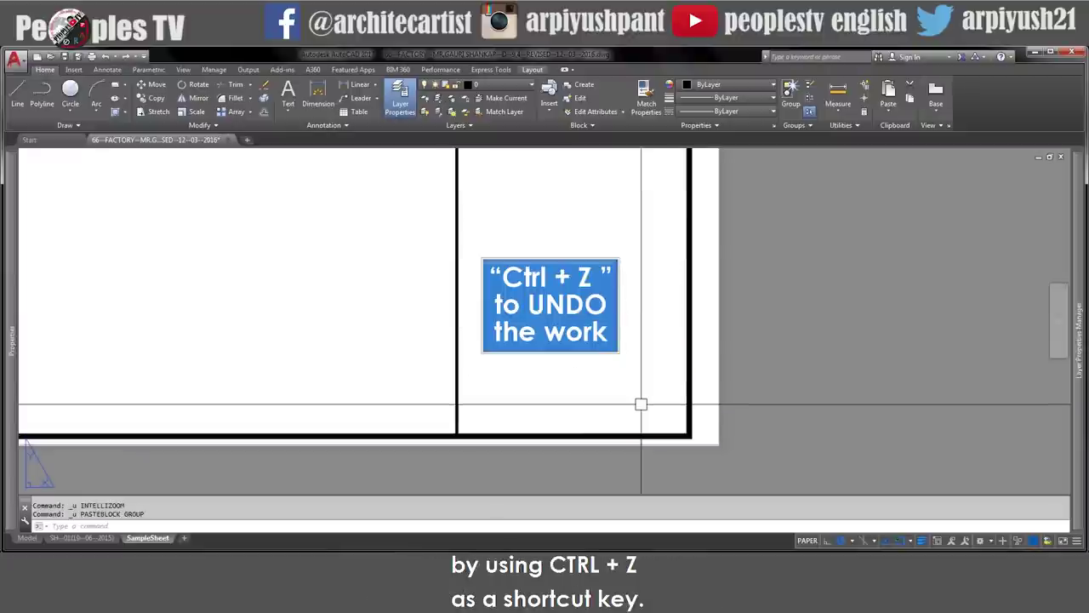
- Paste the copied side panel as separate objects, inserted at the border's lower-right corner endpoint
{"action": "key", "text": "ctrl+v"}
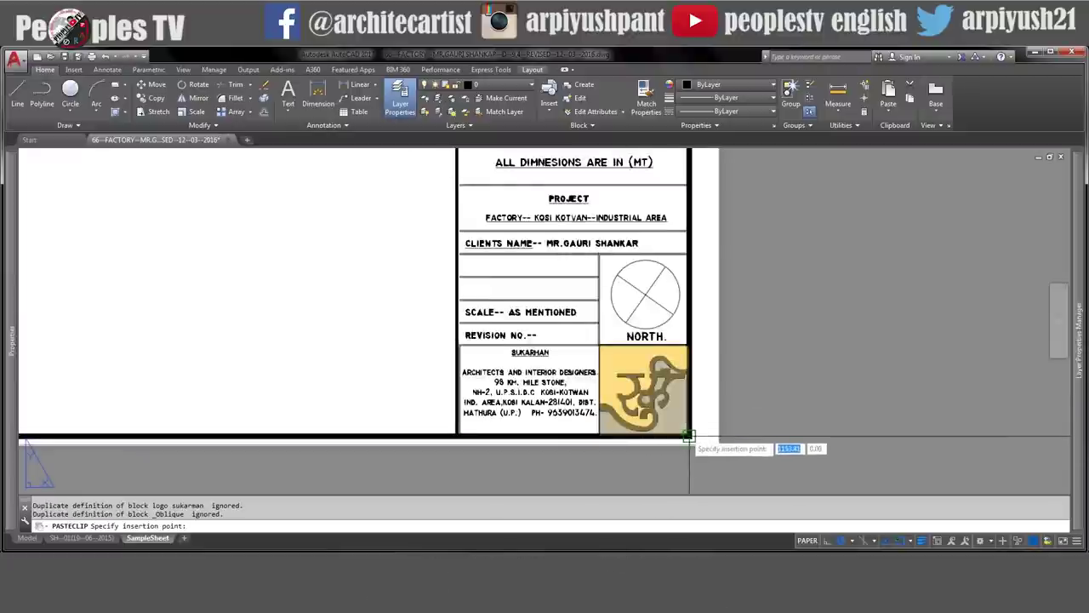
{"action": "left_click", "coordinate": [692, 437]}
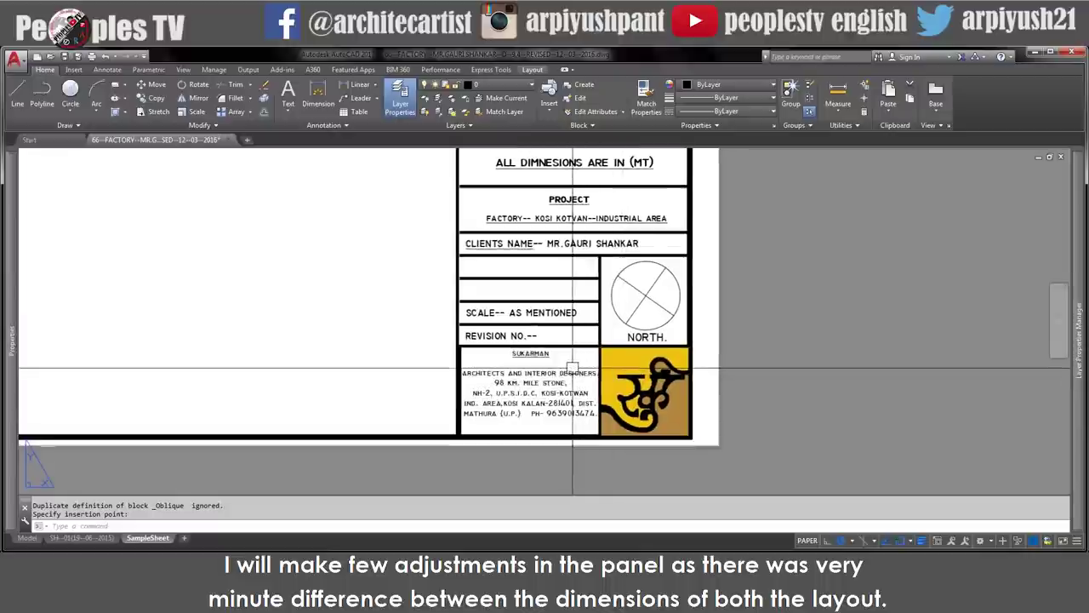
{"action": "scroll", "coordinate": [573, 368], "scroll_direction": "down", "scroll_amount": 4}
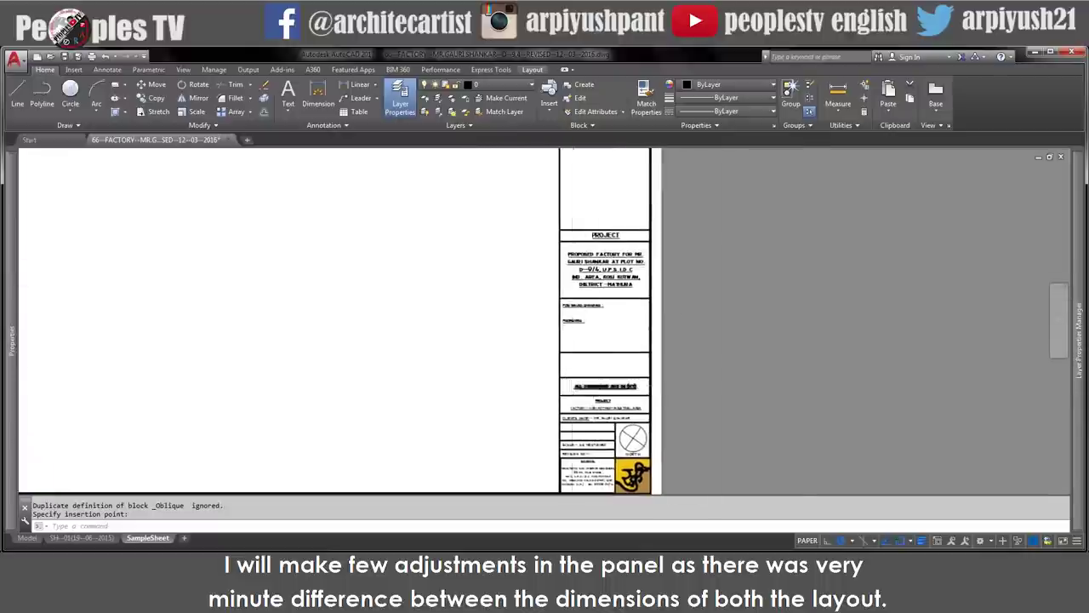
{"action": "scroll", "coordinate": [566, 400], "scroll_direction": "up", "scroll_amount": 4}
{"action": "middle_click_drag", "start_coordinate": [561, 387], "coordinate": [559, 210]}
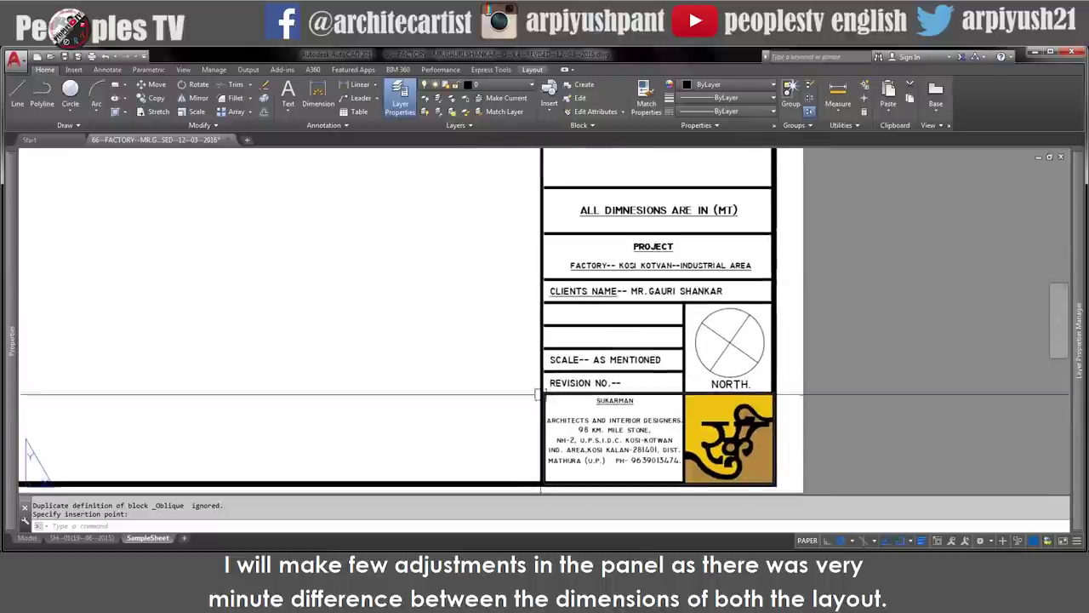
- Stretch the left edge of the firm details box at the panel's base to the side panel's left line
{"action": "scroll", "coordinate": [549, 411], "scroll_direction": "up", "scroll_amount": 1}
{"action": "middle_click_drag", "start_coordinate": [548, 411], "coordinate": [552, 316]}
{"action": "scroll", "coordinate": [548, 328], "scroll_direction": "up", "scroll_amount": 2}
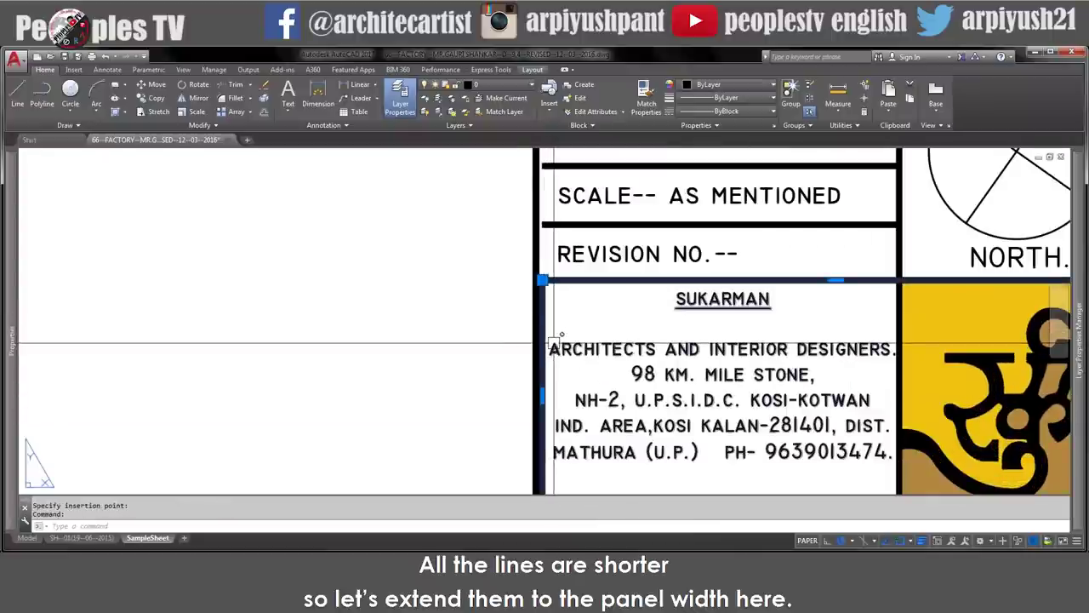
{"action": "key", "text": "Escape"}
{"action": "scroll", "coordinate": [557, 325], "scroll_direction": "down", "scroll_amount": 2}
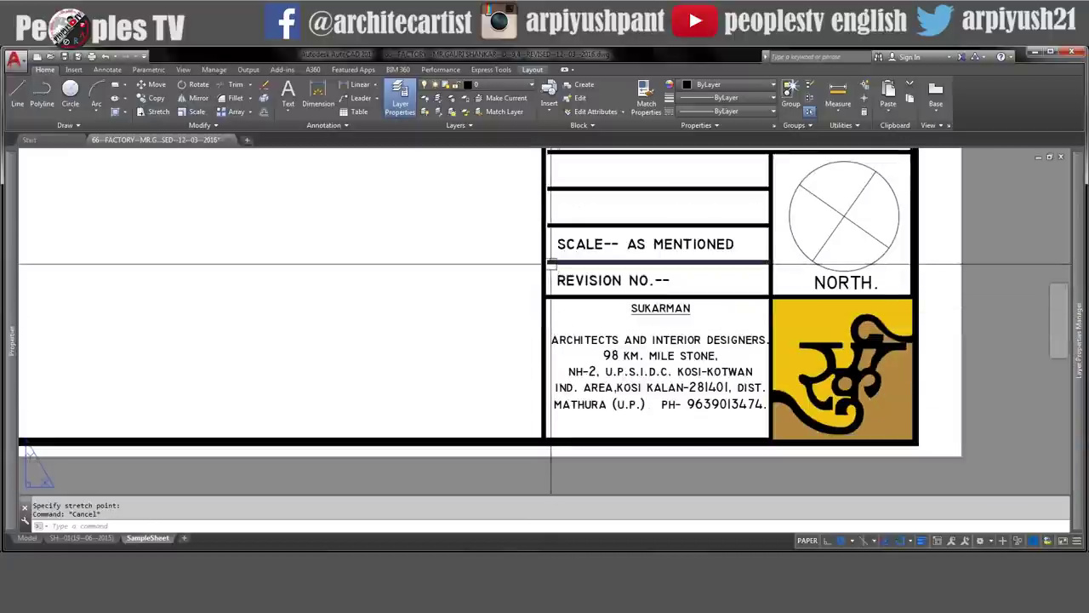
- Extend the remaining short horizontal divider lines of the side panel to the panel's left line
{"action": "type", "text": "ex"}
{"action": "key", "text": "Return"}
{"action": "key", "text": "Return"}
{"action": "middle_click_drag", "start_coordinate": [561, 197], "coordinate": [567, 369]}
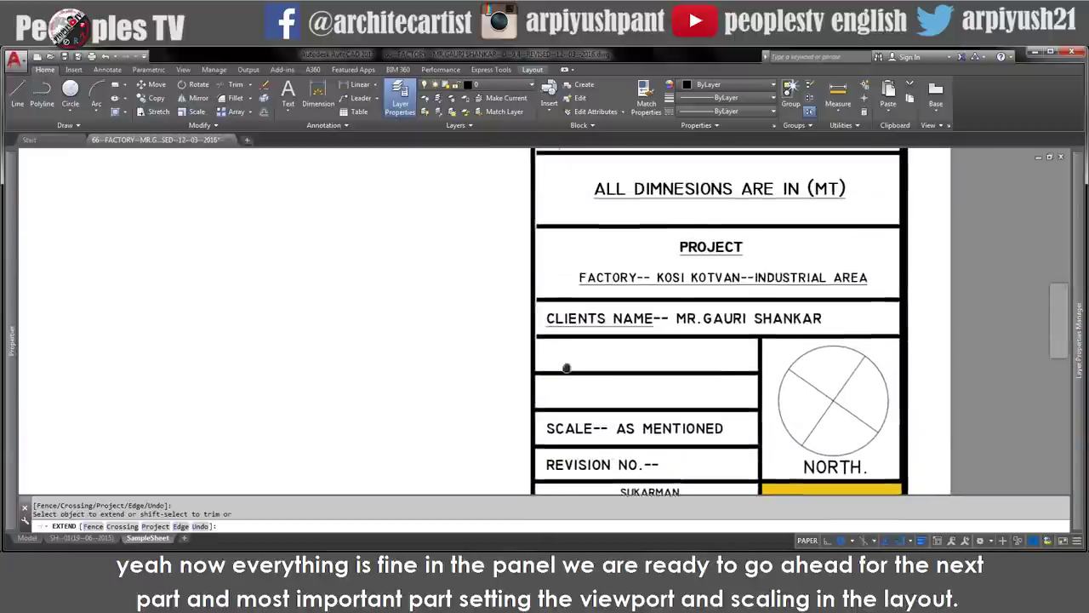
{"action": "middle_click_drag", "start_coordinate": [548, 196], "coordinate": [562, 411]}
{"action": "middle_click_drag", "start_coordinate": [558, 221], "coordinate": [558, 411]}
{"action": "middle_click_drag", "start_coordinate": [553, 245], "coordinate": [549, 467]}
{"action": "scroll", "coordinate": [559, 256], "scroll_direction": "down", "scroll_amount": 6}
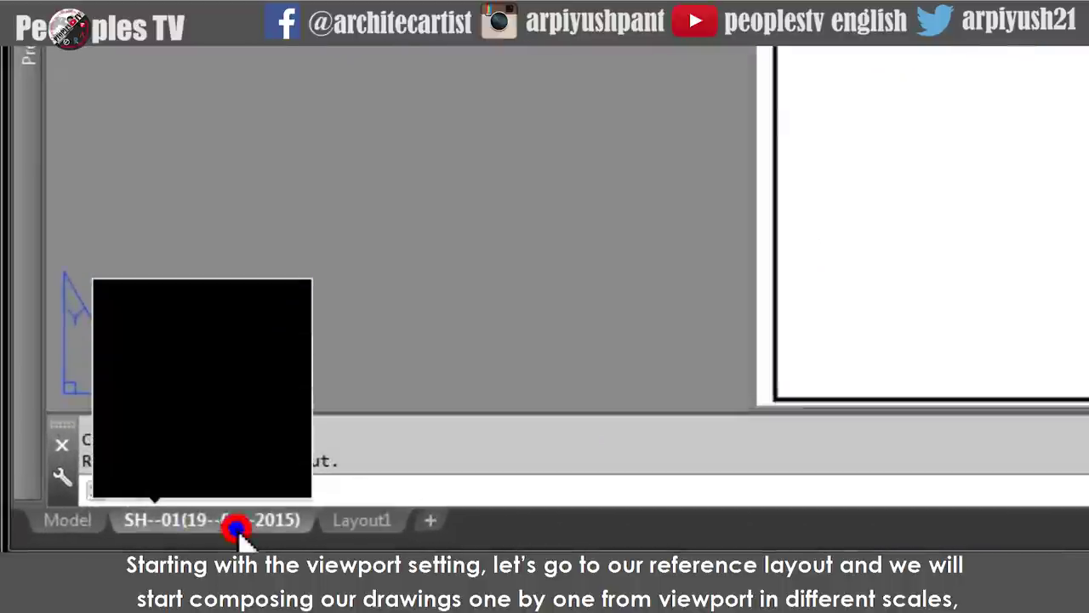
{"action": "left_click", "coordinate": [228, 520]}
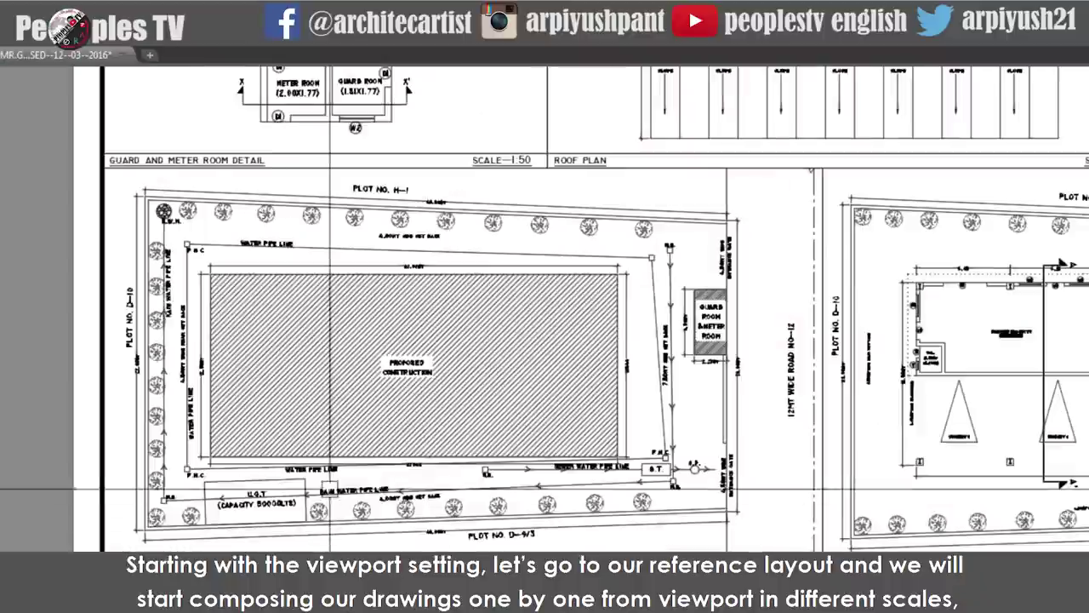
{"action": "mouse_move", "coordinate": [328, 405]}
{"action": "middle_mouse_down"}
{"action": "mouse_move", "coordinate": [325, 347]}
{"action": "mouse_move", "coordinate": [332, 390]}
{"action": "middle_mouse_up"}
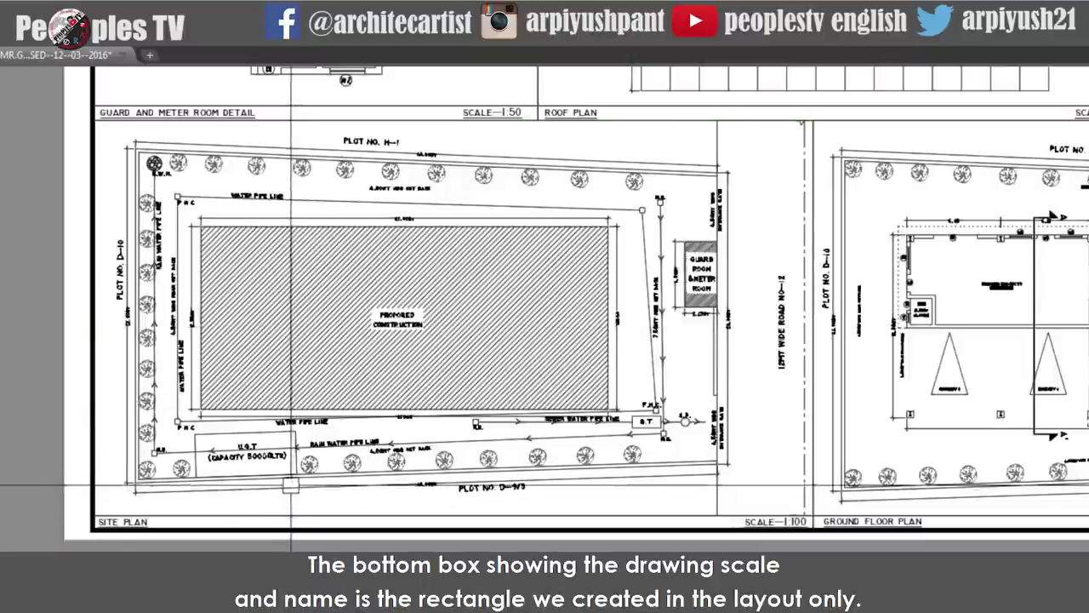
{"action": "middle_click_drag", "start_coordinate": [292, 327], "coordinate": [292, 252]}
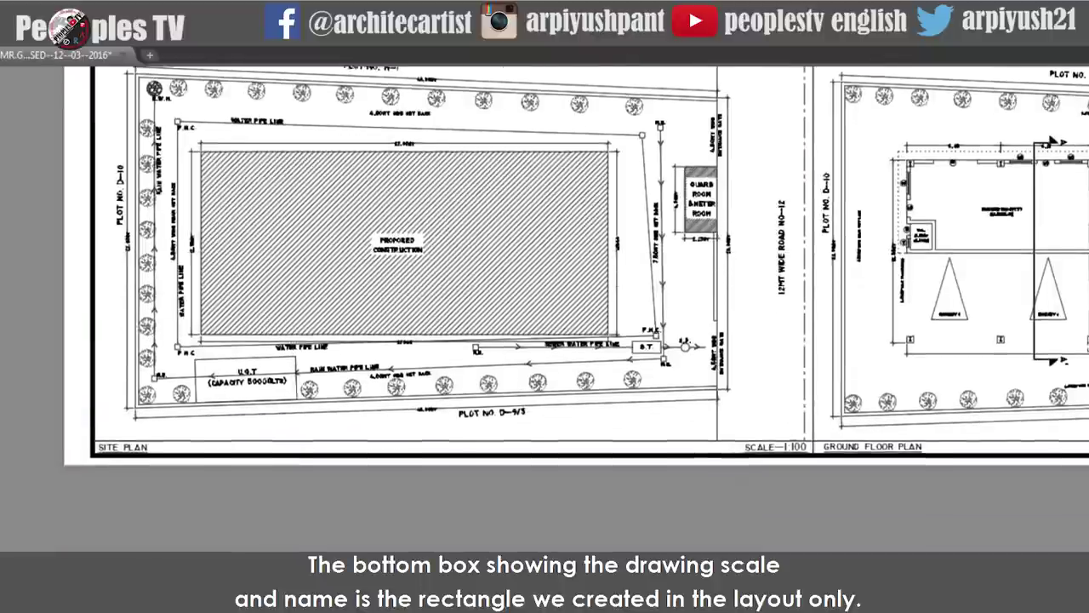
{"action": "middle_click_drag", "start_coordinate": [284, 405], "coordinate": [284, 361]}
{"action": "scroll", "coordinate": [284, 396], "scroll_direction": "up", "scroll_amount": 2}
{"action": "scroll", "coordinate": [278, 399], "scroll_direction": "down", "scroll_amount": 1}
{"action": "left_click", "coordinate": [267, 401]}
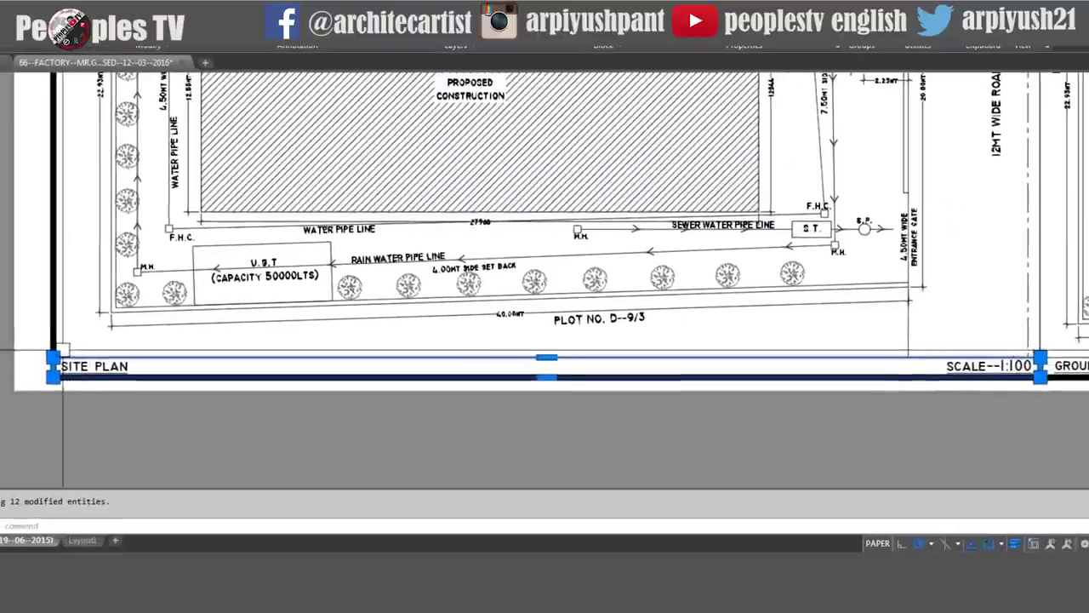
{"action": "mouse_move", "coordinate": [53, 358]}
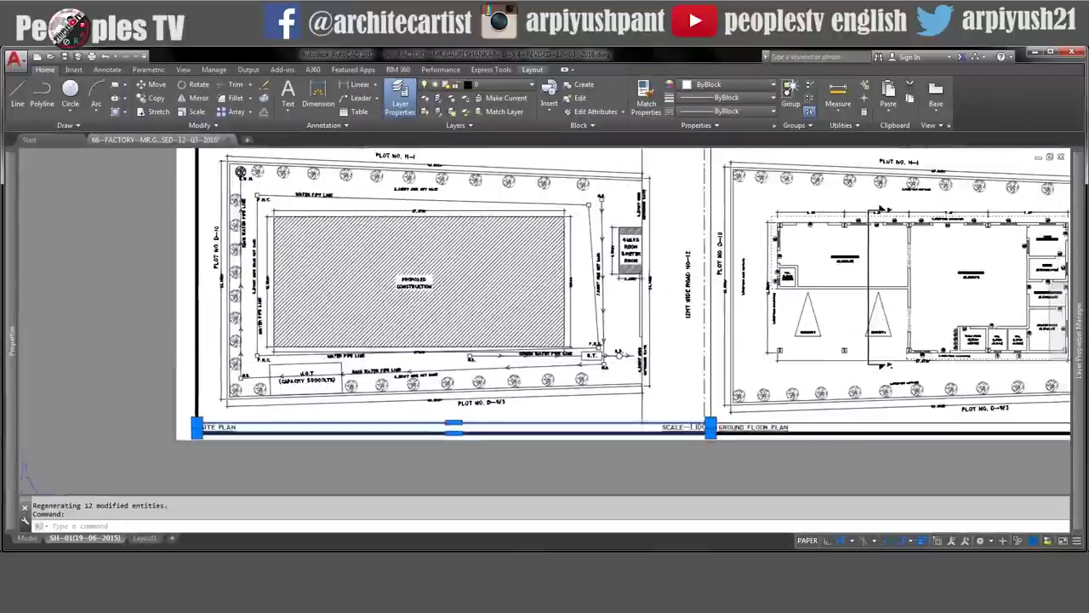
{"action": "middle_click_drag", "start_coordinate": [366, 373], "coordinate": [348, 406]}
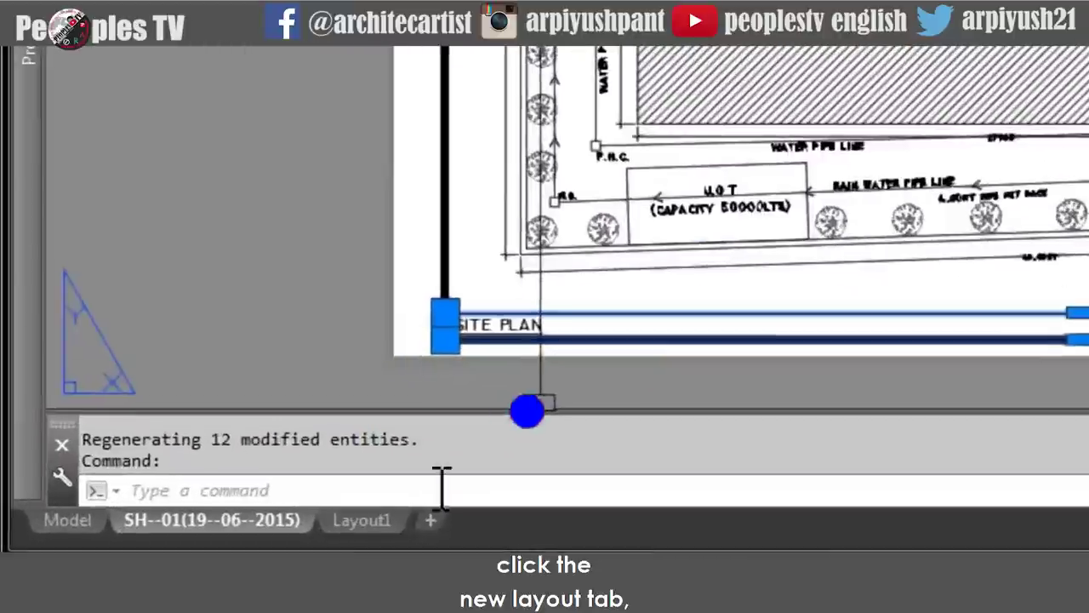
- Return to Layout1 and draw a horizontal line from the left border's midpoint to the side panel's left line
{"action": "mouse_move", "coordinate": [151, 538]}
{"action": "left_click", "coordinate": [363, 522]}
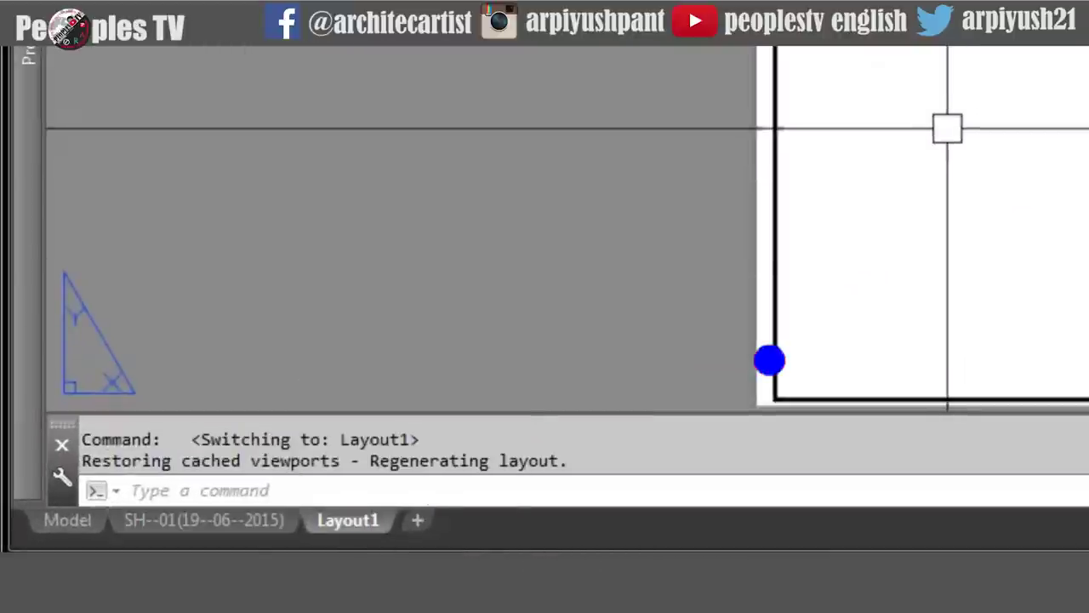
{"action": "type", "text": "L"}
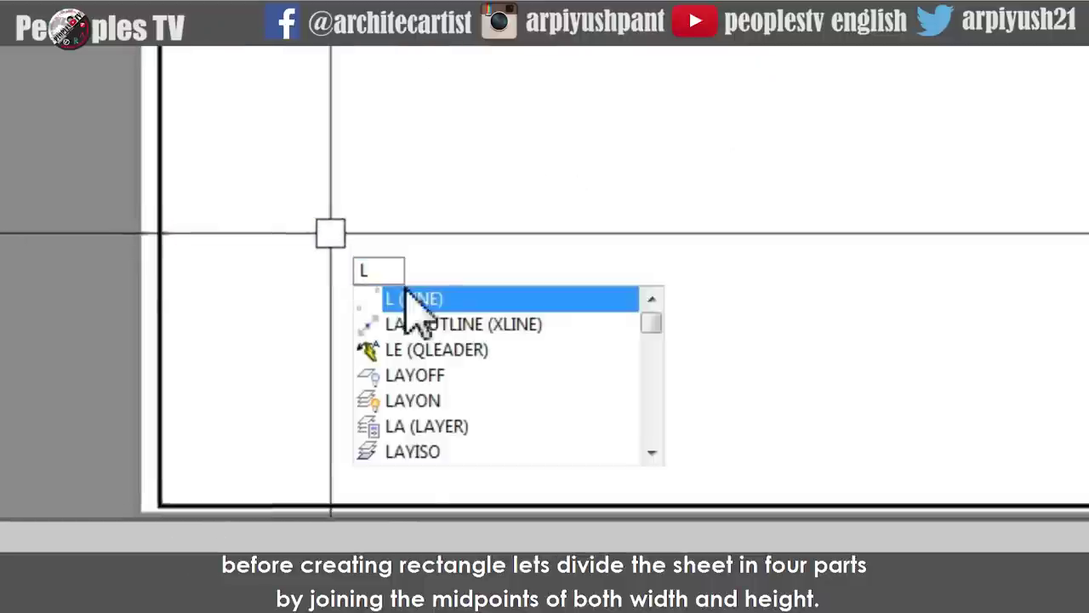
{"action": "key", "text": "Return"}
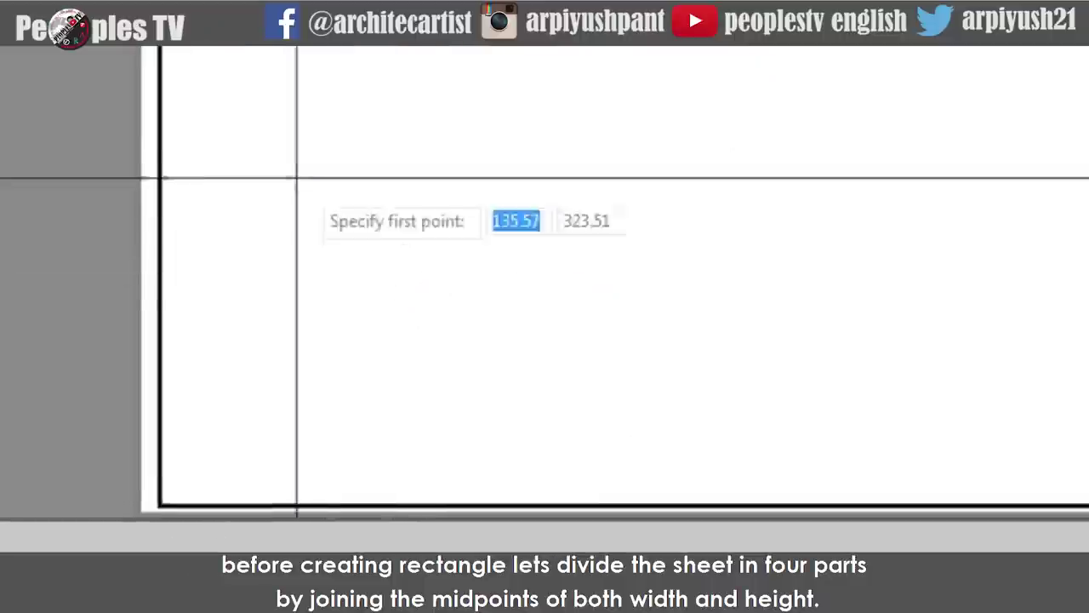
{"action": "left_click", "coordinate": [85, 199]}
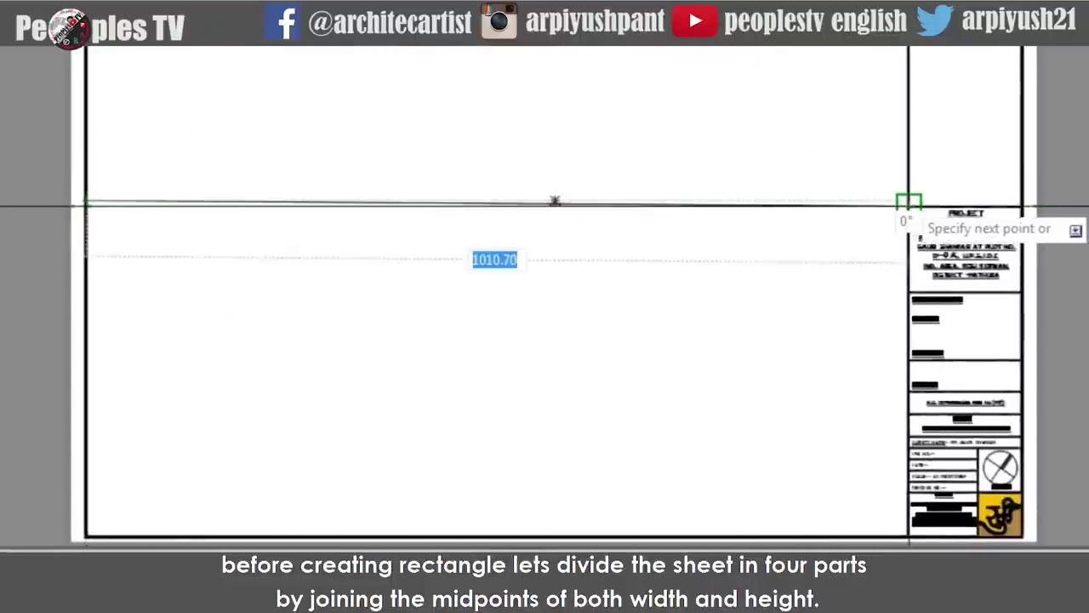
{"action": "scroll", "coordinate": [905, 200], "scroll_direction": "up", "scroll_amount": 2}
{"action": "left_click", "coordinate": [915, 201]}
{"action": "key", "text": "Escape"}
{"action": "scroll", "coordinate": [660, 159], "scroll_direction": "down", "scroll_amount": 2}
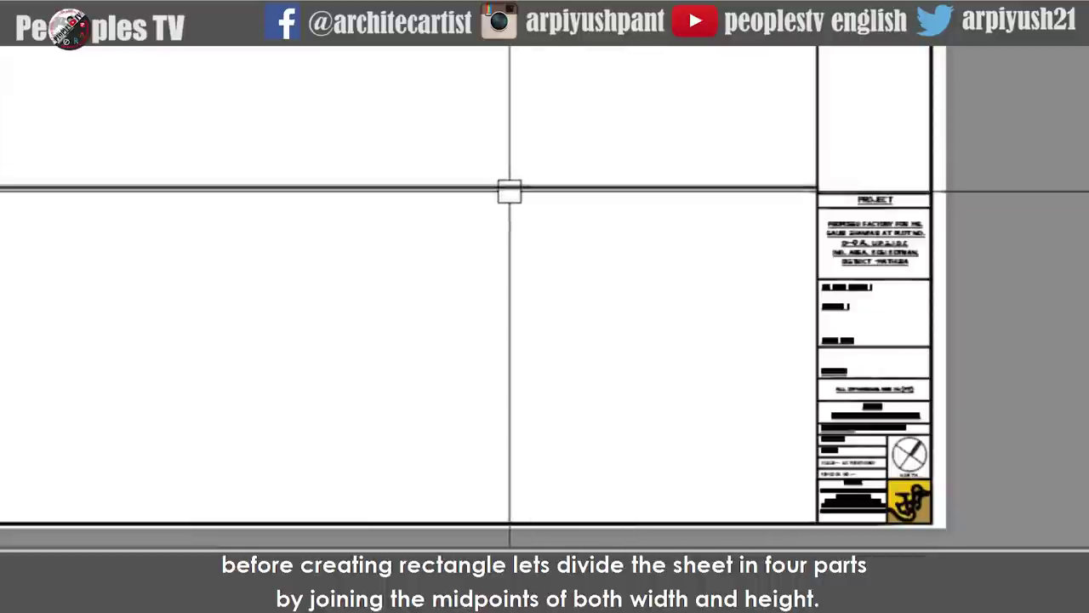
- Draw a vertical line from the horizontal dividing line's midpoint up to the upper border
{"action": "key", "text": "Return"}
{"action": "middle_click_drag", "start_coordinate": [462, 190], "coordinate": [484, 258]}
{"action": "left_click", "coordinate": [428, 252]}
{"action": "scroll", "coordinate": [375, 102], "scroll_direction": "down", "scroll_amount": 2}
{"action": "left_click", "coordinate": [477, 90]}
{"action": "key", "text": "Return"}
- Extend the vertical dividing line down to the lower border so the sheet is split into four parts
{"action": "type", "text": "tr"}
{"action": "right_click", "coordinate": [503, 474]}
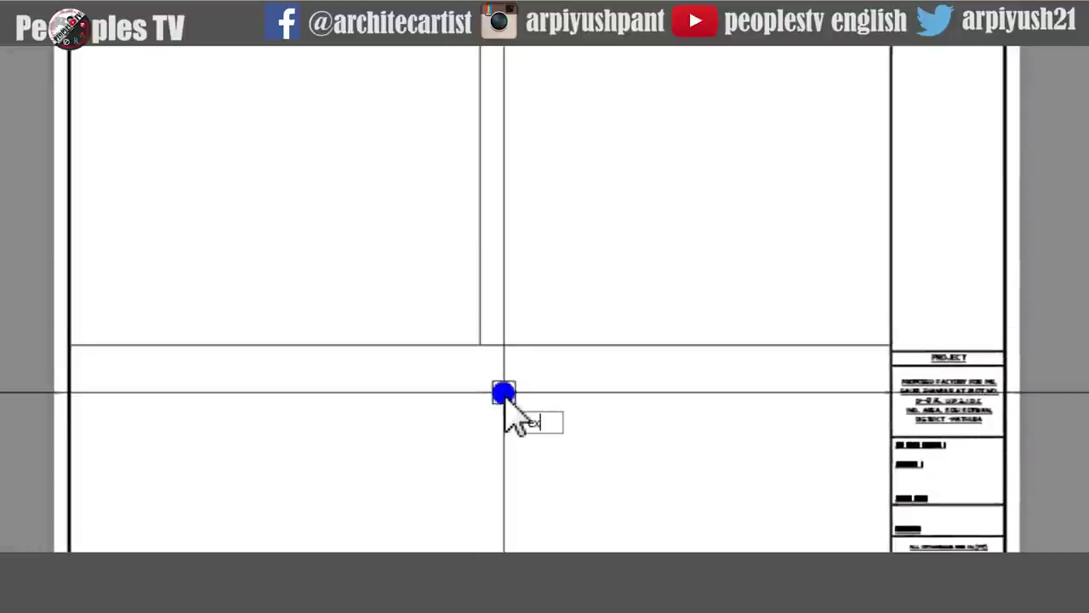
{"action": "key", "text": "Return"}
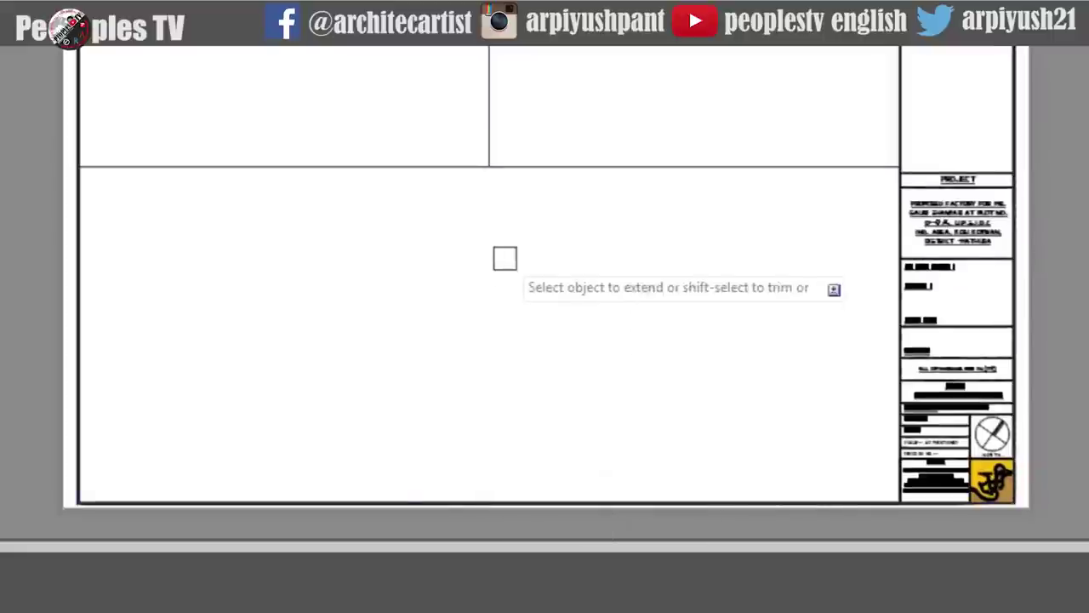
{"action": "left_click", "coordinate": [492, 152]}
{"action": "key", "text": "Return"}
{"action": "scroll", "coordinate": [490, 184], "scroll_direction": "down", "scroll_amount": 2}
{"action": "scroll", "coordinate": [458, 192], "scroll_direction": "up", "scroll_amount": 1}
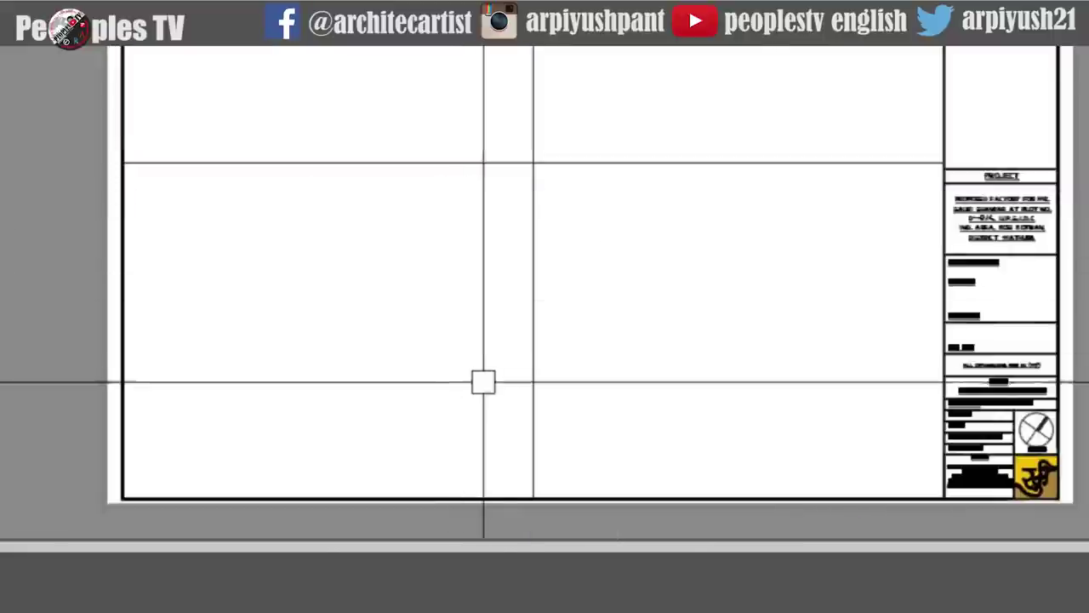
- Draw a rectangle 500 mm long and 10 mm wide in the sheet's lower-left quarter, using the Dimensions option
{"action": "middle_click_drag", "start_coordinate": [516, 353], "coordinate": [590, 280]}
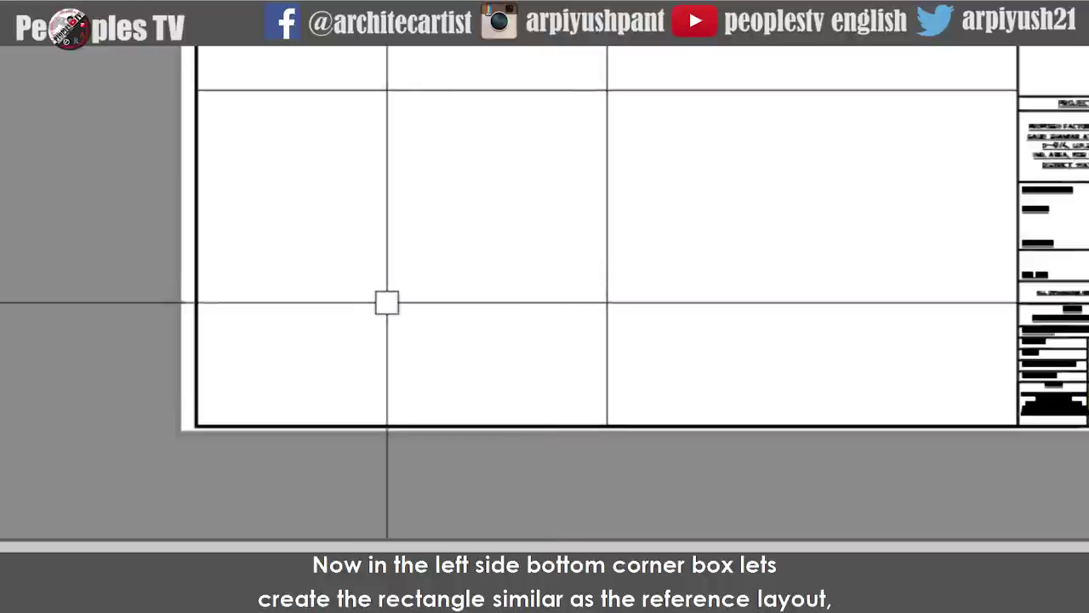
{"action": "scroll", "coordinate": [345, 286], "scroll_direction": "up", "scroll_amount": 2}
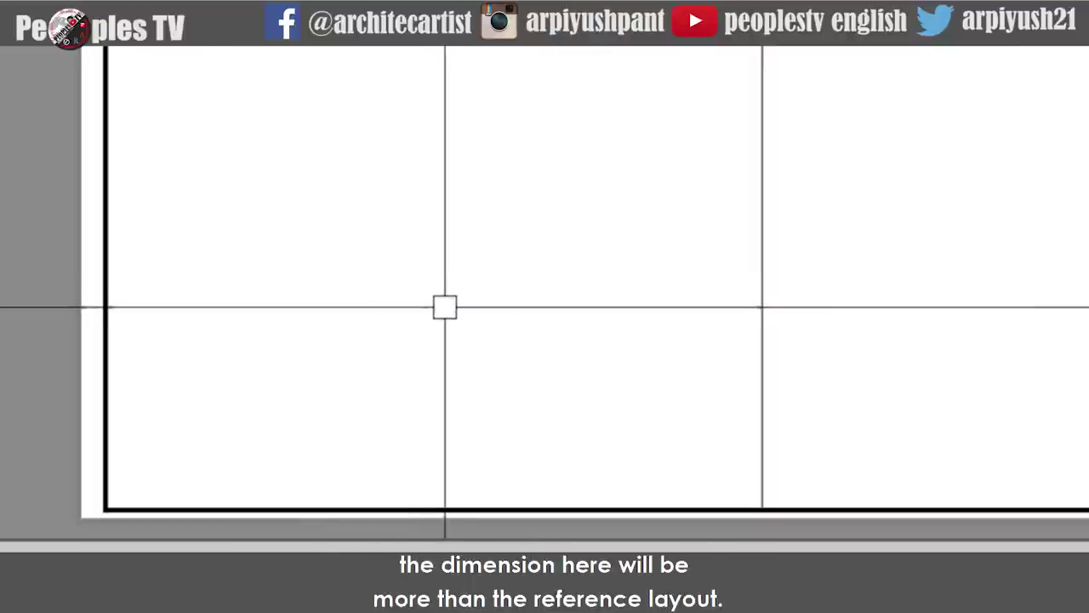
{"action": "middle_click_drag", "start_coordinate": [429, 283], "coordinate": [427, 248]}
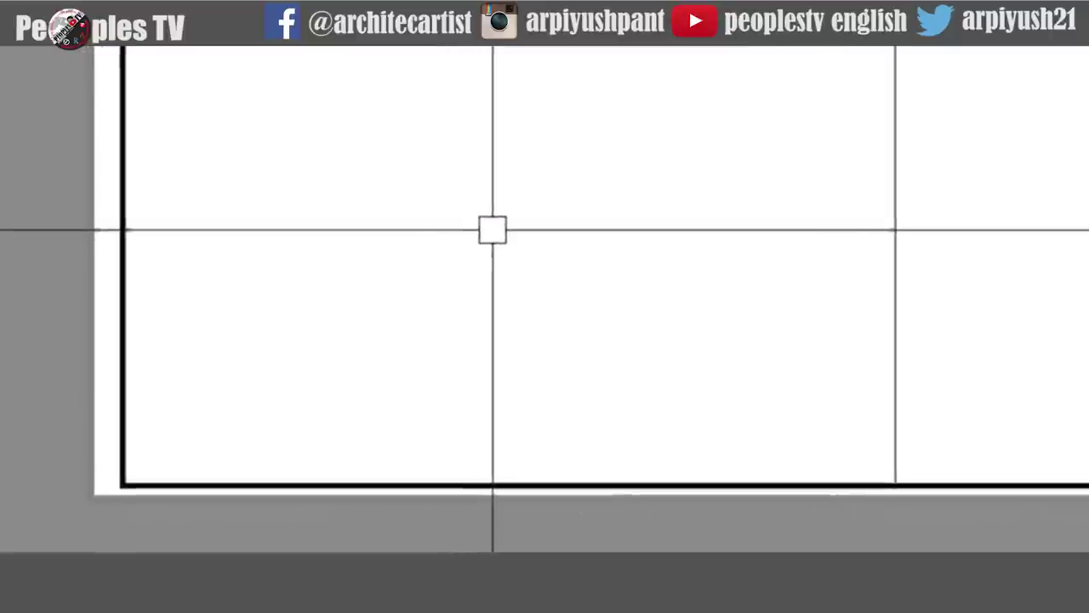
{"action": "type", "text": "rec"}
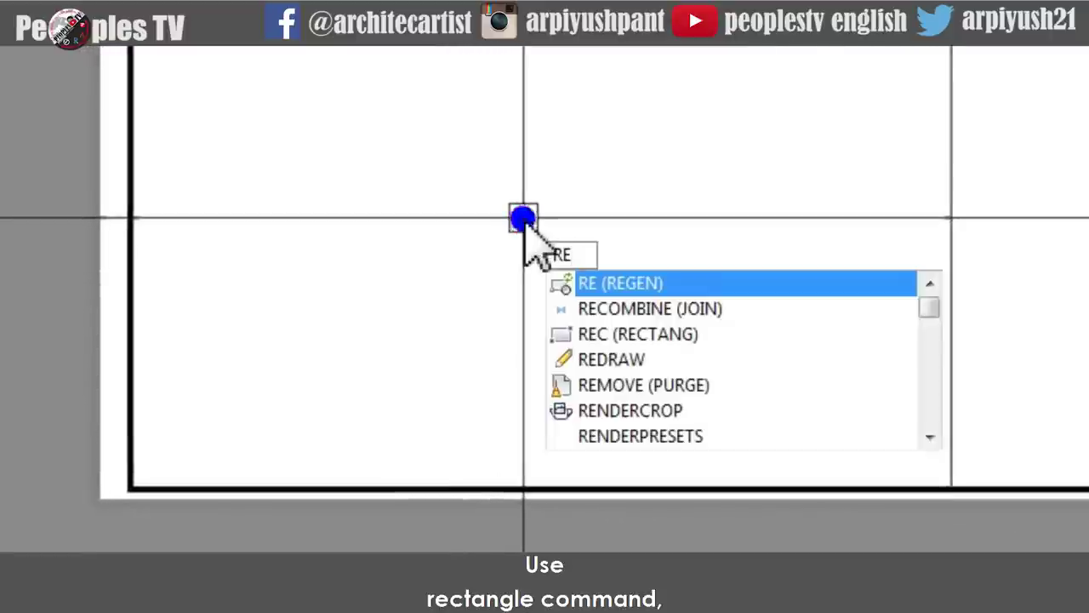
{"action": "left_click", "coordinate": [644, 282]}
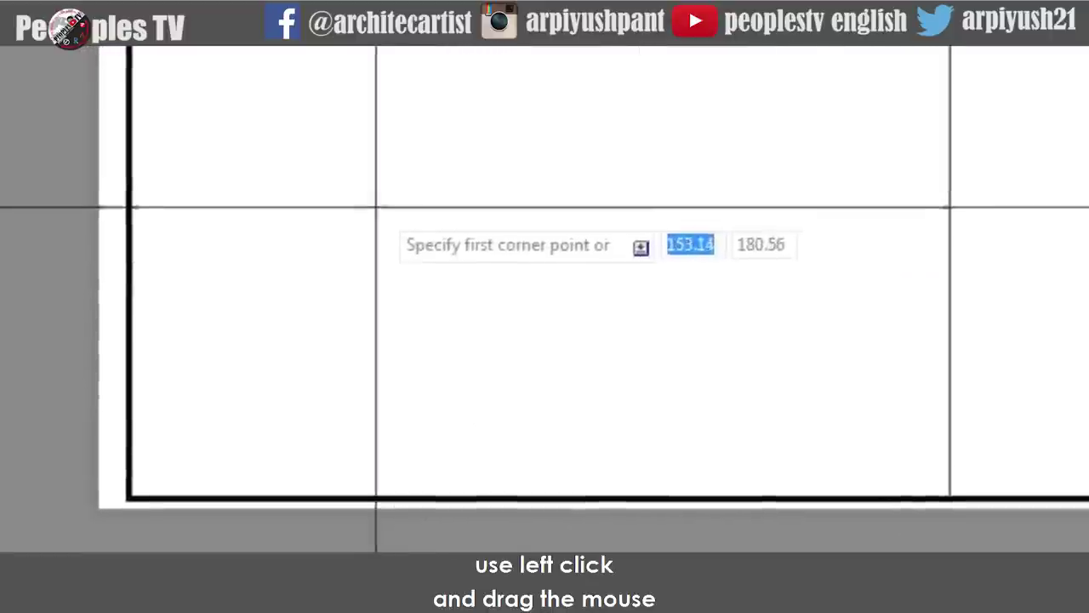
{"action": "left_click", "coordinate": [302, 255]}
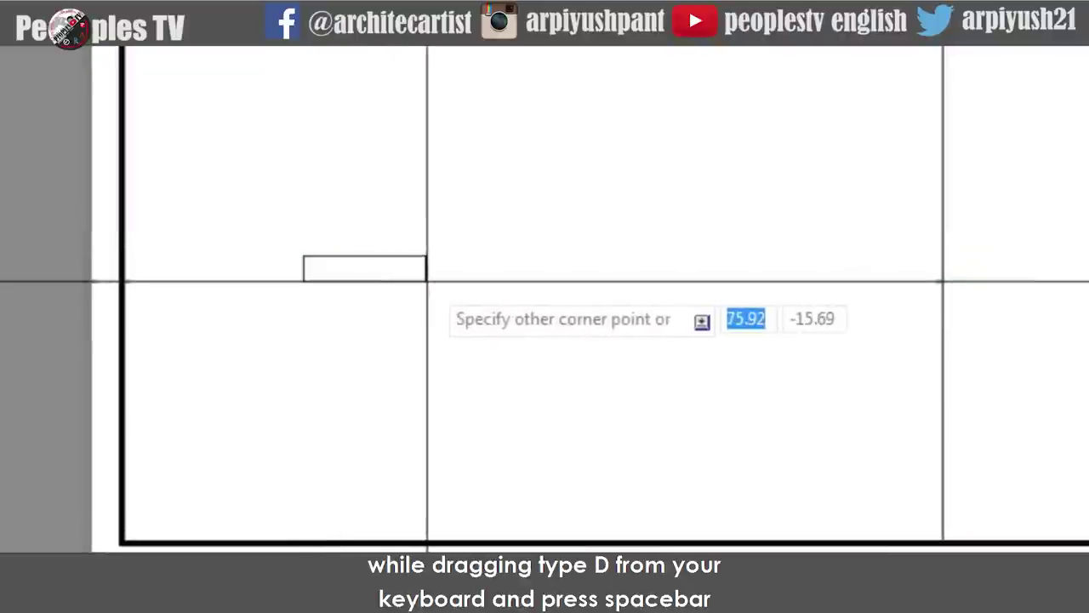
{"action": "type", "text": "d"}
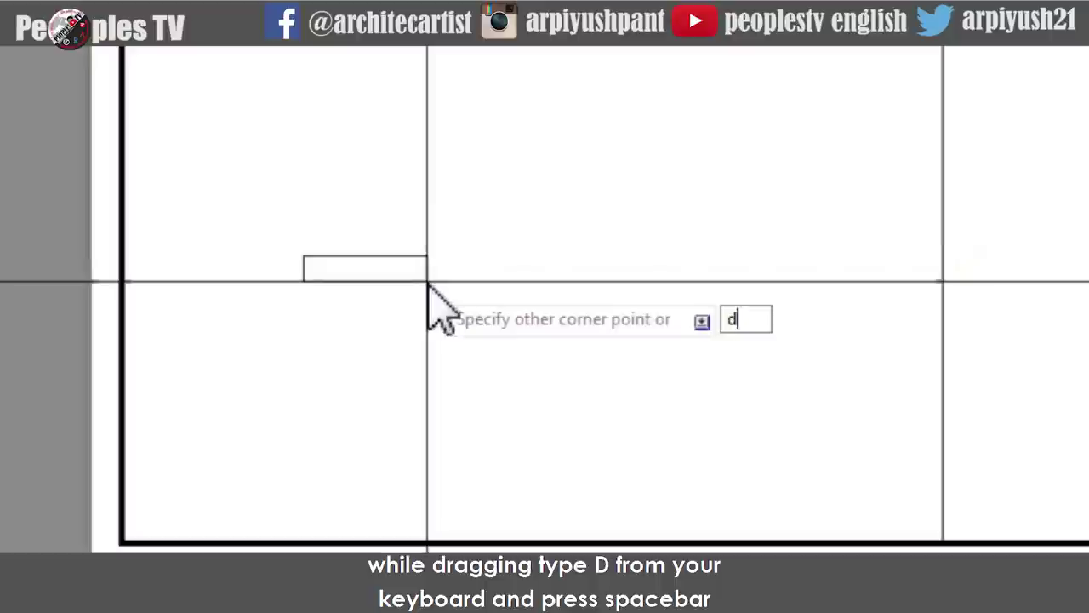
{"action": "key", "text": "space"}
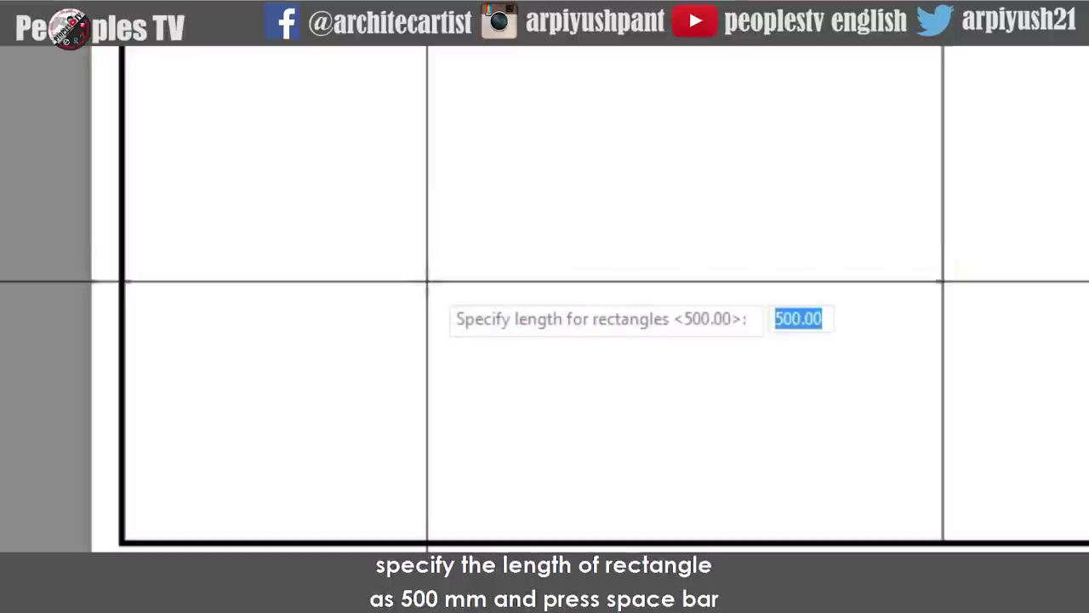
{"action": "key", "text": "space"}
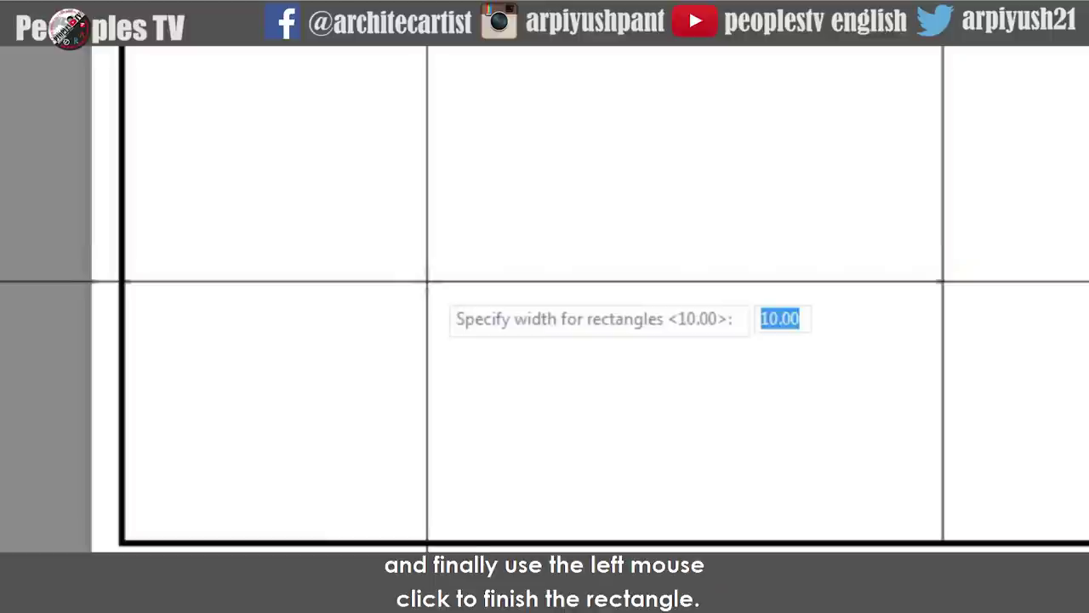
{"action": "key", "text": "space"}
{"action": "left_click", "coordinate": [427, 281]}
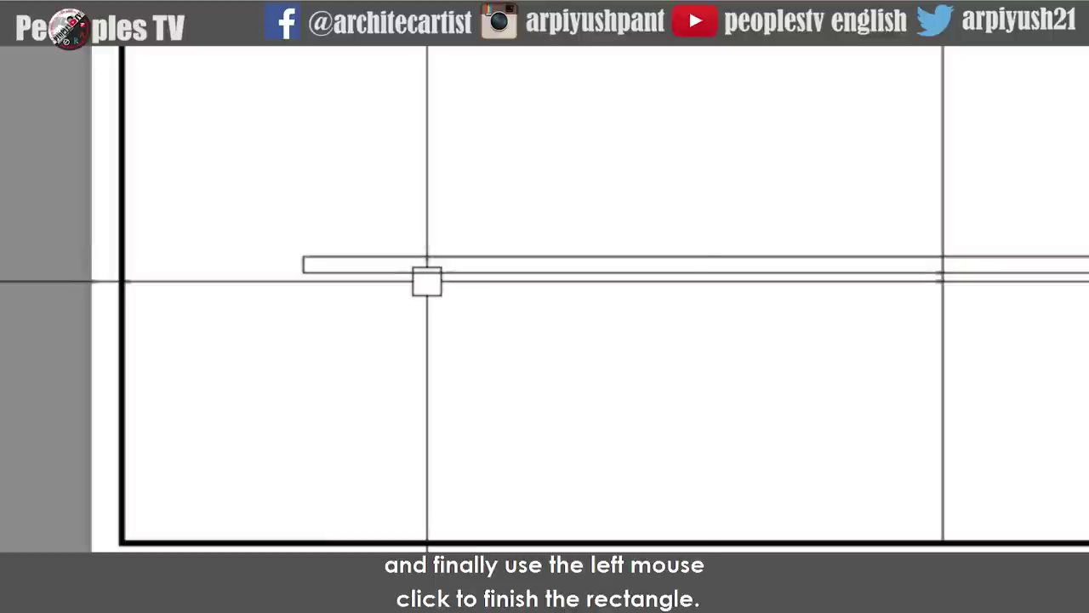
- Move the 500 x 10 mm rectangle by its lower-left corner onto the border's lower-left corner
{"action": "left_click", "coordinate": [426, 280]}
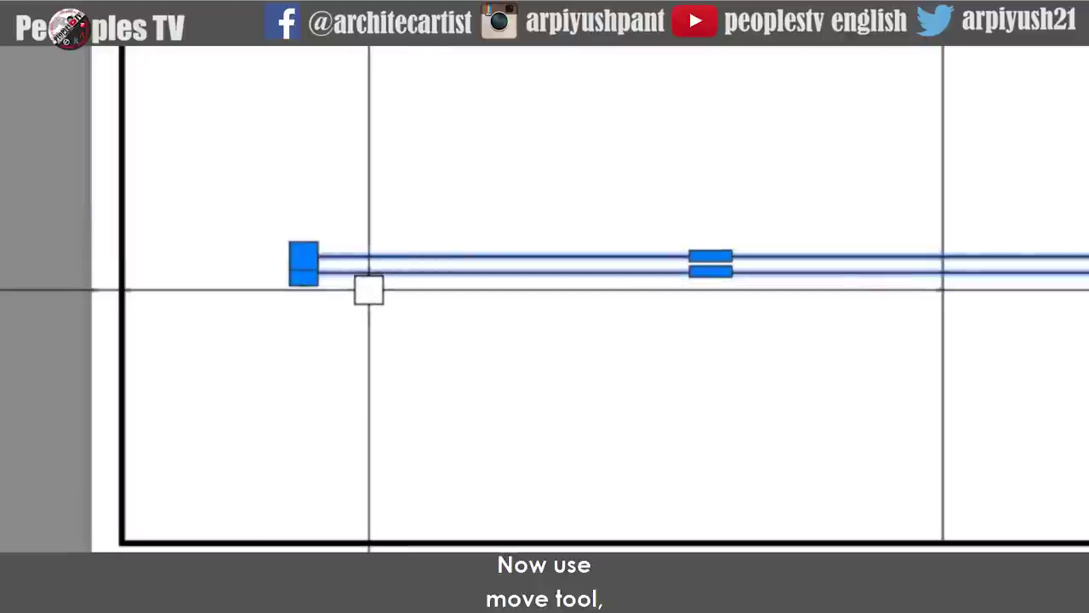
{"action": "type", "text": "m"}
{"action": "left_click", "coordinate": [483, 352]}
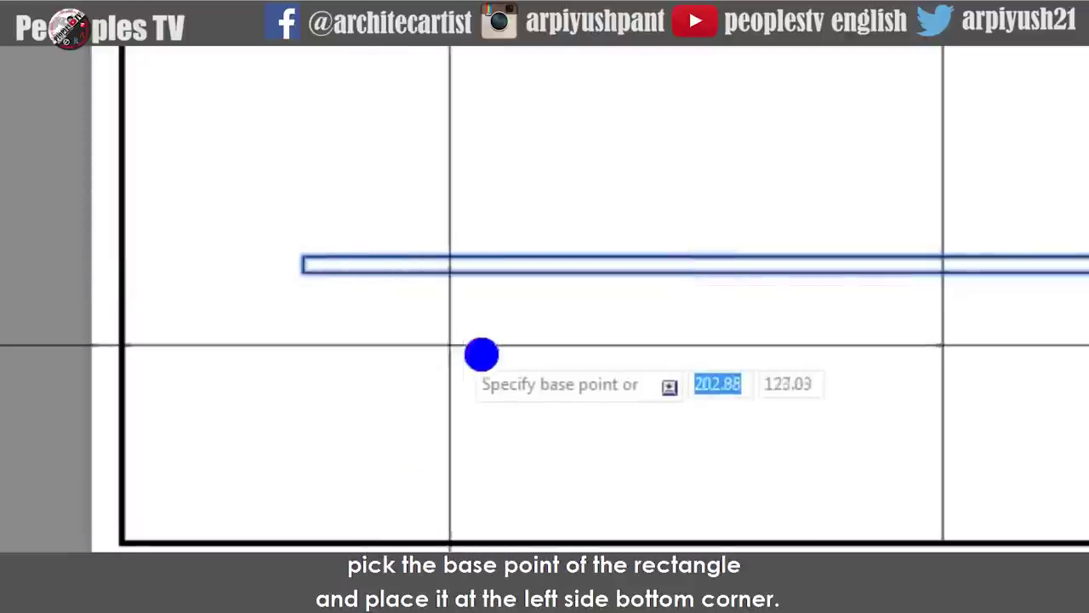
{"action": "scroll", "coordinate": [300, 271], "scroll_direction": "up", "scroll_amount": 2}
{"action": "left_click", "coordinate": [297, 270]}
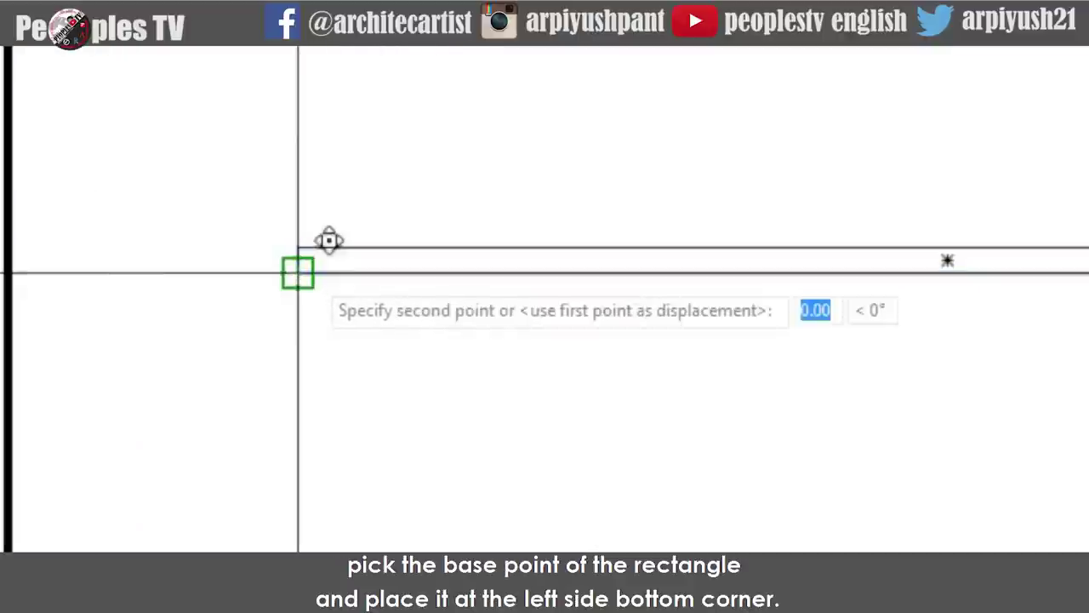
{"action": "scroll", "coordinate": [243, 418], "scroll_direction": "down", "scroll_amount": 3}
{"action": "left_click", "coordinate": [142, 438]}
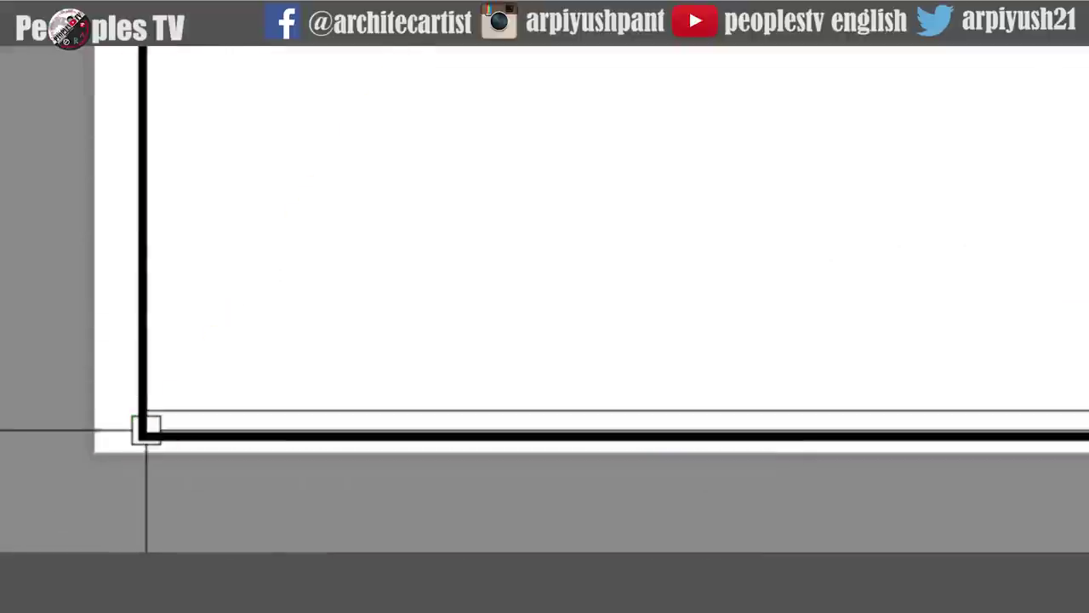
- Stretch the title rectangle's right edge by its middle grip to the sheet's vertical dividing line
{"action": "scroll", "coordinate": [440, 364], "scroll_direction": "up", "scroll_amount": 2}
{"action": "scroll", "coordinate": [1002, 511], "scroll_direction": "up", "scroll_amount": 3}
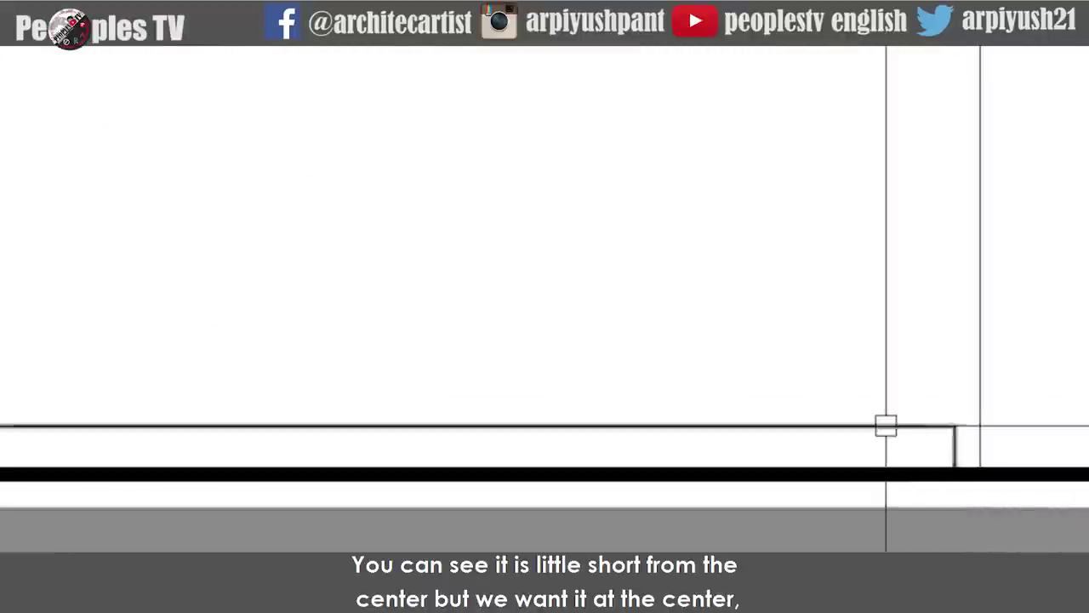
{"action": "left_click", "coordinate": [946, 452]}
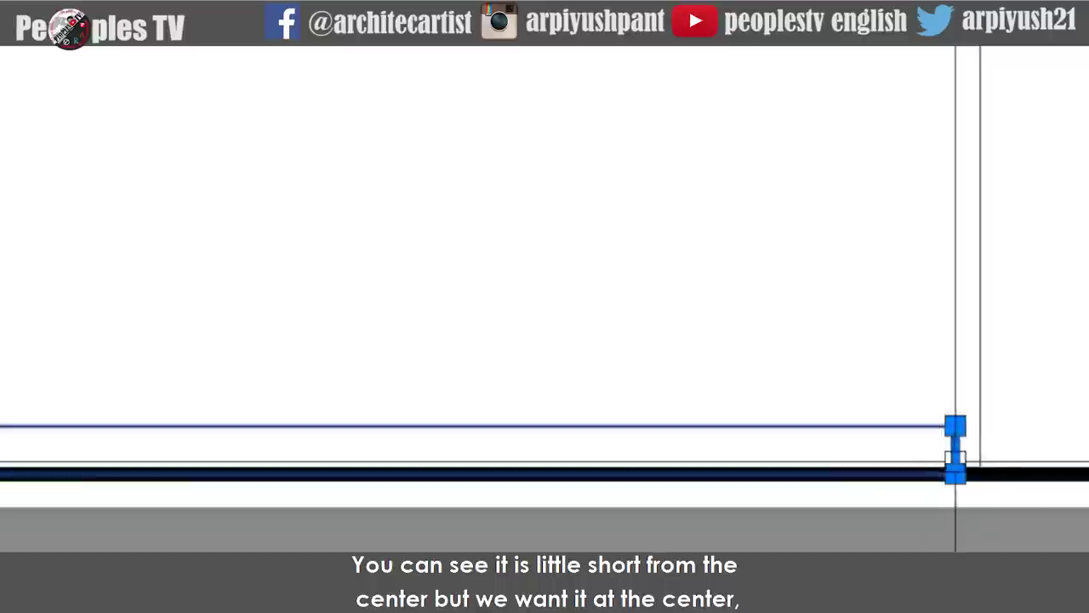
{"action": "scroll", "coordinate": [955, 460], "scroll_direction": "up", "scroll_amount": 1}
{"action": "scroll", "coordinate": [991, 446], "scroll_direction": "up", "scroll_amount": 3}
{"action": "left_click", "coordinate": [924, 417]}
{"action": "left_click", "coordinate": [1029, 421]}
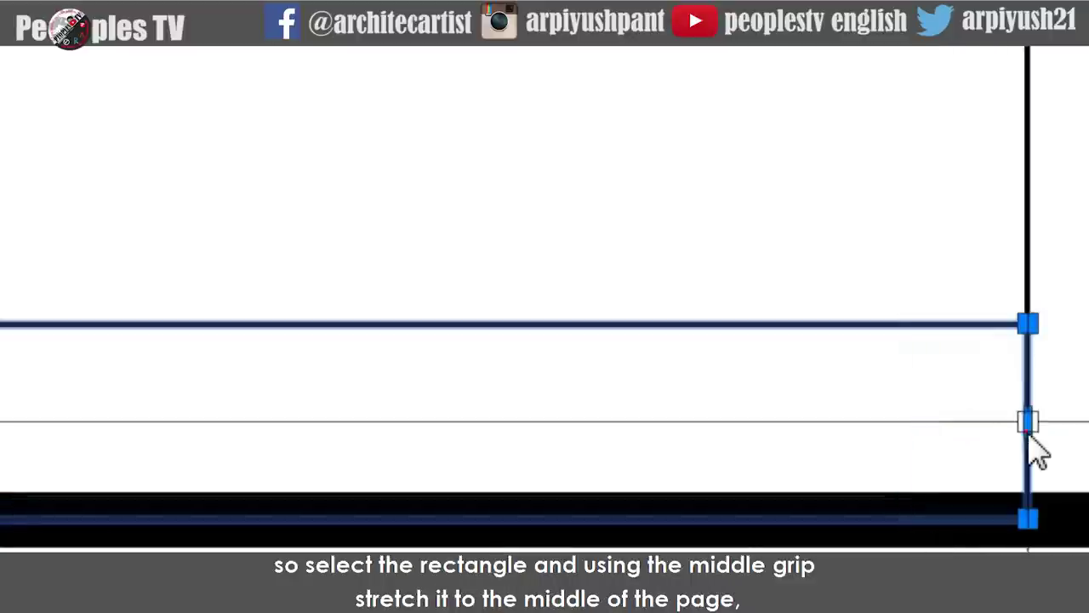
- Create a model viewport in the sheet's lower-left quarter, ending at the title rectangle's upper-right corner
{"action": "key", "text": "Escape"}
{"action": "scroll", "coordinate": [826, 391], "scroll_direction": "down", "scroll_amount": 6}
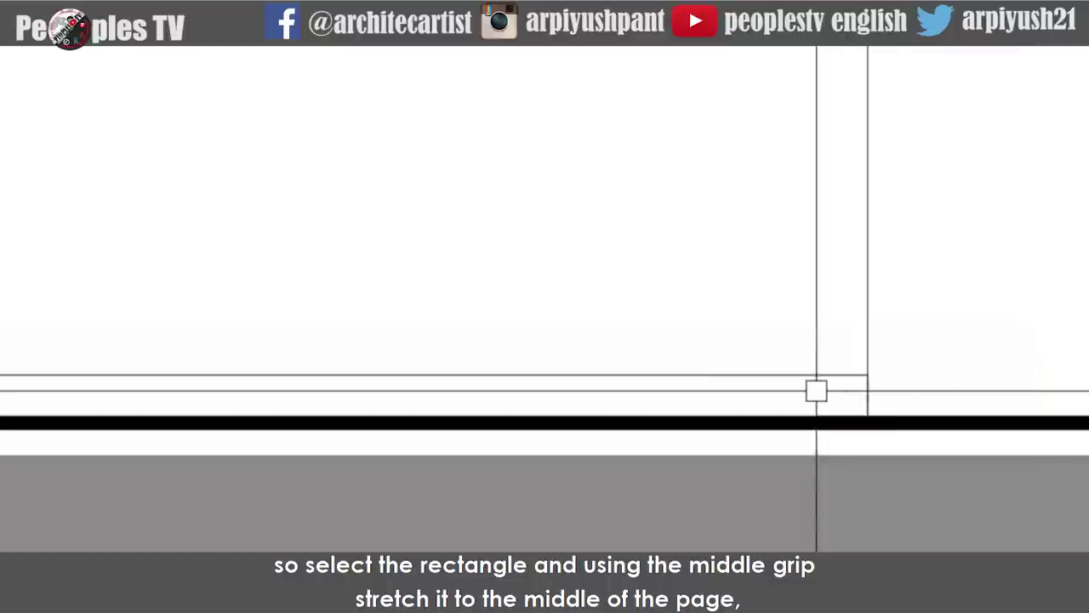
{"action": "middle_click_drag", "start_coordinate": [396, 418], "coordinate": [403, 498]}
{"action": "middle_click_drag", "start_coordinate": [434, 423], "coordinate": [389, 488]}
{"action": "scroll", "coordinate": [391, 424], "scroll_direction": "up", "scroll_amount": 1}
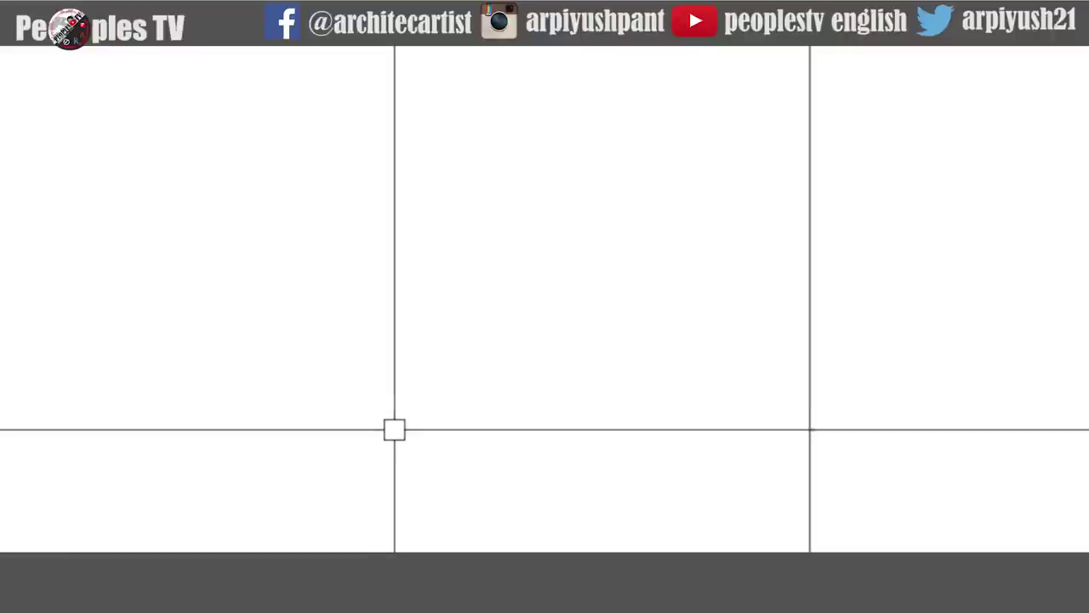
{"action": "scroll", "coordinate": [394, 429], "scroll_direction": "down", "scroll_amount": 1}
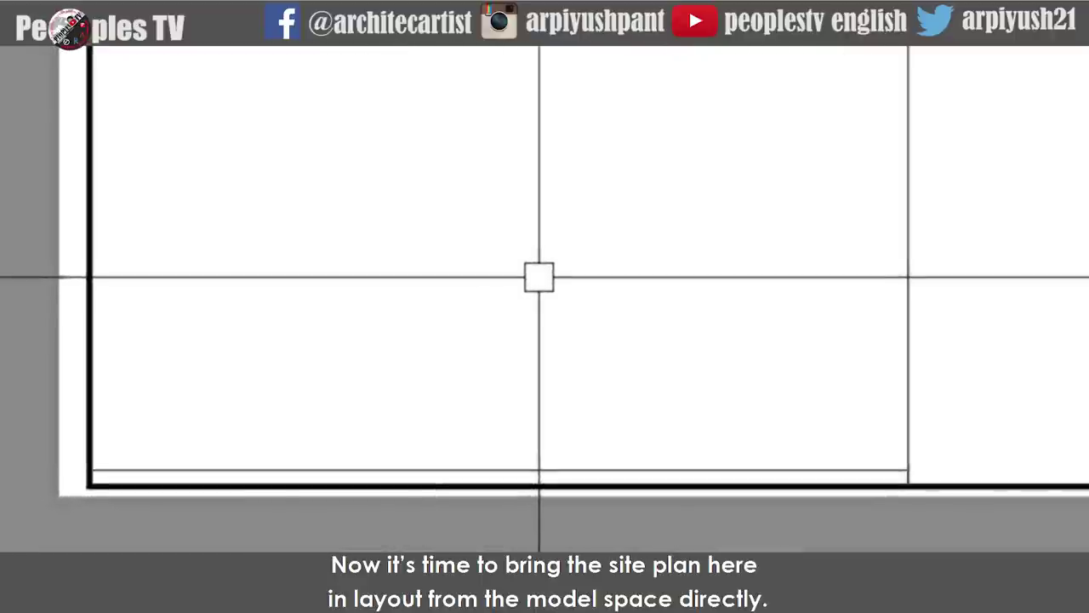
{"action": "type", "text": "Mv"}
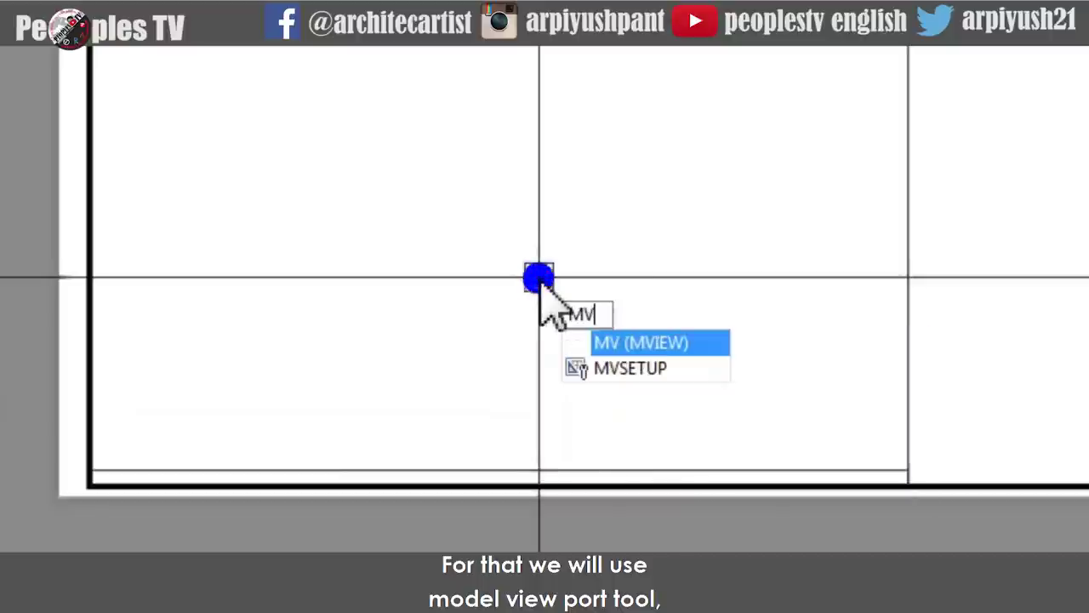
{"action": "left_click", "coordinate": [657, 349]}
{"action": "left_click", "coordinate": [23, 67]}
{"action": "scroll", "coordinate": [70, 100], "scroll_direction": "down", "scroll_amount": 1}
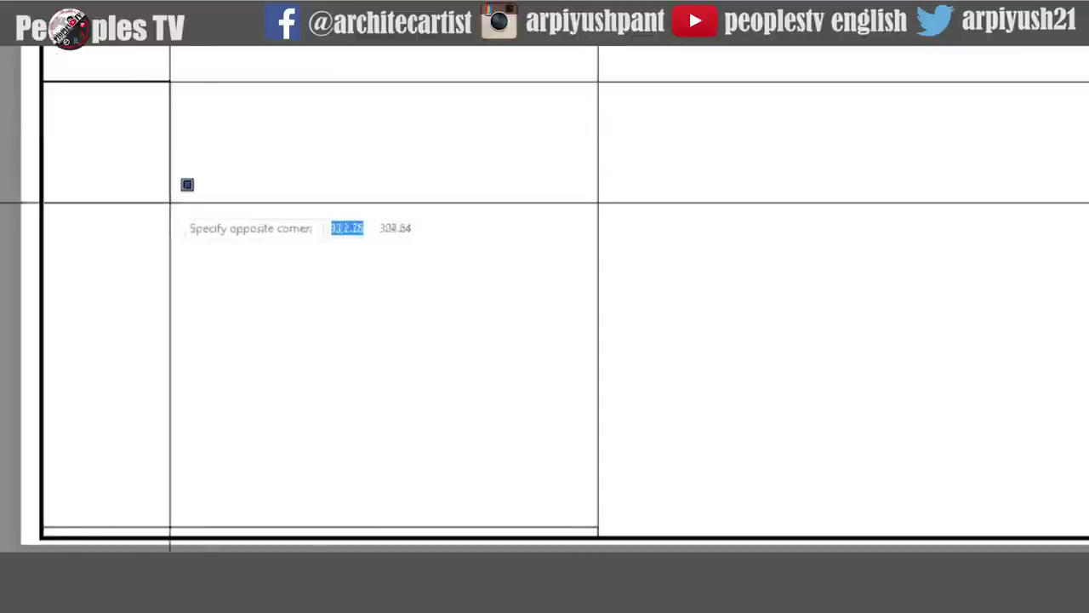
{"action": "left_click", "coordinate": [598, 528]}
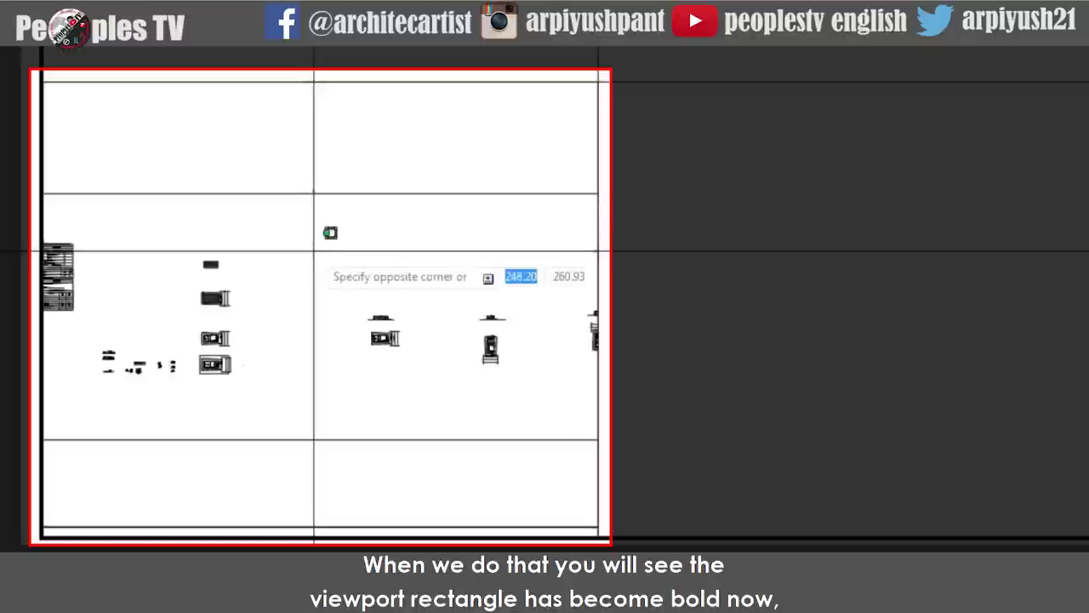
- Activate the new viewport's model space and zoom in and out on the drawings inside it
{"action": "double_click", "coordinate": [313, 251]}
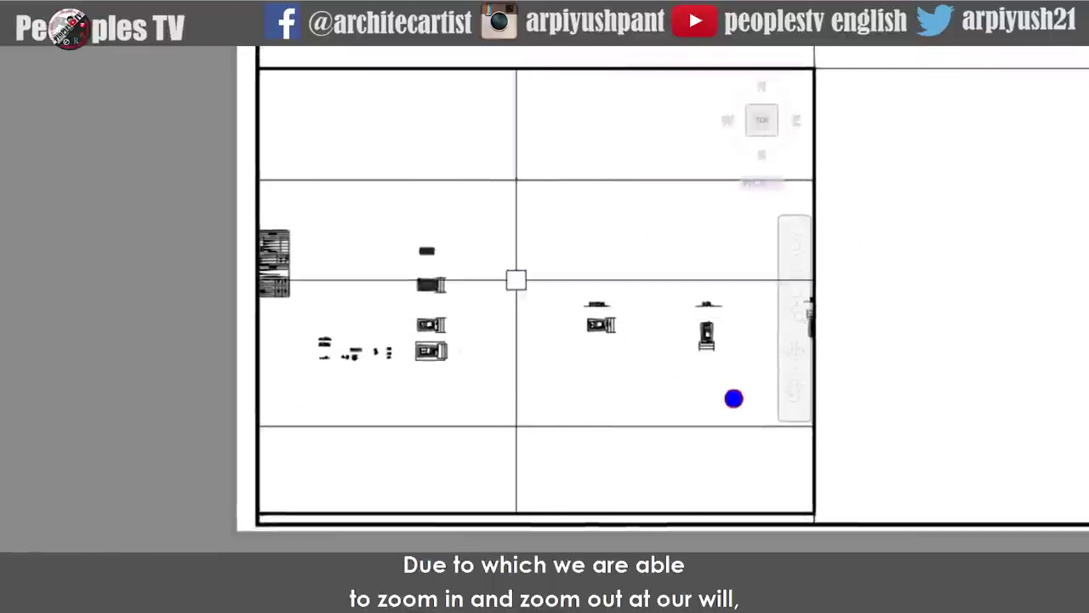
{"action": "scroll", "coordinate": [496, 276], "scroll_direction": "down", "scroll_amount": 5}
{"action": "scroll", "coordinate": [496, 276], "scroll_direction": "up", "scroll_amount": 3}
{"action": "scroll", "coordinate": [496, 276], "scroll_direction": "down", "scroll_amount": 3}
{"action": "scroll", "coordinate": [496, 276], "scroll_direction": "up", "scroll_amount": 4}
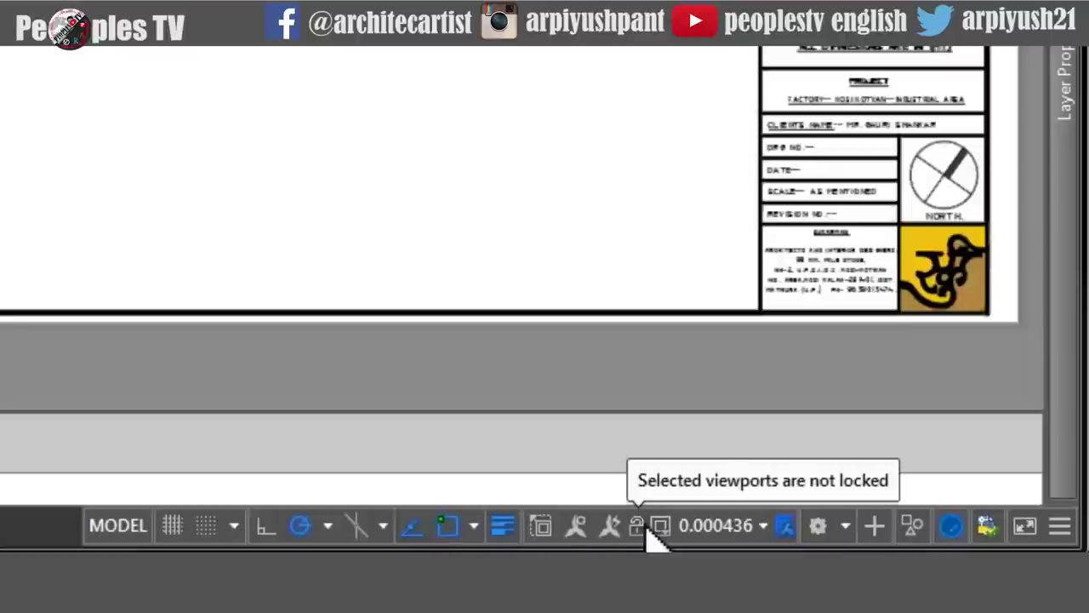
- Lock the active viewport and test zooming over its drawings
{"action": "left_click", "coordinate": [646, 527]}
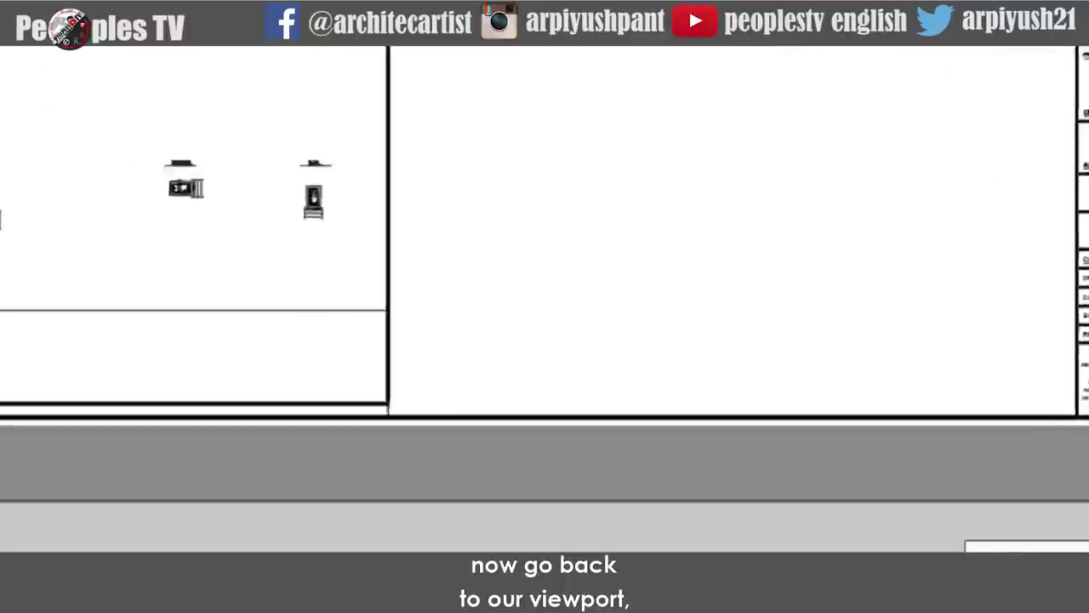
{"action": "left_click", "coordinate": [812, 442]}
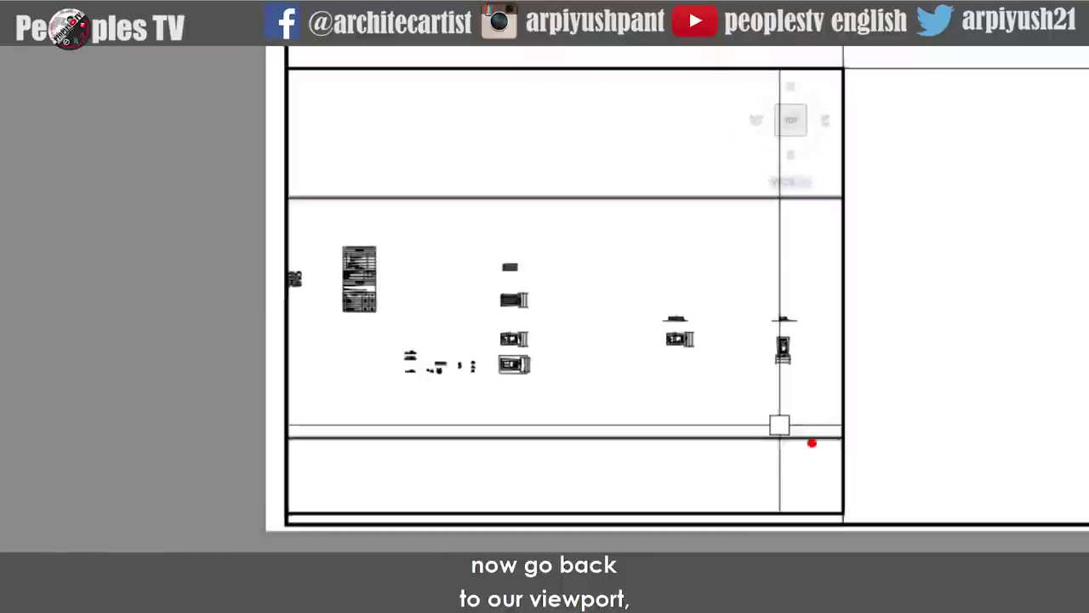
{"action": "scroll", "coordinate": [569, 308], "scroll_direction": "down", "scroll_amount": 5}
{"action": "scroll", "coordinate": [568, 308], "scroll_direction": "up", "scroll_amount": 5}
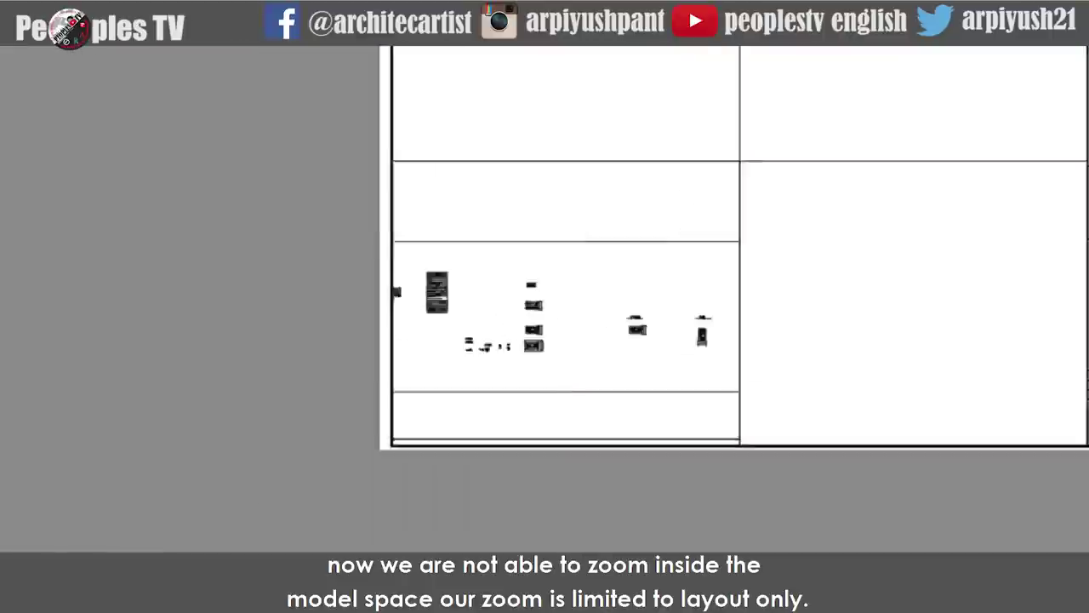
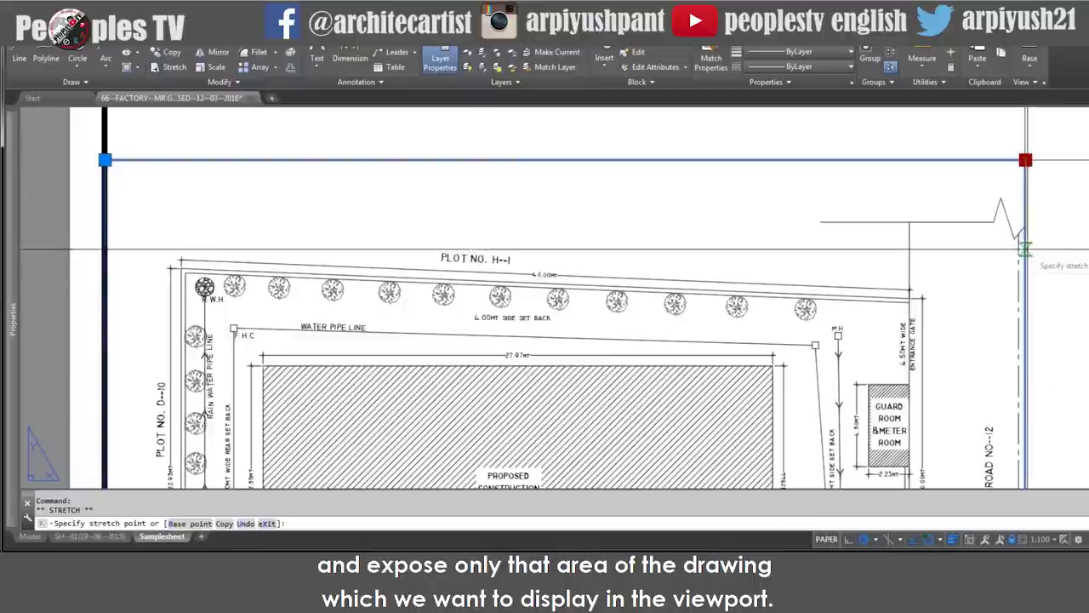
- Crop the site plan viewport by stretching its upper edge to just above PLOT NO. H--1 and its lower edge to just below PLOT NO. D--9/3
{"action": "left_click", "coordinate": [1024, 246]}
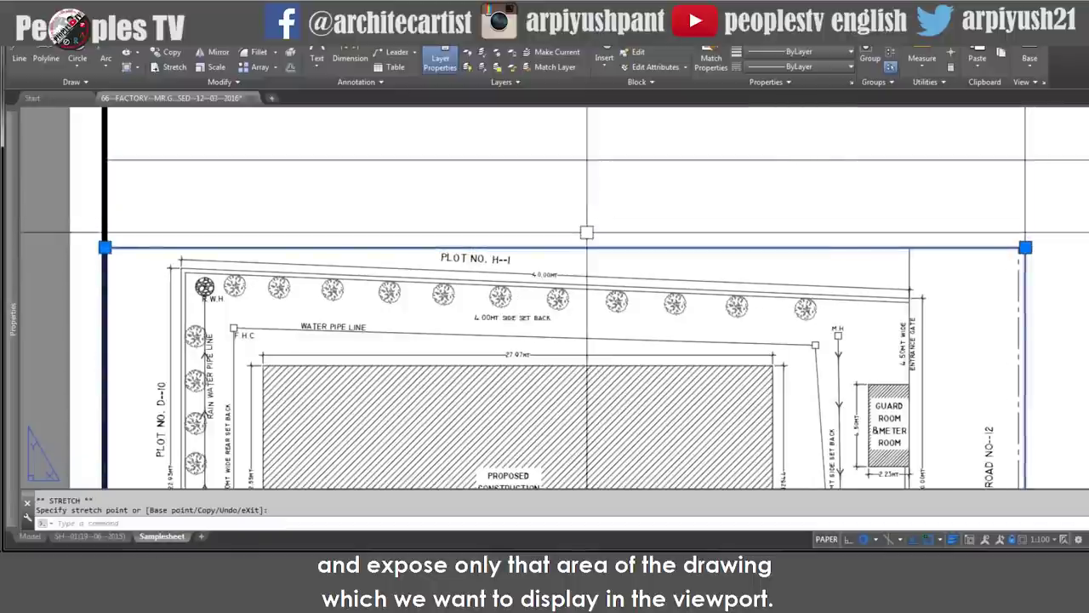
{"action": "middle_click_drag", "start_coordinate": [690, 413], "coordinate": [693, 258]}
{"action": "middle_click_drag", "start_coordinate": [691, 394], "coordinate": [692, 176]}
{"action": "middle_click_drag", "start_coordinate": [727, 357], "coordinate": [698, 289]}
{"action": "left_click", "coordinate": [995, 456]}
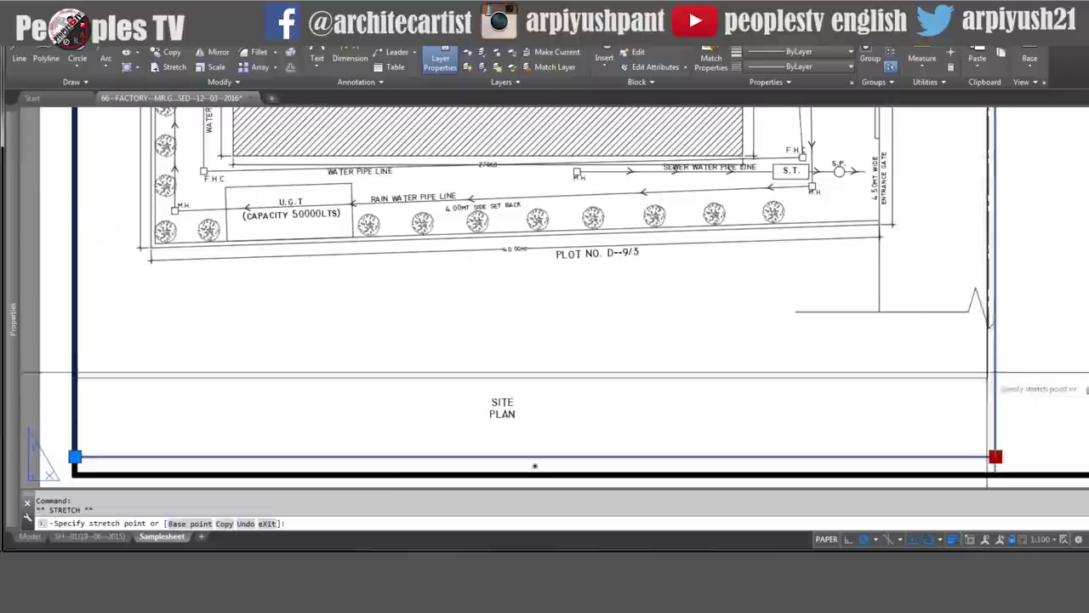
{"action": "left_click", "coordinate": [995, 269]}
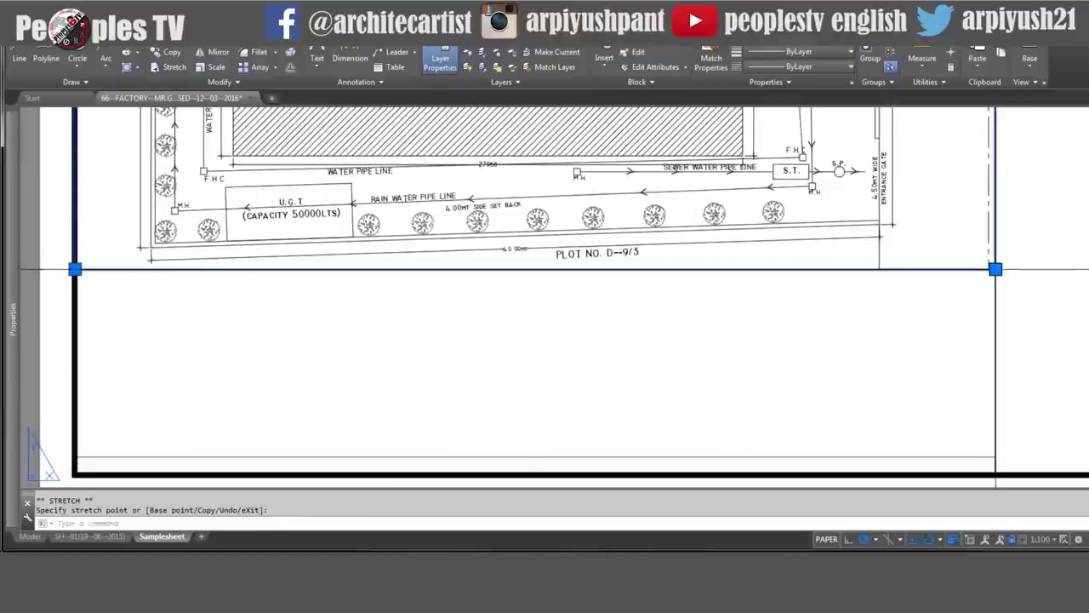
- Move the cropped site plan viewport by its lower-right corner onto the title rectangle's upper-right corner
{"action": "type", "text": "m"}
{"action": "key", "text": "Return"}
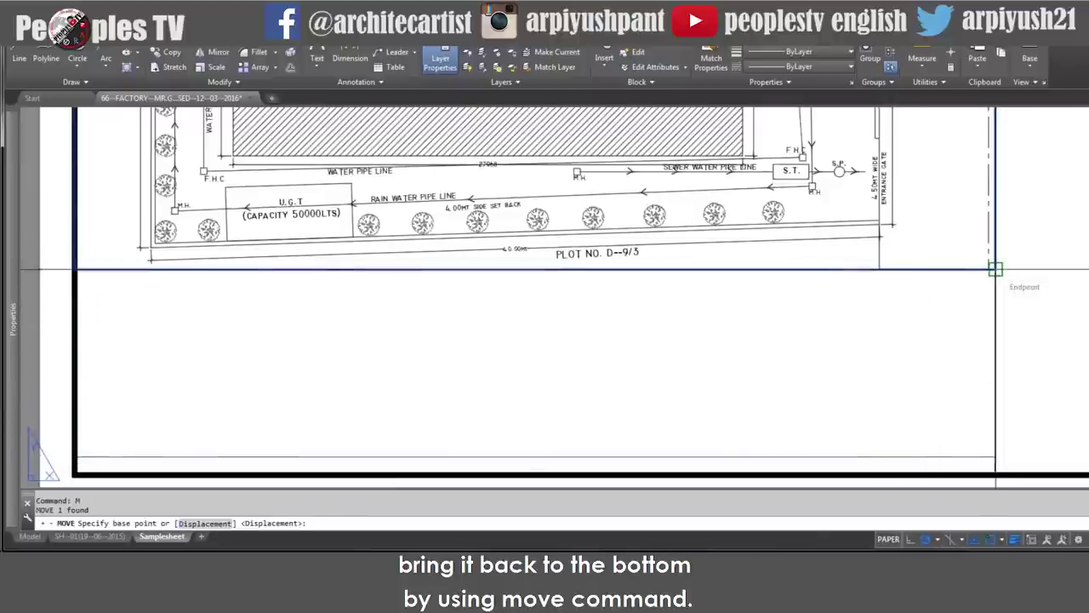
{"action": "left_click", "coordinate": [994, 270]}
{"action": "left_click", "coordinate": [996, 457]}
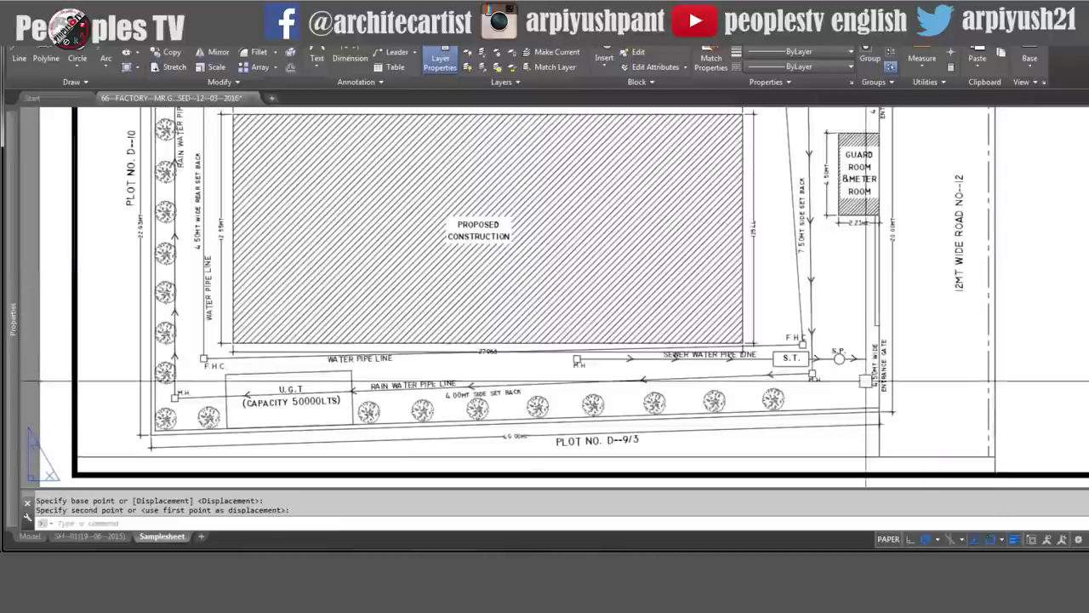
- Save the drawing with the whole sheet brought back into view
{"action": "scroll", "coordinate": [912, 379], "scroll_direction": "down", "scroll_amount": 2}
{"action": "middle_click_drag", "start_coordinate": [999, 383], "coordinate": [804, 383]}
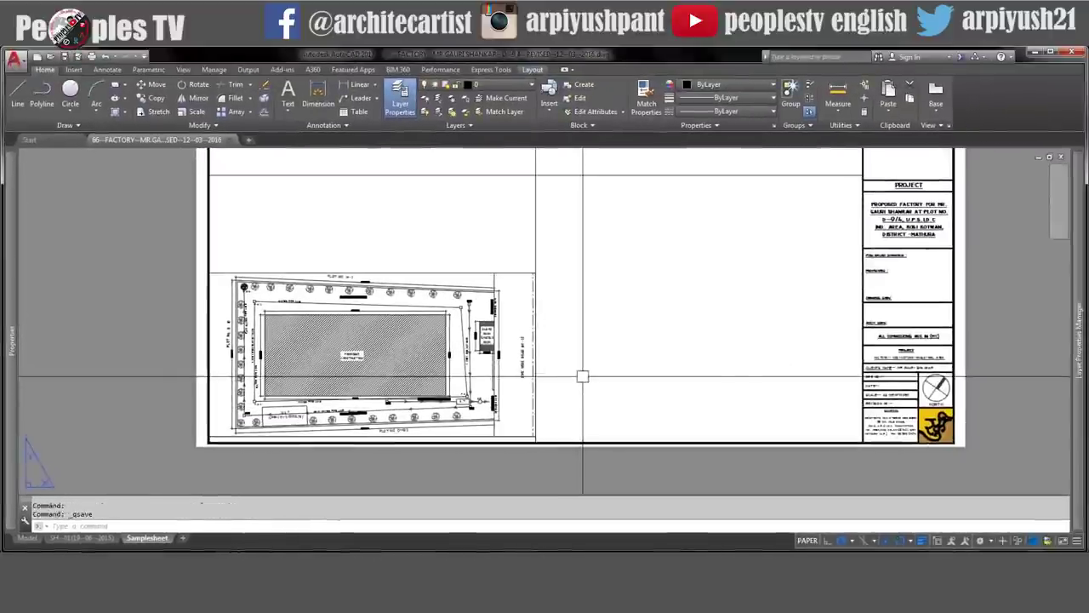
{"action": "middle_click", "coordinate": [583, 376]}
{"action": "middle_click", "coordinate": [583, 376]}
{"action": "key", "text": "ctrl+s"}
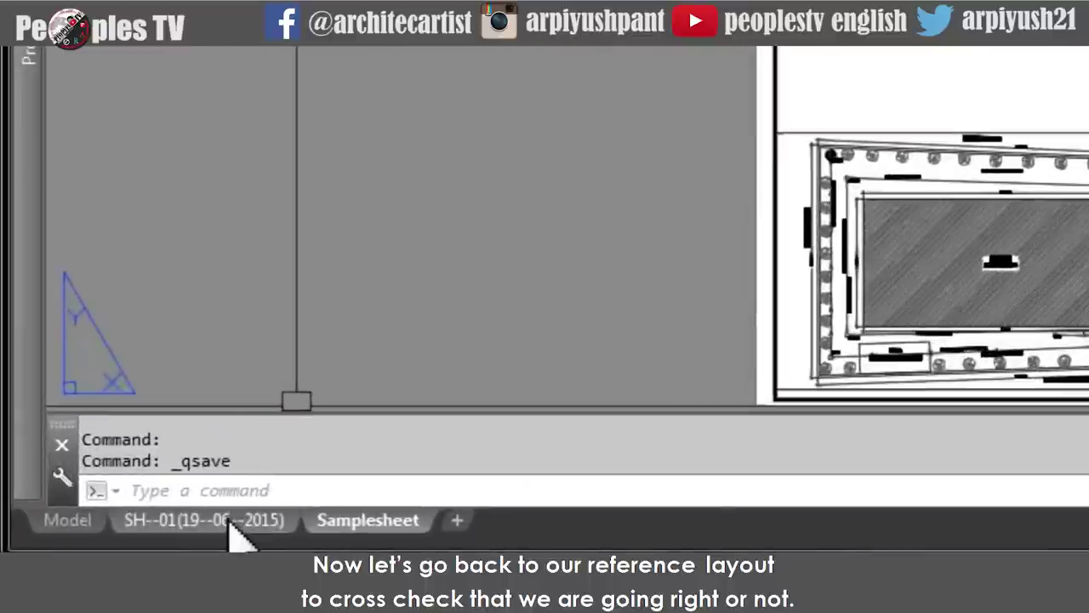
{"action": "left_click", "coordinate": [97, 537]}
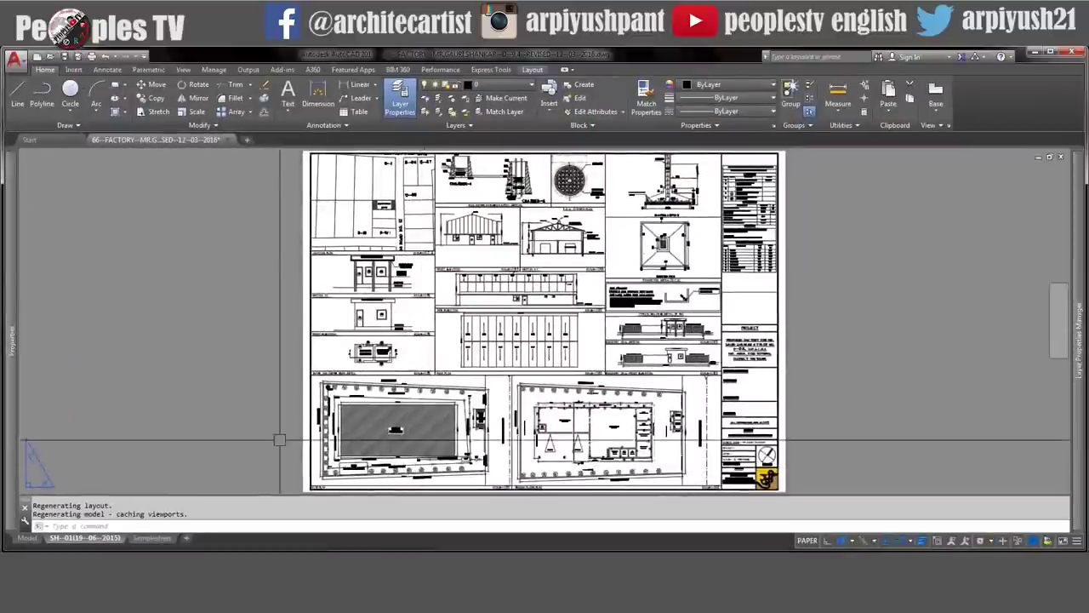
{"action": "scroll", "coordinate": [332, 489], "scroll_direction": "up", "scroll_amount": 2}
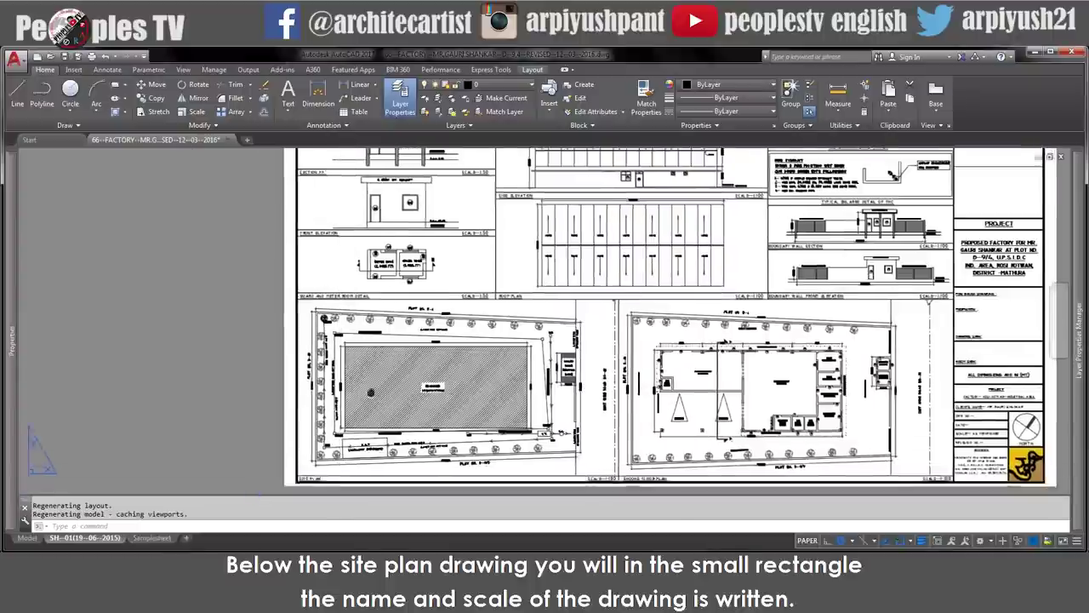
{"action": "scroll", "coordinate": [419, 442], "scroll_direction": "up", "scroll_amount": 4}
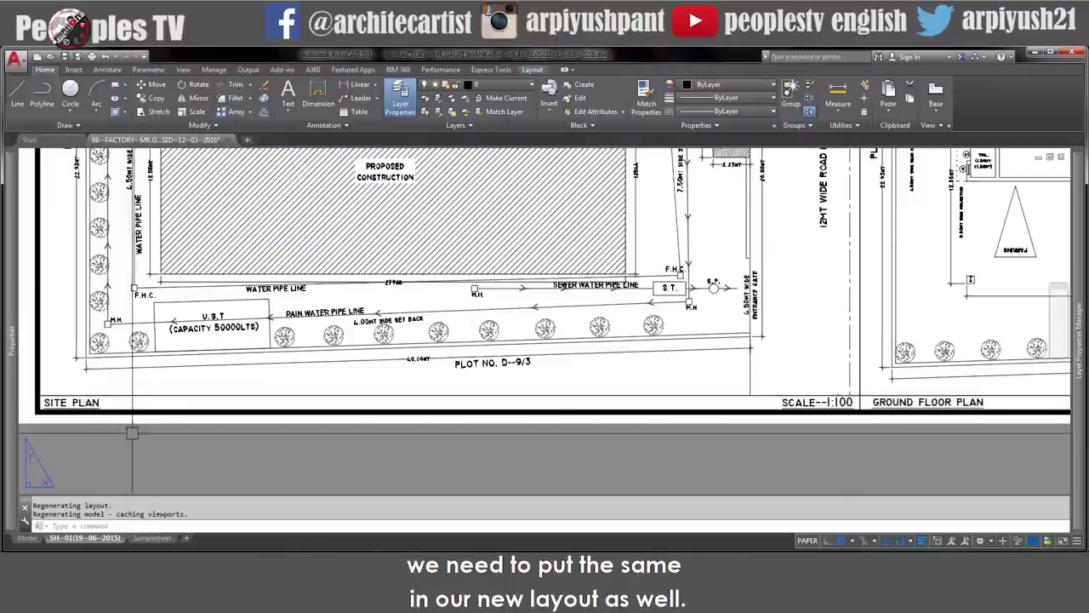
{"action": "middle_click_drag", "start_coordinate": [166, 430], "coordinate": [232, 441]}
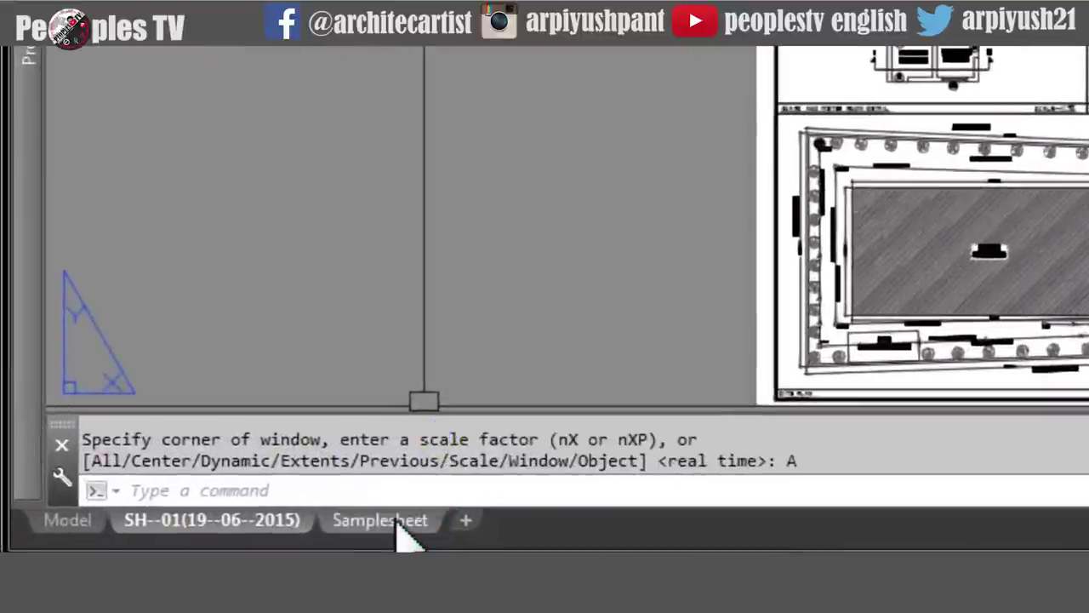
- Return to the Samplesheet layout and add the multiline text SITE PLAN inside the title rectangle below the site plan
{"action": "left_click", "coordinate": [172, 536]}
{"action": "middle_click_drag", "start_coordinate": [636, 325], "coordinate": [640, 162]}
{"action": "scroll", "coordinate": [719, 196], "scroll_direction": "up", "scroll_amount": 5}
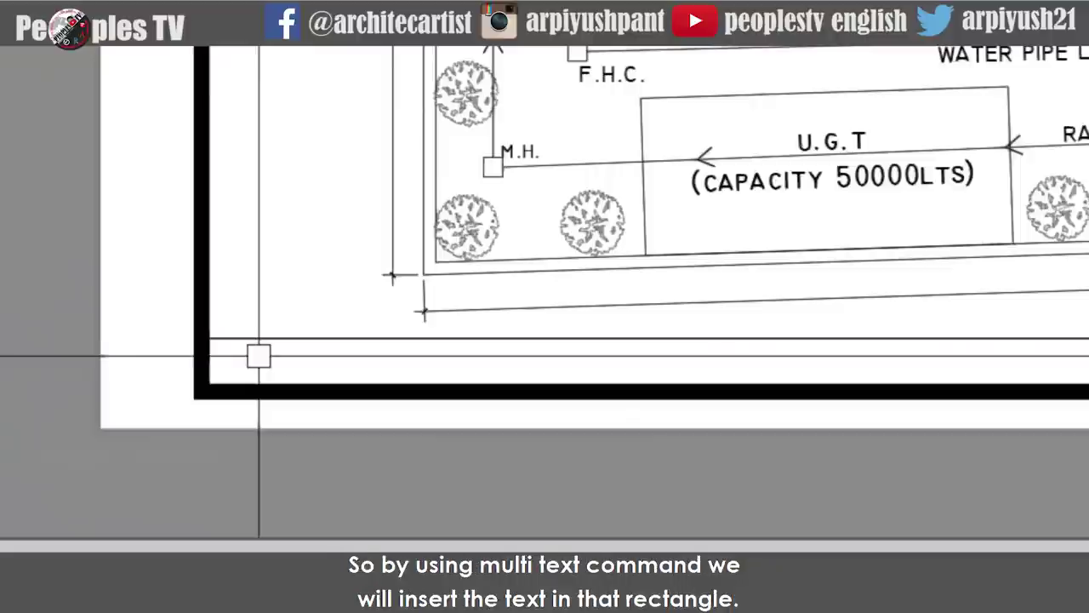
{"action": "type", "text": "M"}
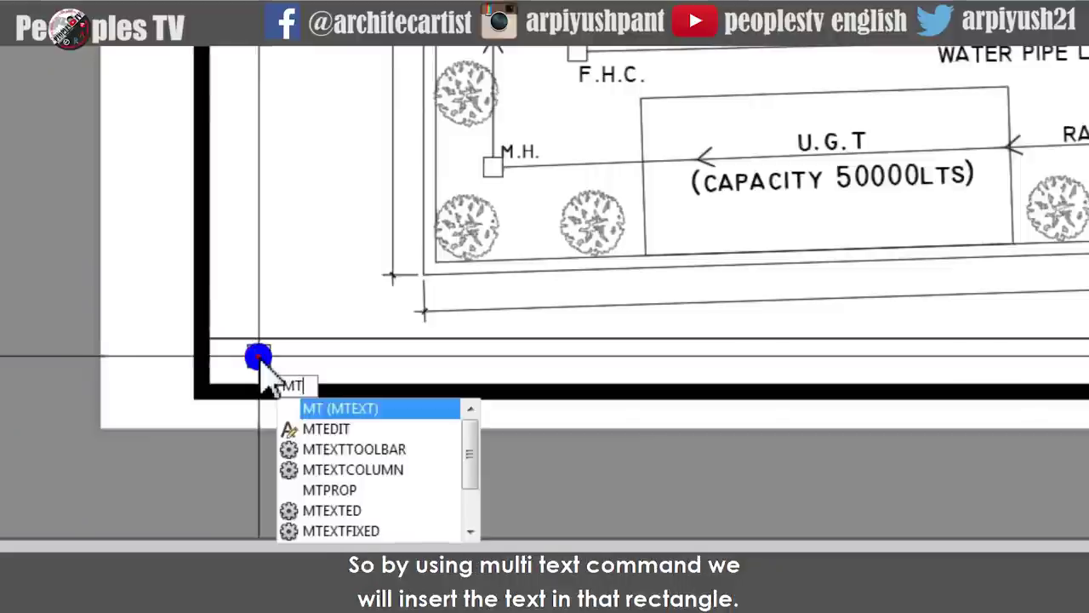
{"action": "type", "text": "T"}
{"action": "key", "text": "Return"}
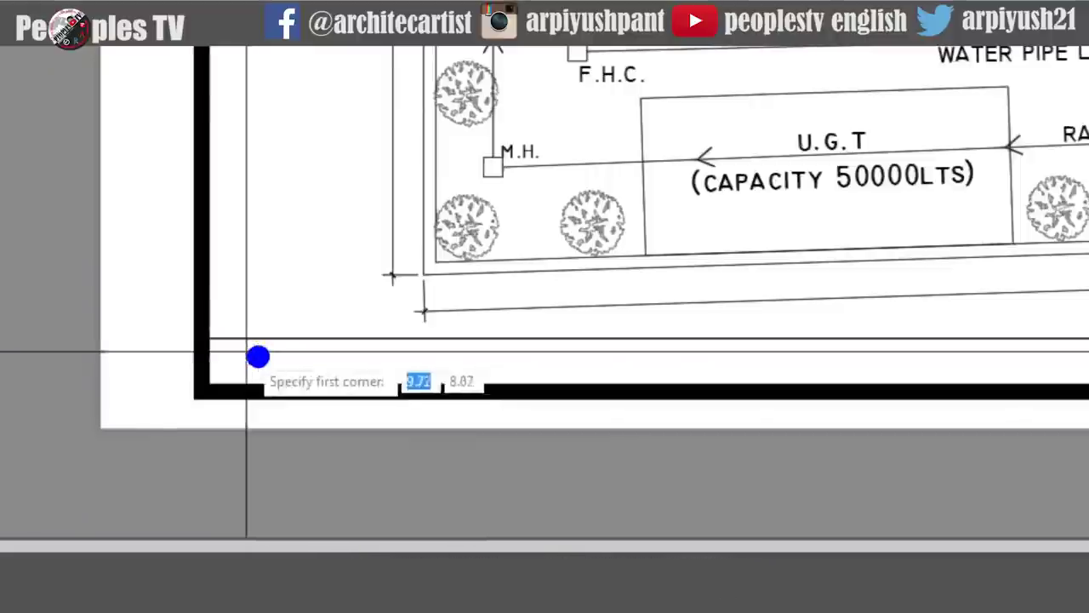
{"action": "left_click", "coordinate": [201, 339]}
{"action": "scroll", "coordinate": [597, 392], "scroll_direction": "down", "scroll_amount": 4}
{"action": "scroll", "coordinate": [940, 391], "scroll_direction": "up", "scroll_amount": 2}
{"action": "left_click", "coordinate": [406, 388]}
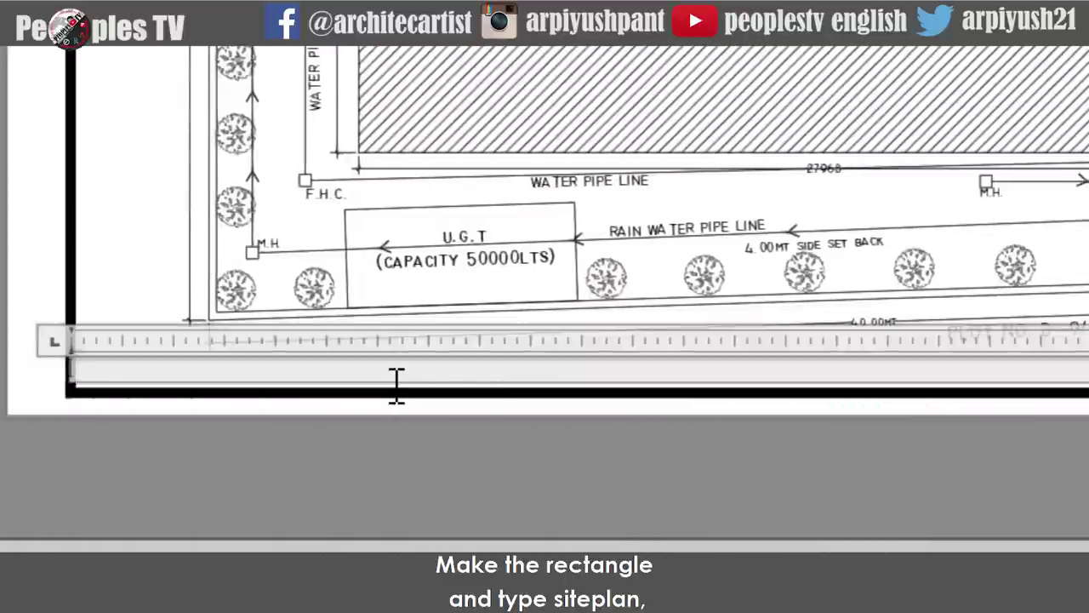
{"action": "type", "text": "SITE PLAN"}
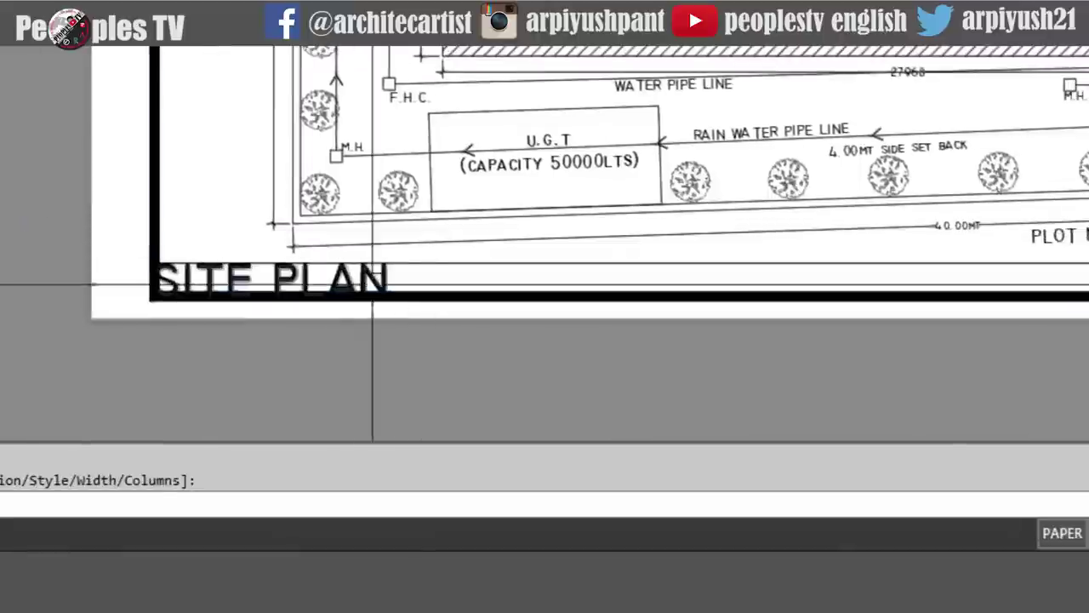
- Check the title rectangle's height against the SITE PLAN text
{"action": "scroll", "coordinate": [265, 248], "scroll_direction": "down", "scroll_amount": 2}
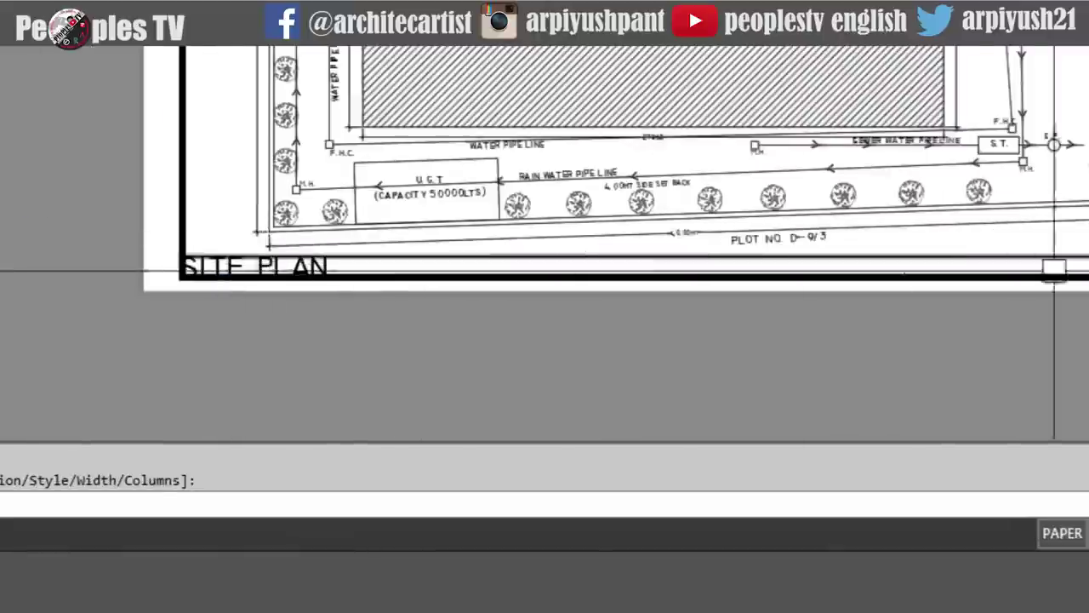
{"action": "scroll", "coordinate": [970, 105], "scroll_direction": "up", "scroll_amount": 5}
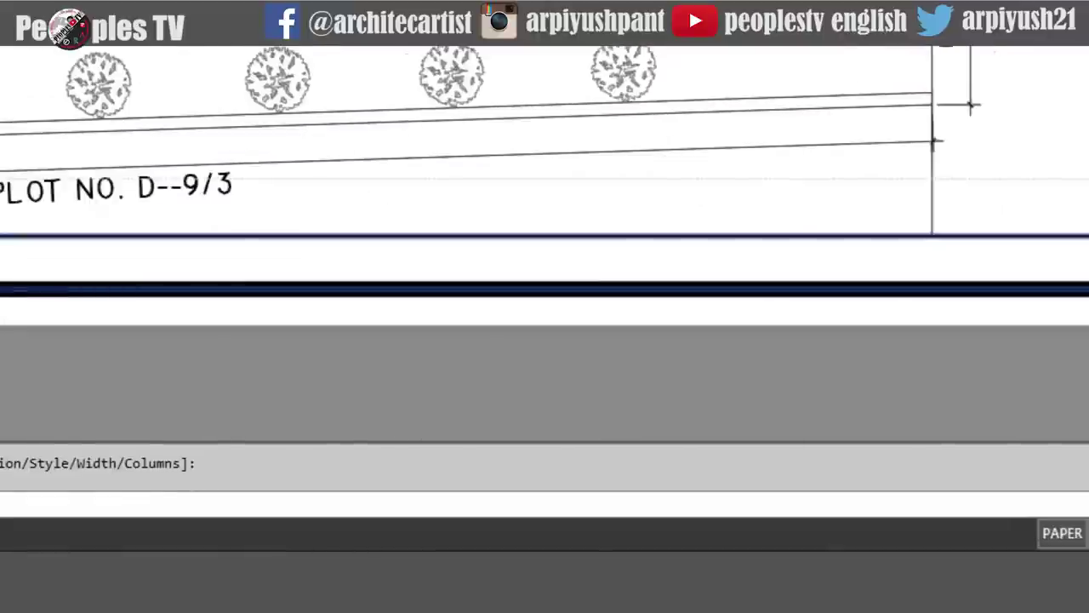
{"action": "scroll", "coordinate": [970, 105], "scroll_direction": "down", "scroll_amount": 3}
{"action": "scroll", "coordinate": [192, 236], "scroll_direction": "up", "scroll_amount": 3}
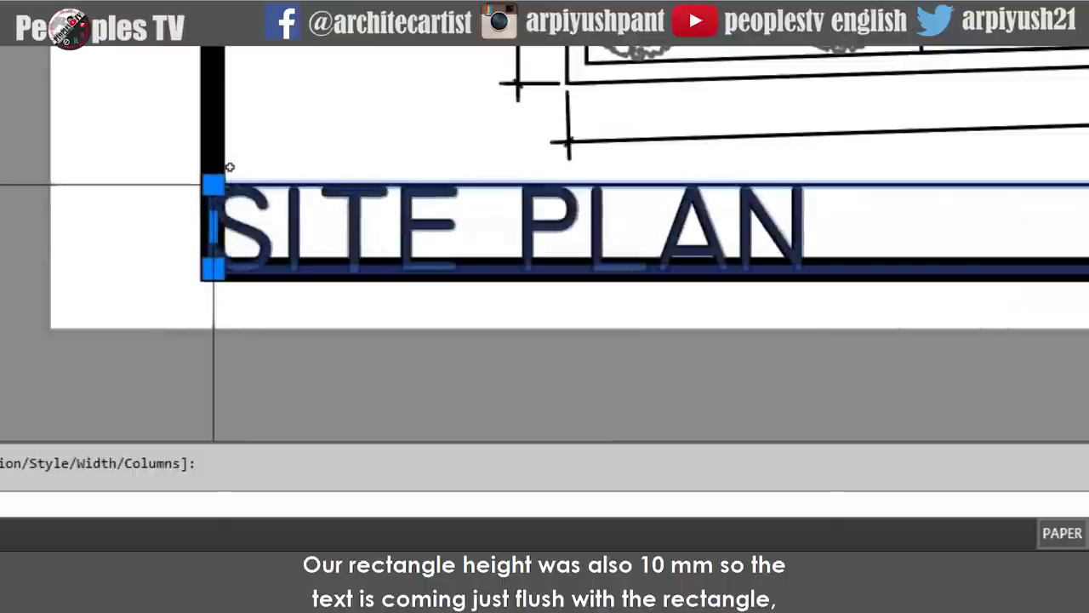
{"action": "mouse_move", "coordinate": [214, 184]}
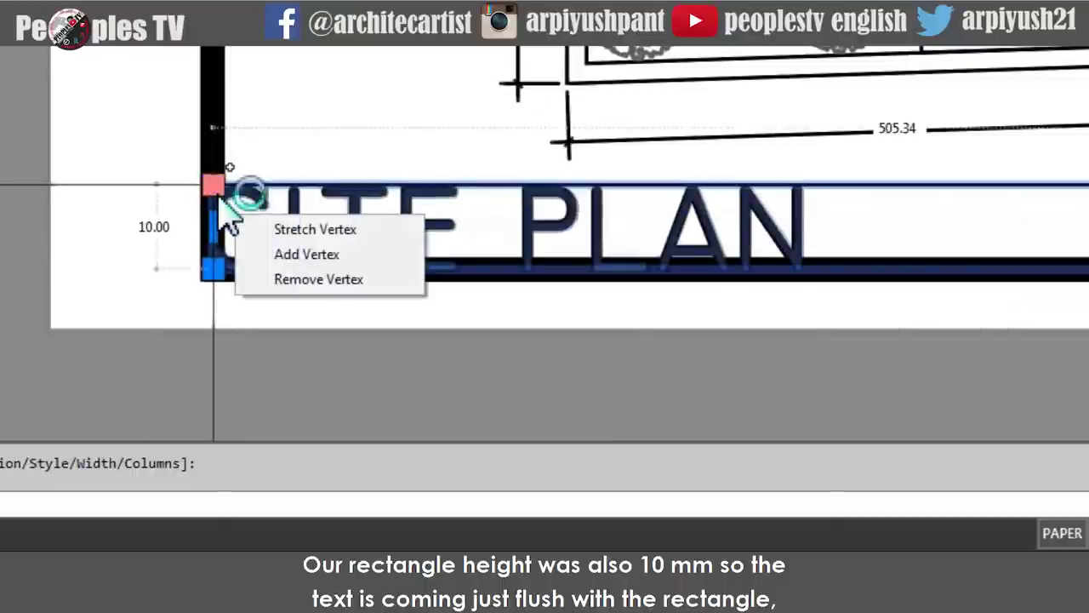
{"action": "scroll", "coordinate": [211, 239], "scroll_direction": "up", "scroll_amount": 2}
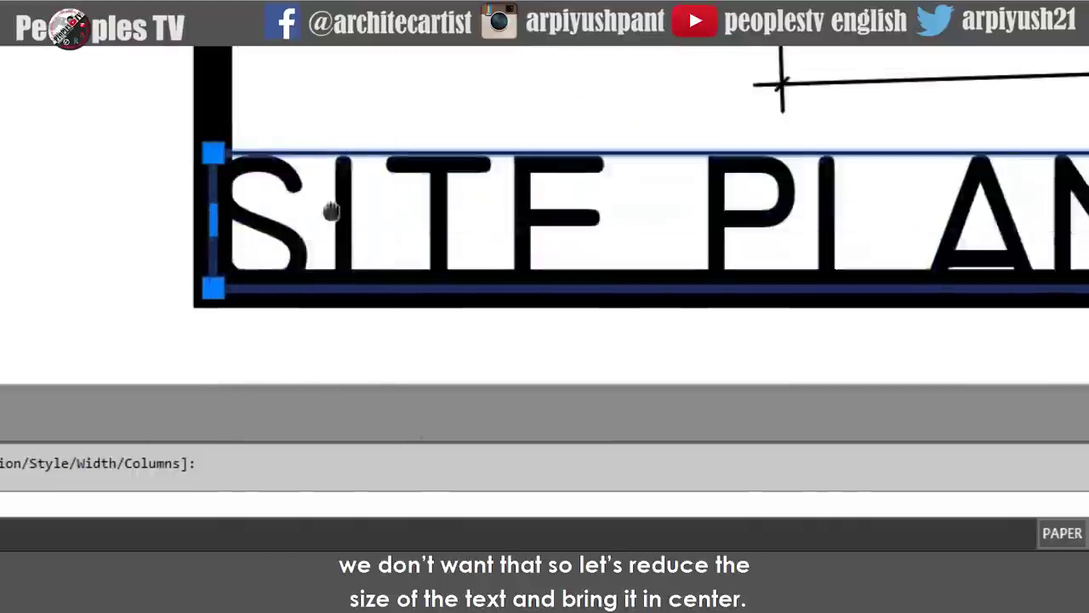
- Reduce the text height of the SITE PLAN title so it is smaller than the title rectangle
{"action": "middle_click_drag", "start_coordinate": [332, 212], "coordinate": [182, 189]}
{"action": "double_click", "coordinate": [207, 199]}
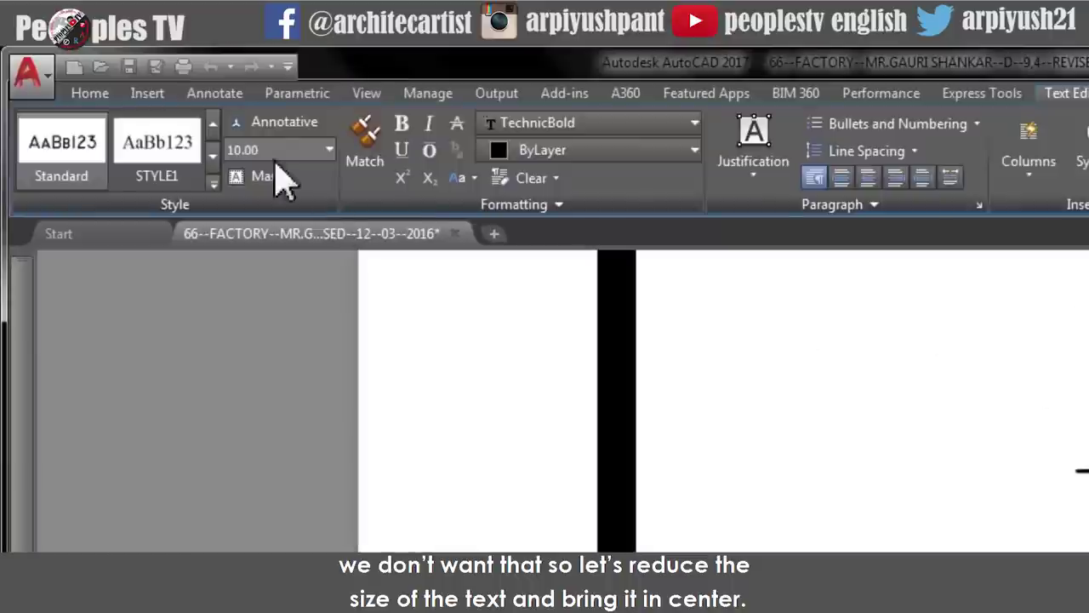
{"action": "key", "text": "Return"}
{"action": "left_click", "coordinate": [390, 409]}
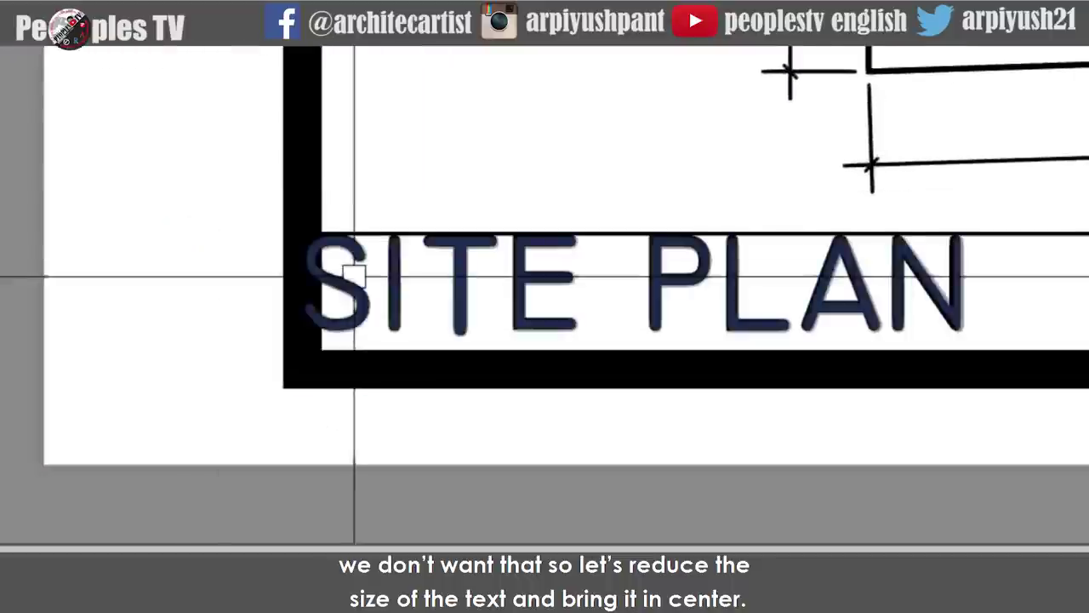
- Move the SITE PLAN text off the thick sheet border so it sits fully inside the title rectangle
{"action": "key", "text": "m"}
{"action": "key", "text": "space"}
{"action": "left_click", "coordinate": [355, 275]}
{"action": "key", "text": "space"}
{"action": "left_click", "coordinate": [107, 248]}
{"action": "left_click", "coordinate": [106, 257]}
{"action": "key", "text": "space"}
{"action": "left_click", "coordinate": [367, 268]}
{"action": "key", "text": "space"}
{"action": "left_click", "coordinate": [427, 114]}
{"action": "left_click", "coordinate": [457, 115]}
{"action": "scroll", "coordinate": [442, 170], "scroll_direction": "down", "scroll_amount": 9}
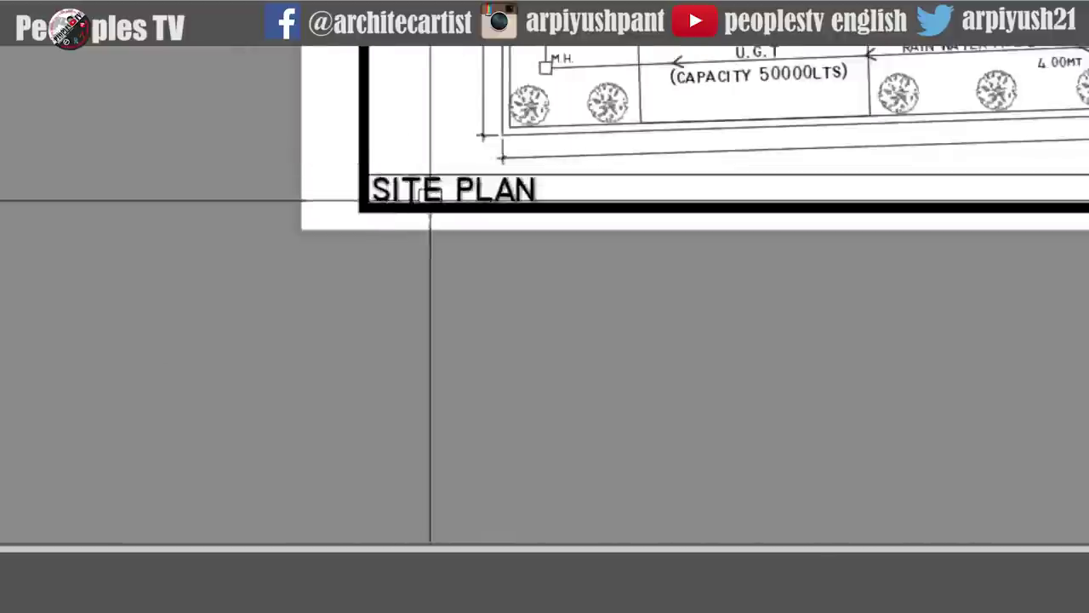
{"action": "scroll", "coordinate": [477, 243], "scroll_direction": "up", "scroll_amount": 7}
- Shift the SITE PLAN text slightly to centre it between the title rectangle's upper and lower edges
{"action": "double_click", "coordinate": [381, 239]}
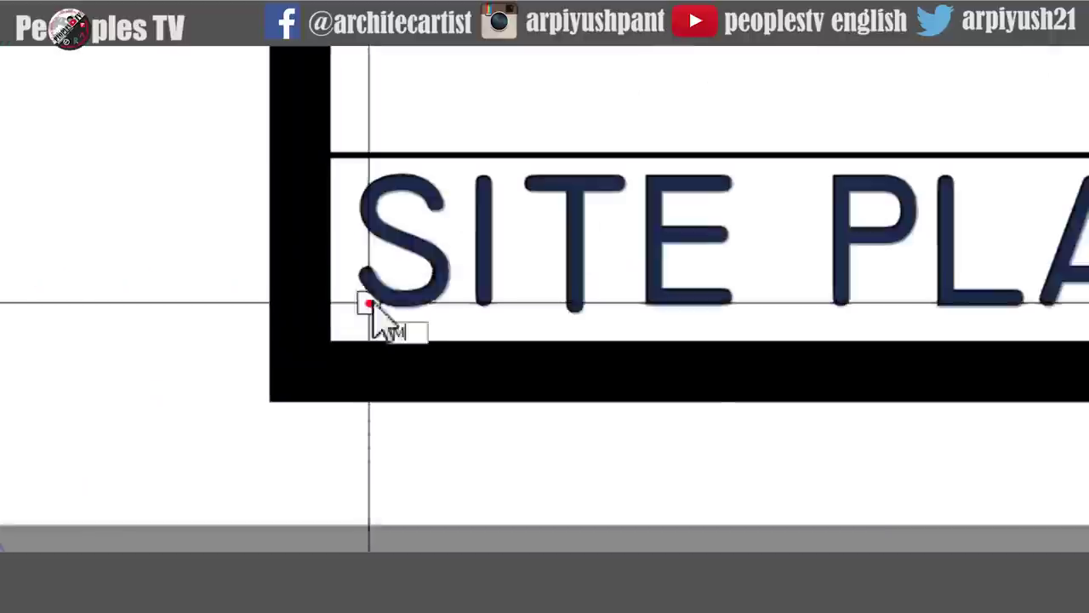
{"action": "key", "text": "space"}
{"action": "left_click", "coordinate": [119, 228]}
{"action": "left_click", "coordinate": [118, 237]}
{"action": "scroll", "coordinate": [161, 250], "scroll_direction": "down", "scroll_amount": 5}
{"action": "type", "text": "m"}
{"action": "key", "text": "space"}
{"action": "key", "text": "Escape"}
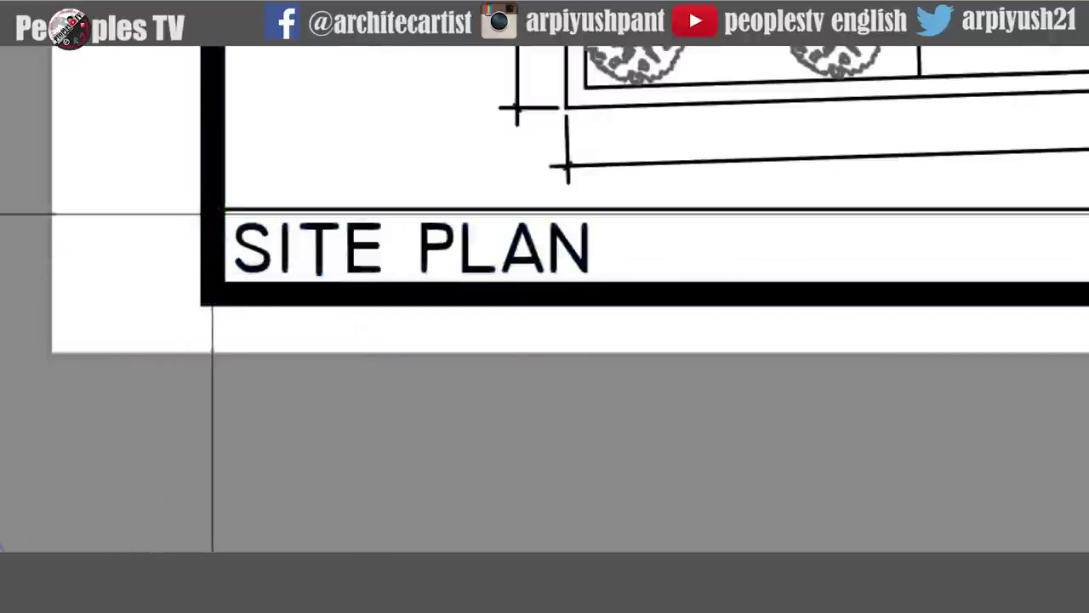
- Mirror the SITE PLAN text to the opposite end of the title rectangle about its vertical midline, keeping the original
{"action": "scroll", "coordinate": [212, 217], "scroll_direction": "down", "scroll_amount": 4}
{"action": "type", "text": "mi"}
{"action": "key", "text": "space"}
{"action": "scroll", "coordinate": [303, 242], "scroll_direction": "up", "scroll_amount": 2}
{"action": "left_click", "coordinate": [282, 229]}
{"action": "scroll", "coordinate": [282, 228], "scroll_direction": "down", "scroll_amount": 2}
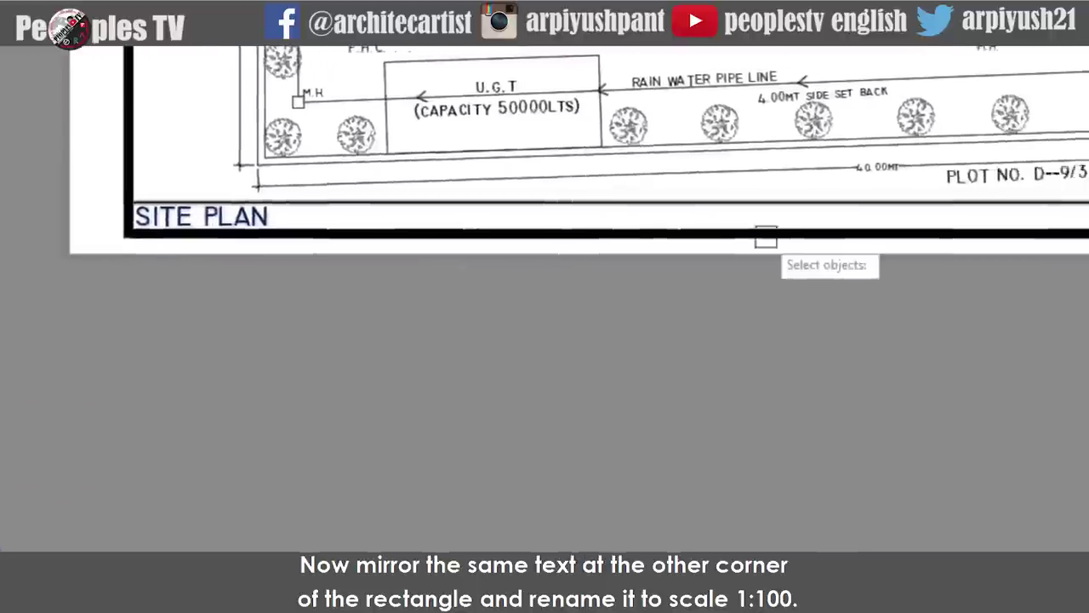
{"action": "key", "text": "space"}
{"action": "left_click", "coordinate": [801, 195]}
{"action": "left_click", "coordinate": [801, 313]}
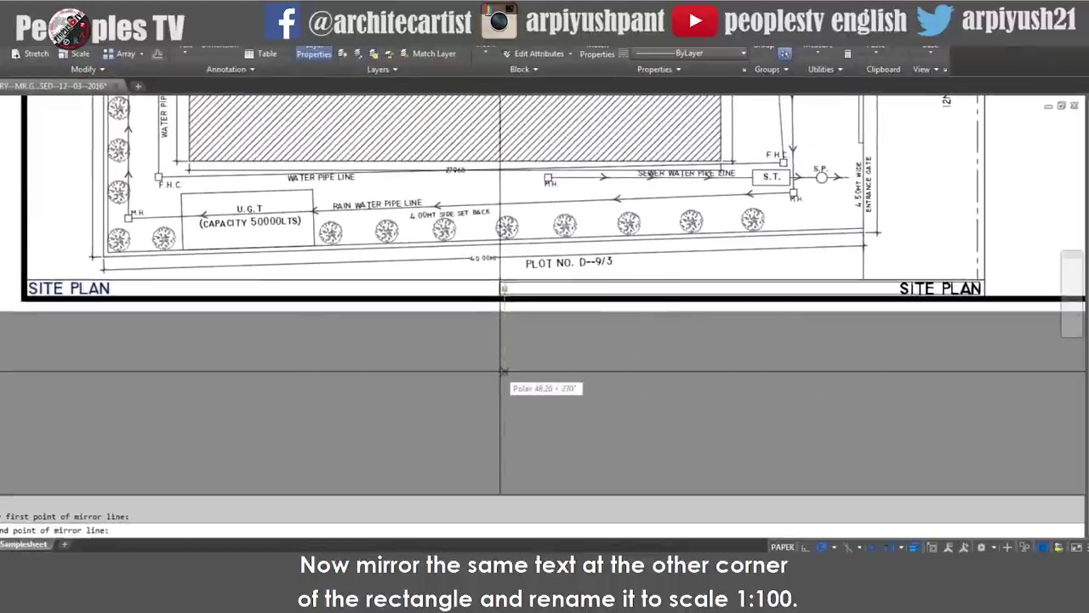
{"action": "key", "text": "Return"}
- Change the mirrored text to SCALE- 1:100 and show the whole sheet
{"action": "scroll", "coordinate": [823, 357], "scroll_direction": "up", "scroll_amount": 5}
{"action": "double_click", "coordinate": [549, 330]}
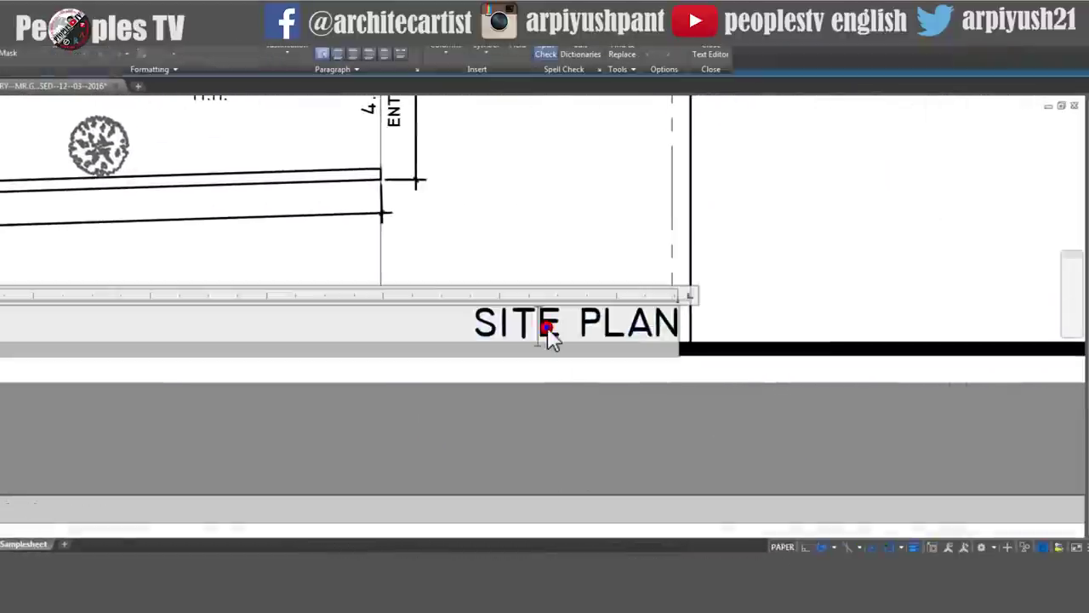
{"action": "type", "text": "SCALE -"}
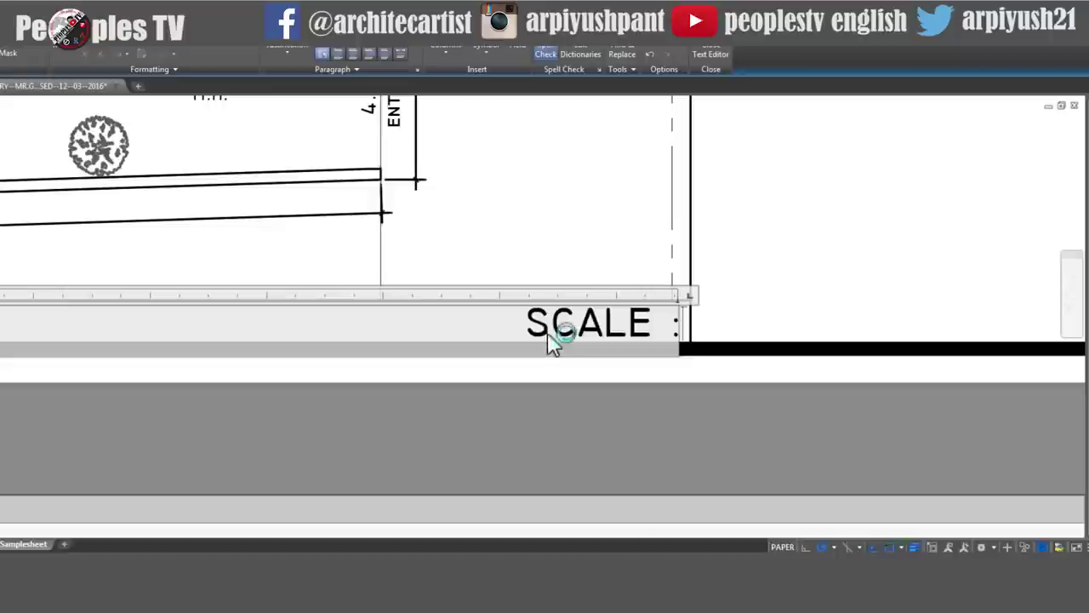
{"action": "key", "text": "BackSpace"}
{"action": "key", "text": "BackSpace"}
{"action": "type", "text": "- 1:100"}
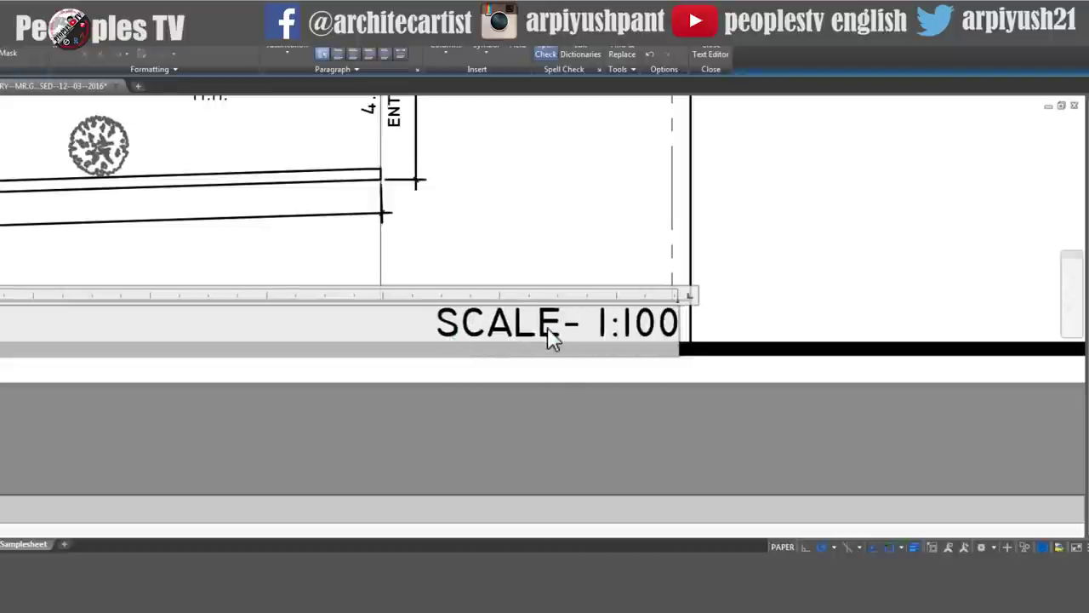
{"action": "left_click", "coordinate": [577, 395]}
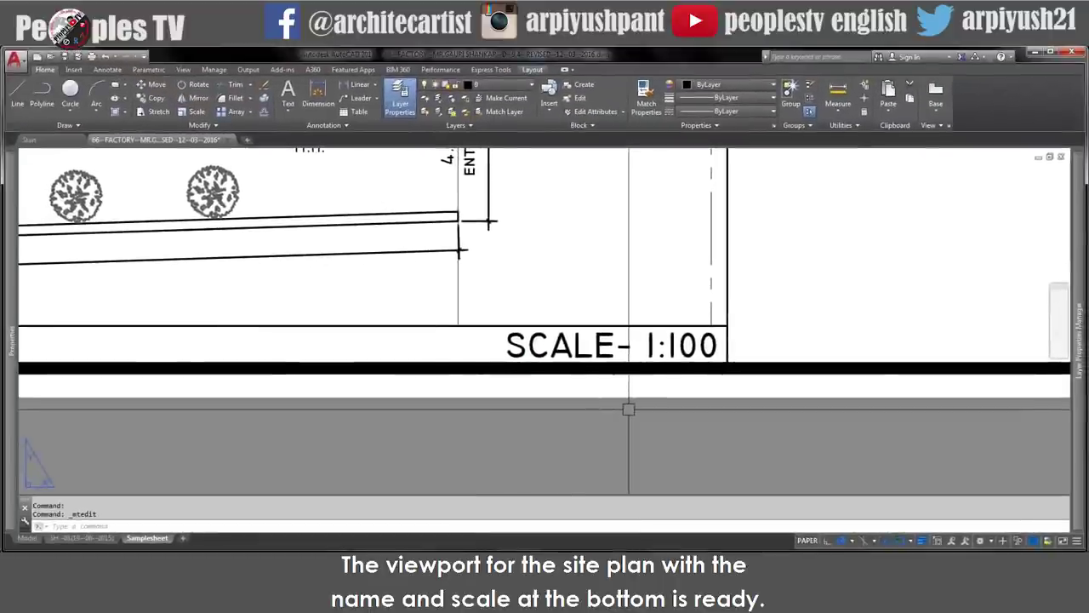
{"action": "type", "text": "z"}
{"action": "key", "text": "Return"}
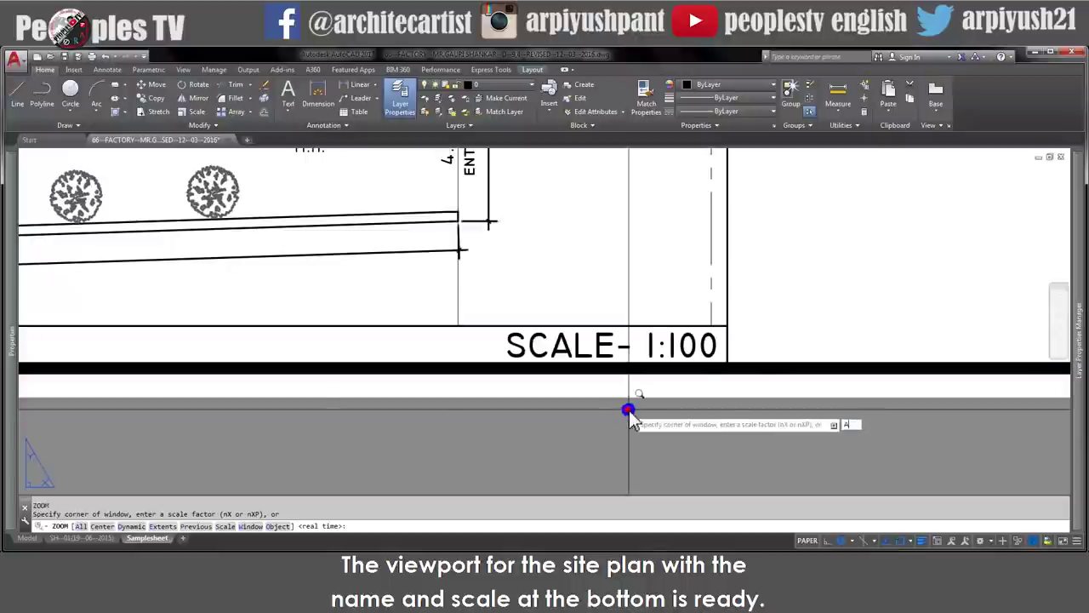
{"action": "type", "text": "a"}
{"action": "key", "text": "Return"}
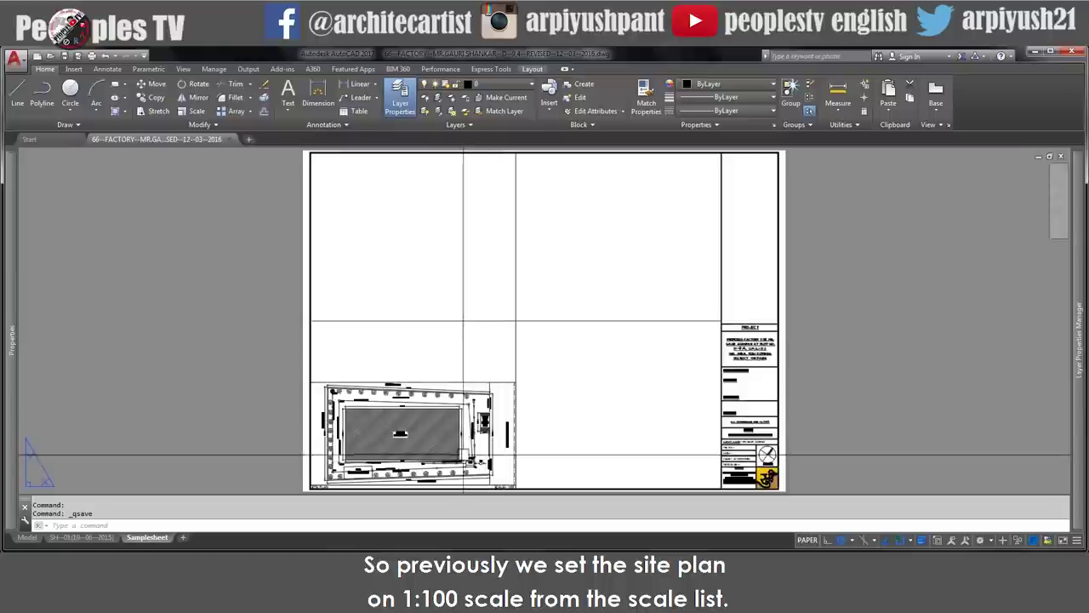
- Activate the site plan viewport and unlock it so its scale list can be opened
{"action": "scroll", "coordinate": [465, 455], "scroll_direction": "up", "scroll_amount": 4}
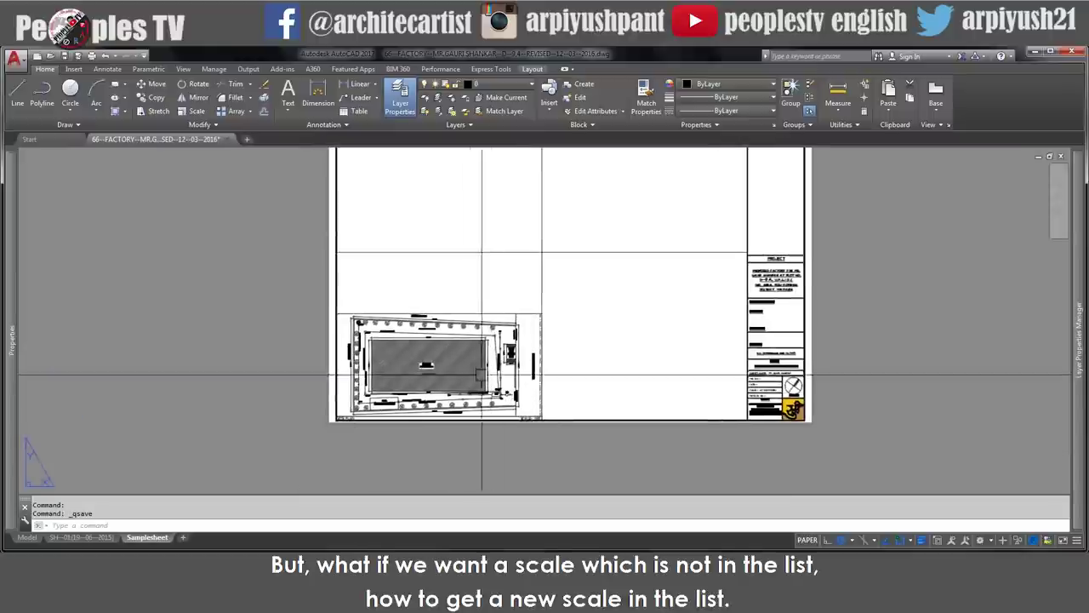
{"action": "middle_click_drag", "start_coordinate": [464, 375], "coordinate": [551, 348]}
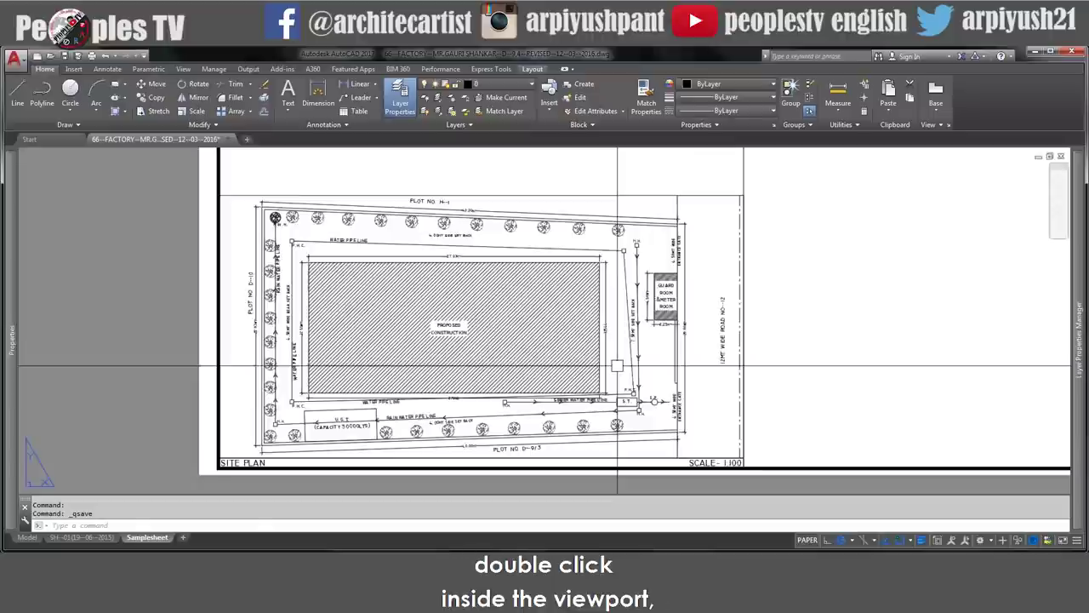
{"action": "double_click", "coordinate": [617, 366]}
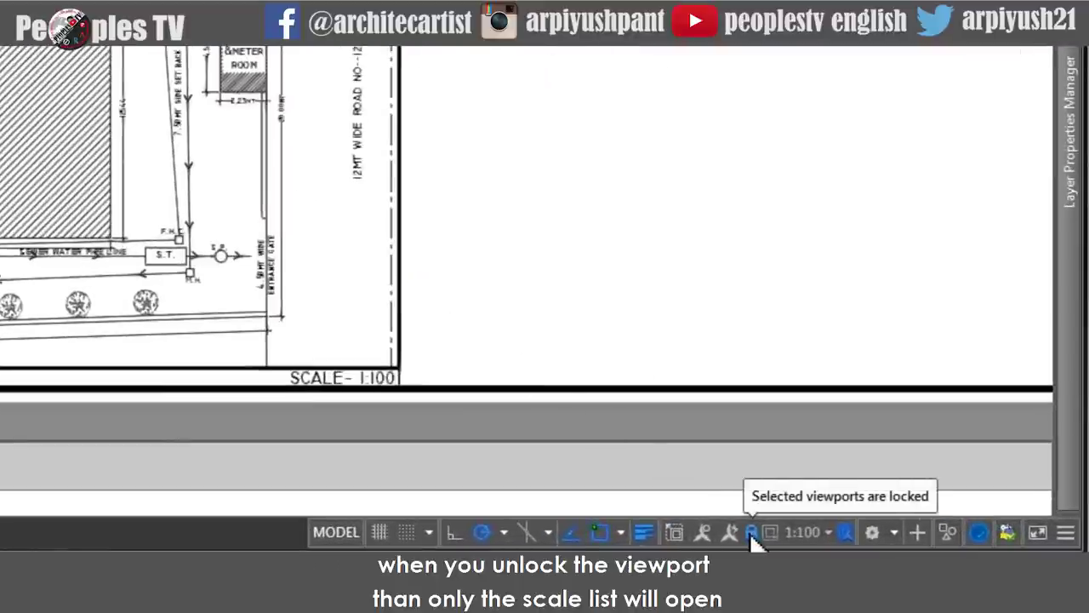
{"action": "left_click", "coordinate": [752, 533]}
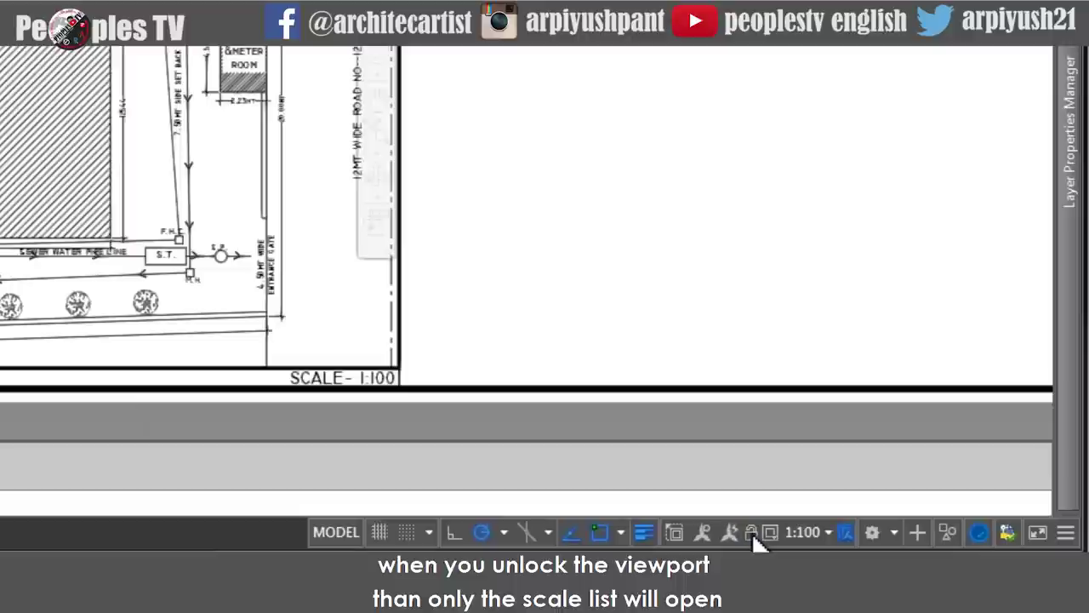
{"action": "left_click", "coordinate": [751, 532]}
{"action": "left_click", "coordinate": [807, 533]}
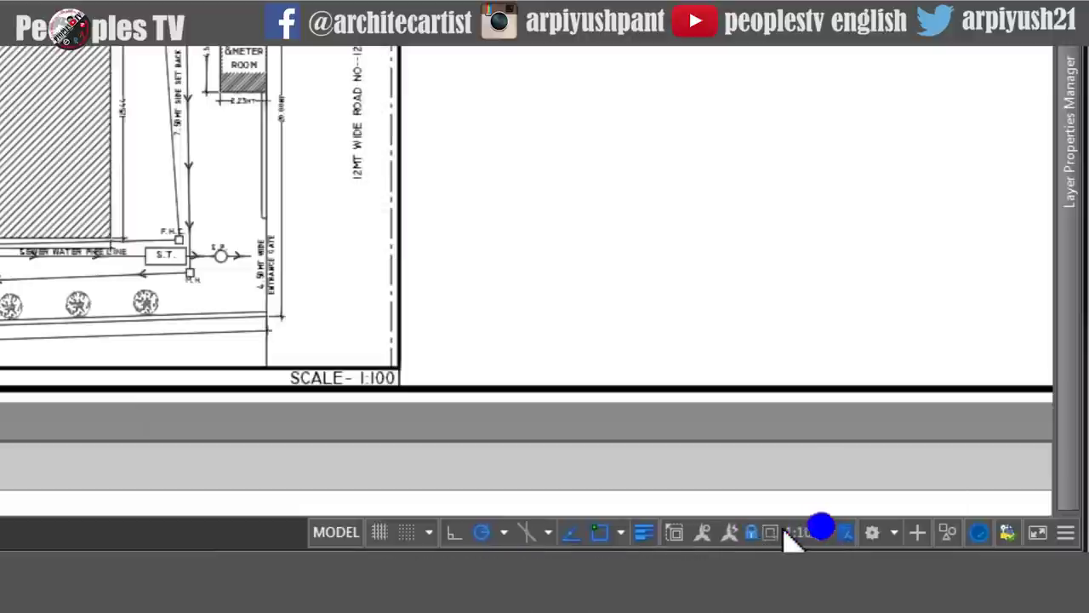
{"action": "left_click", "coordinate": [754, 531]}
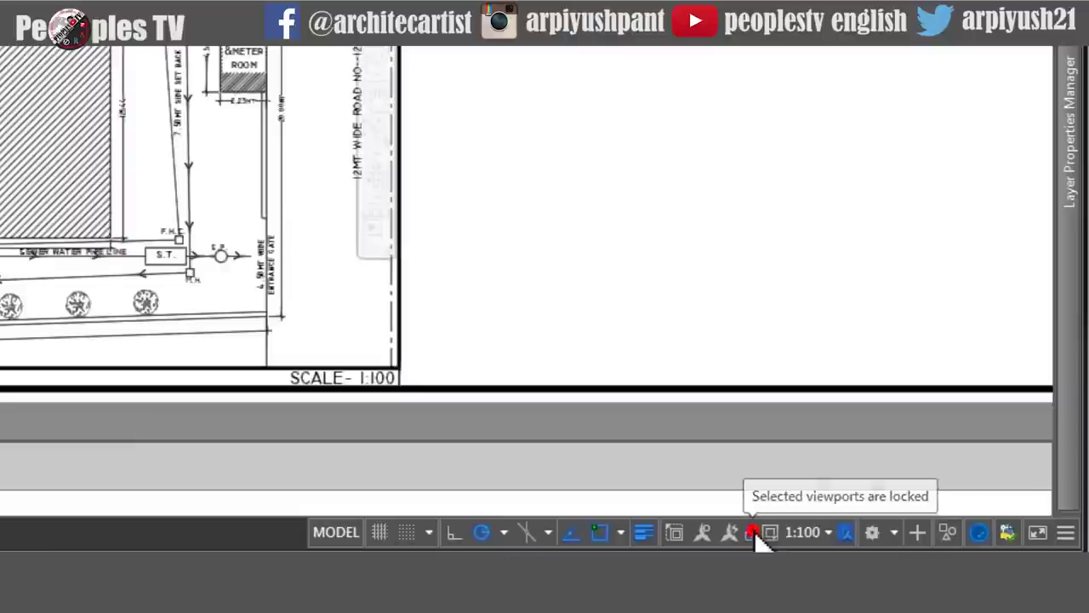
- Open the custom scale editor from the viewport scale list and review the existing drawing scales
{"action": "left_click", "coordinate": [808, 532]}
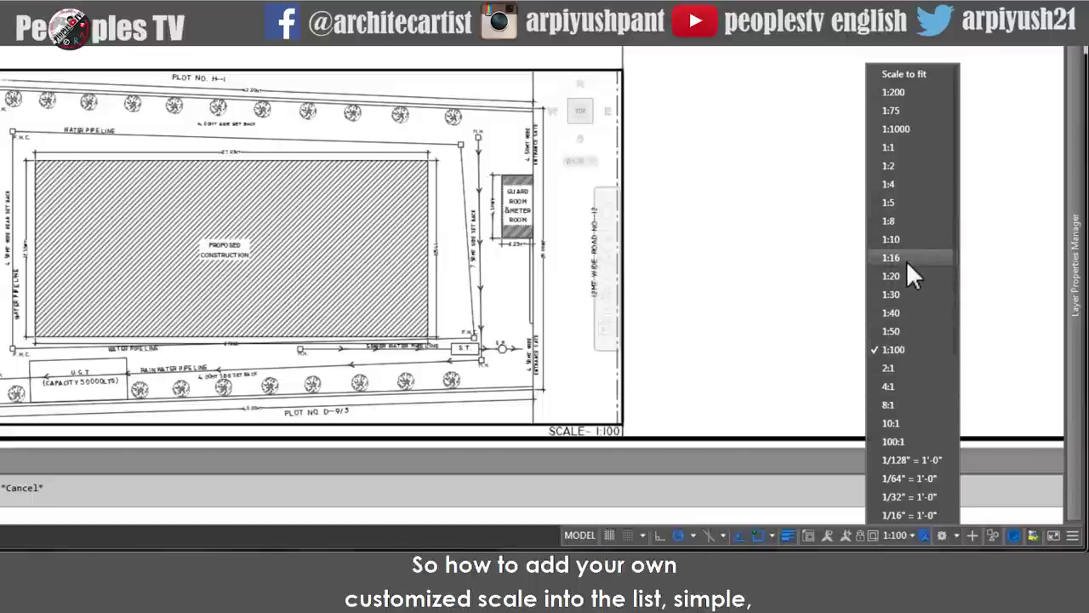
{"action": "scroll", "coordinate": [908, 264], "scroll_direction": "down", "scroll_amount": 3}
{"action": "scroll", "coordinate": [907, 260], "scroll_direction": "down", "scroll_amount": 3}
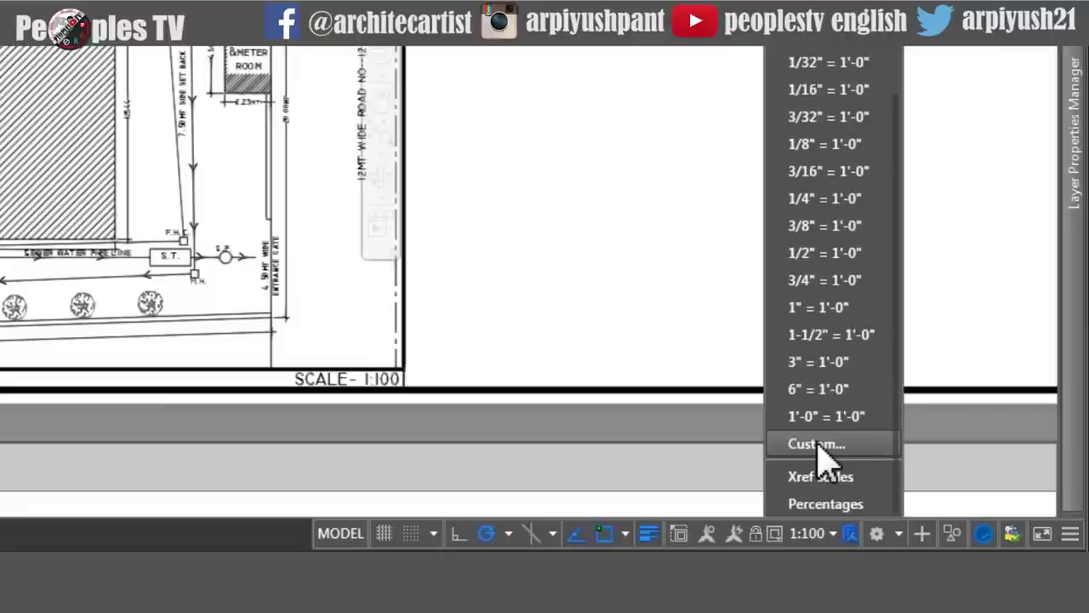
{"action": "left_click", "coordinate": [817, 444]}
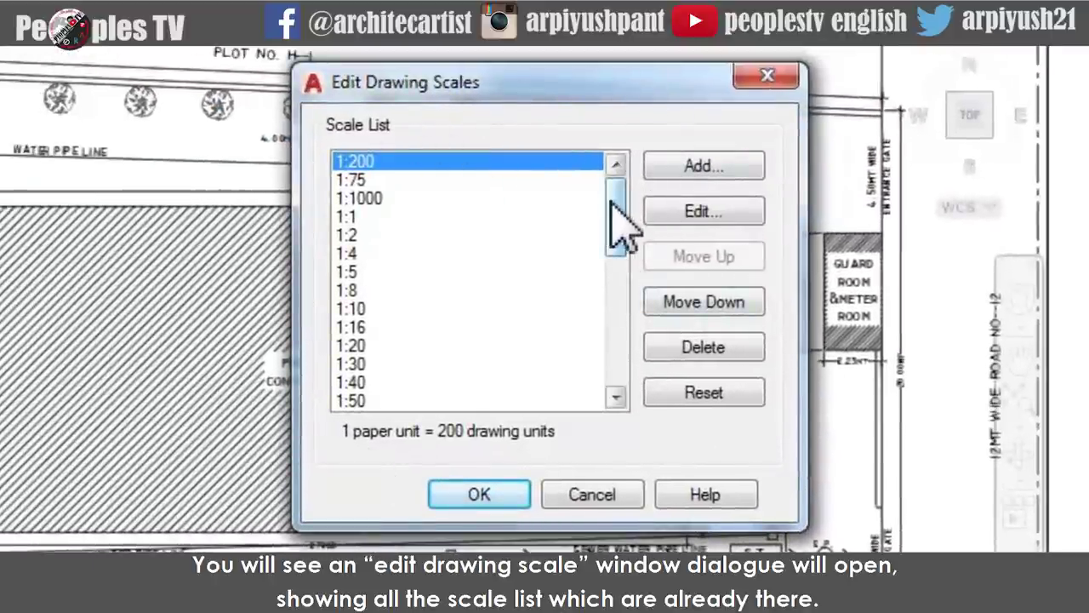
{"action": "left_click_drag", "start_coordinate": [615, 215], "coordinate": [649, 223]}
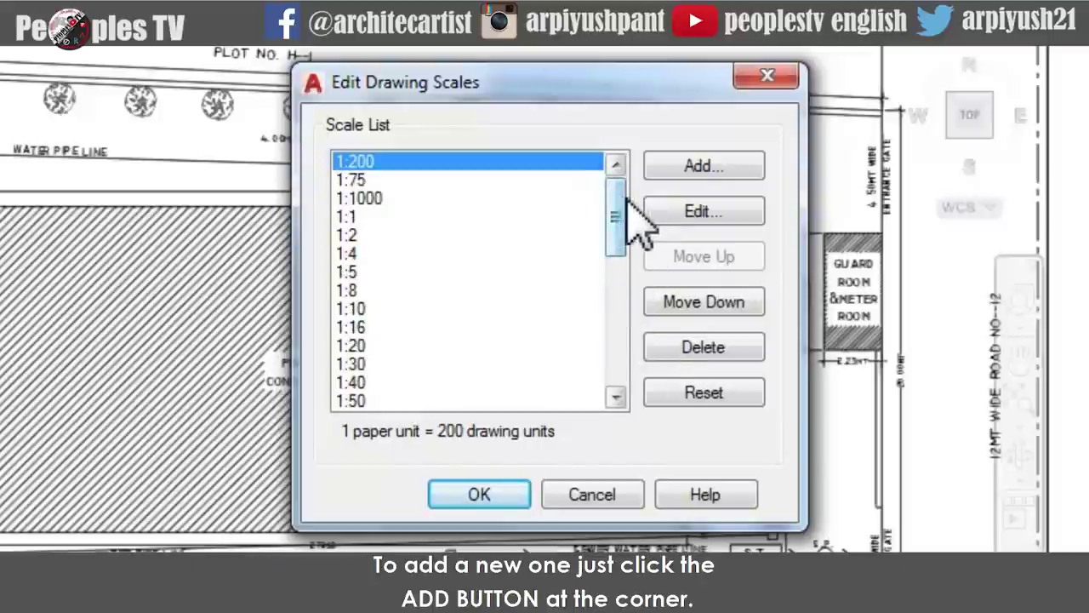
- Define a new drawing scale named 1 :25 with 1 paper unit equal to 25 drawing units
{"action": "left_click", "coordinate": [703, 166]}
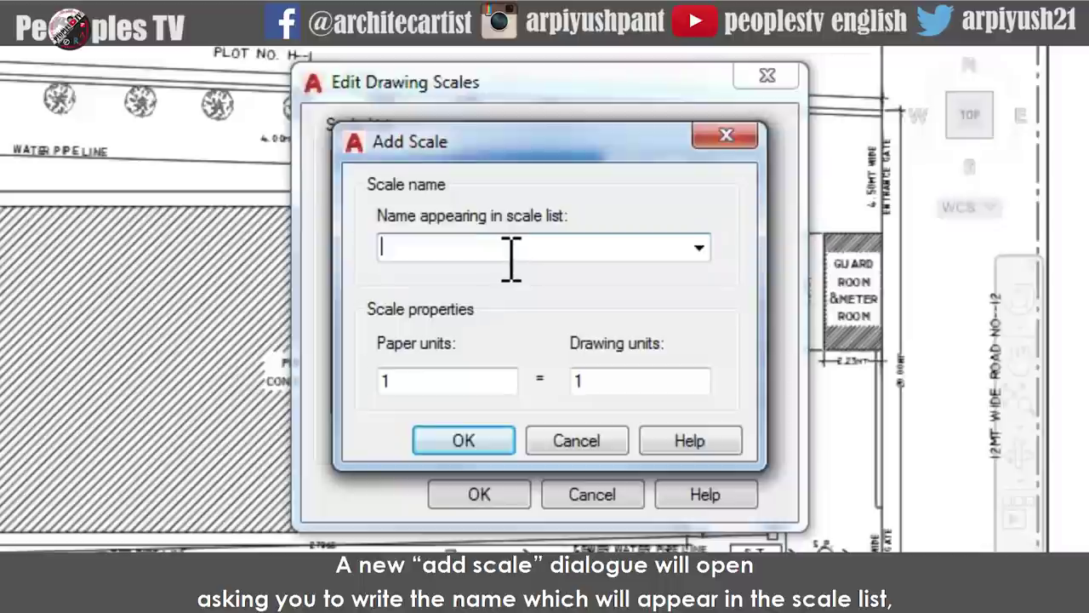
{"action": "left_click", "coordinate": [410, 246]}
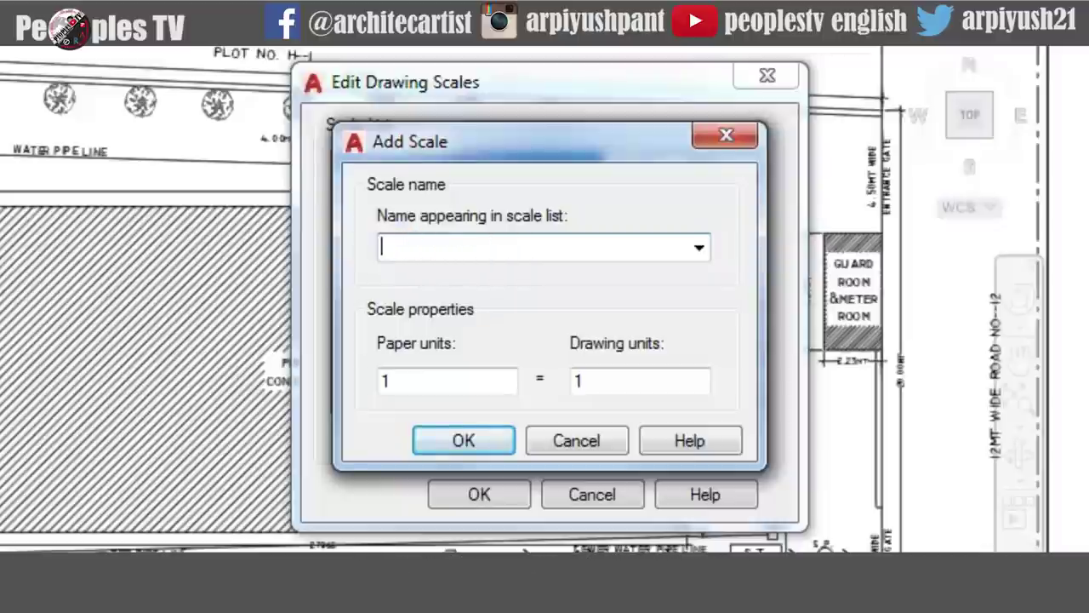
{"action": "type", "text": "1"}
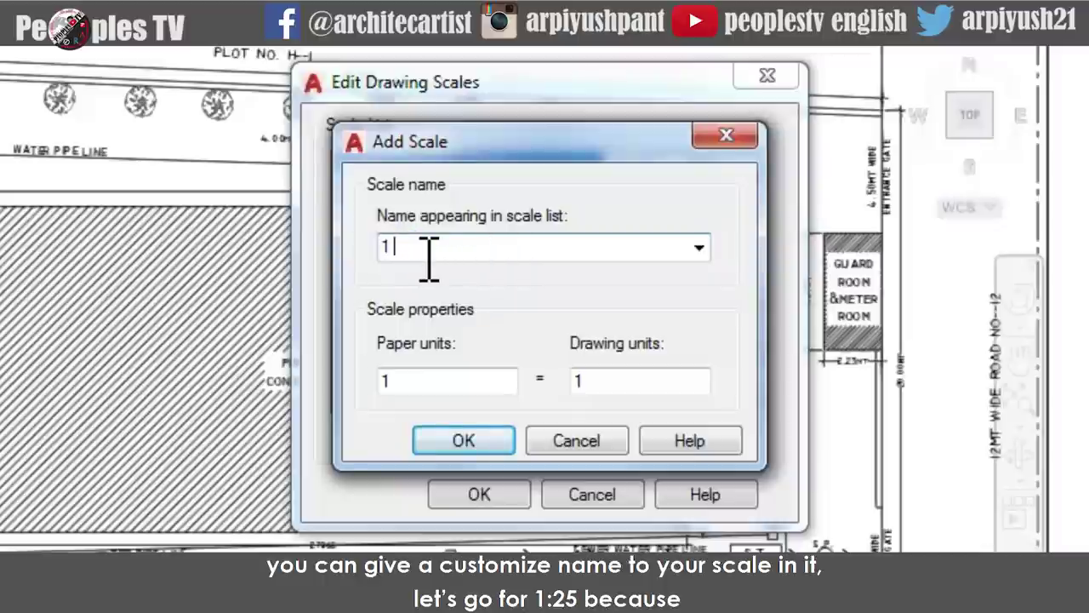
{"action": "type", "text": " :25"}
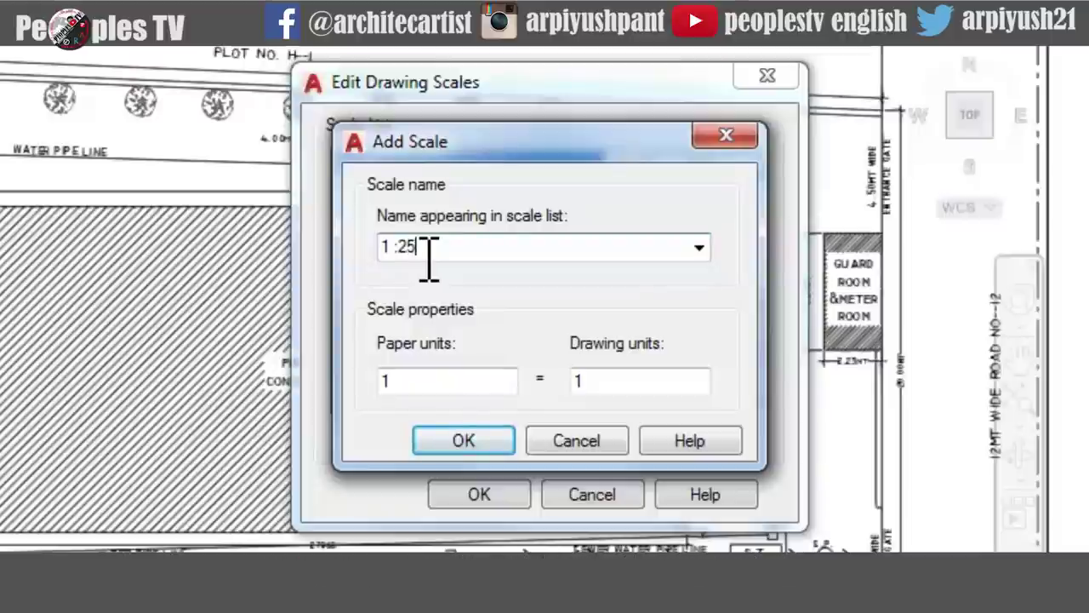
{"action": "left_click", "coordinate": [411, 246]}
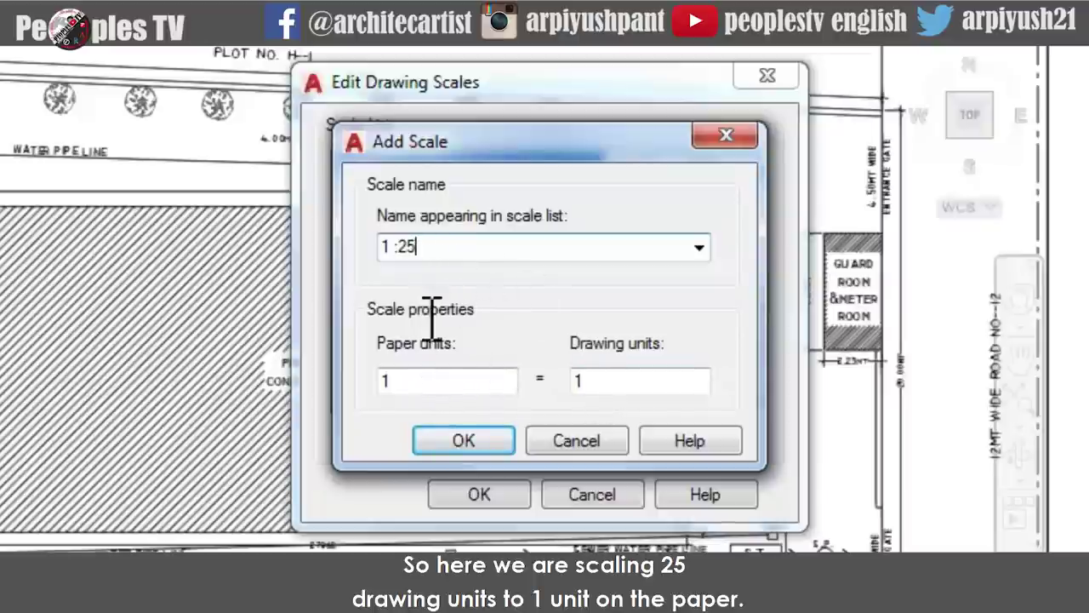
{"action": "left_click", "coordinate": [584, 380]}
{"action": "type", "text": "25"}
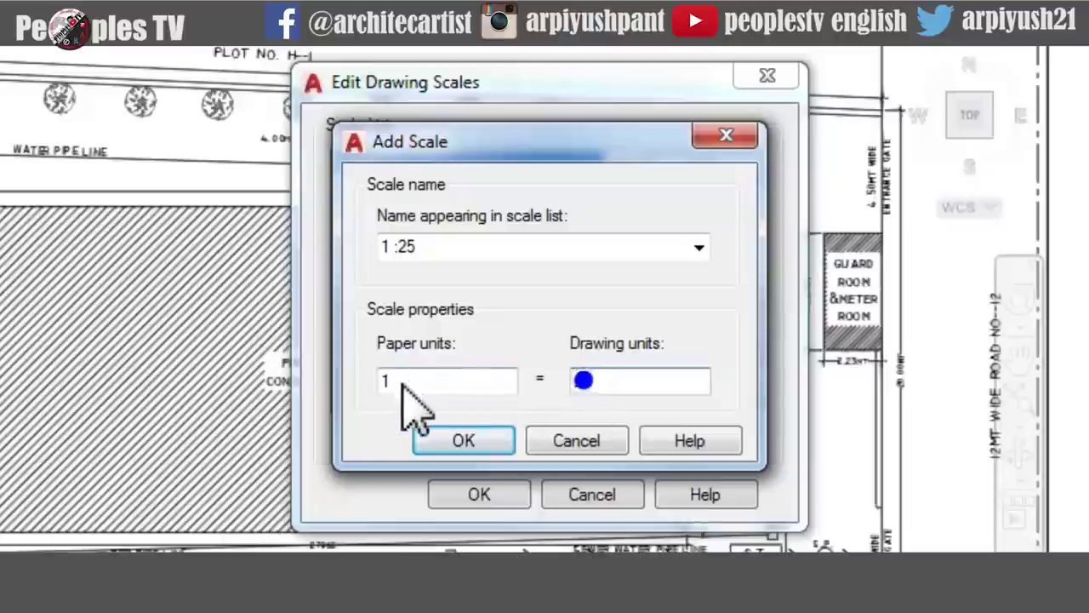
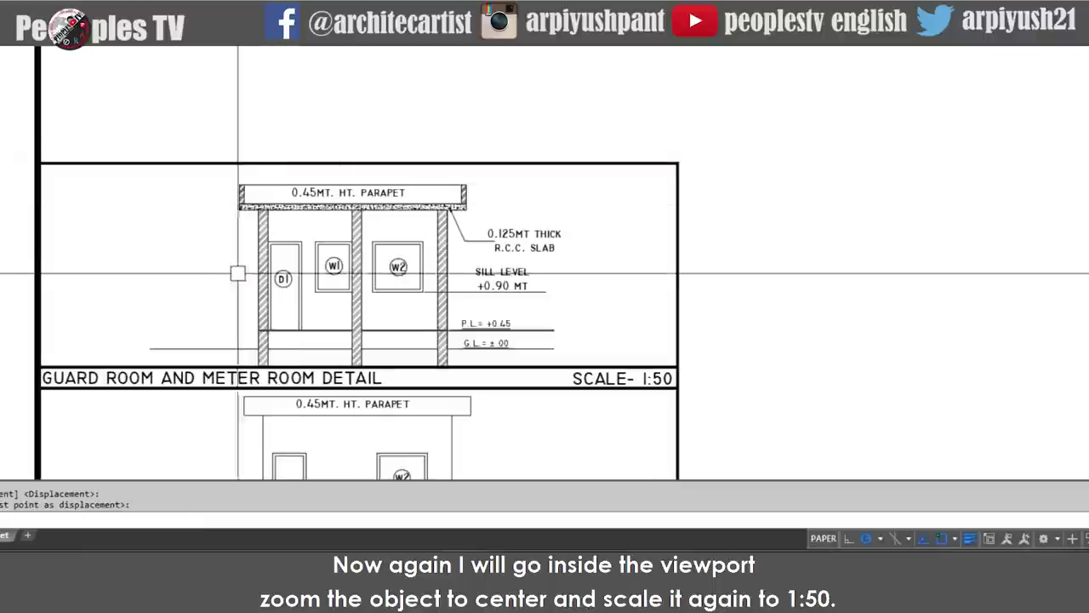
- Inside the uppermost guard room viewport, zoom to the section drawing to centre it and scale the view to 1/50XP
{"action": "left_click", "coordinate": [968, 536]}
{"action": "scroll", "coordinate": [290, 232], "scroll_direction": "down", "scroll_amount": 2}
{"action": "type", "text": "z"}
{"action": "key", "text": "Return"}
{"action": "type", "text": "o"}
{"action": "key", "text": "Return"}
{"action": "left_click", "coordinate": [223, 198]}
{"action": "left_click", "coordinate": [423, 269]}
{"action": "type", "text": "z"}
{"action": "key", "text": "Return"}
{"action": "type", "text": "1/5"}
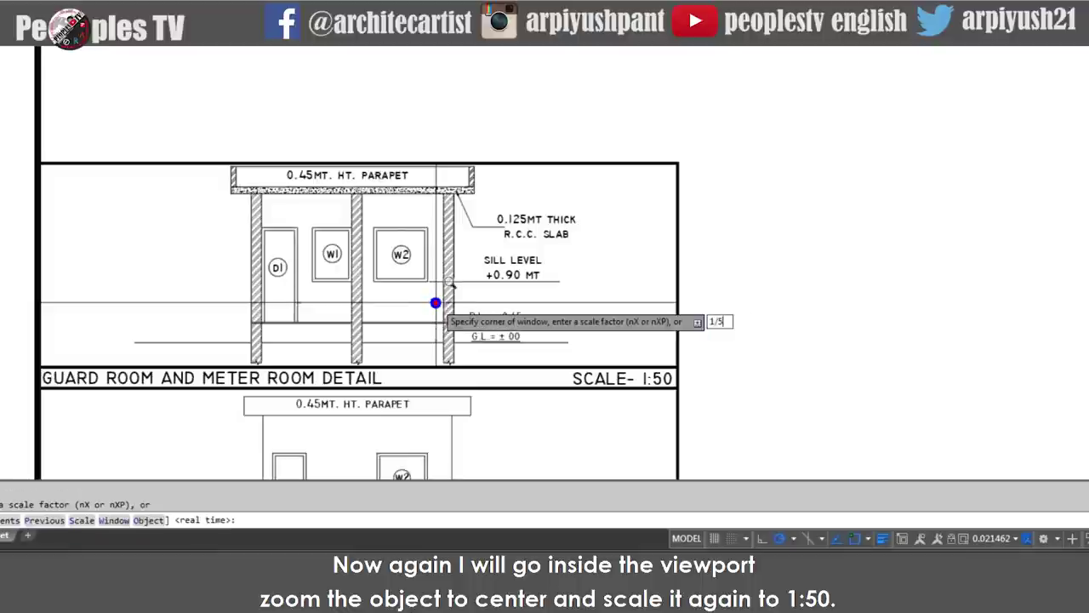
{"action": "type", "text": "0XP"}
{"action": "key", "text": "Return"}
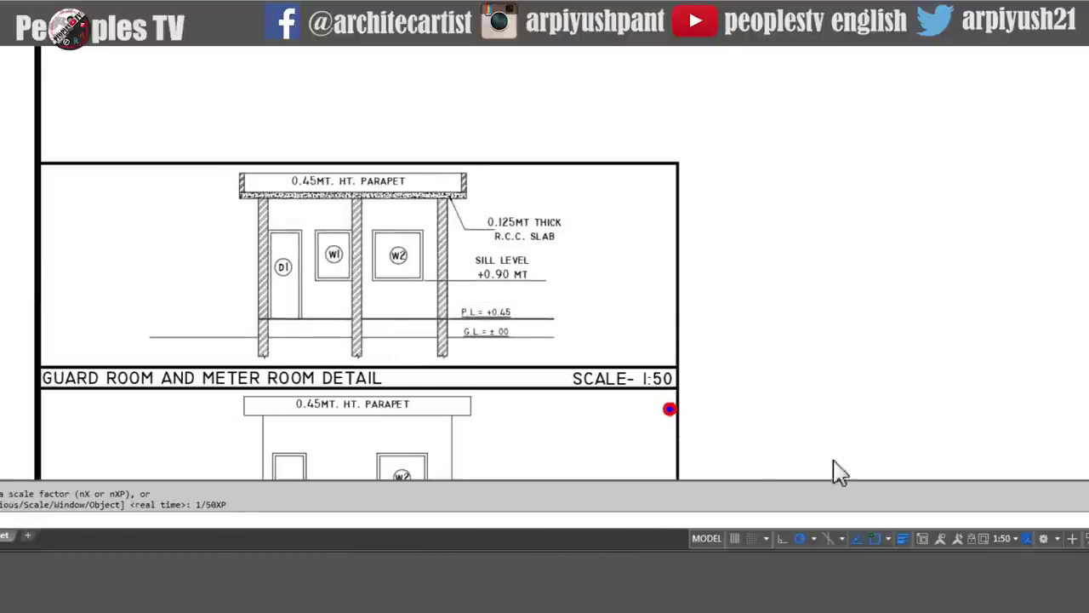
- Return to paper space, show the whole sheet and save the drawing
{"action": "double_click", "coordinate": [803, 333]}
{"action": "type", "text": "z"}
{"action": "key", "text": "Return"}
{"action": "type", "text": "a"}
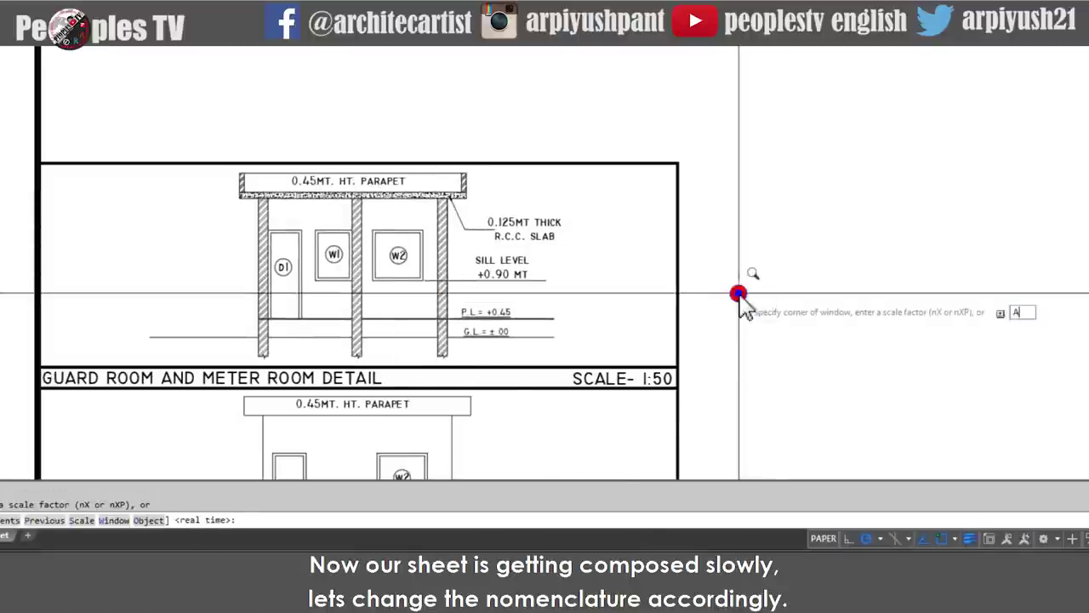
{"action": "key", "text": "Return"}
{"action": "key", "text": "ctrl+s"}
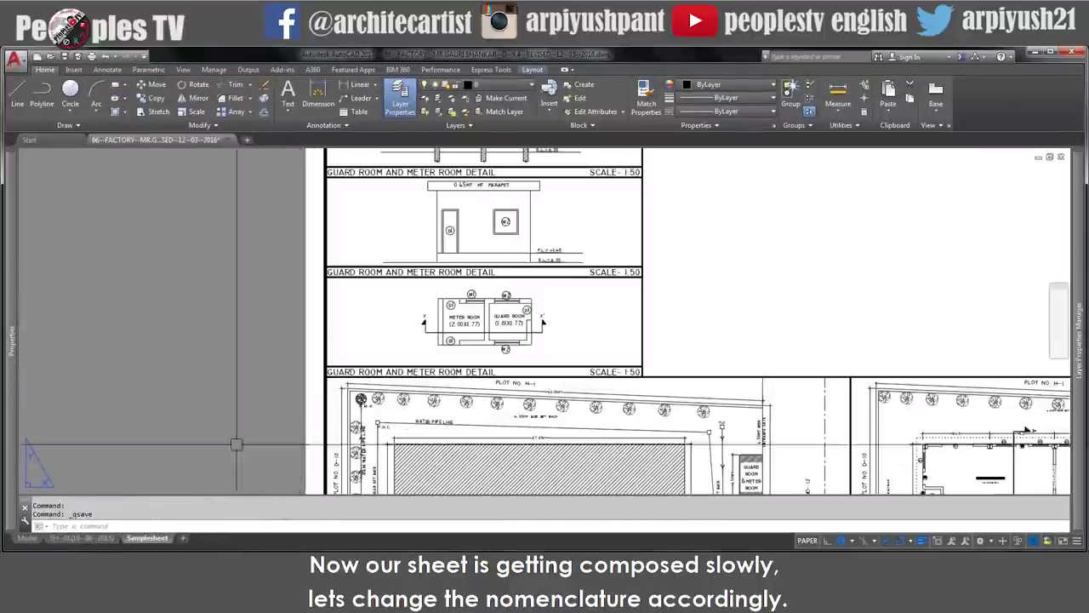
{"action": "left_click", "coordinate": [103, 537]}
{"action": "scroll", "coordinate": [595, 358], "scroll_direction": "down", "scroll_amount": 1}
{"action": "middle_click_drag", "start_coordinate": [396, 207], "coordinate": [438, 365]}
{"action": "middle_click_drag", "start_coordinate": [343, 214], "coordinate": [357, 336]}
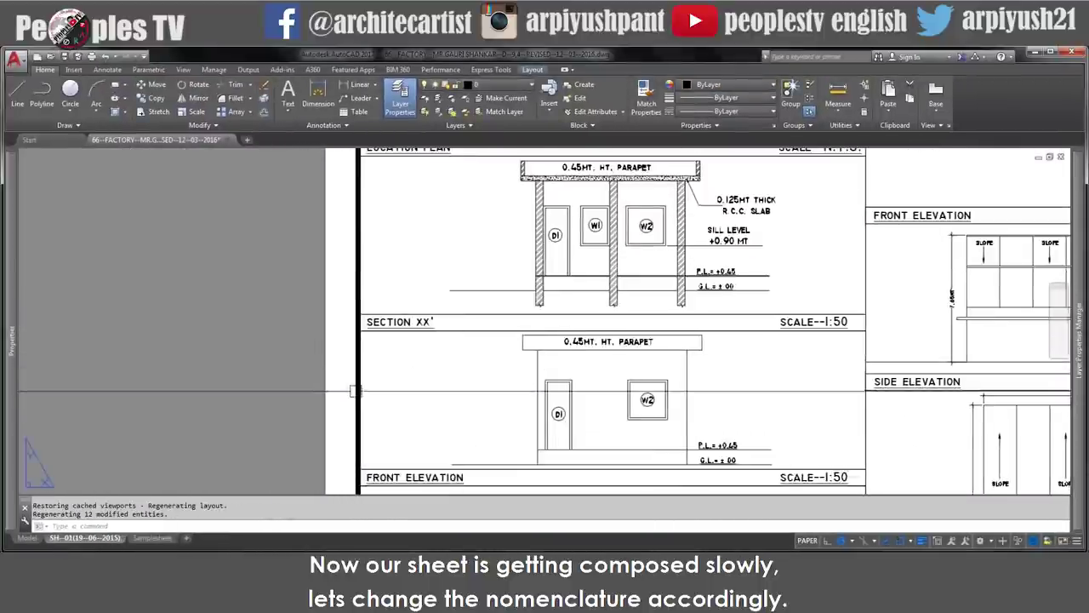
- Return to the Samplesheet layout and delete part of the title text below the guard room and meter room plan
{"action": "left_click", "coordinate": [152, 538]}
{"action": "scroll", "coordinate": [371, 384], "scroll_direction": "up", "scroll_amount": 2}
{"action": "double_click", "coordinate": [396, 375]}
{"action": "left_click_drag", "start_coordinate": [407, 374], "coordinate": [365, 389]}
{"action": "key", "text": "Delete"}
{"action": "left_click", "coordinate": [387, 289]}
- Rename the title below the guard room elevation as FRONT ELEVATION
{"action": "middle_click_drag", "start_coordinate": [384, 231], "coordinate": [419, 382]}
{"action": "double_click", "coordinate": [421, 372]}
{"action": "key", "text": "ctrl+a"}
{"action": "type", "text": "FRONT "}
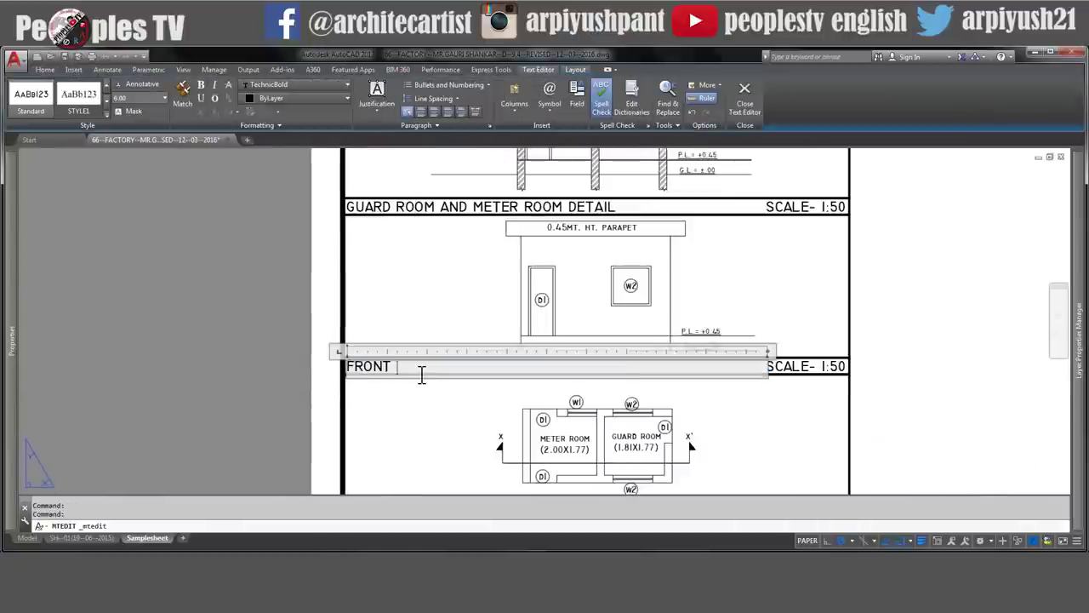
{"action": "type", "text": "ON"}
{"action": "left_click", "coordinate": [457, 311]}
- Rename the title below the guard room section as SECTION XX'
{"action": "scroll", "coordinate": [439, 208], "scroll_direction": "up", "scroll_amount": 1}
{"action": "middle_click_drag", "start_coordinate": [439, 208], "coordinate": [460, 306]}
{"action": "double_click", "coordinate": [463, 308]}
{"action": "key", "text": "ctrl+a"}
{"action": "type", "text": "SECTION X"}
{"action": "left_click", "coordinate": [211, 316]}
{"action": "scroll", "coordinate": [425, 309], "scroll_direction": "down", "scroll_amount": 1}
{"action": "middle_click_drag", "start_coordinate": [428, 309], "coordinate": [396, 384]}
{"action": "scroll", "coordinate": [396, 383], "scroll_direction": "up", "scroll_amount": 2}
{"action": "double_click", "coordinate": [396, 395]}
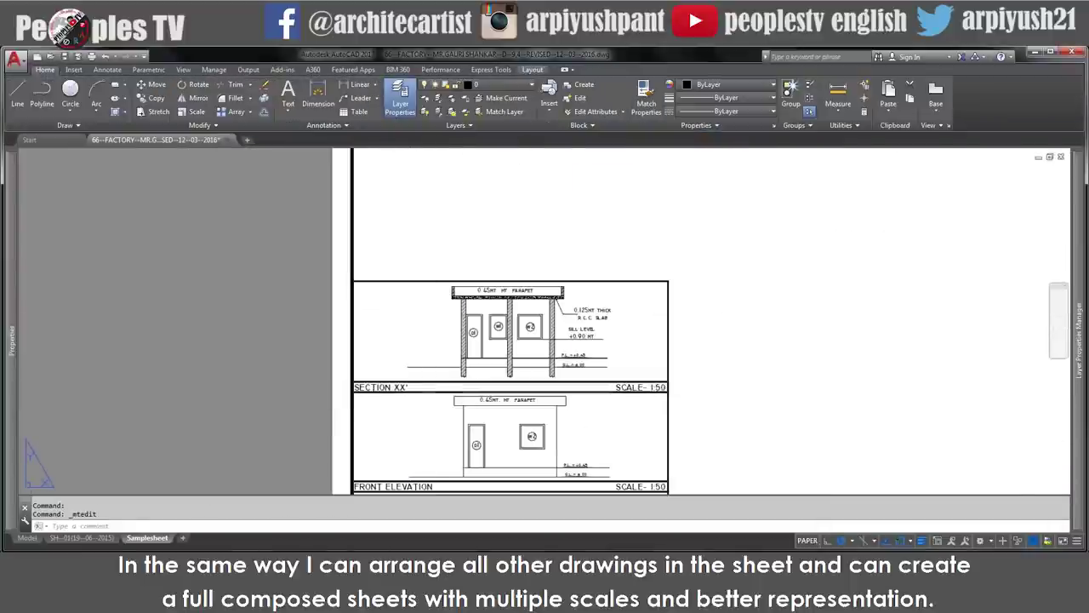
{"action": "type", "text": "z"}
{"action": "key", "text": "Return"}
{"action": "type", "text": "a"}
{"action": "key", "text": "Return"}
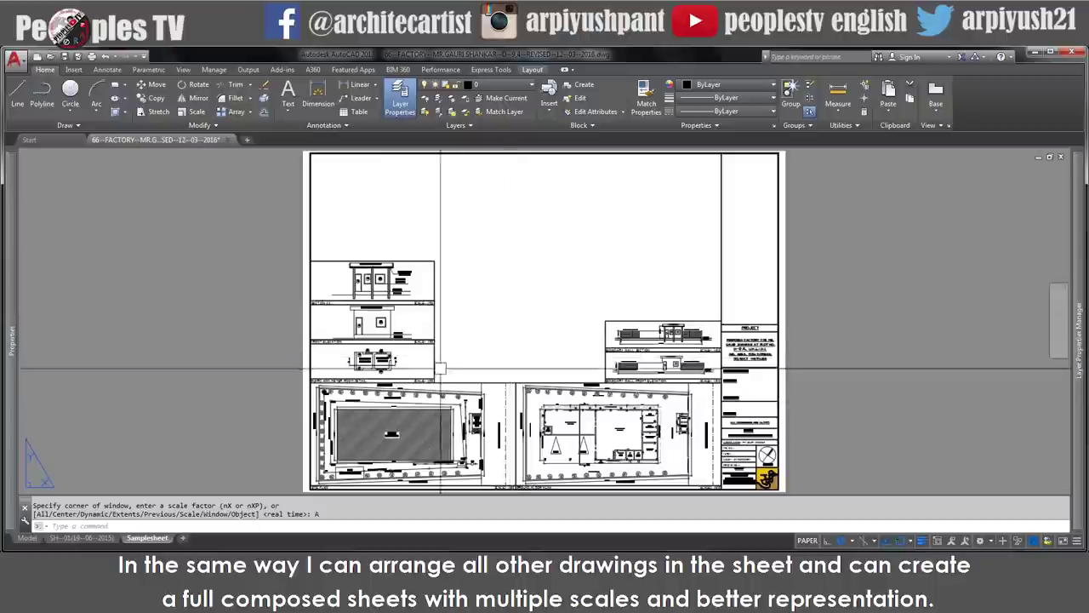
{"action": "left_click", "coordinate": [110, 537]}
{"action": "type", "text": "z"}
{"action": "key", "text": "Return"}
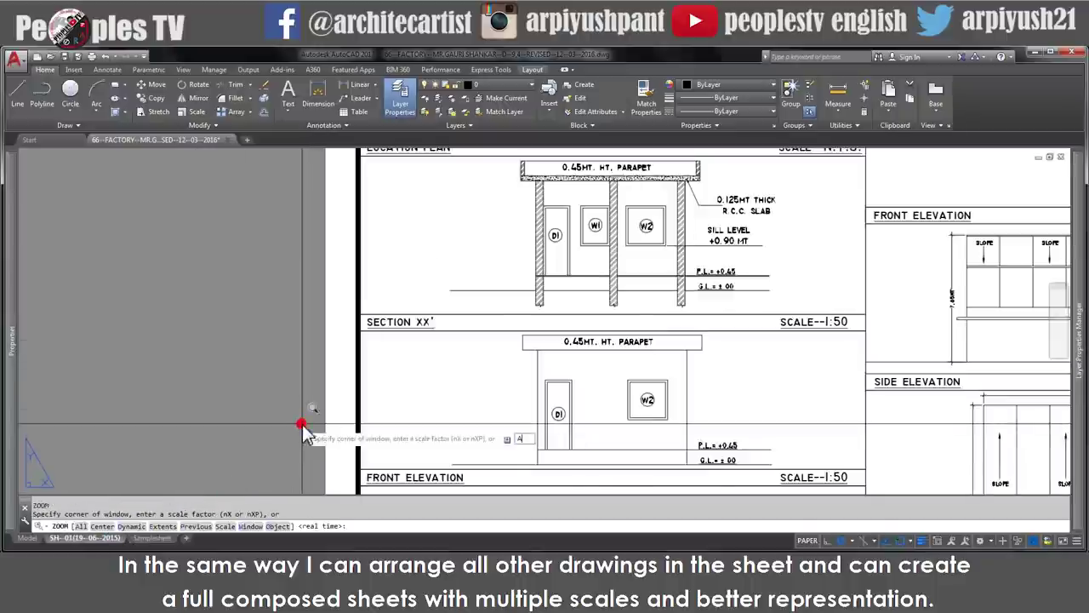
{"action": "type", "text": "a"}
{"action": "key", "text": "Return"}
{"action": "key", "text": "ctrl+s"}
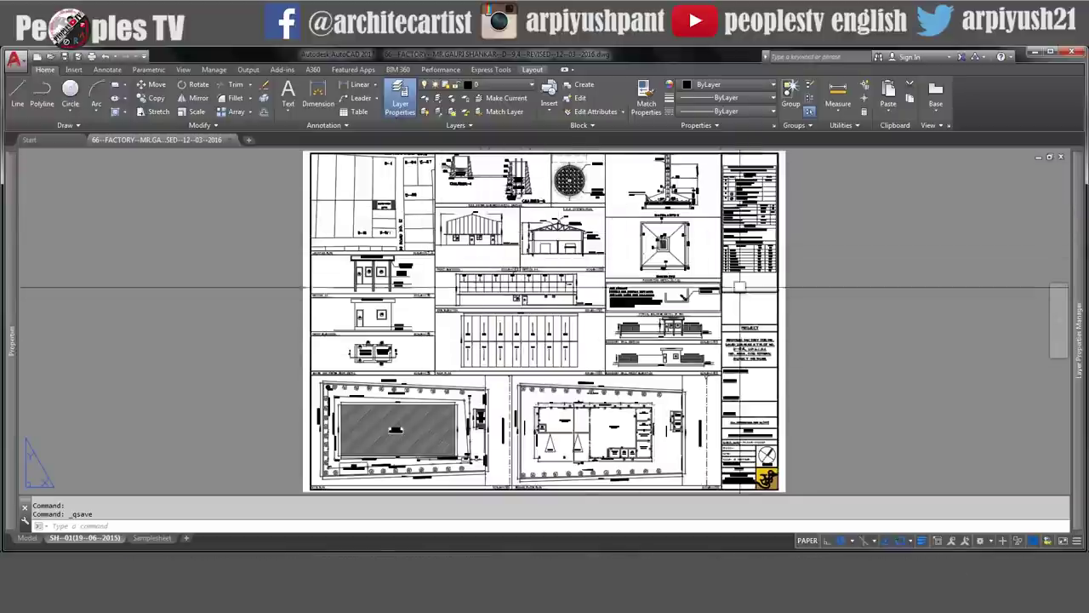
- Create a viewport filling the empty column above the PROJECT block on the Samplesheet layout
{"action": "scroll", "coordinate": [785, 260], "scroll_direction": "up", "scroll_amount": 4}
{"action": "scroll", "coordinate": [511, 477], "scroll_direction": "down", "scroll_amount": 3}
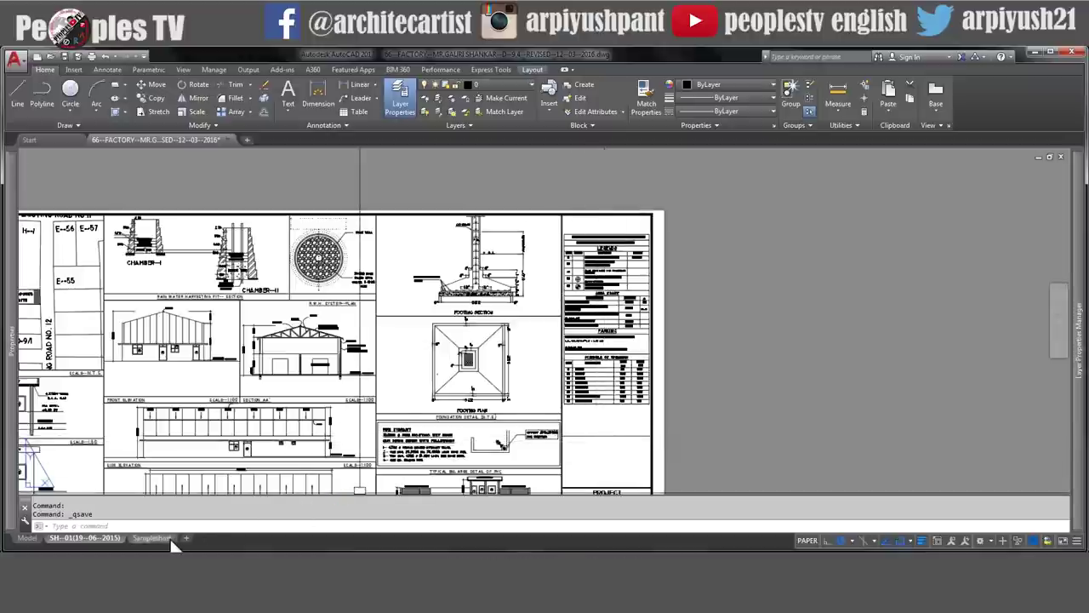
{"action": "left_click", "coordinate": [148, 538]}
{"action": "scroll", "coordinate": [739, 271], "scroll_direction": "up", "scroll_amount": 4}
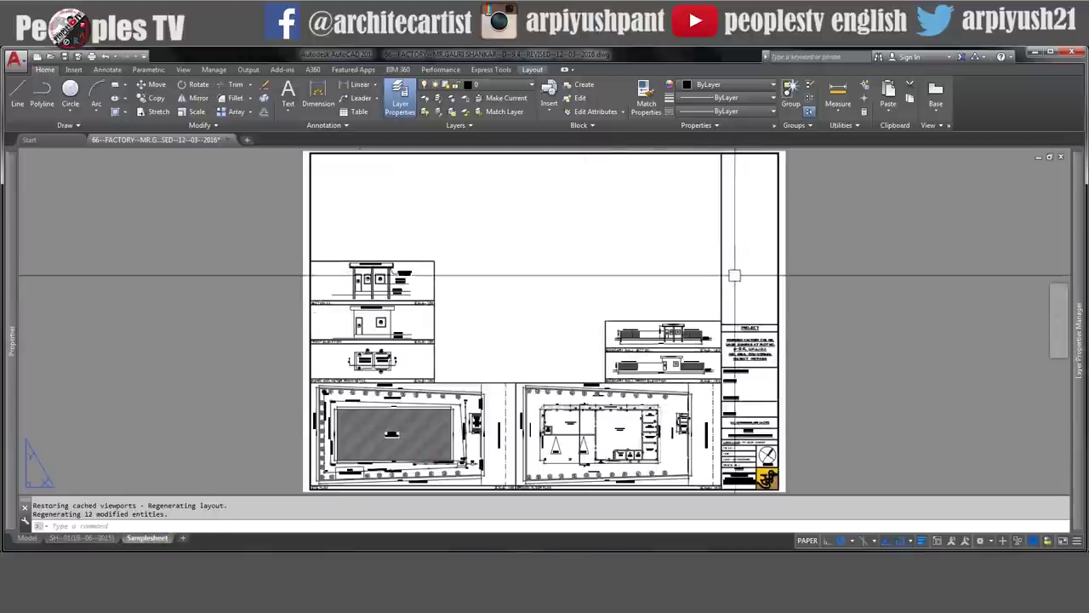
{"action": "type", "text": "mv"}
{"action": "key", "text": "Return"}
{"action": "left_click", "coordinate": [585, 216]}
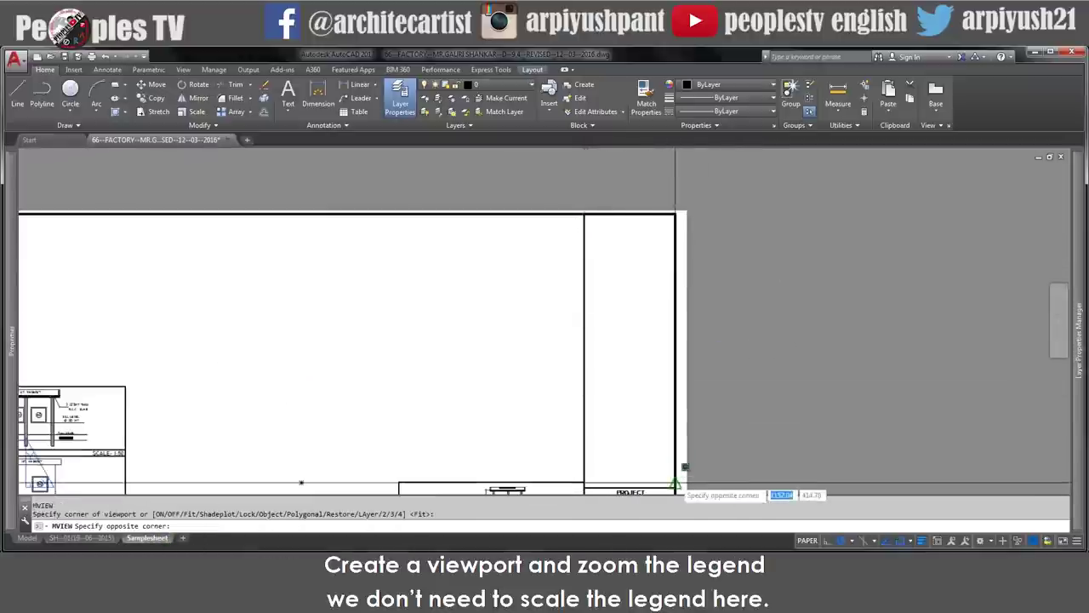
{"action": "middle_click_drag", "start_coordinate": [676, 485], "coordinate": [668, 432]}
{"action": "left_click", "coordinate": [668, 432]}
- Zoom the new viewport's model view to the legend and schedule objects, and return to paper space
{"action": "double_click", "coordinate": [615, 319]}
{"action": "scroll", "coordinate": [606, 298], "scroll_direction": "up", "scroll_amount": 4}
{"action": "type", "text": "z"}
{"action": "key", "text": "Return"}
{"action": "type", "text": "o"}
{"action": "key", "text": "Return"}
{"action": "left_click", "coordinate": [626, 299]}
{"action": "left_click", "coordinate": [602, 337]}
{"action": "key", "text": "Return"}
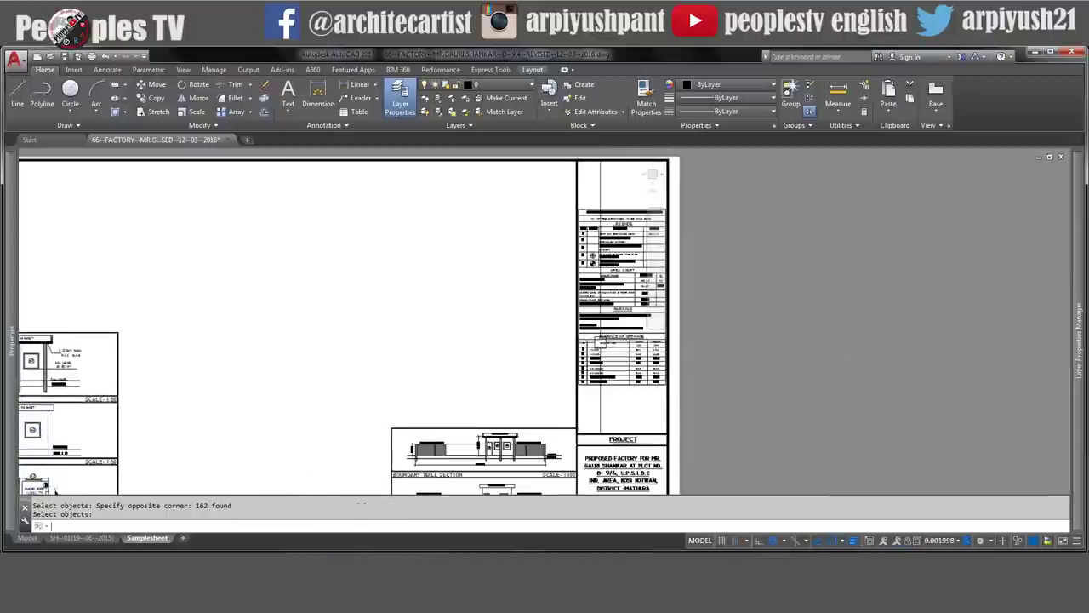
{"action": "double_click", "coordinate": [755, 372]}
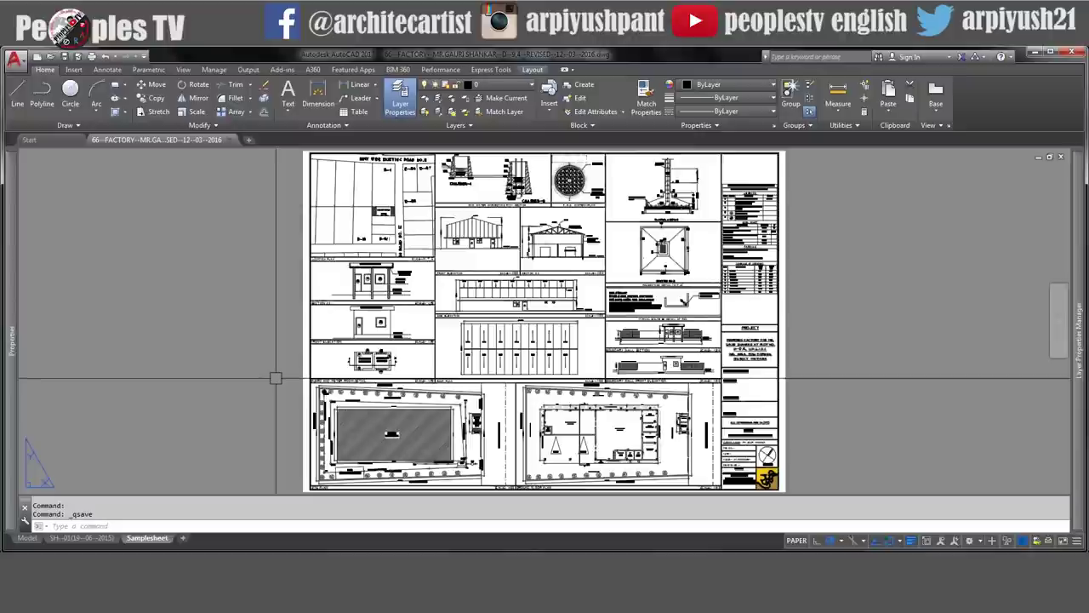
- Set up a single-sheet plot with the monochrome.ctb plot style table and Maximum shaded viewport quality, keeping plot styles enabled
{"action": "key", "text": "ctrl+p"}
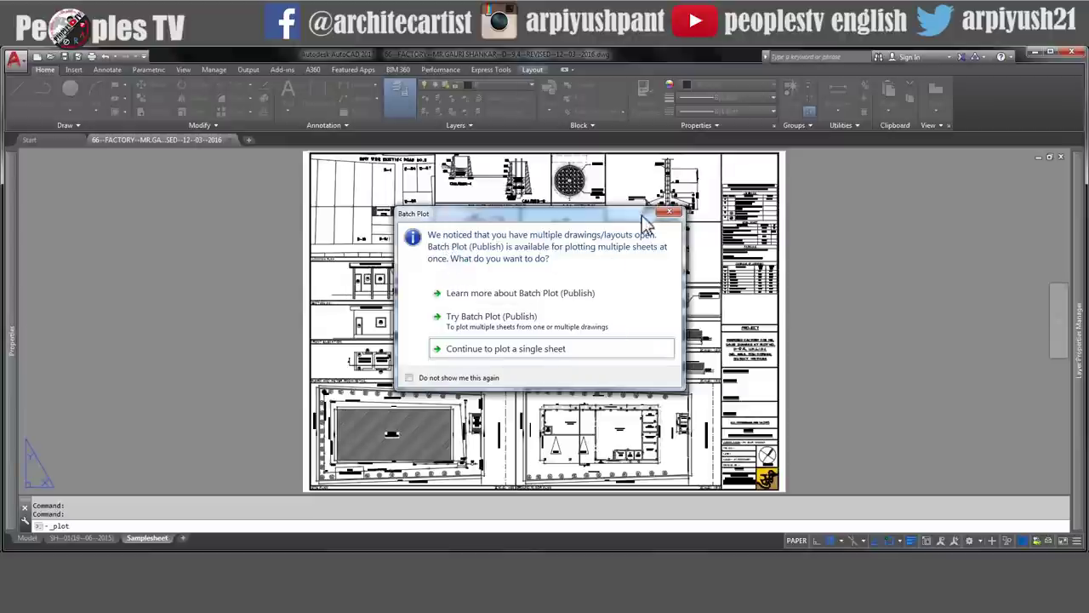
{"action": "left_click", "coordinate": [497, 351]}
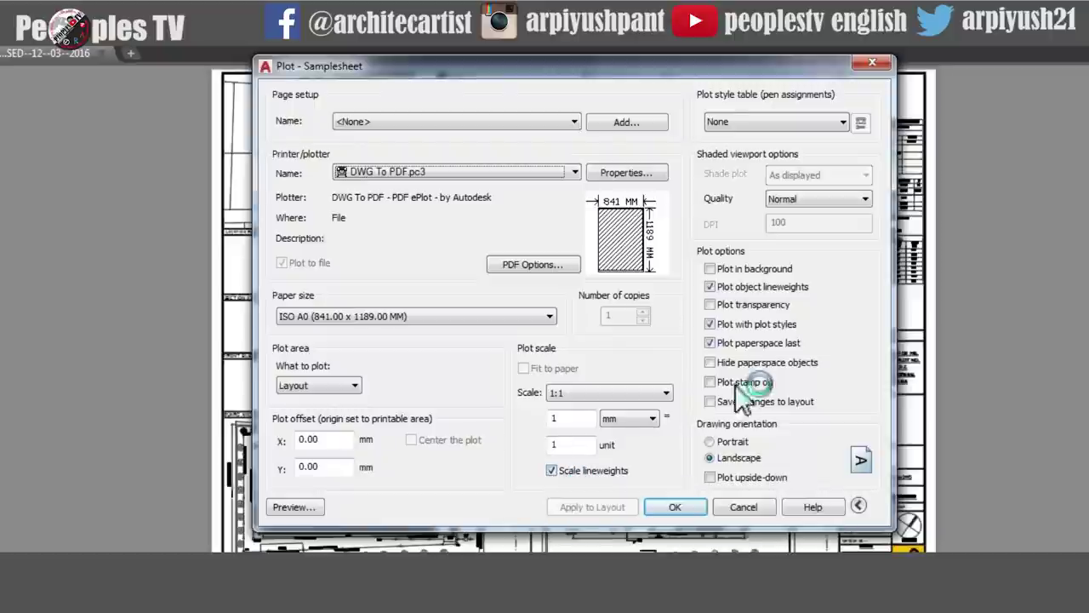
{"action": "left_click", "coordinate": [743, 122]}
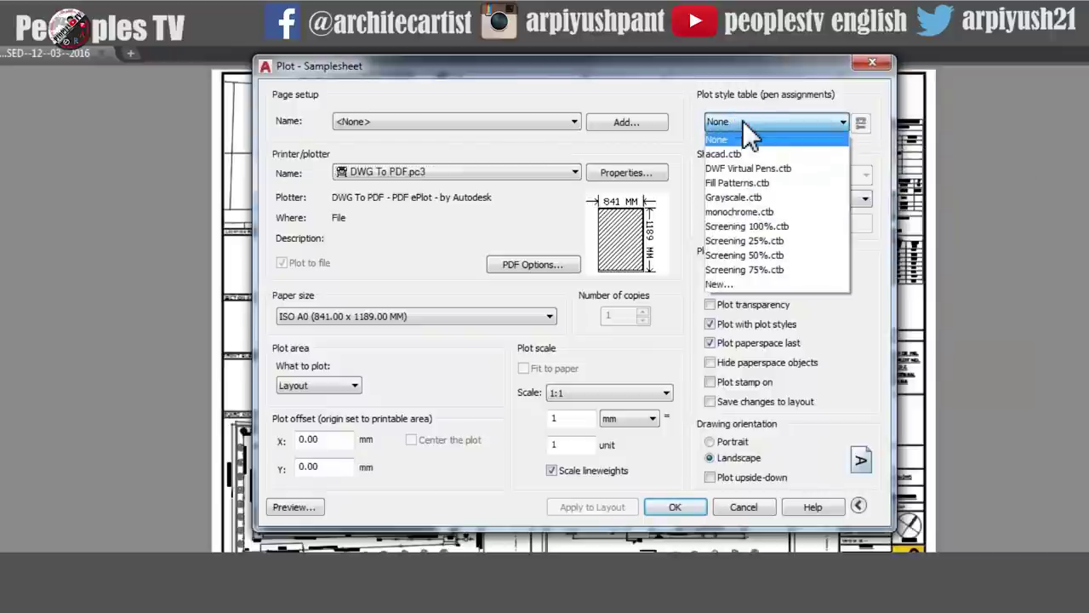
{"action": "left_click", "coordinate": [748, 211]}
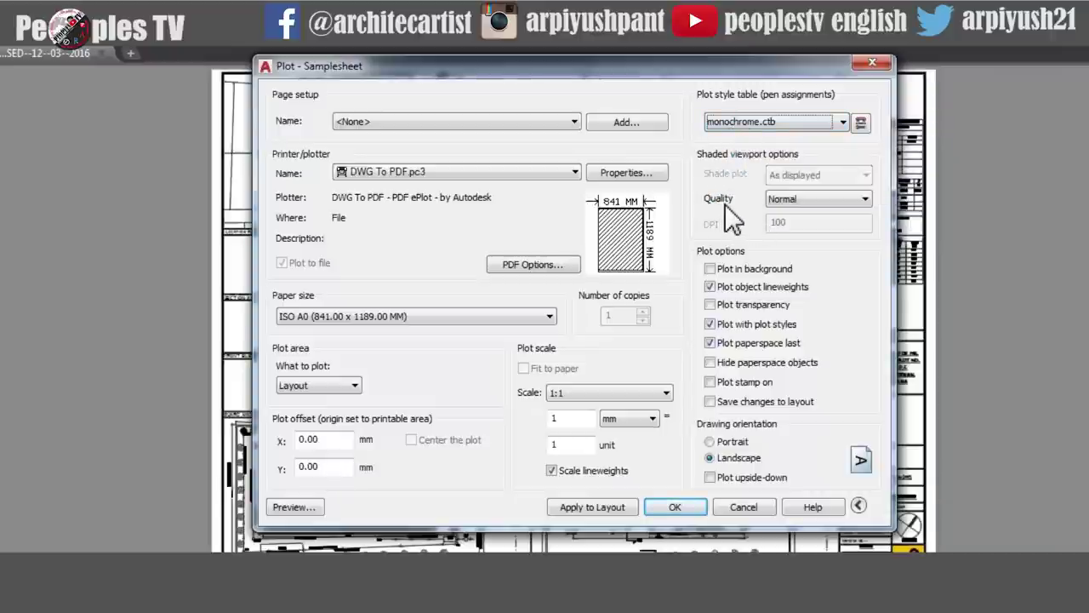
{"action": "left_click", "coordinate": [789, 202]}
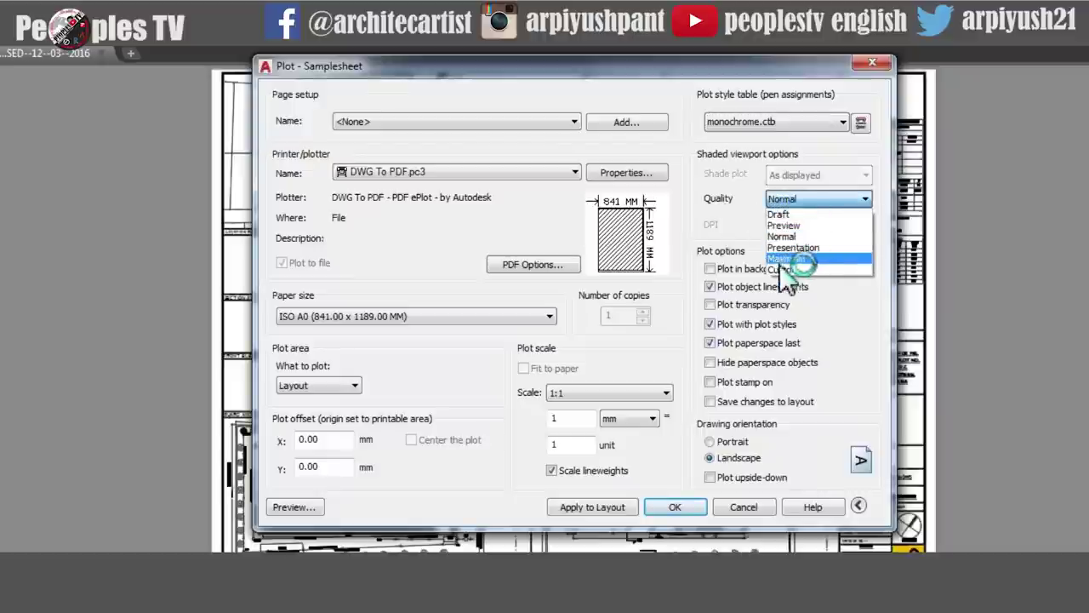
{"action": "left_click", "coordinate": [787, 258]}
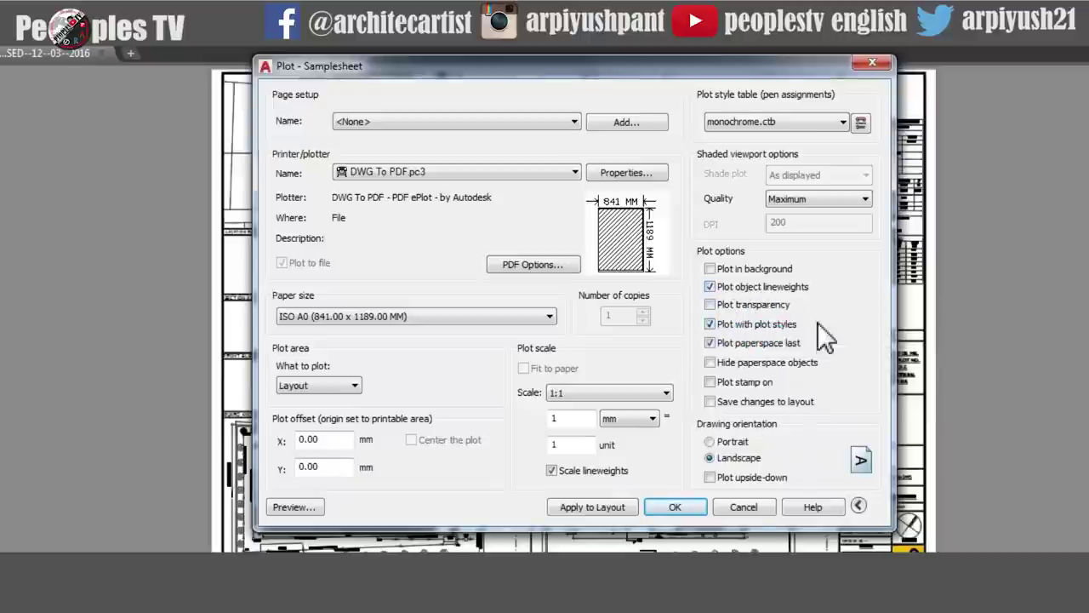
{"action": "left_click", "coordinate": [701, 324]}
{"action": "left_click", "coordinate": [709, 323]}
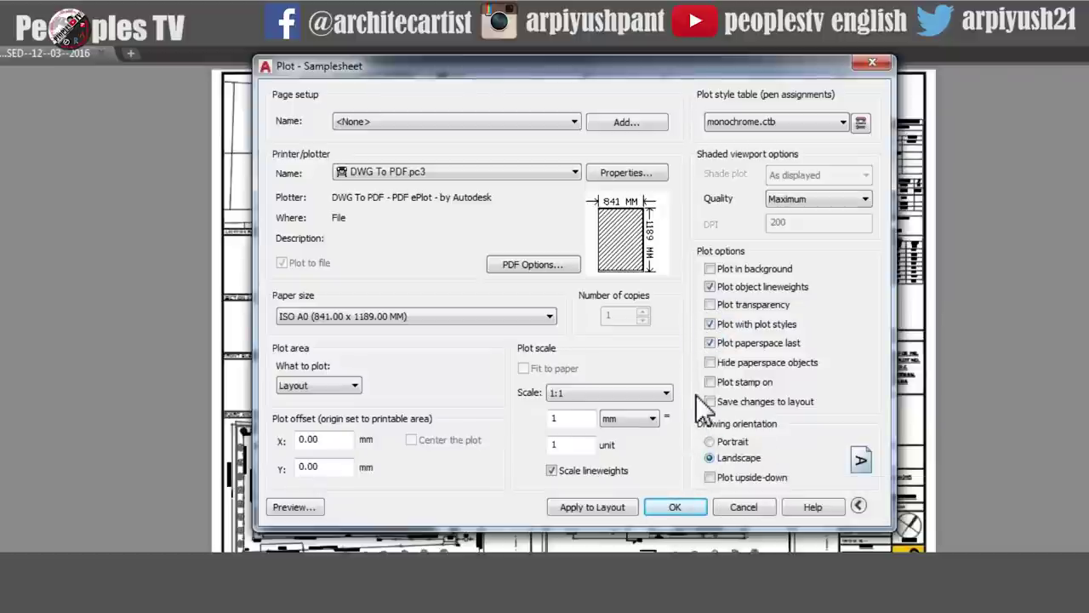
- Preview the sheet's plot and bring up the PDF save location without saving a file
{"action": "left_click", "coordinate": [319, 505]}
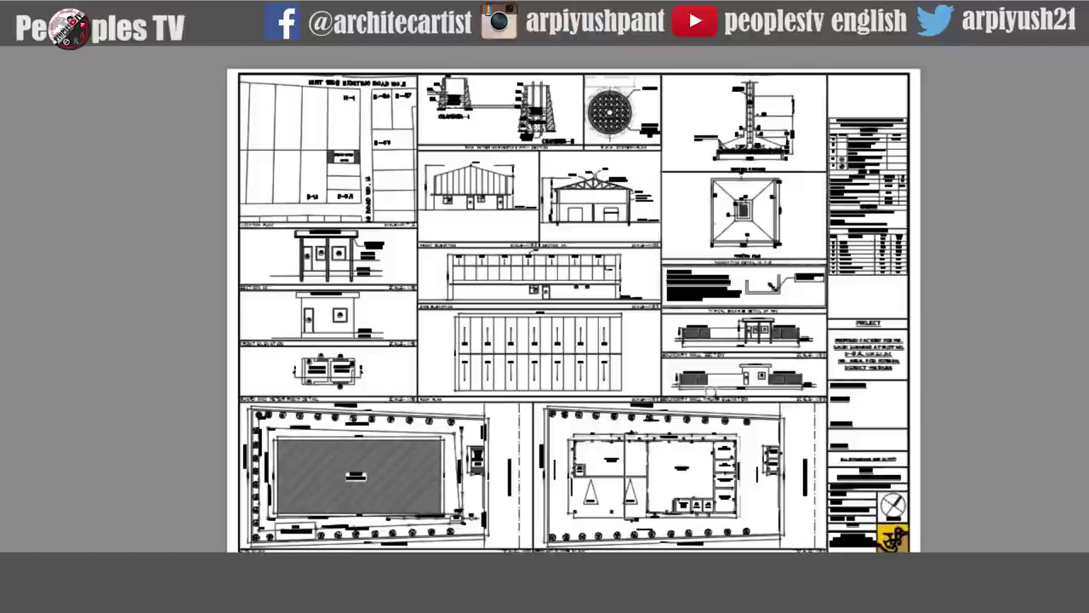
{"action": "right_click", "coordinate": [485, 311]}
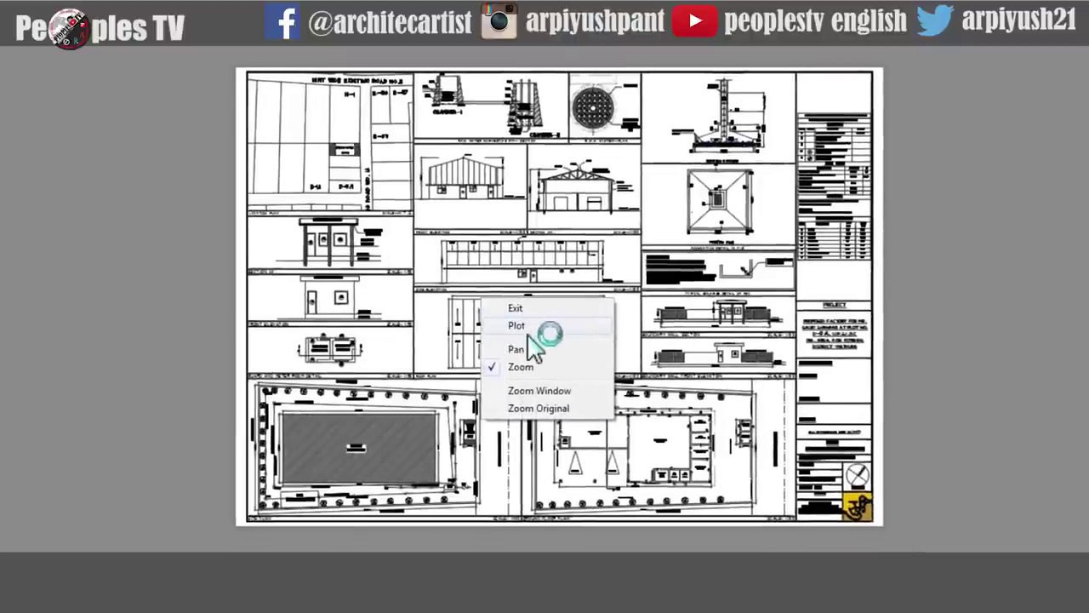
{"action": "left_click", "coordinate": [535, 328]}
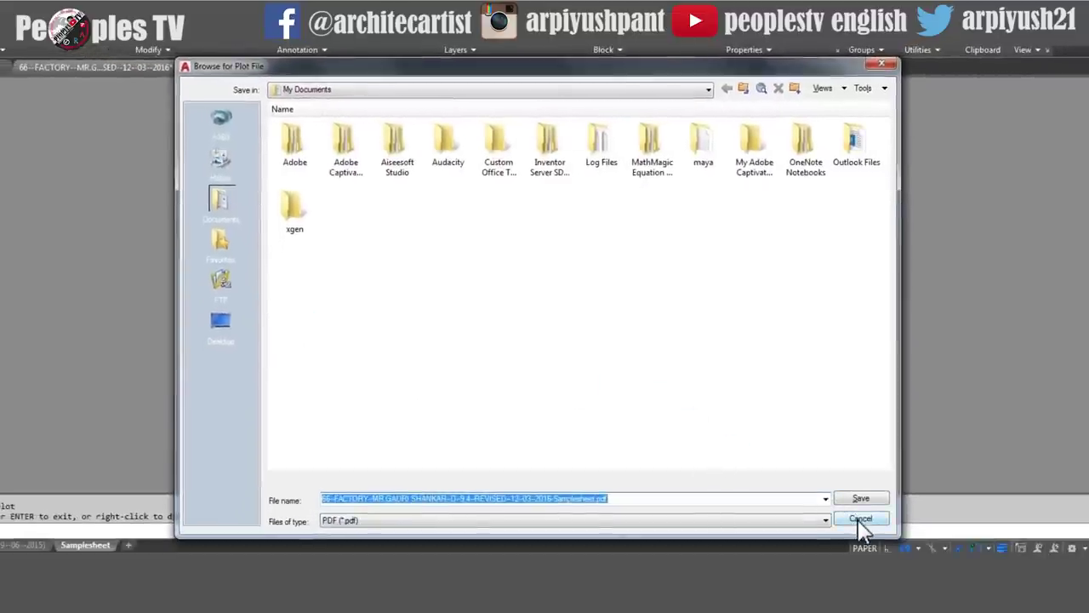
{"action": "left_click", "coordinate": [860, 521]}
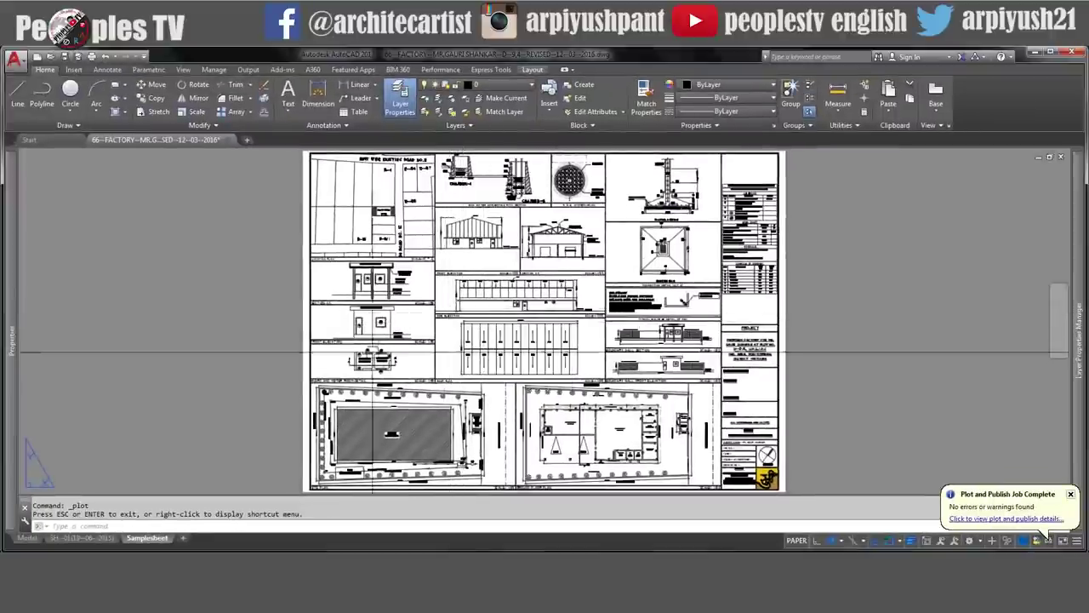
- Send the LOCATION PLAN title strip rectangle to the back of the draw order
{"action": "scroll", "coordinate": [294, 285], "scroll_direction": "up", "scroll_amount": 8}
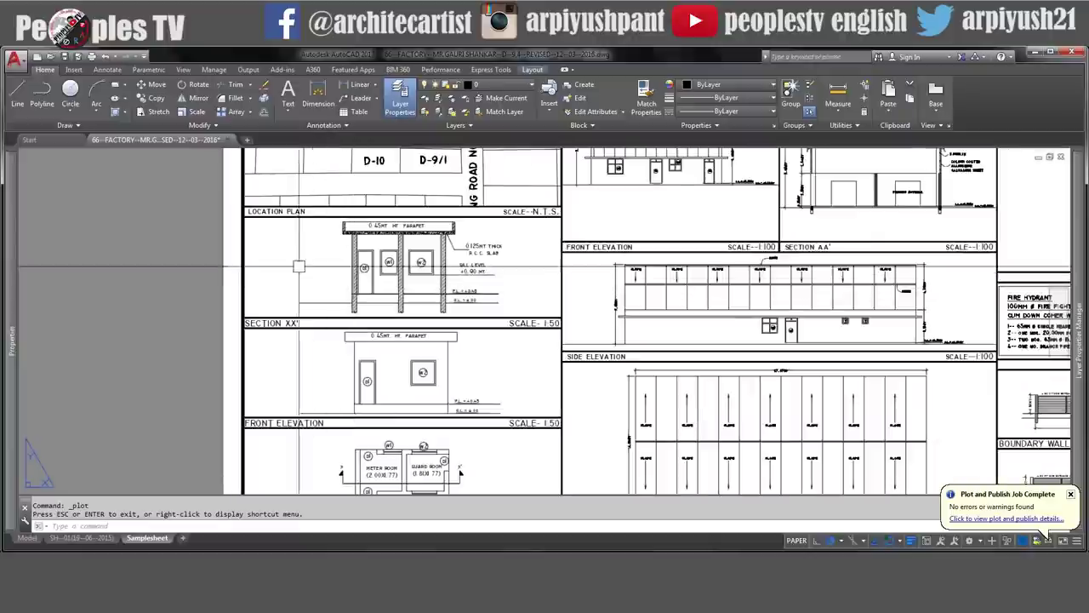
{"action": "left_click", "coordinate": [357, 241]}
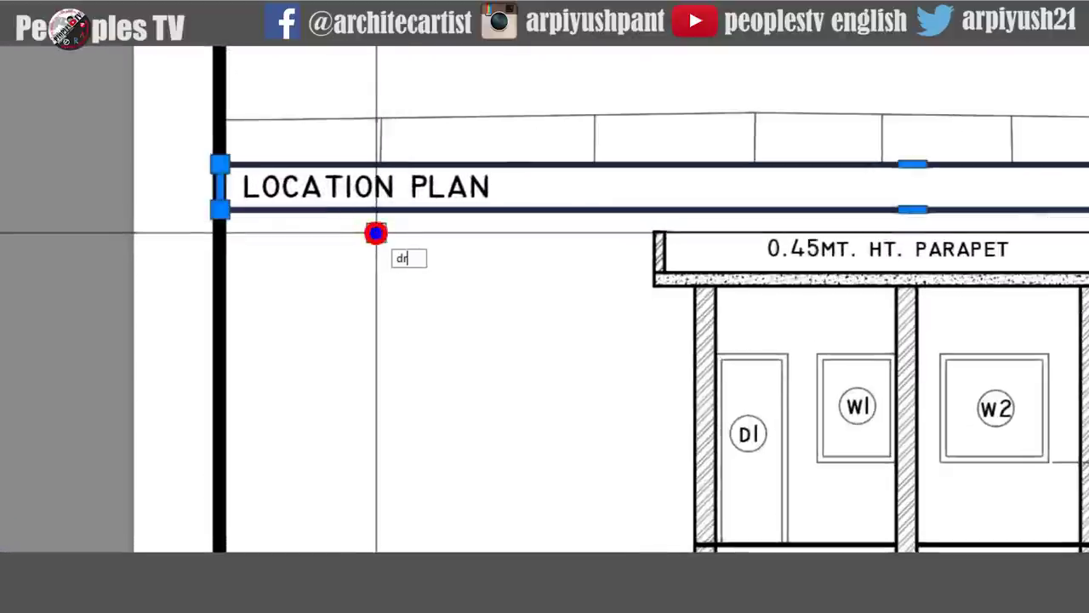
{"action": "key", "text": "Return"}
{"action": "type", "text": "b"}
{"action": "key", "text": "Return"}
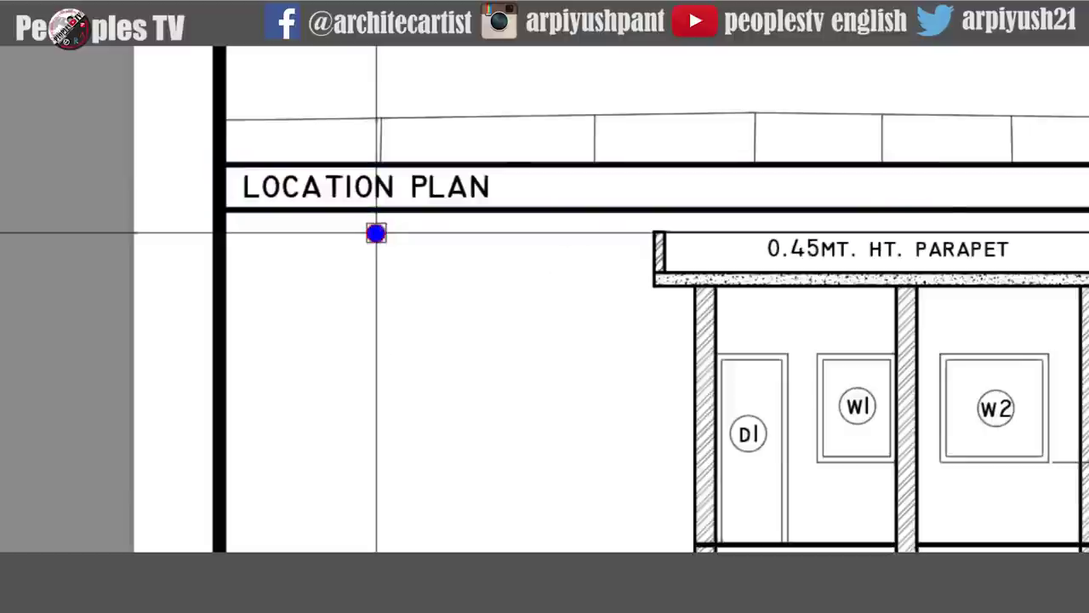
- Send the frame rectangle around the SECTION XX' drawing to the back of the draw order
{"action": "left_click", "coordinate": [384, 218]}
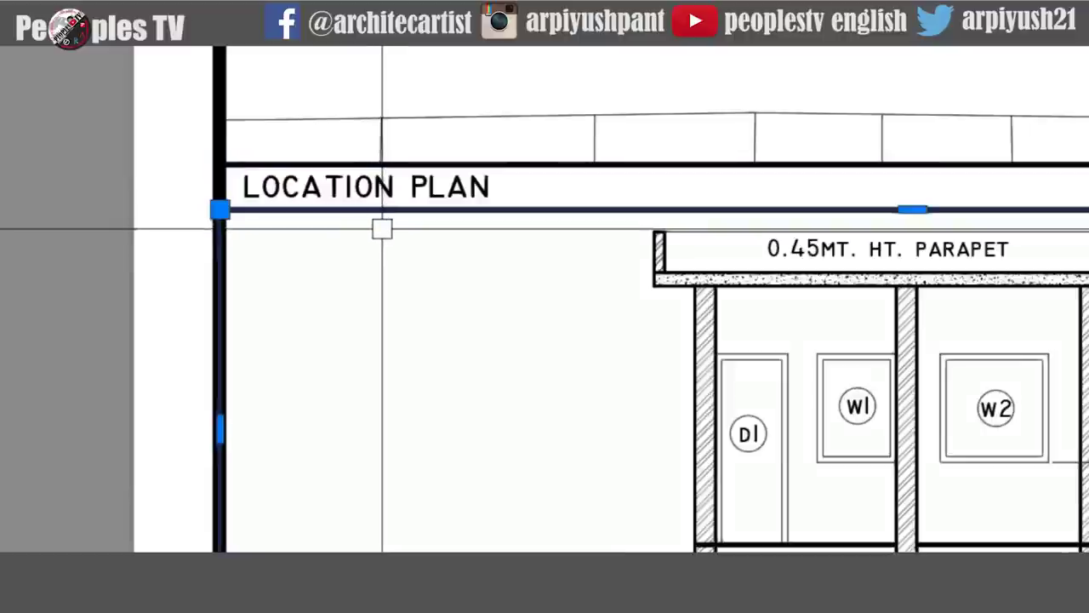
{"action": "scroll", "coordinate": [387, 280], "scroll_direction": "down", "scroll_amount": 4}
{"action": "scroll", "coordinate": [371, 252], "scroll_direction": "up", "scroll_amount": 4}
{"action": "middle_click_drag", "start_coordinate": [371, 272], "coordinate": [401, 218]}
{"action": "type", "text": "dr"}
{"action": "key", "text": "Return"}
{"action": "type", "text": "b"}
{"action": "key", "text": "Return"}
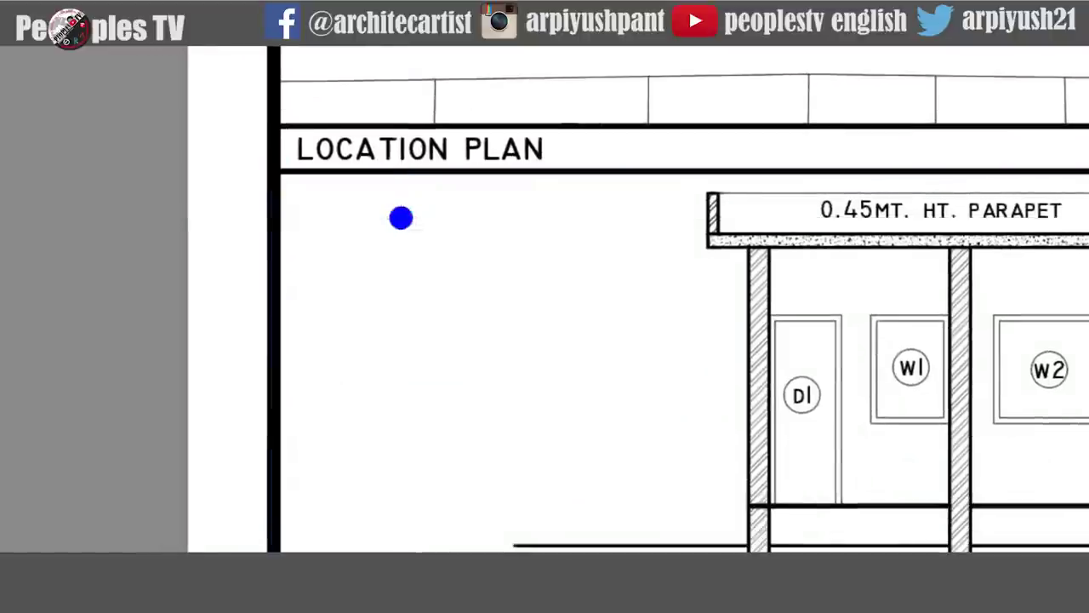
- Send the LOCATION PLAN title strip rectangle behind the other objects once more
{"action": "left_click", "coordinate": [389, 181]}
{"action": "type", "text": "dr"}
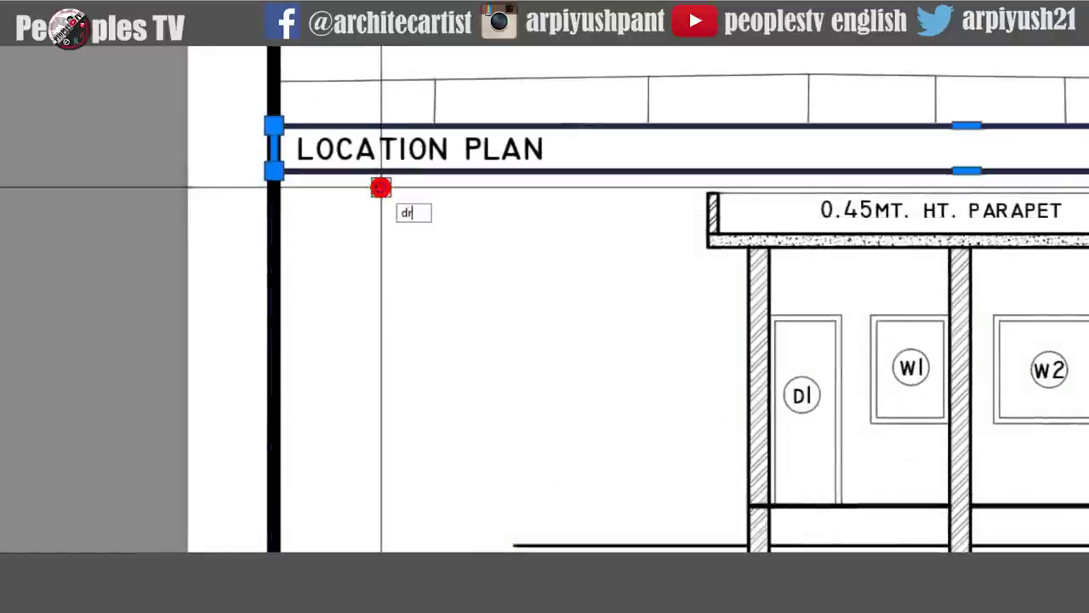
{"action": "key", "text": "Return"}
{"action": "type", "text": "b"}
{"action": "key", "text": "Return"}
- Move the viewport containing the SECTION XX' drawing to the Defpoints layer
{"action": "left_click", "coordinate": [374, 175]}
{"action": "scroll", "coordinate": [397, 219], "scroll_direction": "down", "scroll_amount": 2}
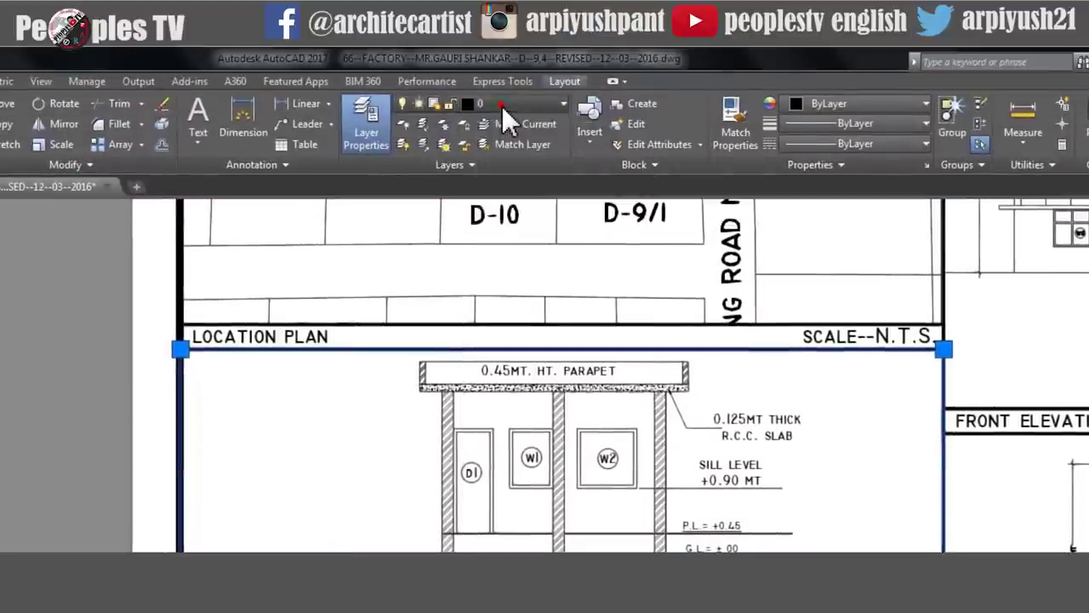
{"action": "left_click", "coordinate": [502, 104]}
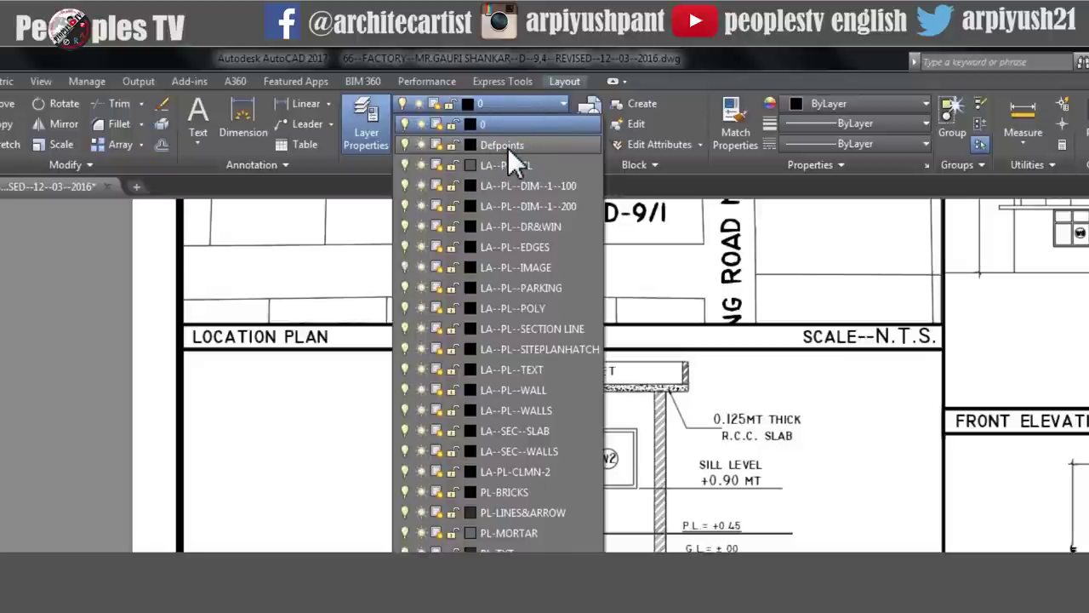
{"action": "left_click", "coordinate": [491, 148]}
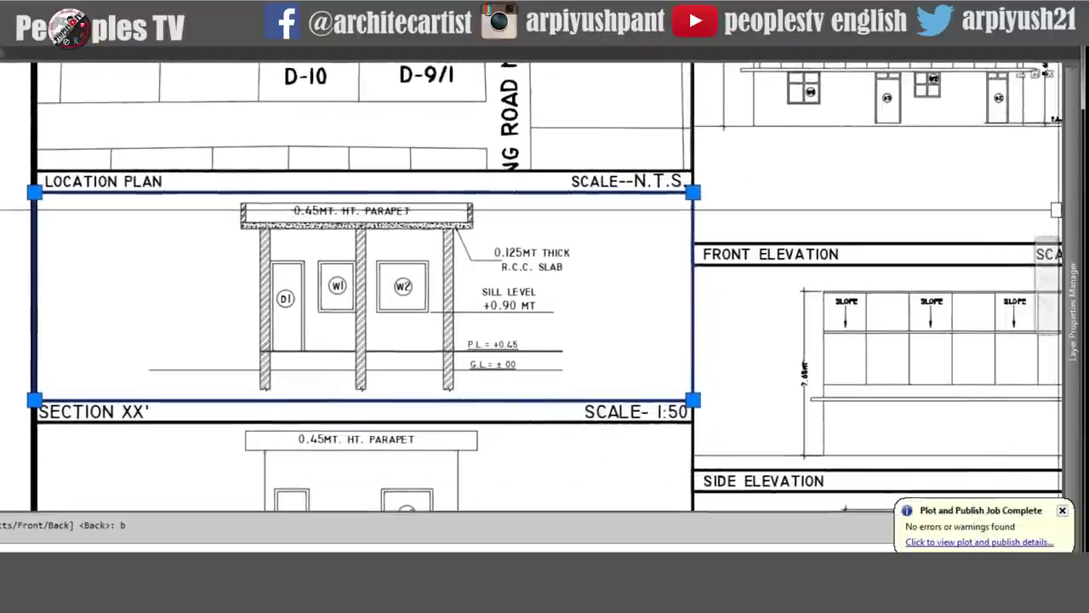
- Check the plot setting of the Defpoints layer in the layer properties, clear the selection and dismiss the plot notification
{"action": "left_click", "coordinate": [1067, 211]}
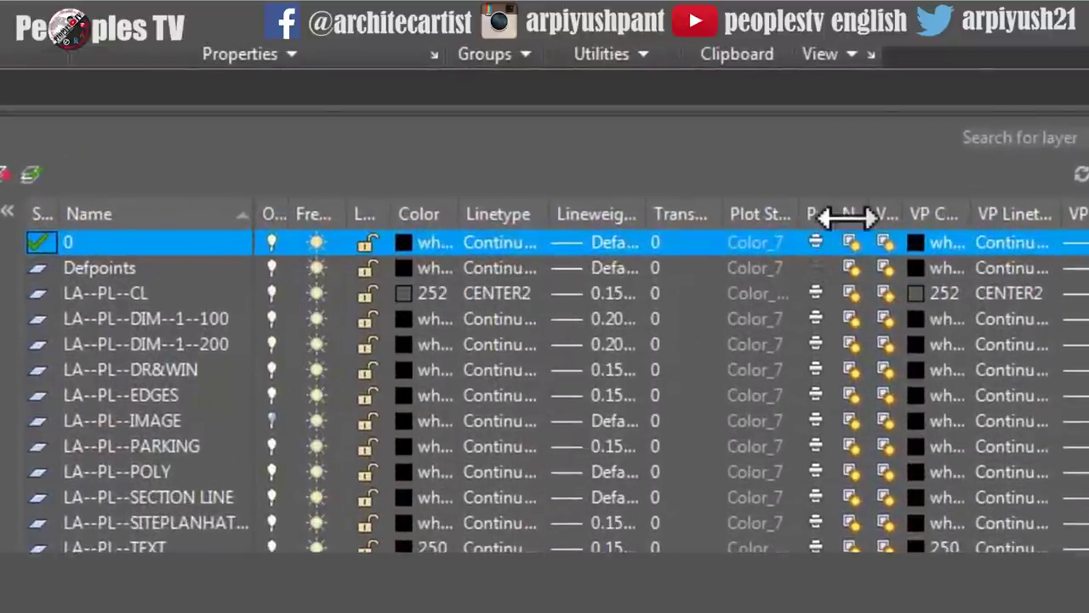
{"action": "left_click_drag", "start_coordinate": [847, 217], "coordinate": [739, 217]}
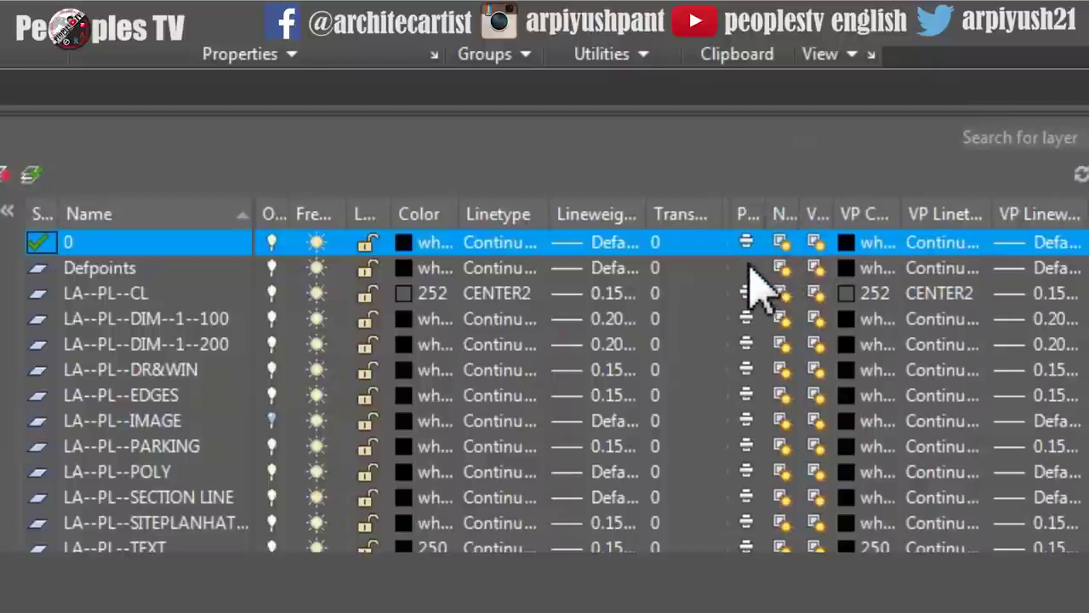
{"action": "left_click", "coordinate": [762, 285]}
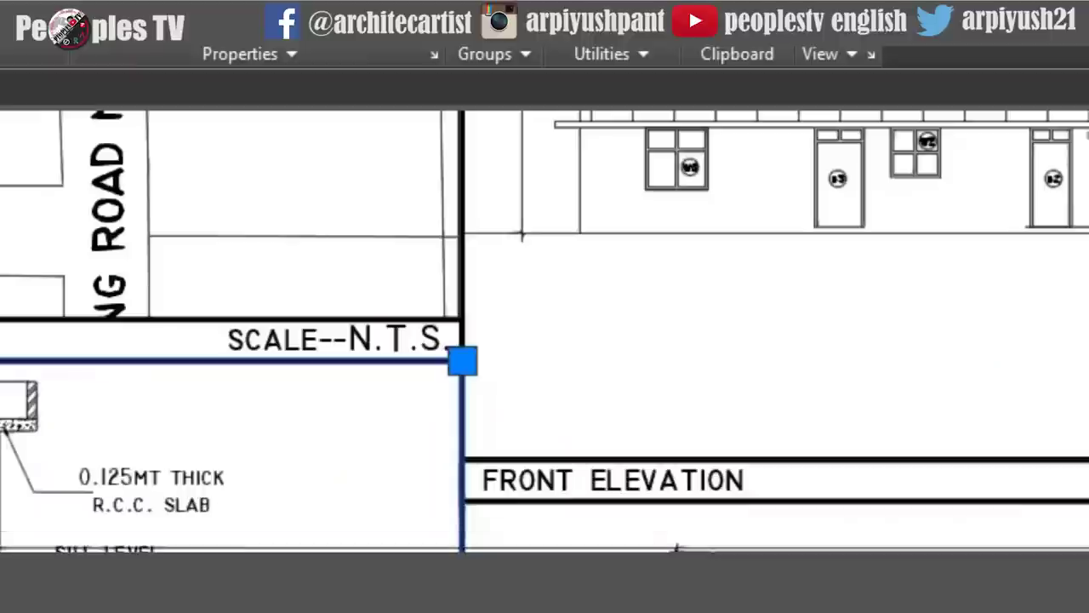
{"action": "key", "text": "Escape"}
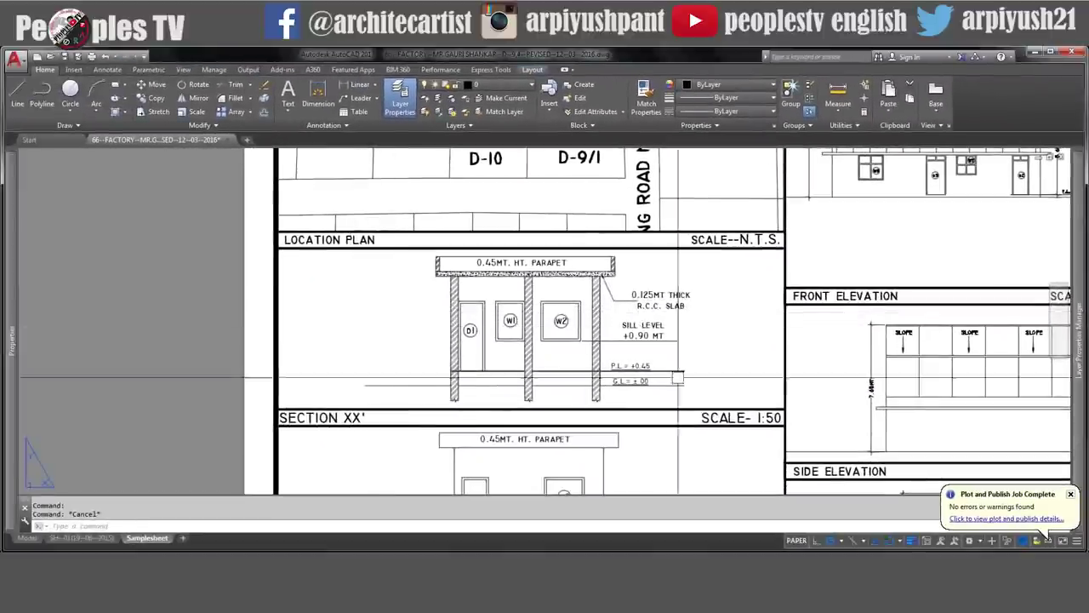
{"action": "left_click", "coordinate": [1069, 495]}
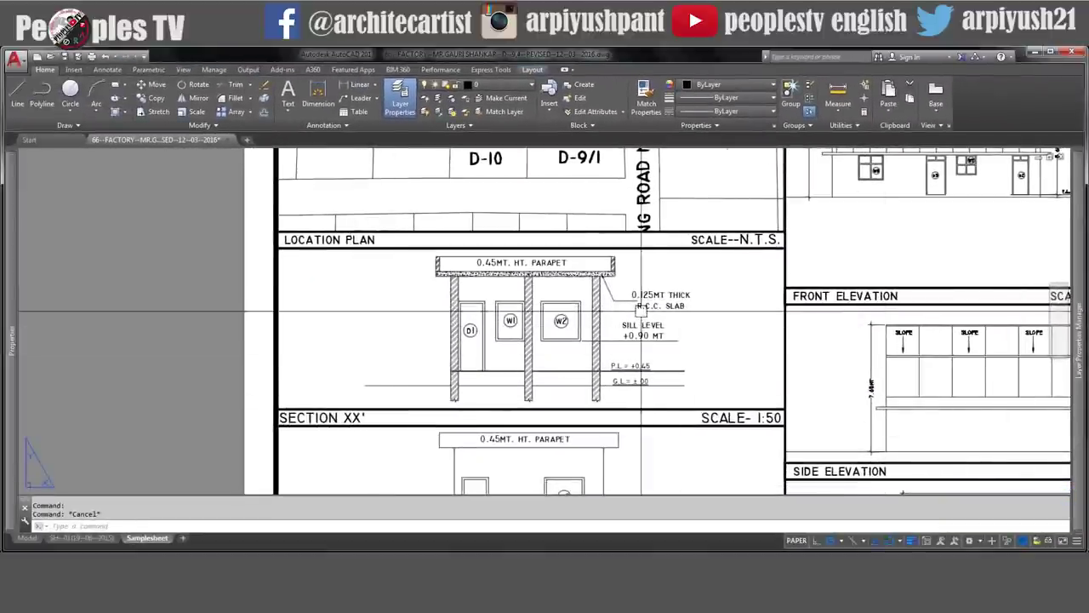
- Examine the frame around the SECTION XX' drawing and fit the whole sheet in view
{"action": "scroll", "coordinate": [384, 316], "scroll_direction": "down", "scroll_amount": 4}
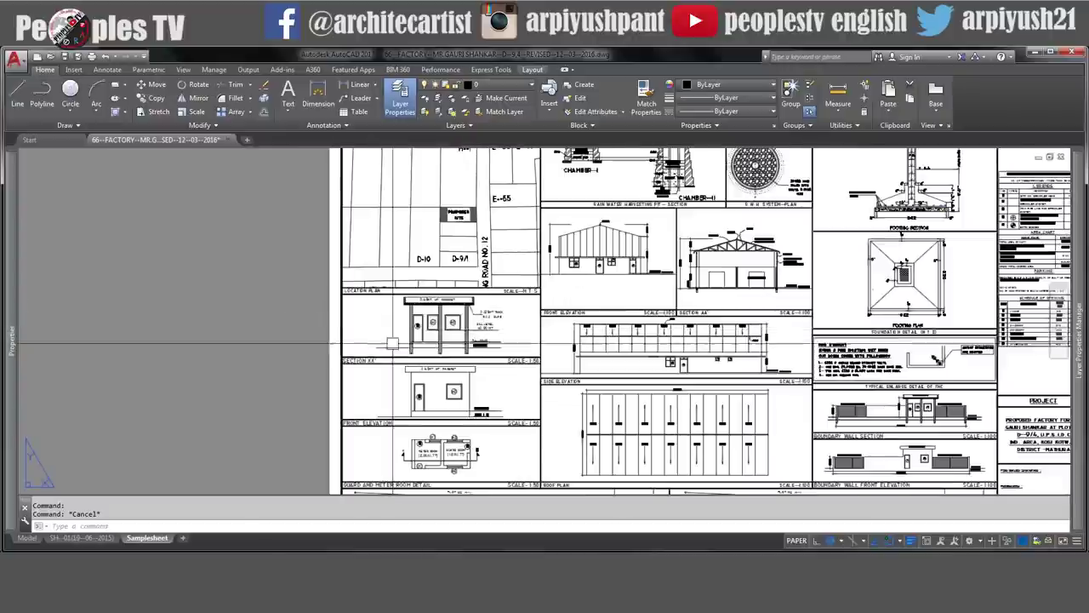
{"action": "scroll", "coordinate": [308, 281], "scroll_direction": "up", "scroll_amount": 5}
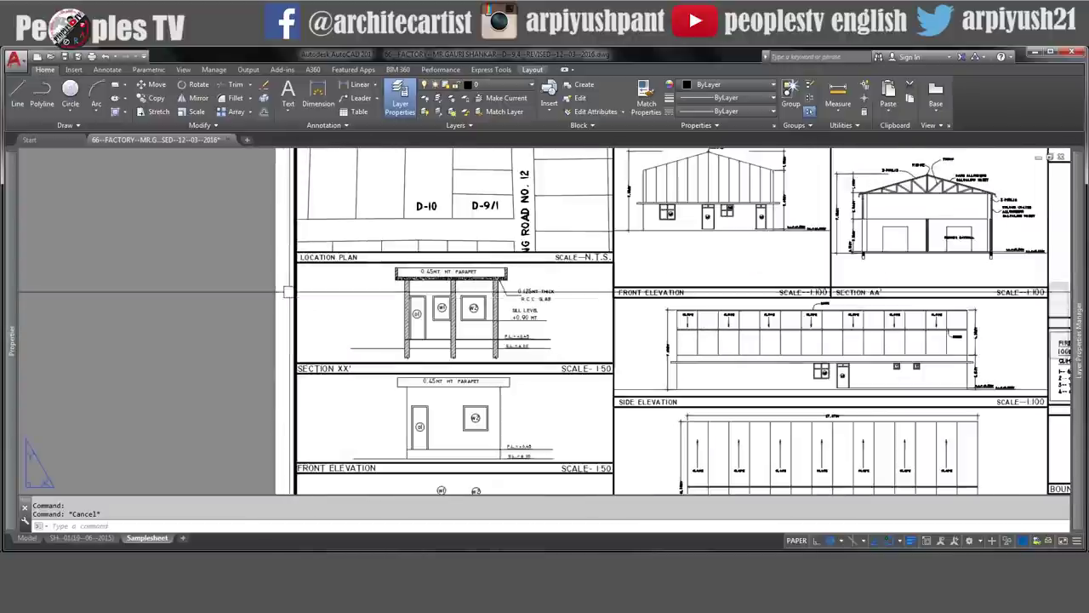
{"action": "left_click", "coordinate": [303, 234]}
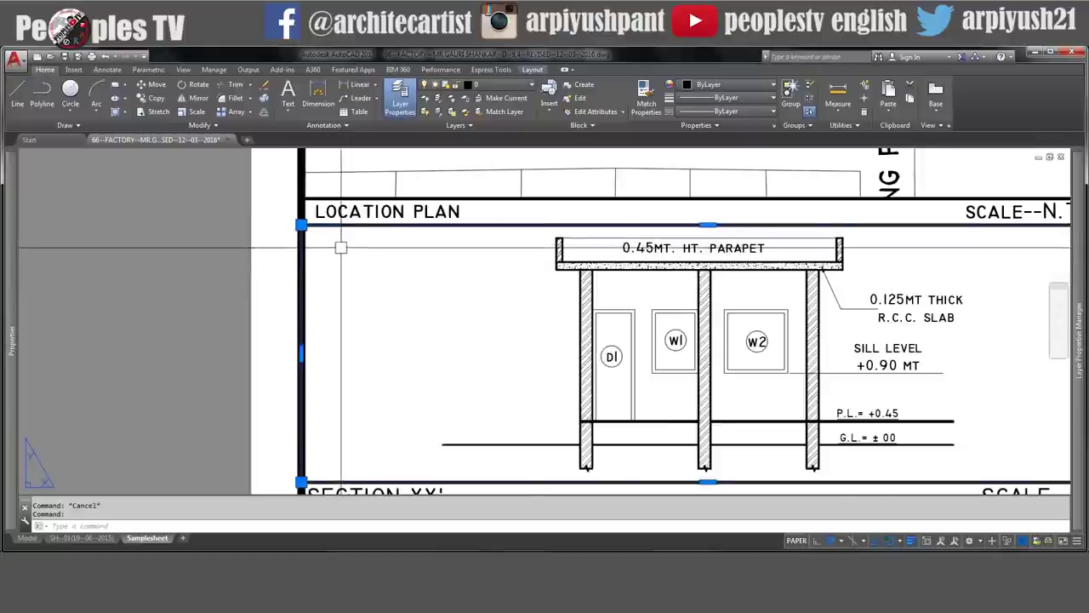
{"action": "scroll", "coordinate": [340, 247], "scroll_direction": "down", "scroll_amount": 3}
{"action": "scroll", "coordinate": [341, 281], "scroll_direction": "down", "scroll_amount": 1}
{"action": "key", "text": "Escape"}
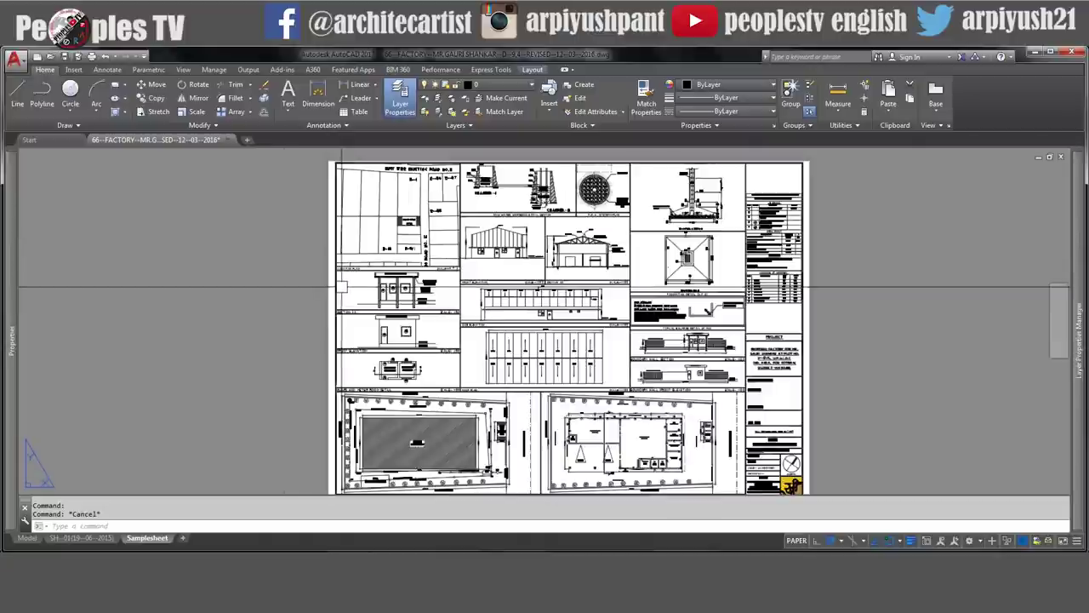
{"action": "scroll", "coordinate": [340, 287], "scroll_direction": "up", "scroll_amount": 2}
{"action": "type", "text": "z"}
{"action": "key", "text": "Return"}
{"action": "type", "text": "a"}
{"action": "key", "text": "Return"}
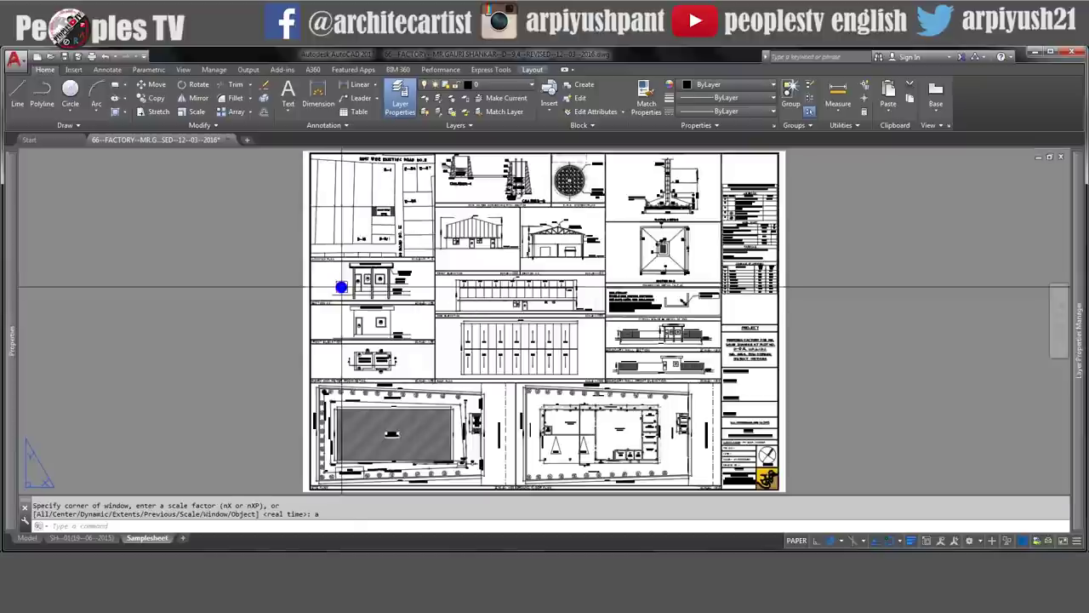
- Save the drawing and begin plotting the Samplesheet layout as a single sheet
{"action": "key", "text": "ctrl+s"}
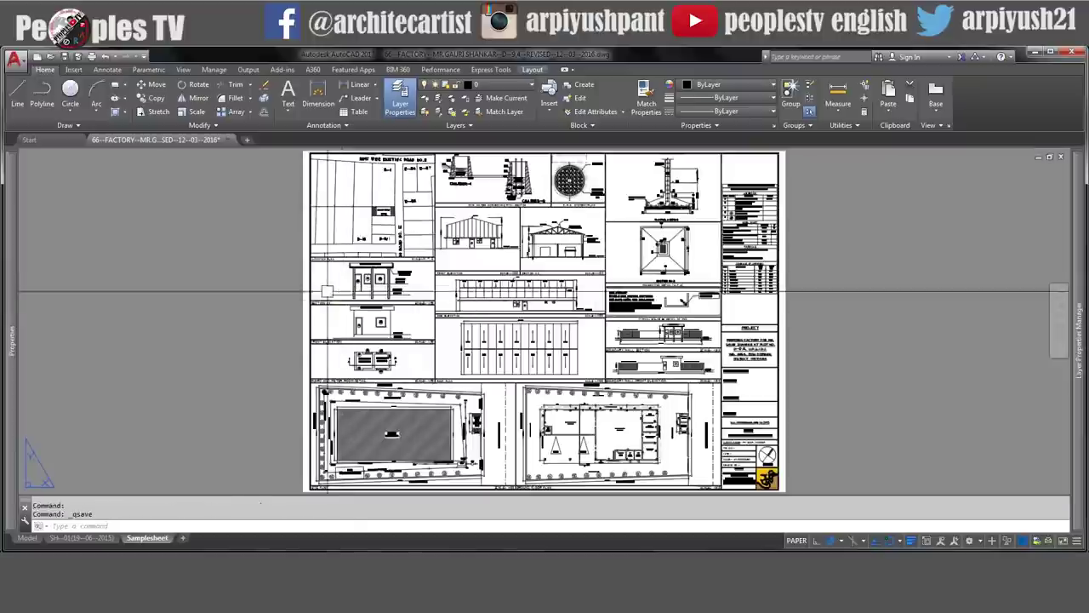
{"action": "key", "text": "ctrl+p"}
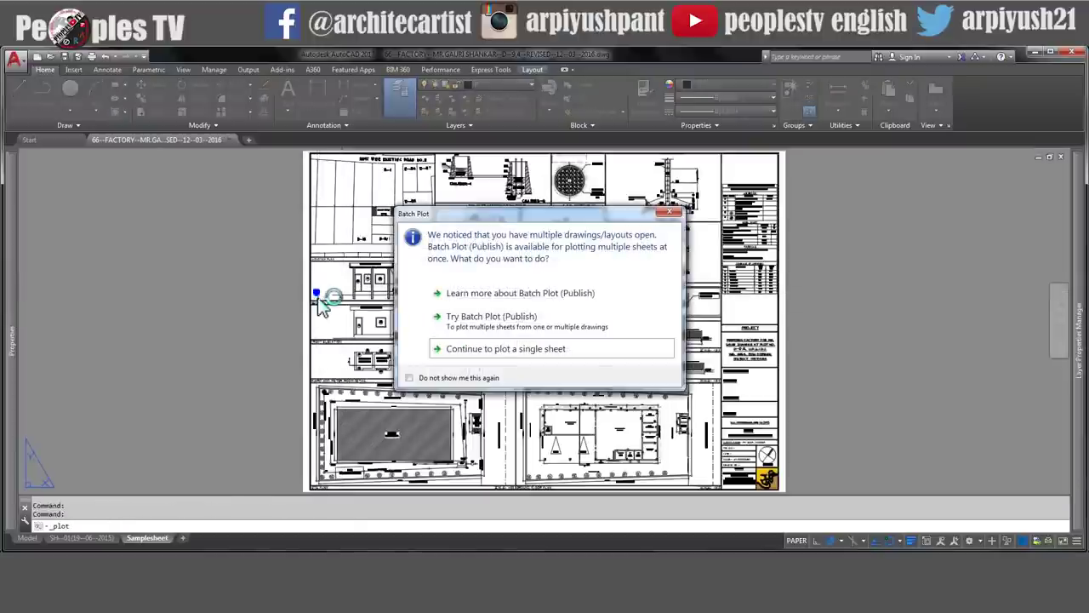
{"action": "left_click", "coordinate": [460, 350]}
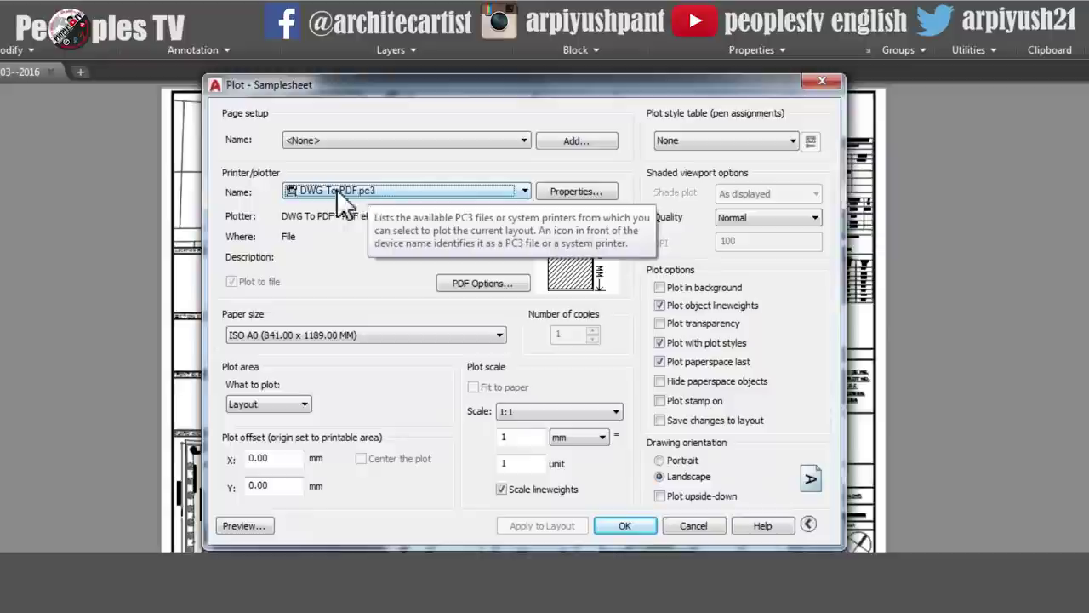
- Choose the HP LaserJet M1005 as the plot device and set its paper size to A4
{"action": "left_click", "coordinate": [354, 191]}
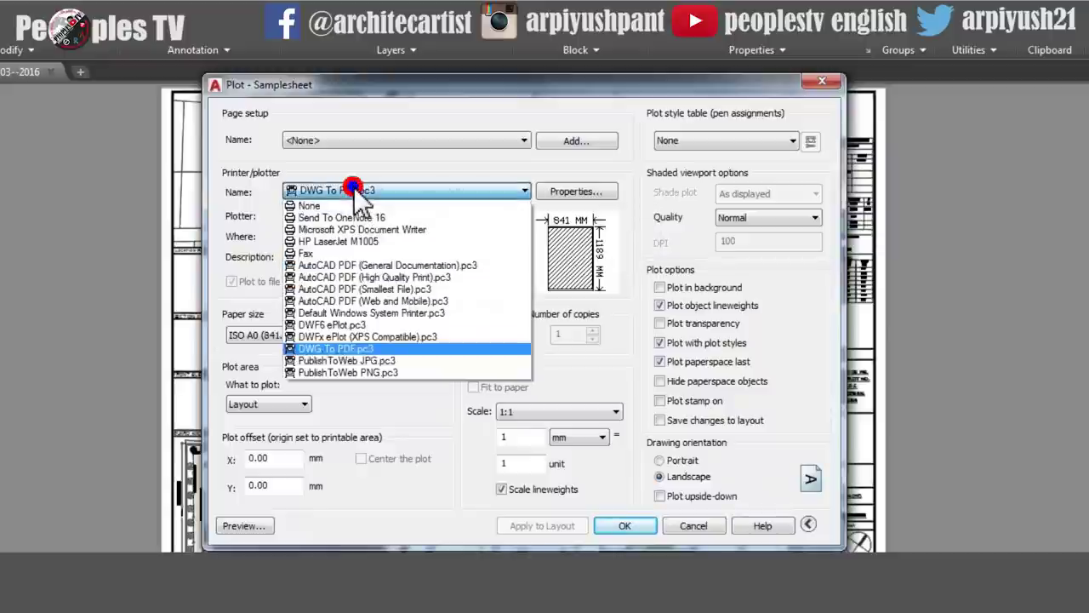
{"action": "left_click", "coordinate": [365, 244]}
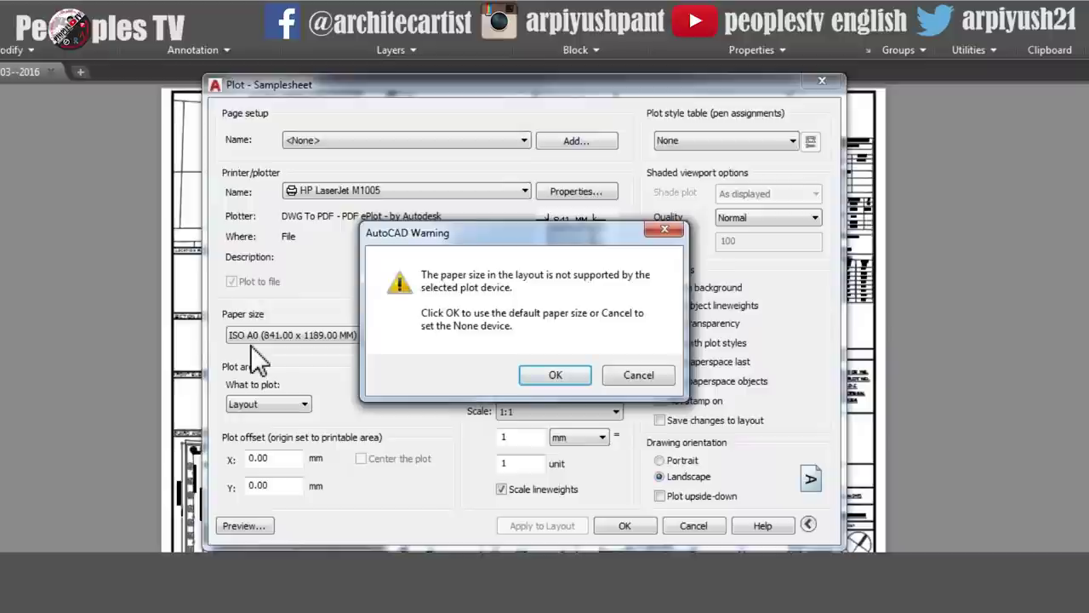
{"action": "left_click", "coordinate": [533, 375]}
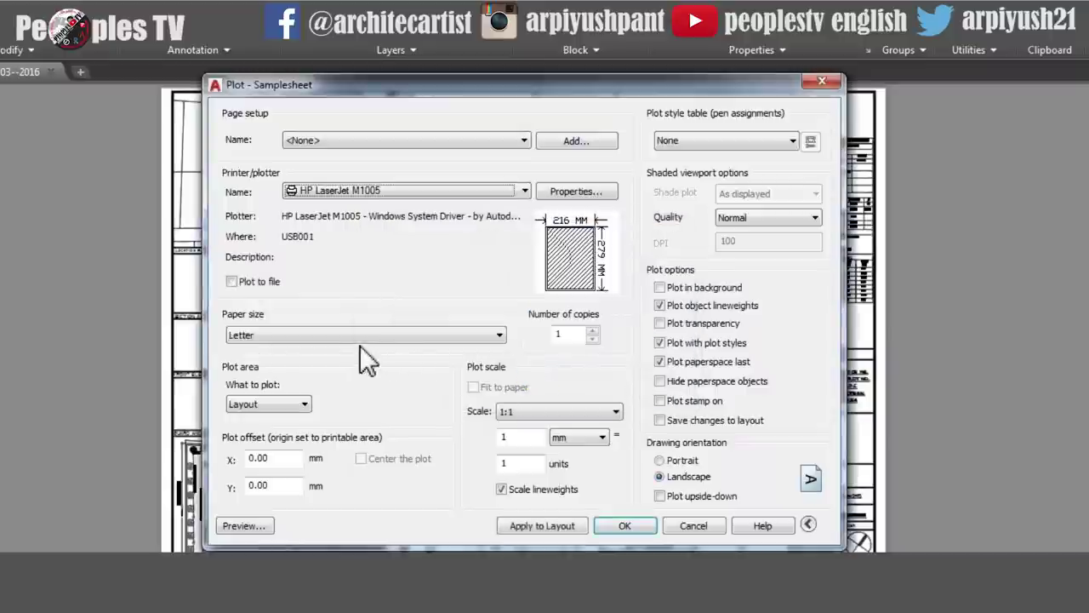
{"action": "left_click", "coordinate": [274, 334]}
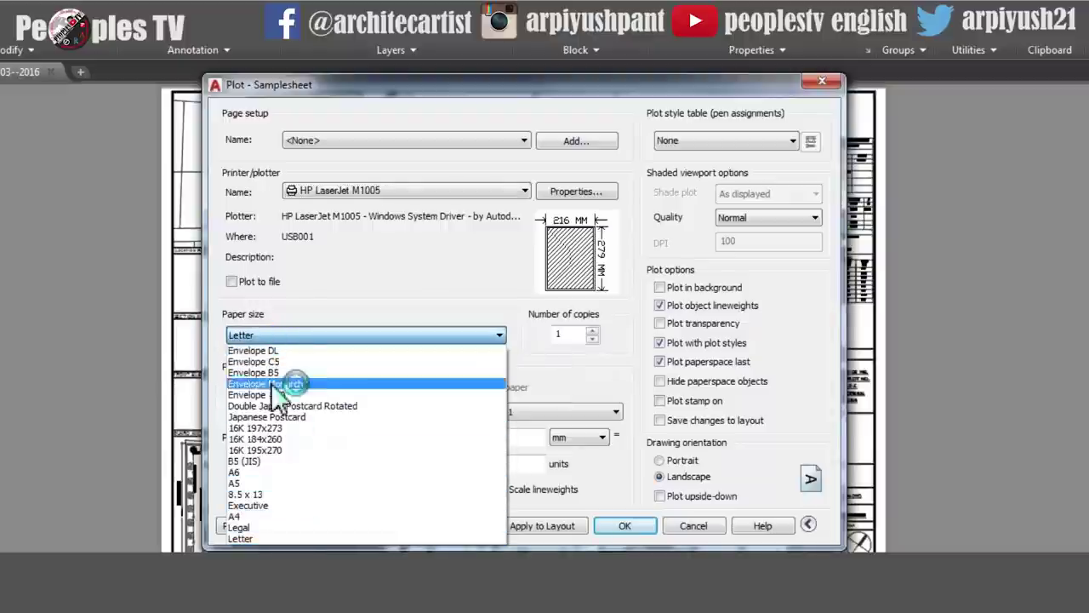
{"action": "left_click", "coordinate": [257, 333]}
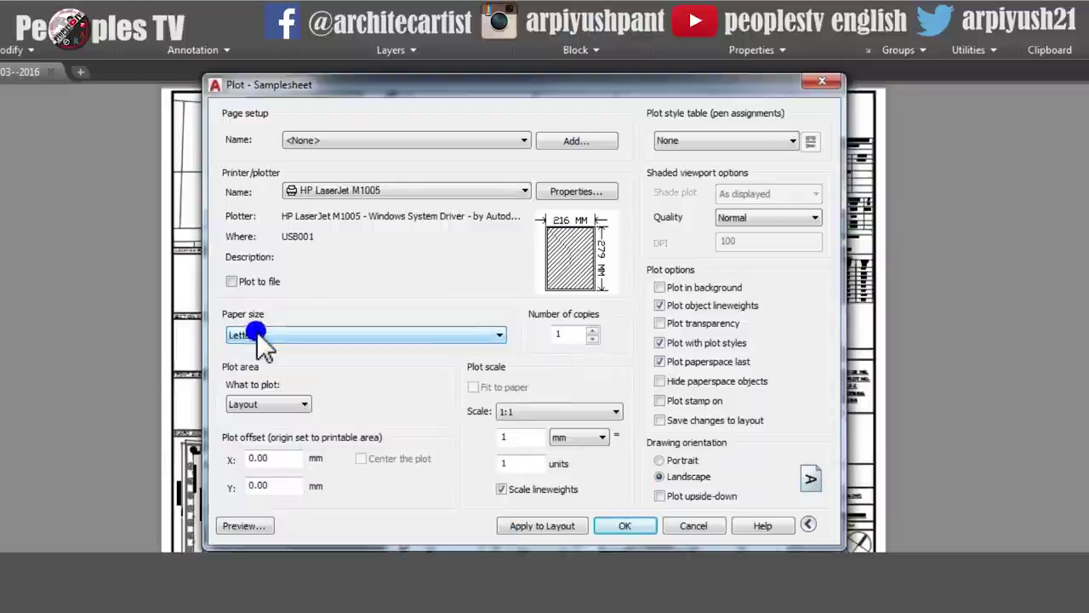
{"action": "left_click", "coordinate": [289, 334]}
{"action": "left_click", "coordinate": [271, 335]}
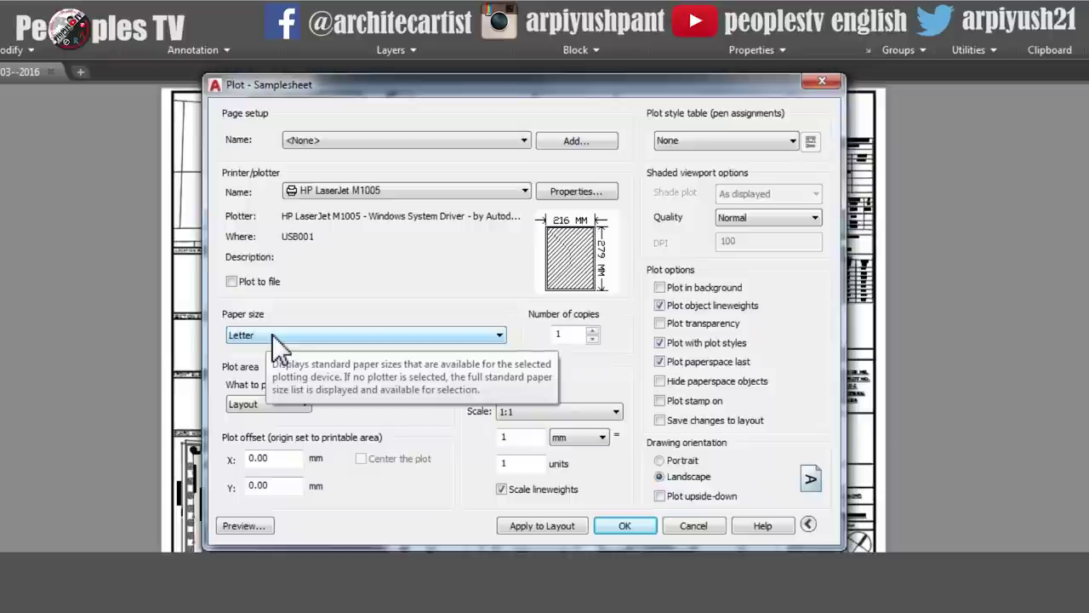
{"action": "left_click", "coordinate": [283, 334]}
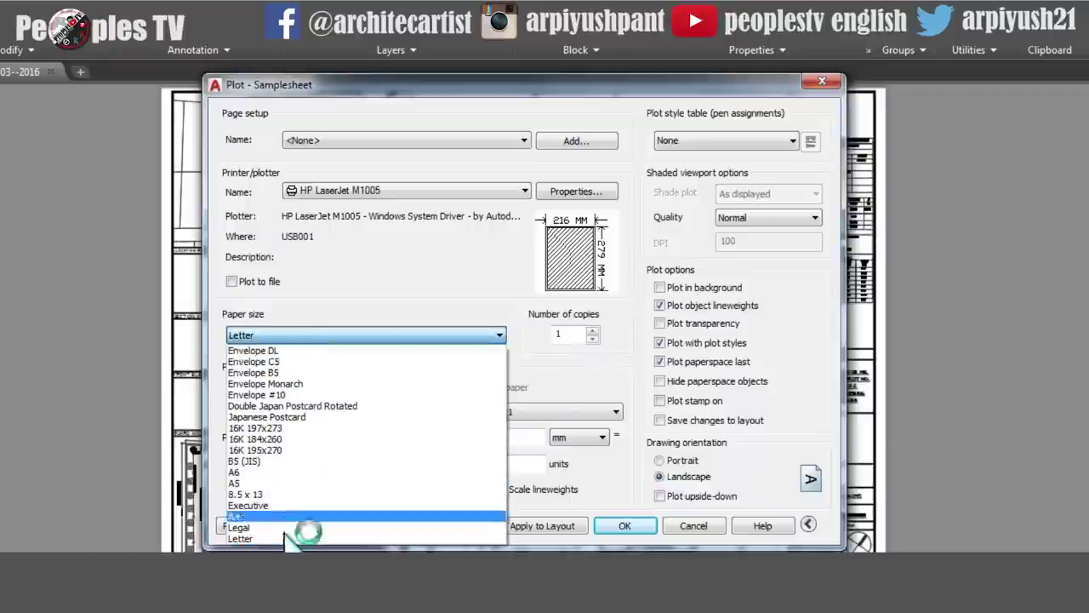
{"action": "left_click", "coordinate": [267, 330]}
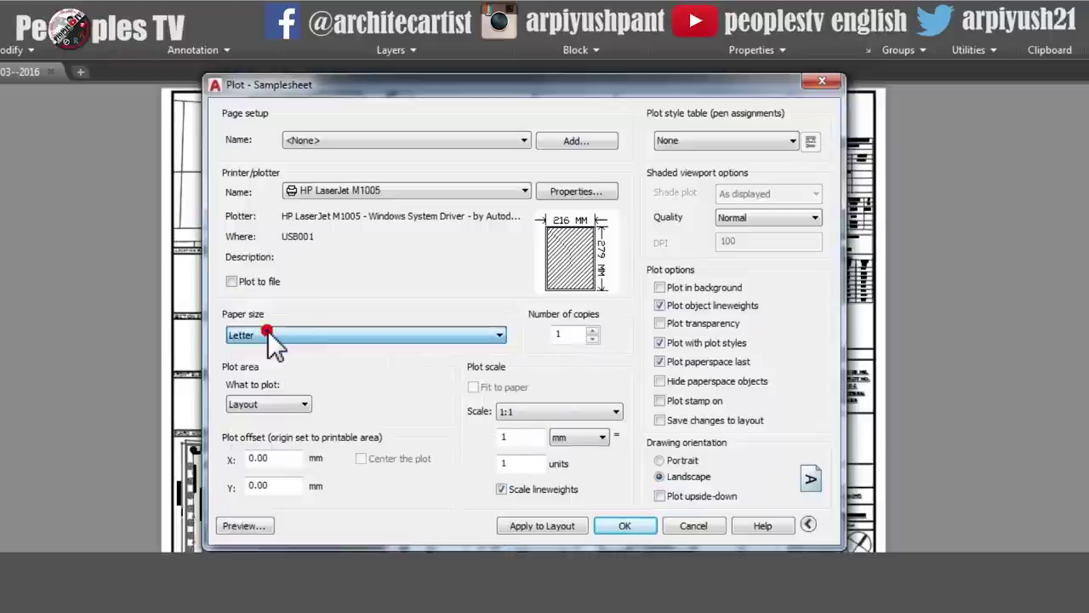
{"action": "left_click", "coordinate": [263, 335]}
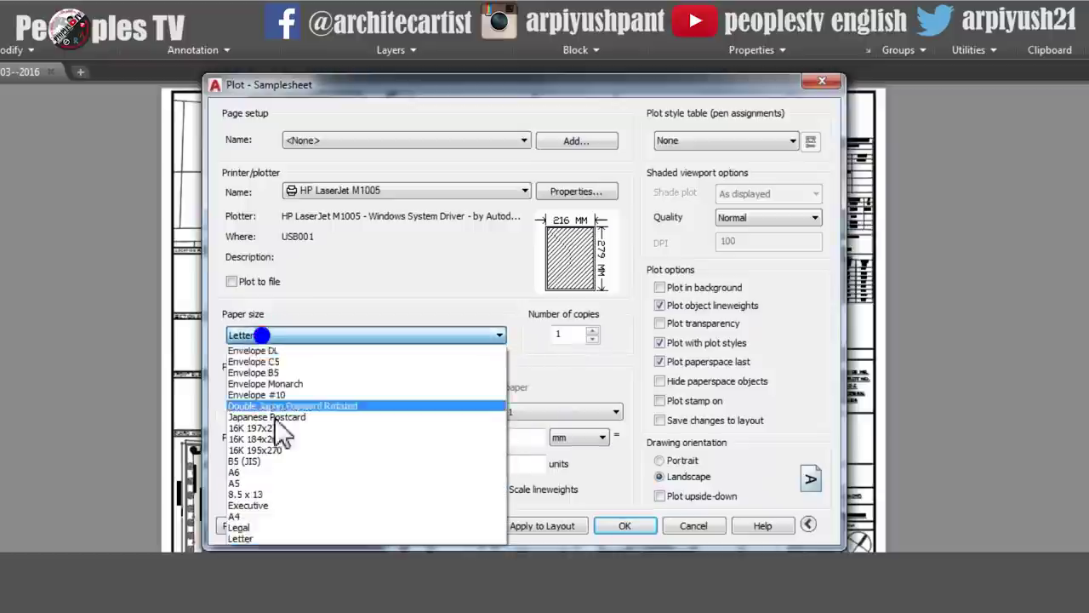
{"action": "left_click", "coordinate": [264, 516]}
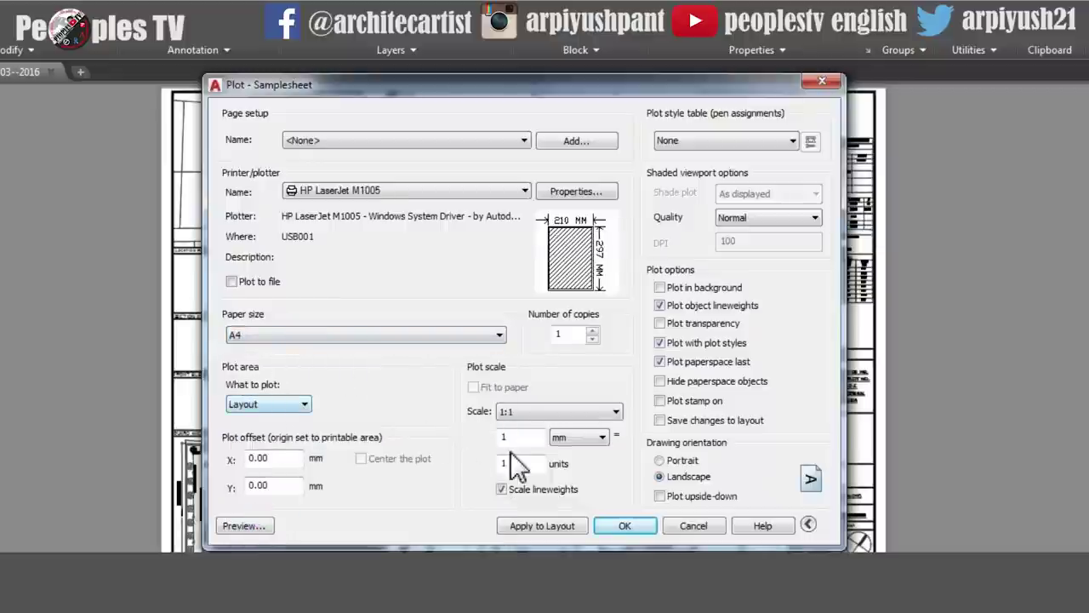
- Assign the monochrome.ctb plot style table with Maximum shaded viewport quality and preview the A4 plot
{"action": "left_click", "coordinate": [719, 143]}
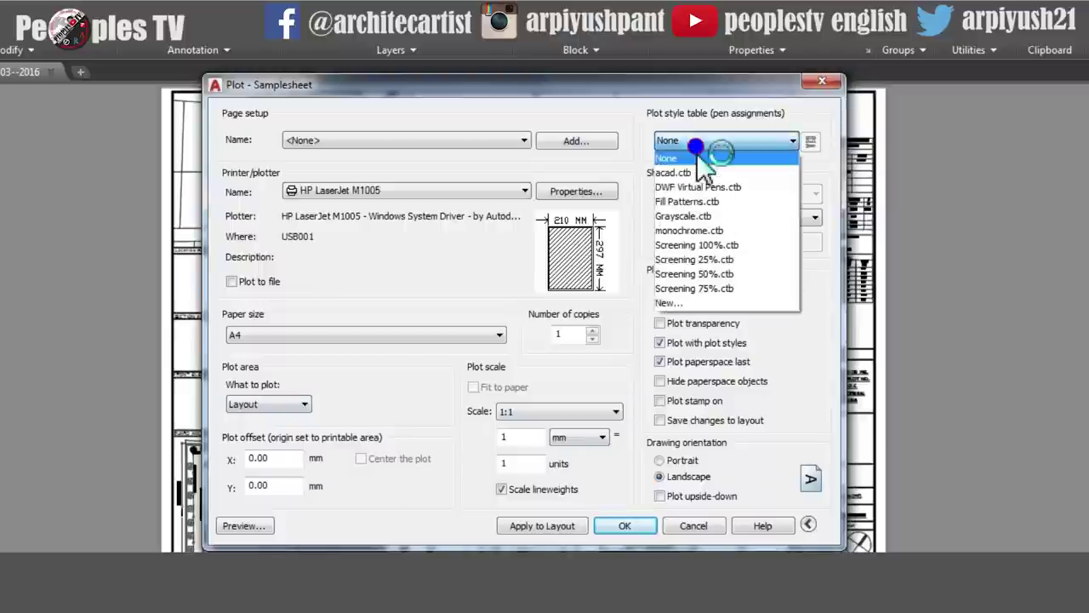
{"action": "left_click", "coordinate": [689, 231]}
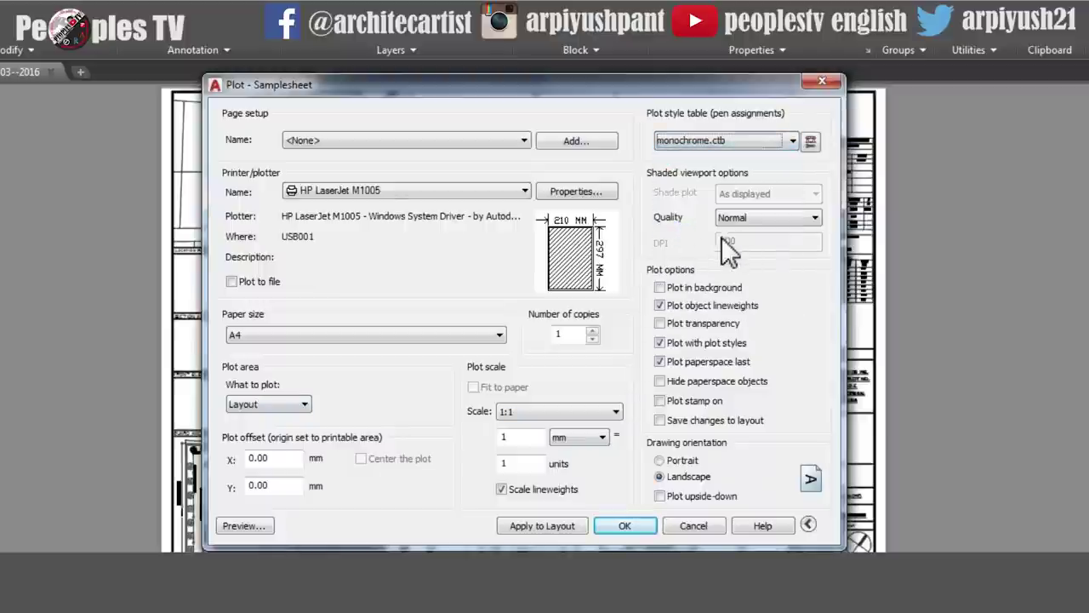
{"action": "left_click", "coordinate": [722, 218]}
{"action": "left_click", "coordinate": [738, 283]}
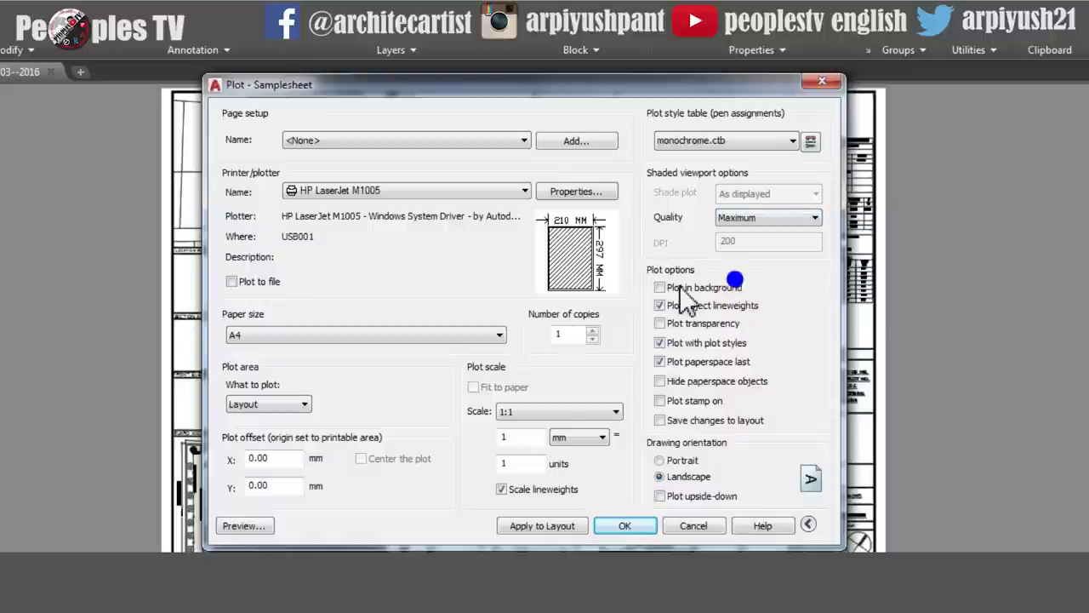
{"action": "left_click", "coordinate": [256, 527]}
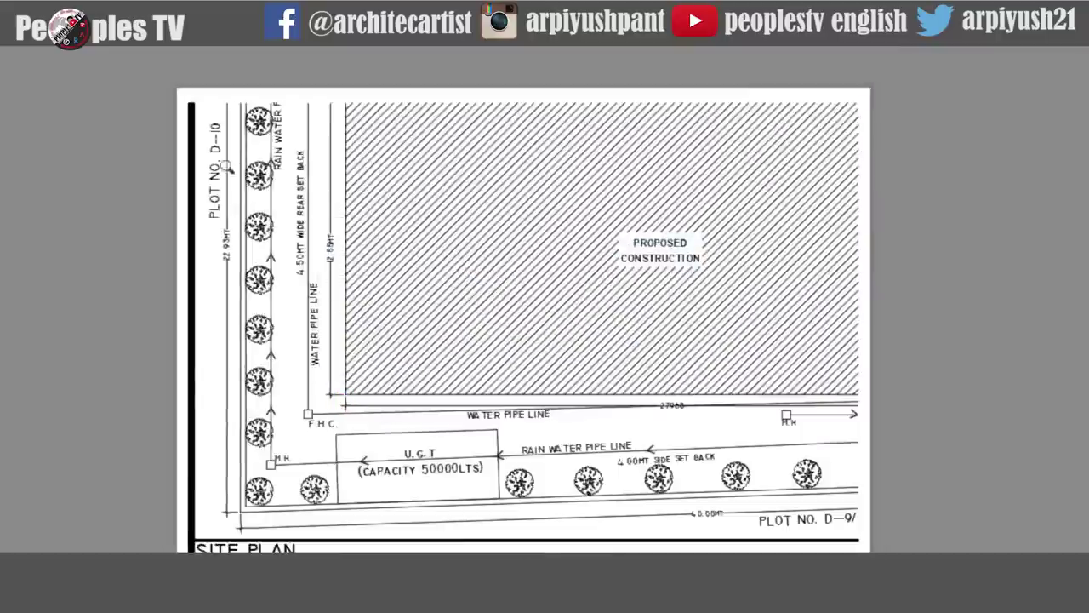
{"action": "scroll", "coordinate": [202, 430], "scroll_direction": "down", "scroll_amount": 1}
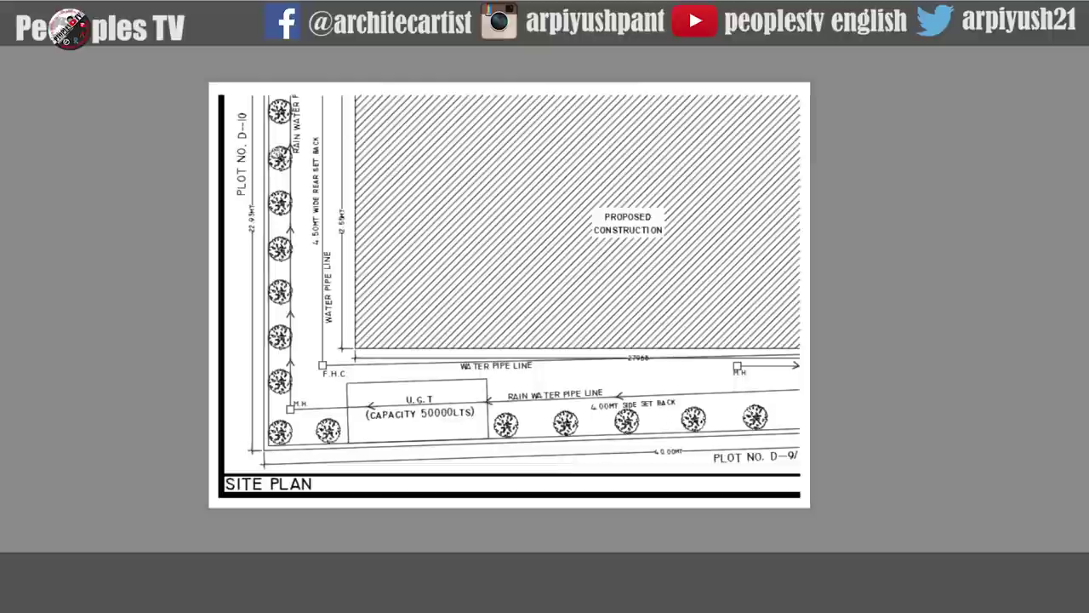
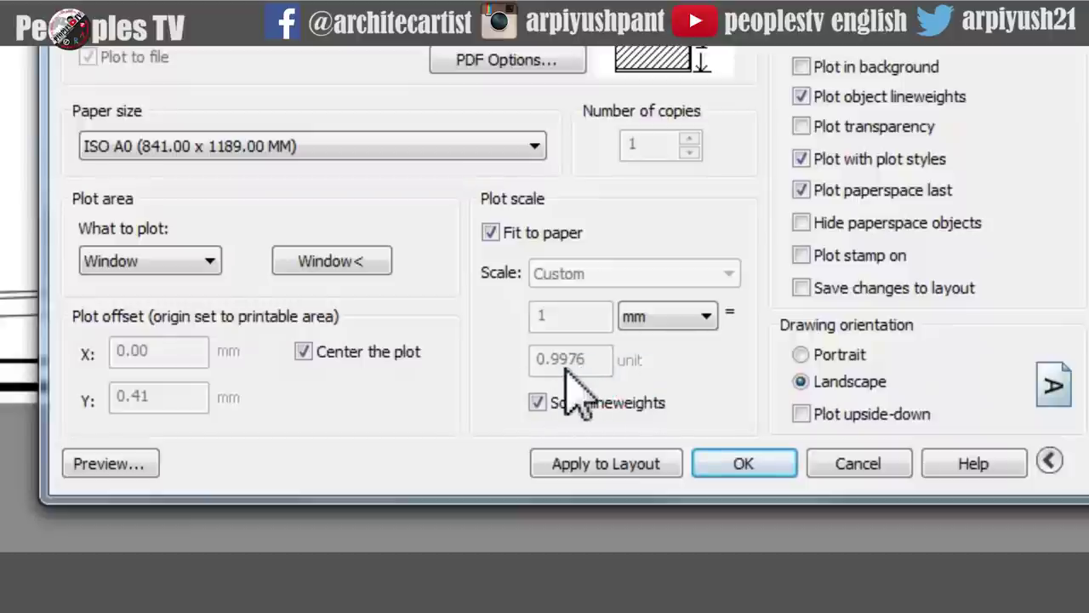
- Redefine the plot window from the sheet's upper-left paper corner to its lower-right paper corner
{"action": "left_click", "coordinate": [332, 264]}
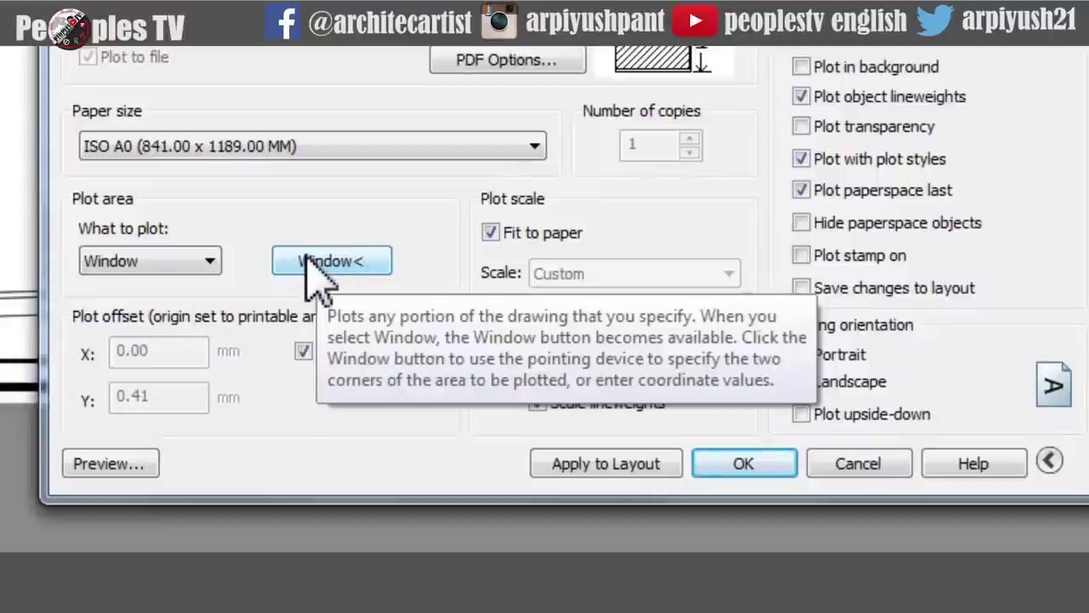
{"action": "left_click", "coordinate": [334, 264]}
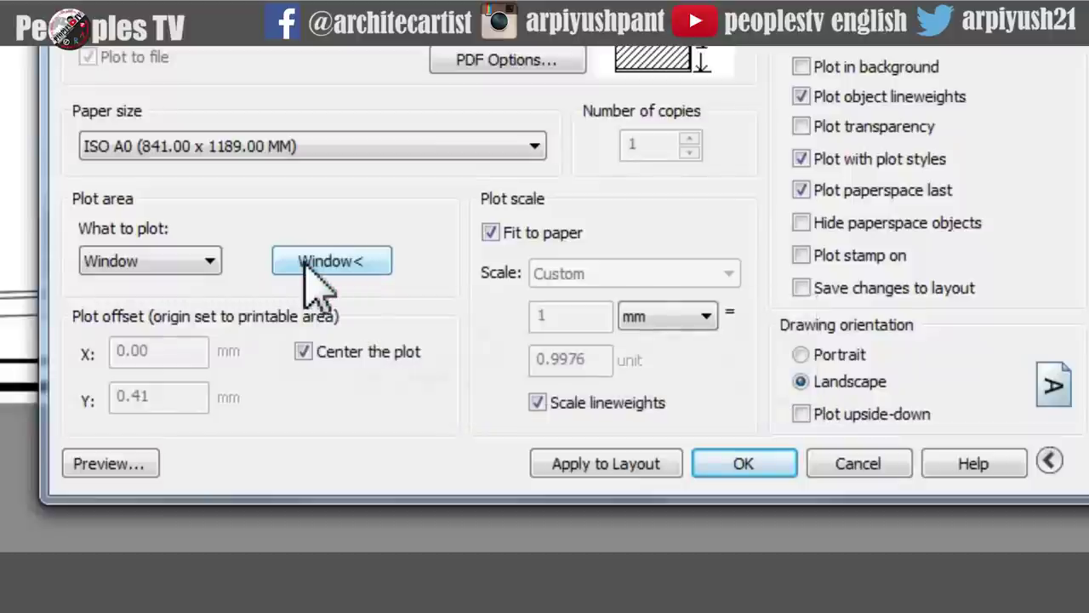
{"action": "left_click", "coordinate": [332, 261]}
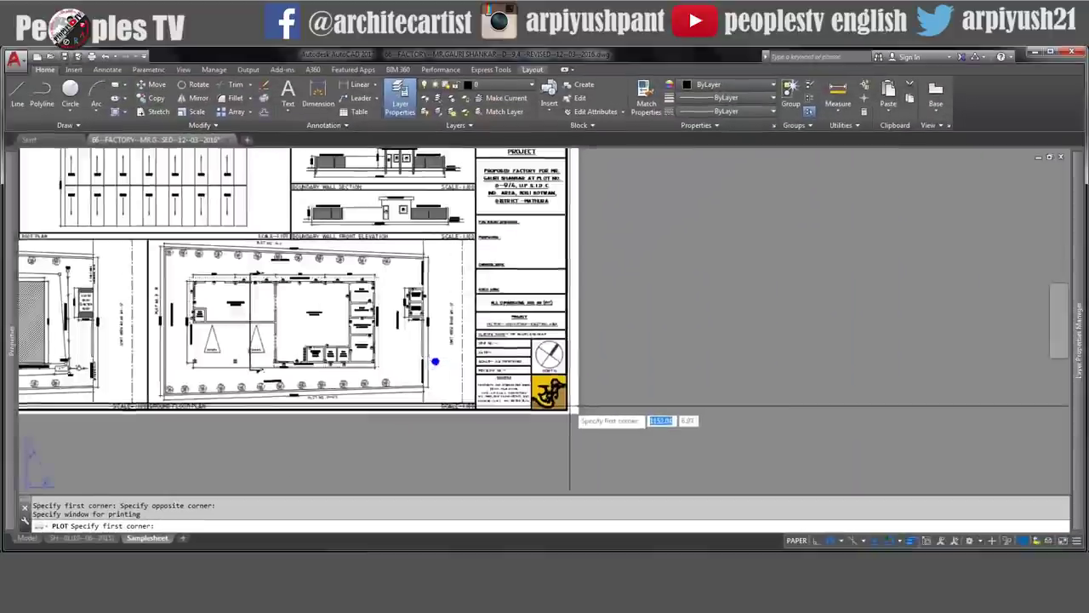
{"action": "scroll", "coordinate": [352, 219], "scroll_direction": "down", "scroll_amount": 3}
{"action": "scroll", "coordinate": [281, 205], "scroll_direction": "up", "scroll_amount": 10}
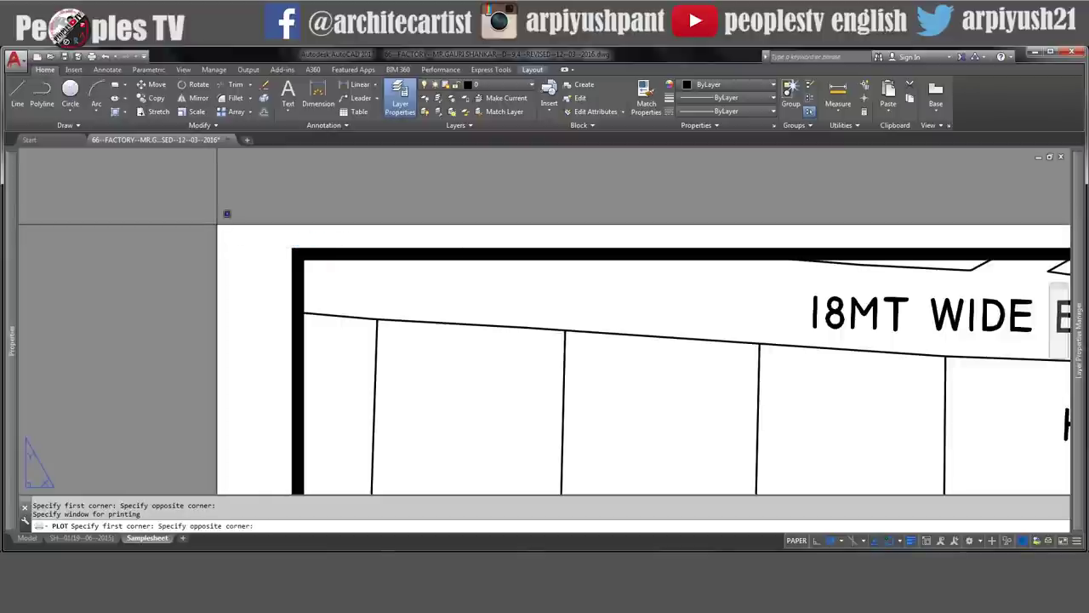
{"action": "scroll", "coordinate": [226, 213], "scroll_direction": "down", "scroll_amount": 10}
{"action": "scroll", "coordinate": [596, 357], "scroll_direction": "up", "scroll_amount": 2}
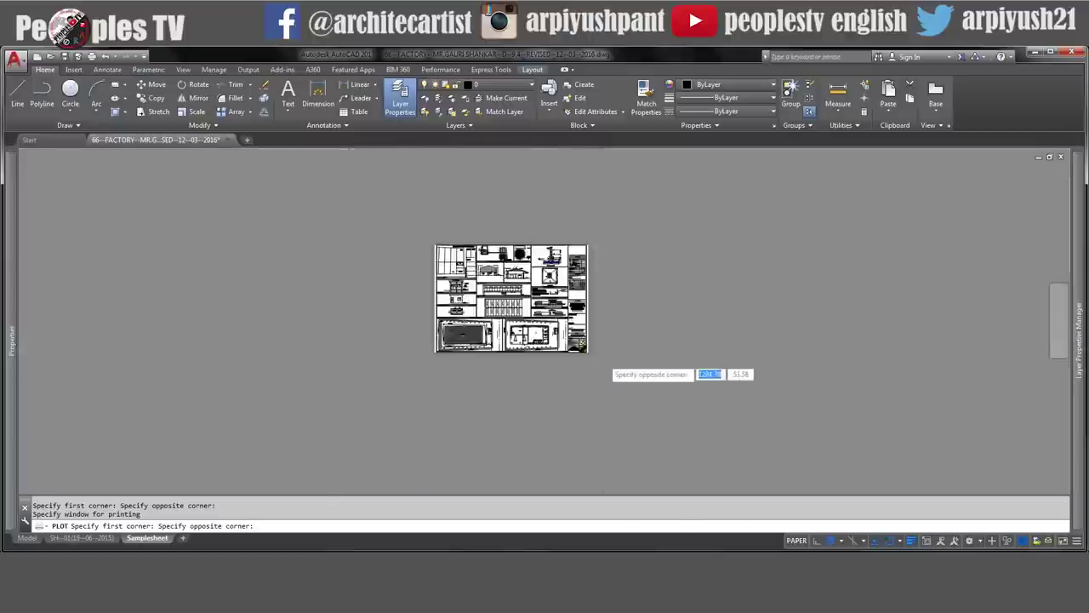
{"action": "scroll", "coordinate": [614, 349], "scroll_direction": "up", "scroll_amount": 8}
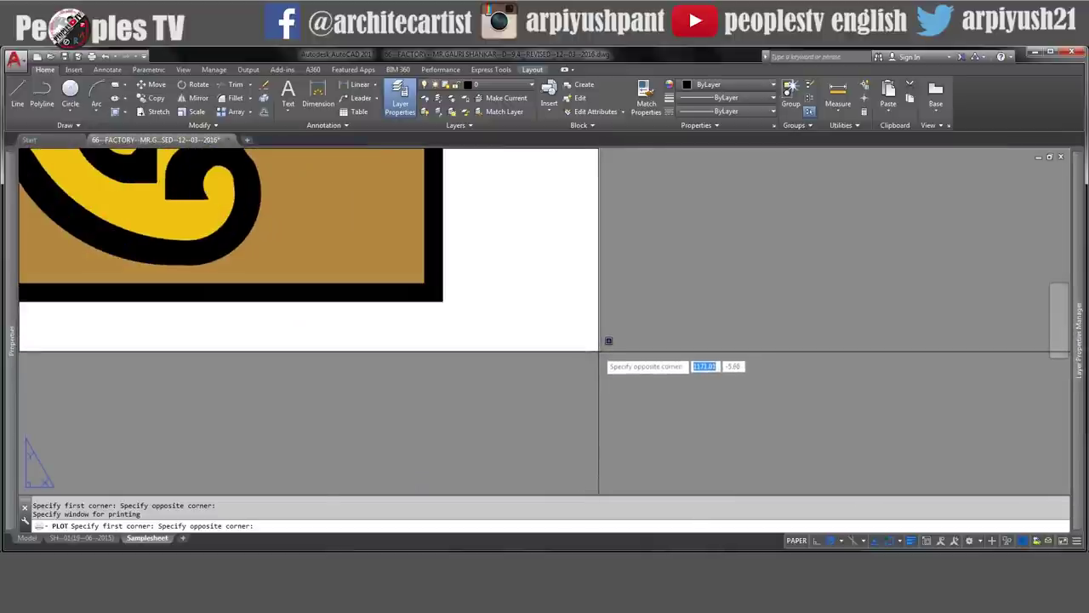
{"action": "left_click", "coordinate": [609, 341]}
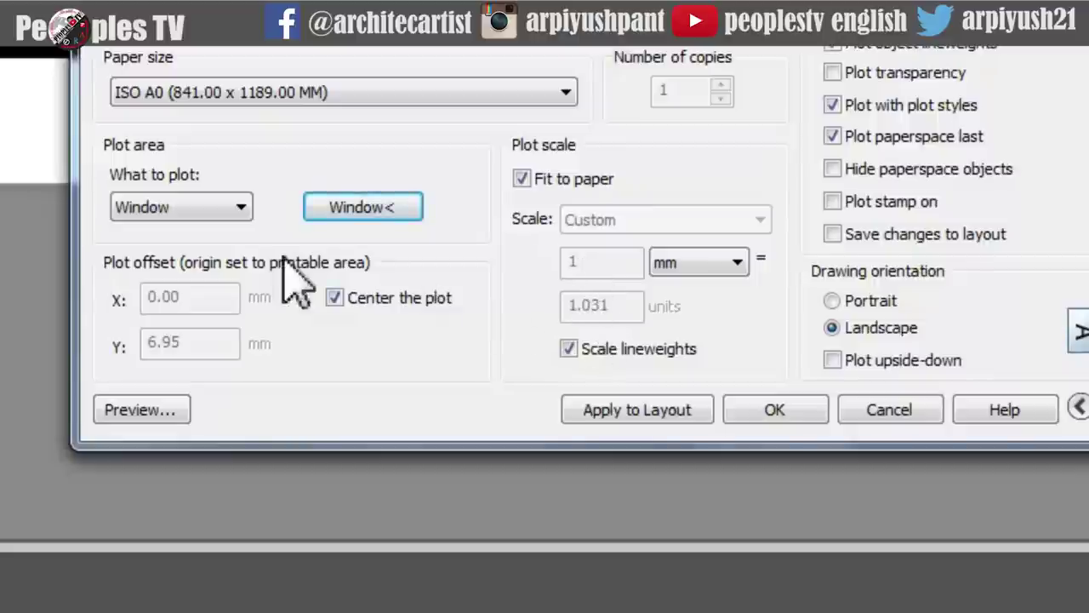
- Set the plot area to Layout, preview the whole sheet and leave the plot setup without plotting
{"action": "left_click", "coordinate": [230, 208]}
{"action": "left_click", "coordinate": [185, 267]}
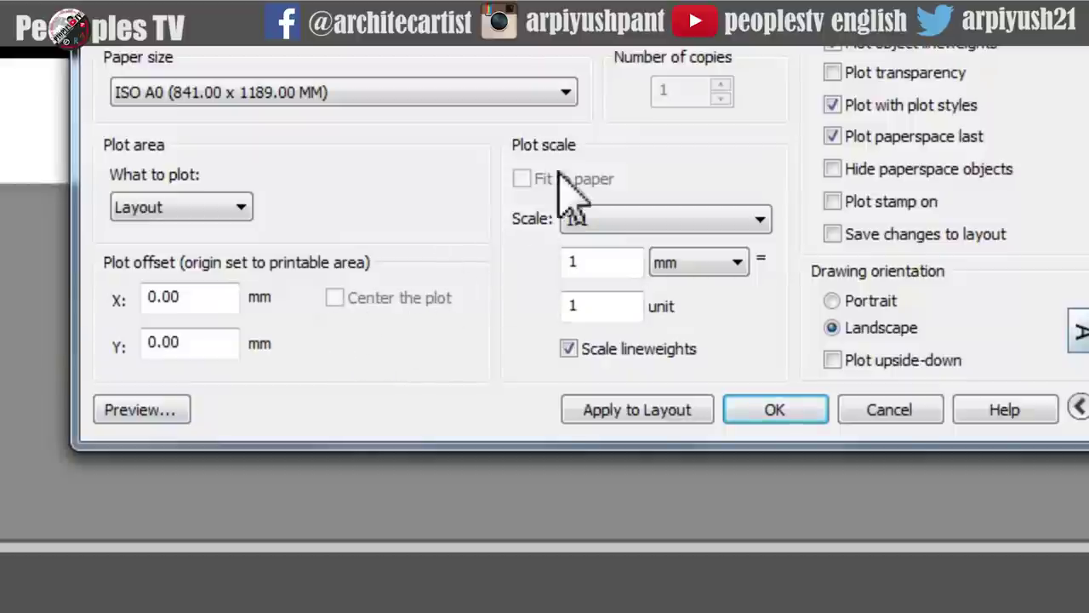
{"action": "left_click", "coordinate": [165, 410]}
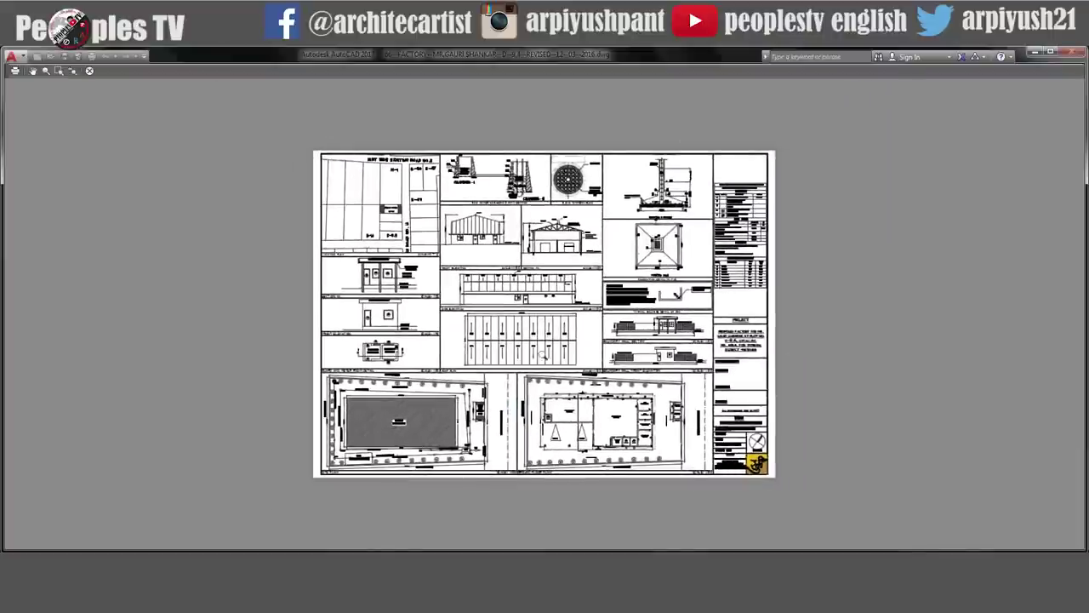
{"action": "scroll", "coordinate": [541, 352], "scroll_direction": "up", "scroll_amount": 2}
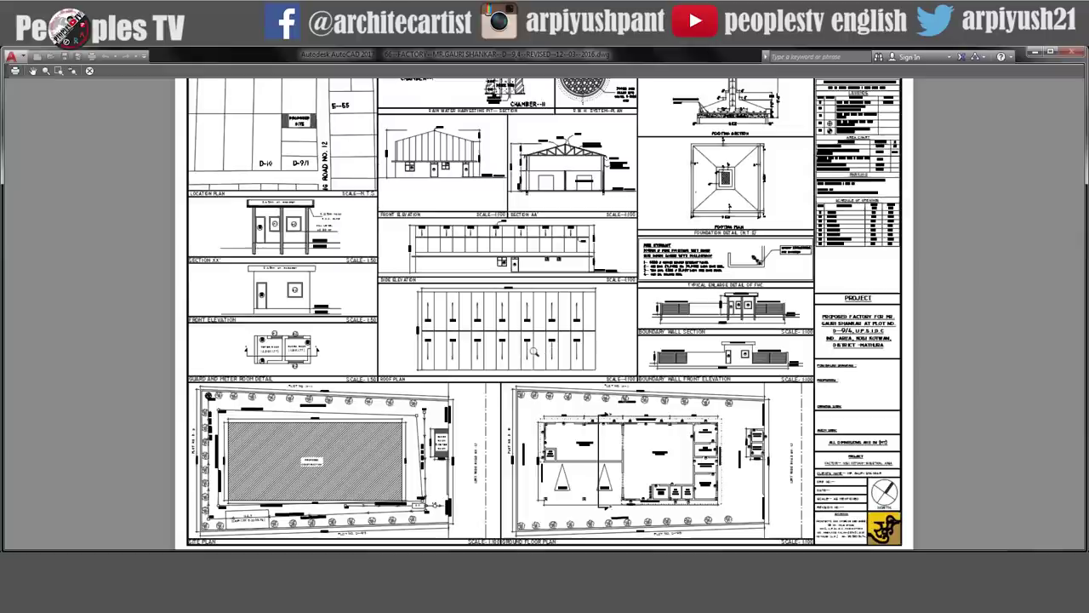
{"action": "right_click", "coordinate": [537, 355]}
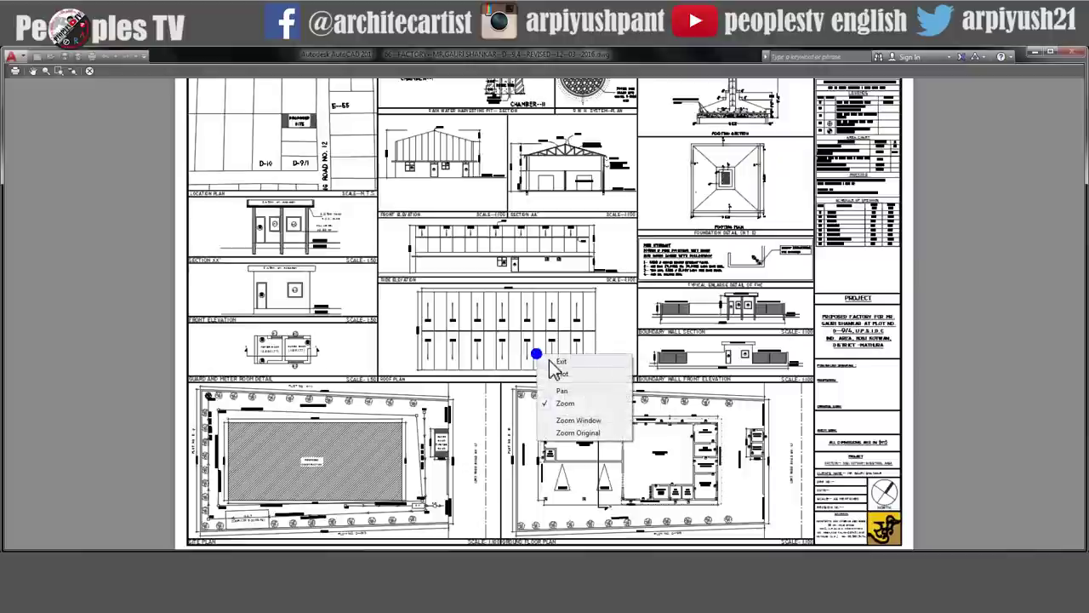
{"action": "left_click", "coordinate": [553, 362]}
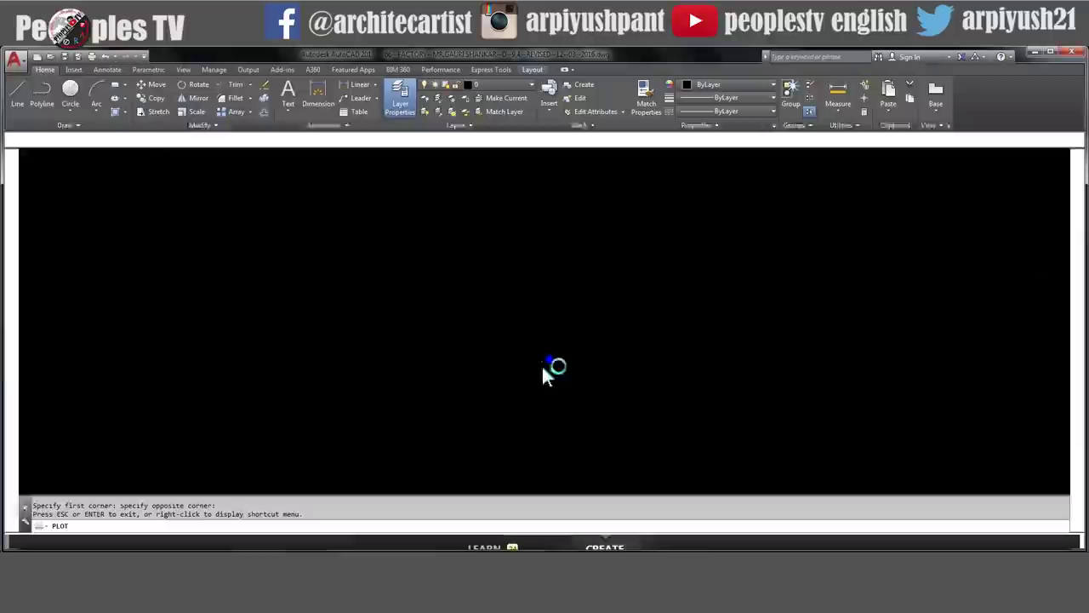
{"action": "left_click", "coordinate": [651, 457]}
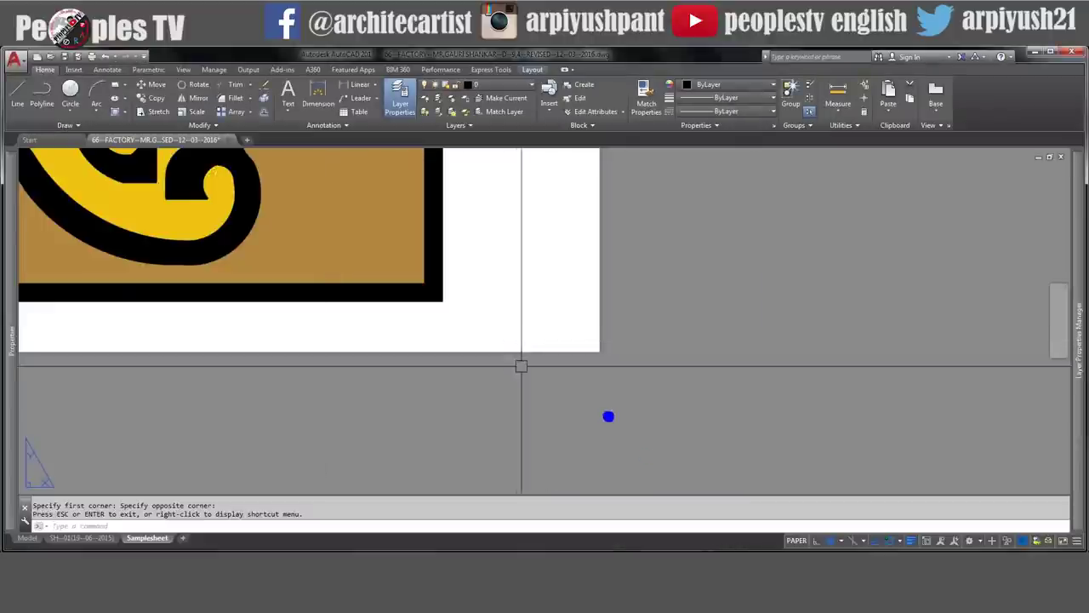
- Fit the whole sheet in view and save the drawing
{"action": "type", "text": "z"}
{"action": "key", "text": "Return"}
{"action": "type", "text": "e"}
{"action": "key", "text": "Return"}
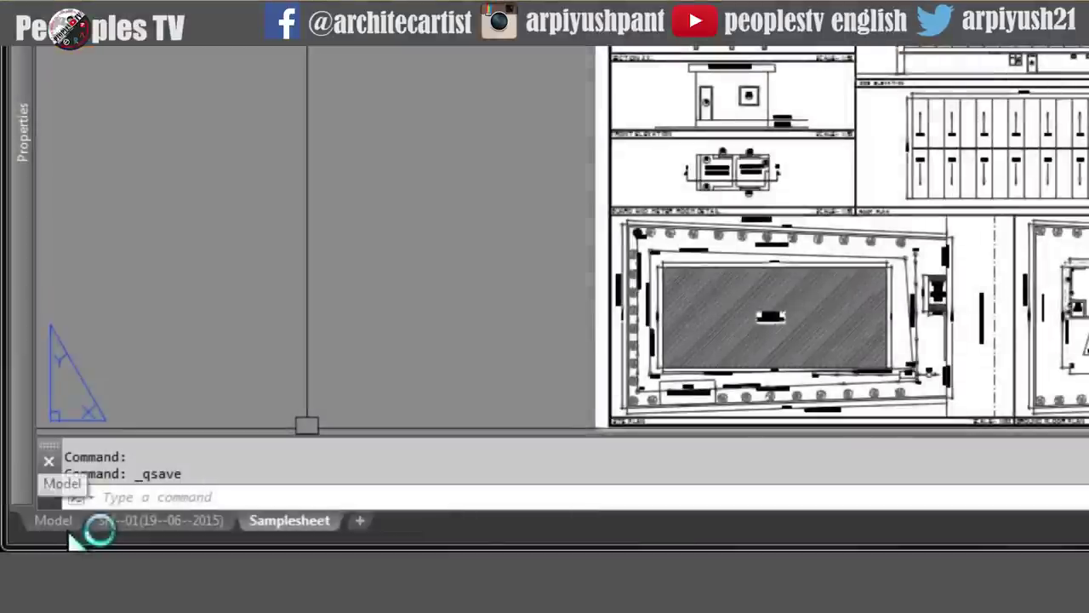
- Switch to model space and fit all the drawings in view
{"action": "left_click", "coordinate": [68, 523]}
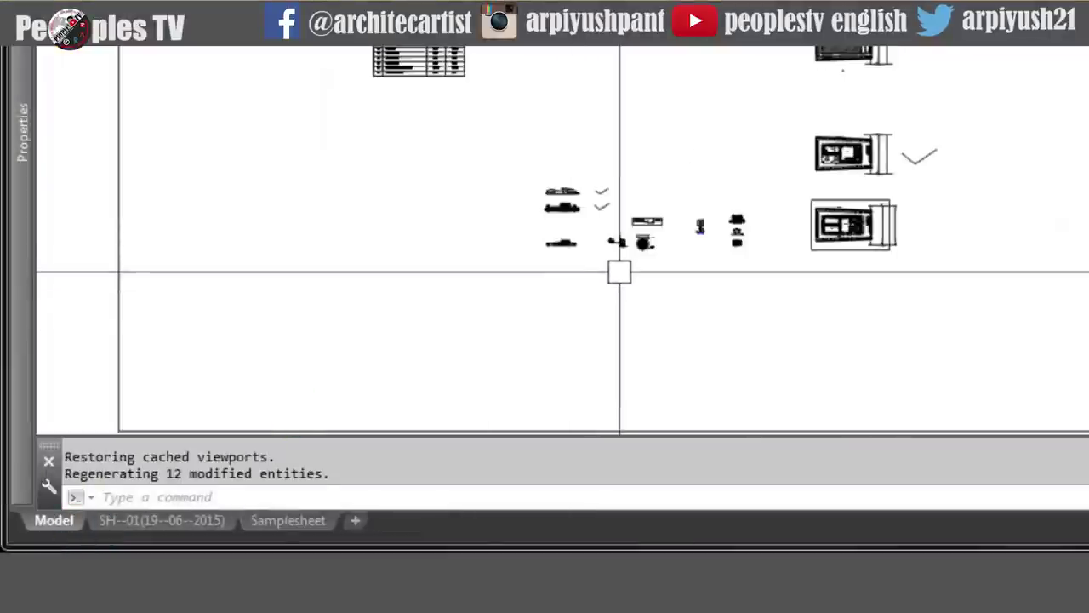
{"action": "type", "text": "z"}
{"action": "key", "text": "Return"}
{"action": "type", "text": "a"}
{"action": "key", "text": "Return"}
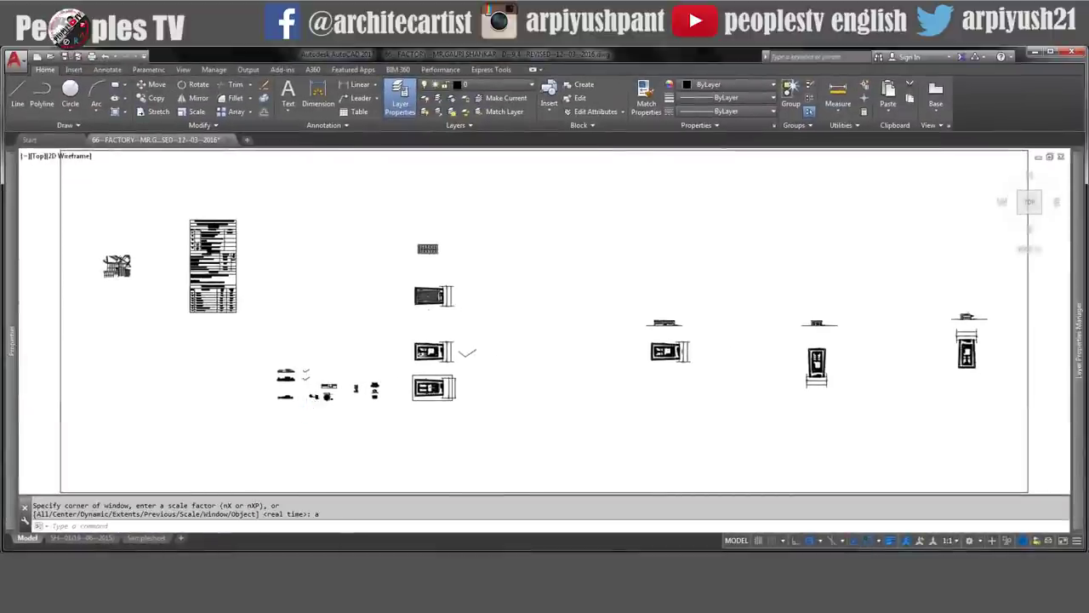
- Save the drawing, inspect the site plan up close and fit all the drawings back in view
{"action": "key", "text": "ctrl+s"}
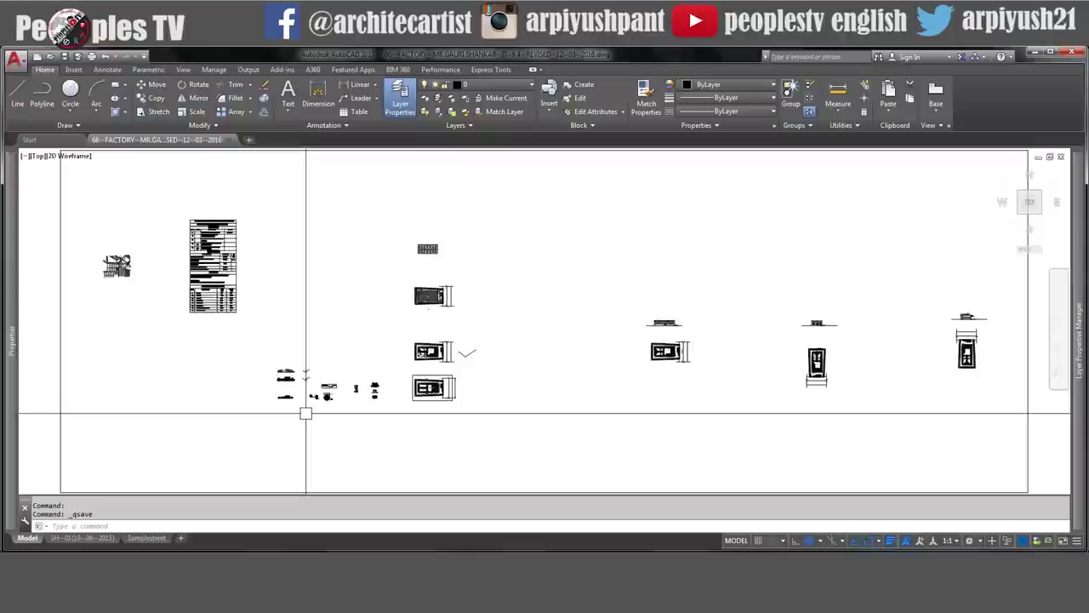
{"action": "left_click", "coordinate": [539, 384]}
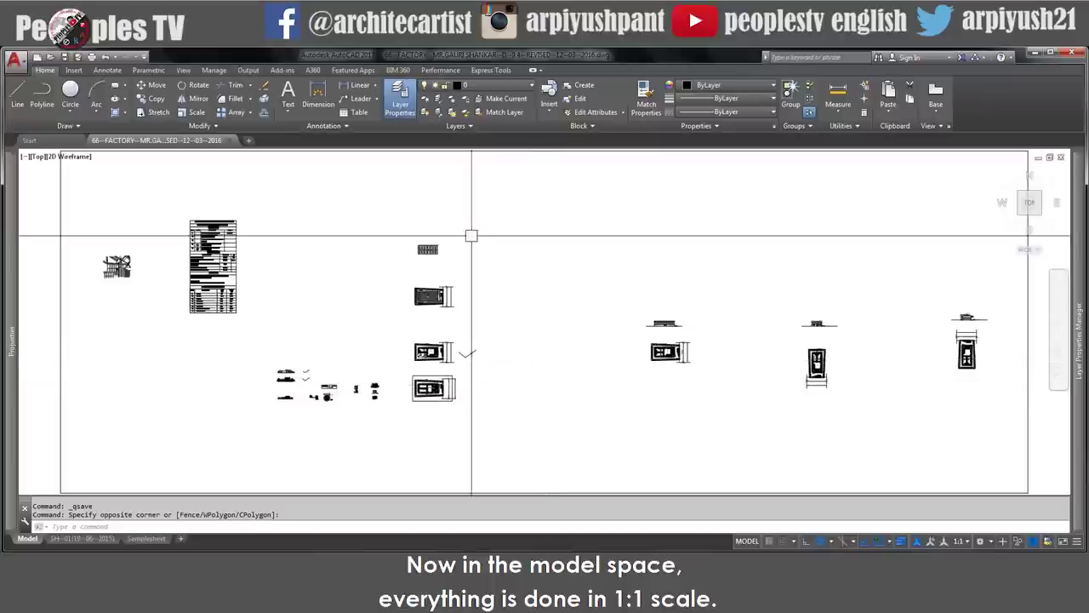
{"action": "scroll", "coordinate": [406, 307], "scroll_direction": "up", "scroll_amount": 5}
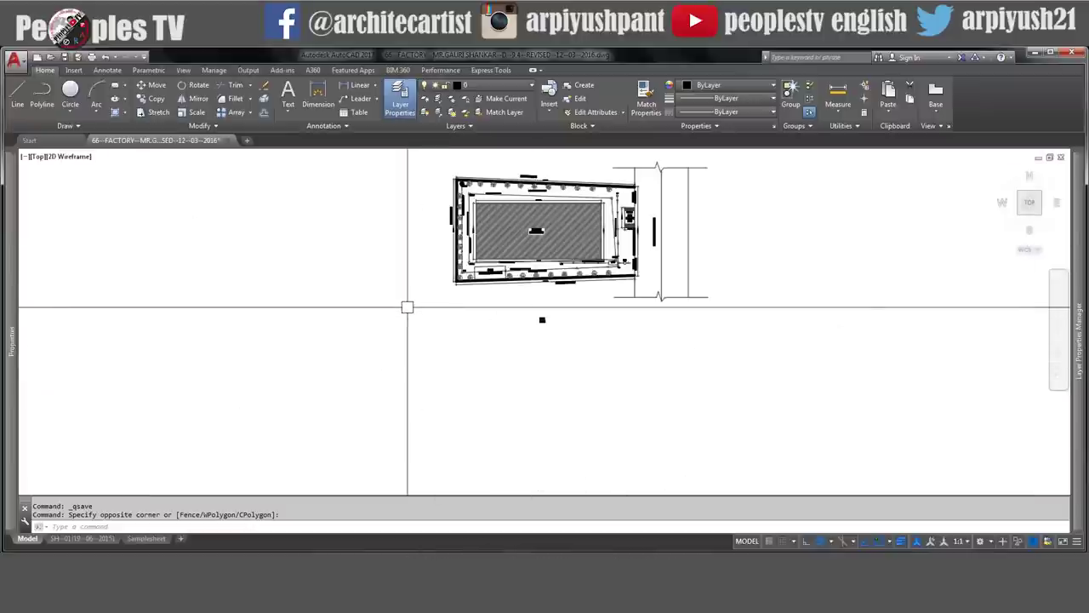
{"action": "scroll", "coordinate": [566, 347], "scroll_direction": "up", "scroll_amount": 2}
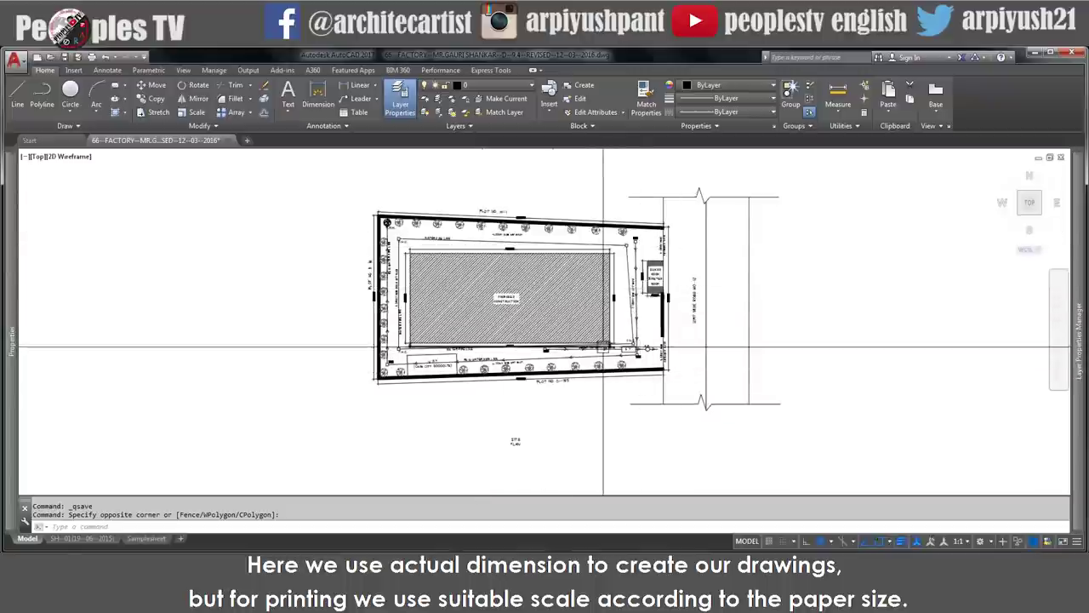
{"action": "type", "text": "z"}
{"action": "key", "text": "Return"}
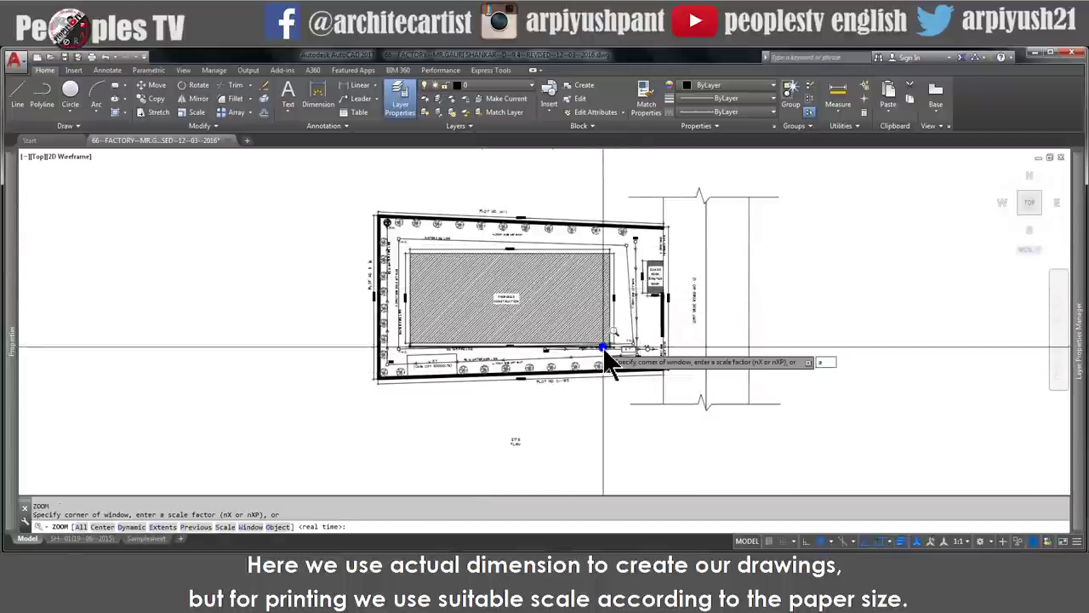
{"action": "type", "text": "a"}
{"action": "key", "text": "Return"}
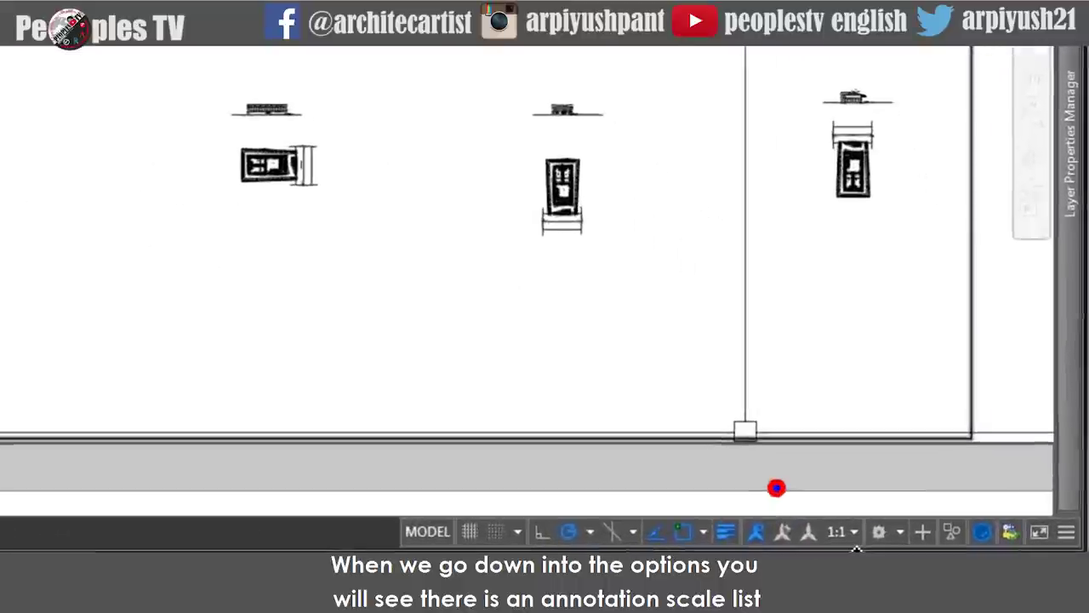
- Look through the available annotation scales in model space without choosing another one
{"action": "left_click", "coordinate": [831, 532]}
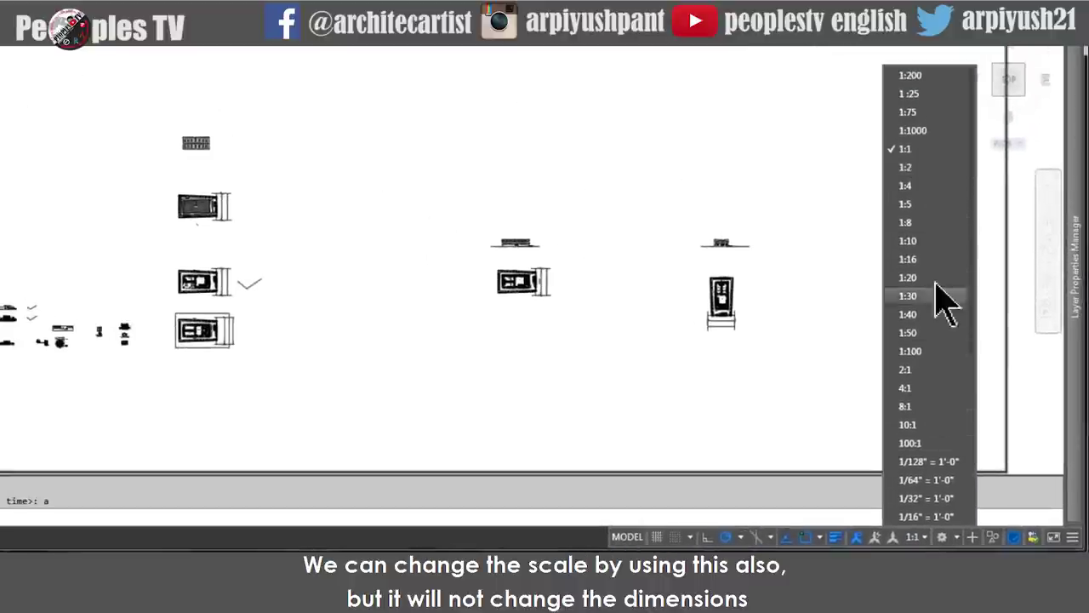
{"action": "scroll", "coordinate": [926, 327], "scroll_direction": "down", "scroll_amount": 5}
{"action": "scroll", "coordinate": [926, 332], "scroll_direction": "up", "scroll_amount": 5}
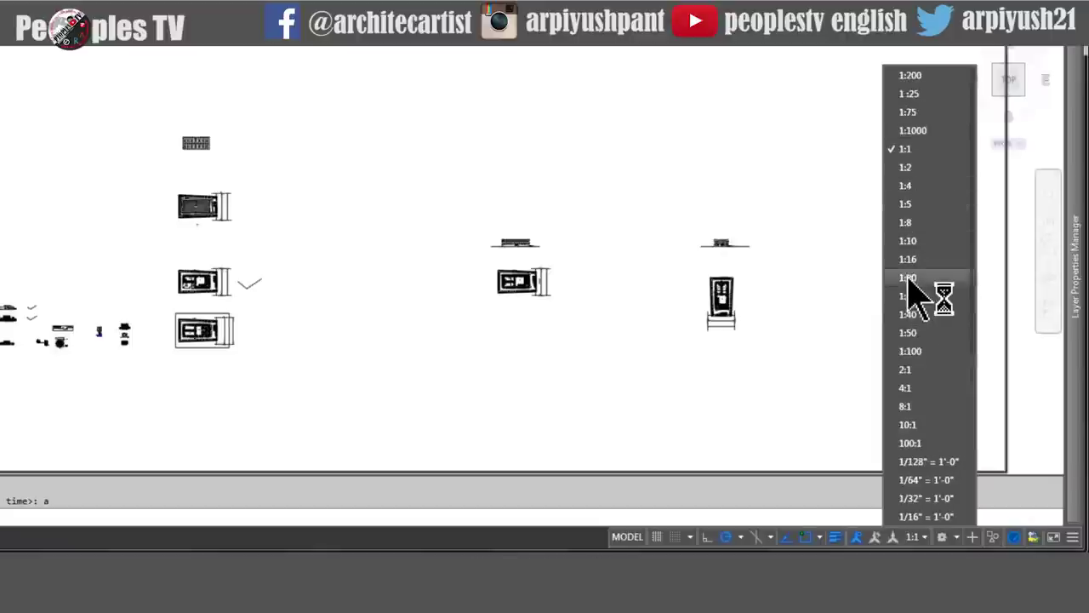
{"action": "left_click", "coordinate": [481, 377]}
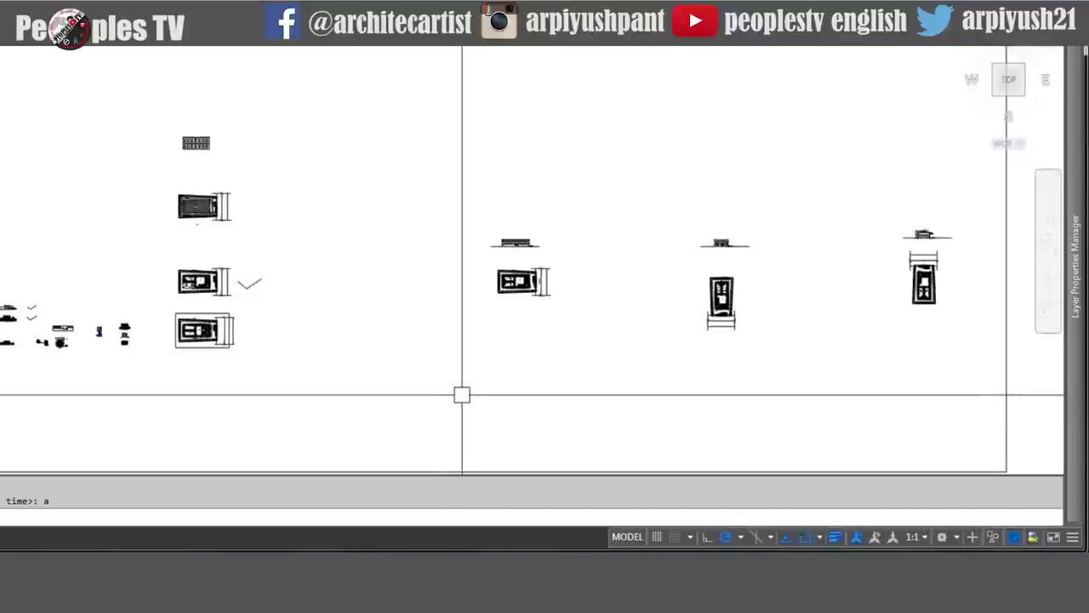
- Check which linetype is assigned to the road's middle line beside the site plan and leave it unchanged
{"action": "middle_click_drag", "start_coordinate": [549, 421], "coordinate": [579, 426]}
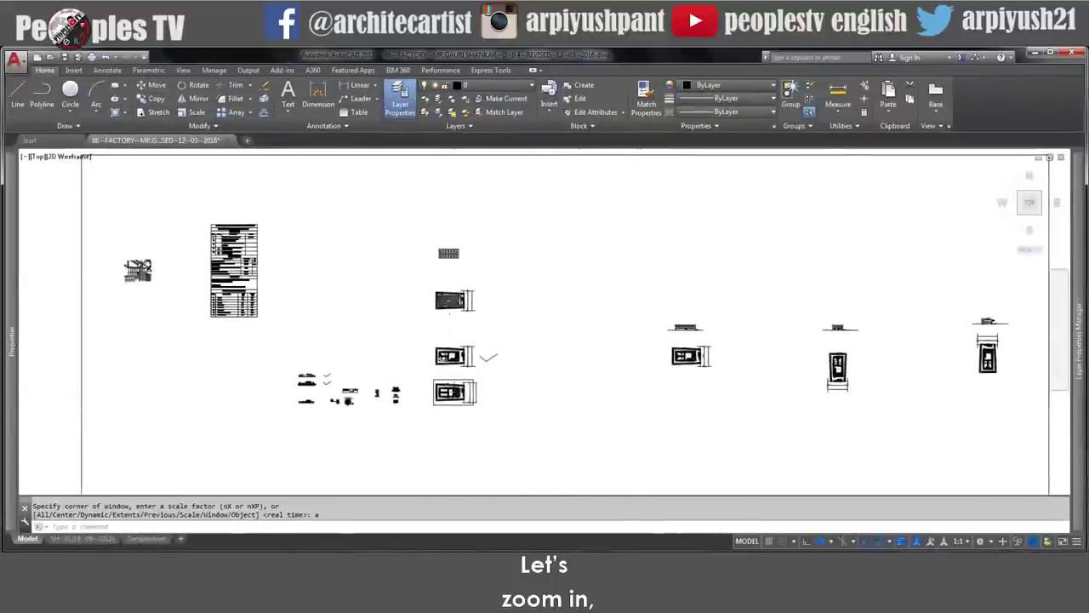
{"action": "scroll", "coordinate": [433, 296], "scroll_direction": "up", "scroll_amount": 5}
{"action": "scroll", "coordinate": [601, 383], "scroll_direction": "up", "scroll_amount": 5}
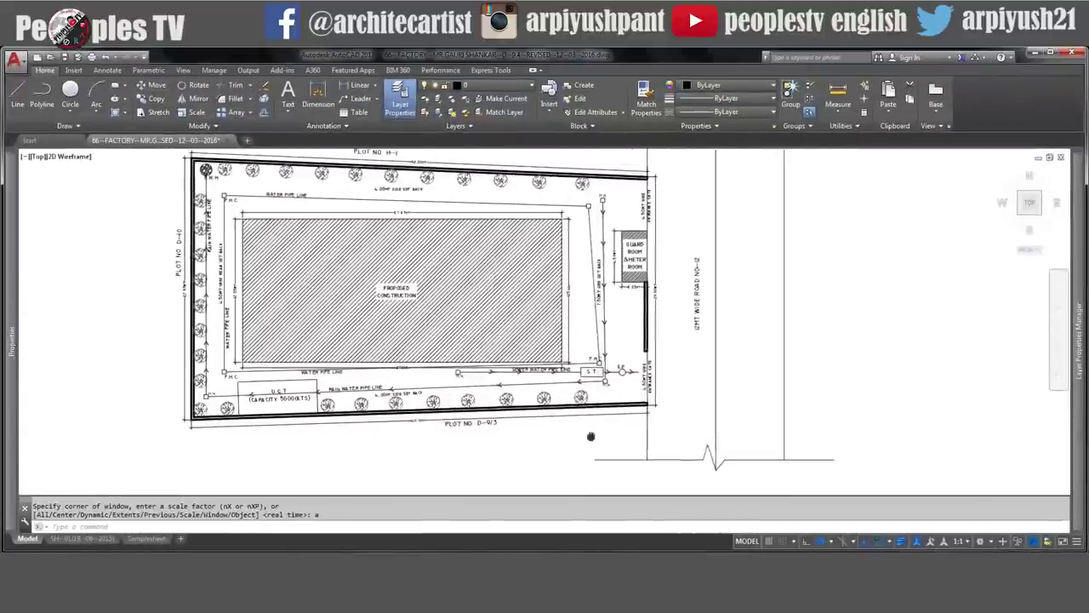
{"action": "scroll", "coordinate": [659, 392], "scroll_direction": "down", "scroll_amount": 5}
{"action": "left_click", "coordinate": [679, 392]}
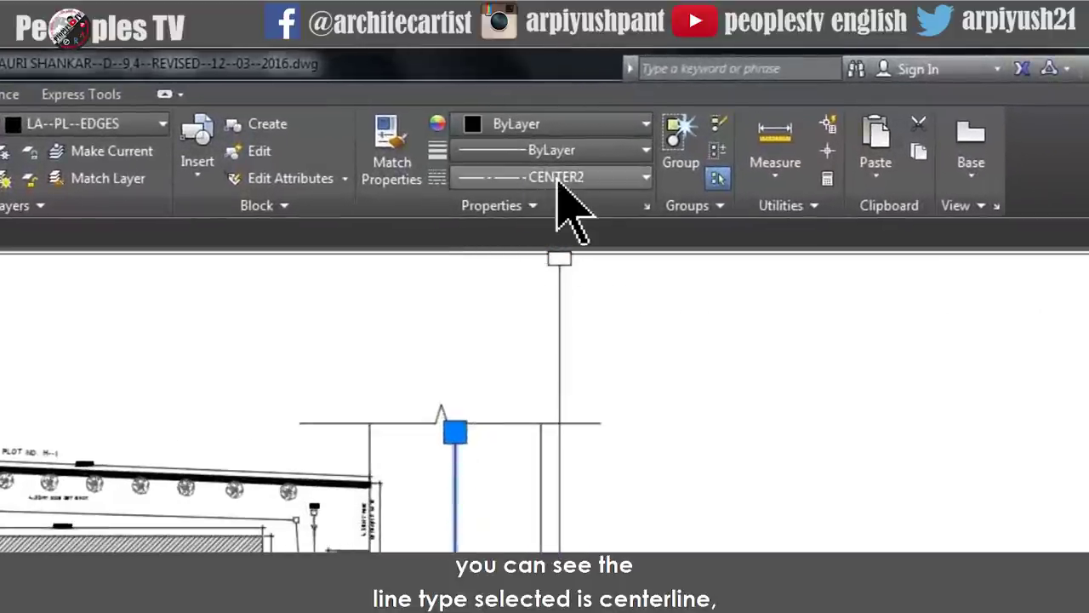
{"action": "left_click", "coordinate": [554, 176]}
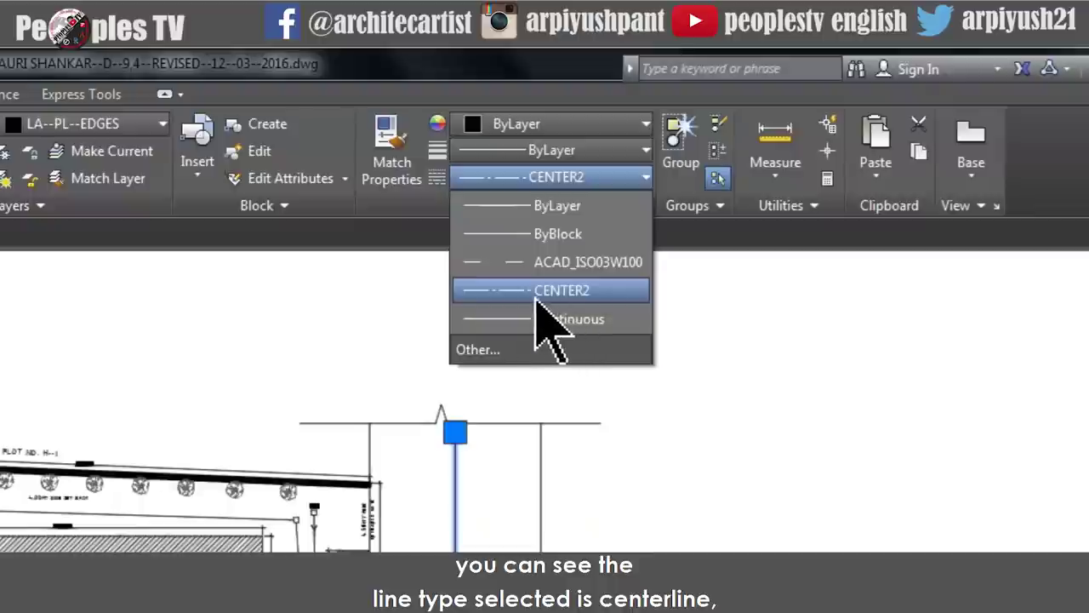
{"action": "left_click", "coordinate": [554, 178]}
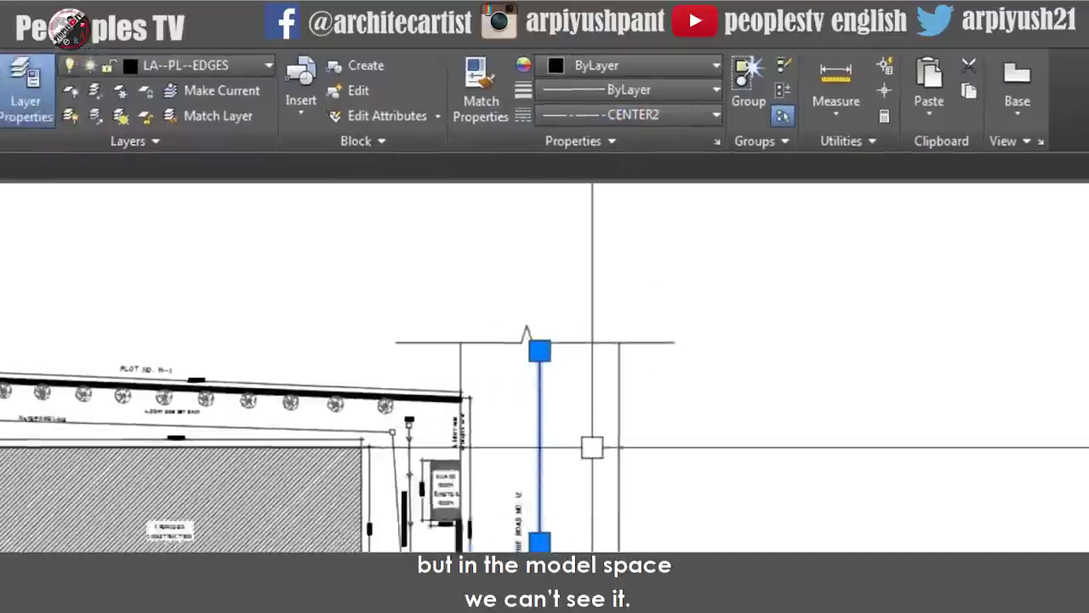
{"action": "key", "text": "Escape"}
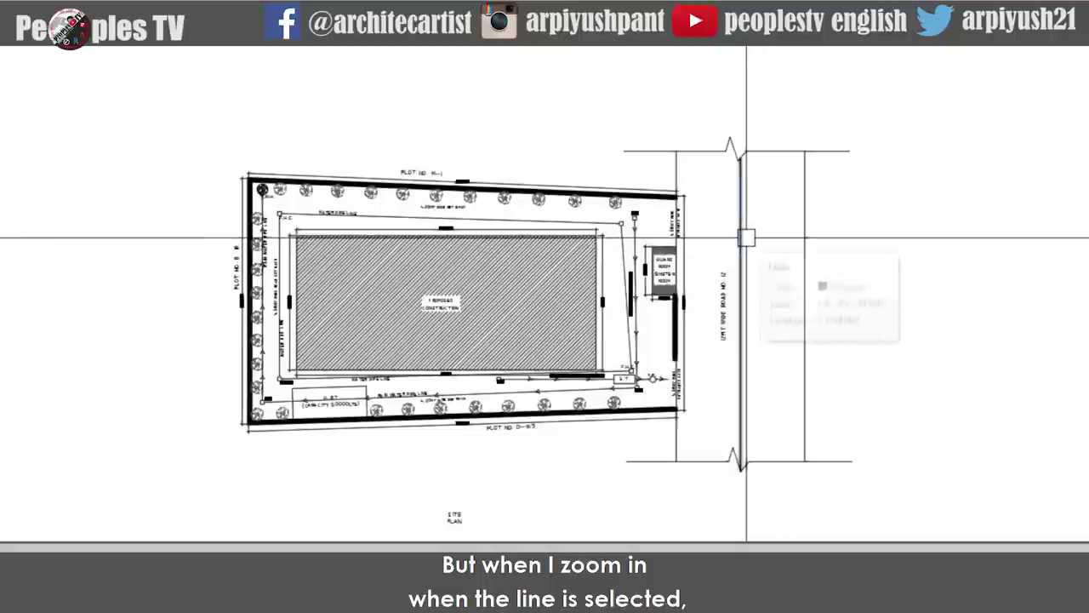
- Examine the dash pattern of the road's centre line up close and compare it with the zoomed-out view
{"action": "left_click", "coordinate": [746, 237]}
{"action": "scroll", "coordinate": [746, 382], "scroll_direction": "up", "scroll_amount": 6}
{"action": "scroll", "coordinate": [718, 368], "scroll_direction": "up", "scroll_amount": 3}
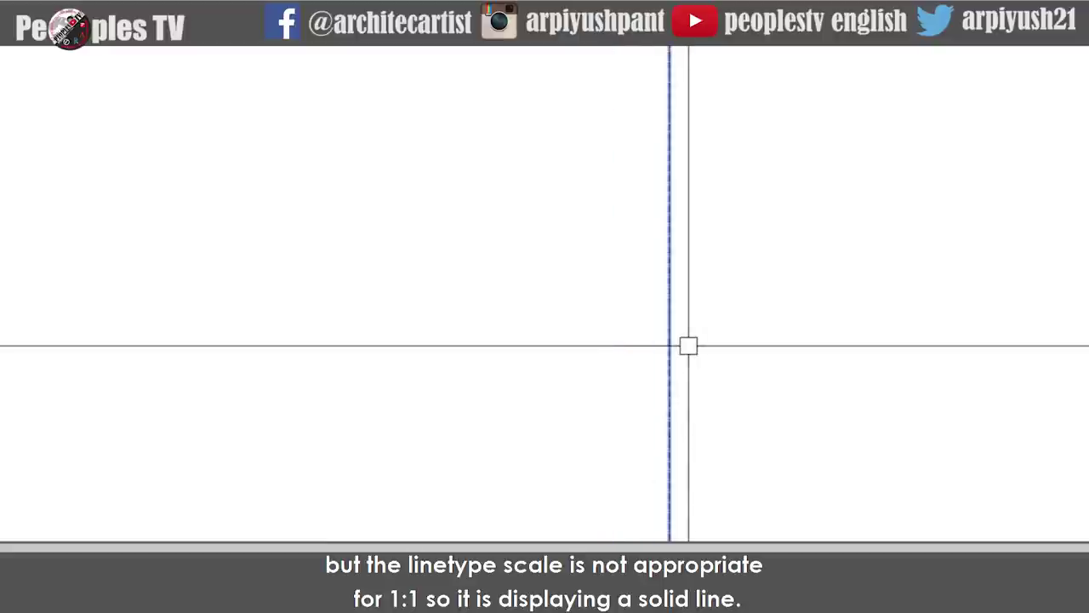
{"action": "scroll", "coordinate": [717, 345], "scroll_direction": "up", "scroll_amount": 1}
{"action": "scroll", "coordinate": [716, 345], "scroll_direction": "down", "scroll_amount": 8}
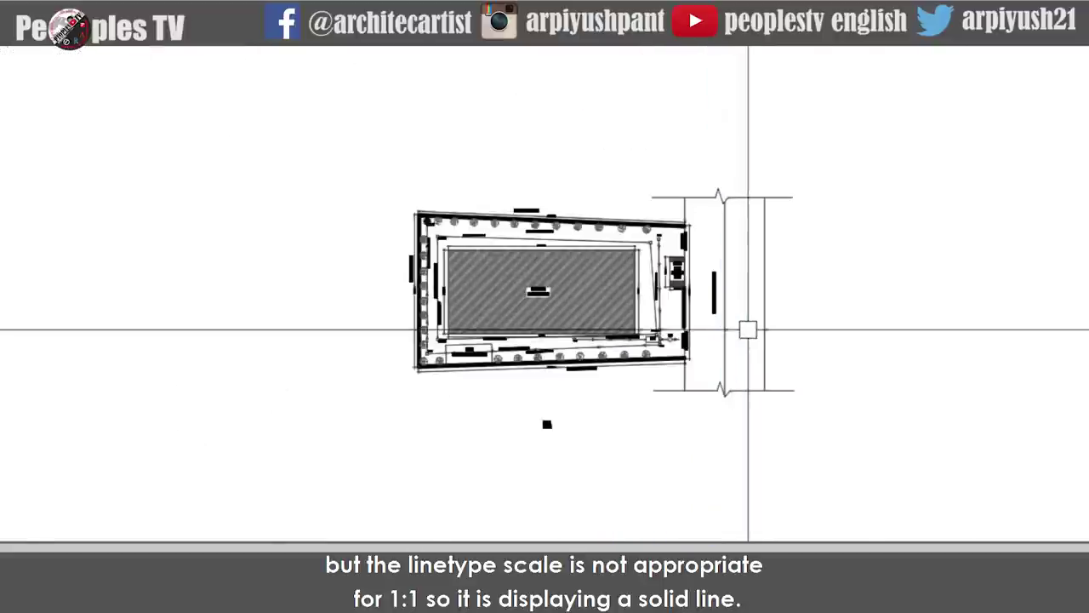
{"action": "left_click", "coordinate": [722, 339]}
{"action": "scroll", "coordinate": [722, 349], "scroll_direction": "up", "scroll_amount": 8}
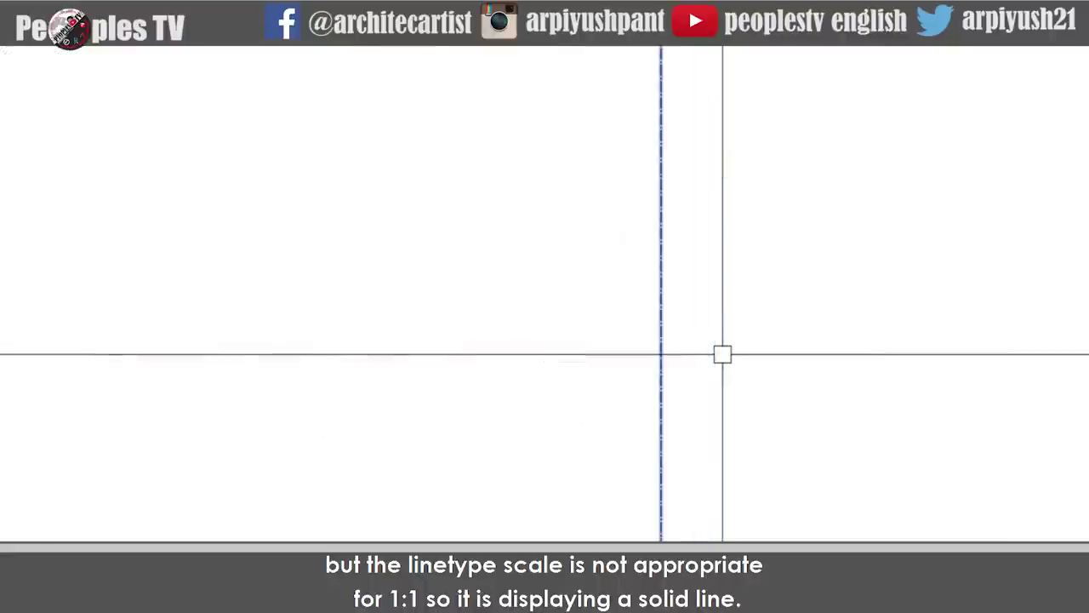
{"action": "scroll", "coordinate": [703, 348], "scroll_direction": "down", "scroll_amount": 6}
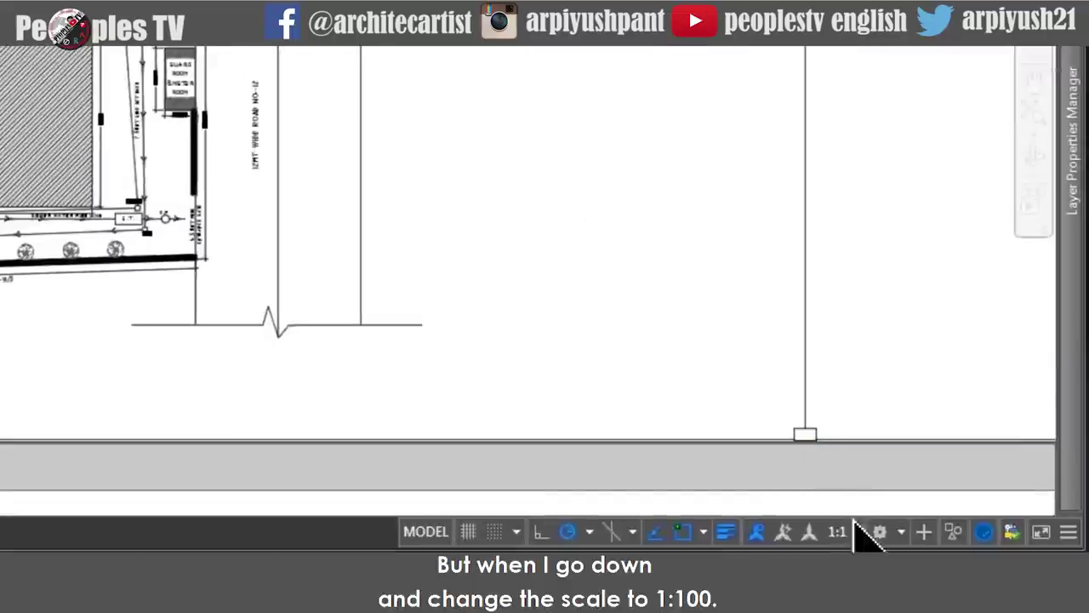
- Set the model space annotation scale to 1:100 and regenerate the drawing to refresh the road's centre line
{"action": "left_click", "coordinate": [856, 531]}
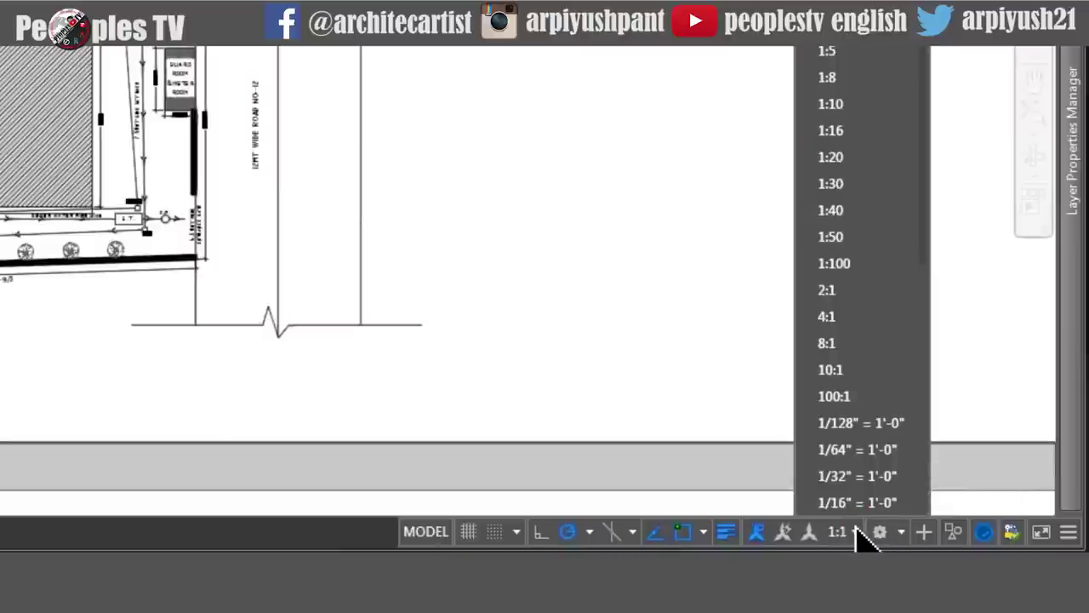
{"action": "left_click", "coordinate": [877, 271]}
{"action": "scroll", "coordinate": [309, 177], "scroll_direction": "up", "scroll_amount": 2}
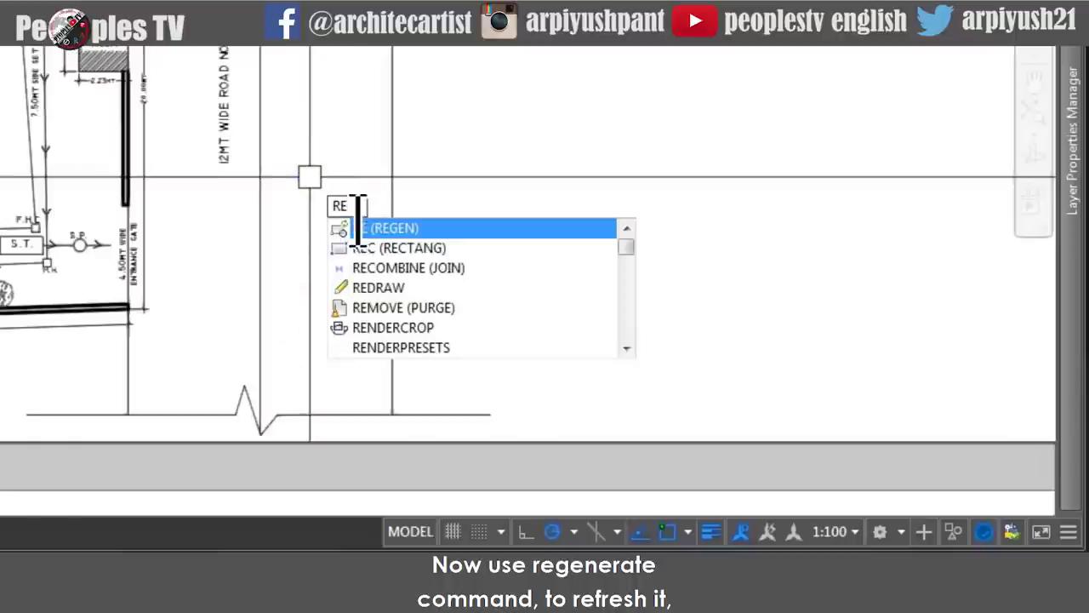
{"action": "key", "text": "Return"}
{"action": "scroll", "coordinate": [489, 224], "scroll_direction": "down", "scroll_amount": 2}
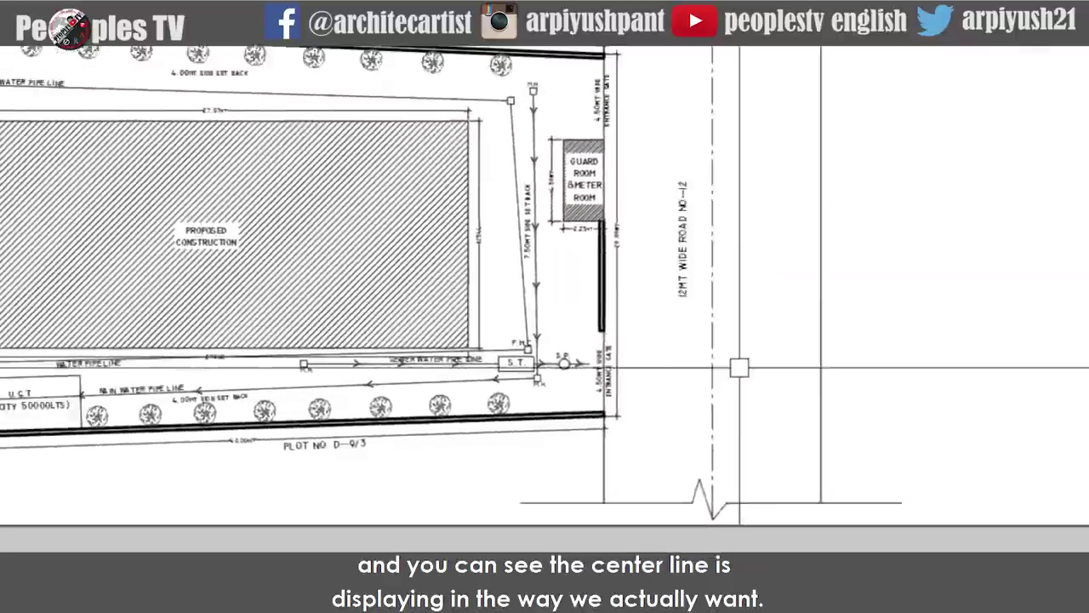
{"action": "scroll", "coordinate": [899, 311], "scroll_direction": "down", "scroll_amount": 3}
{"action": "scroll", "coordinate": [919, 451], "scroll_direction": "up", "scroll_amount": 2}
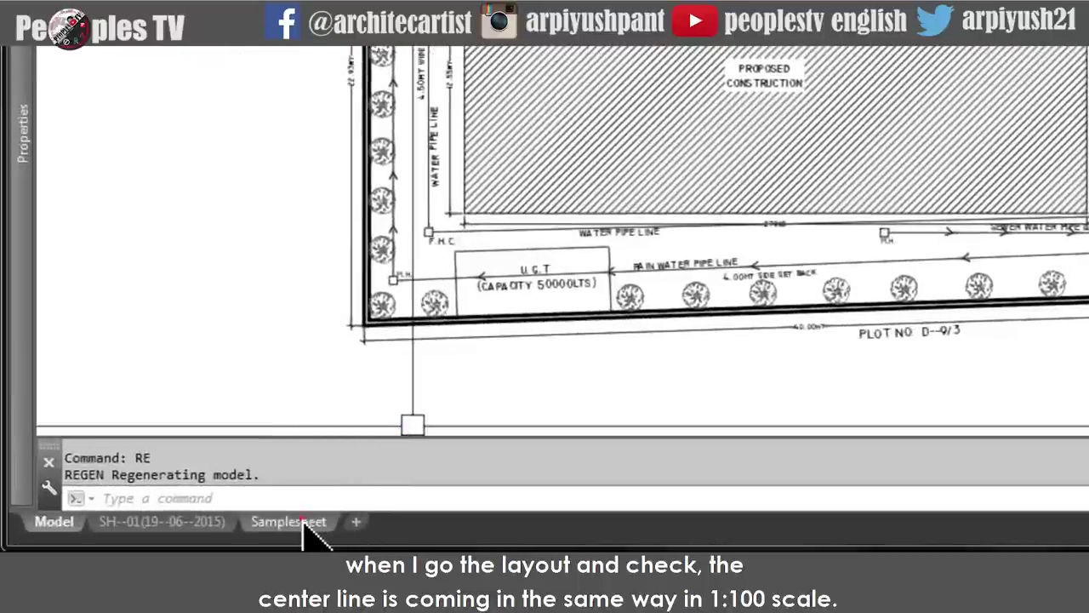
- Compare how the road's centre line is displayed in the site plan viewport of the Samplesheet layout
{"action": "left_click", "coordinate": [300, 520]}
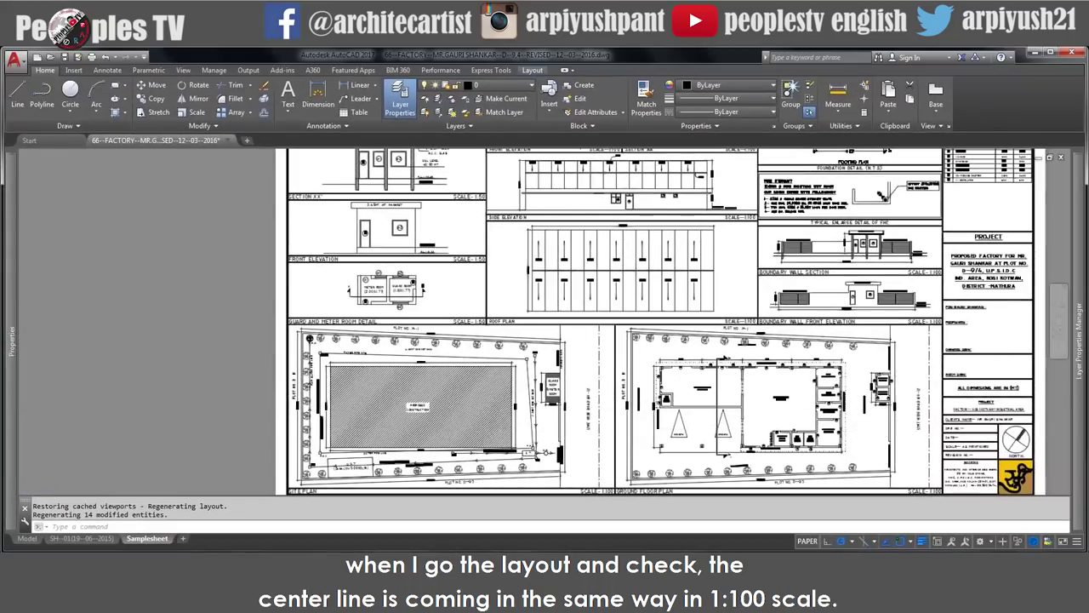
{"action": "scroll", "coordinate": [608, 397], "scroll_direction": "up", "scroll_amount": 2}
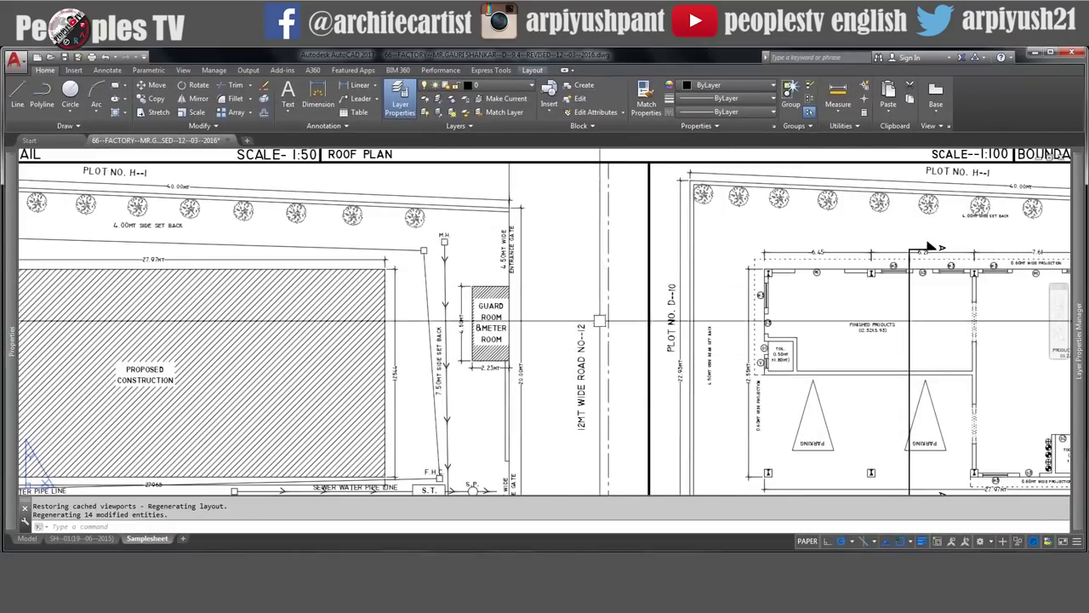
{"action": "scroll", "coordinate": [607, 368], "scroll_direction": "down", "scroll_amount": 2}
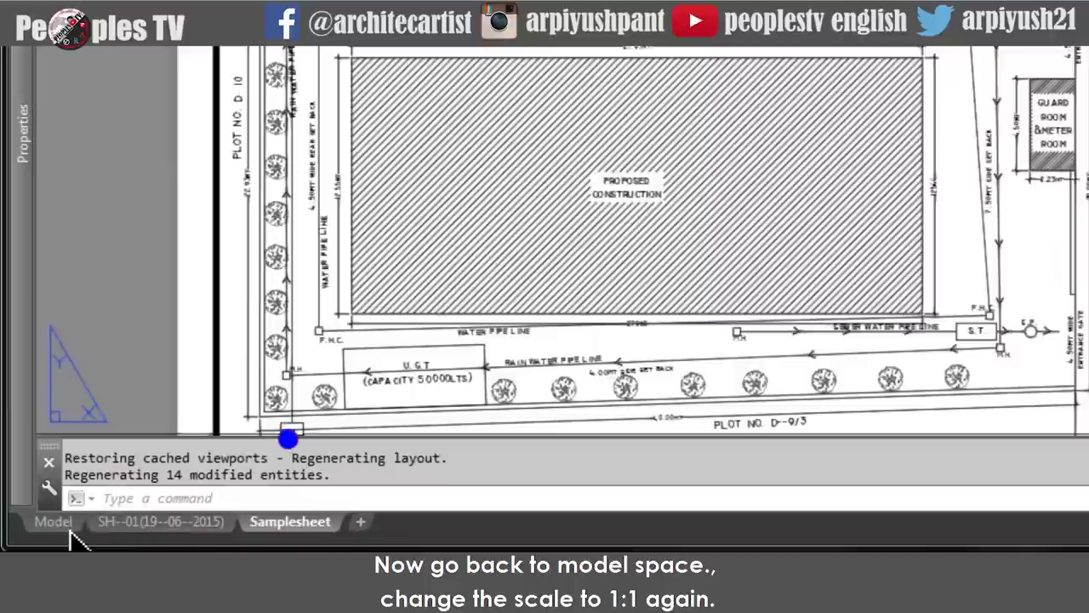
- Return to model space, regenerate the drawing and set the annotation scale to 1:1
{"action": "left_click", "coordinate": [53, 521]}
{"action": "scroll", "coordinate": [744, 213], "scroll_direction": "down", "scroll_amount": 3}
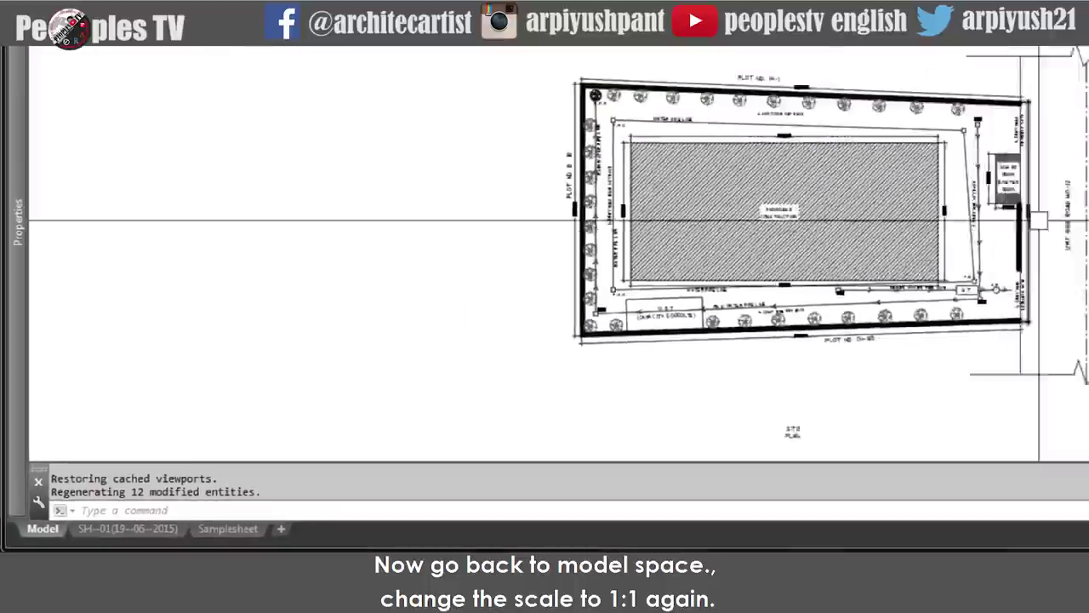
{"action": "type", "text": "re"}
{"action": "key", "text": "Return"}
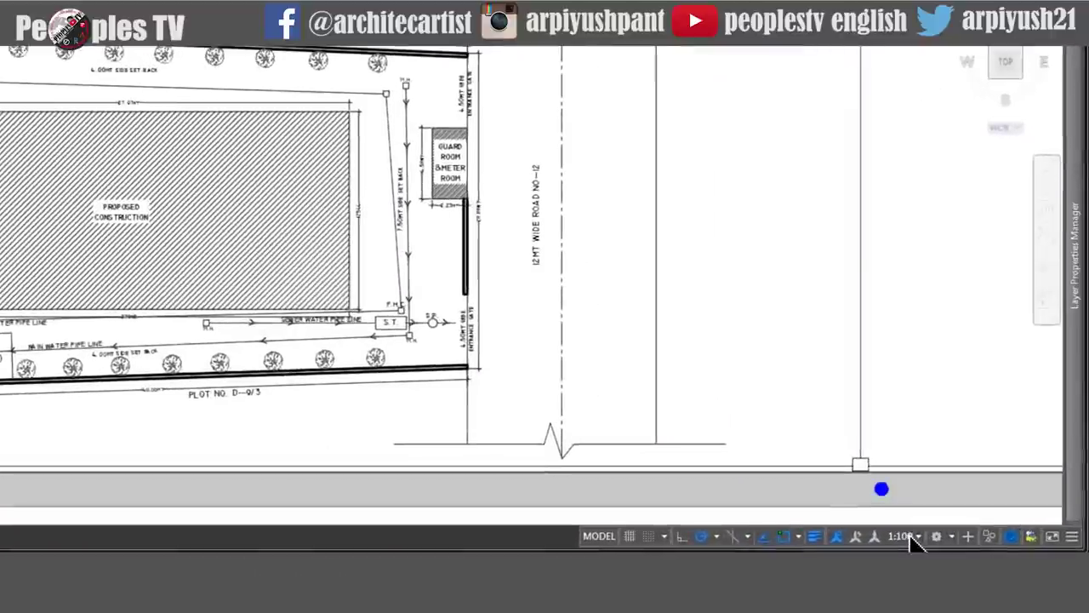
{"action": "left_click", "coordinate": [964, 541]}
{"action": "left_click", "coordinate": [948, 253]}
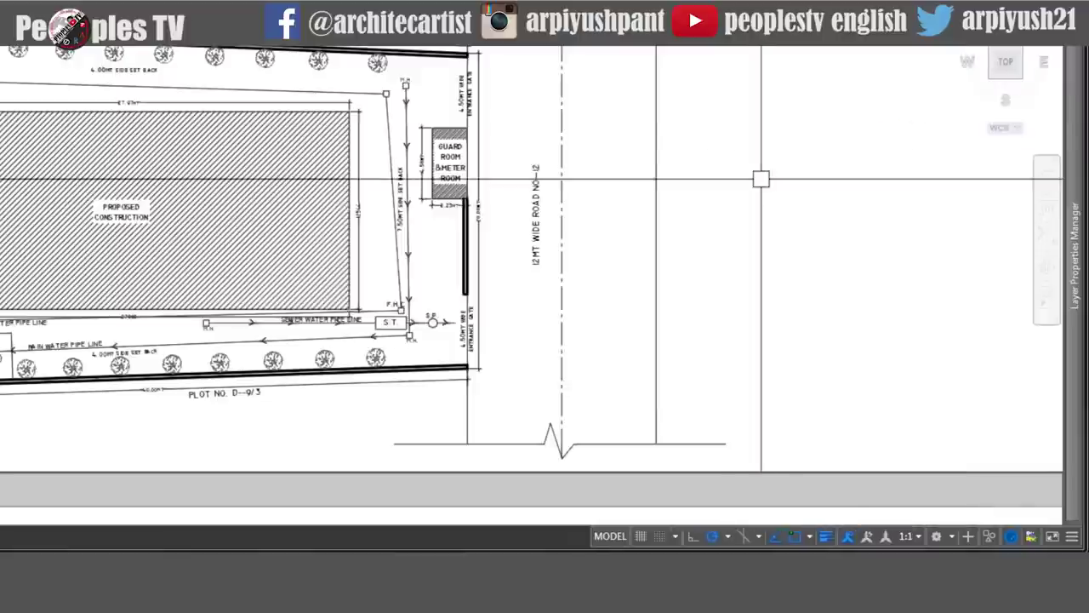
{"action": "scroll", "coordinate": [761, 177], "scroll_direction": "down", "scroll_amount": 2}
{"action": "middle_click_drag", "start_coordinate": [662, 211], "coordinate": [349, 211]}
{"action": "scroll", "coordinate": [298, 209], "scroll_direction": "down", "scroll_amount": 2}
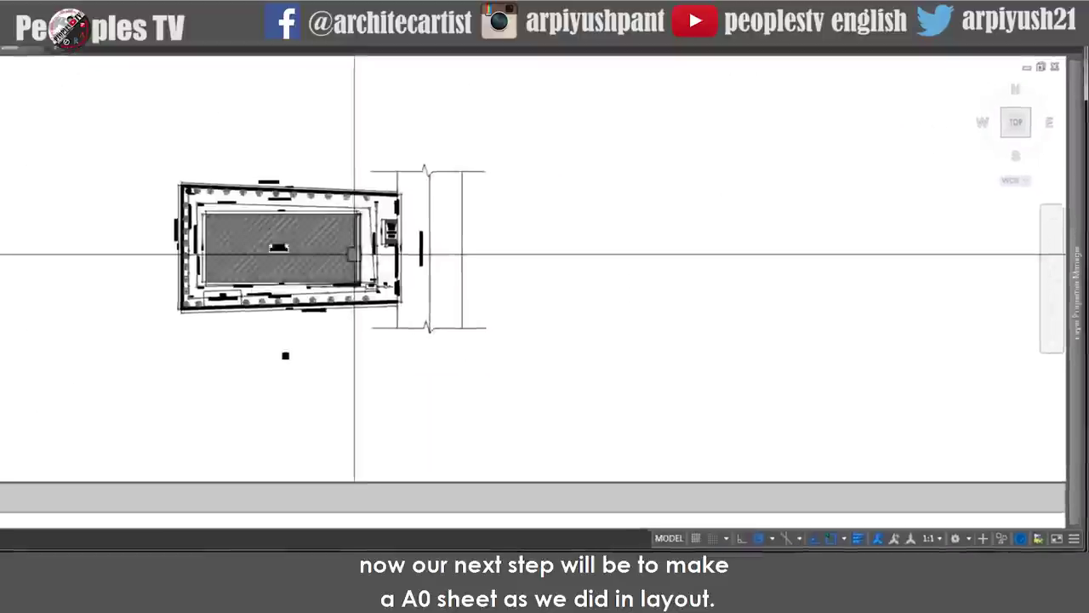
{"action": "scroll", "coordinate": [387, 209], "scroll_direction": "up", "scroll_amount": 1}
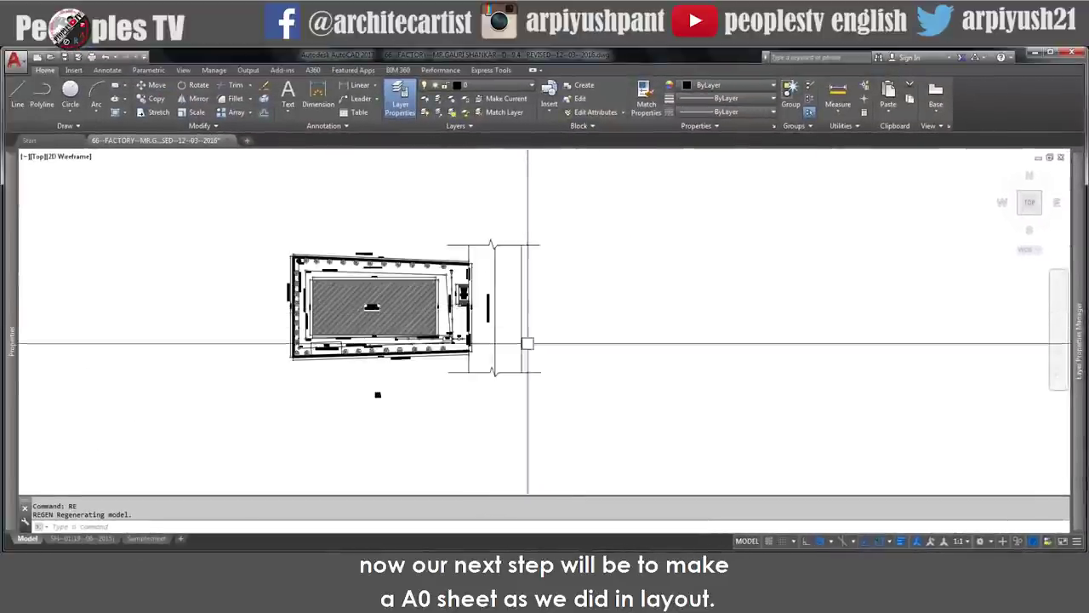
- Open the Page Setup Manager for the Samplesheet layout to check its plot size
{"action": "left_click", "coordinate": [147, 539]}
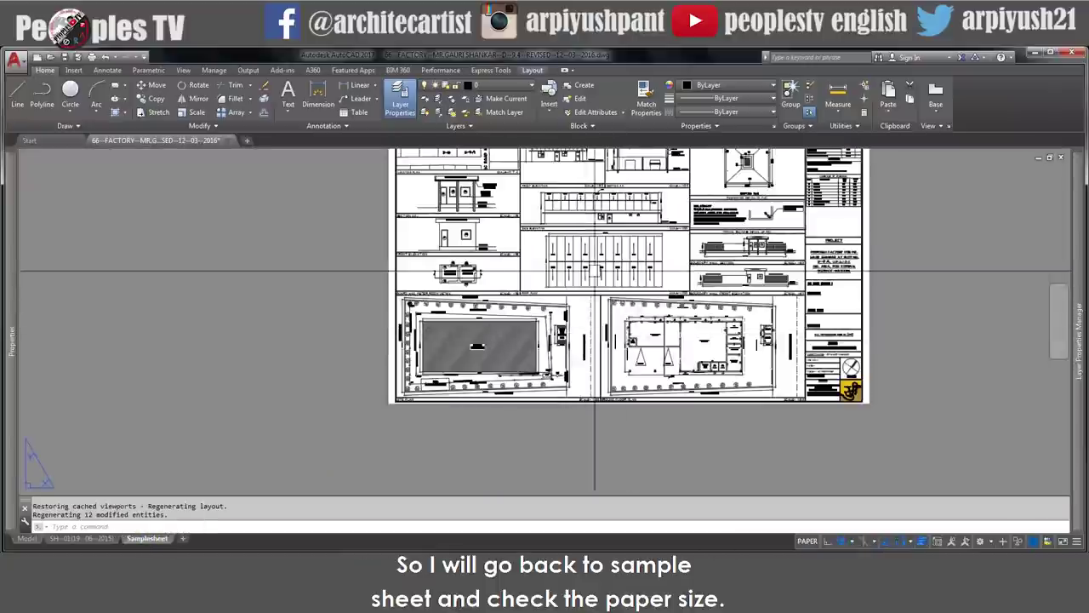
{"action": "middle_click_drag", "start_coordinate": [595, 271], "coordinate": [563, 359]}
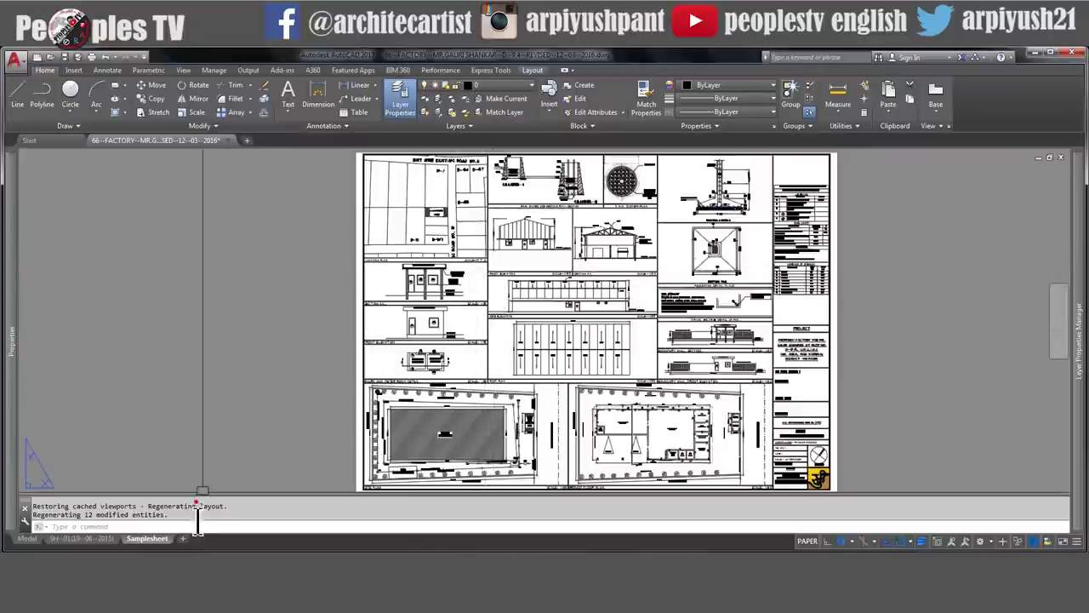
{"action": "right_click", "coordinate": [148, 538]}
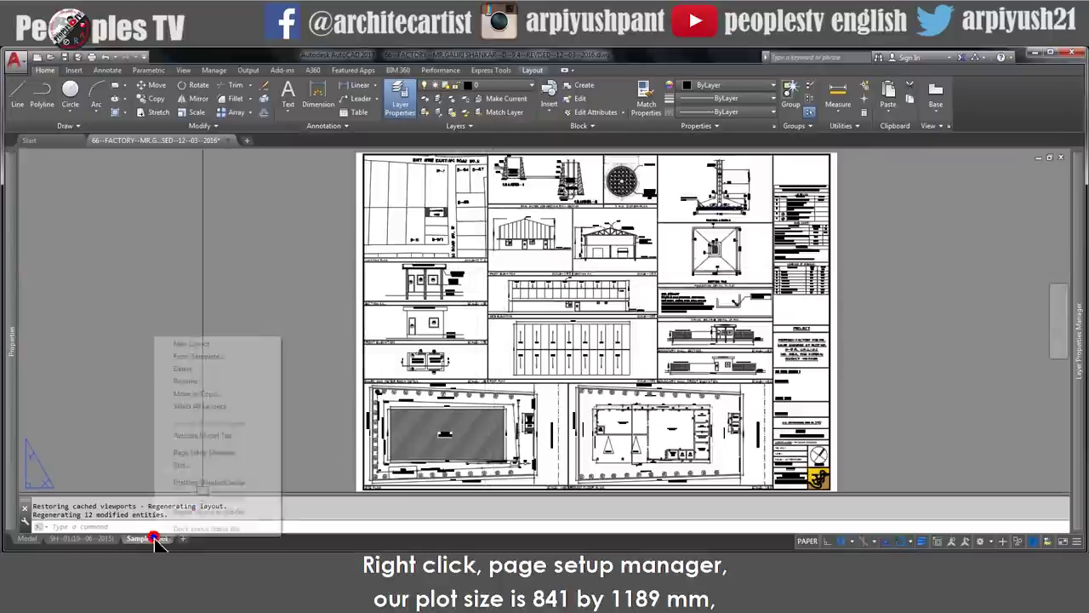
{"action": "left_click", "coordinate": [194, 453]}
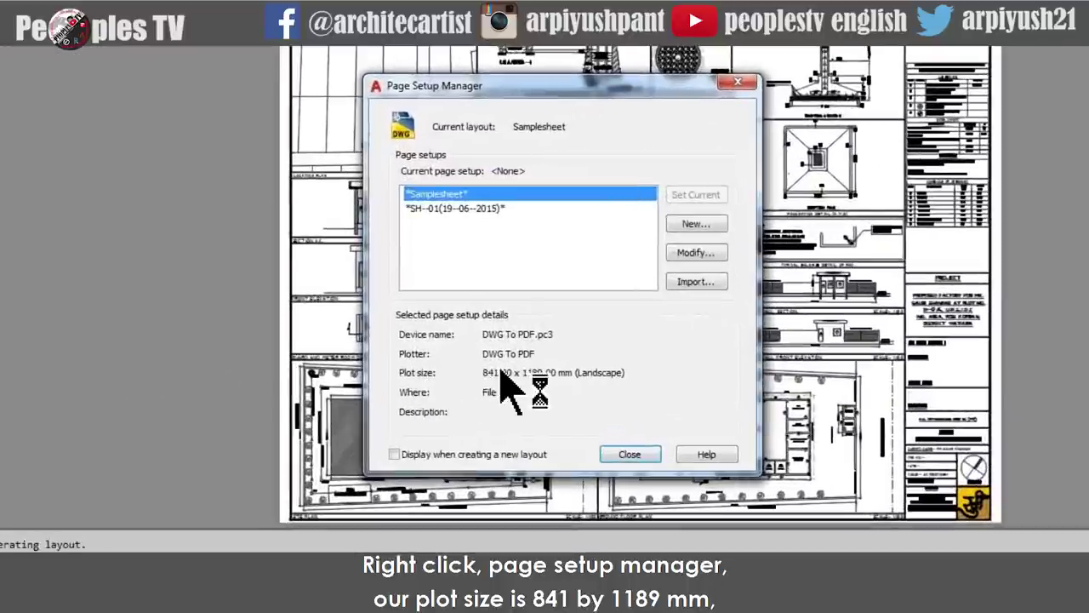
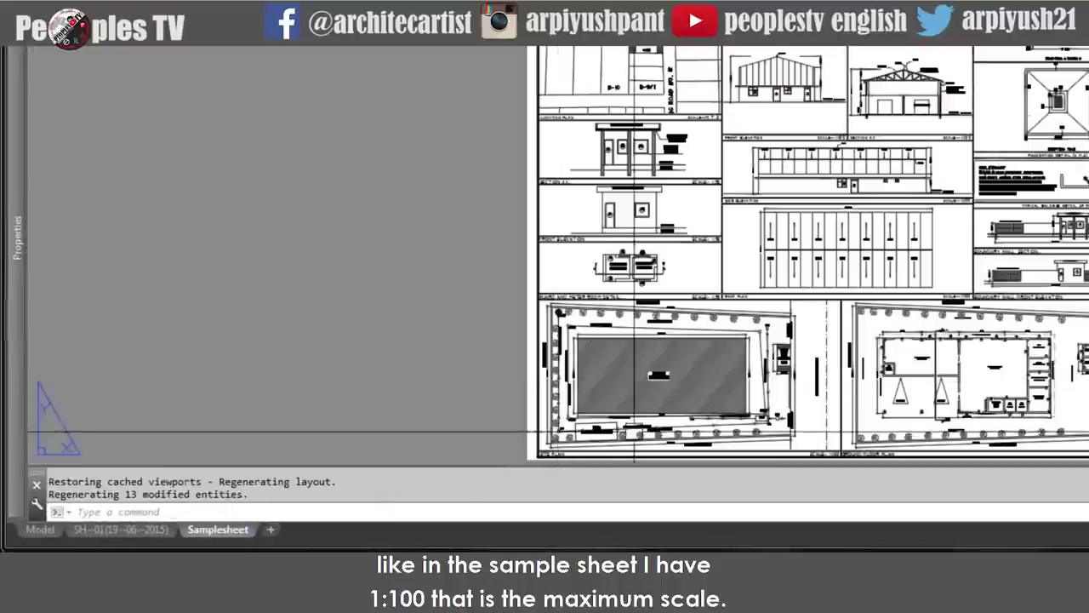
- Scale the sheet rectangle in model space by a factor of 100 from its lower-left corner
{"action": "scroll", "coordinate": [741, 422], "scroll_direction": "up", "scroll_amount": 8}
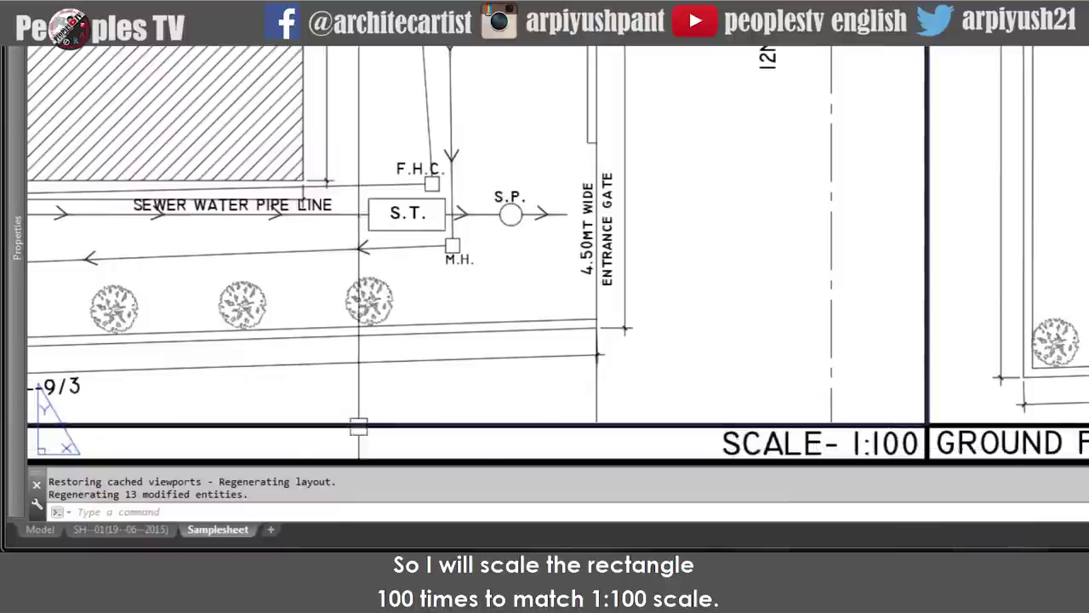
{"action": "left_click", "coordinate": [41, 530]}
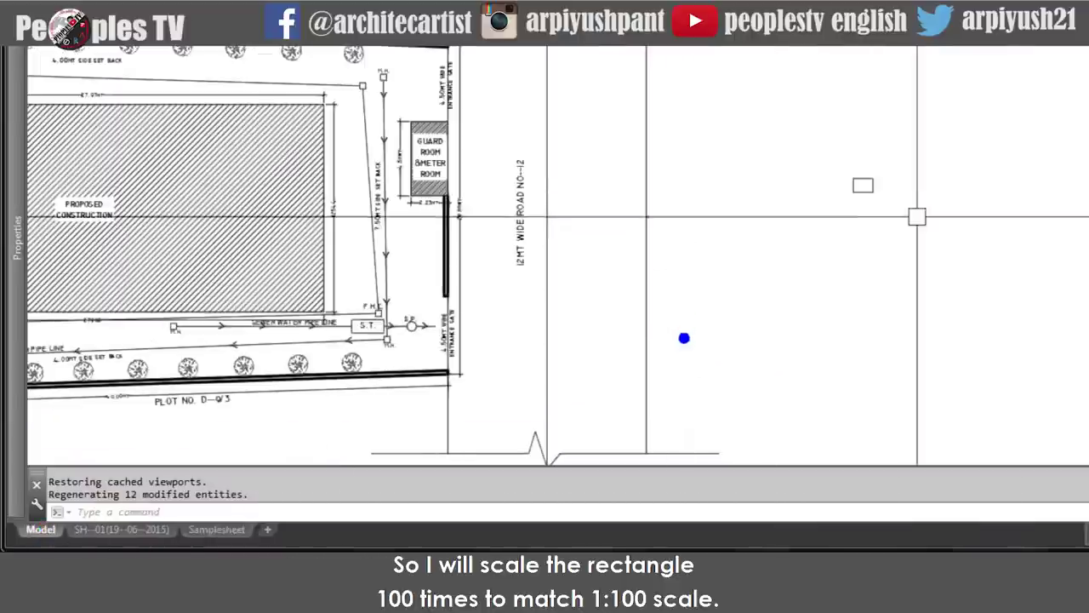
{"action": "scroll", "coordinate": [524, 266], "scroll_direction": "up", "scroll_amount": 4}
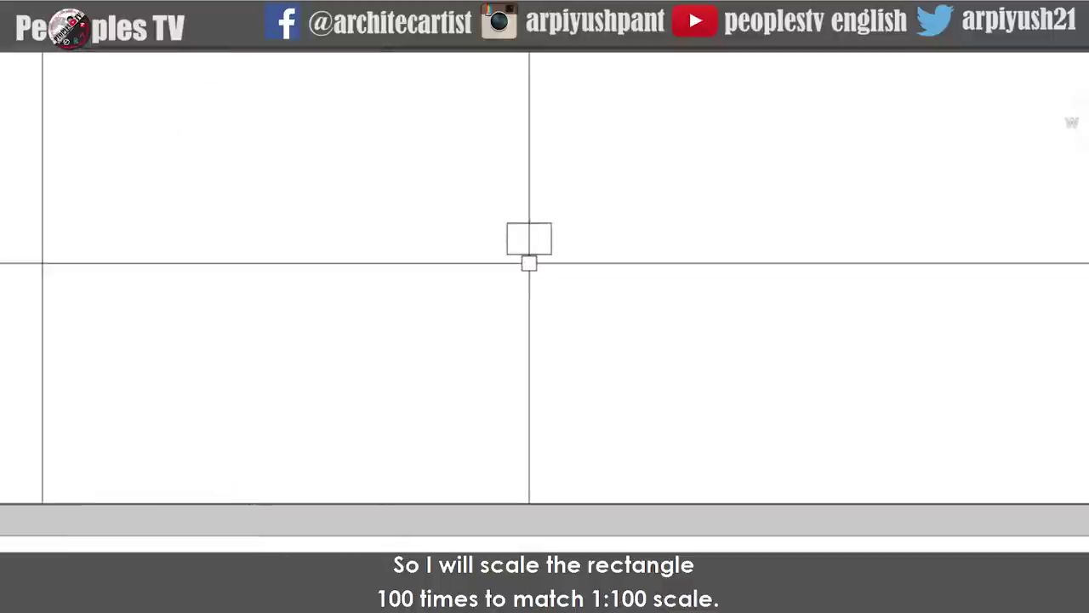
{"action": "scroll", "coordinate": [526, 259], "scroll_direction": "up", "scroll_amount": 5}
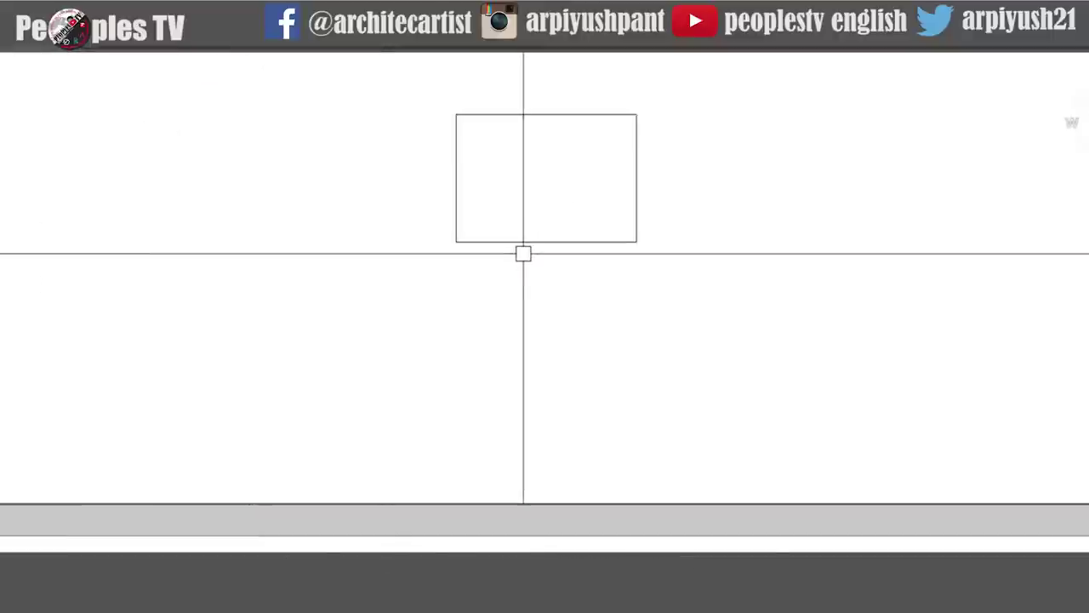
{"action": "type", "text": "Sc"}
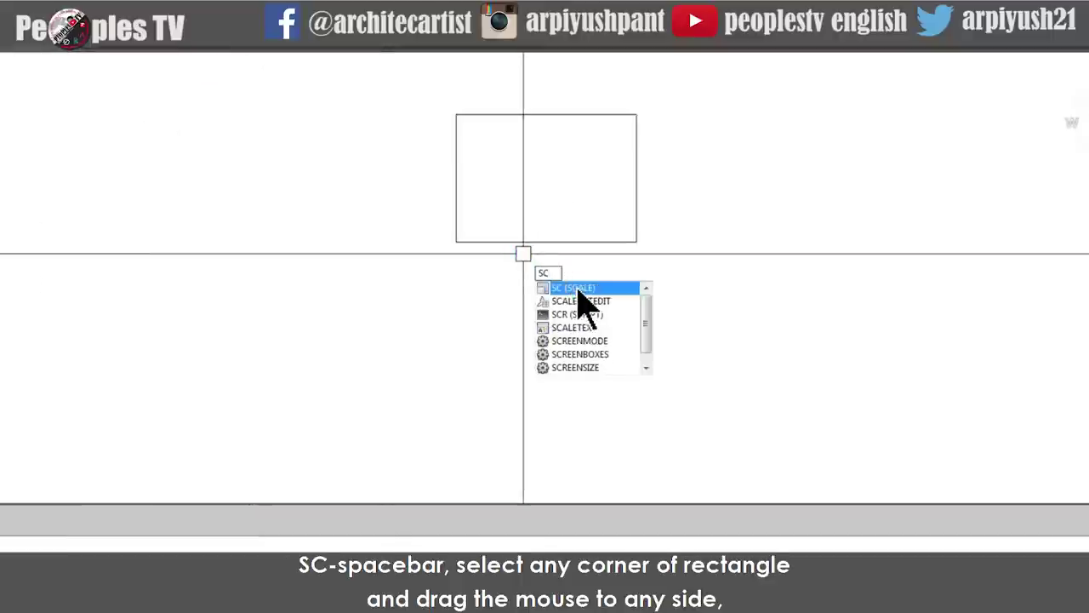
{"action": "left_click", "coordinate": [578, 289]}
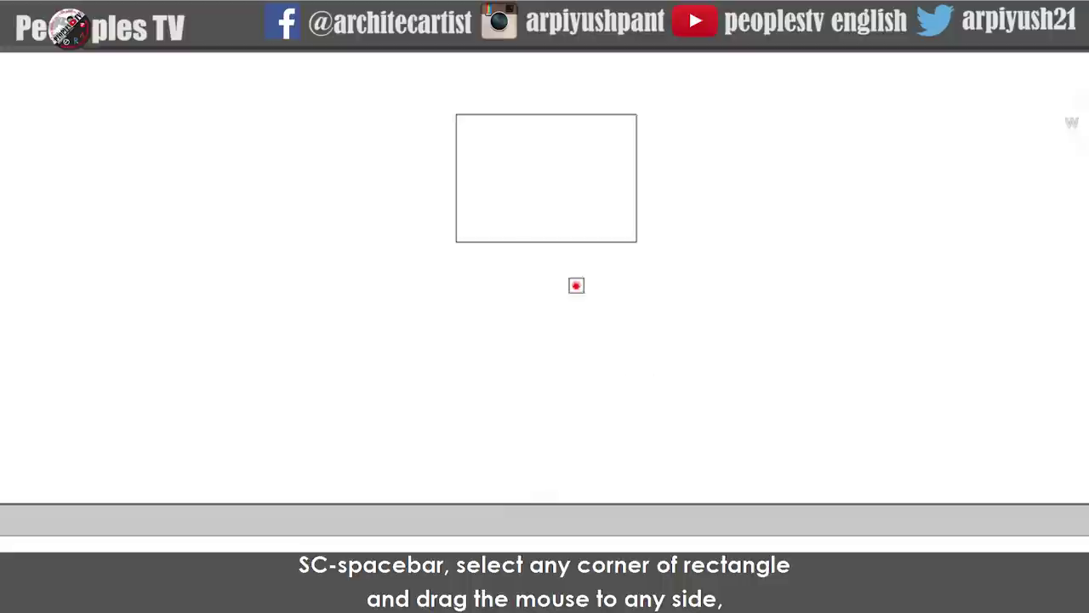
{"action": "left_click", "coordinate": [515, 246]}
{"action": "key", "text": "space"}
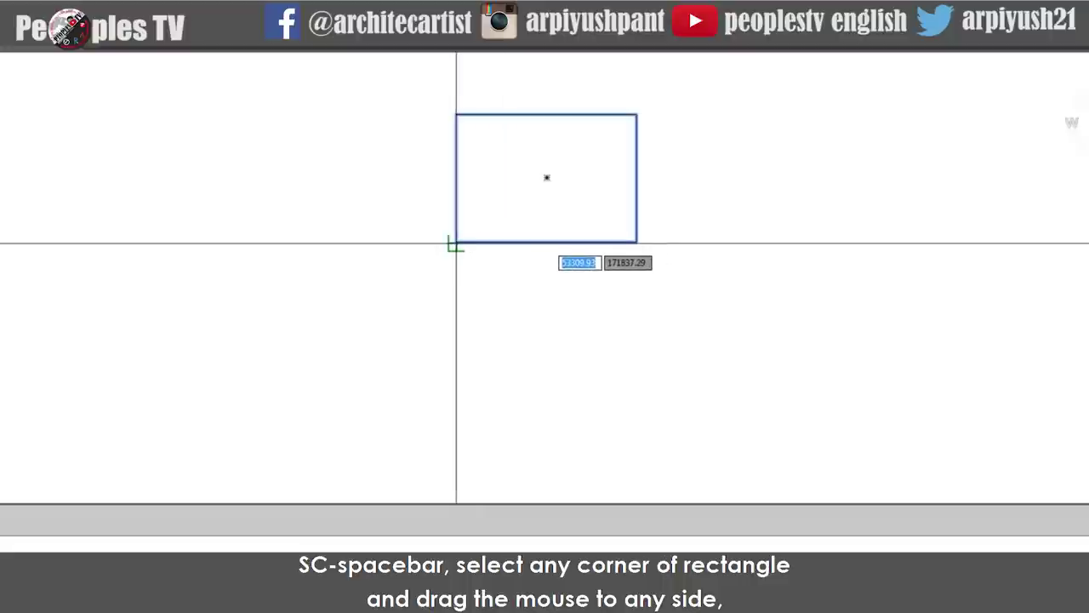
{"action": "left_click", "coordinate": [456, 245]}
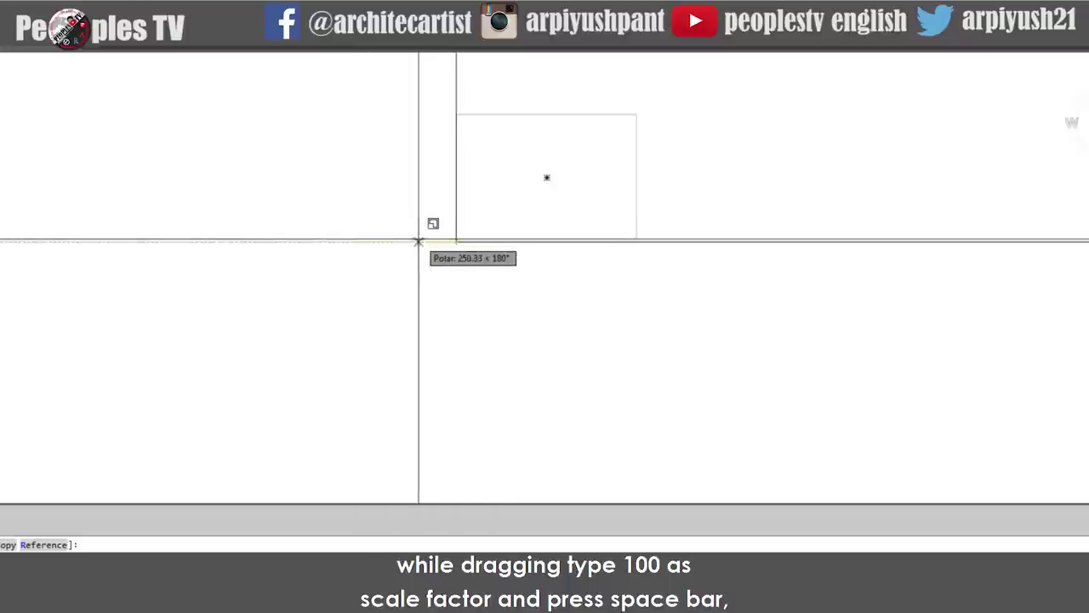
{"action": "key", "text": "space"}
{"action": "scroll", "coordinate": [421, 255], "scroll_direction": "down", "scroll_amount": 5}
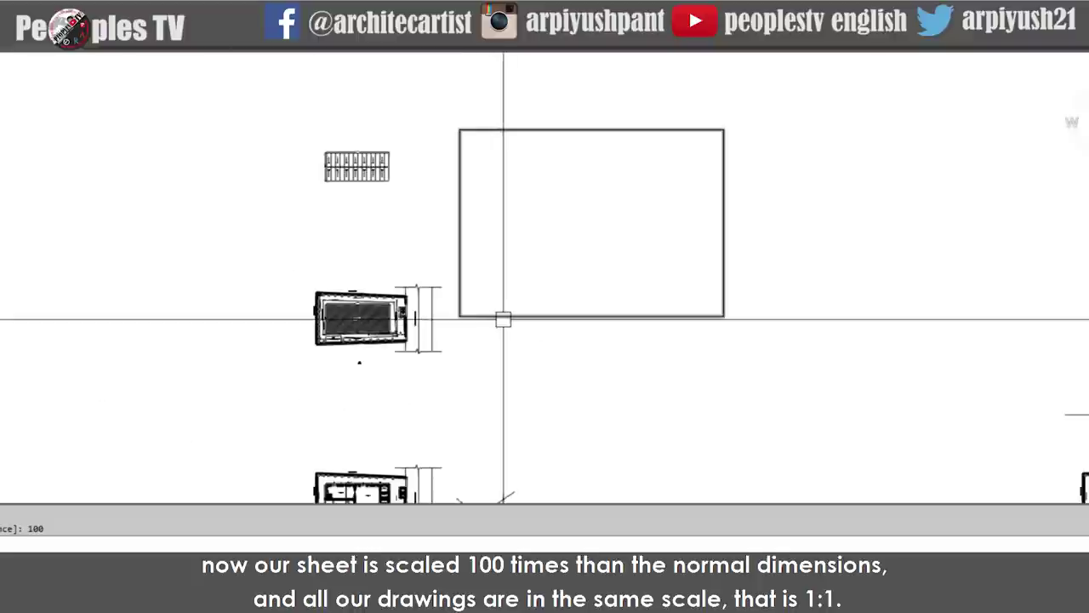
- Move the enlarged sheet rectangle straight down so it sits beside the site plan drawing
{"action": "left_click", "coordinate": [507, 320]}
{"action": "type", "text": "m"}
{"action": "key", "text": "space"}
{"action": "left_click", "coordinate": [589, 230]}
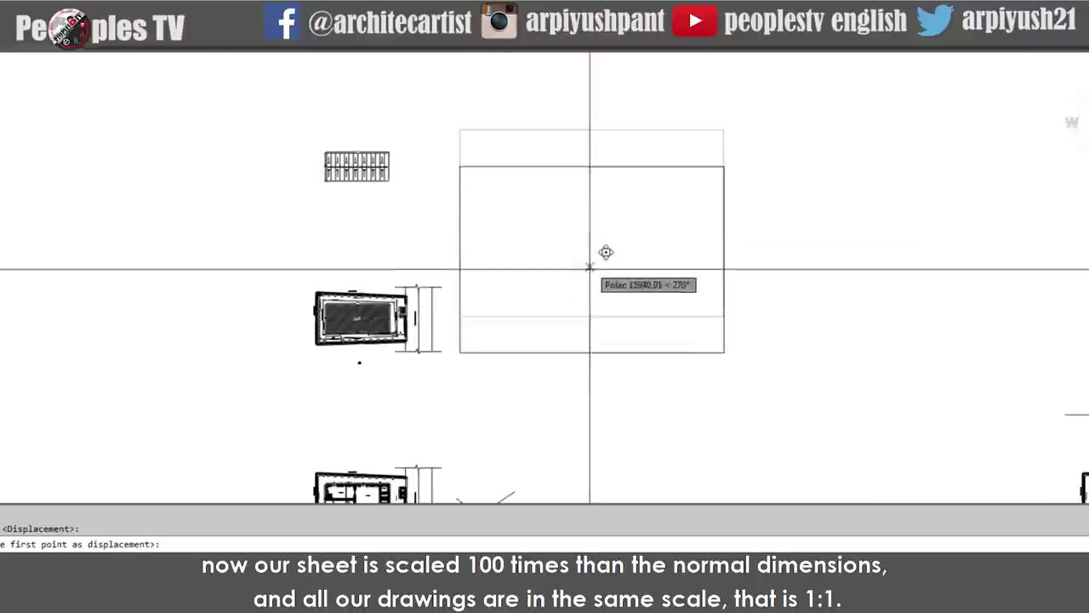
{"action": "left_click", "coordinate": [590, 302]}
{"action": "scroll", "coordinate": [434, 323], "scroll_direction": "up", "scroll_amount": 5}
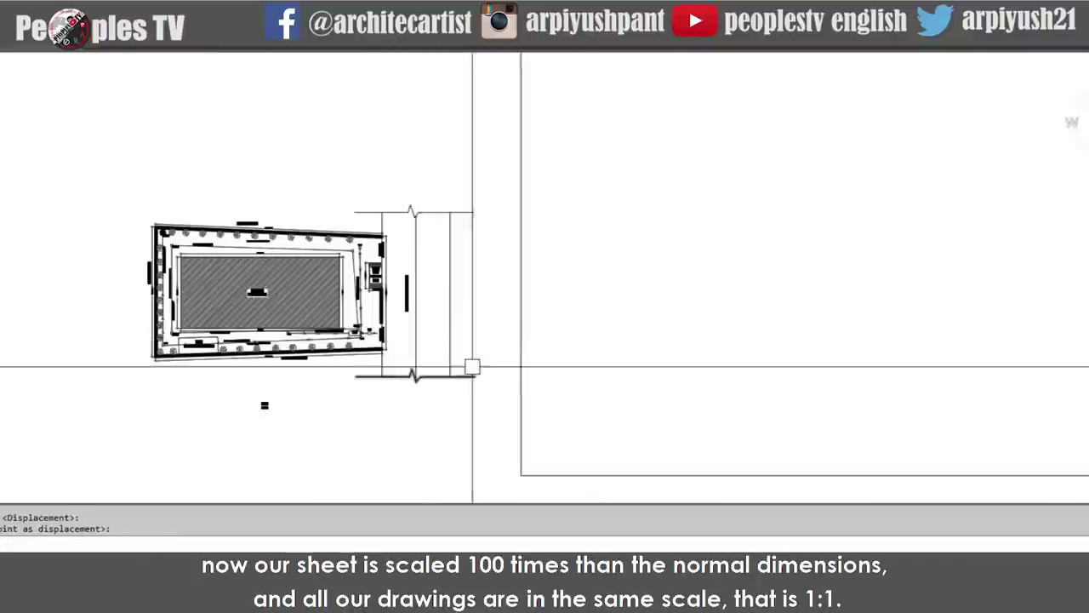
{"action": "scroll", "coordinate": [254, 298], "scroll_direction": "down", "scroll_amount": 3}
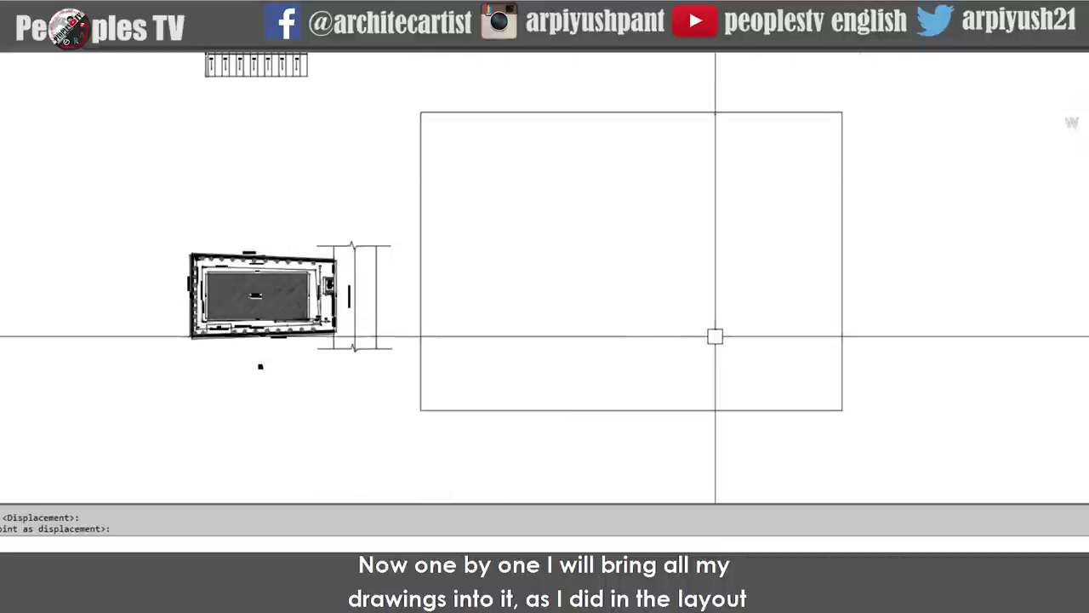
{"action": "scroll", "coordinate": [355, 290], "scroll_direction": "up", "scroll_amount": 2}
{"action": "scroll", "coordinate": [204, 311], "scroll_direction": "down", "scroll_amount": 2}
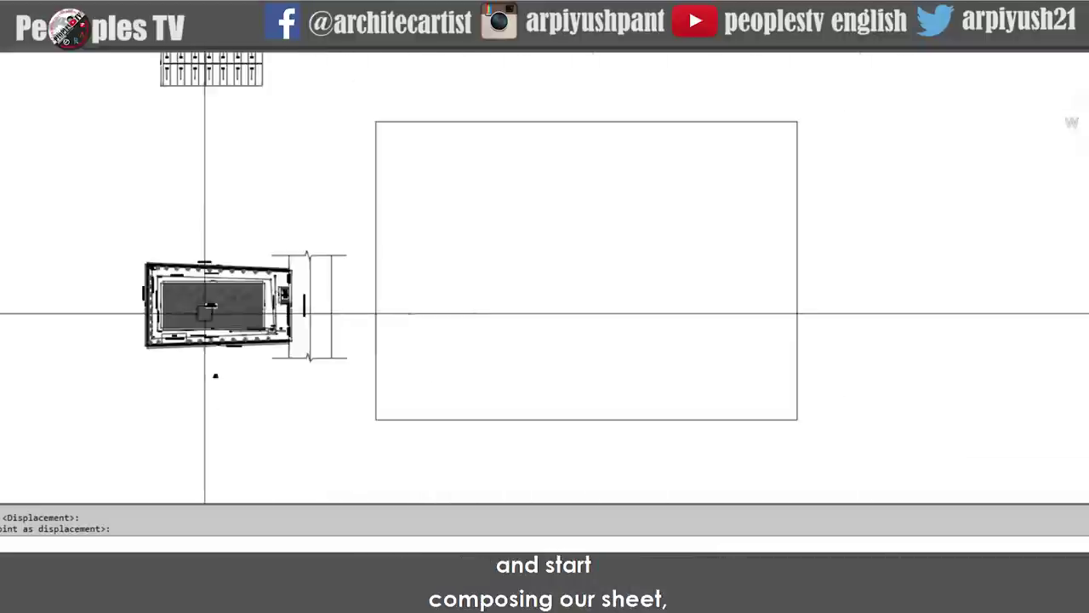
{"action": "scroll", "coordinate": [385, 364], "scroll_direction": "up", "scroll_amount": 3}
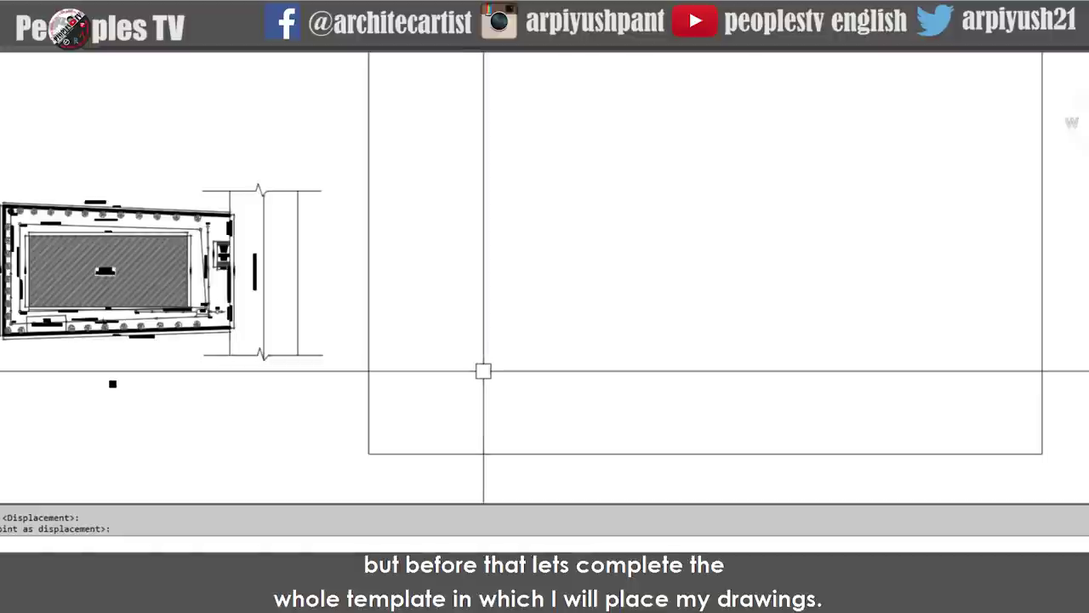
{"action": "scroll", "coordinate": [484, 371], "scroll_direction": "down", "scroll_amount": 2}
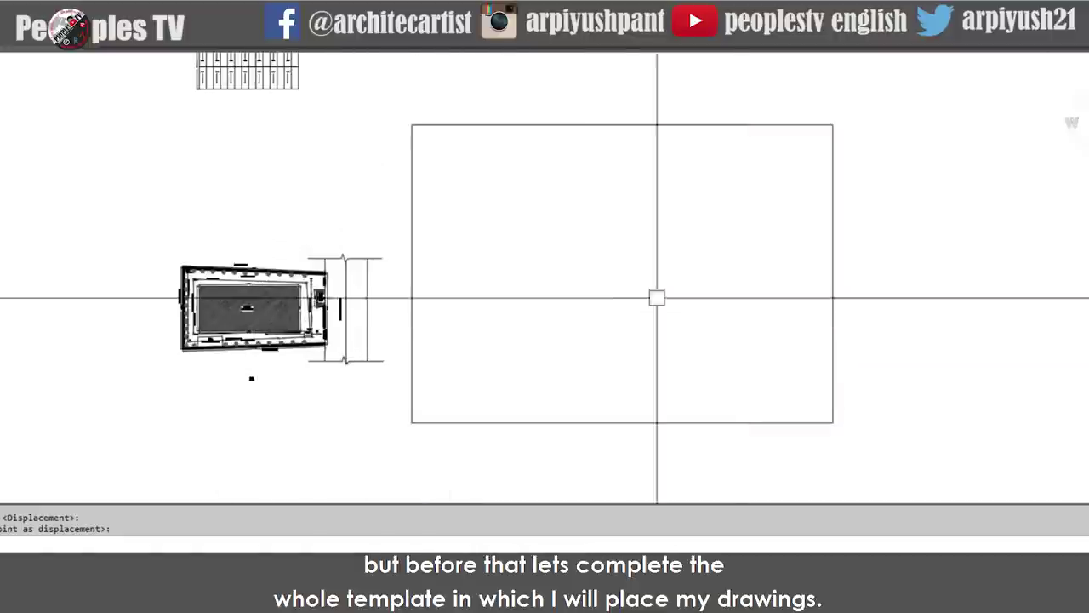
{"action": "left_click", "coordinate": [413, 163]}
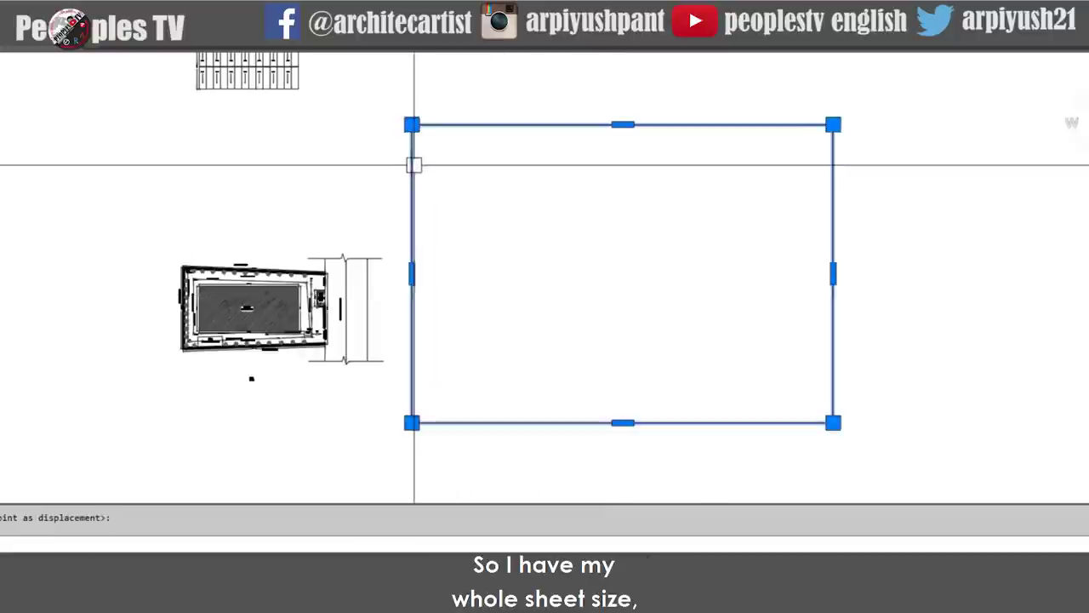
{"action": "mouse_move", "coordinate": [411, 126]}
{"action": "key", "text": "Escape"}
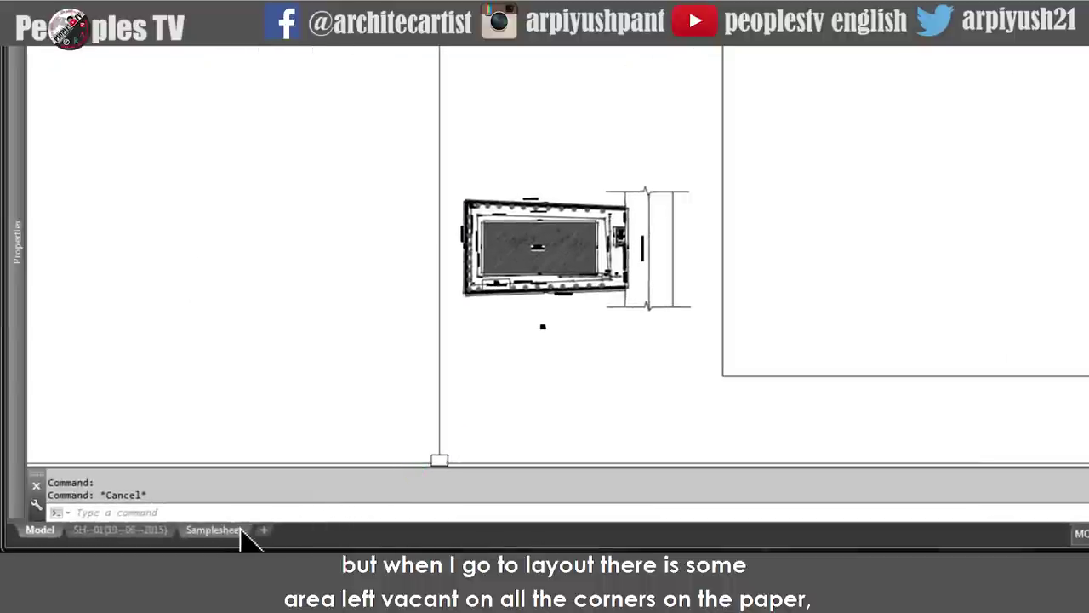
- Examine the blank margin between the paper edge and the drawing border on the Samplesheet layout
{"action": "left_click", "coordinate": [215, 530]}
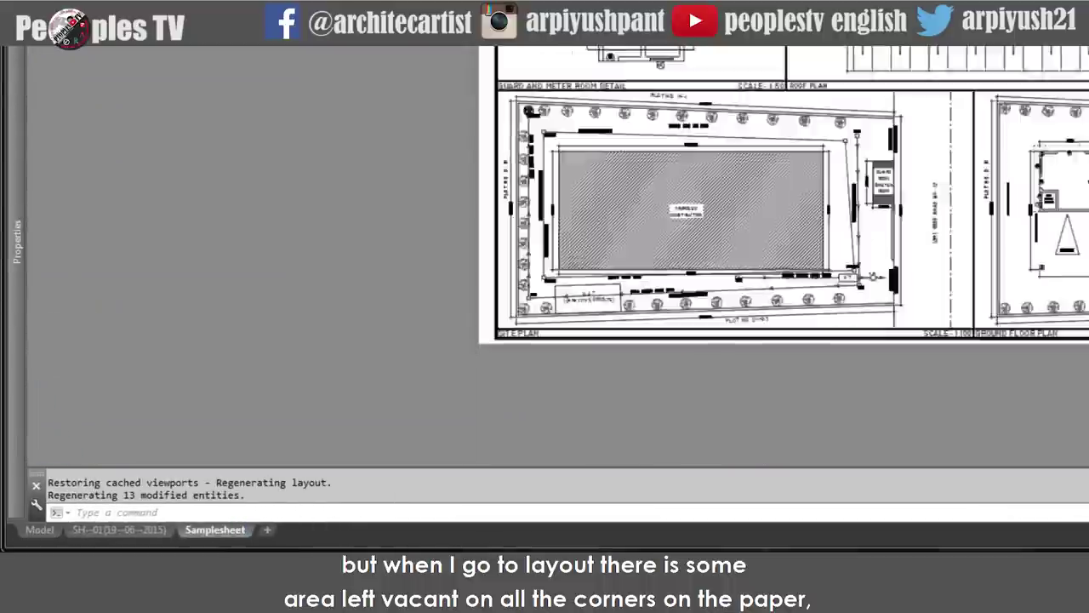
{"action": "scroll", "coordinate": [494, 340], "scroll_direction": "up", "scroll_amount": 8}
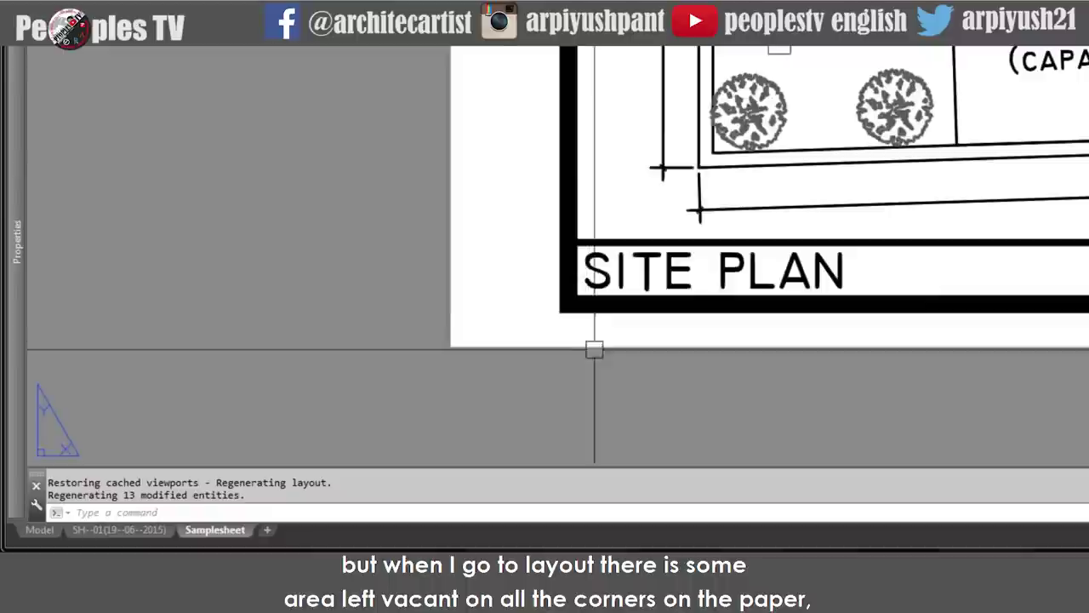
{"action": "scroll", "coordinate": [594, 349], "scroll_direction": "down", "scroll_amount": 6}
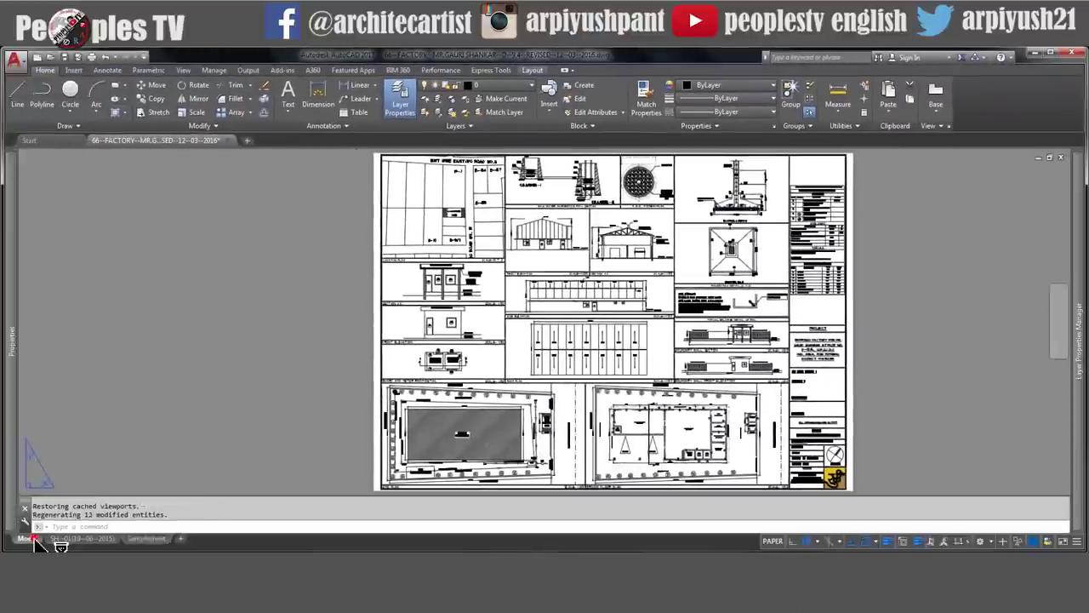
- Return to model space and offset the sheet rectangle inward by 800
{"action": "left_click", "coordinate": [29, 539]}
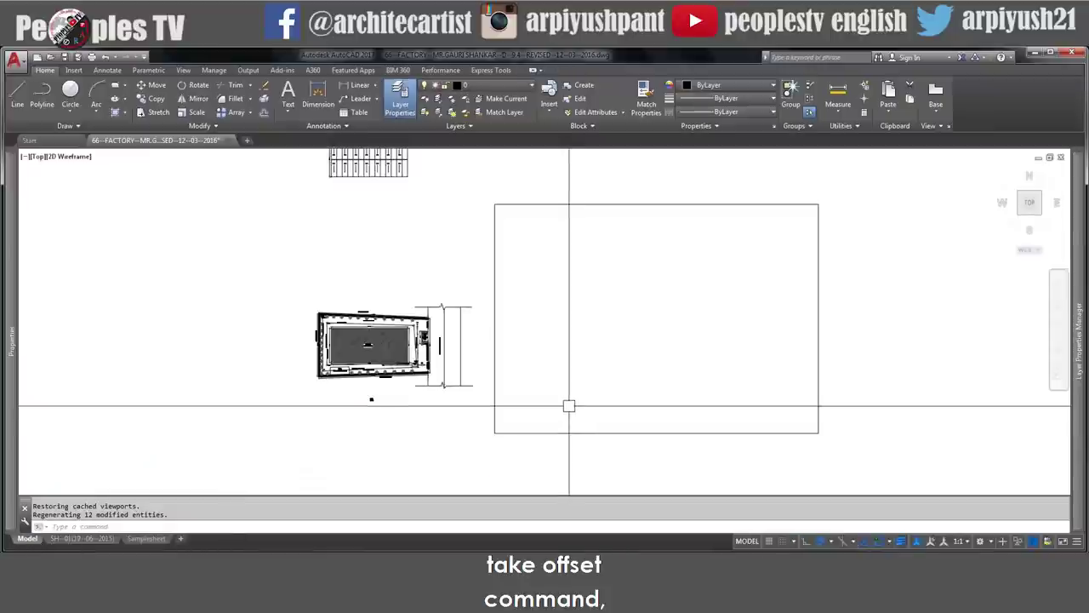
{"action": "left_click", "coordinate": [503, 335]}
{"action": "key", "text": "Escape"}
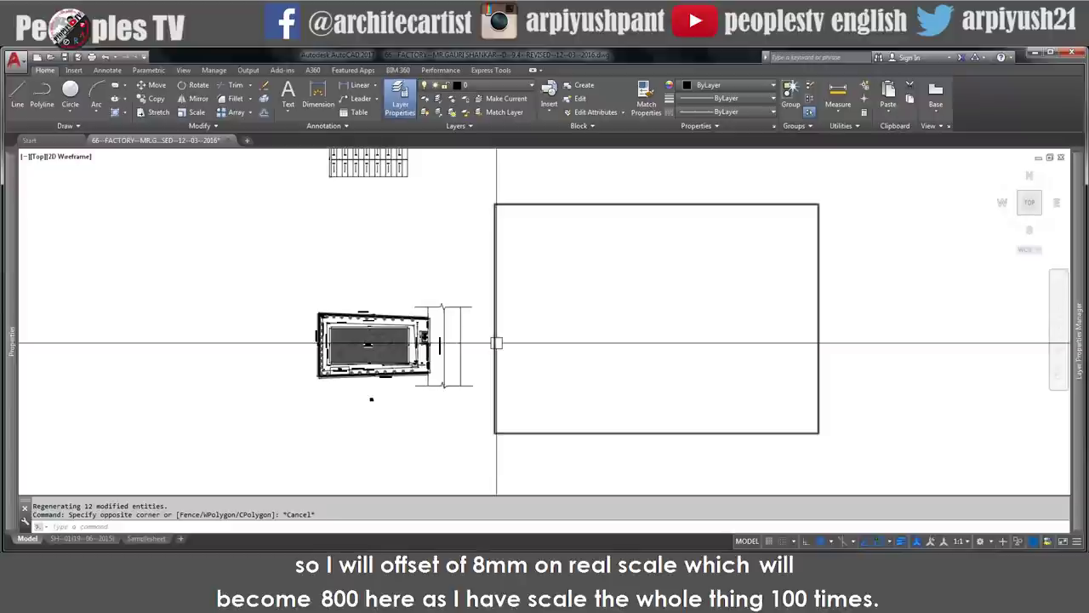
{"action": "key", "text": "Return"}
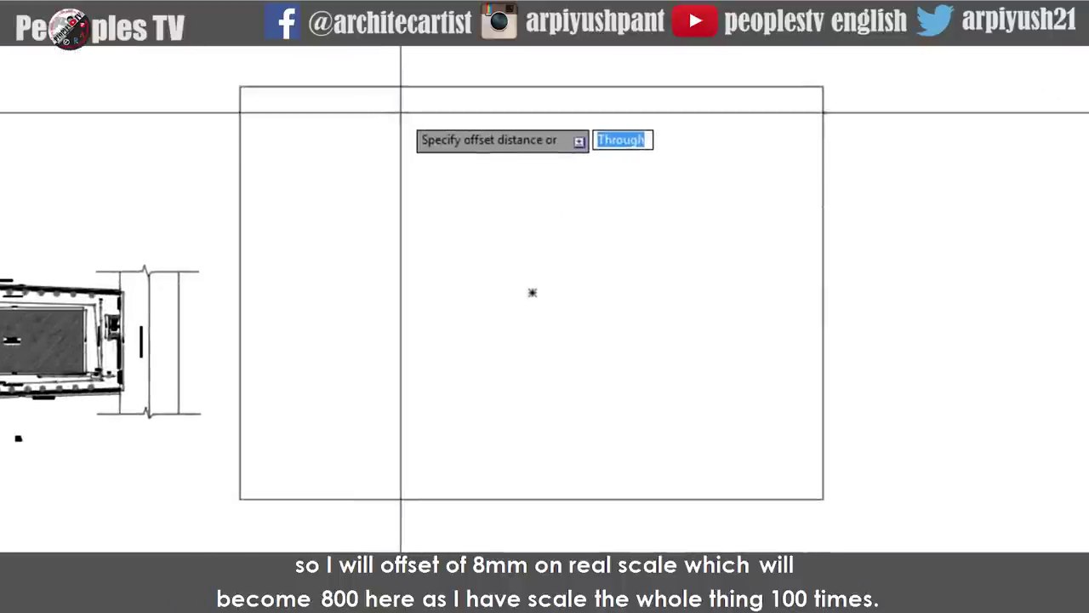
{"action": "scroll", "coordinate": [401, 112], "scroll_direction": "up", "scroll_amount": 5}
{"action": "middle_click_drag", "start_coordinate": [401, 113], "coordinate": [194, 262]}
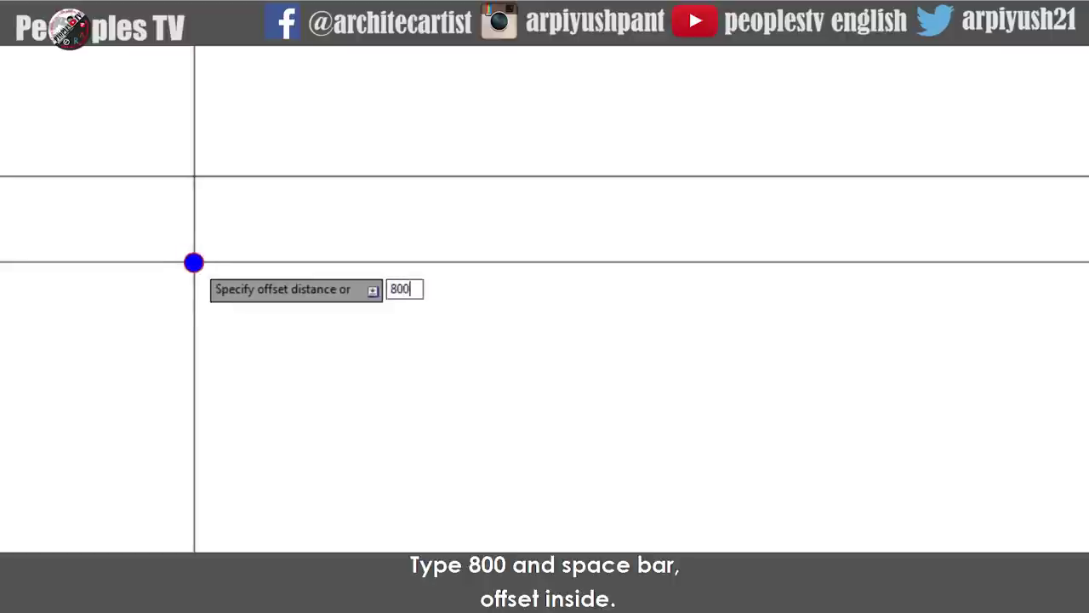
{"action": "key", "text": "space"}
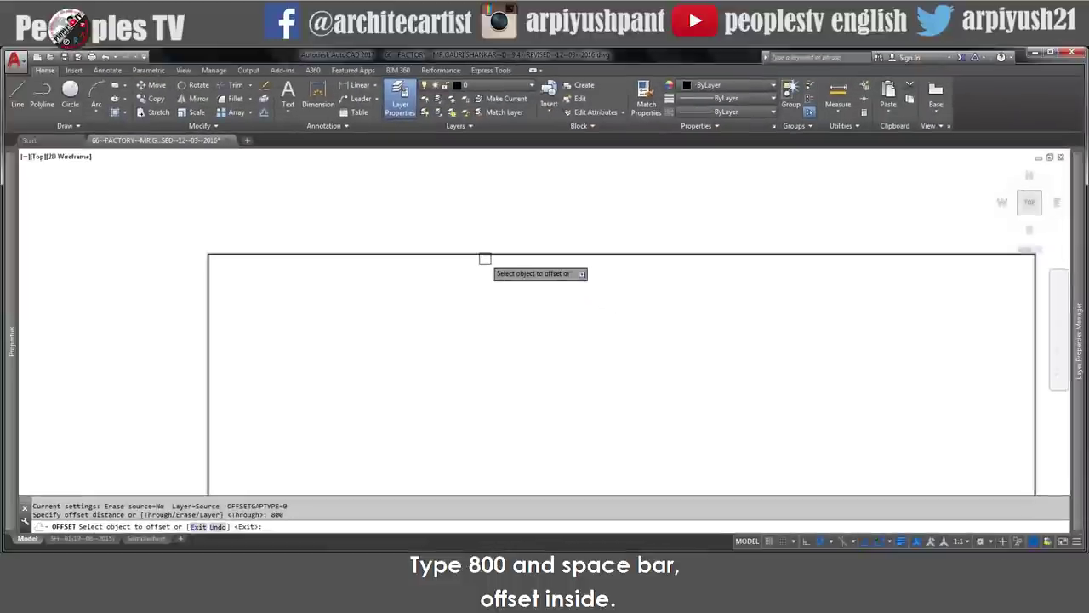
{"action": "left_click", "coordinate": [484, 258]}
{"action": "left_click", "coordinate": [482, 283]}
{"action": "key", "text": "Escape"}
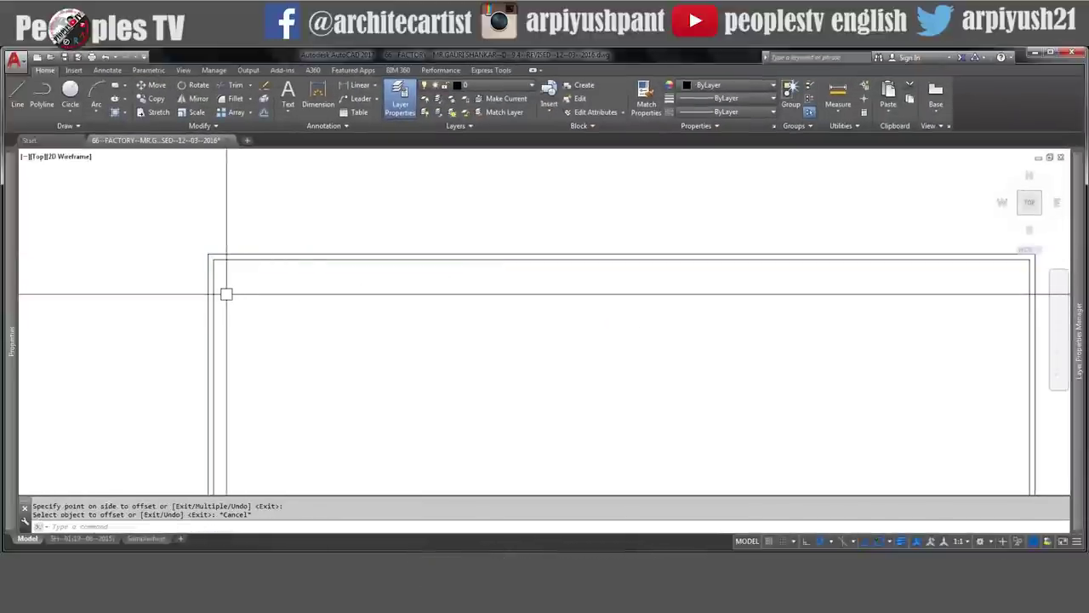
- Explode the inner offset rectangle and erase its left and right lines, keeping the top and bottom ones
{"action": "type", "text": "x"}
{"action": "key", "text": "Return"}
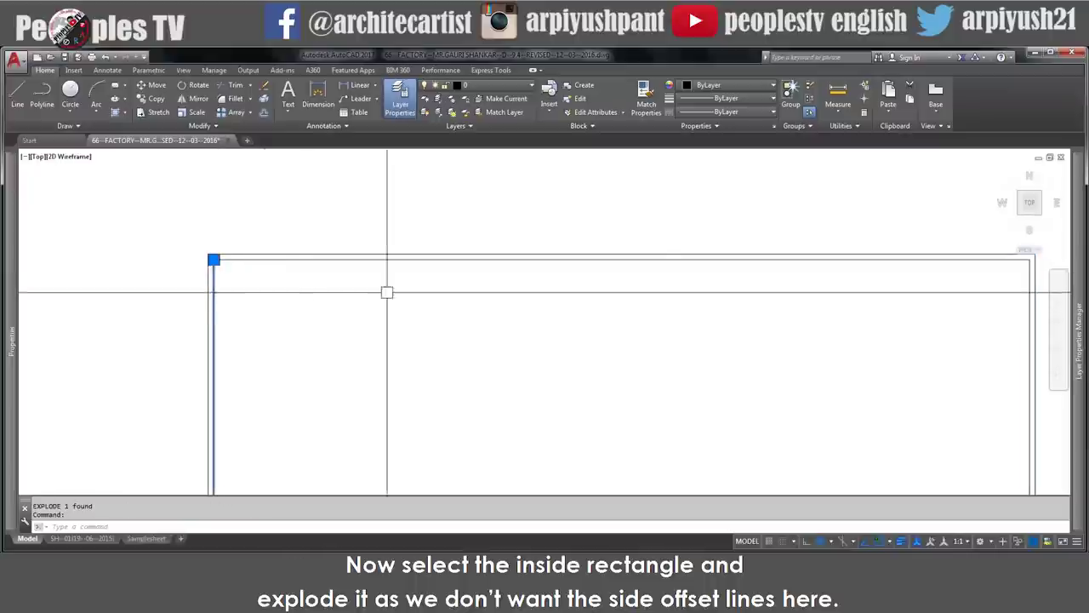
{"action": "left_click", "coordinate": [1024, 294]}
{"action": "type", "text": "e"}
{"action": "key", "text": "Return"}
{"action": "scroll", "coordinate": [549, 286], "scroll_direction": "down", "scroll_amount": 4}
{"action": "scroll", "coordinate": [514, 261], "scroll_direction": "up", "scroll_amount": 4}
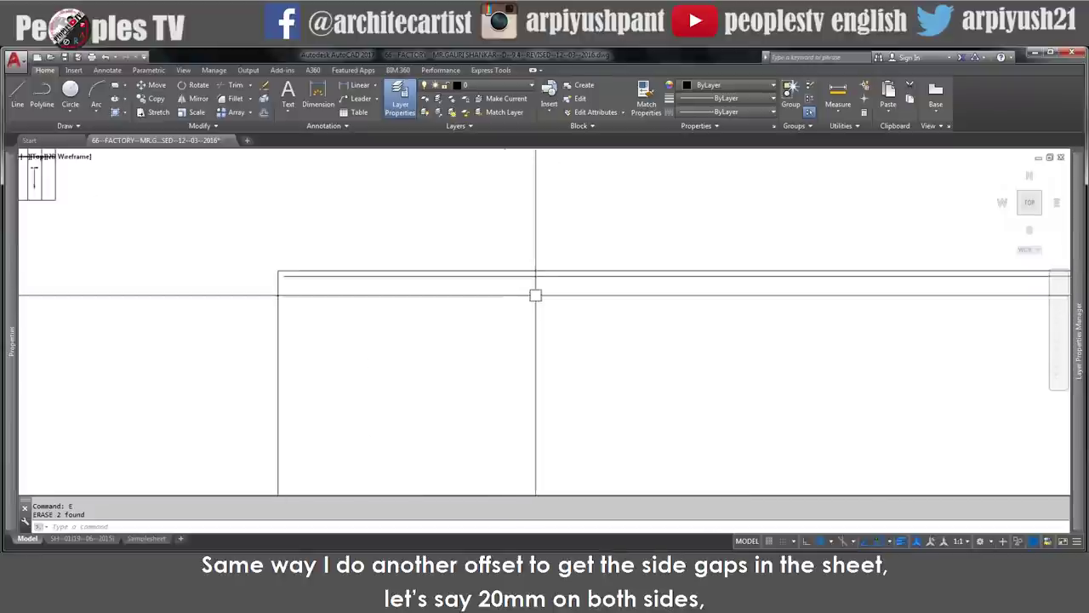
- Offset the outer sheet rectangle inward by 2000 for the side margins
{"action": "middle_click_drag", "start_coordinate": [452, 343], "coordinate": [452, 272]}
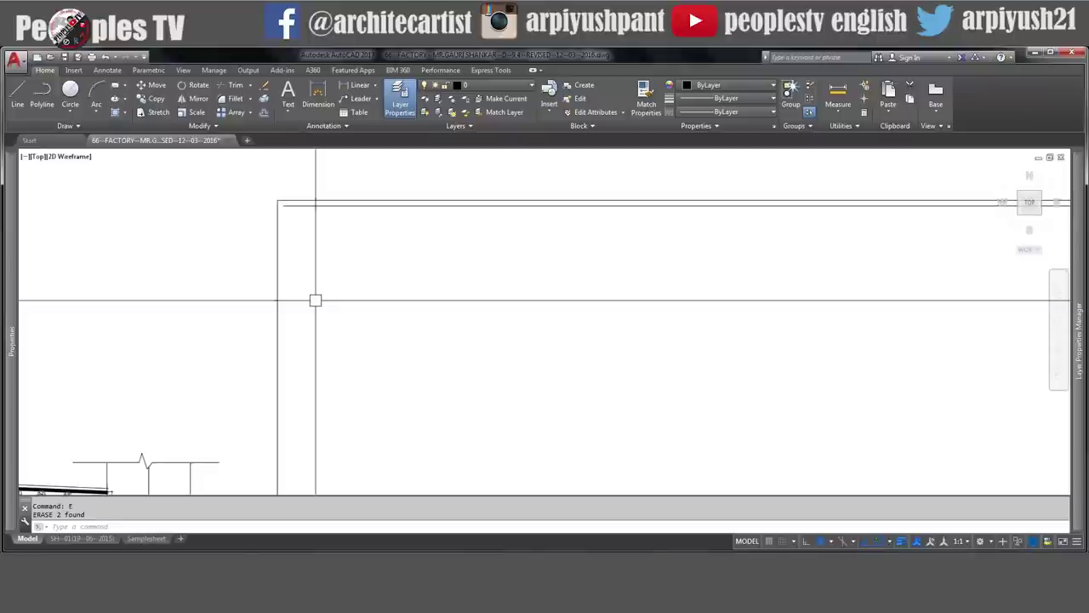
{"action": "key", "text": "space"}
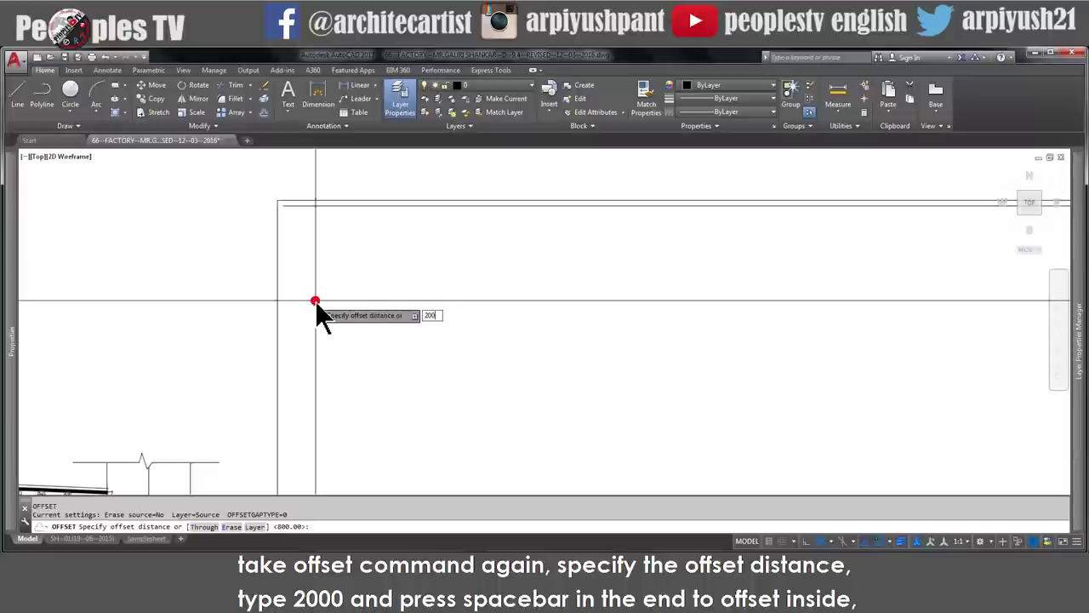
{"action": "key", "text": "space"}
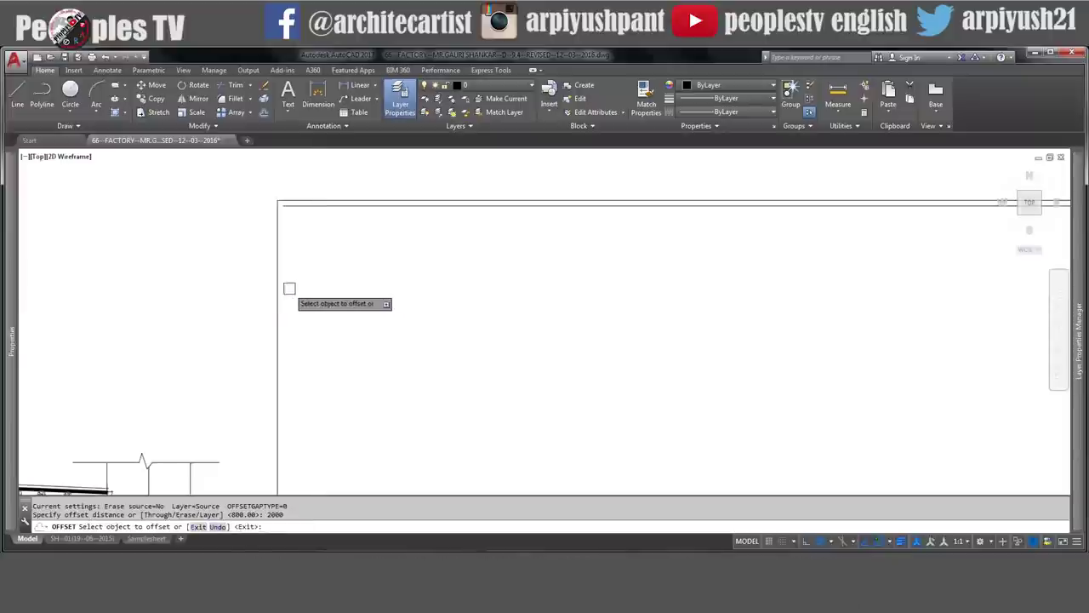
{"action": "left_click", "coordinate": [282, 289]}
{"action": "left_click", "coordinate": [281, 292]}
{"action": "key", "text": "Escape"}
- Explode the rectangle offset inward by 2000 and erase its top and bottom lines, keeping the side ones
{"action": "left_click", "coordinate": [331, 214]}
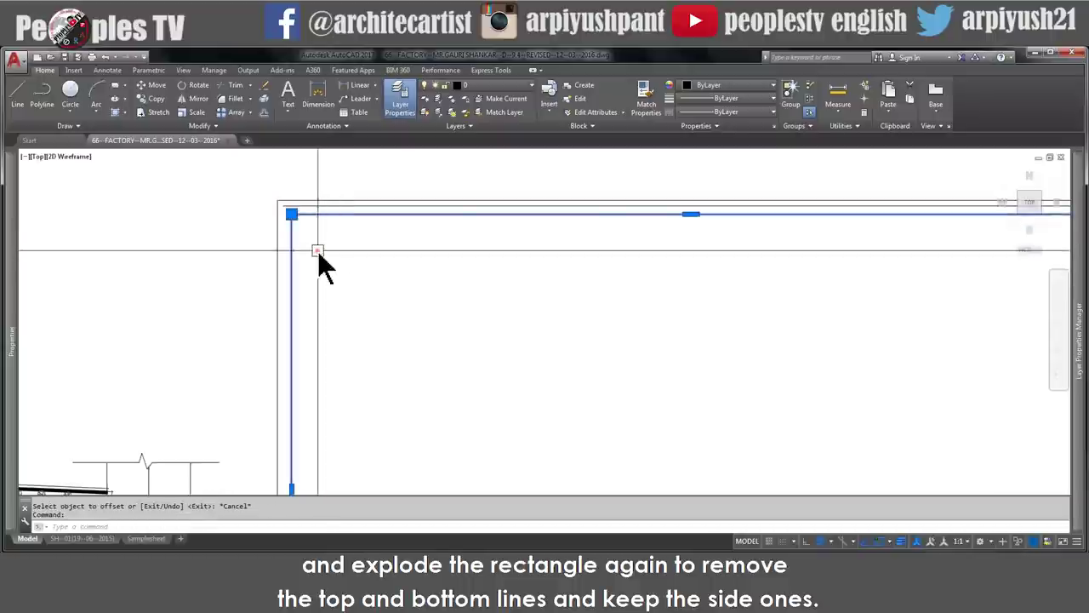
{"action": "left_click", "coordinate": [329, 217]}
{"action": "type", "text": "e"}
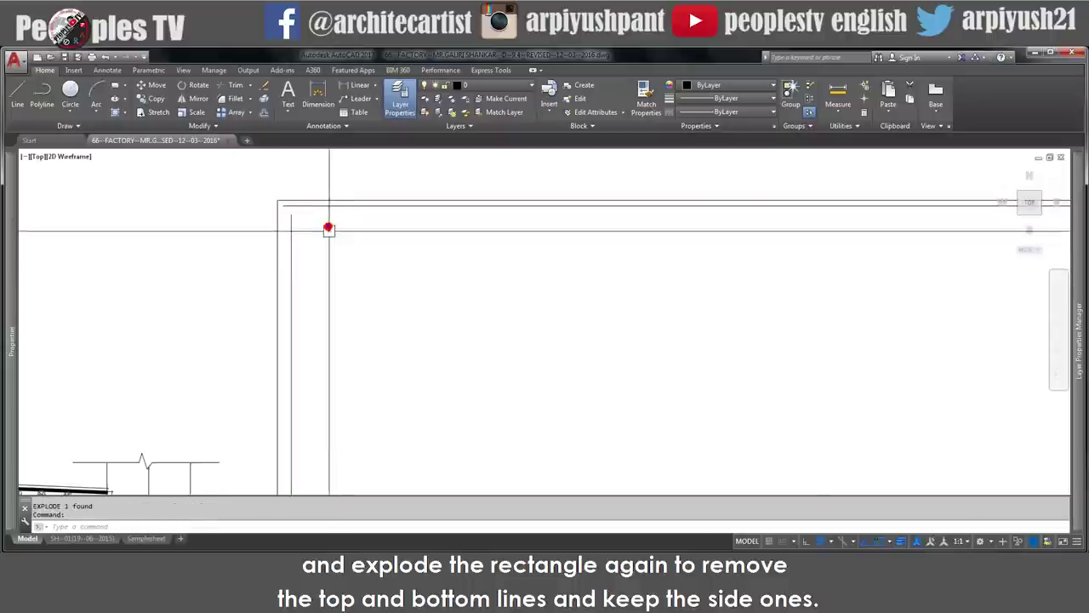
{"action": "right_click", "coordinate": [329, 229]}
{"action": "scroll", "coordinate": [362, 247], "scroll_direction": "down", "scroll_amount": 2}
{"action": "scroll", "coordinate": [399, 451], "scroll_direction": "up", "scroll_amount": 4}
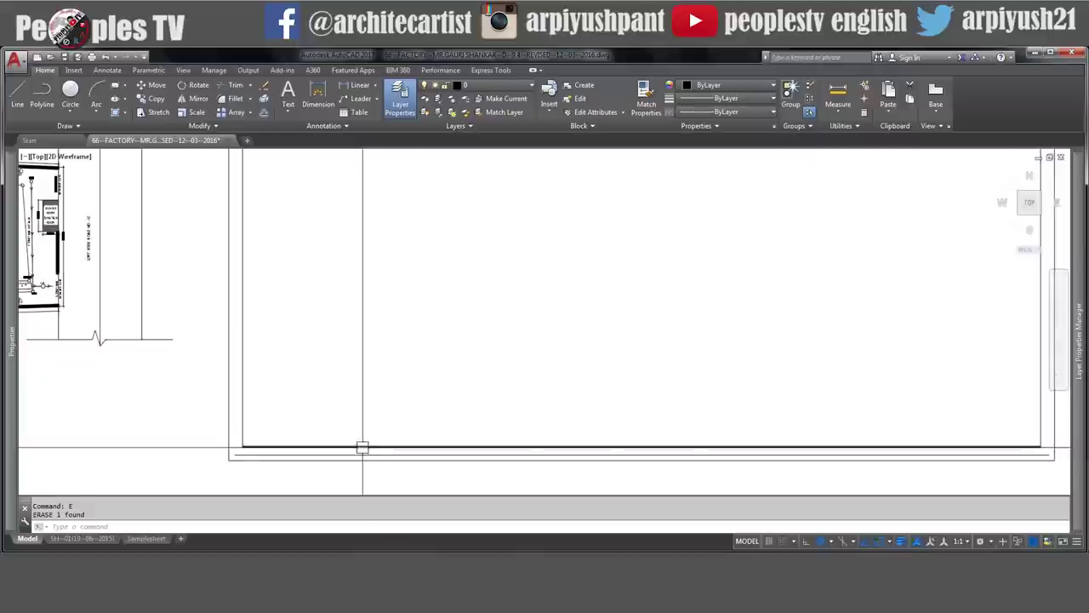
{"action": "right_click", "coordinate": [362, 446]}
- Fillet the inner left and bottom margin lines so they meet in a sharp lower-left corner
{"action": "scroll", "coordinate": [240, 457], "scroll_direction": "up", "scroll_amount": 5}
{"action": "middle_click_drag", "start_coordinate": [240, 482], "coordinate": [254, 438]}
{"action": "scroll", "coordinate": [265, 371], "scroll_direction": "up", "scroll_amount": 2}
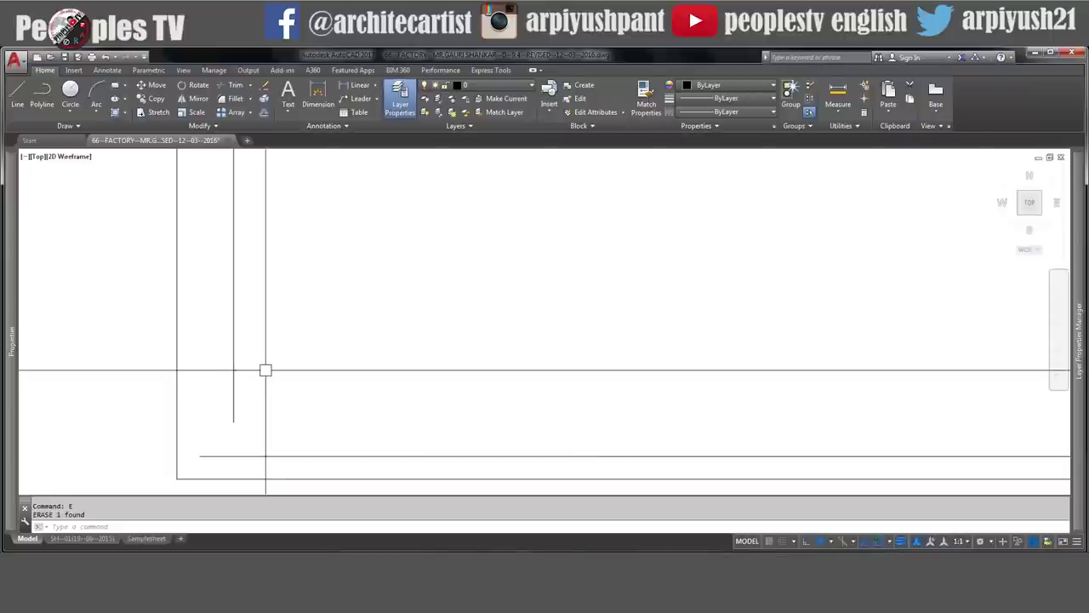
{"action": "key", "text": "f"}
{"action": "key", "text": "space"}
{"action": "key", "text": "Escape"}
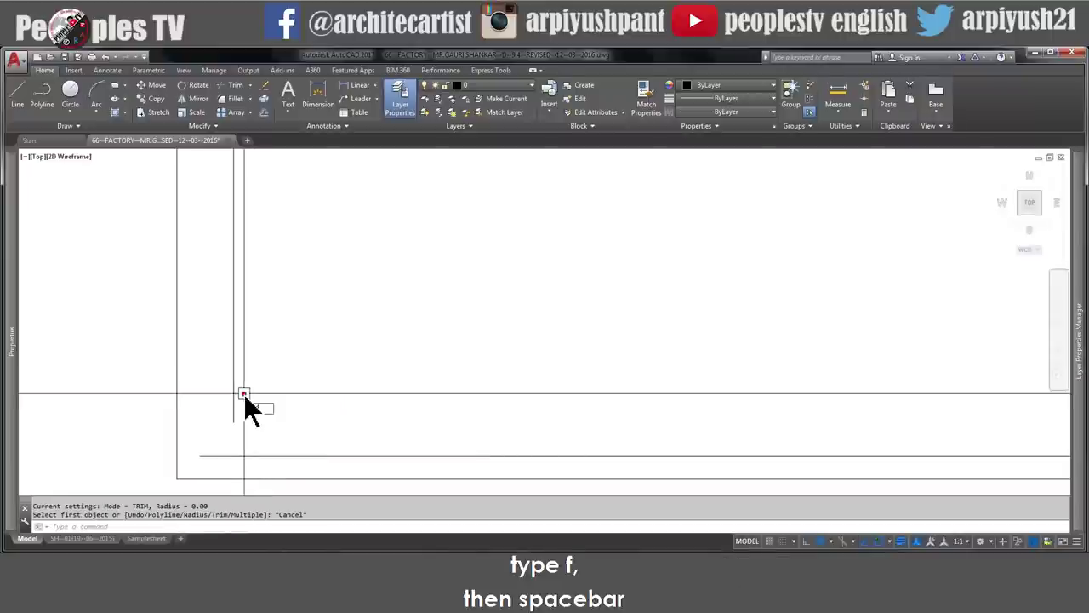
{"action": "left_click", "coordinate": [285, 418]}
{"action": "left_click", "coordinate": [238, 413]}
{"action": "left_click", "coordinate": [275, 454]}
{"action": "scroll", "coordinate": [280, 412], "scroll_direction": "down", "scroll_amount": 3}
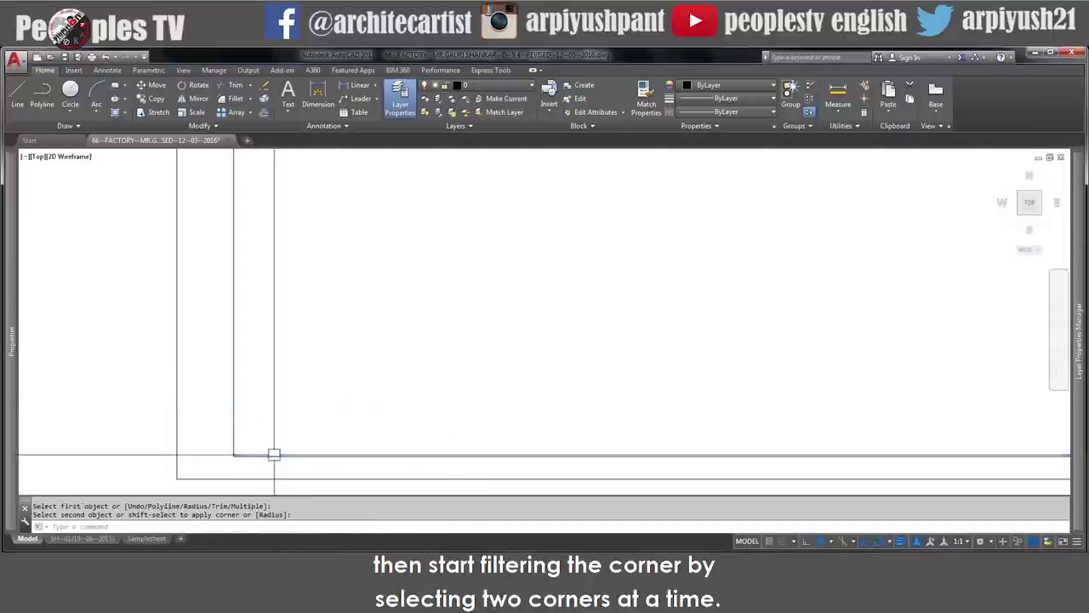
- Fillet the margin lines at the lower-right, upper-right and upper-left corners to close the inner rectangle
{"action": "middle_click_drag", "start_coordinate": [980, 416], "coordinate": [471, 425]}
{"action": "key", "text": "space"}
{"action": "left_click", "coordinate": [540, 432]}
{"action": "left_click", "coordinate": [558, 409]}
{"action": "middle_click_drag", "start_coordinate": [522, 255], "coordinate": [626, 372]}
{"action": "middle_click_drag", "start_coordinate": [671, 213], "coordinate": [688, 377]}
{"action": "key", "text": "space"}
{"action": "left_click", "coordinate": [677, 341]}
{"action": "left_click", "coordinate": [654, 312]}
{"action": "middle_click_drag", "start_coordinate": [214, 377], "coordinate": [773, 355]}
{"action": "key", "text": "space"}
{"action": "left_click", "coordinate": [436, 309]}
{"action": "left_click", "coordinate": [448, 290]}
{"action": "scroll", "coordinate": [450, 296], "scroll_direction": "down", "scroll_amount": 2}
{"action": "middle_click_drag", "start_coordinate": [548, 375], "coordinate": [497, 283]}
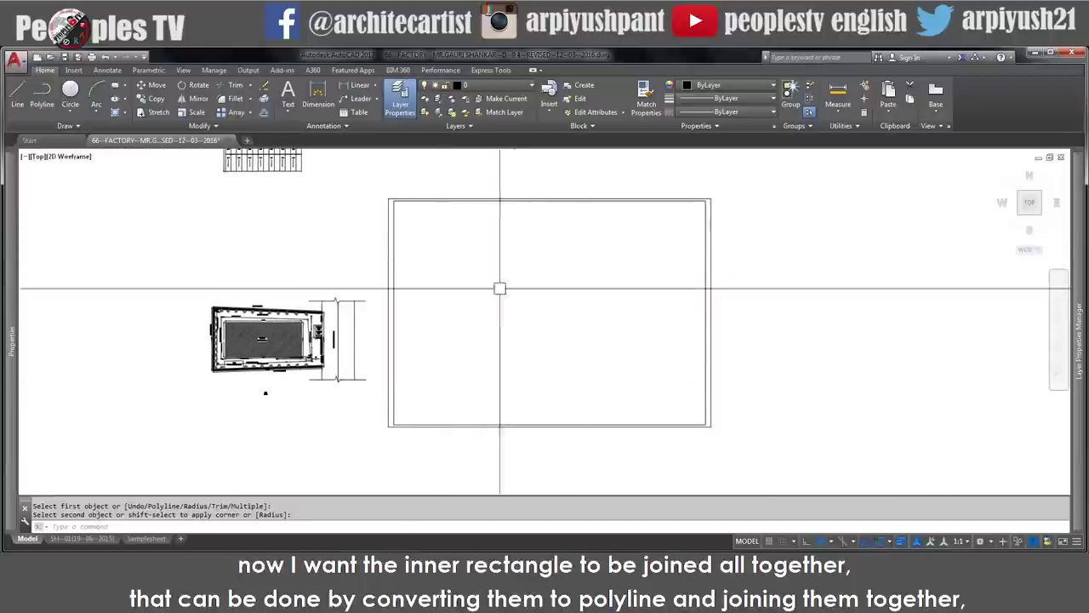
{"action": "scroll", "coordinate": [388, 209], "scroll_direction": "up", "scroll_amount": 5}
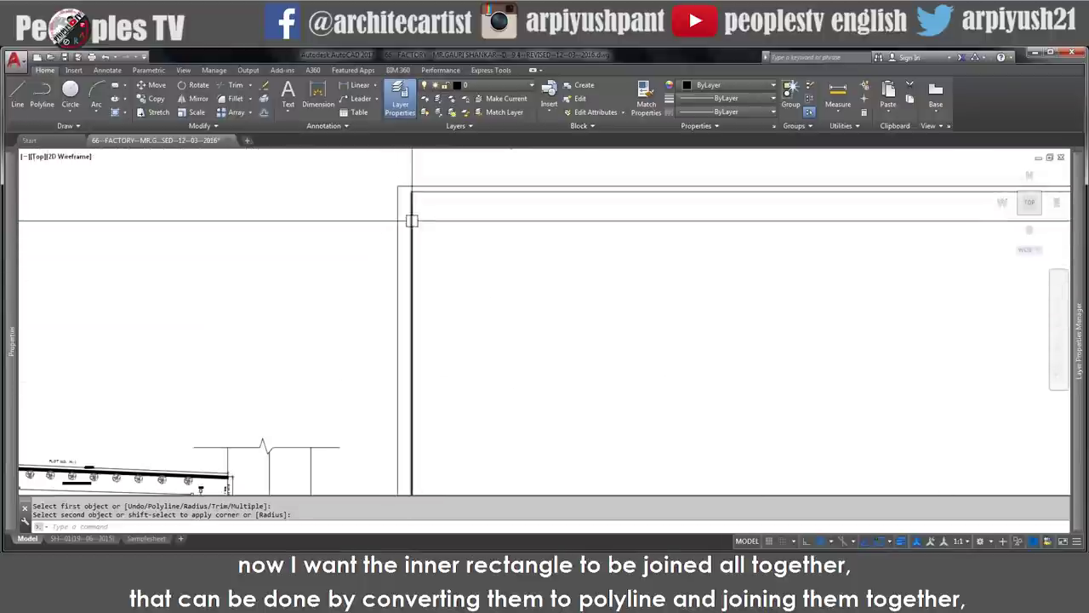
{"action": "scroll", "coordinate": [417, 182], "scroll_direction": "down", "scroll_amount": 5}
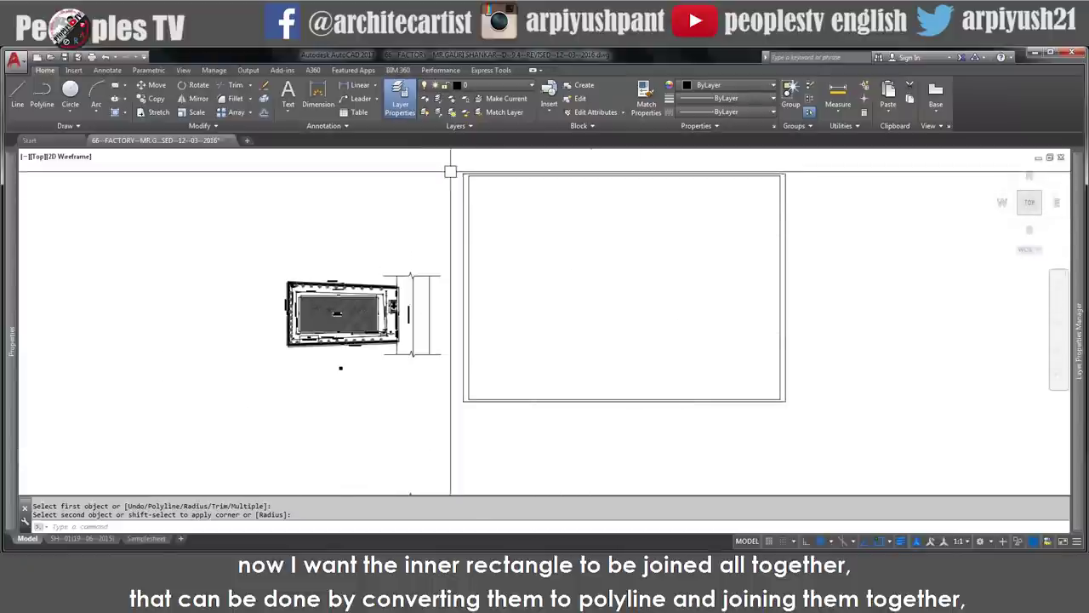
{"action": "scroll", "coordinate": [470, 186], "scroll_direction": "up", "scroll_amount": 2}
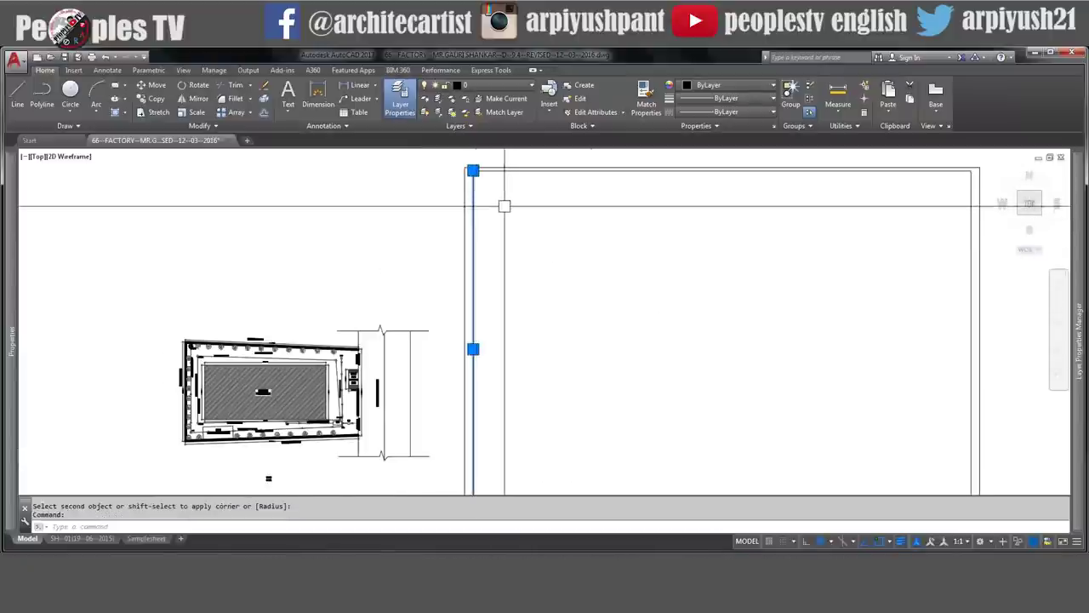
{"action": "scroll", "coordinate": [505, 206], "scroll_direction": "down", "scroll_amount": 2}
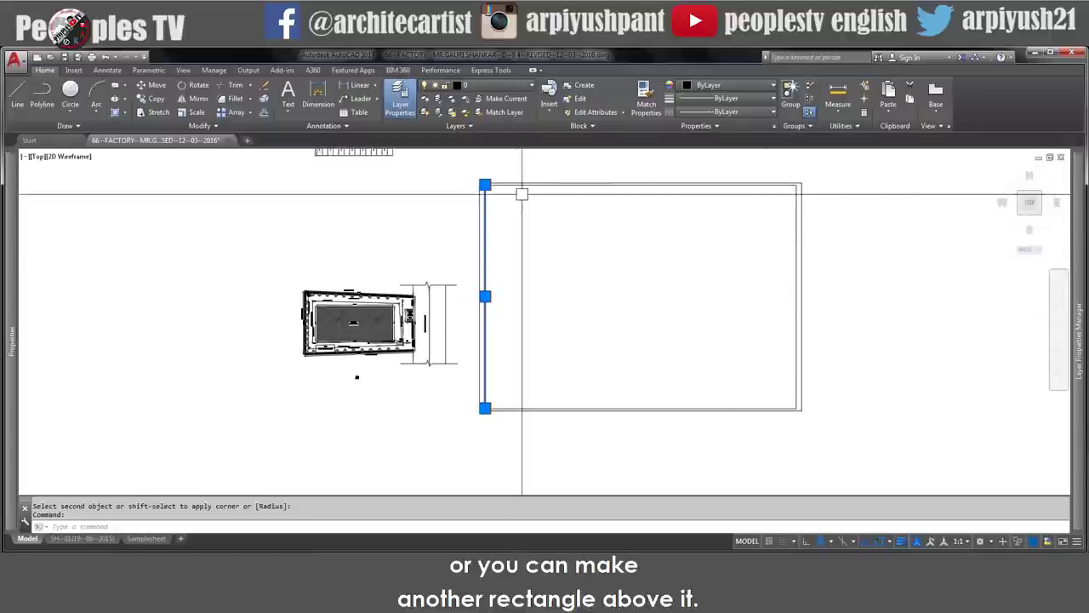
{"action": "key", "text": "Escape"}
- Convert the left margin line of the inner rectangle into a polyline with Polyline Edit
{"action": "scroll", "coordinate": [522, 194], "scroll_direction": "up", "scroll_amount": 4}
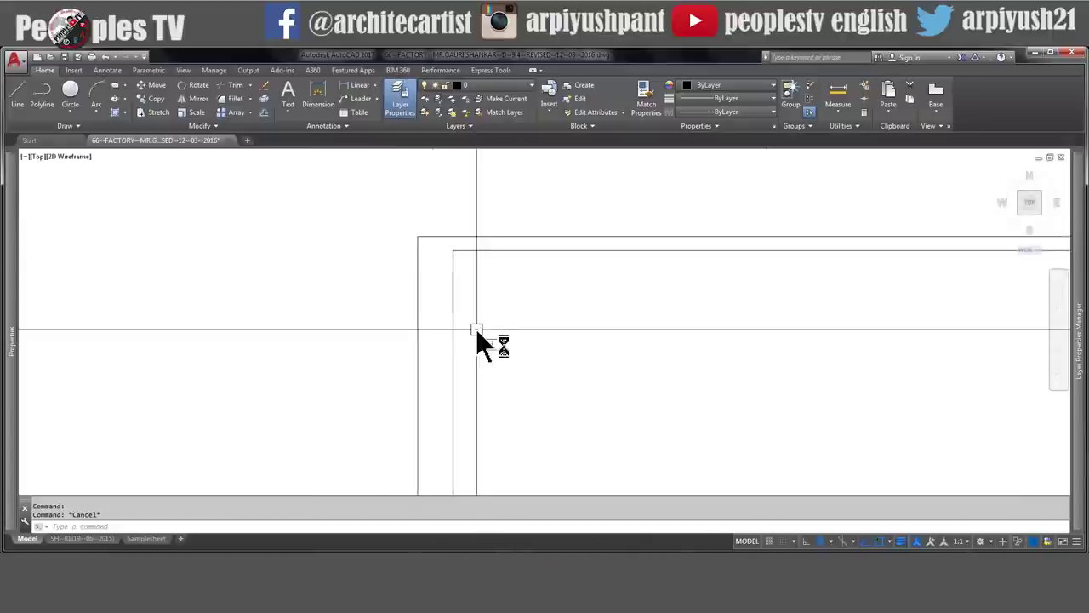
{"action": "type", "text": "p"}
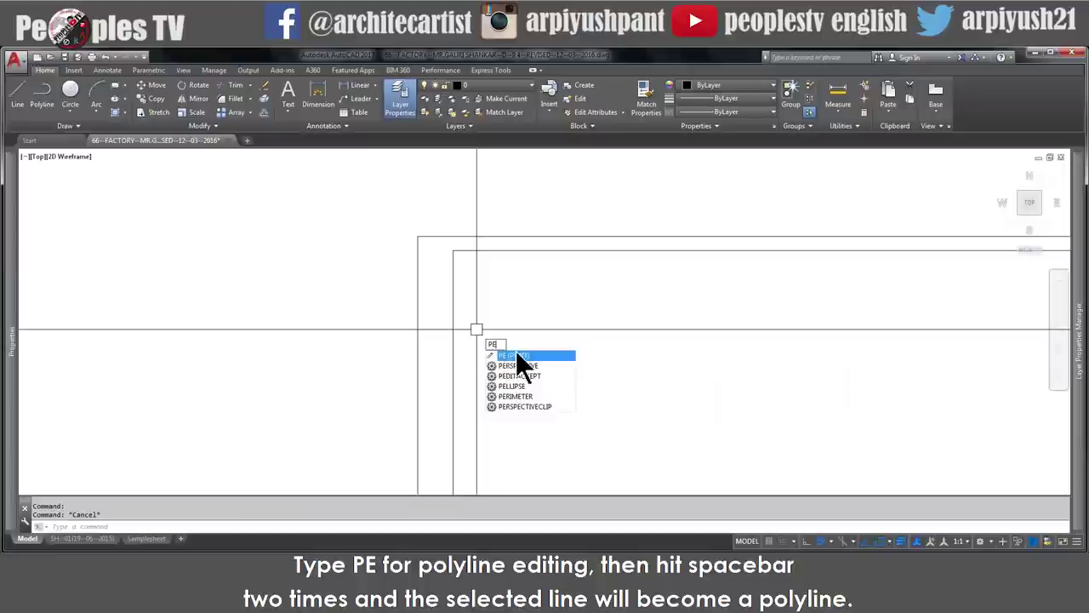
{"action": "type", "text": "e"}
{"action": "key", "text": "space"}
{"action": "left_click", "coordinate": [455, 308]}
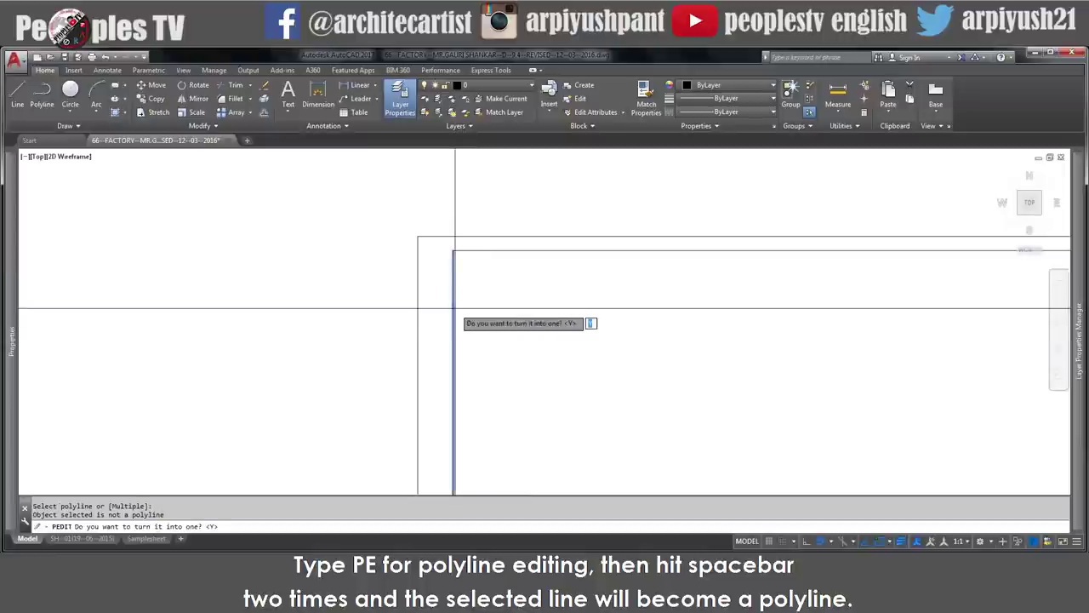
{"action": "key", "text": "space"}
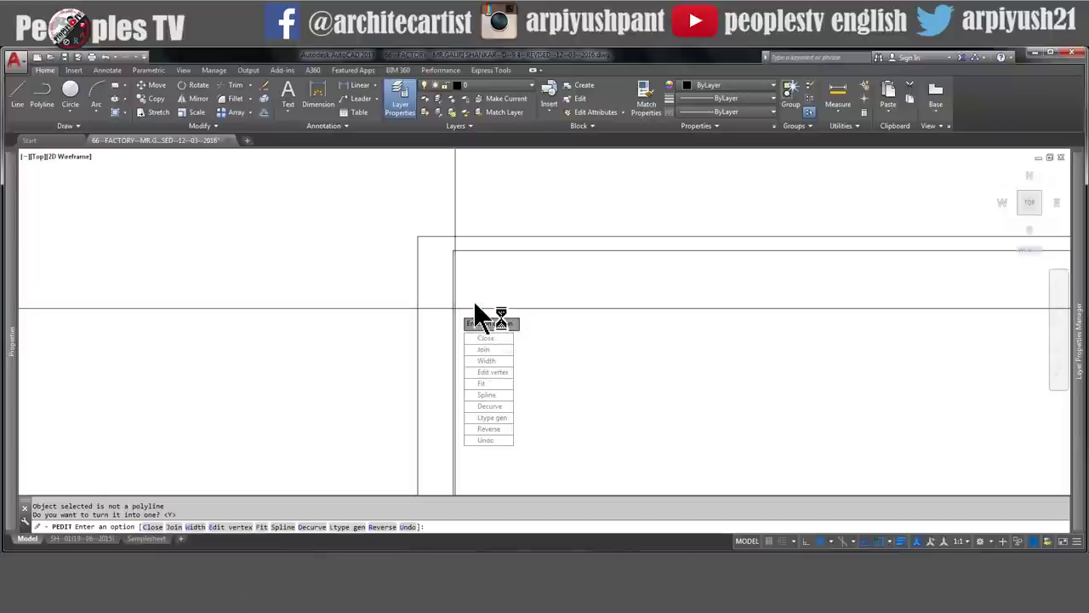
{"action": "key", "text": "Return"}
- Join the other three margin lines to the left polyline so the inner rectangle is one closed polyline
{"action": "left_click", "coordinate": [454, 308]}
{"action": "scroll", "coordinate": [474, 289], "scroll_direction": "down", "scroll_amount": 3}
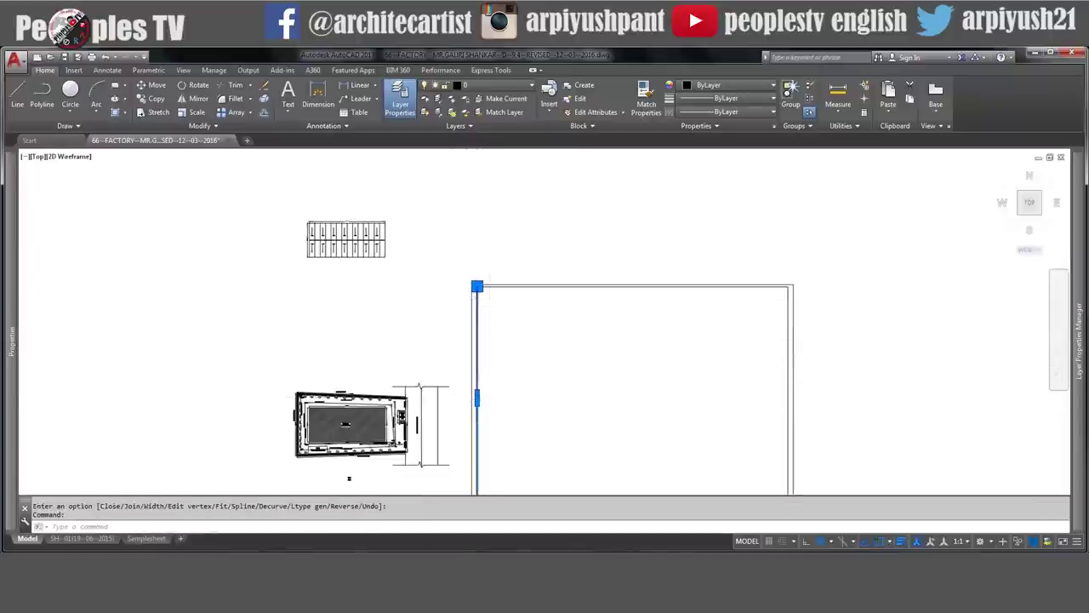
{"action": "scroll", "coordinate": [463, 336], "scroll_direction": "up", "scroll_amount": 5}
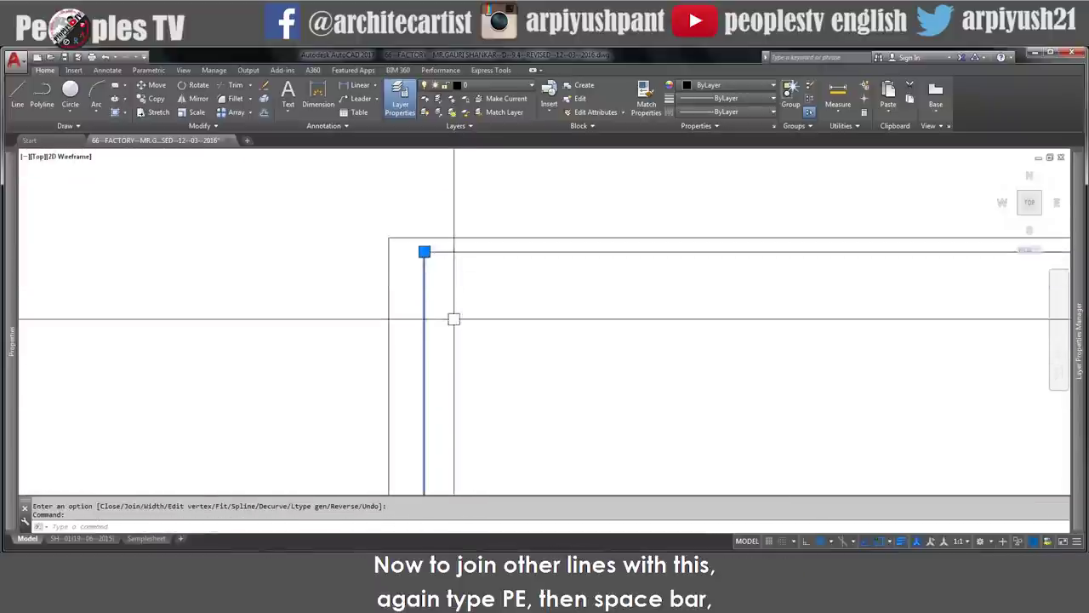
{"action": "middle_click_drag", "start_coordinate": [452, 319], "coordinate": [454, 340]}
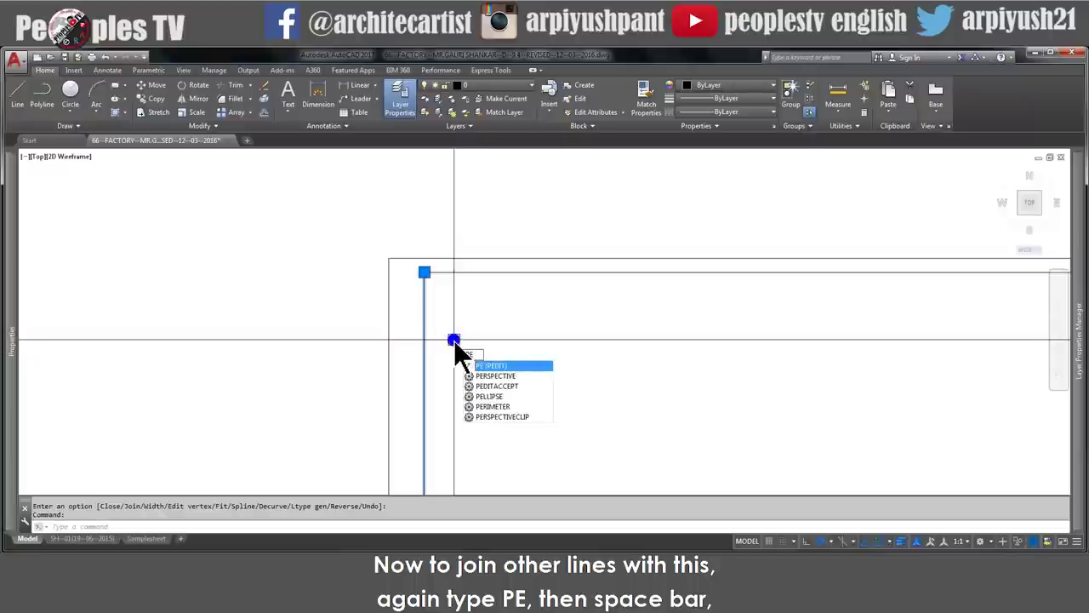
{"action": "type", "text": "PE"}
{"action": "key", "text": "space"}
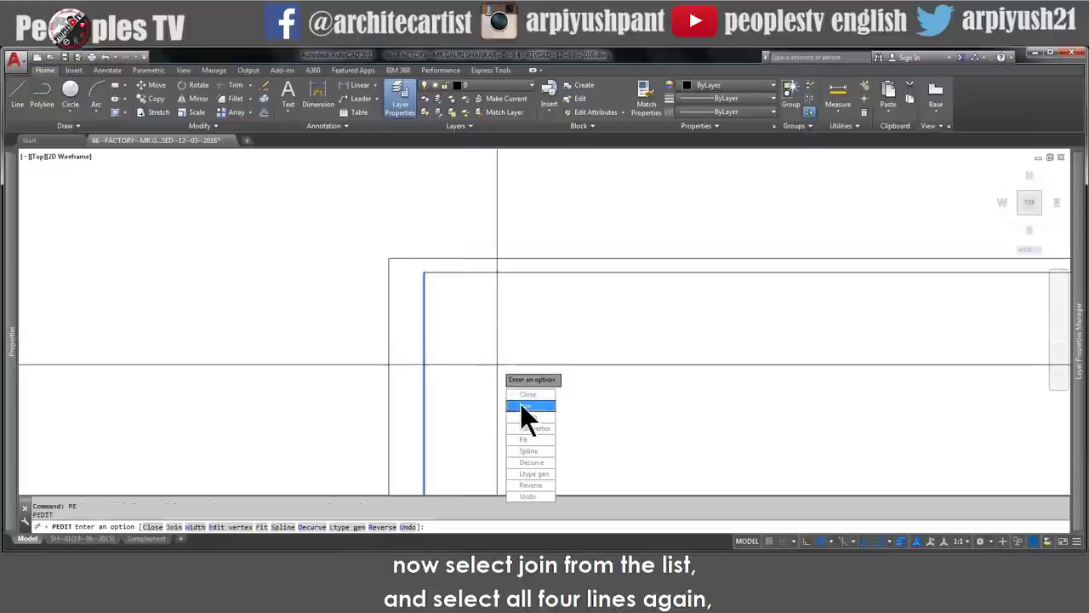
{"action": "left_click", "coordinate": [526, 405]}
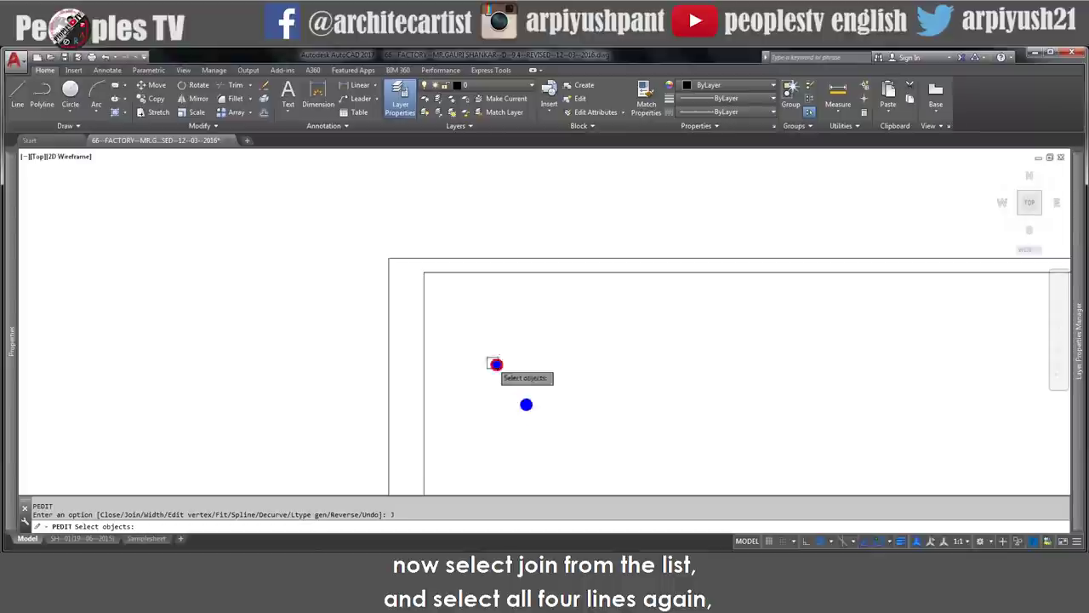
{"action": "scroll", "coordinate": [446, 272], "scroll_direction": "down", "scroll_amount": 3}
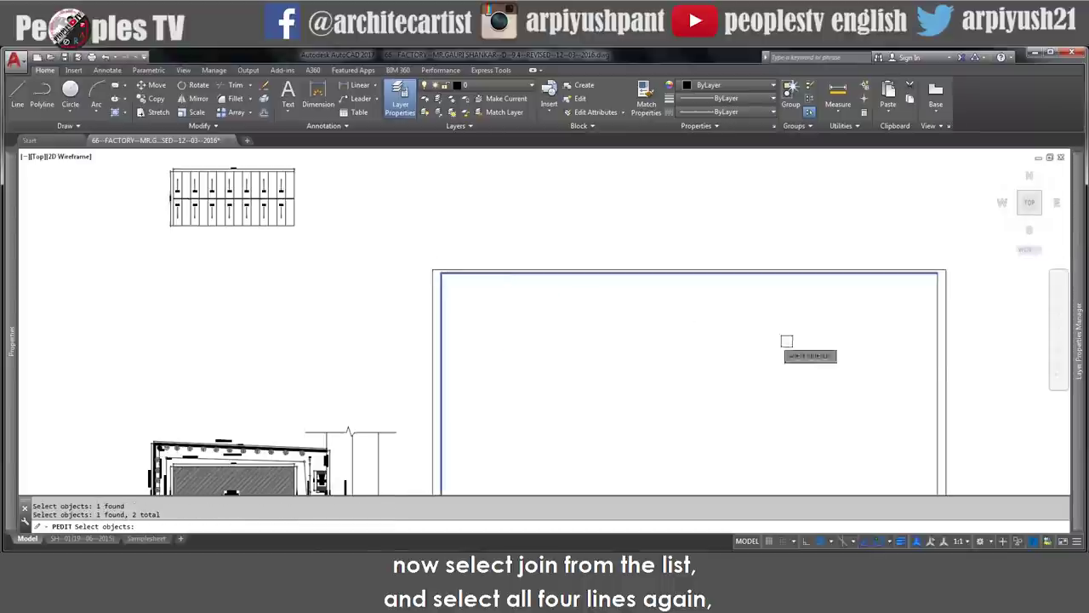
{"action": "left_click", "coordinate": [934, 352]}
{"action": "middle_click_drag", "start_coordinate": [835, 453], "coordinate": [718, 178]}
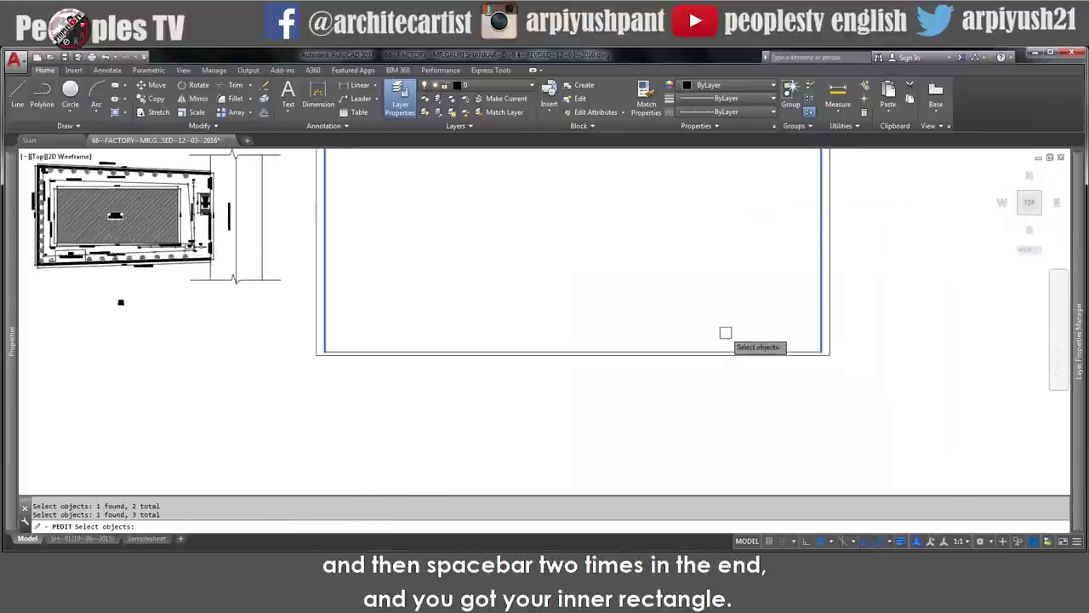
{"action": "key", "text": "space"}
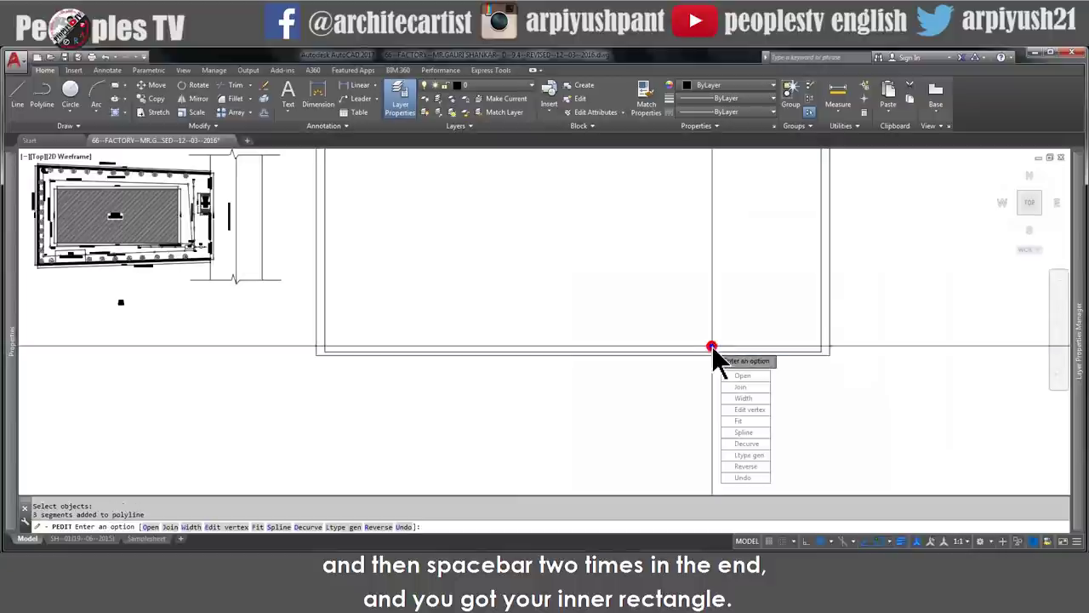
{"action": "key", "text": "space"}
{"action": "scroll", "coordinate": [525, 338], "scroll_direction": "down", "scroll_amount": 4}
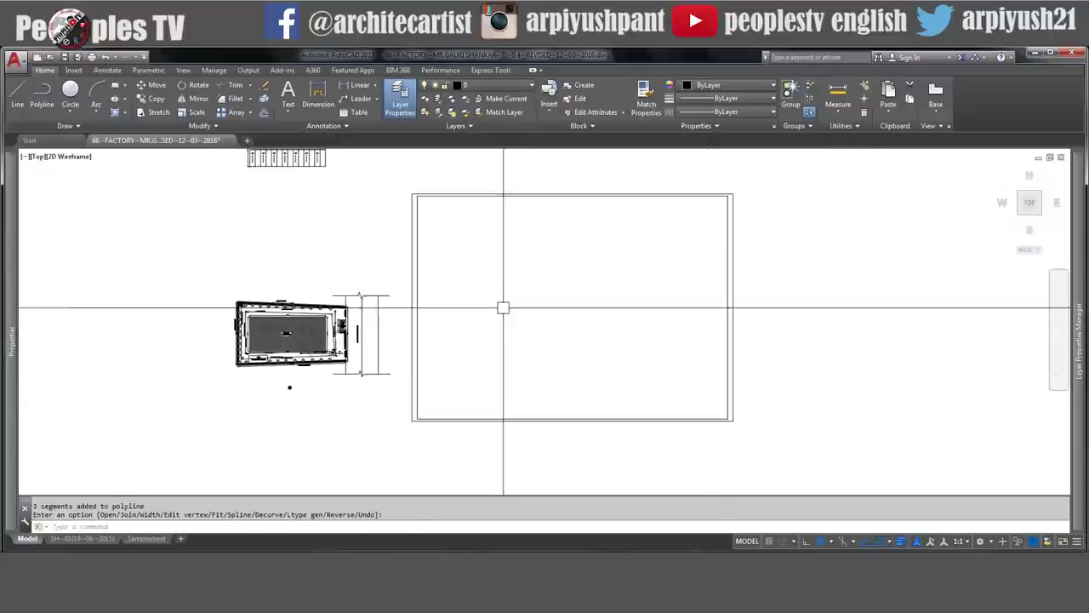
- Set the global width of the inner margin rectangle to 300
{"action": "left_click", "coordinate": [419, 219]}
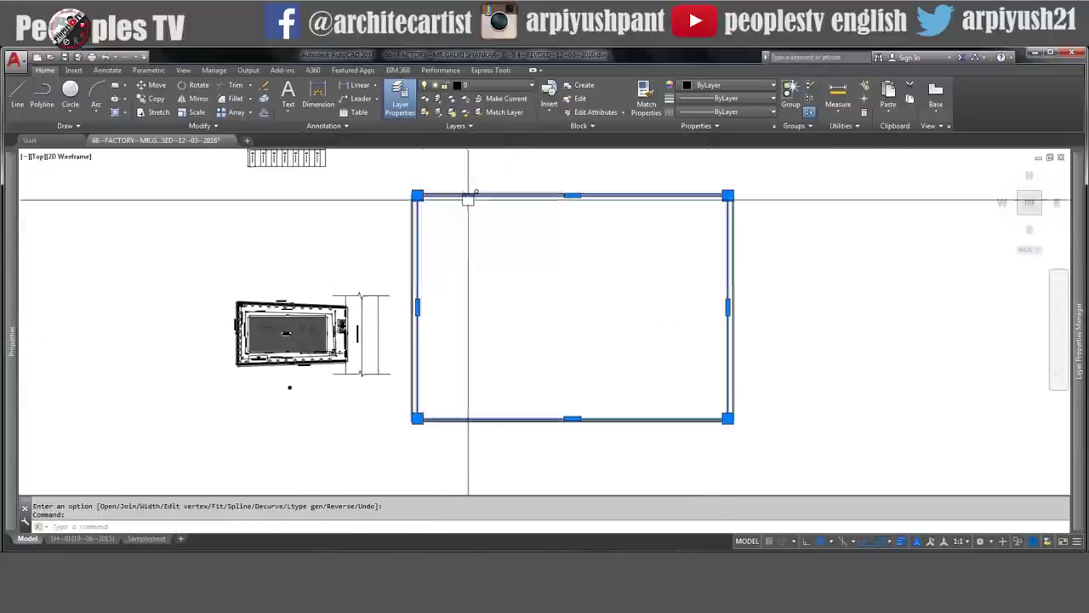
{"action": "scroll", "coordinate": [477, 277], "scroll_direction": "up", "scroll_amount": 2}
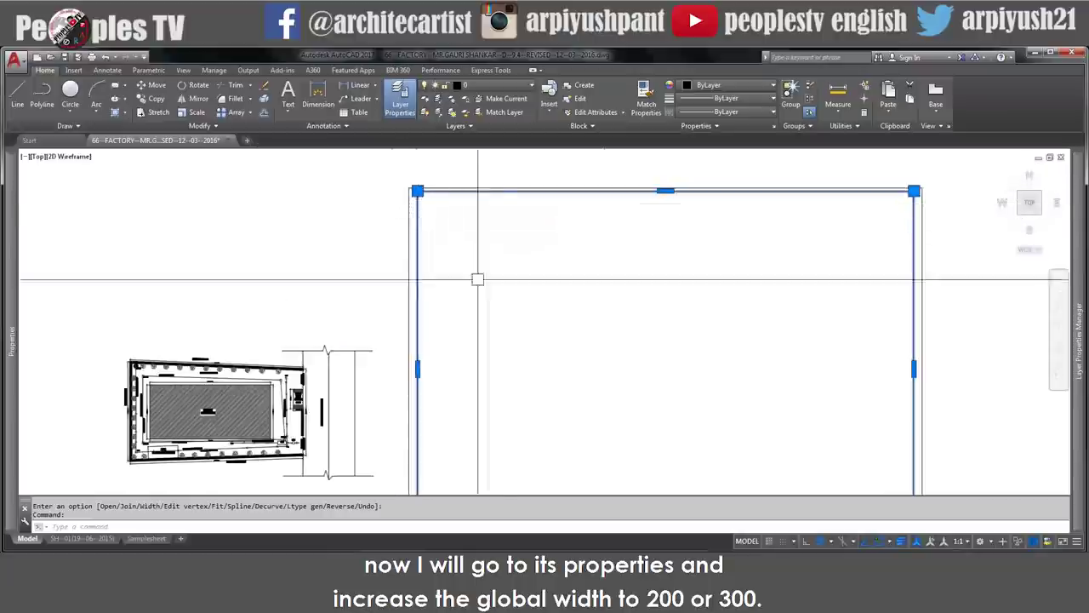
{"action": "scroll", "coordinate": [462, 287], "scroll_direction": "down", "scroll_amount": 2}
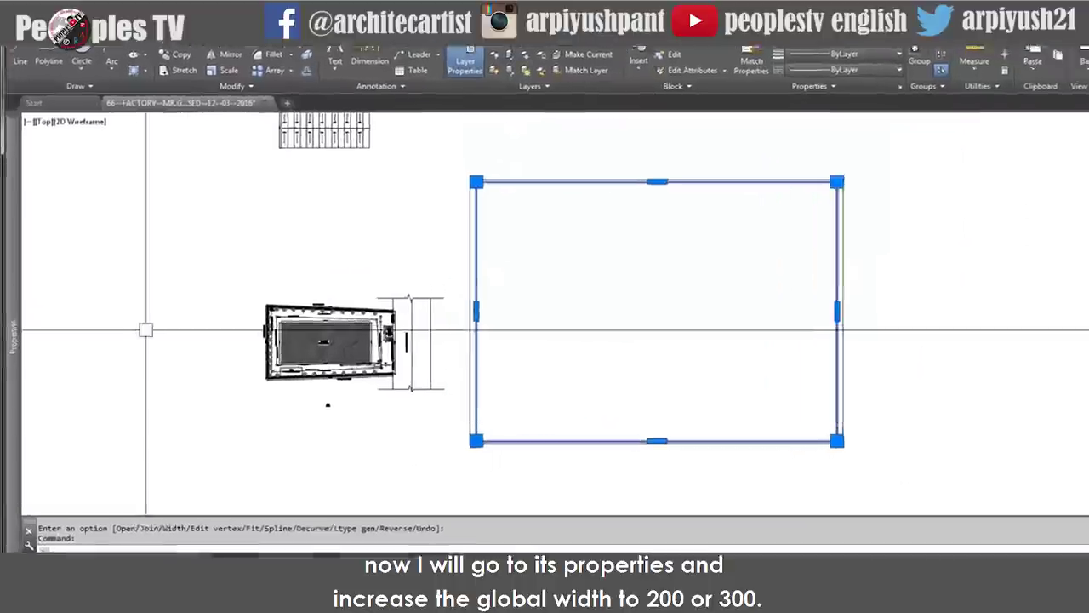
{"action": "mouse_move", "coordinate": [14, 332]}
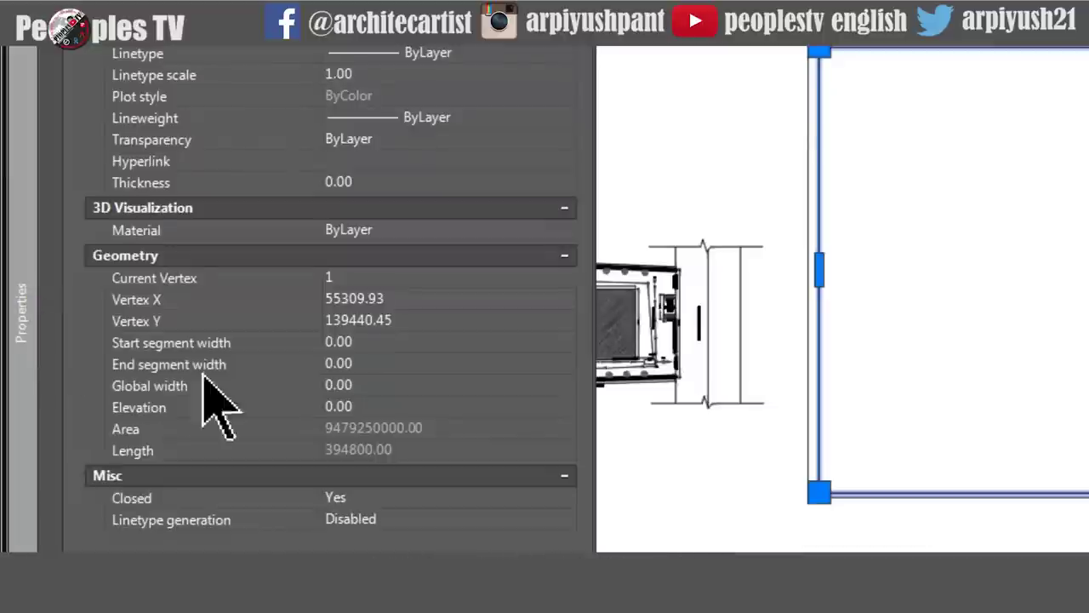
{"action": "type", "text": "30"}
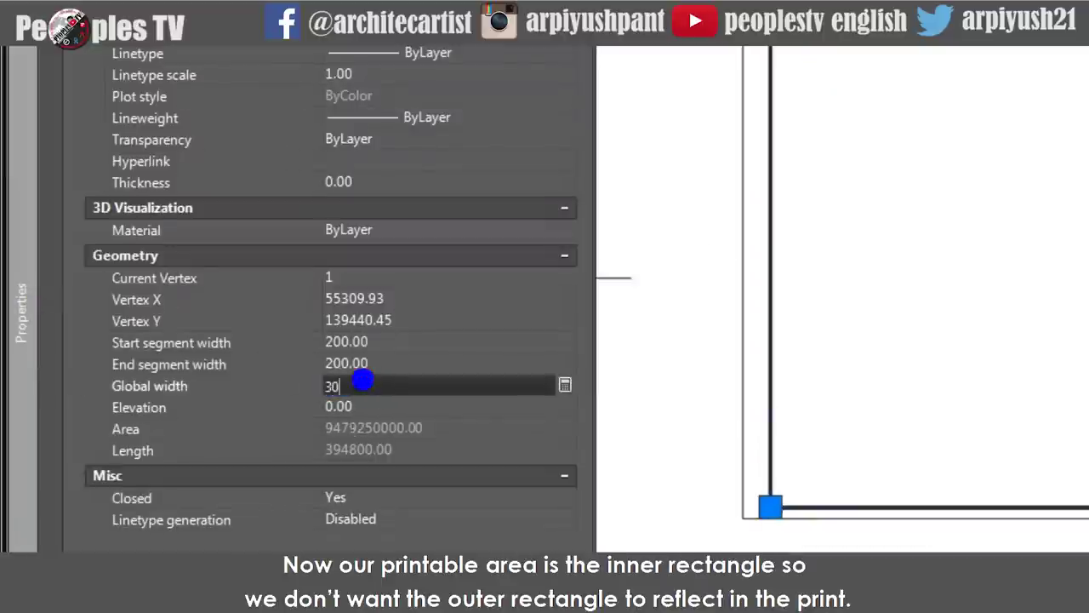
{"action": "type", "text": "0.00"}
{"action": "key", "text": "Return"}
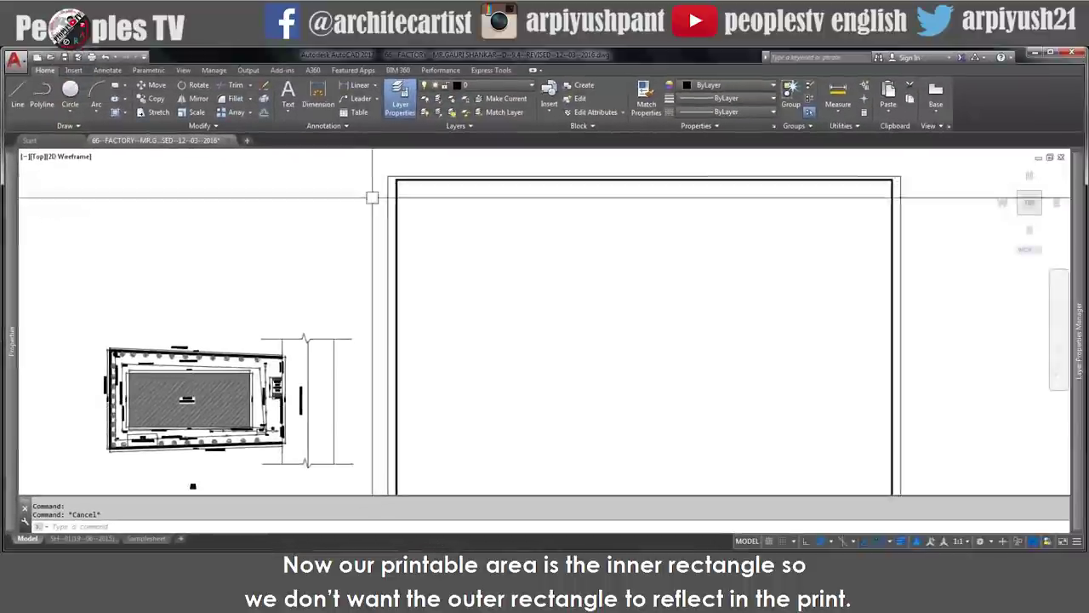
- Assign the outer sheet rectangle to the Defpoints layer, keeping it out of the print
{"action": "scroll", "coordinate": [524, 128], "scroll_direction": "up", "scroll_amount": 3}
{"action": "left_click", "coordinate": [393, 194]}
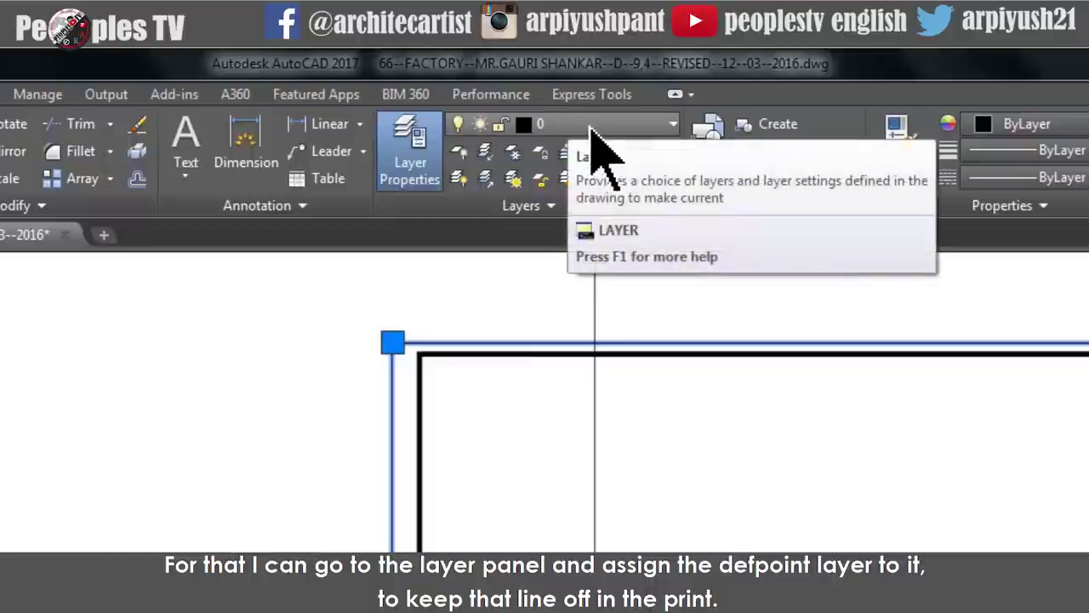
{"action": "left_click", "coordinate": [589, 125]}
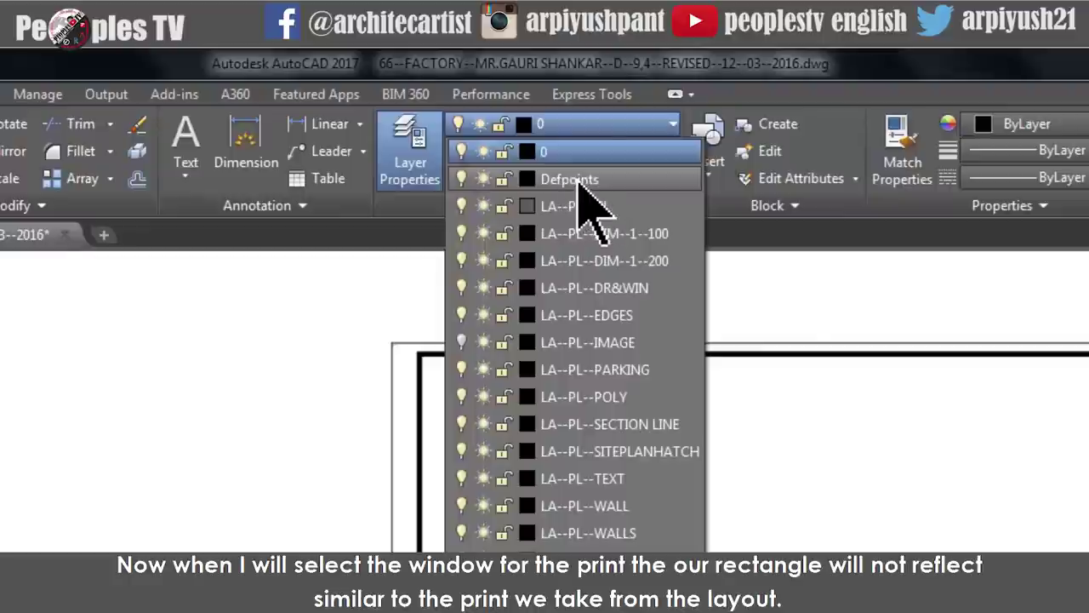
{"action": "left_click", "coordinate": [579, 185]}
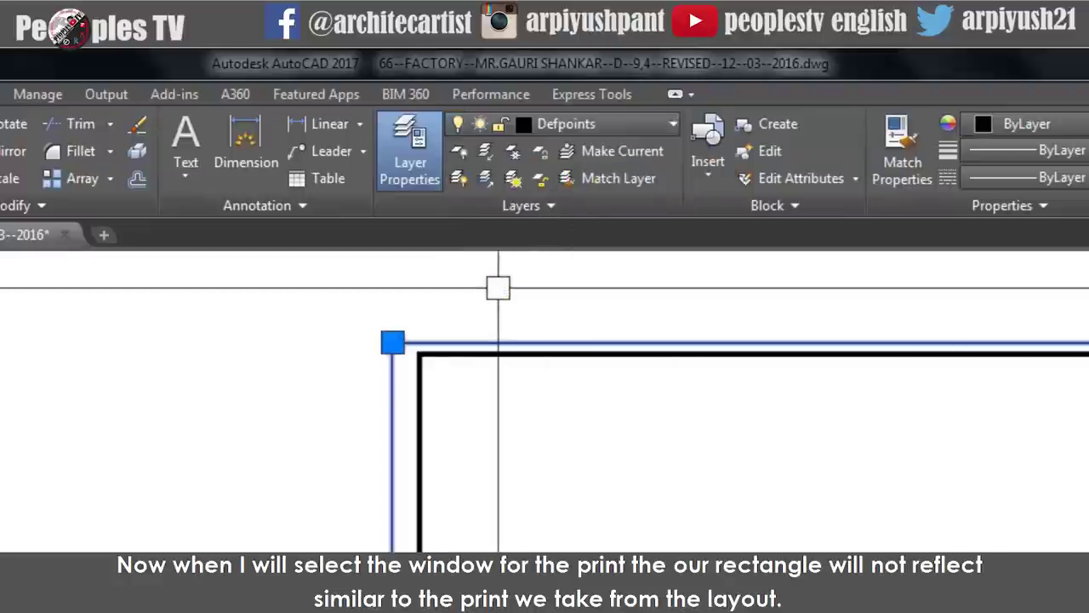
{"action": "key", "text": "Escape"}
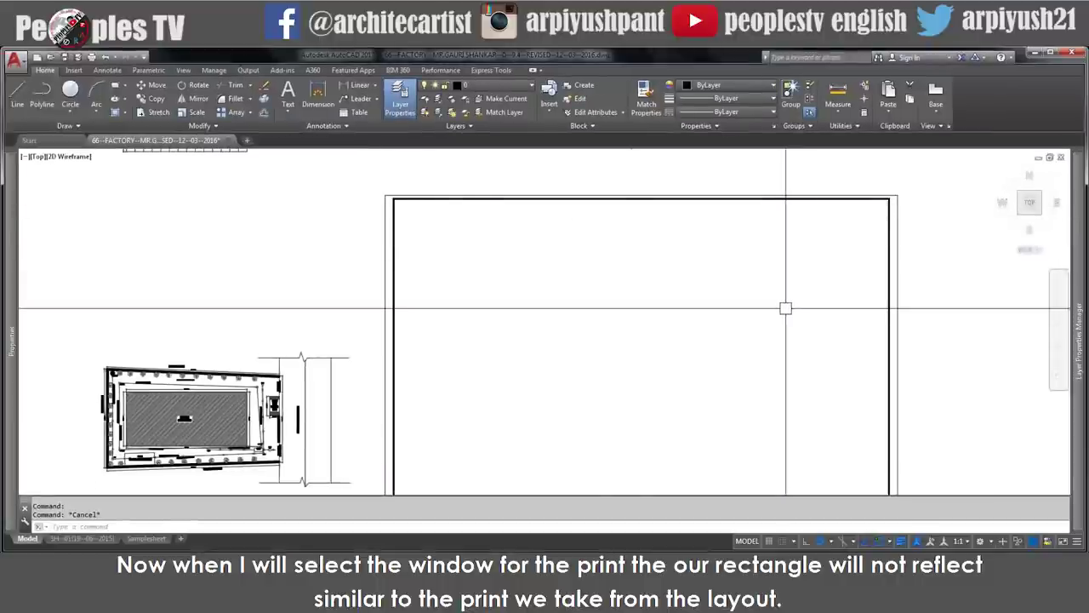
{"action": "scroll", "coordinate": [768, 369], "scroll_direction": "down", "scroll_amount": 1}
{"action": "middle_click_drag", "start_coordinate": [649, 411], "coordinate": [574, 353]}
{"action": "scroll", "coordinate": [777, 417], "scroll_direction": "up", "scroll_amount": 1}
{"action": "scroll", "coordinate": [777, 419], "scroll_direction": "down", "scroll_amount": 2}
{"action": "scroll", "coordinate": [723, 335], "scroll_direction": "up", "scroll_amount": 2}
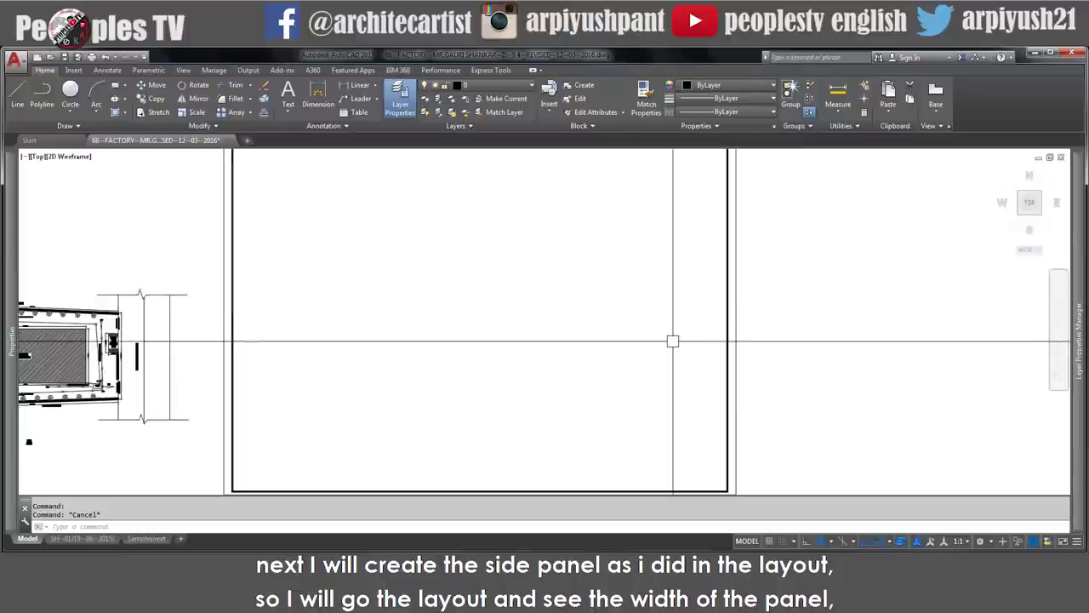
- Check the width of the side panel in the Samplesheet layout and return to model space
{"action": "scroll", "coordinate": [673, 342], "scroll_direction": "down", "scroll_amount": 2}
{"action": "scroll", "coordinate": [703, 341], "scroll_direction": "up", "scroll_amount": 2}
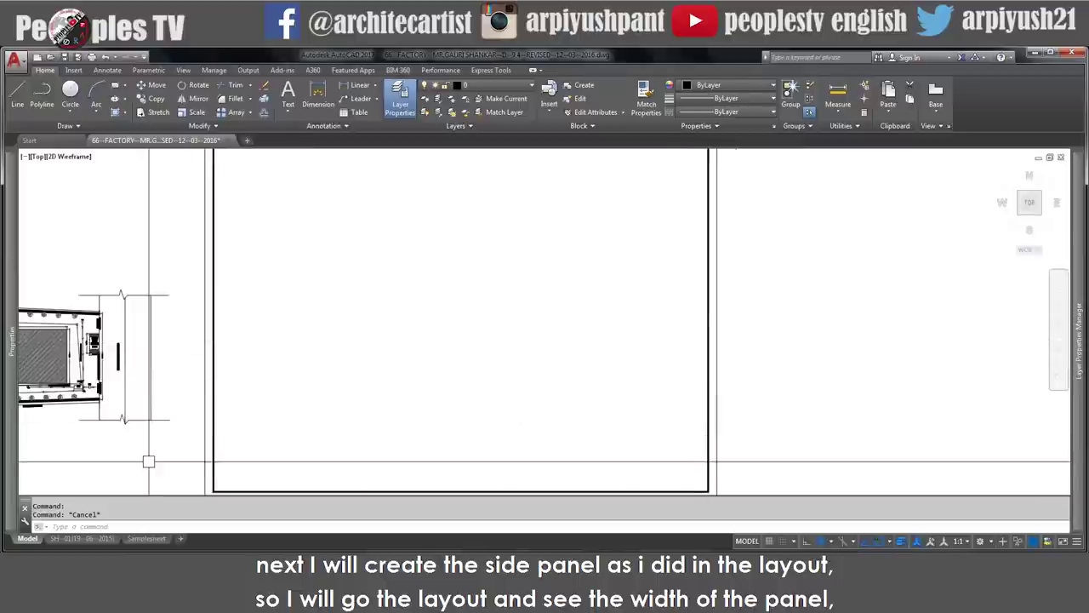
{"action": "left_click", "coordinate": [146, 538]}
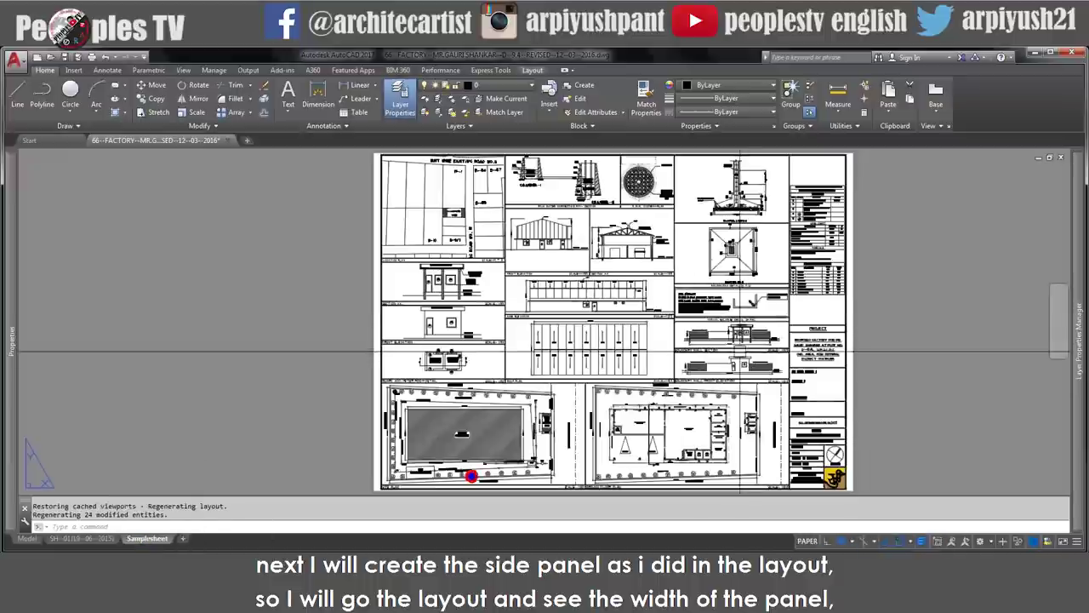
{"action": "scroll", "coordinate": [843, 372], "scroll_direction": "up", "scroll_amount": 4}
{"action": "scroll", "coordinate": [842, 372], "scroll_direction": "up", "scroll_amount": 2}
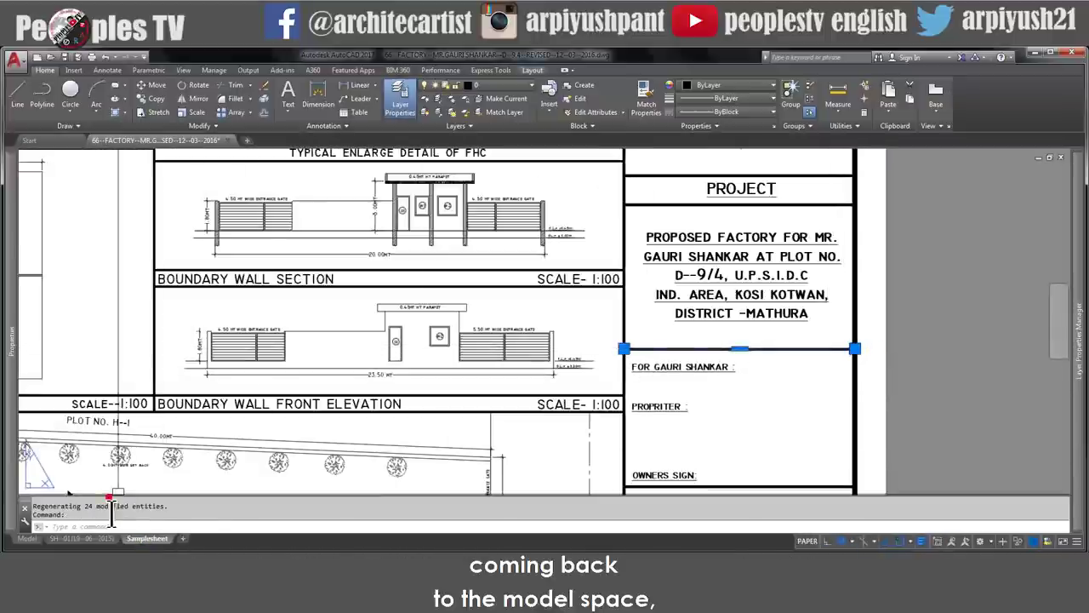
{"action": "left_click", "coordinate": [29, 539]}
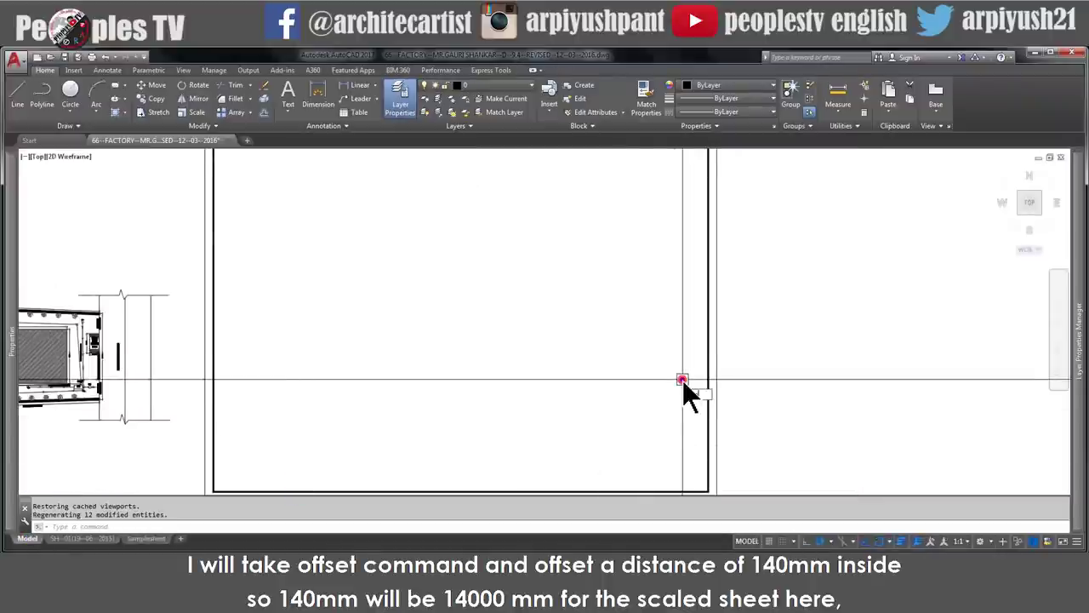
- Offset the inner margin rectangle of the sheet inward by 14000
{"action": "key", "text": "Return"}
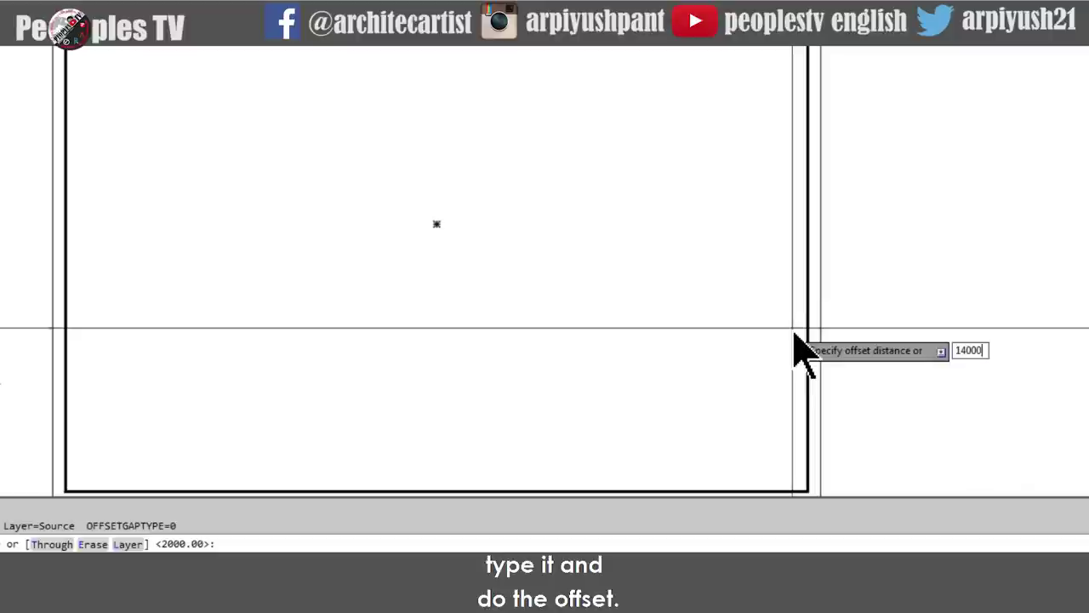
{"action": "key", "text": "Return"}
{"action": "left_click", "coordinate": [800, 330]}
{"action": "left_click", "coordinate": [796, 330]}
{"action": "key", "text": "Escape"}
- Explode the new offset rectangle into separate lines
{"action": "left_click", "coordinate": [717, 286]}
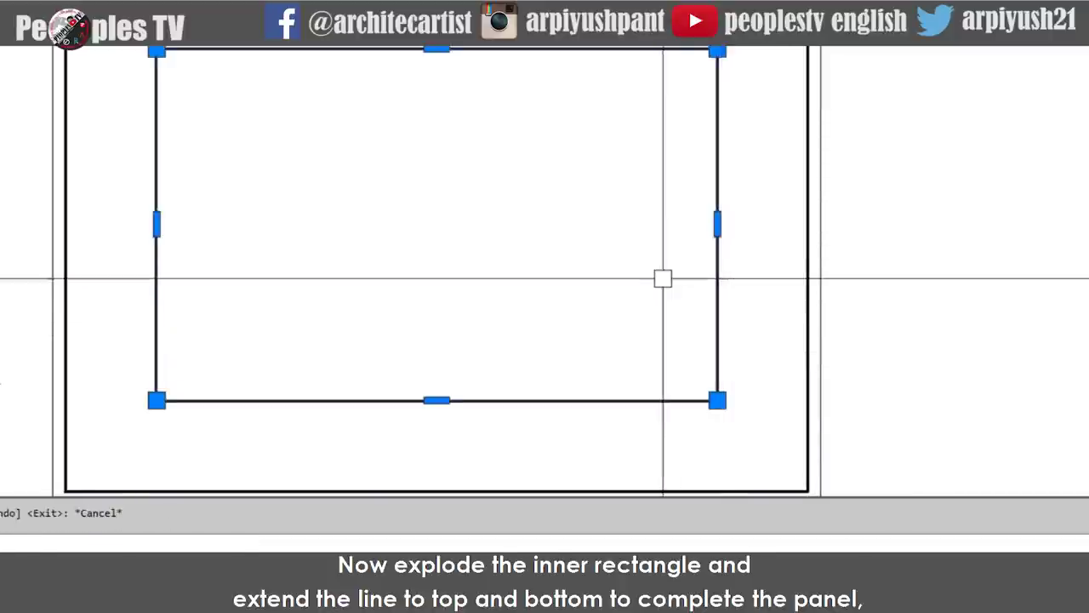
{"action": "type", "text": "x"}
{"action": "key", "text": "Return"}
- Extend the exploded rectangle's right-hand line up and down to the margin border to form the side panel divider
{"action": "scroll", "coordinate": [659, 286], "scroll_direction": "down", "scroll_amount": 3}
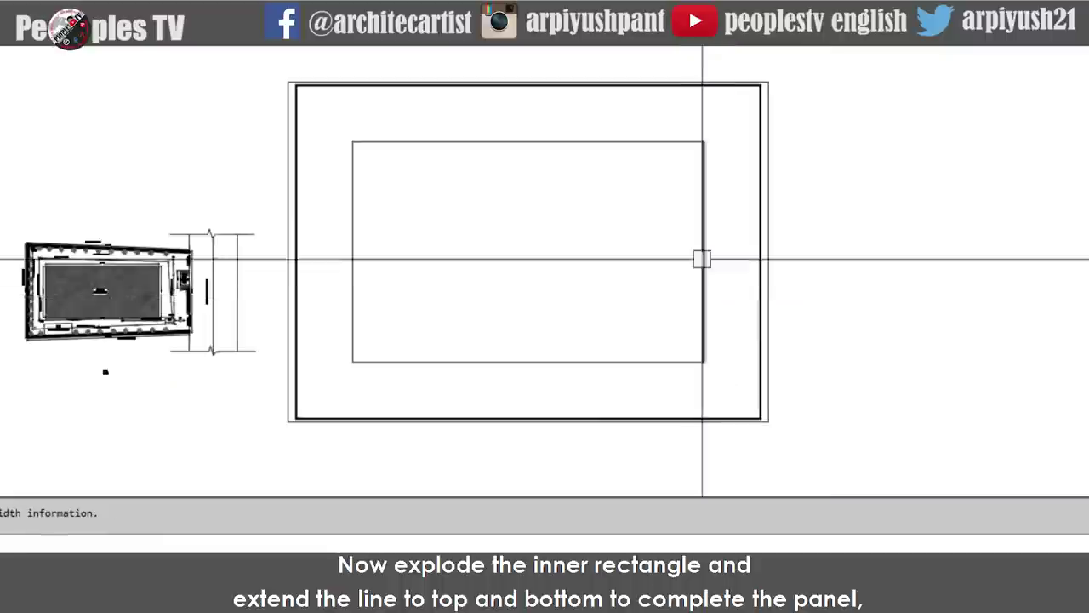
{"action": "type", "text": "ex"}
{"action": "key", "text": "Return"}
{"action": "key", "text": "Return"}
{"action": "left_click", "coordinate": [703, 163]}
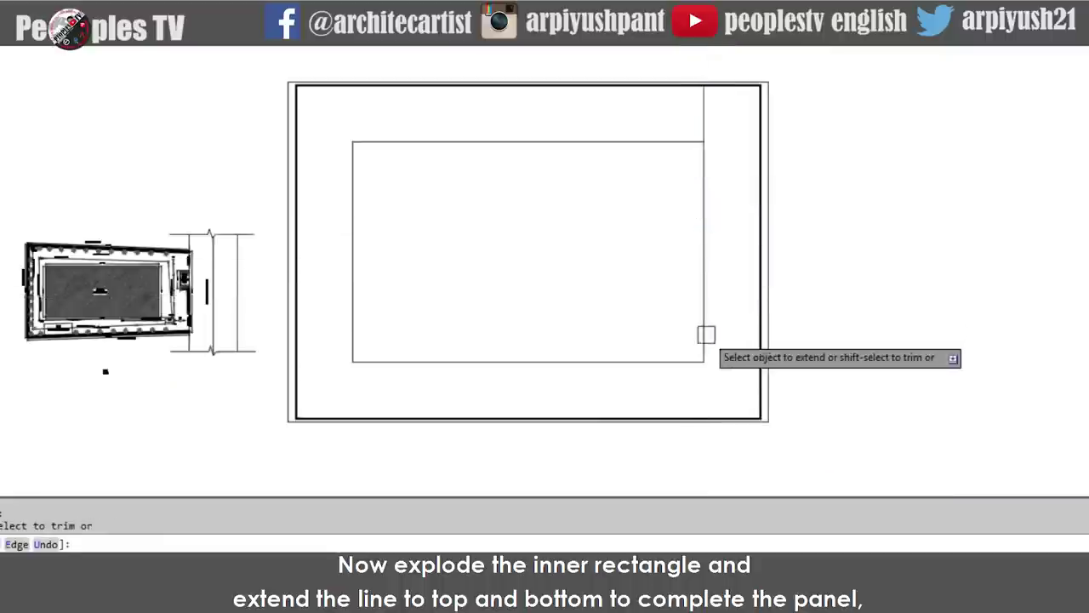
{"action": "left_click", "coordinate": [706, 333]}
{"action": "key", "text": "Escape"}
- Delete the three remaining lines of the exploded rectangle, keeping only the side panel divider
{"action": "left_click", "coordinate": [655, 361]}
{"action": "left_click", "coordinate": [586, 141]}
{"action": "left_click", "coordinate": [352, 227]}
{"action": "key", "text": "Delete"}
{"action": "scroll", "coordinate": [669, 185], "scroll_direction": "up", "scroll_amount": 3}
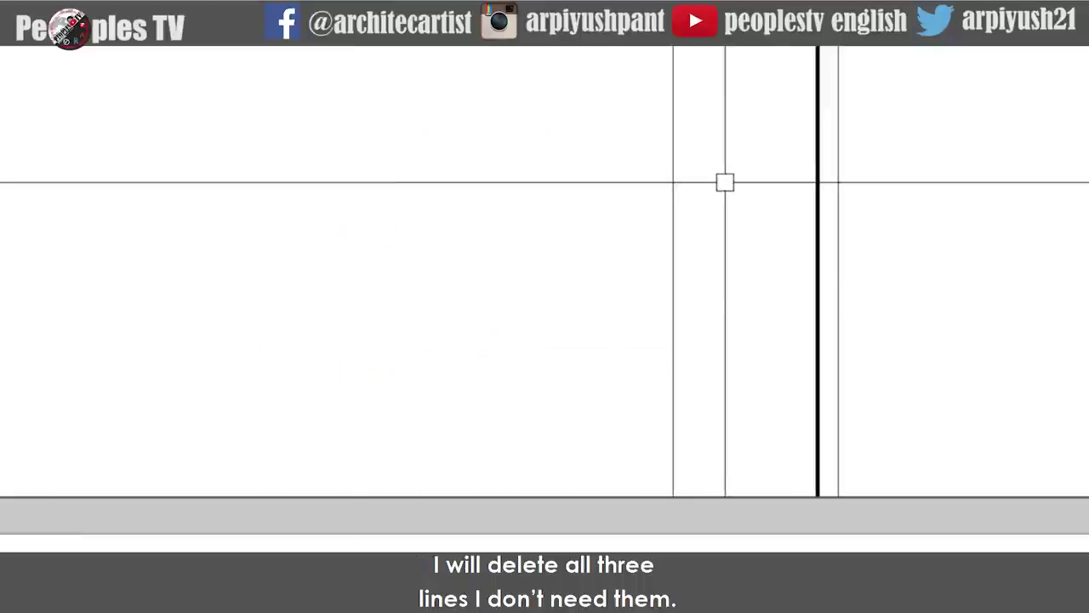
- Convert the side panel divider line into a polyline with Polyline Edit
{"action": "type", "text": "pe"}
{"action": "key", "text": "Return"}
{"action": "left_click", "coordinate": [674, 171]}
{"action": "key", "text": "Return"}
{"action": "scroll", "coordinate": [674, 171], "scroll_direction": "down", "scroll_amount": 3}
{"action": "type", "text": "ma"}
{"action": "right_click", "coordinate": [674, 171]}
{"action": "scroll", "coordinate": [724, 207], "scroll_direction": "up", "scroll_amount": 3}
{"action": "key", "text": "Escape"}
- Set the global width of the side panel divider polyline to 150
{"action": "left_click", "coordinate": [597, 212]}
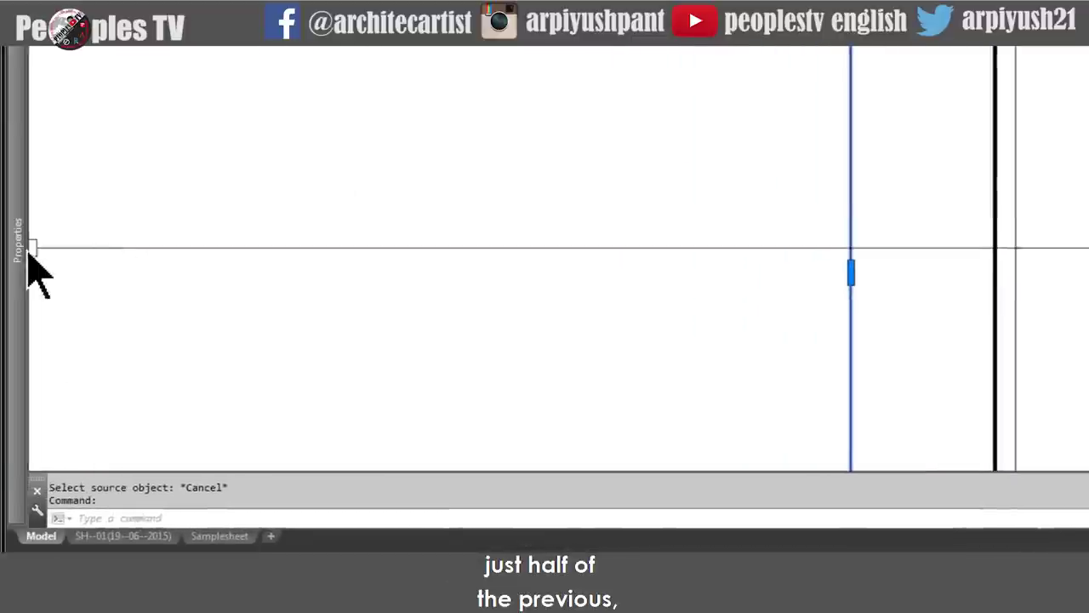
{"action": "left_click", "coordinate": [28, 251]}
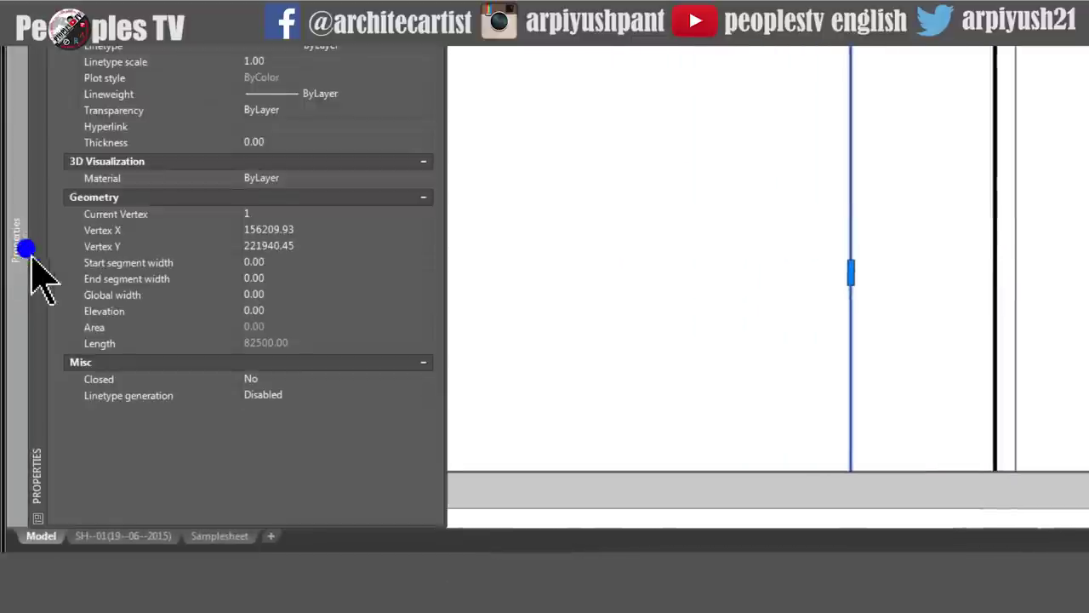
{"action": "left_click", "coordinate": [266, 295]}
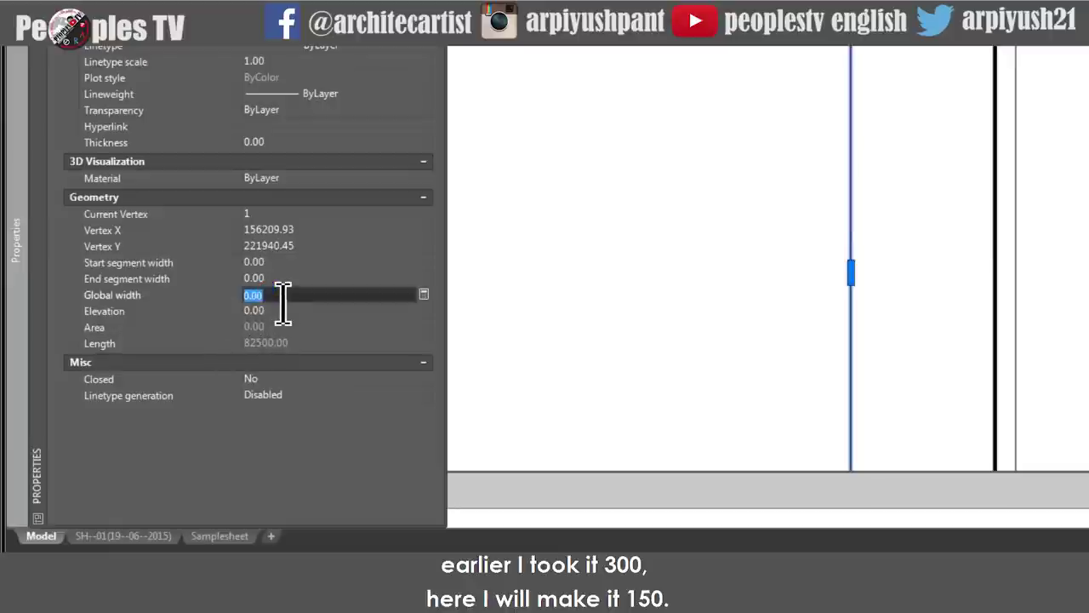
{"action": "key", "text": "Return"}
{"action": "key", "text": "Escape"}
- Fit the finished template sheet in view with Zoom Object and save the drawing
{"action": "scroll", "coordinate": [835, 263], "scroll_direction": "down", "scroll_amount": 5}
{"action": "middle_click_drag", "start_coordinate": [774, 320], "coordinate": [820, 273]}
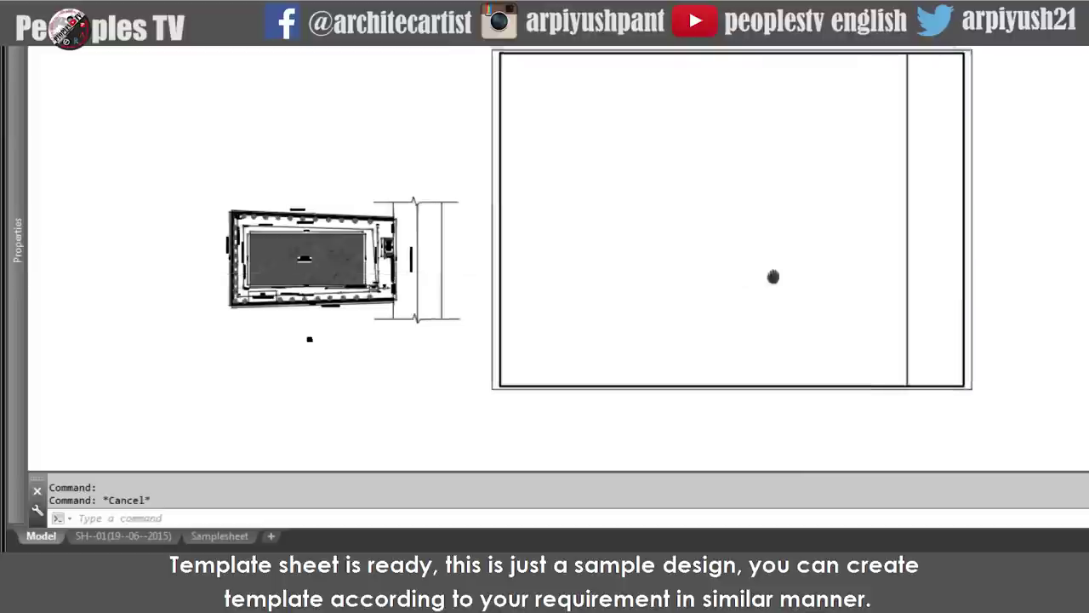
{"action": "scroll", "coordinate": [732, 298], "scroll_direction": "down", "scroll_amount": 2}
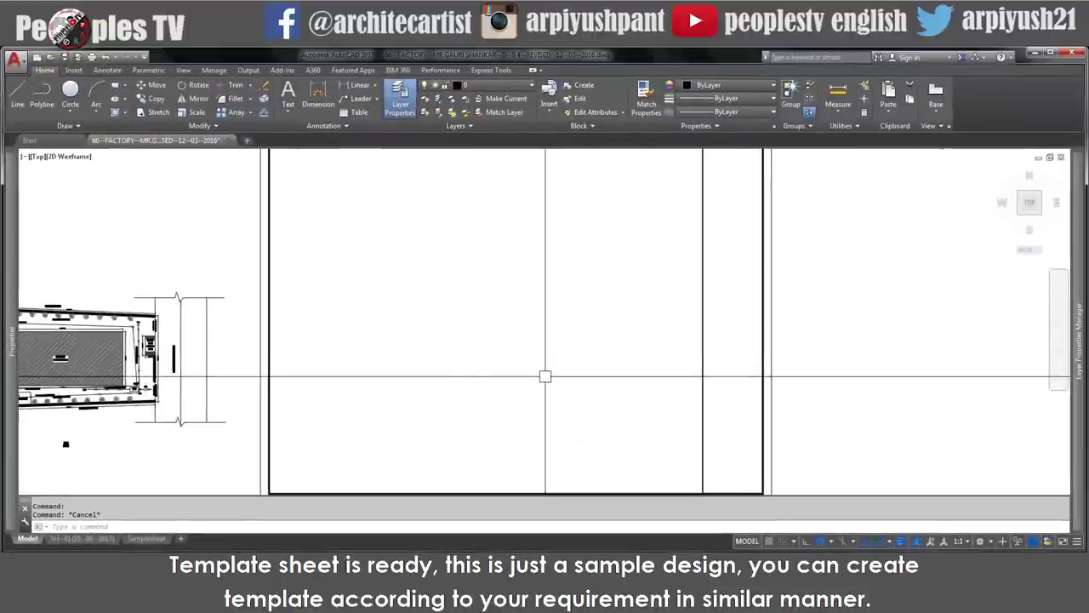
{"action": "scroll", "coordinate": [545, 377], "scroll_direction": "down", "scroll_amount": 2}
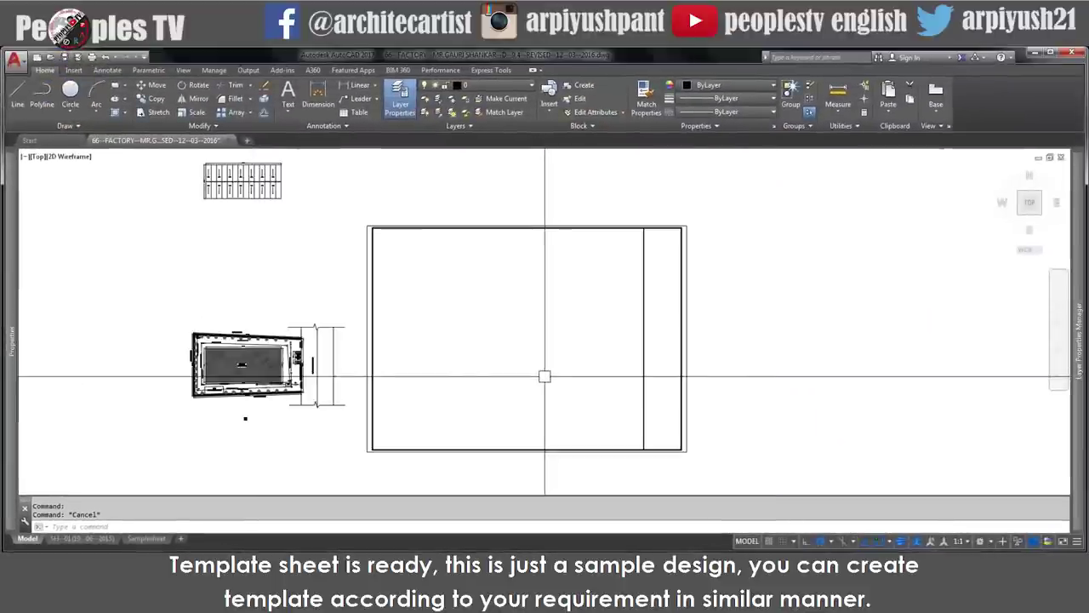
{"action": "key", "text": "Return"}
{"action": "type", "text": "o"}
{"action": "key", "text": "Return"}
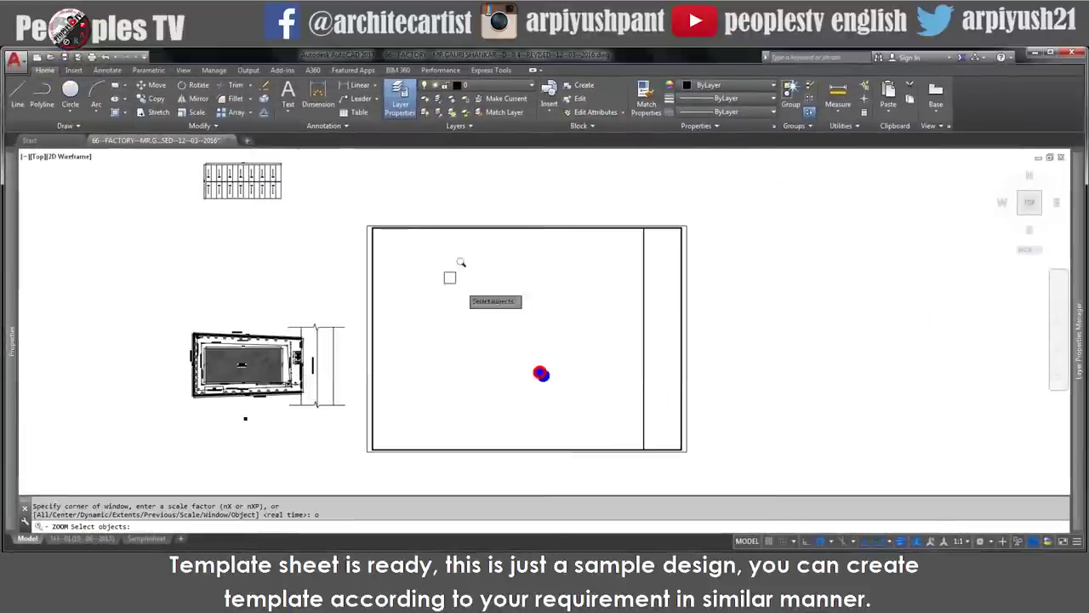
{"action": "left_click", "coordinate": [364, 221]}
{"action": "left_click", "coordinate": [724, 445]}
{"action": "key", "text": "Return"}
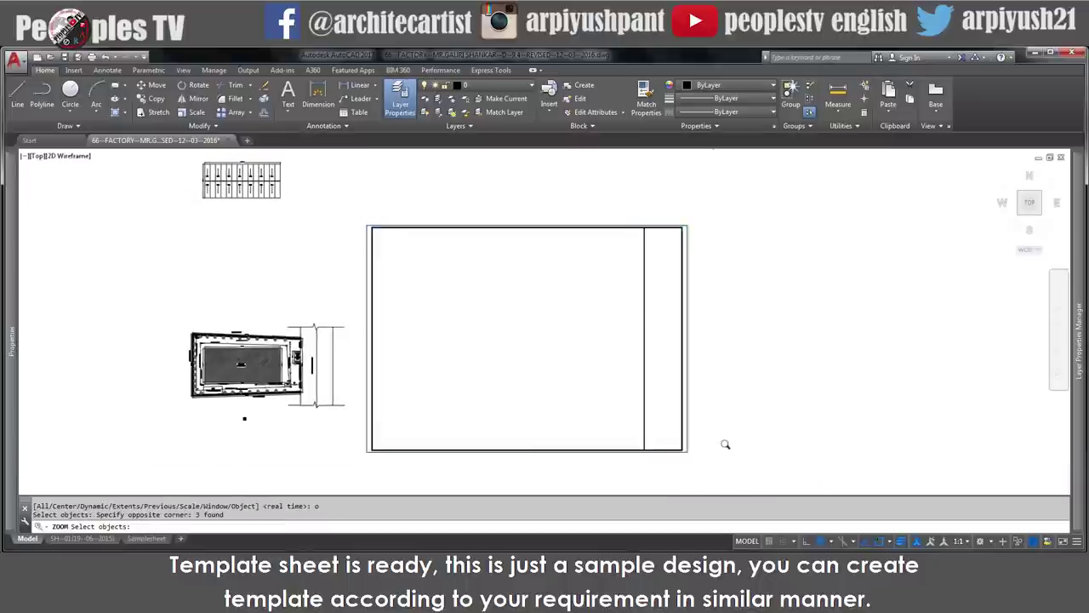
{"action": "key", "text": "ctrl+s"}
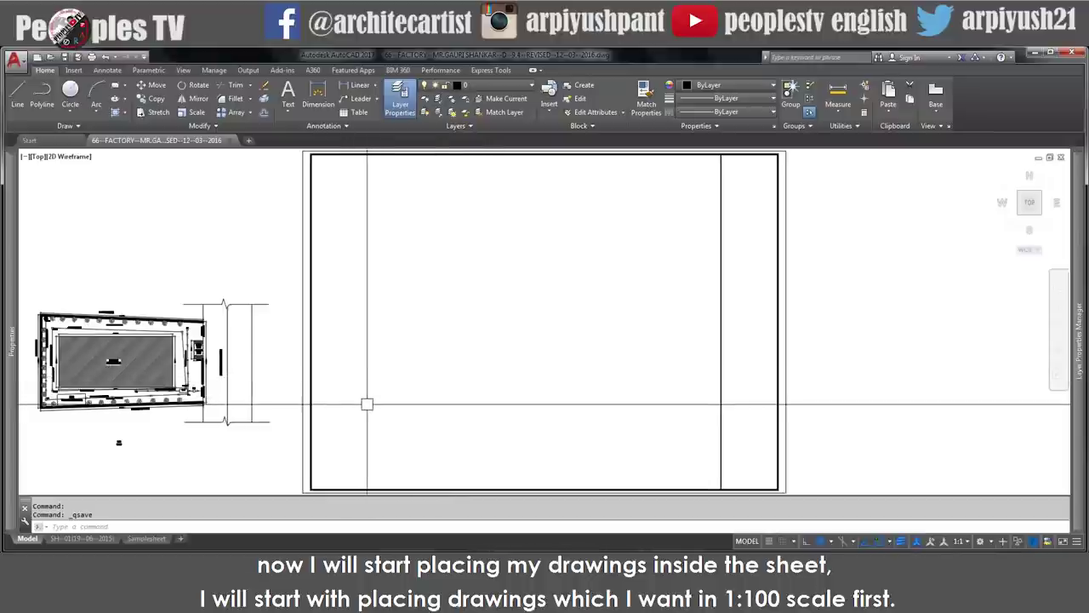
- Copy the whole site plan, including the road, with the plot boundary's lower-left corner as base point
{"action": "middle_click_drag", "start_coordinate": [335, 409], "coordinate": [485, 343]}
{"action": "scroll", "coordinate": [223, 312], "scroll_direction": "up", "scroll_amount": 2}
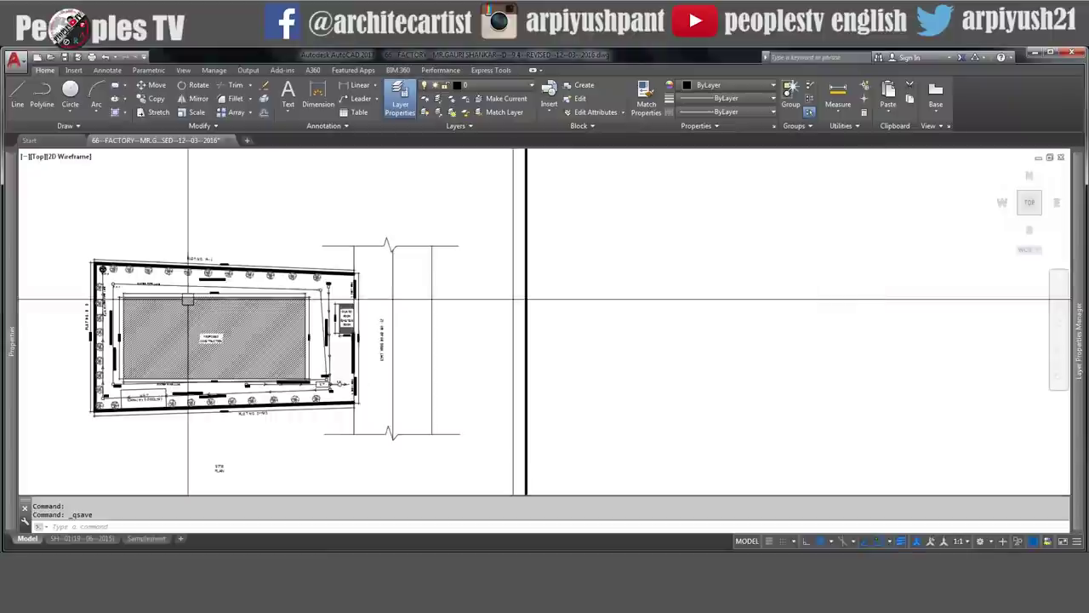
{"action": "middle_click_drag", "start_coordinate": [262, 319], "coordinate": [267, 315]}
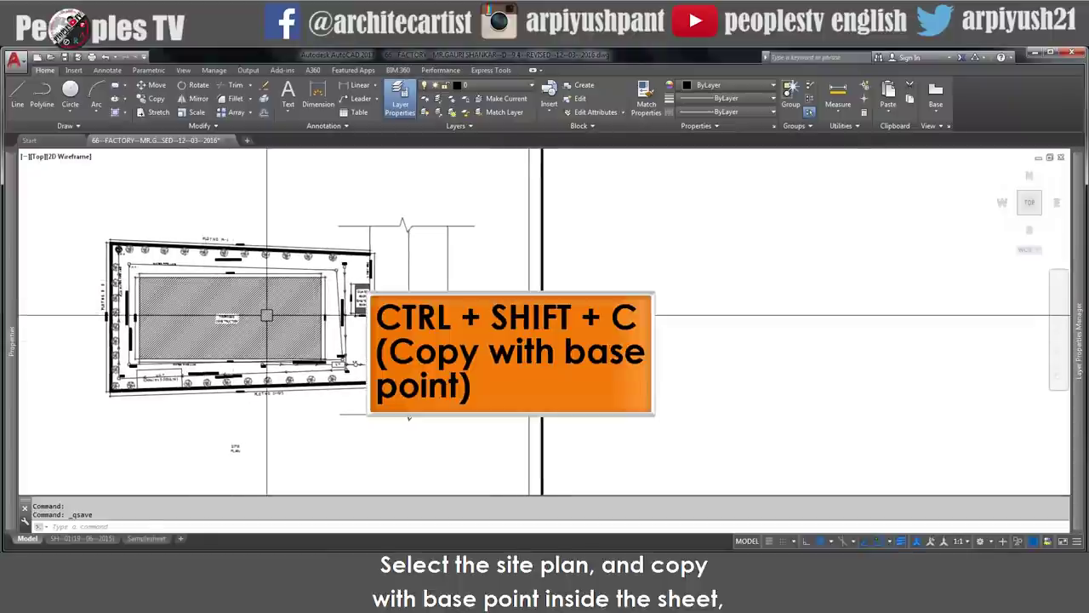
{"action": "scroll", "coordinate": [266, 315], "scroll_direction": "up", "scroll_amount": 8}
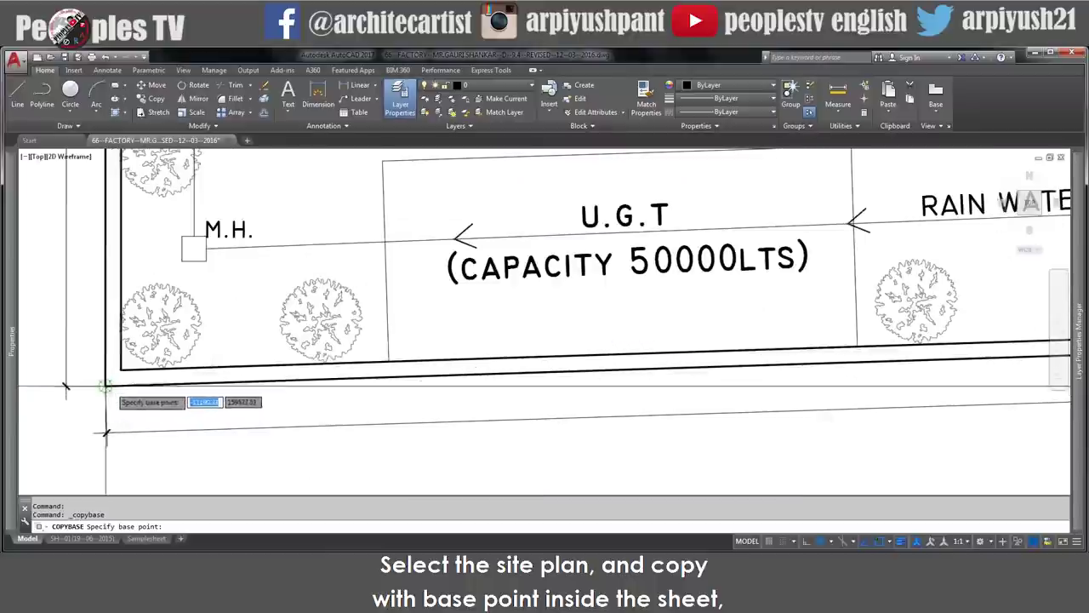
{"action": "scroll", "coordinate": [229, 357], "scroll_direction": "down", "scroll_amount": 8}
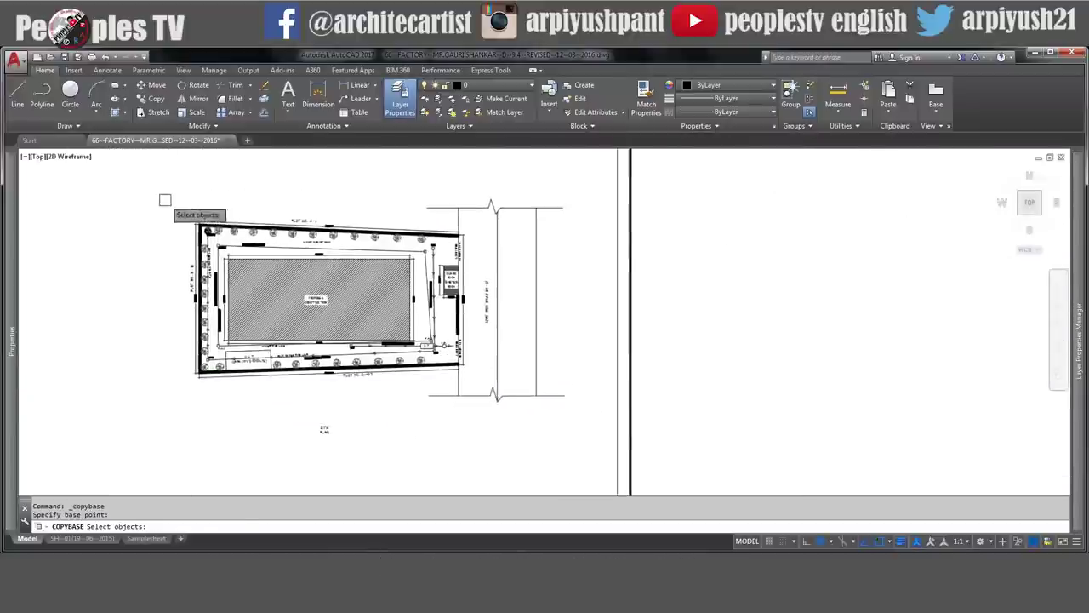
{"action": "left_click", "coordinate": [165, 197]}
{"action": "left_click", "coordinate": [588, 406]}
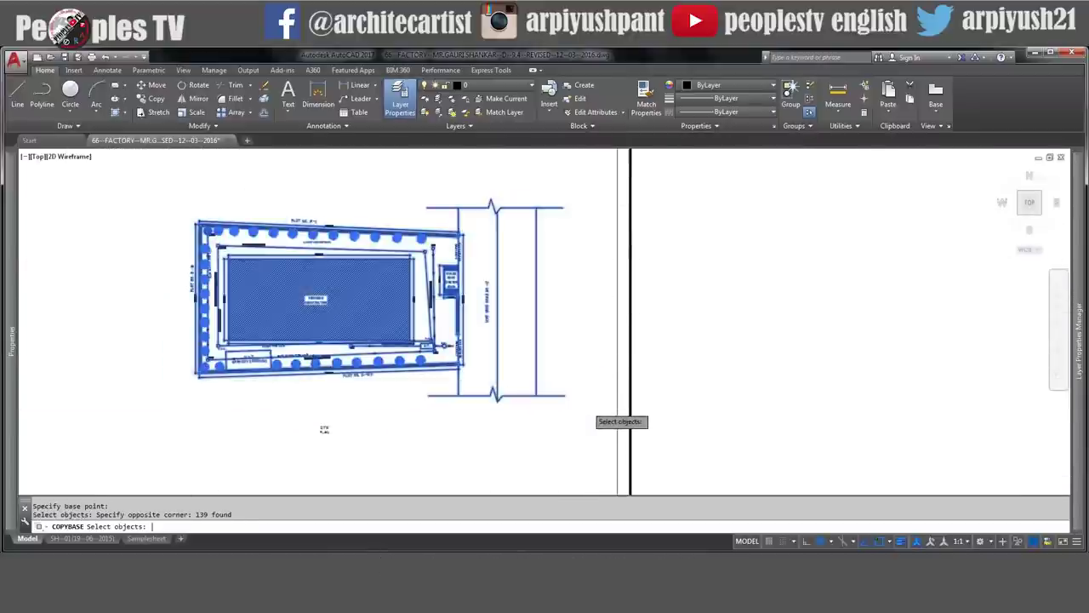
{"action": "key", "text": "Return"}
- Paste the copied site plan as a block inside the sheet near its lower-left corner
{"action": "scroll", "coordinate": [450, 380], "scroll_direction": "down", "scroll_amount": 2}
{"action": "scroll", "coordinate": [437, 365], "scroll_direction": "up", "scroll_amount": 4}
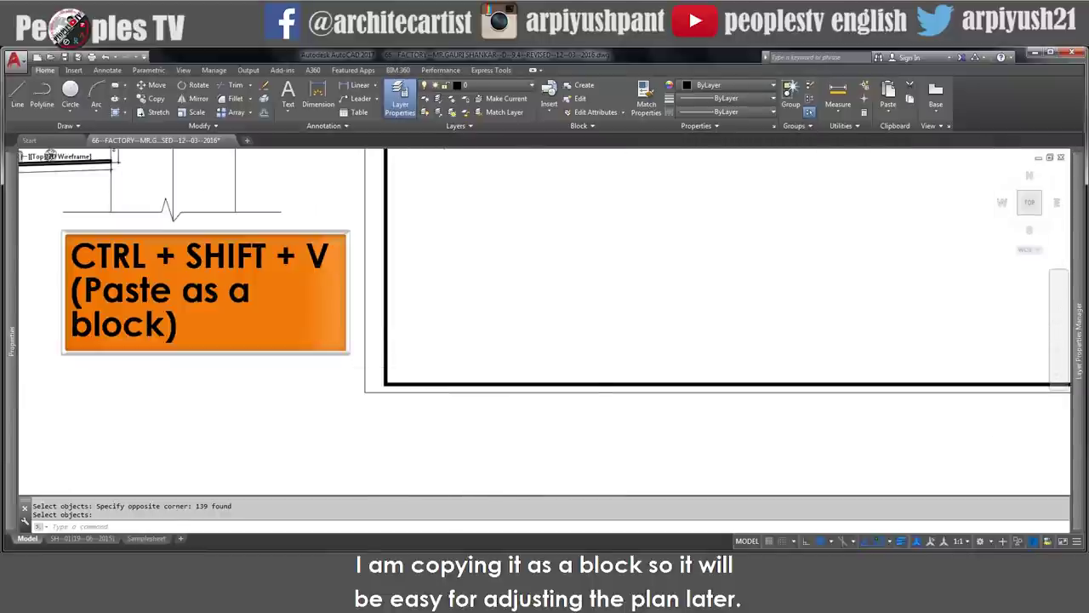
{"action": "key", "text": "ctrl+shift+v"}
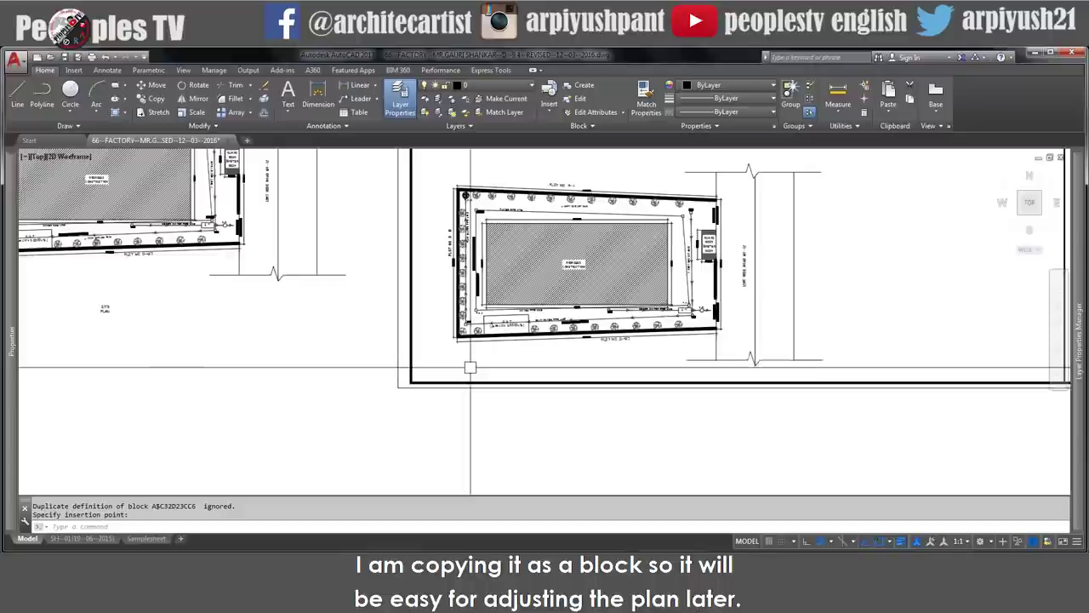
- Move the site plan block from its lower-left plot corner into the lower-left corner of the sheet border
{"action": "scroll", "coordinate": [470, 360], "scroll_direction": "up", "scroll_amount": 1}
{"action": "type", "text": "m"}
{"action": "key", "text": "Return"}
{"action": "left_click", "coordinate": [462, 321]}
{"action": "key", "text": "Return"}
{"action": "scroll", "coordinate": [457, 325], "scroll_direction": "up", "scroll_amount": 5}
{"action": "left_click", "coordinate": [384, 312]}
{"action": "scroll", "coordinate": [424, 316], "scroll_direction": "down", "scroll_amount": 3}
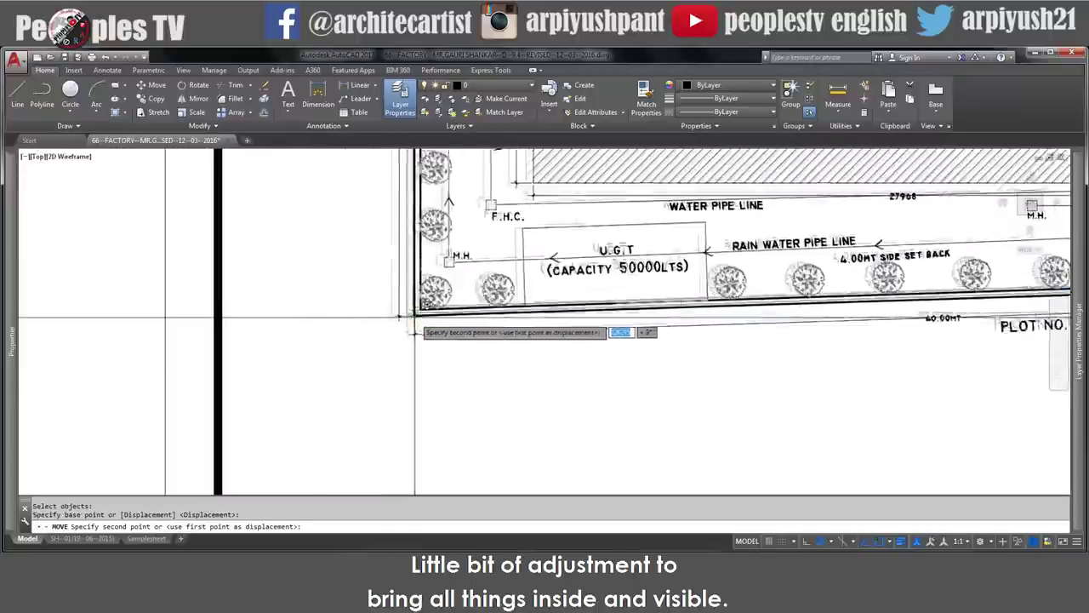
{"action": "scroll", "coordinate": [414, 317], "scroll_direction": "down", "scroll_amount": 3}
{"action": "scroll", "coordinate": [387, 365], "scroll_direction": "up", "scroll_amount": 3}
{"action": "left_click", "coordinate": [306, 361]}
- Nudge the site plan block to the right, away from the sheet's left border
{"action": "scroll", "coordinate": [329, 397], "scroll_direction": "down", "scroll_amount": 3}
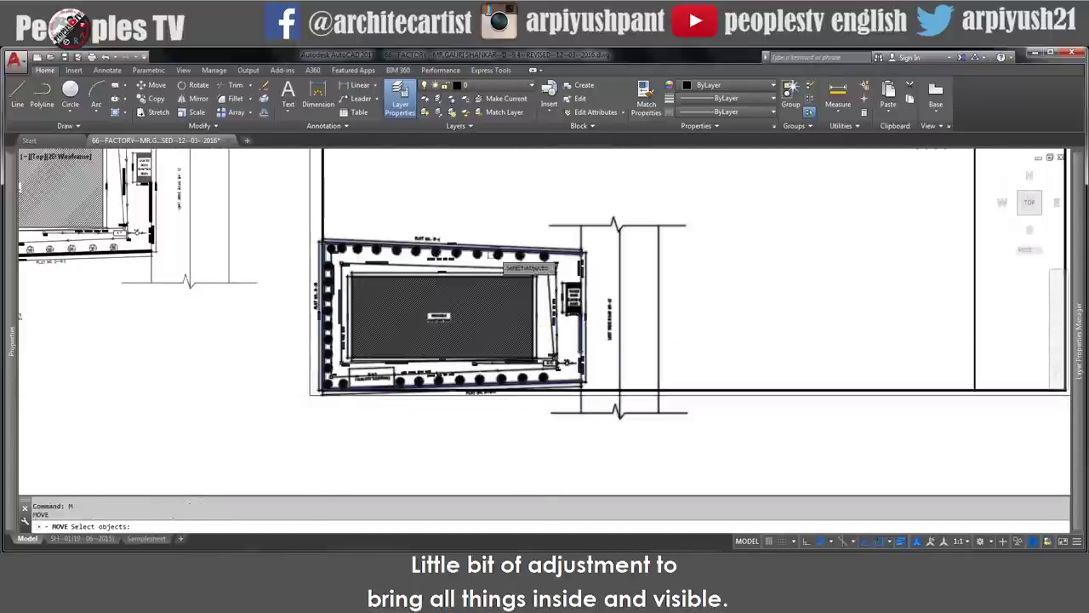
{"action": "left_click", "coordinate": [495, 253]}
{"action": "scroll", "coordinate": [446, 247], "scroll_direction": "up", "scroll_amount": 2}
{"action": "key", "text": "Return"}
{"action": "left_click", "coordinate": [433, 213]}
{"action": "left_click", "coordinate": [450, 214]}
- Move the site plan block up clear of the sheet's lower border and fine-tune its horizontal position
{"action": "key", "text": "Return"}
{"action": "left_click", "coordinate": [450, 213]}
{"action": "left_click", "coordinate": [419, 250]}
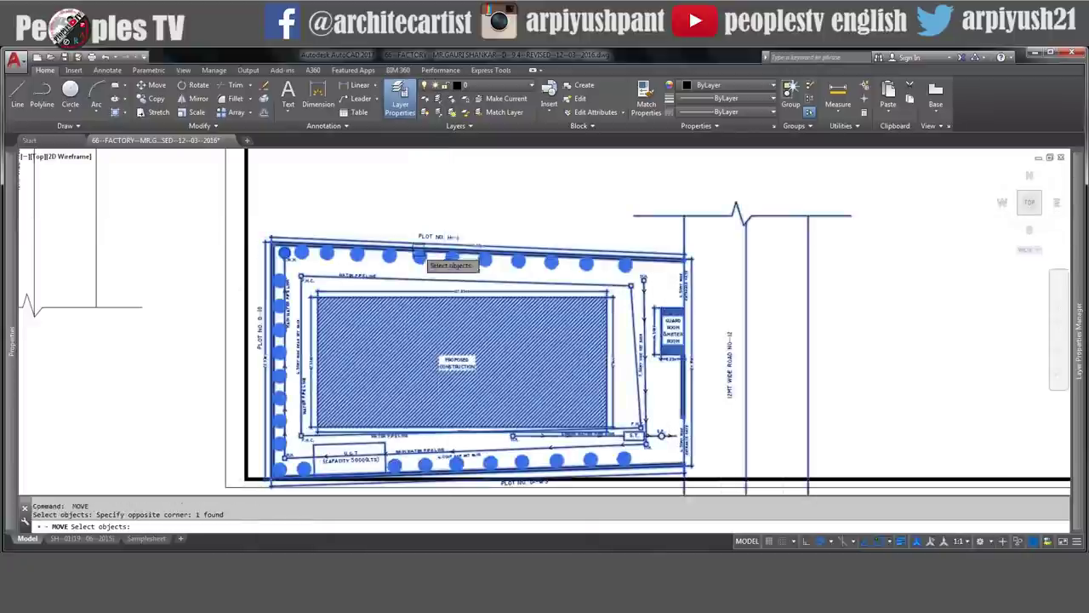
{"action": "key", "text": "Return"}
{"action": "left_click", "coordinate": [398, 215]}
{"action": "left_click", "coordinate": [399, 195]}
{"action": "key", "text": "Return"}
{"action": "left_click", "coordinate": [399, 225]}
{"action": "key", "text": "Return"}
{"action": "left_click", "coordinate": [396, 190]}
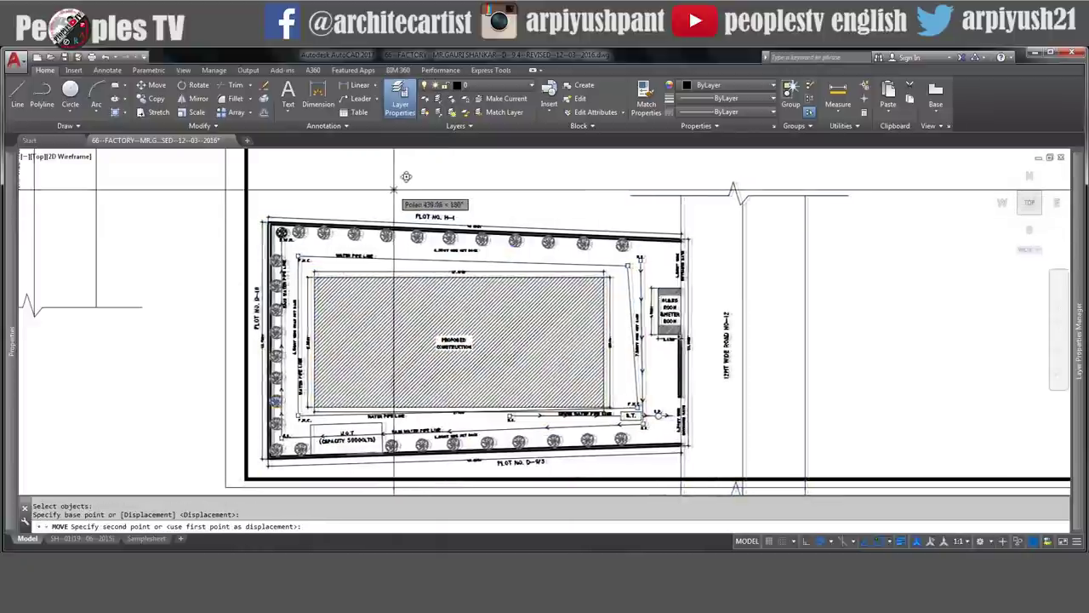
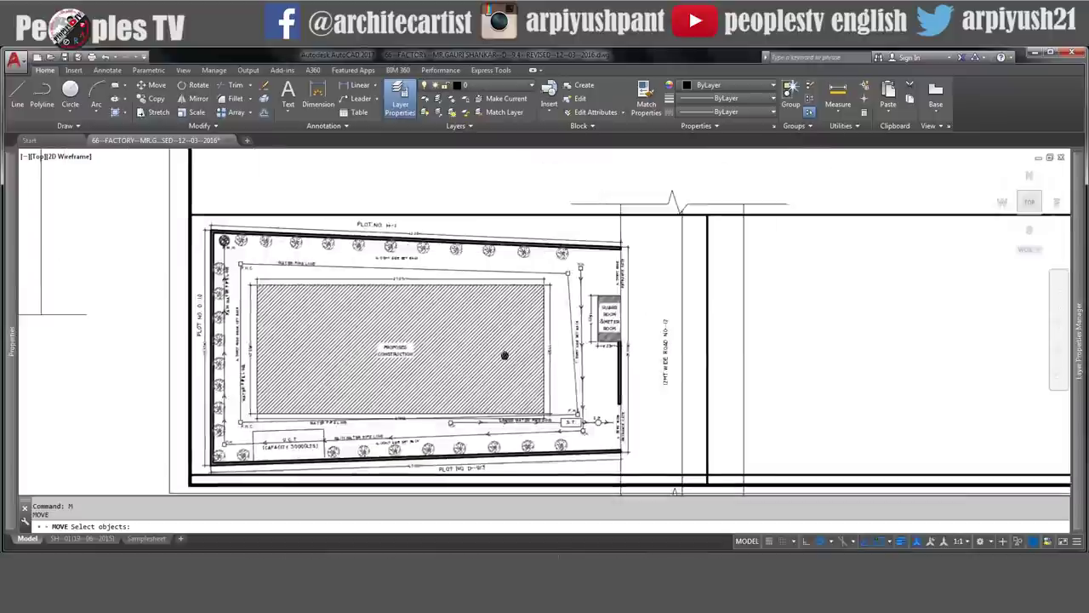
- Move the site plan block up slightly to clear the narrow title strip along the sheet's lower edge
{"action": "left_click", "coordinate": [571, 206]}
{"action": "left_click", "coordinate": [539, 240]}
{"action": "middle_click_drag", "start_coordinate": [300, 364], "coordinate": [406, 261]}
{"action": "scroll", "coordinate": [308, 356], "scroll_direction": "up", "scroll_amount": 6}
{"action": "key", "text": "Return"}
{"action": "left_click", "coordinate": [293, 371]}
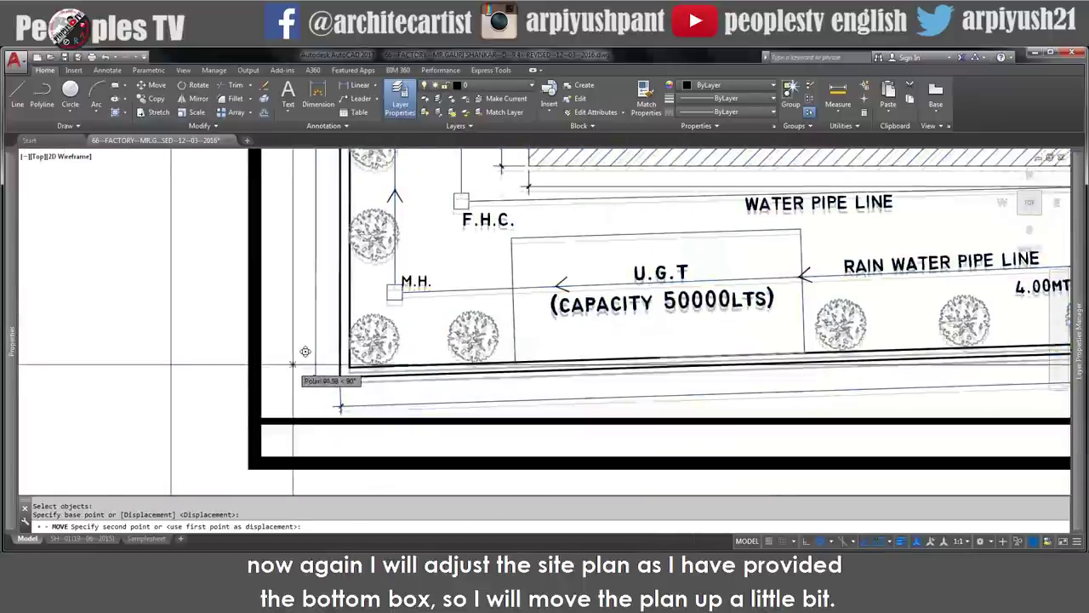
{"action": "left_click", "coordinate": [293, 349]}
{"action": "scroll", "coordinate": [404, 329], "scroll_direction": "down", "scroll_amount": 5}
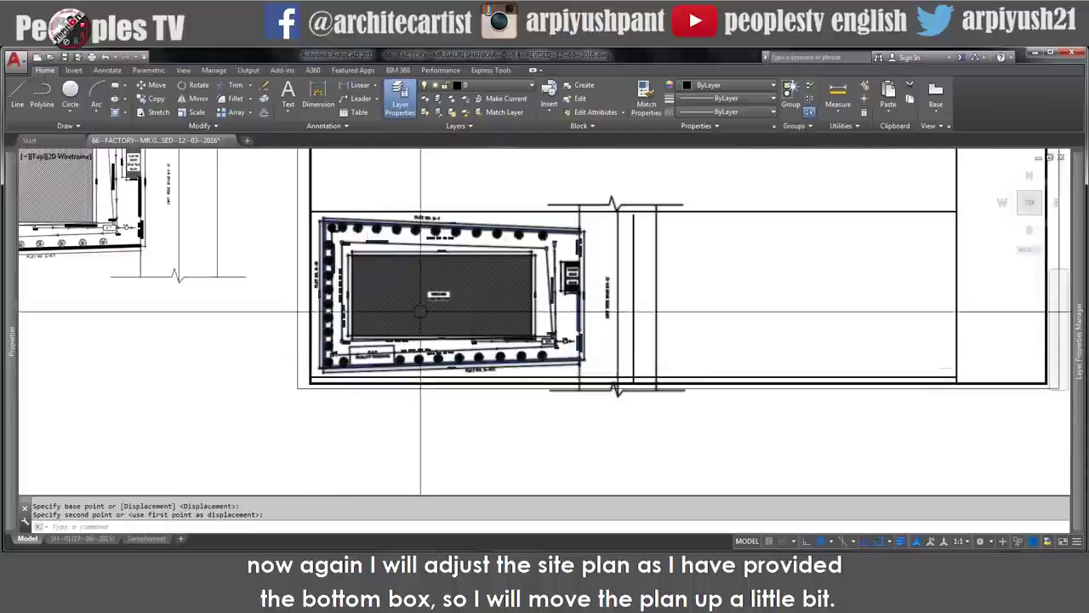
- Extend the vertical divider beside the site plan's road up to the horizontal box line above the plan
{"action": "scroll", "coordinate": [607, 252], "scroll_direction": "up", "scroll_amount": 6}
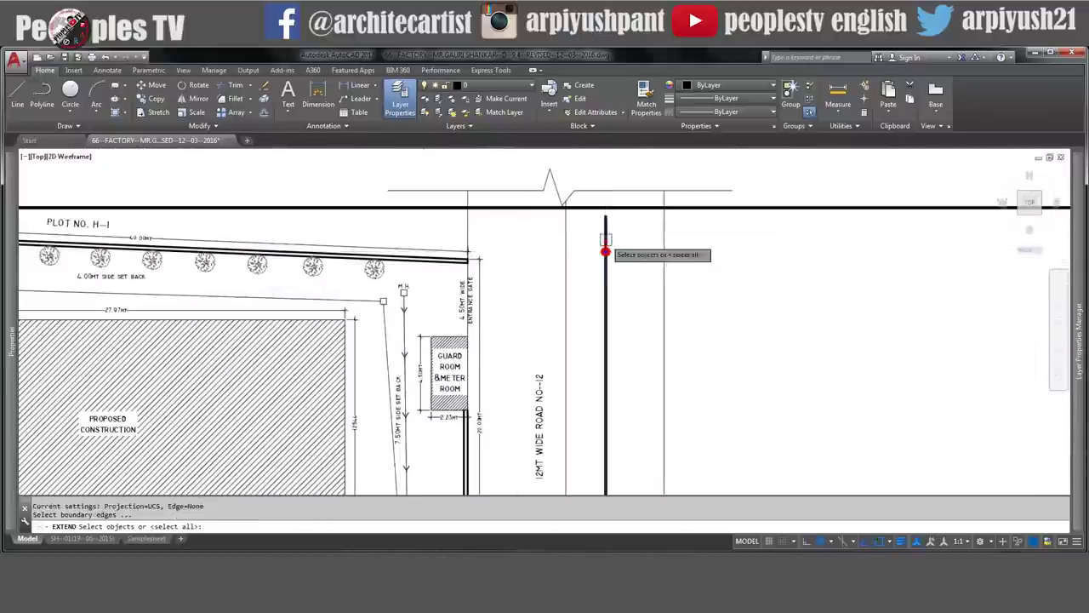
{"action": "key", "text": "Return"}
{"action": "key", "text": "Escape"}
{"action": "scroll", "coordinate": [592, 245], "scroll_direction": "down", "scroll_amount": 5}
{"action": "middle_click_drag", "start_coordinate": [610, 329], "coordinate": [577, 303]}
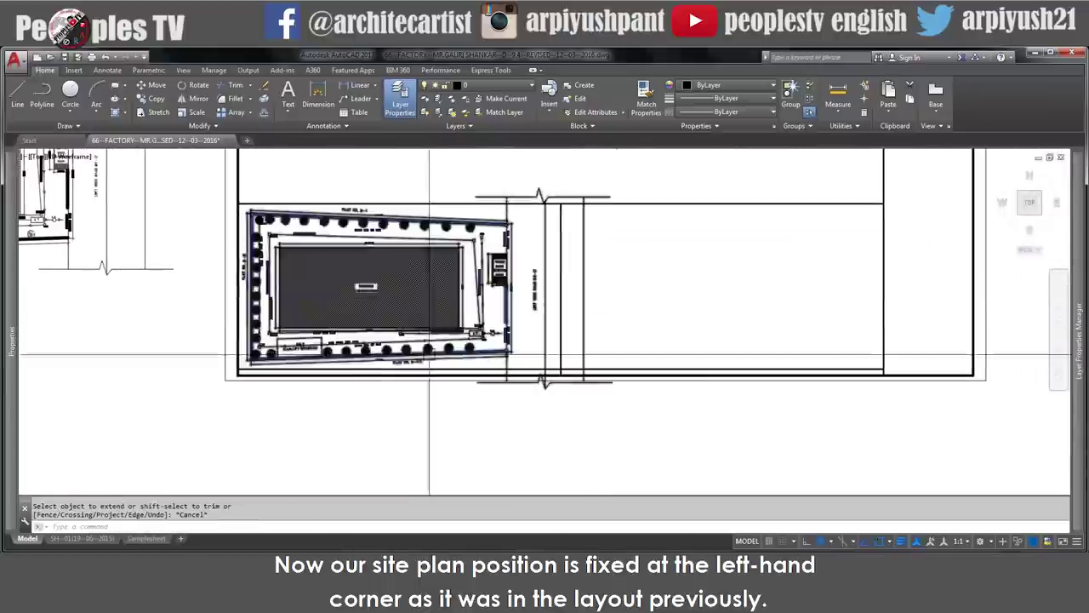
{"action": "scroll", "coordinate": [379, 383], "scroll_direction": "up", "scroll_amount": 8}
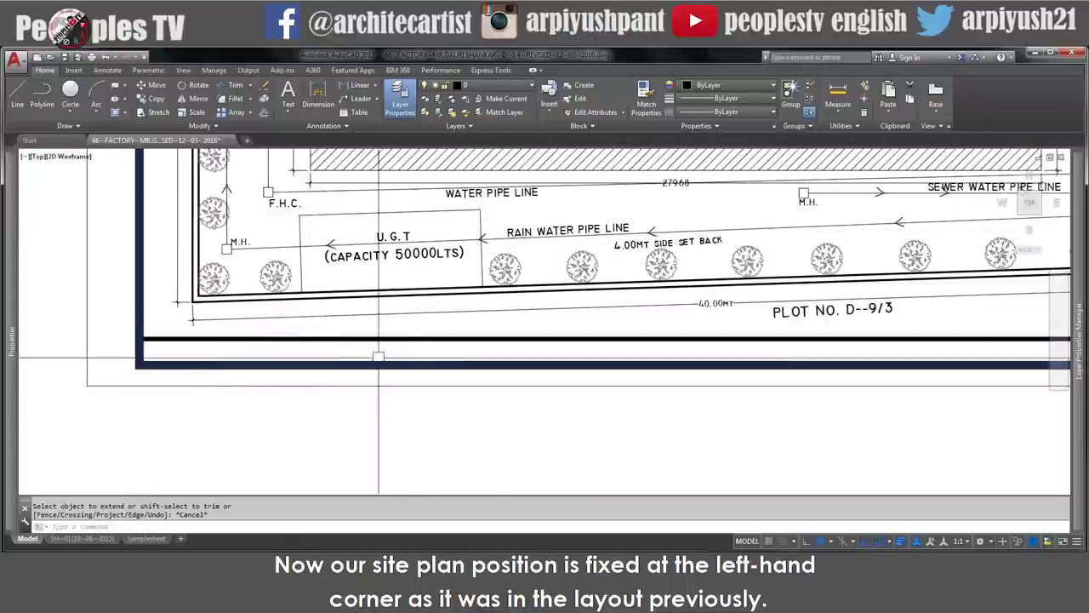
- Check the Samplesheet layout, then copy the ground floor plan with a base point and paste it as a block beside the site plan
{"action": "left_click", "coordinate": [153, 540]}
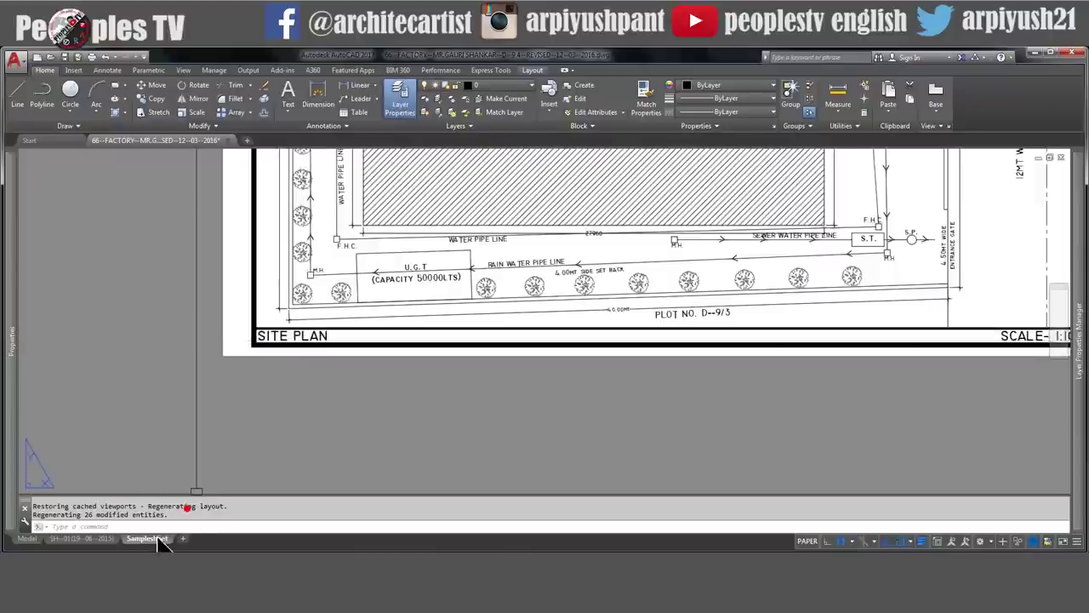
{"action": "left_click", "coordinate": [29, 540]}
{"action": "scroll", "coordinate": [428, 423], "scroll_direction": "down", "scroll_amount": 5}
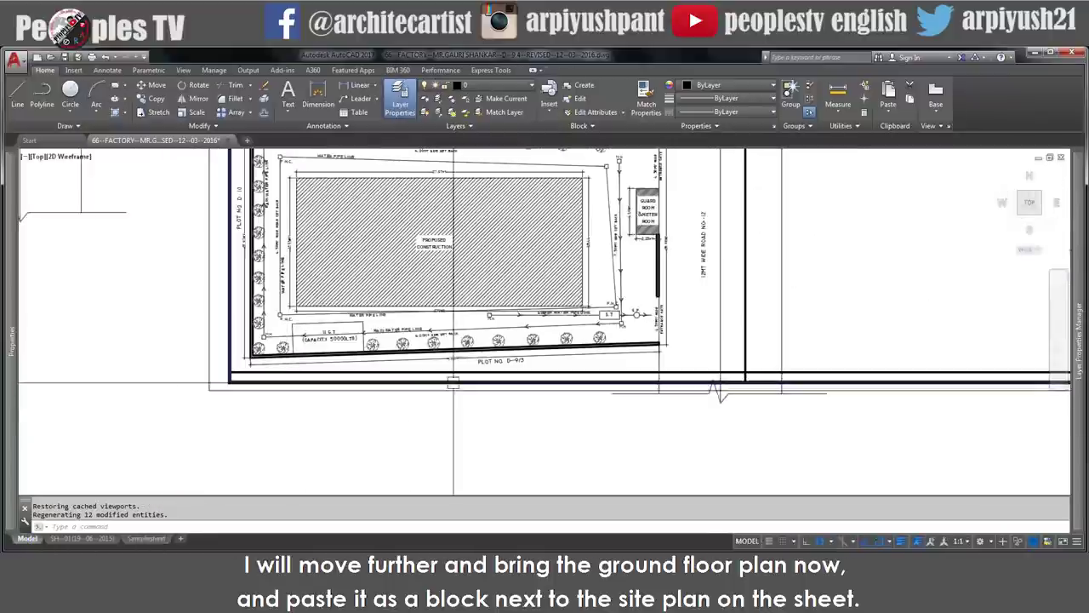
{"action": "scroll", "coordinate": [428, 424], "scroll_direction": "down", "scroll_amount": 2}
{"action": "middle_click_drag", "start_coordinate": [428, 424], "coordinate": [516, 238]}
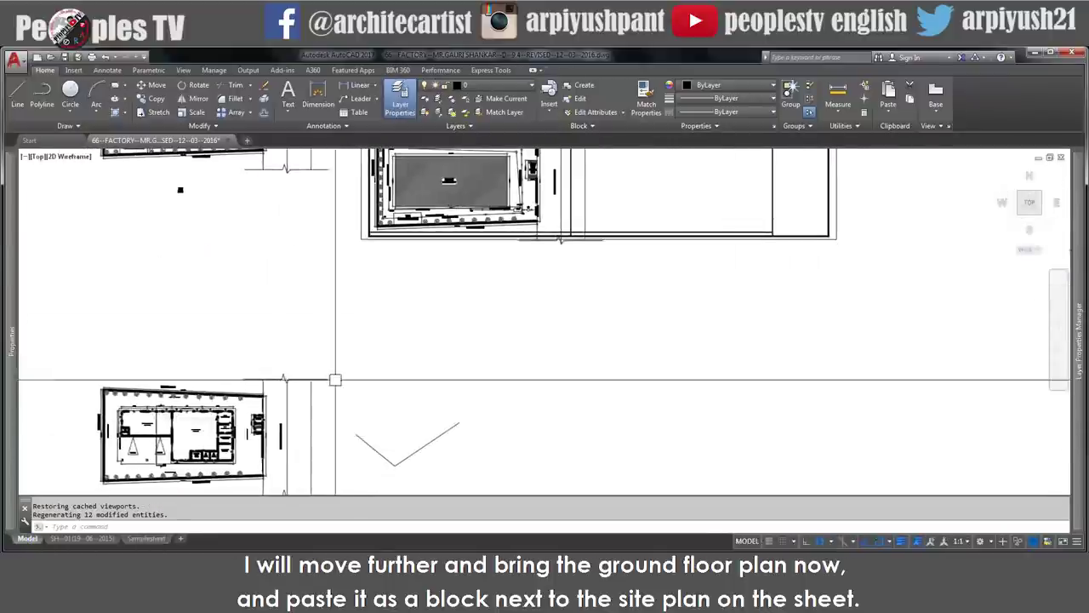
{"action": "middle_click_drag", "start_coordinate": [220, 443], "coordinate": [350, 312]}
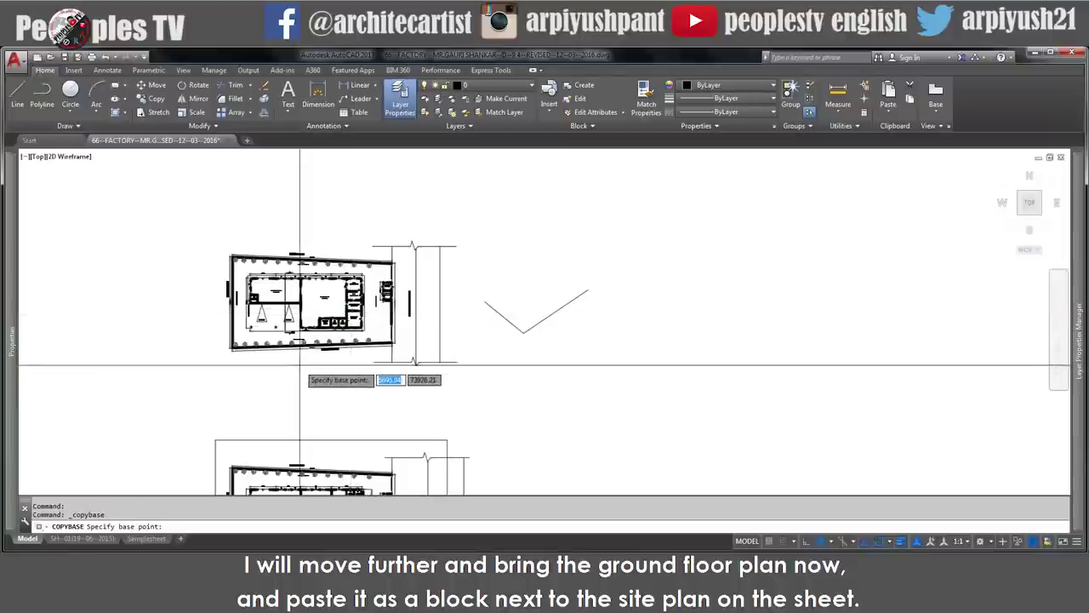
{"action": "left_click", "coordinate": [473, 381]}
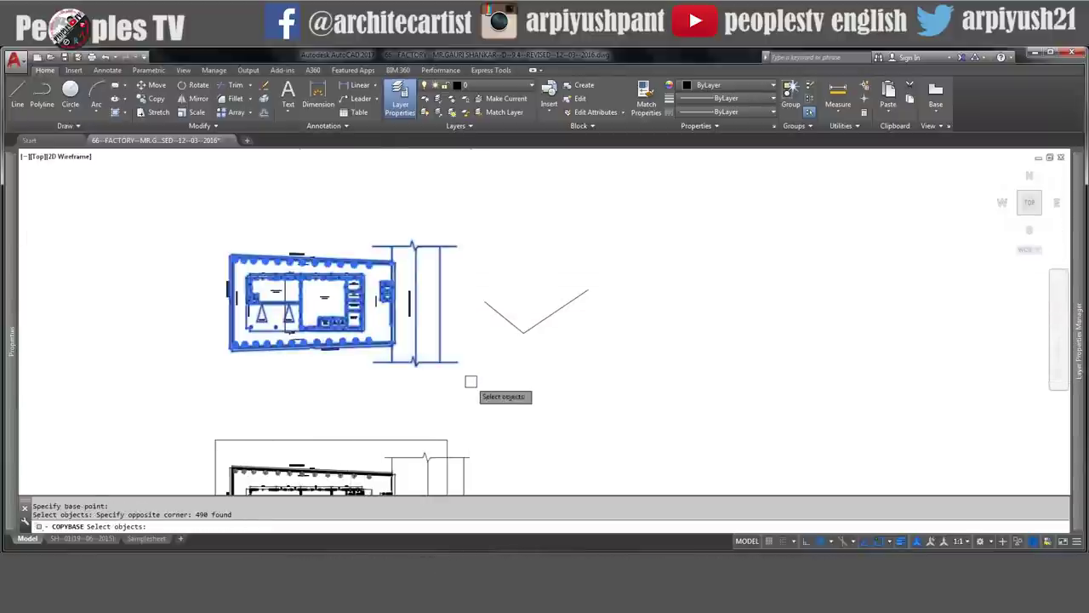
{"action": "middle_click_drag", "start_coordinate": [749, 177], "coordinate": [344, 383]}
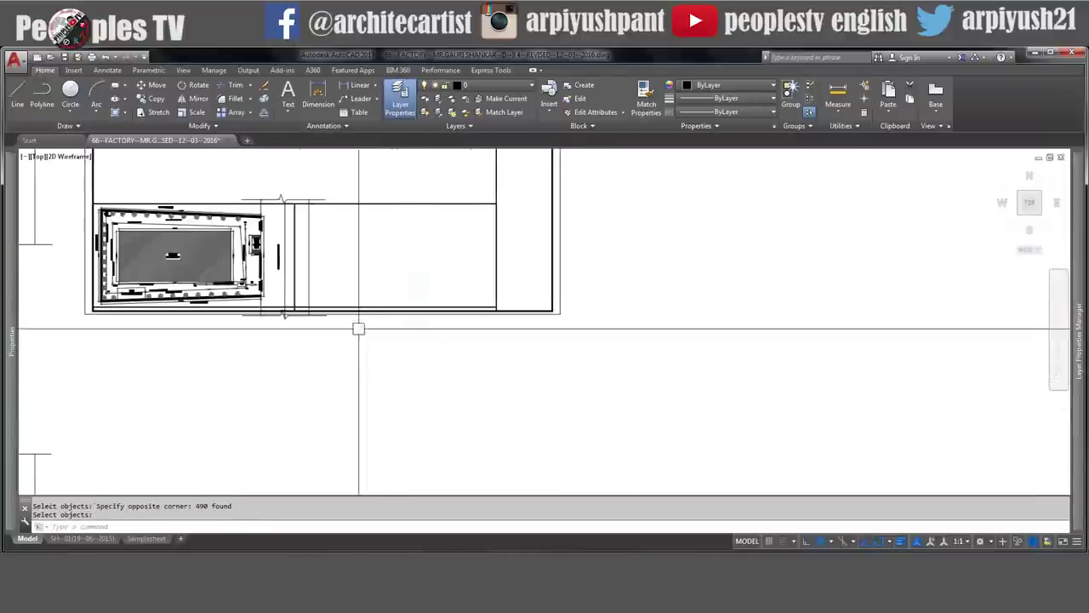
{"action": "key", "text": "ctrl+shift+v"}
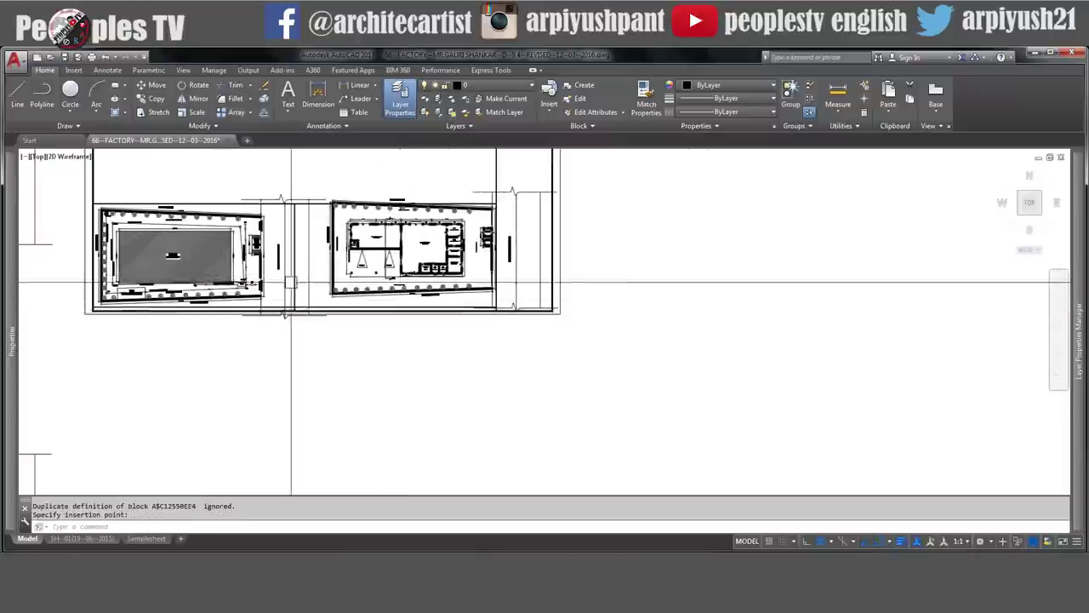
- Move the ground floor plan block by its plot's lower-left corner onto the vertical divider at the title strip line
{"action": "scroll", "coordinate": [291, 281], "scroll_direction": "up", "scroll_amount": 5}
{"action": "left_click", "coordinate": [445, 326]}
{"action": "scroll", "coordinate": [445, 326], "scroll_direction": "up", "scroll_amount": 10}
{"action": "key", "text": "Return"}
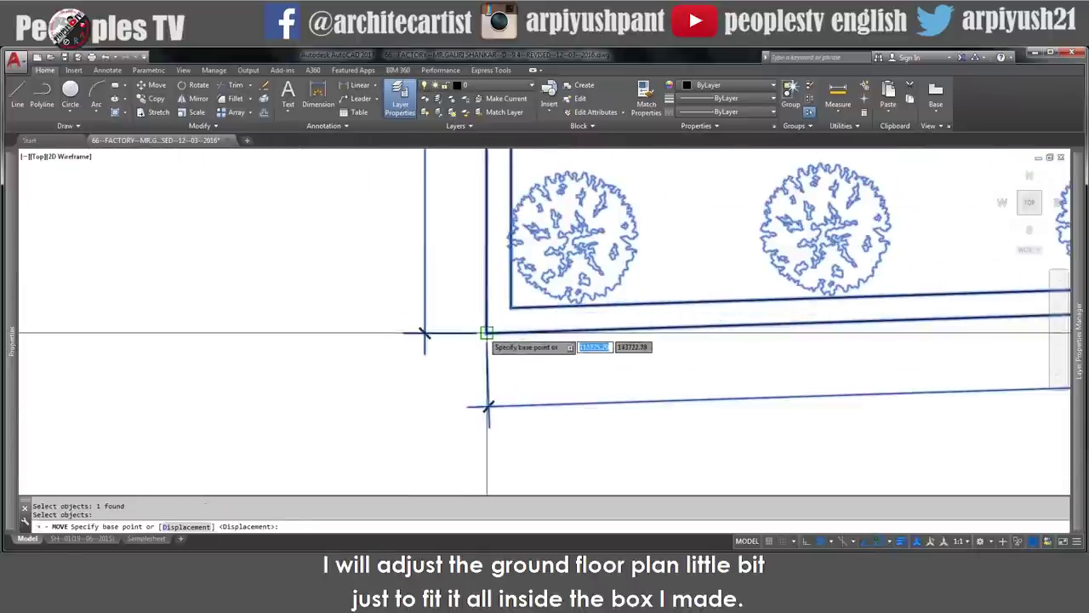
{"action": "left_click", "coordinate": [486, 332]}
{"action": "scroll", "coordinate": [486, 333], "scroll_direction": "down", "scroll_amount": 10}
{"action": "left_click", "coordinate": [330, 389]}
{"action": "scroll", "coordinate": [332, 389], "scroll_direction": "down", "scroll_amount": 2}
{"action": "middle_click_drag", "start_coordinate": [529, 235], "coordinate": [417, 333]}
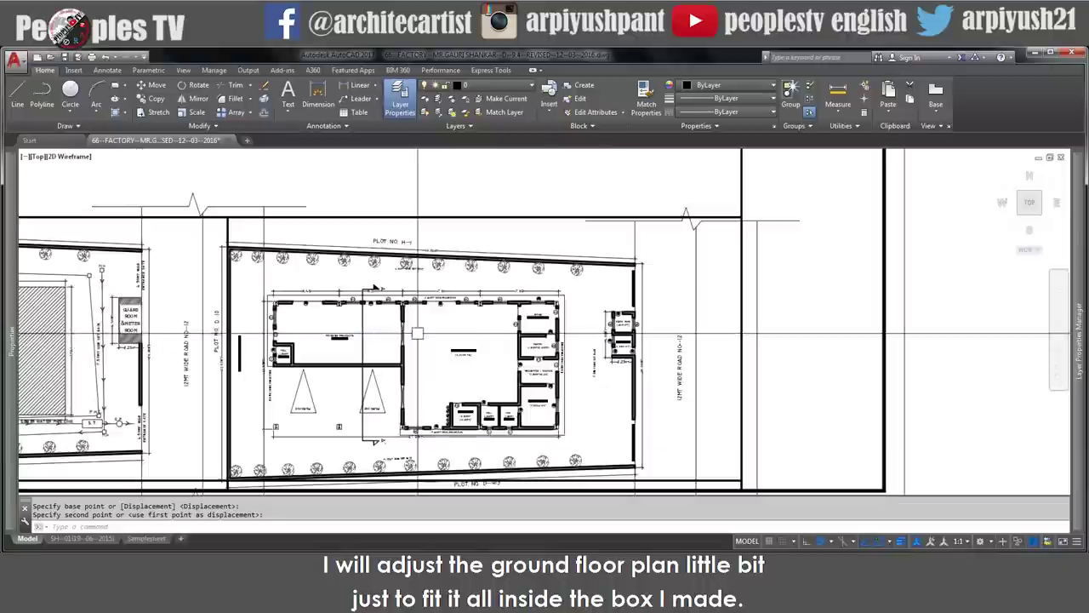
- Nudge the ground floor plan block right of the divider and up clear of the title strip
{"action": "key", "text": "Return"}
{"action": "left_click", "coordinate": [416, 331]}
{"action": "key", "text": "Return"}
{"action": "left_click", "coordinate": [381, 185]}
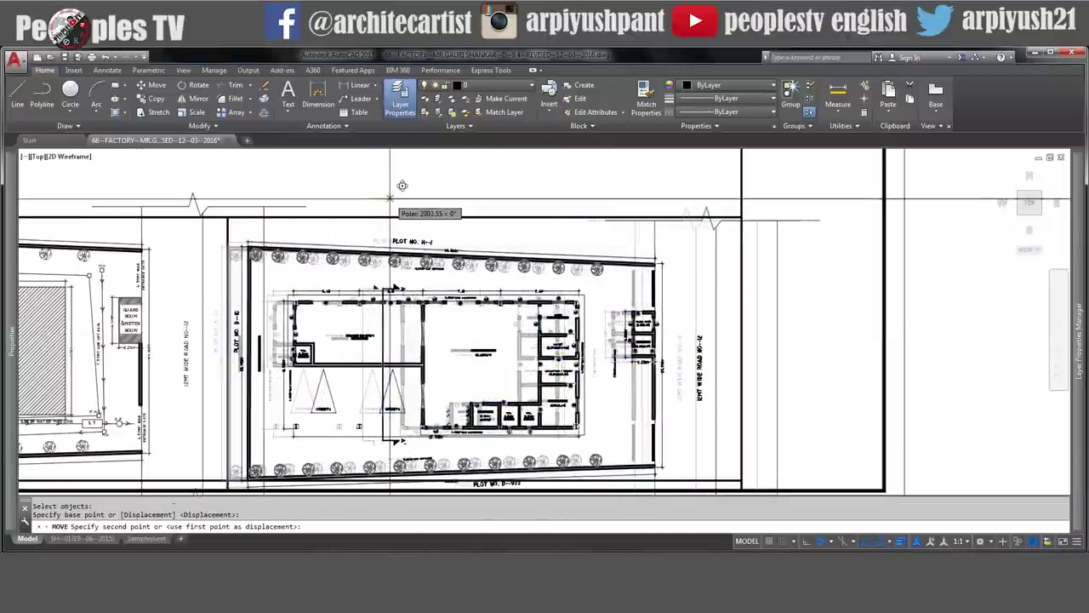
{"action": "left_click", "coordinate": [401, 184]}
{"action": "key", "text": "Return"}
{"action": "left_click", "coordinate": [420, 255]}
{"action": "key", "text": "Return"}
{"action": "left_click", "coordinate": [428, 192]}
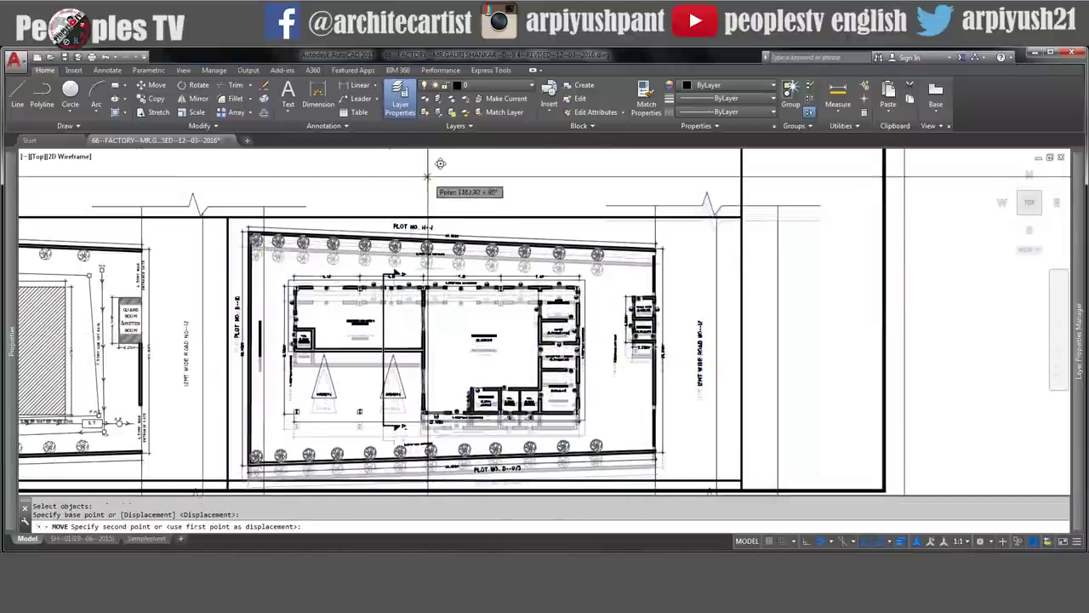
{"action": "left_click", "coordinate": [428, 174]}
- Explode the site plan block and erase the break line across the upper end of its road
{"action": "scroll", "coordinate": [528, 206], "scroll_direction": "down", "scroll_amount": 4}
{"action": "scroll", "coordinate": [477, 230], "scroll_direction": "up", "scroll_amount": 1}
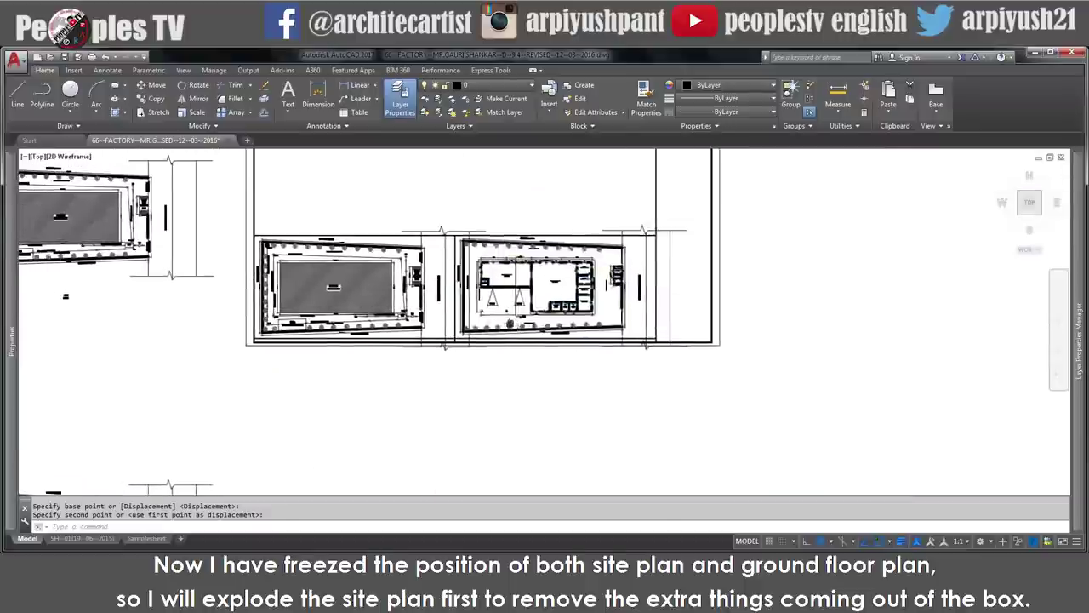
{"action": "scroll", "coordinate": [454, 239], "scroll_direction": "up", "scroll_amount": 3}
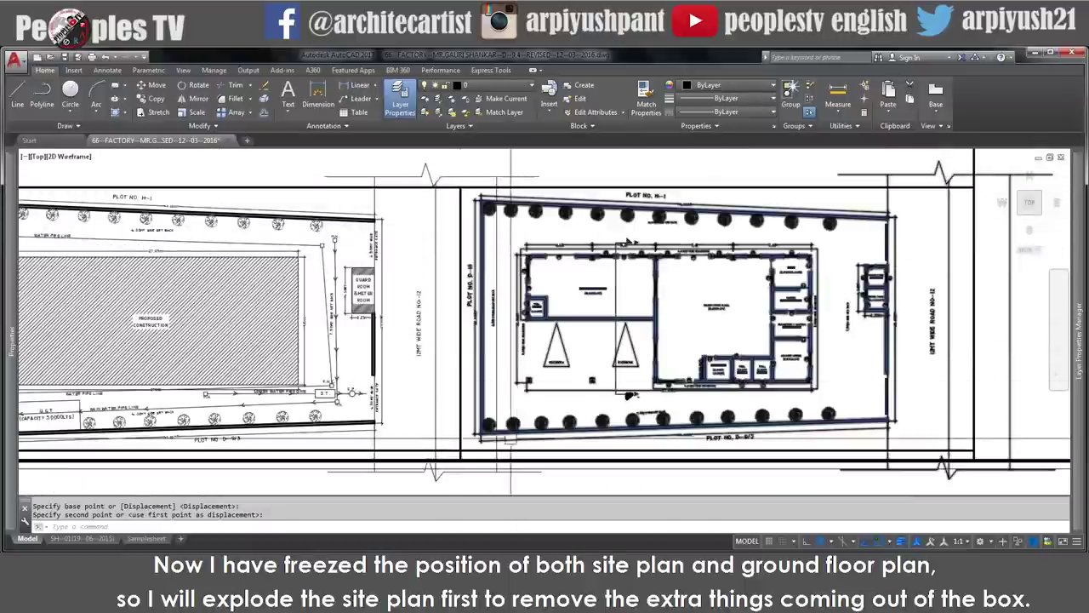
{"action": "scroll", "coordinate": [457, 366], "scroll_direction": "down", "scroll_amount": 2}
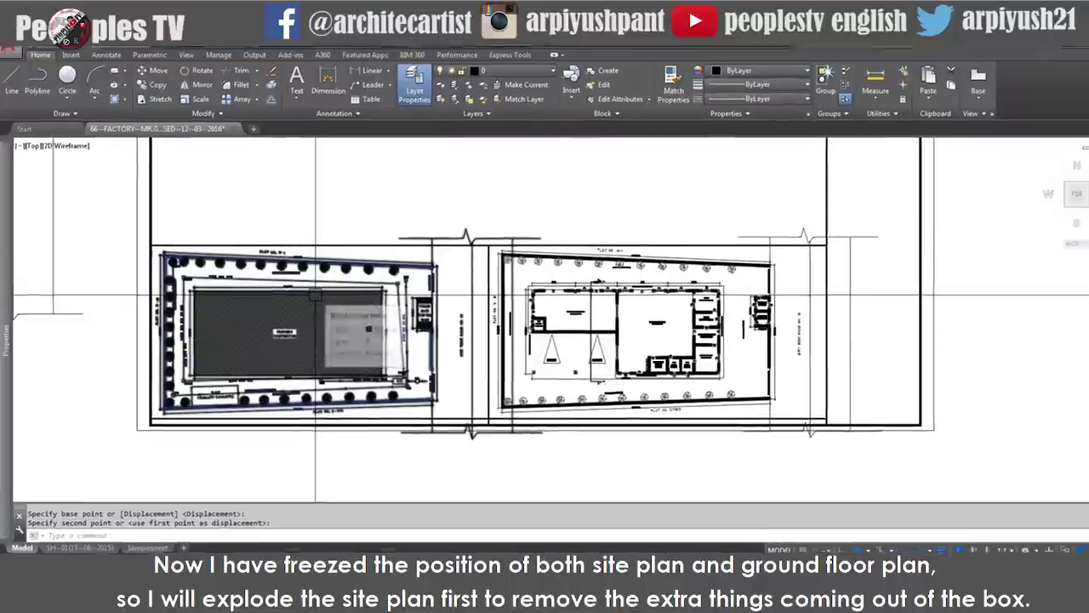
{"action": "left_click", "coordinate": [305, 298]}
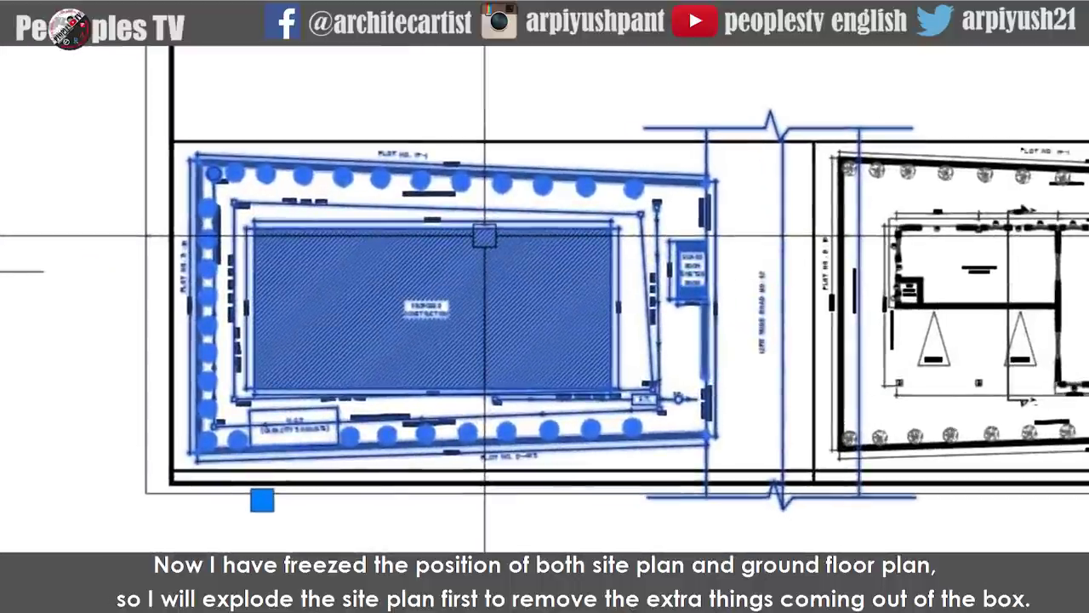
{"action": "type", "text": "x"}
{"action": "key", "text": "Return"}
{"action": "left_click", "coordinate": [306, 297]}
{"action": "left_click", "coordinate": [737, 124]}
{"action": "key", "text": "Delete"}
- Trim the site plan's road lines that project above the horizontal box line
{"action": "middle_click_drag", "start_coordinate": [859, 128], "coordinate": [655, 153]}
{"action": "scroll", "coordinate": [655, 153], "scroll_direction": "up", "scroll_amount": 1}
{"action": "type", "text": "tr"}
{"action": "right_click", "coordinate": [513, 160]}
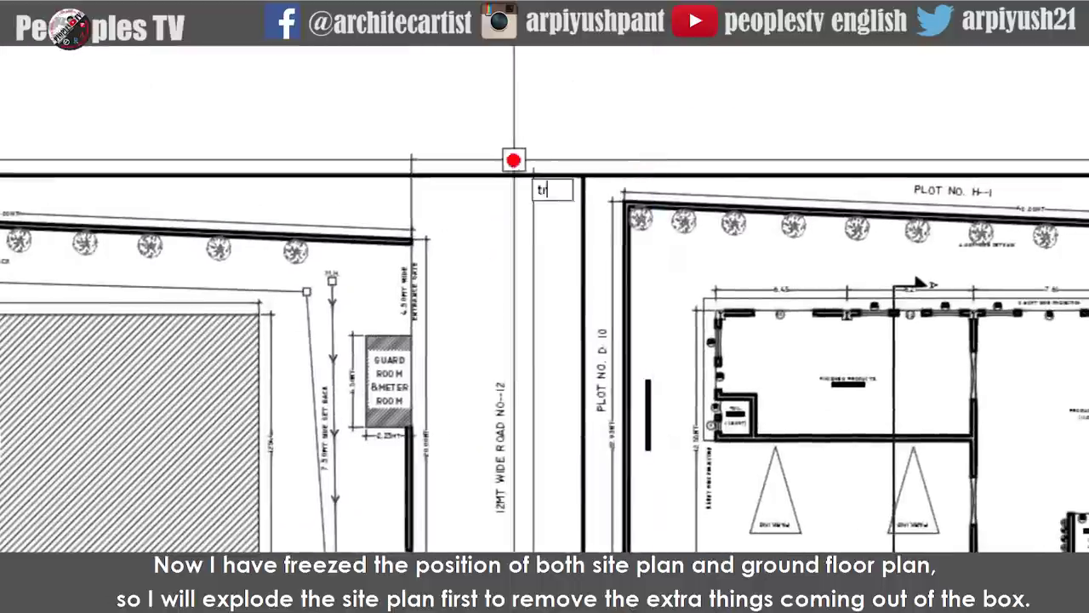
{"action": "right_click", "coordinate": [513, 160]}
{"action": "left_click", "coordinate": [551, 117]}
{"action": "left_click", "coordinate": [396, 174]}
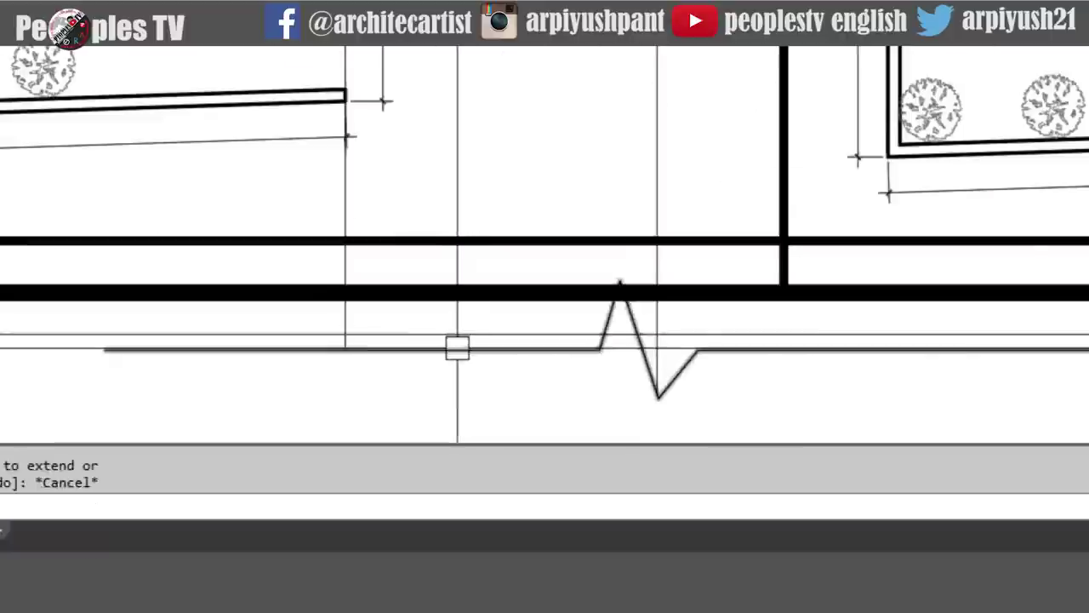
- Remove the site plan's lower break line, trim its road lines at the title strip line, and save the drawing
{"action": "key", "text": "Return"}
{"action": "left_click", "coordinate": [683, 271]}
{"action": "left_click", "coordinate": [332, 277]}
{"action": "scroll", "coordinate": [504, 287], "scroll_direction": "down", "scroll_amount": 4}
{"action": "key", "text": "Escape"}
{"action": "middle_click_drag", "start_coordinate": [542, 218], "coordinate": [591, 239]}
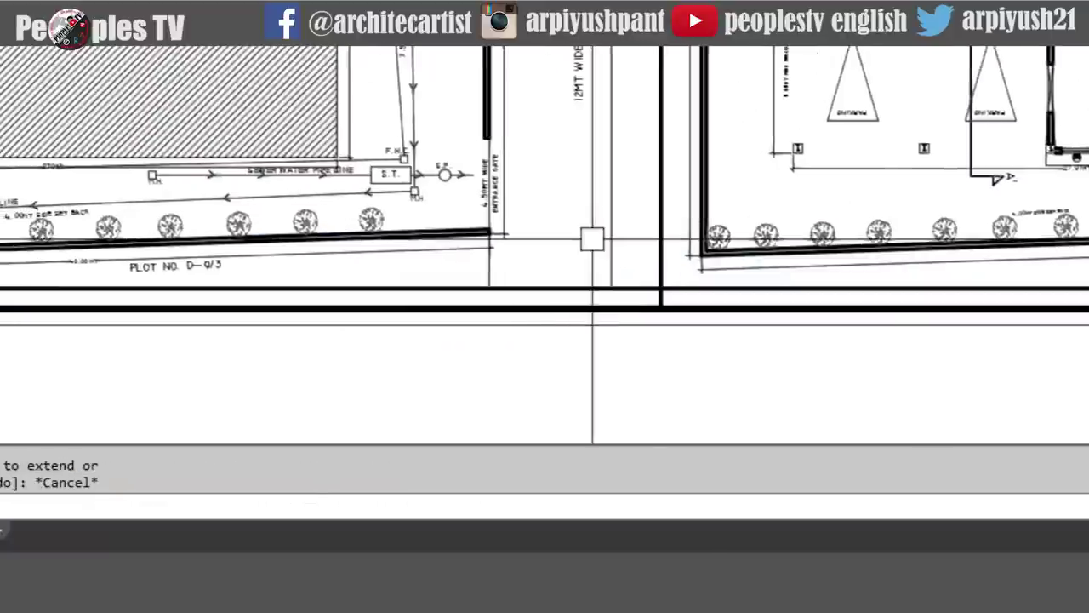
{"action": "key", "text": "ctrl+s"}
- Explode the ground floor plan block and erase the break line across the upper end of its road
{"action": "scroll", "coordinate": [610, 256], "scroll_direction": "down", "scroll_amount": 2}
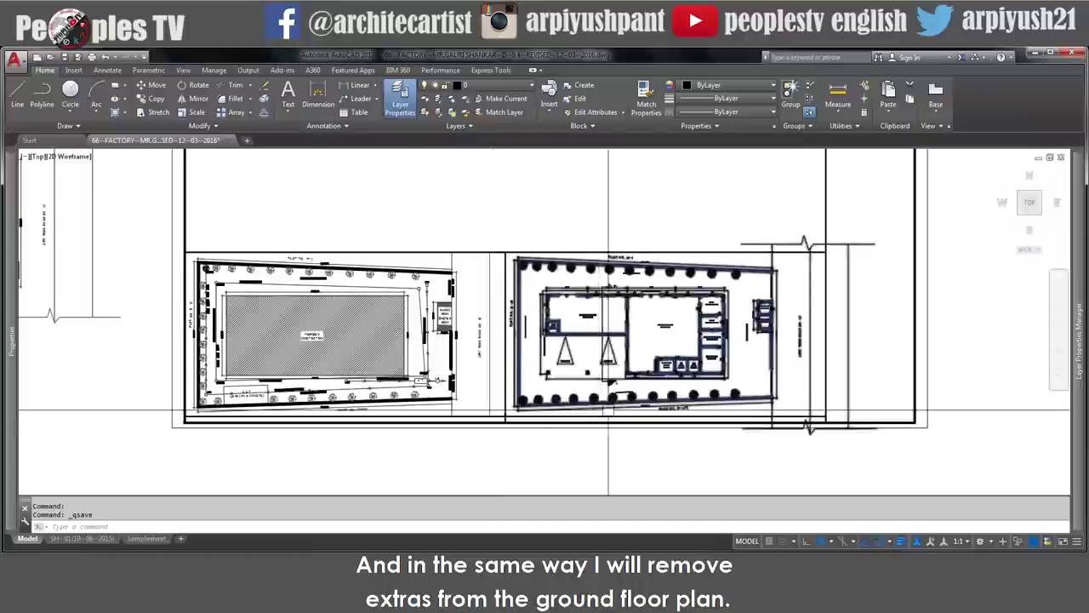
{"action": "middle_click_drag", "start_coordinate": [608, 410], "coordinate": [523, 409]}
{"action": "left_click", "coordinate": [690, 296]}
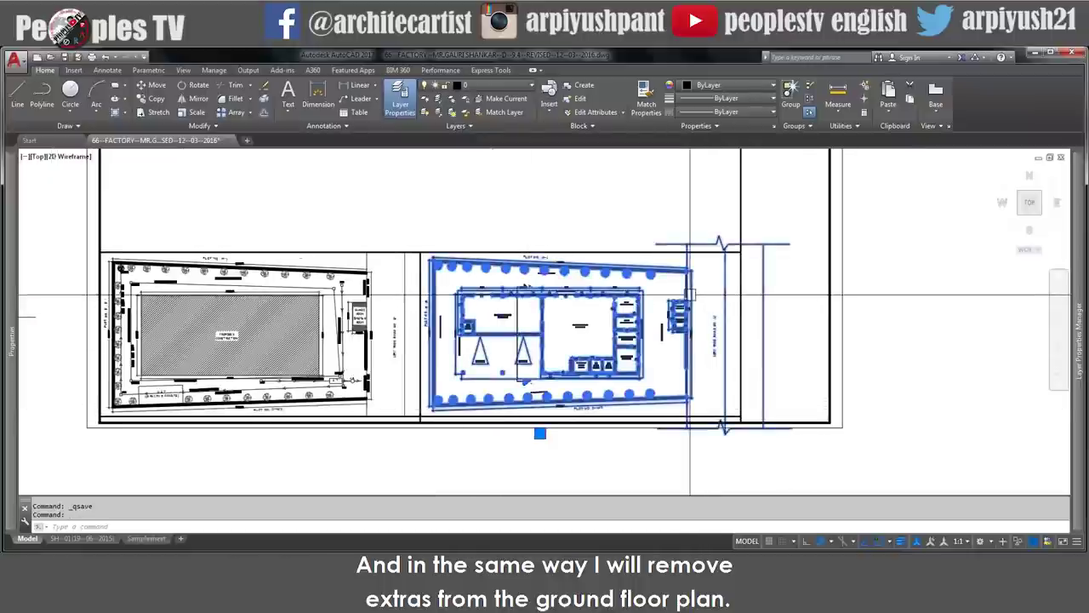
{"action": "key", "text": "Return"}
{"action": "left_click", "coordinate": [759, 243]}
{"action": "type", "text": "e"}
{"action": "key", "text": "Return"}
- Erase the ground floor plan's lower break line and trim its road lines at the title strip line
{"action": "scroll", "coordinate": [736, 433], "scroll_direction": "up", "scroll_amount": 4}
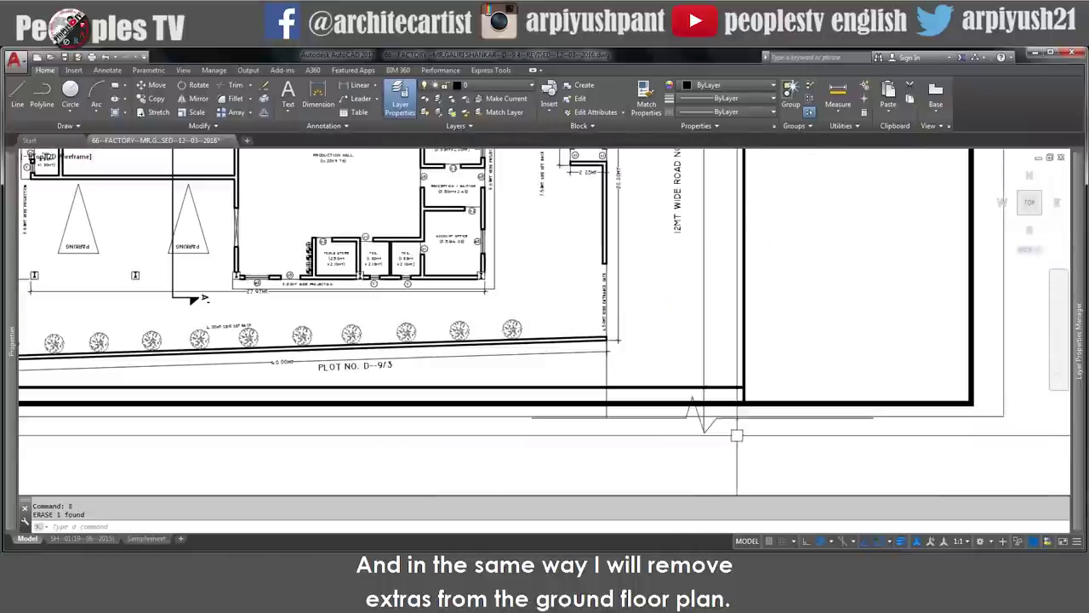
{"action": "left_click", "coordinate": [706, 433]}
{"action": "type", "text": "e"}
{"action": "key", "text": "Return"}
{"action": "type", "text": "tr"}
{"action": "key", "text": "Return"}
{"action": "key", "text": "Return"}
{"action": "scroll", "coordinate": [710, 393], "scroll_direction": "up", "scroll_amount": 2}
{"action": "left_click", "coordinate": [711, 394]}
{"action": "left_click", "coordinate": [530, 401]}
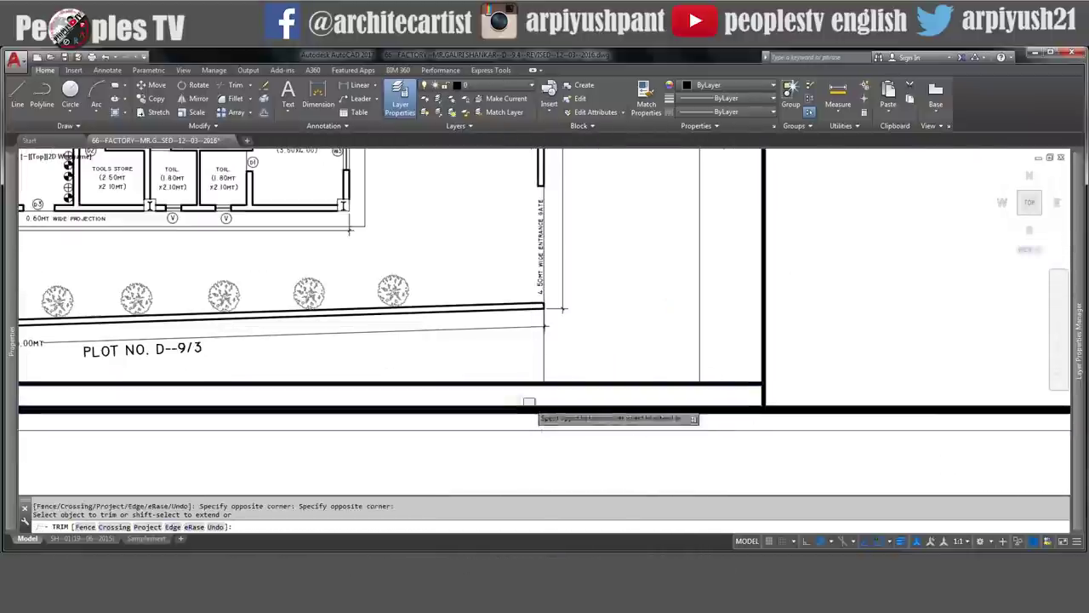
- Trim the ground floor plan's road lines that project above the box and clear the leftover line pieces there
{"action": "scroll", "coordinate": [536, 400], "scroll_direction": "down", "scroll_amount": 4}
{"action": "middle_click_drag", "start_coordinate": [578, 260], "coordinate": [614, 430]}
{"action": "scroll", "coordinate": [623, 305], "scroll_direction": "up", "scroll_amount": 4}
{"action": "key", "text": "Return"}
{"action": "key", "text": "Return"}
{"action": "left_click", "coordinate": [635, 298]}
{"action": "key", "text": "Return"}
{"action": "left_click", "coordinate": [666, 260]}
{"action": "left_click", "coordinate": [489, 284]}
{"action": "key", "text": "Return"}
{"action": "key", "text": "Return"}
{"action": "left_click", "coordinate": [652, 298]}
{"action": "key", "text": "Return"}
{"action": "left_click", "coordinate": [657, 291]}
{"action": "key", "text": "Escape"}
- Fit the whole sheet in view and examine the placement of the site plan and ground floor plan
{"action": "scroll", "coordinate": [646, 293], "scroll_direction": "down", "scroll_amount": 3}
{"action": "scroll", "coordinate": [641, 309], "scroll_direction": "down", "scroll_amount": 1}
{"action": "scroll", "coordinate": [502, 363], "scroll_direction": "up", "scroll_amount": 2}
{"action": "scroll", "coordinate": [495, 380], "scroll_direction": "down", "scroll_amount": 2}
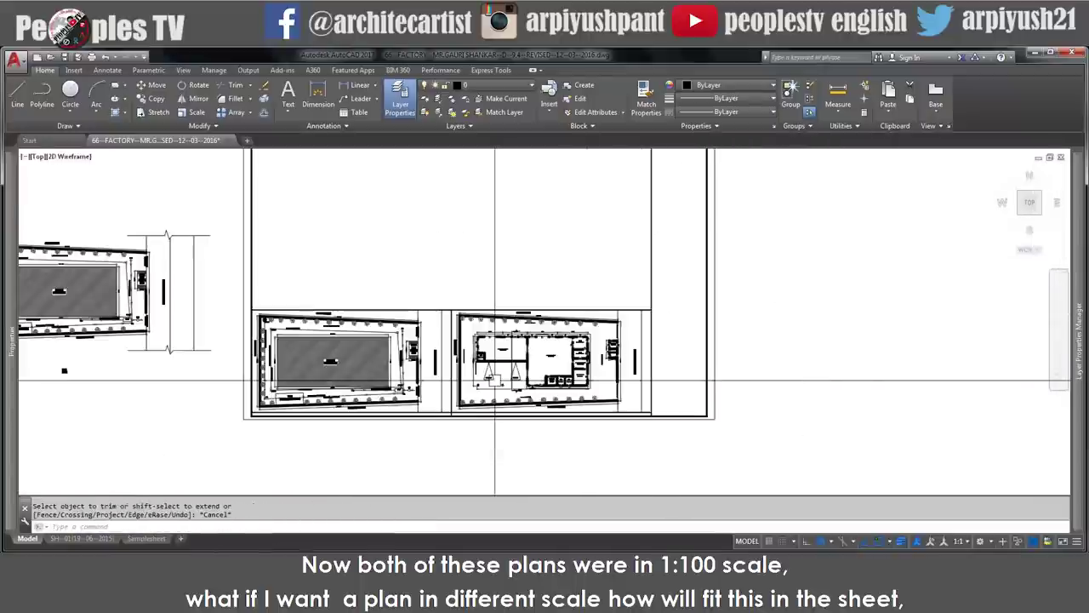
{"action": "type", "text": "z"}
{"action": "key", "text": "Return"}
{"action": "scroll", "coordinate": [499, 383], "scroll_direction": "down", "scroll_amount": 3}
{"action": "type", "text": "o"}
{"action": "key", "text": "Return"}
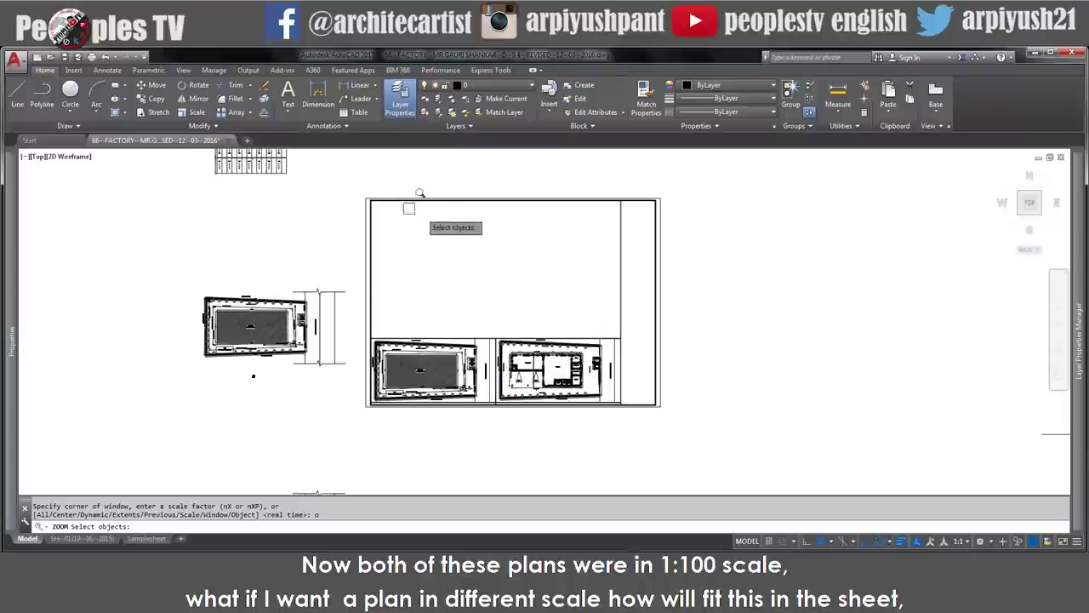
{"action": "left_click", "coordinate": [689, 407]}
{"action": "key", "text": "Return"}
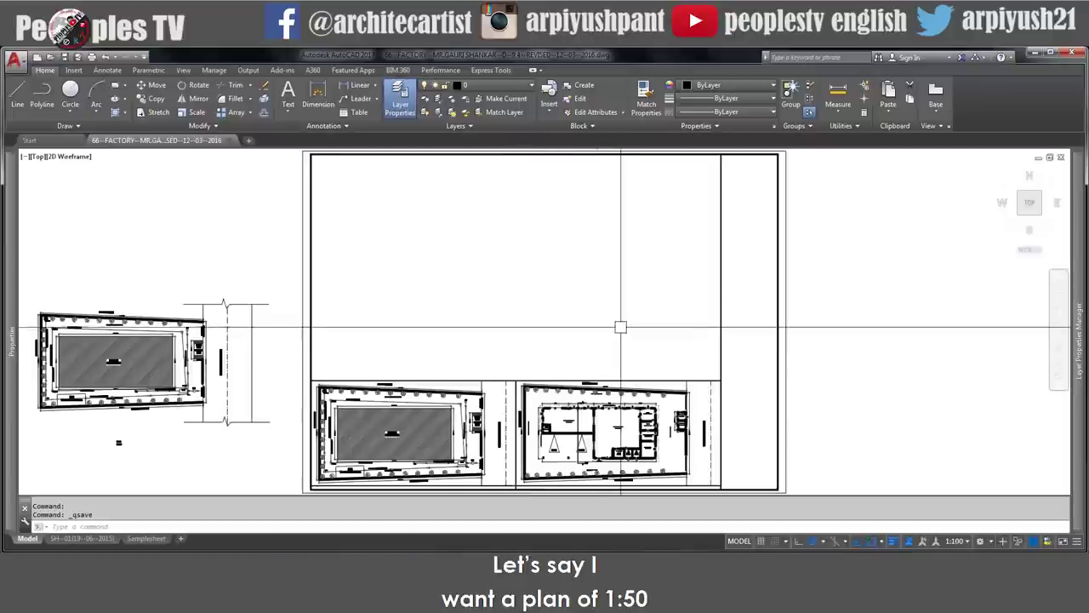
- Open the Samplesheet layout and examine the guard and meter room detail and its scale label
{"action": "scroll", "coordinate": [626, 327], "scroll_direction": "down", "scroll_amount": 4}
{"action": "scroll", "coordinate": [581, 384], "scroll_direction": "up", "scroll_amount": 2}
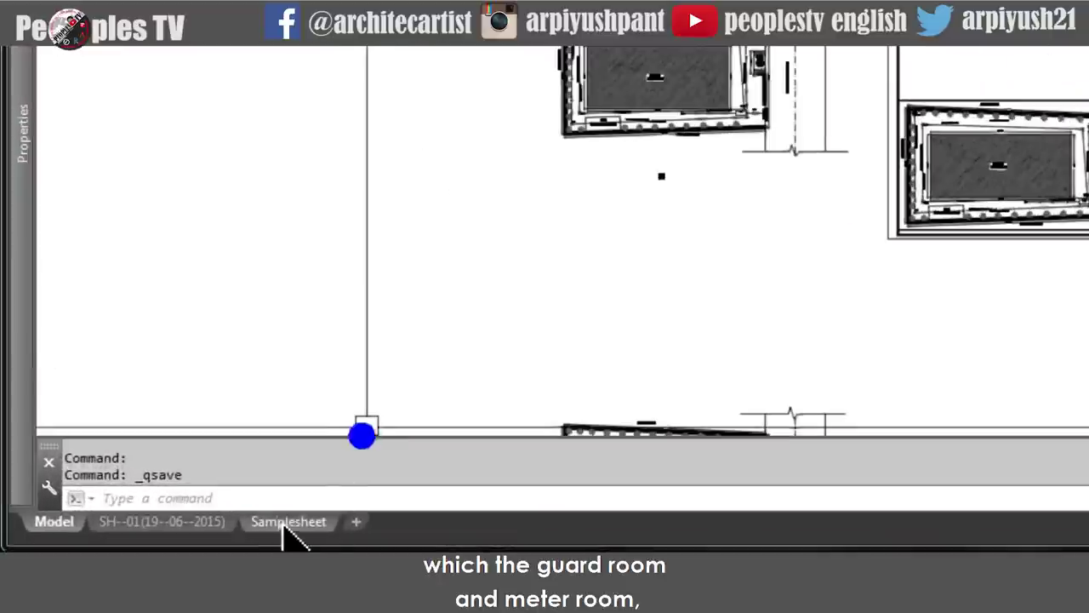
{"action": "left_click", "coordinate": [284, 524]}
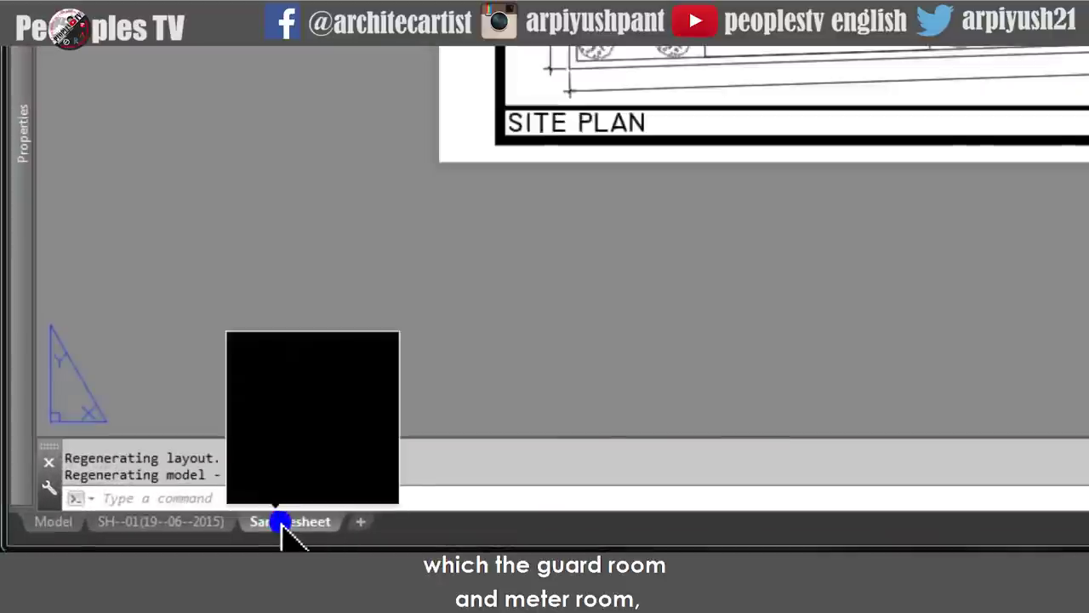
{"action": "type", "text": "z"}
{"action": "key", "text": "Return"}
{"action": "type", "text": "a"}
{"action": "key", "text": "Return"}
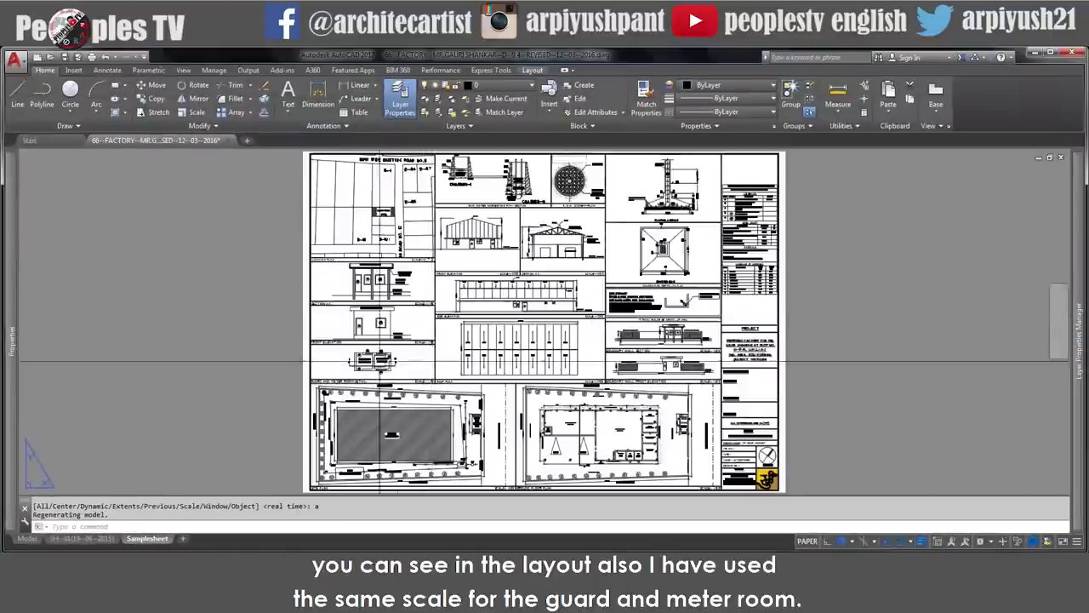
{"action": "scroll", "coordinate": [379, 361], "scroll_direction": "up", "scroll_amount": 4}
{"action": "middle_click_drag", "start_coordinate": [397, 398], "coordinate": [516, 338]}
{"action": "left_click", "coordinate": [774, 424]}
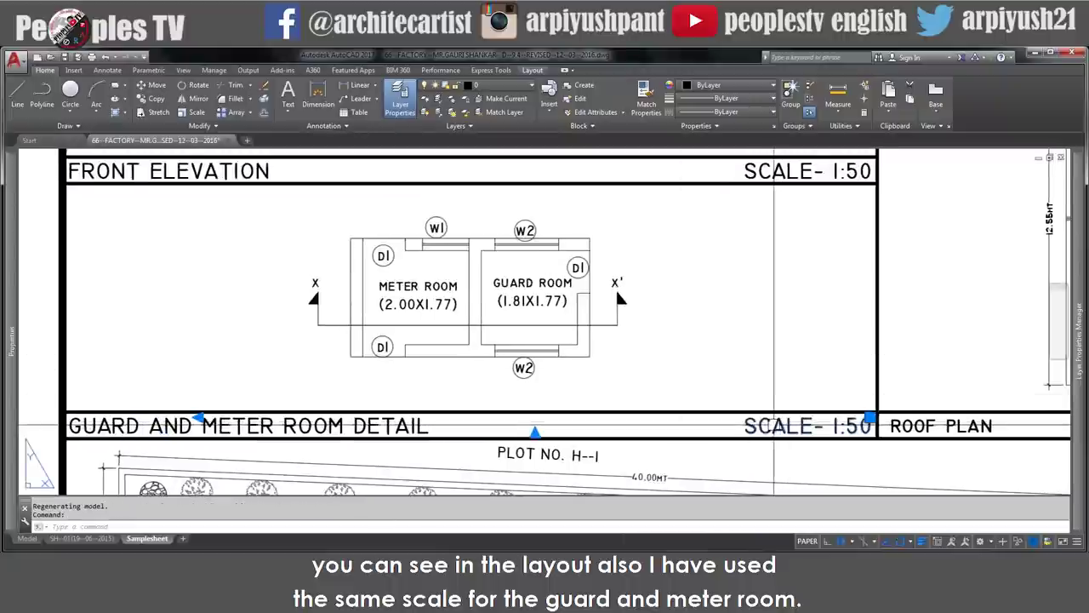
{"action": "key", "text": "Escape"}
{"action": "scroll", "coordinate": [423, 336], "scroll_direction": "down", "scroll_amount": 2}
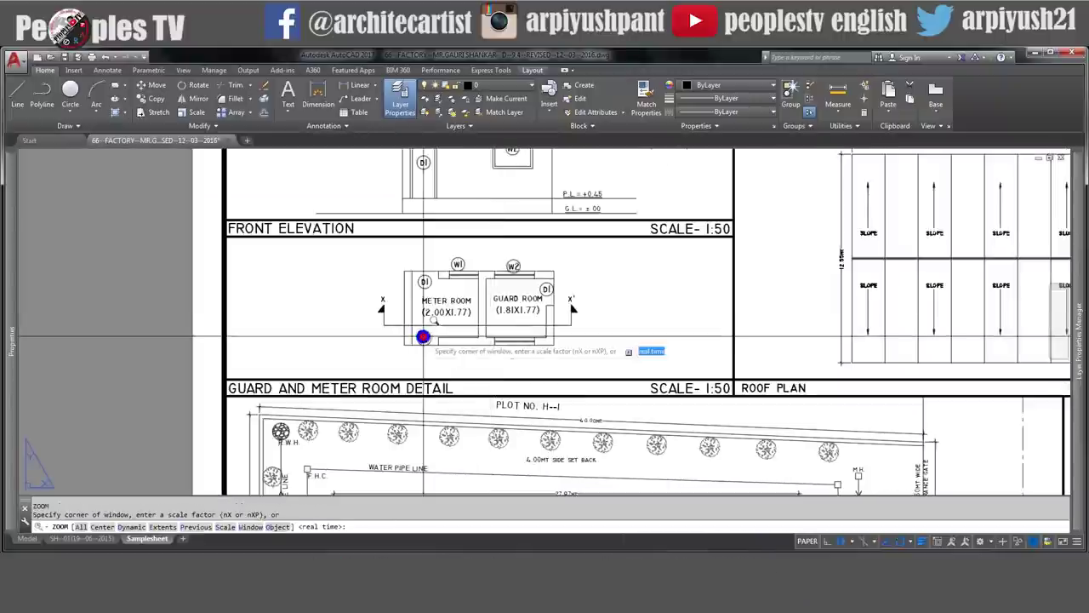
{"action": "key", "text": "Return"}
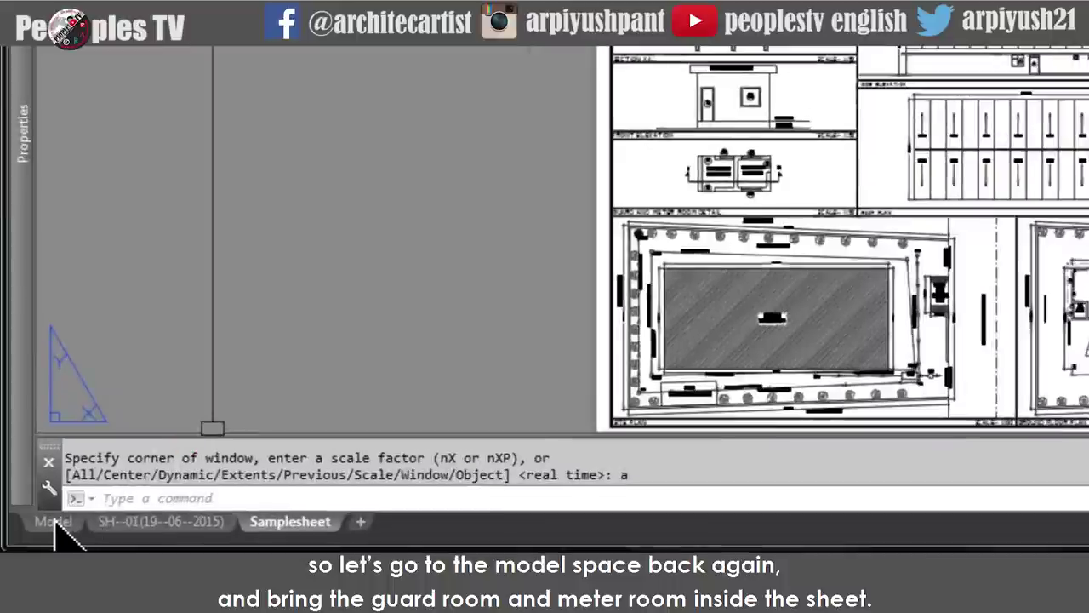
- Return to model space and copy the guard and meter room plan into the empty sheet area above the site plan
{"action": "left_click", "coordinate": [61, 528]}
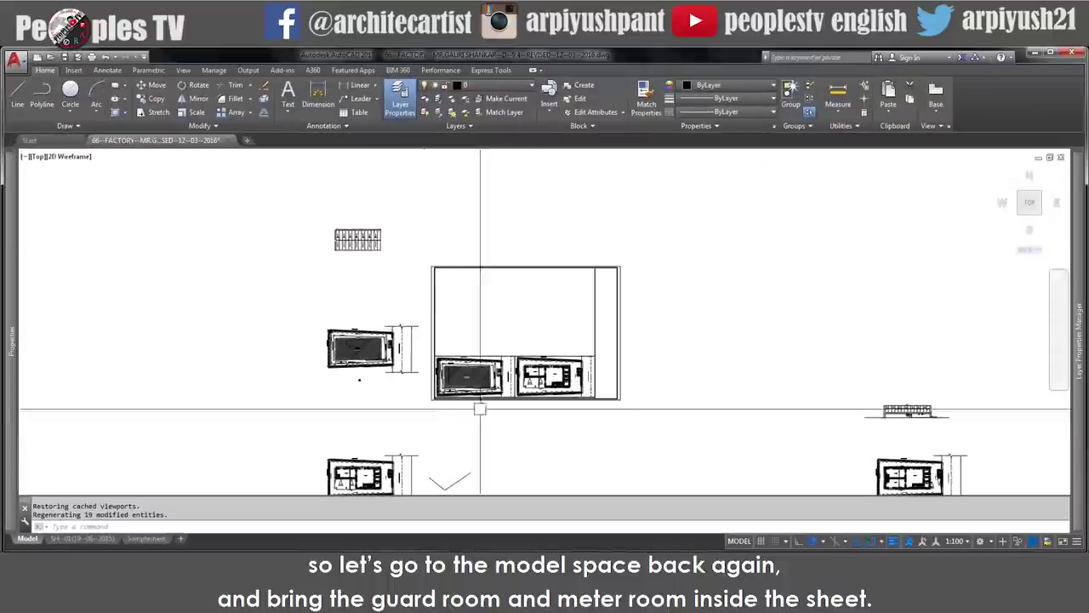
{"action": "middle_click_drag", "start_coordinate": [258, 473], "coordinate": [301, 377]}
{"action": "scroll", "coordinate": [328, 377], "scroll_direction": "up", "scroll_amount": 2}
{"action": "scroll", "coordinate": [587, 383], "scroll_direction": "up", "scroll_amount": 4}
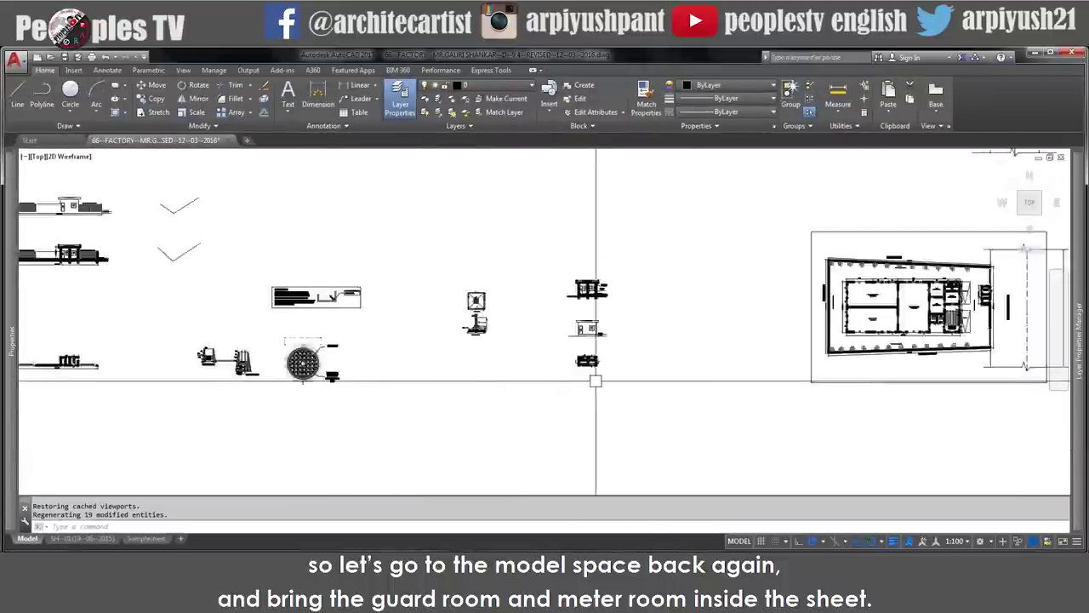
{"action": "type", "text": "co"}
{"action": "key", "text": "Return"}
{"action": "scroll", "coordinate": [495, 280], "scroll_direction": "up", "scroll_amount": 2}
{"action": "left_click", "coordinate": [416, 247]}
{"action": "left_click", "coordinate": [708, 424]}
{"action": "key", "text": "Return"}
{"action": "left_click", "coordinate": [545, 409]}
{"action": "scroll", "coordinate": [545, 410], "scroll_direction": "down", "scroll_amount": 2}
{"action": "scroll", "coordinate": [545, 409], "scroll_direction": "down", "scroll_amount": 4}
{"action": "middle_click_drag", "start_coordinate": [681, 298], "coordinate": [428, 465]}
{"action": "scroll", "coordinate": [502, 451], "scroll_direction": "down", "scroll_amount": 1}
{"action": "scroll", "coordinate": [528, 299], "scroll_direction": "up", "scroll_amount": 5}
{"action": "left_click", "coordinate": [523, 302]}
{"action": "key", "text": "Escape"}
{"action": "scroll", "coordinate": [583, 310], "scroll_direction": "down", "scroll_amount": 2}
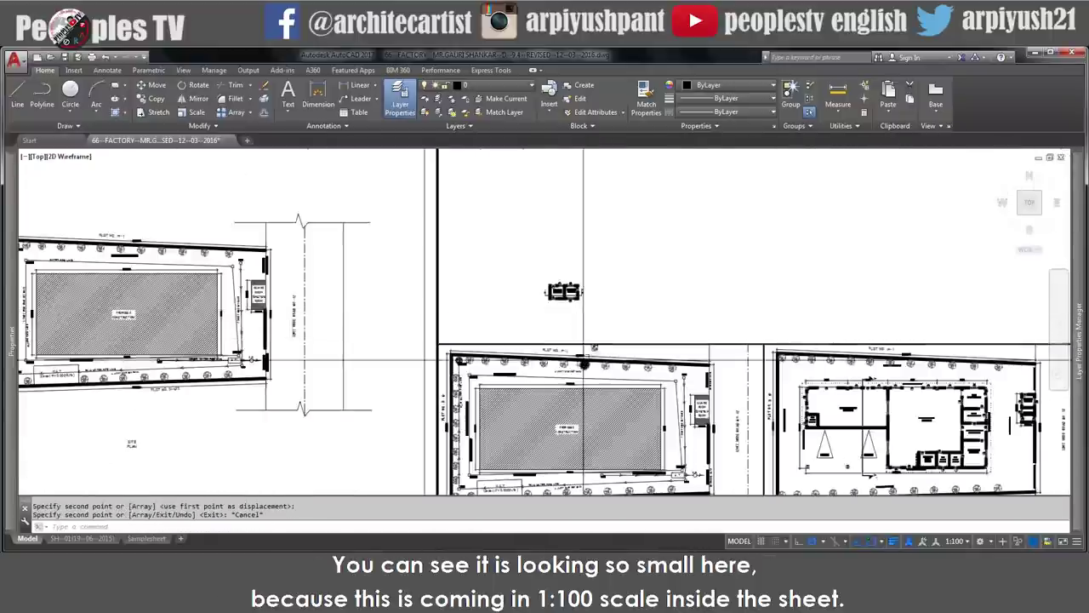
{"action": "scroll", "coordinate": [578, 382], "scroll_direction": "down", "scroll_amount": 2}
{"action": "middle_click_drag", "start_coordinate": [576, 380], "coordinate": [549, 351]}
{"action": "scroll", "coordinate": [558, 326], "scroll_direction": "up", "scroll_amount": 2}
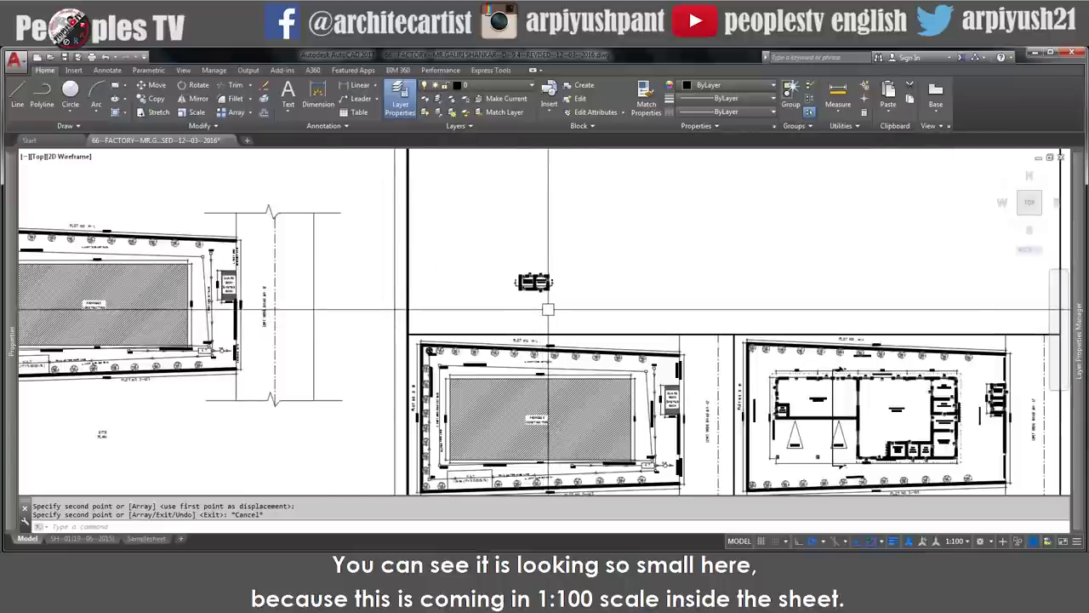
- Scale the copied guard and meter room plan above the site plan by a factor of 2
{"action": "scroll", "coordinate": [548, 309], "scroll_direction": "up", "scroll_amount": 2}
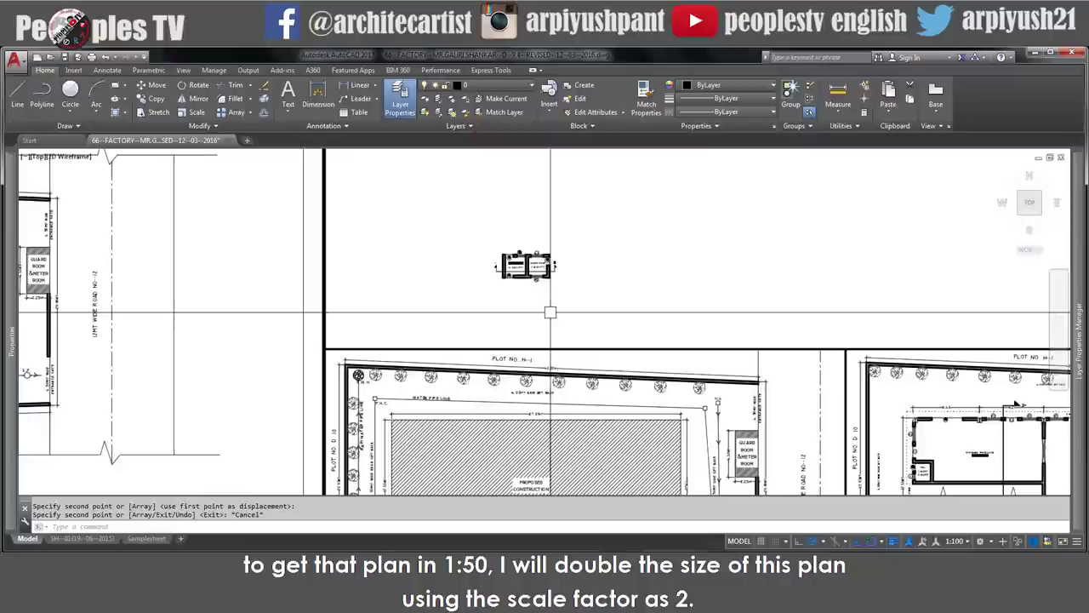
{"action": "scroll", "coordinate": [532, 281], "scroll_direction": "up", "scroll_amount": 2}
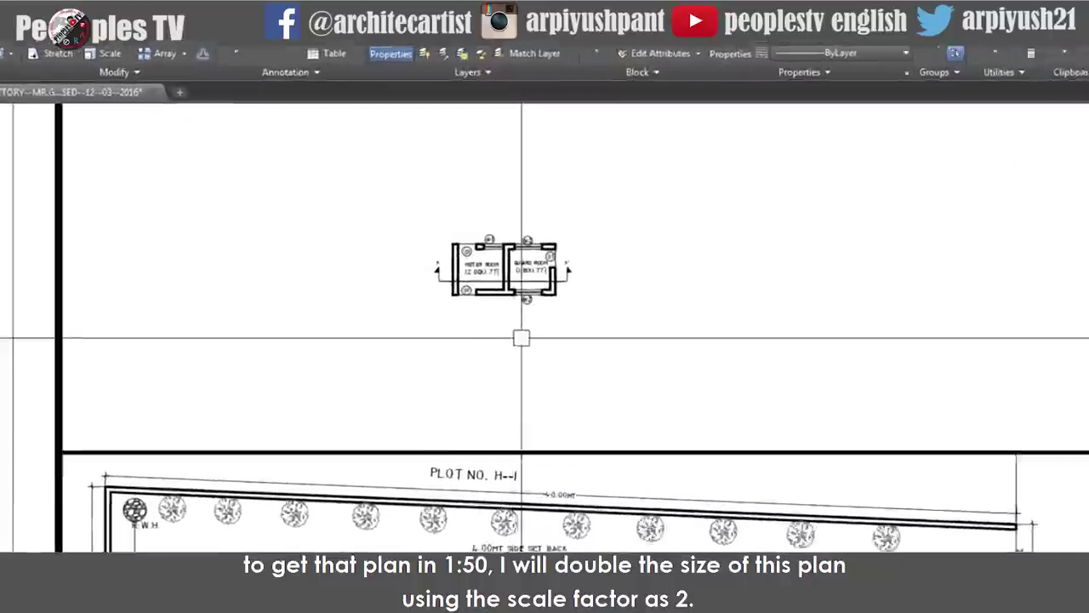
{"action": "scroll", "coordinate": [546, 350], "scroll_direction": "up", "scroll_amount": 2}
{"action": "type", "text": "sc"}
{"action": "key", "text": "Return"}
{"action": "left_click", "coordinate": [357, 114]}
{"action": "left_click", "coordinate": [786, 355]}
{"action": "scroll", "coordinate": [673, 296], "scroll_direction": "up", "scroll_amount": 2}
{"action": "key", "text": "Return"}
{"action": "left_click", "coordinate": [643, 269]}
{"action": "type", "text": "2"}
{"action": "key", "text": "Return"}
{"action": "scroll", "coordinate": [694, 281], "scroll_direction": "down", "scroll_amount": 5}
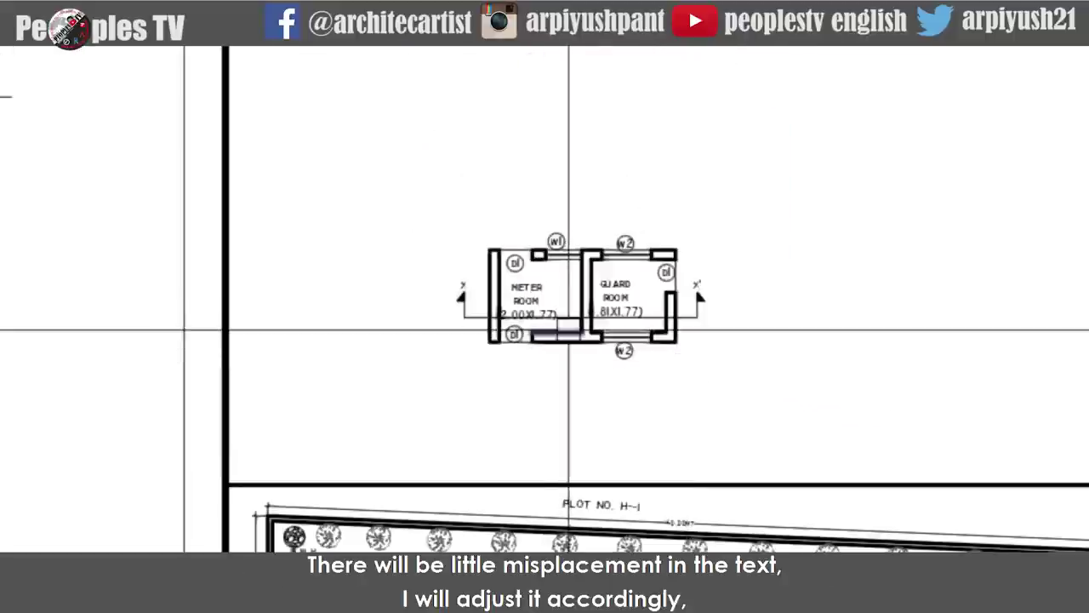
- Move the misplaced text labels and door and window tags of the enlarged guard and meter room plan into their proper positions
{"action": "scroll", "coordinate": [562, 319], "scroll_direction": "up", "scroll_amount": 5}
{"action": "key", "text": "Return"}
{"action": "left_click", "coordinate": [483, 529]}
{"action": "left_click", "coordinate": [534, 529]}
{"action": "key", "text": "Return"}
{"action": "left_click", "coordinate": [514, 262]}
{"action": "key", "text": "Return"}
{"action": "left_click", "coordinate": [578, 263]}
{"action": "left_click", "coordinate": [578, 239]}
{"action": "key", "text": "Return"}
{"action": "left_click", "coordinate": [765, 230]}
{"action": "key", "text": "Return"}
{"action": "left_click", "coordinate": [781, 127]}
{"action": "left_click", "coordinate": [826, 127]}
{"action": "key", "text": "Return"}
{"action": "left_click", "coordinate": [809, 186]}
{"action": "key", "text": "space"}
{"action": "left_click", "coordinate": [795, 124]}
{"action": "left_click", "coordinate": [795, 107]}
- Move the enlarged guard and meter room plan closer to the top of the site plan box
{"action": "left_click", "coordinate": [491, 324]}
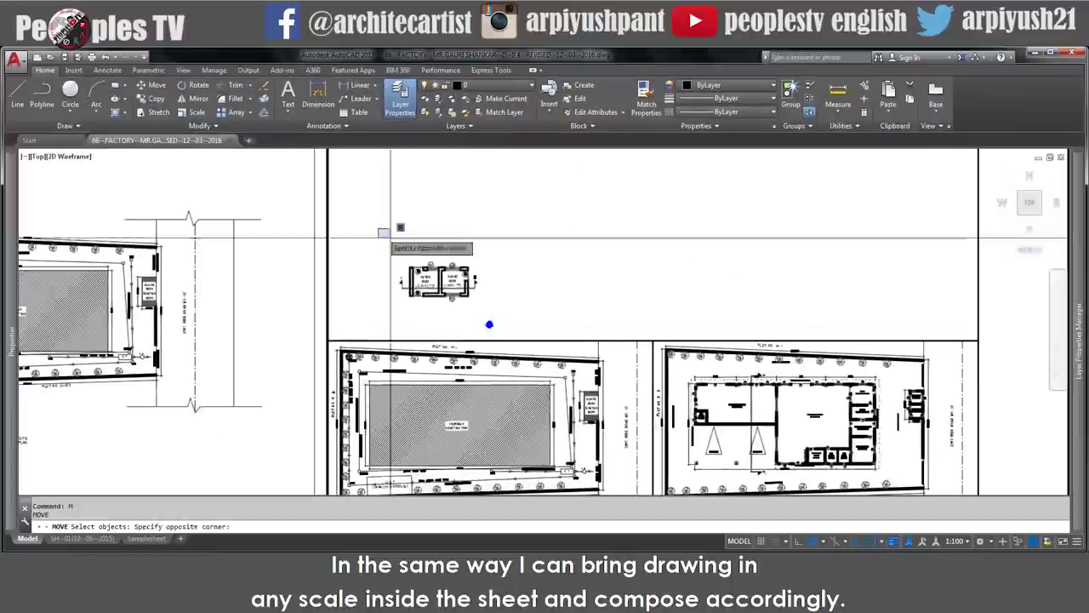
{"action": "key", "text": "space"}
{"action": "left_click", "coordinate": [559, 309]}
{"action": "left_click", "coordinate": [555, 317]}
{"action": "scroll", "coordinate": [529, 385], "scroll_direction": "up", "scroll_amount": 2}
{"action": "middle_click_drag", "start_coordinate": [521, 476], "coordinate": [491, 324]}
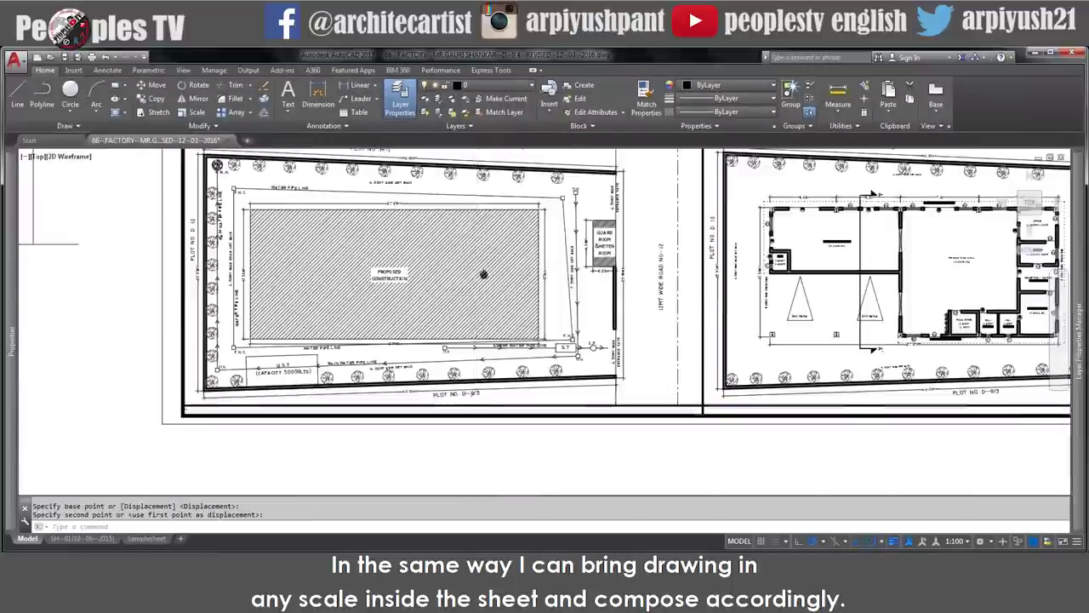
- Offset the site plan box's top line upward to form a title strip beneath the guard and meter room plan
{"action": "middle_click_drag", "start_coordinate": [481, 153], "coordinate": [480, 309]}
{"action": "type", "text": "xl h"}
{"action": "left_click", "coordinate": [188, 312]}
{"action": "type", "text": "tr"}
{"action": "left_click", "coordinate": [176, 312]}
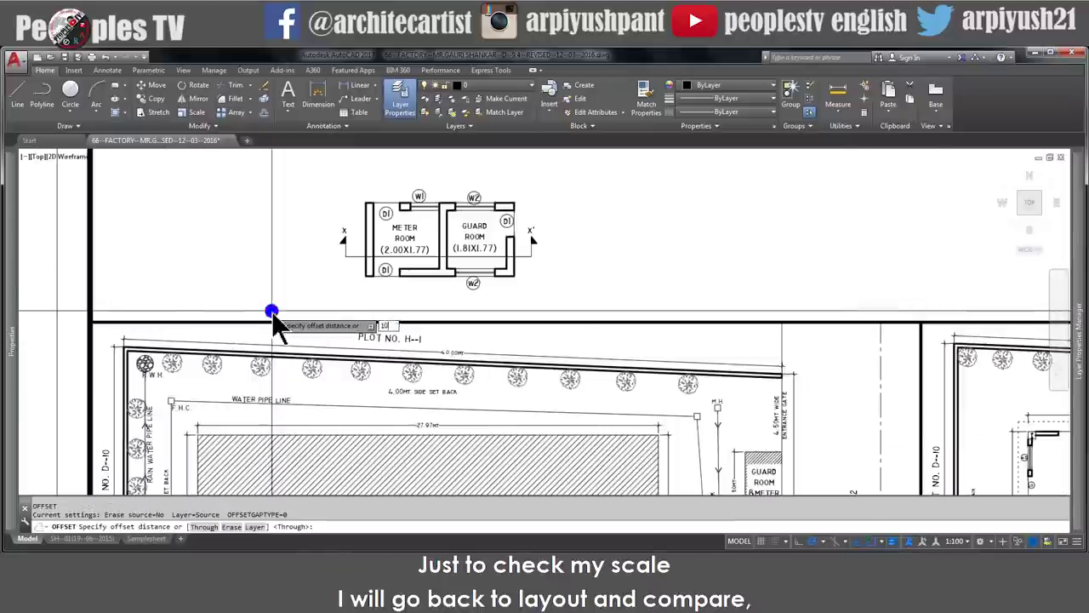
{"action": "key", "text": "Return"}
{"action": "left_click", "coordinate": [270, 324]}
{"action": "left_click", "coordinate": [374, 299]}
{"action": "key", "text": "Escape"}
{"action": "key", "text": "Escape"}
{"action": "scroll", "coordinate": [380, 300], "scroll_direction": "down", "scroll_amount": 2}
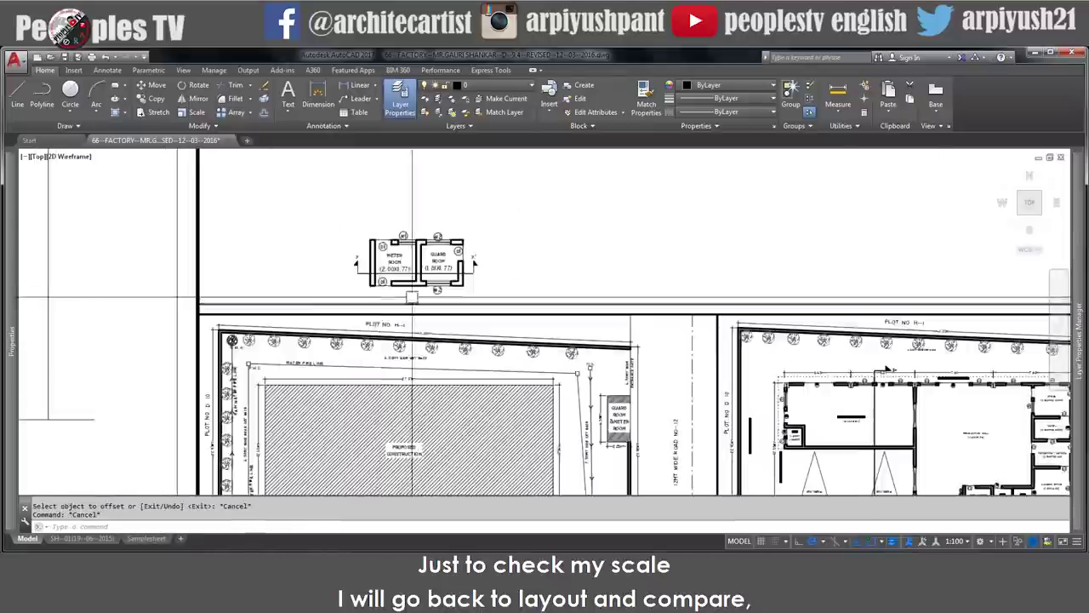
- Move the guard and meter room plan left, nearer to the sheet's left border
{"action": "type", "text": "m"}
{"action": "left_click", "coordinate": [413, 296]}
{"action": "key", "text": "space"}
{"action": "left_click", "coordinate": [644, 254]}
{"action": "left_click", "coordinate": [558, 254]}
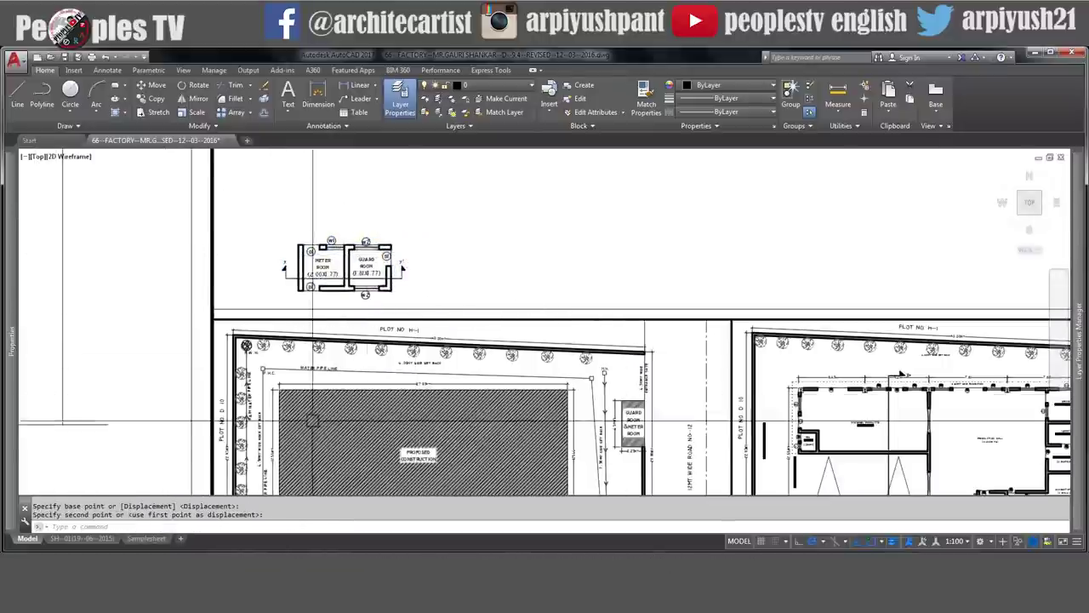
- Open the Samplesheet layout and examine its guard and meter room detail for comparison with the scaled model-space plan
{"action": "left_click", "coordinate": [146, 538]}
{"action": "scroll", "coordinate": [477, 366], "scroll_direction": "up", "scroll_amount": 3}
{"action": "scroll", "coordinate": [374, 365], "scroll_direction": "up", "scroll_amount": 3}
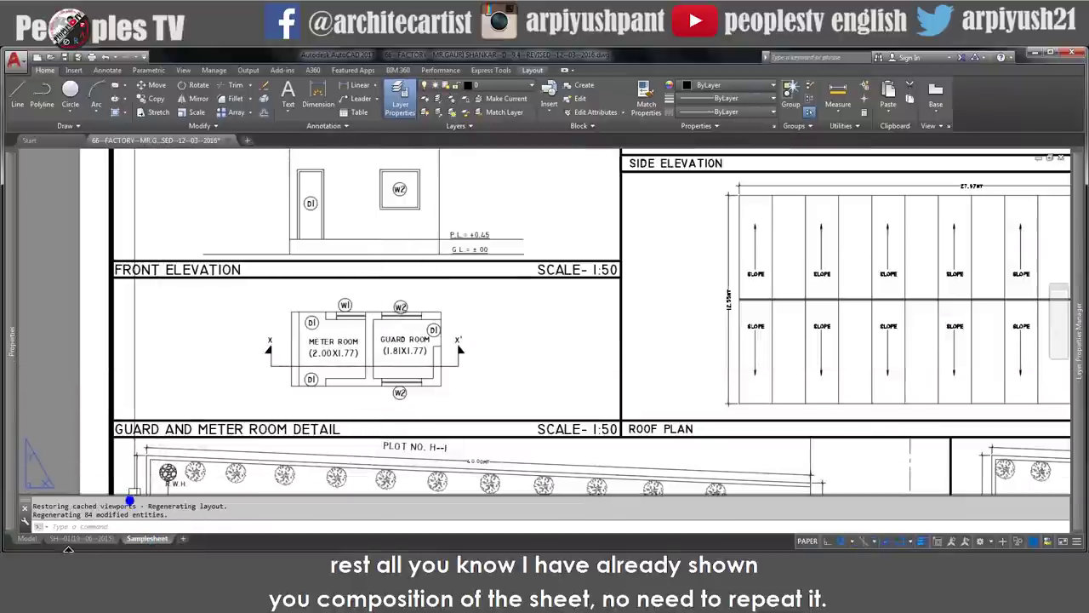
- Return to model space and zoom to the objects of the composed sheet
{"action": "left_click", "coordinate": [28, 539]}
{"action": "scroll", "coordinate": [442, 298], "scroll_direction": "down", "scroll_amount": 3}
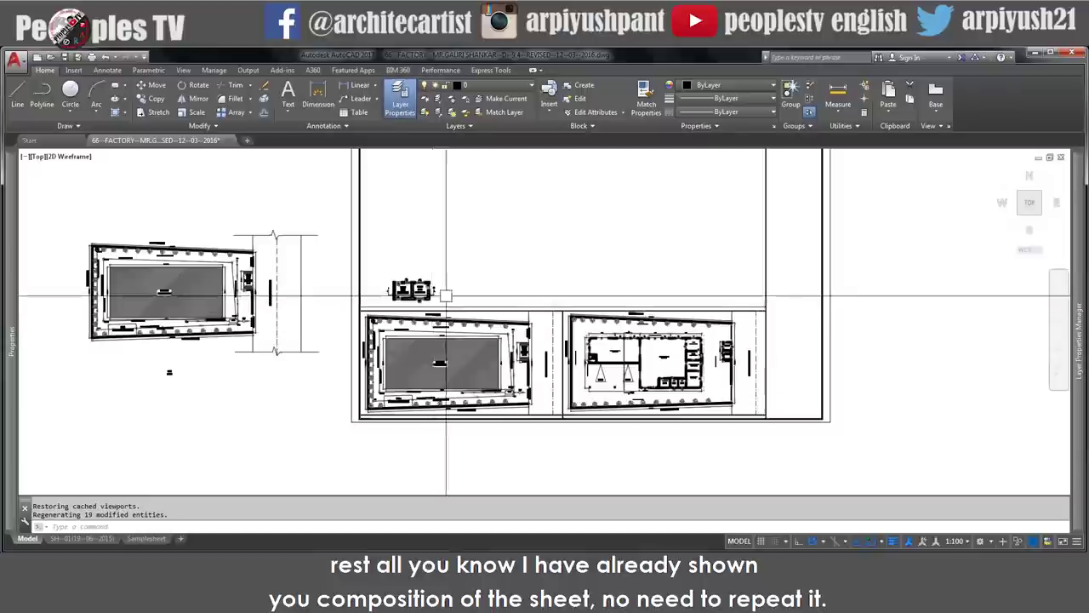
{"action": "scroll", "coordinate": [476, 331], "scroll_direction": "up", "scroll_amount": 1}
{"action": "type", "text": "z"}
{"action": "key", "text": "Return"}
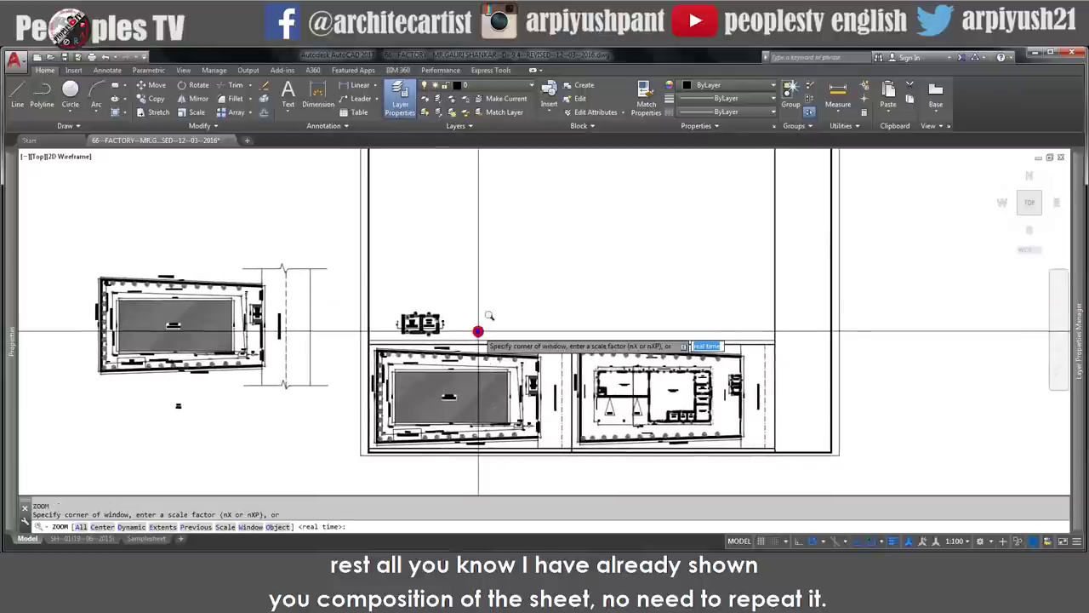
{"action": "type", "text": "o"}
{"action": "key", "text": "Return"}
{"action": "scroll", "coordinate": [478, 330], "scroll_direction": "down", "scroll_amount": 1}
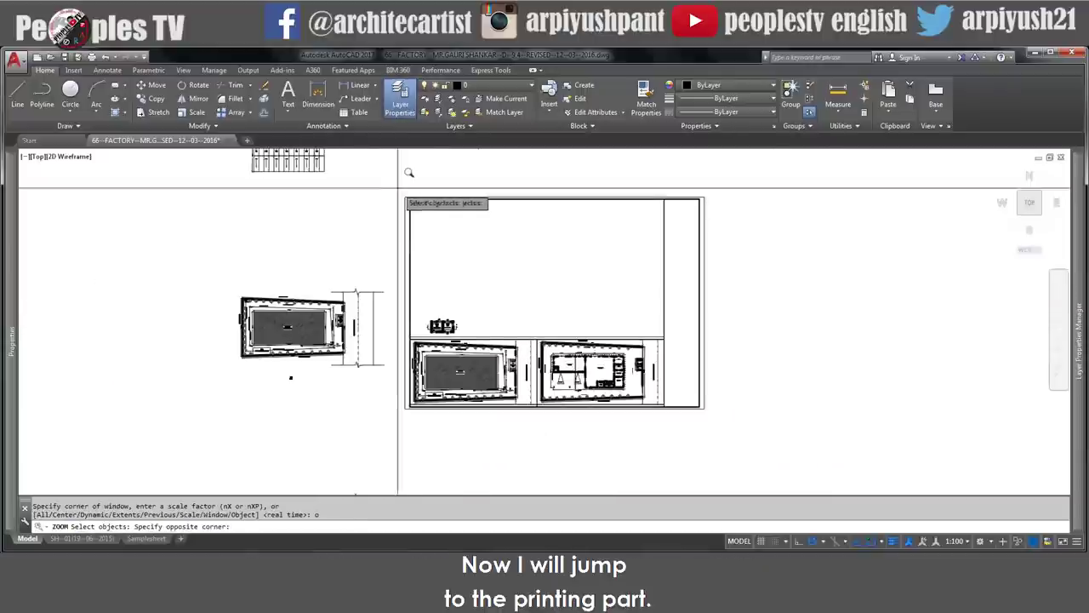
{"action": "left_click", "coordinate": [698, 392]}
{"action": "key", "text": "Return"}
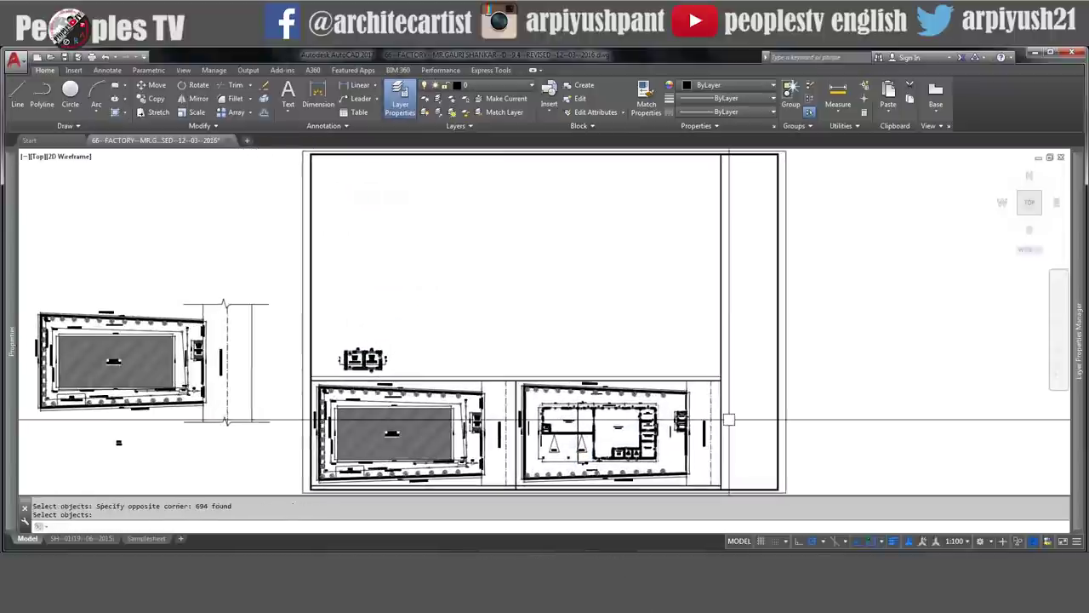
{"action": "key", "text": "ctrl+p"}
{"action": "left_click", "coordinate": [597, 359]}
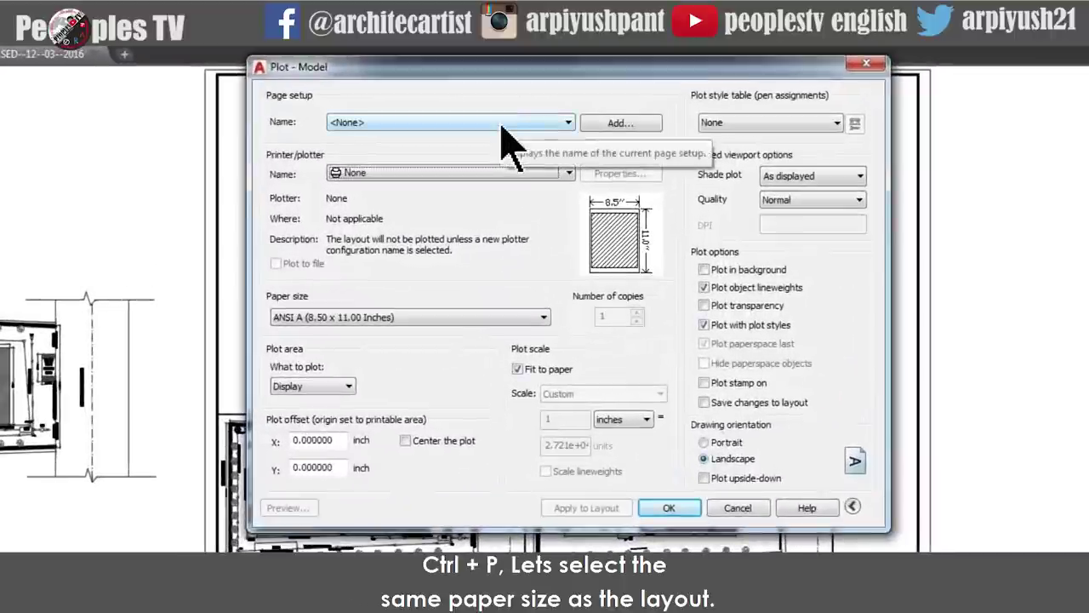
{"action": "left_click", "coordinate": [502, 149]}
{"action": "left_click", "coordinate": [450, 168]}
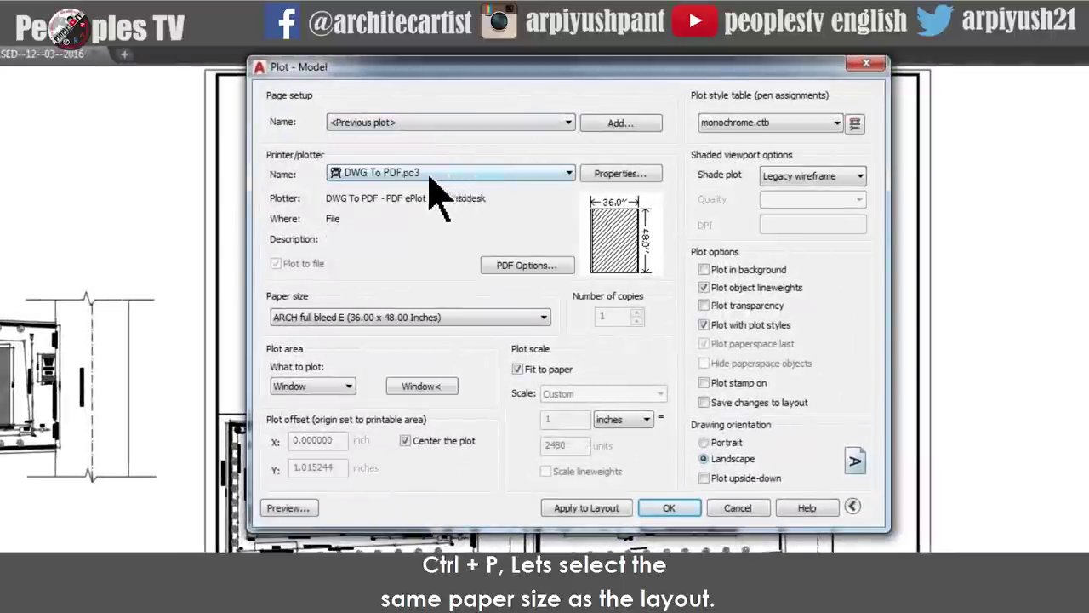
{"action": "left_click", "coordinate": [382, 319]}
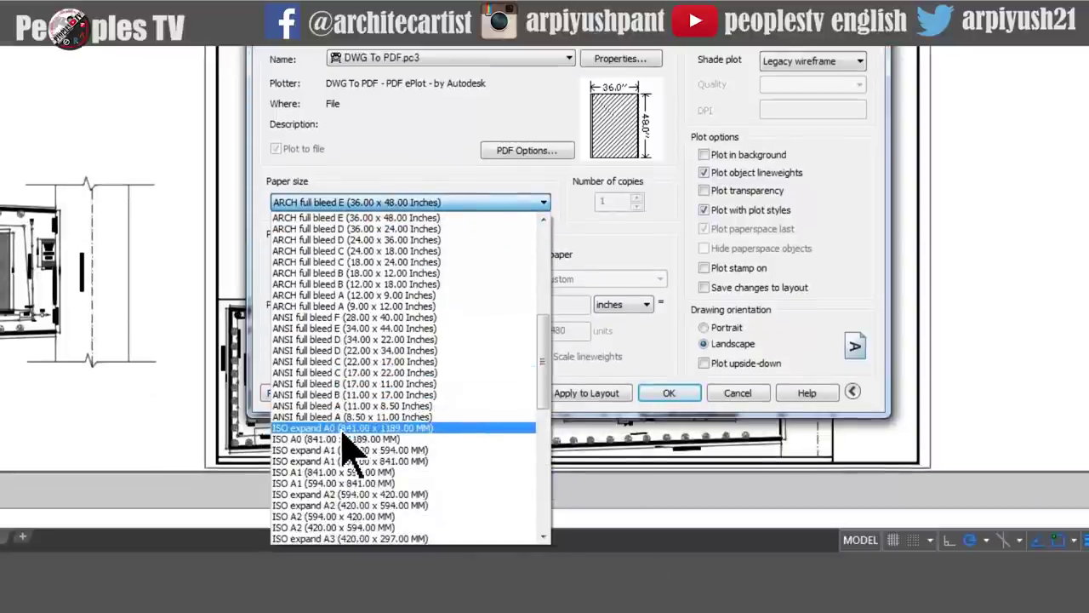
{"action": "left_click", "coordinate": [345, 438]}
{"action": "left_click", "coordinate": [729, 394]}
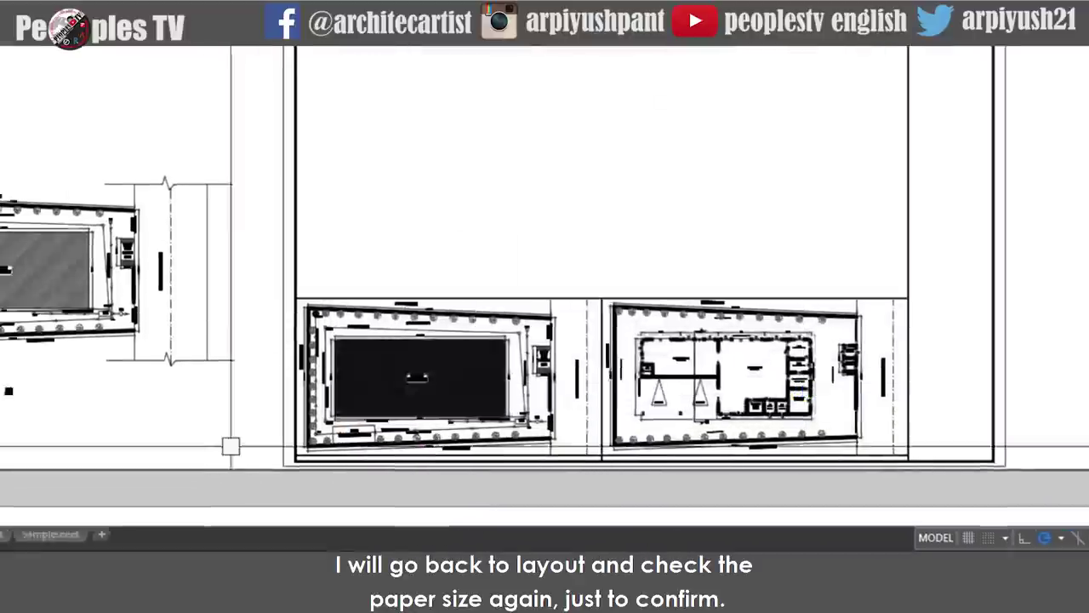
- Check the paper size in the Samplesheet layout's page setup and close it without changes
{"action": "left_click", "coordinate": [237, 532]}
{"action": "right_click", "coordinate": [232, 524]}
{"action": "left_click", "coordinate": [295, 401]}
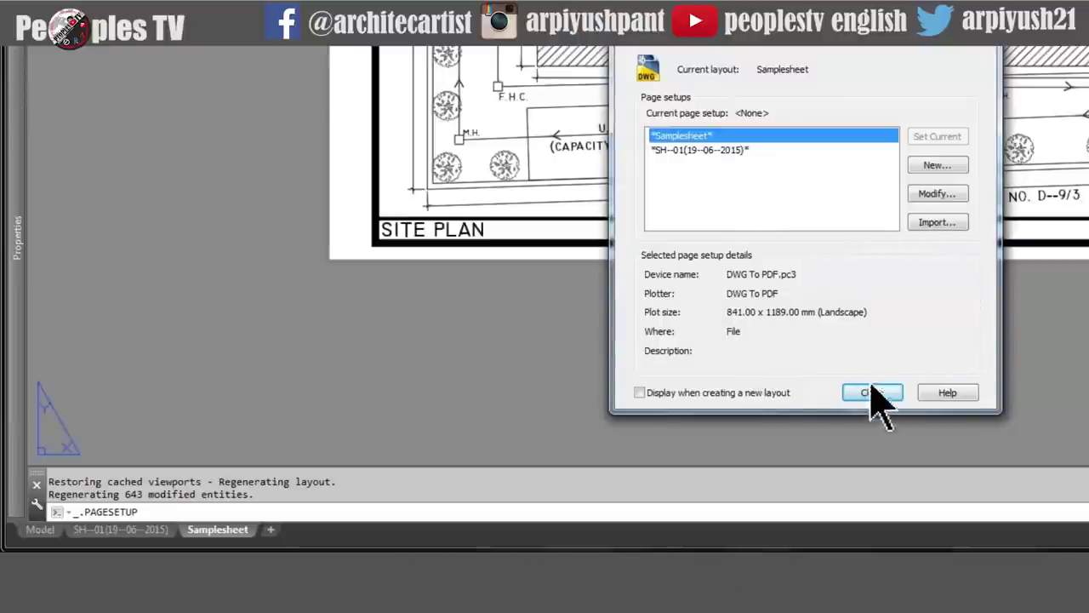
{"action": "left_click", "coordinate": [936, 194]}
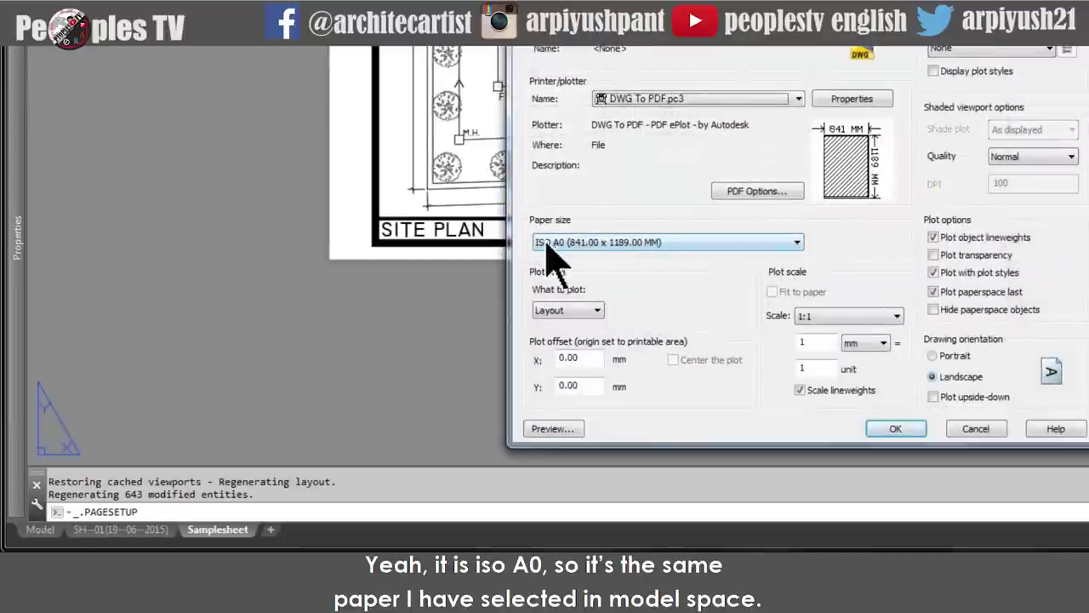
{"action": "left_click", "coordinate": [976, 429]}
{"action": "left_click", "coordinate": [877, 385]}
- Start a single-sheet plot from model space with the previous plot settings and ISO A0 (841.00 x 1189.00 MM) paper
{"action": "left_click", "coordinate": [40, 529]}
{"action": "key", "text": "ctrl+p"}
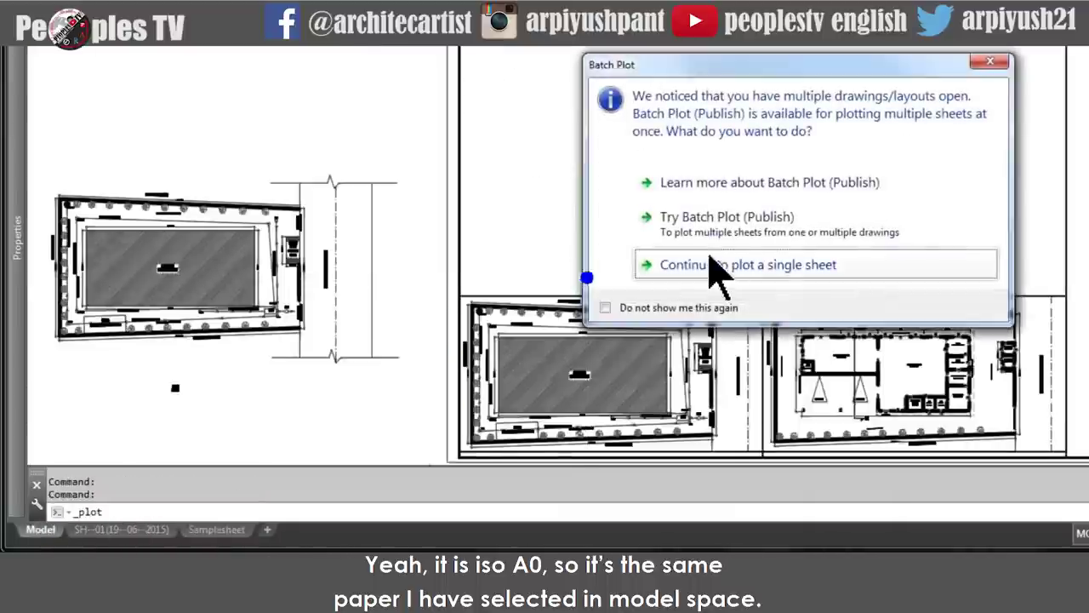
{"action": "left_click", "coordinate": [698, 265]}
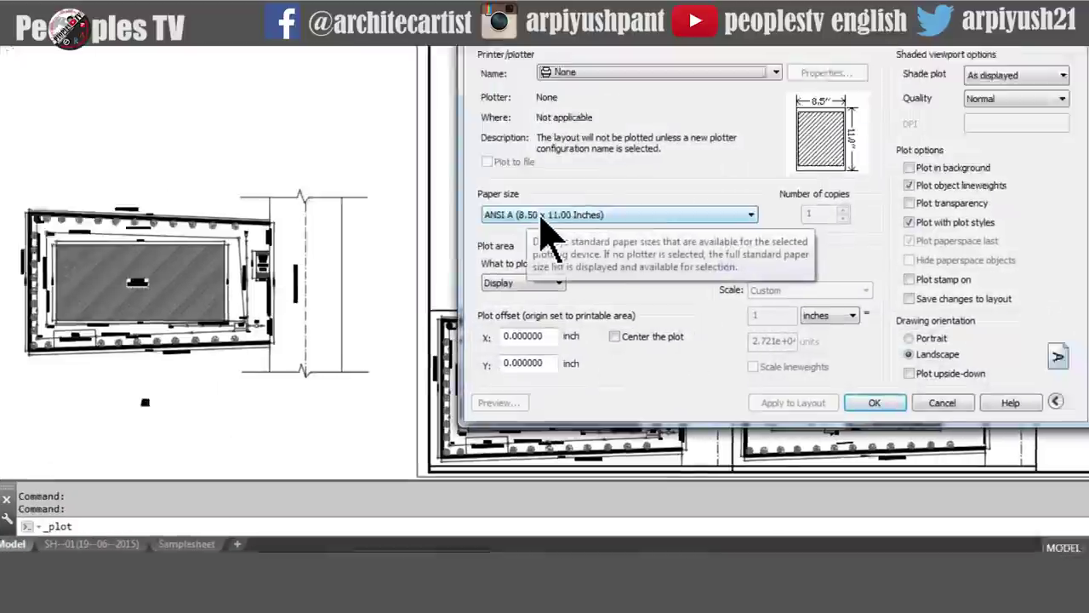
{"action": "left_click", "coordinate": [374, 128]}
{"action": "left_click", "coordinate": [377, 140]}
{"action": "left_click", "coordinate": [345, 321]}
{"action": "left_click", "coordinate": [332, 431]}
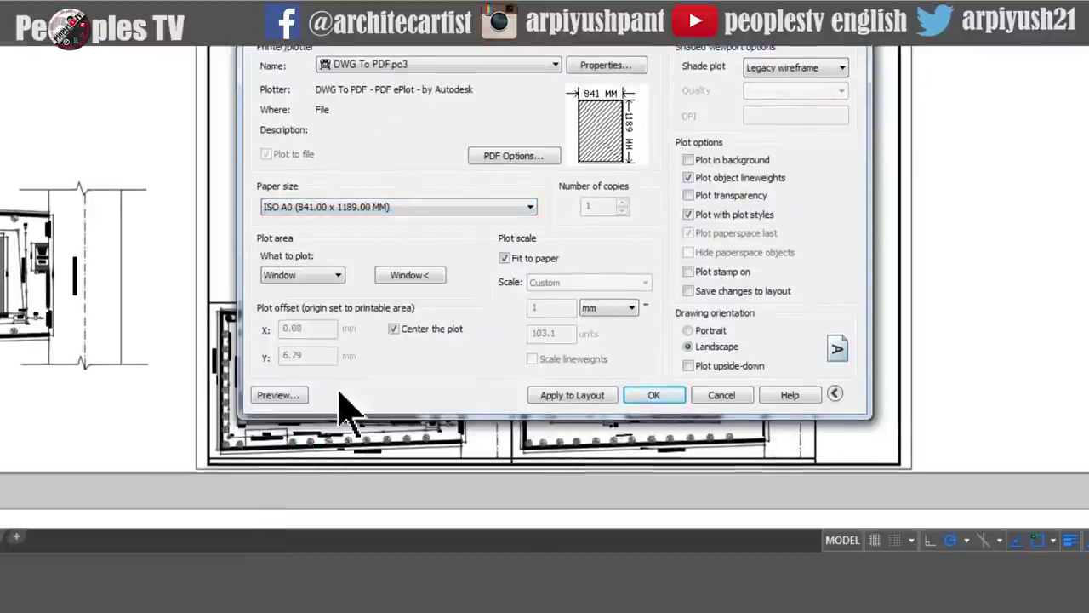
- Set the plot window from the upper-left to the lower-right corner of the sheet's outer rectangle
{"action": "left_click", "coordinate": [396, 278]}
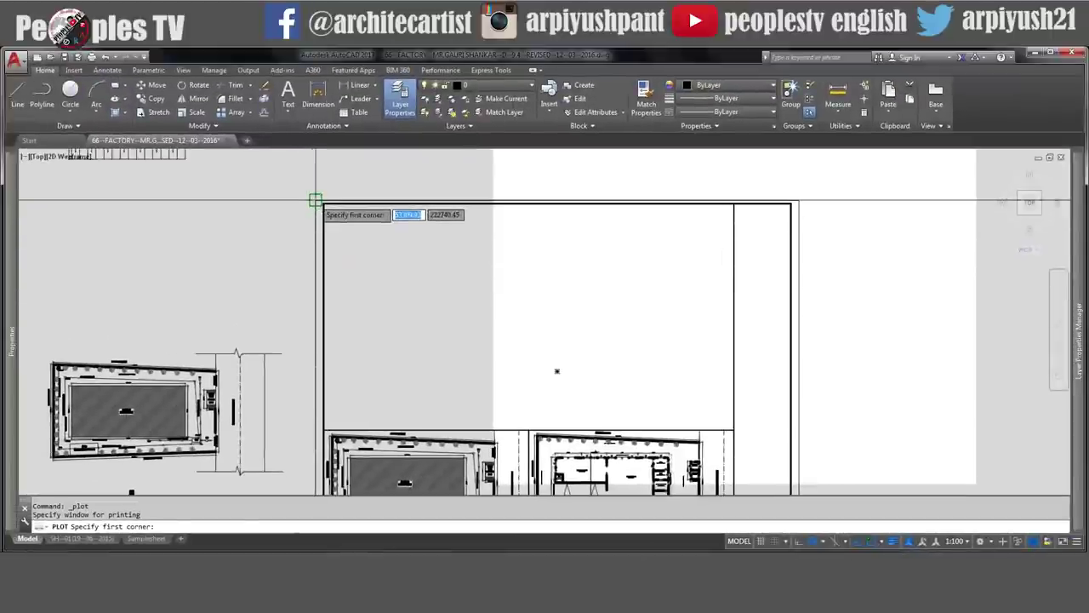
{"action": "left_click", "coordinate": [315, 201]}
{"action": "scroll", "coordinate": [316, 199], "scroll_direction": "down", "scroll_amount": 2}
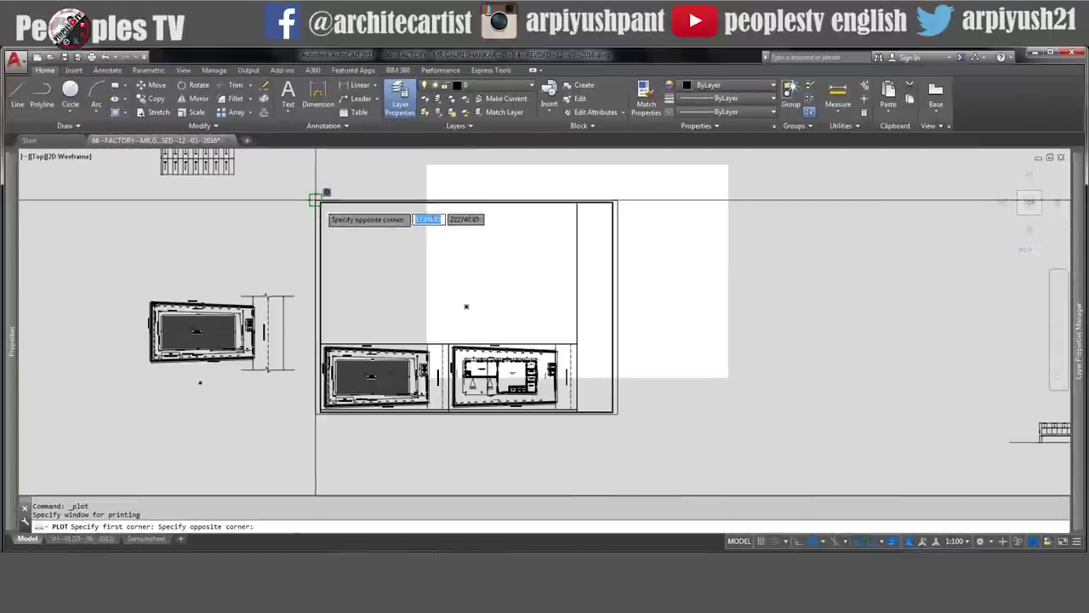
{"action": "scroll", "coordinate": [619, 417], "scroll_direction": "up", "scroll_amount": 4}
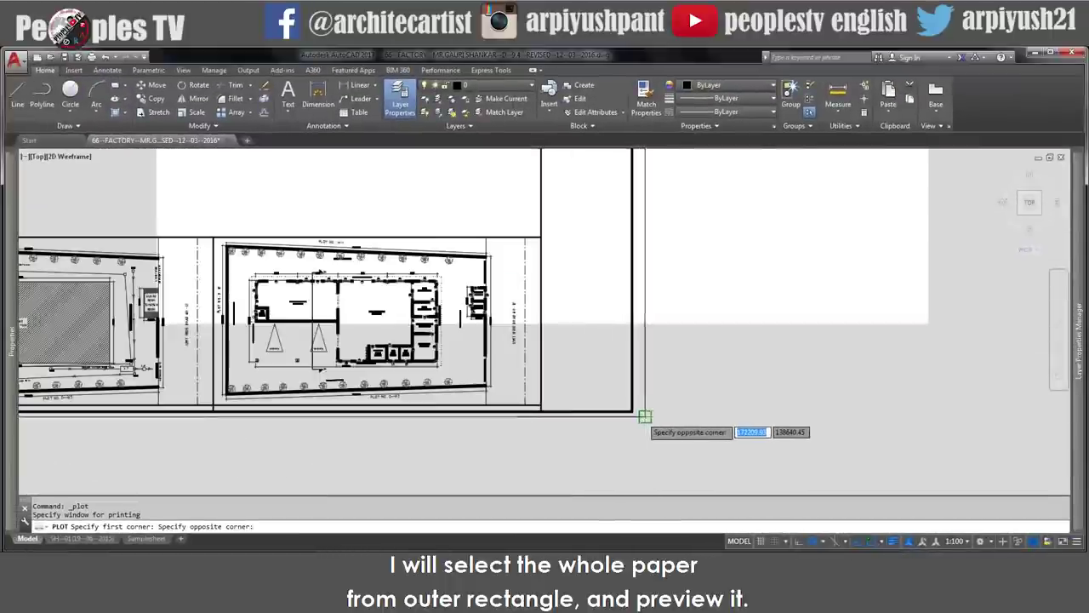
{"action": "left_click", "coordinate": [644, 416]}
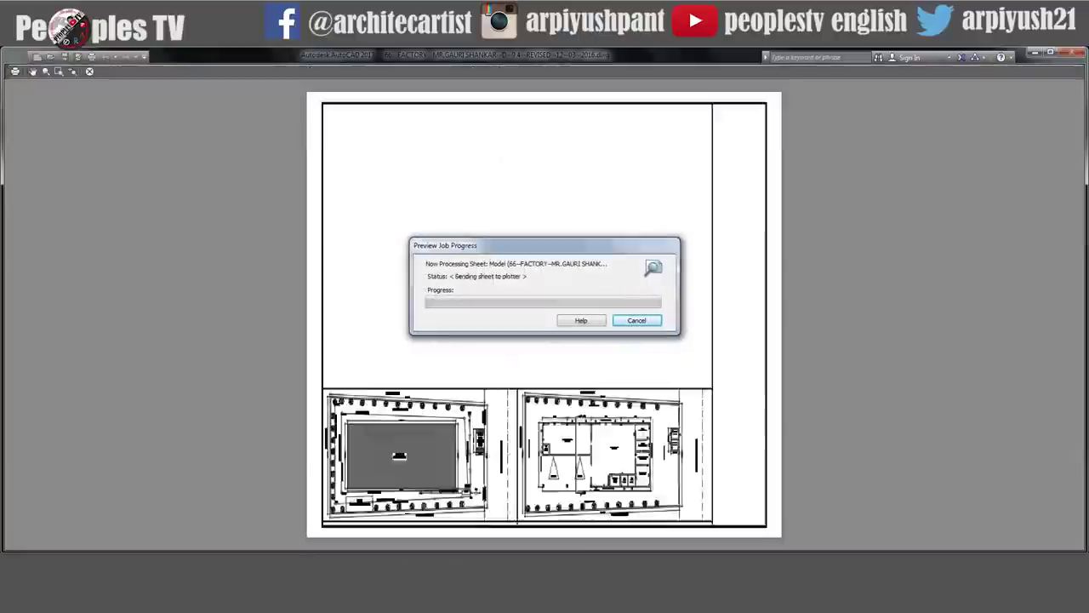
- Examine the plot preview's paper margins, border and outer rectangle line, and exit the preview without plotting
{"action": "scroll", "coordinate": [326, 147], "scroll_direction": "up", "scroll_amount": 2}
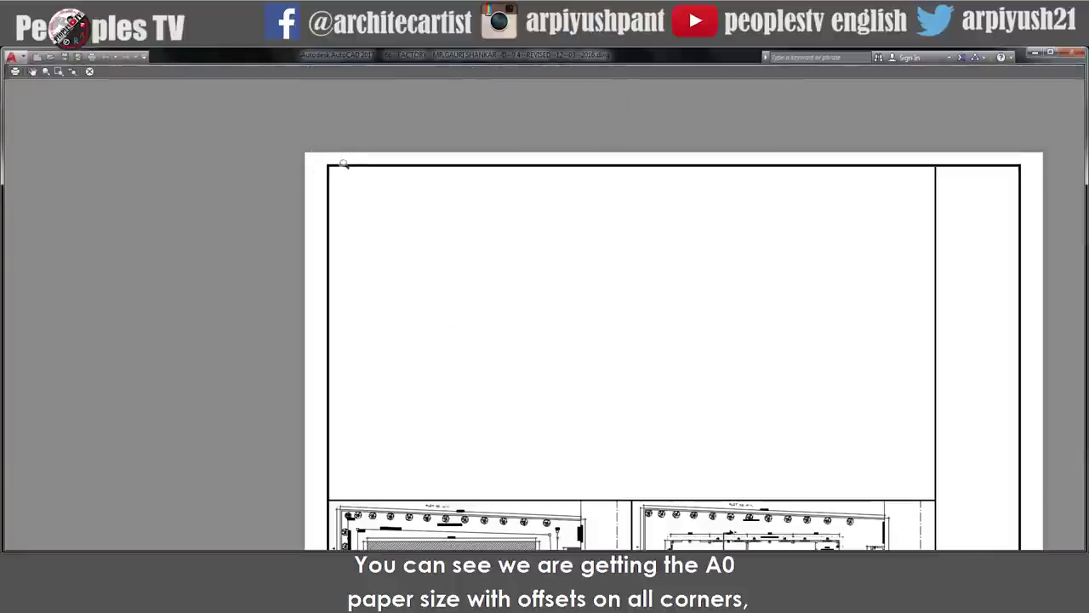
{"action": "scroll", "coordinate": [343, 164], "scroll_direction": "down", "scroll_amount": 2}
{"action": "scroll", "coordinate": [717, 462], "scroll_direction": "up", "scroll_amount": 3}
{"action": "scroll", "coordinate": [803, 479], "scroll_direction": "down", "scroll_amount": 4}
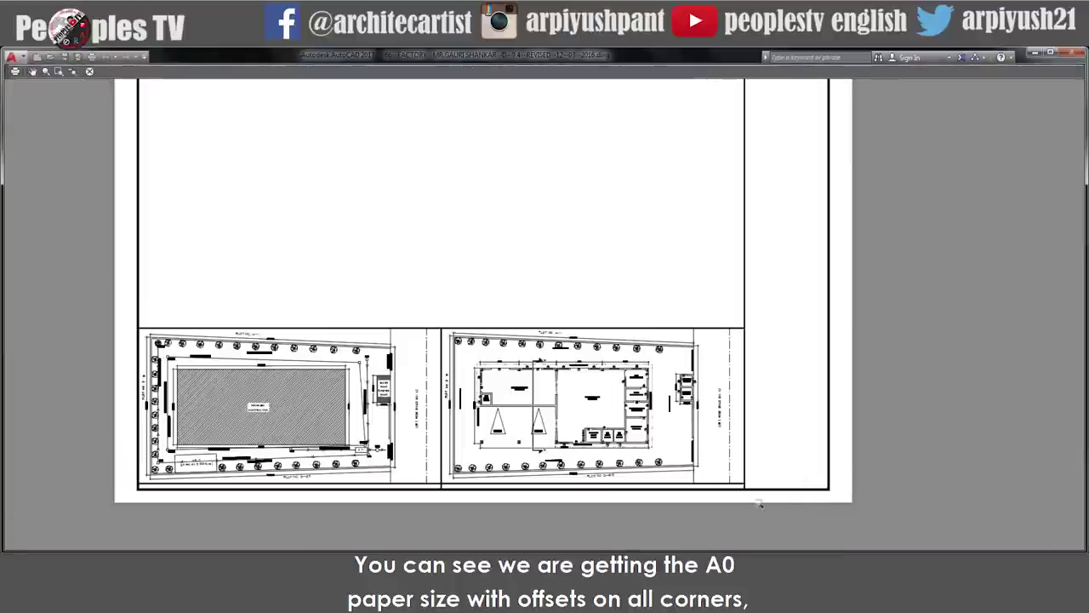
{"action": "scroll", "coordinate": [698, 183], "scroll_direction": "up", "scroll_amount": 2}
{"action": "scroll", "coordinate": [708, 201], "scroll_direction": "down", "scroll_amount": 3}
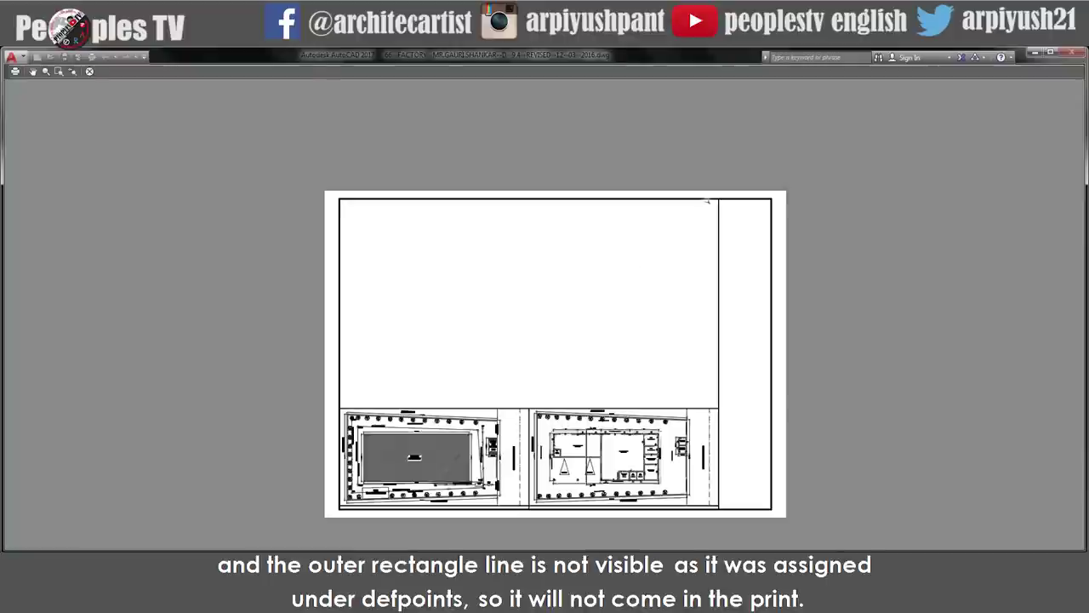
{"action": "scroll", "coordinate": [426, 202], "scroll_direction": "up", "scroll_amount": 2}
{"action": "scroll", "coordinate": [319, 193], "scroll_direction": "up", "scroll_amount": 2}
{"action": "scroll", "coordinate": [323, 204], "scroll_direction": "down", "scroll_amount": 3}
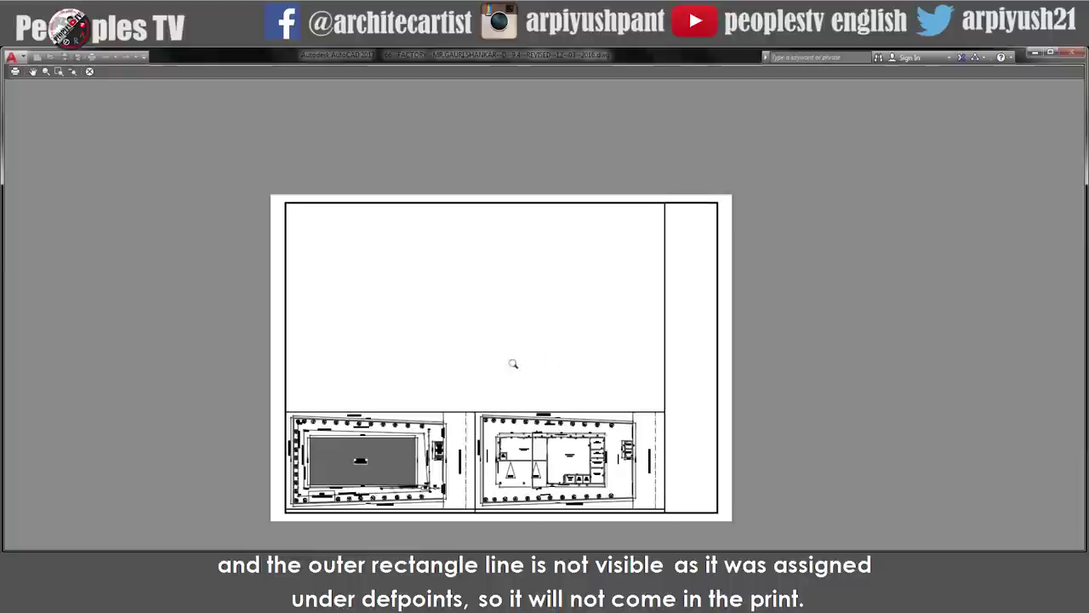
{"action": "scroll", "coordinate": [465, 415], "scroll_direction": "up", "scroll_amount": 3}
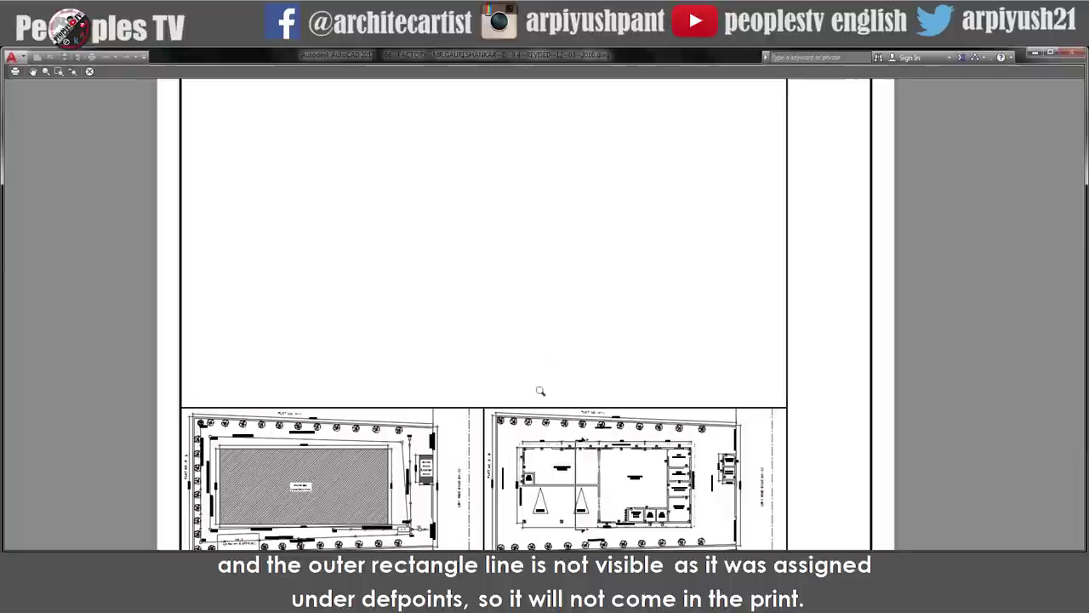
{"action": "right_click", "coordinate": [540, 393]}
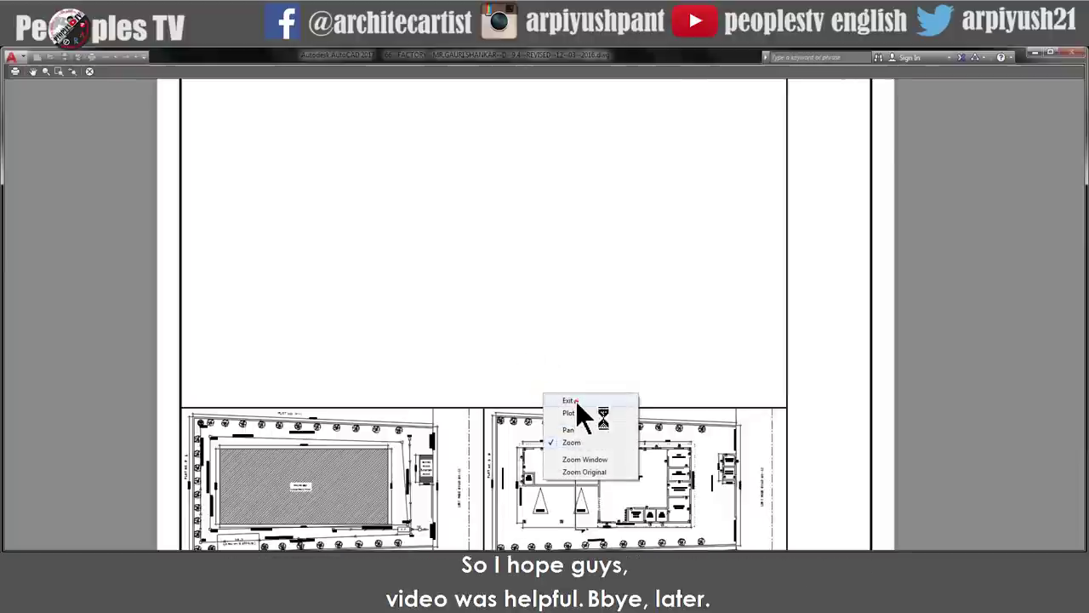
{"action": "left_click", "coordinate": [570, 401]}
{"action": "left_click", "coordinate": [669, 470]}
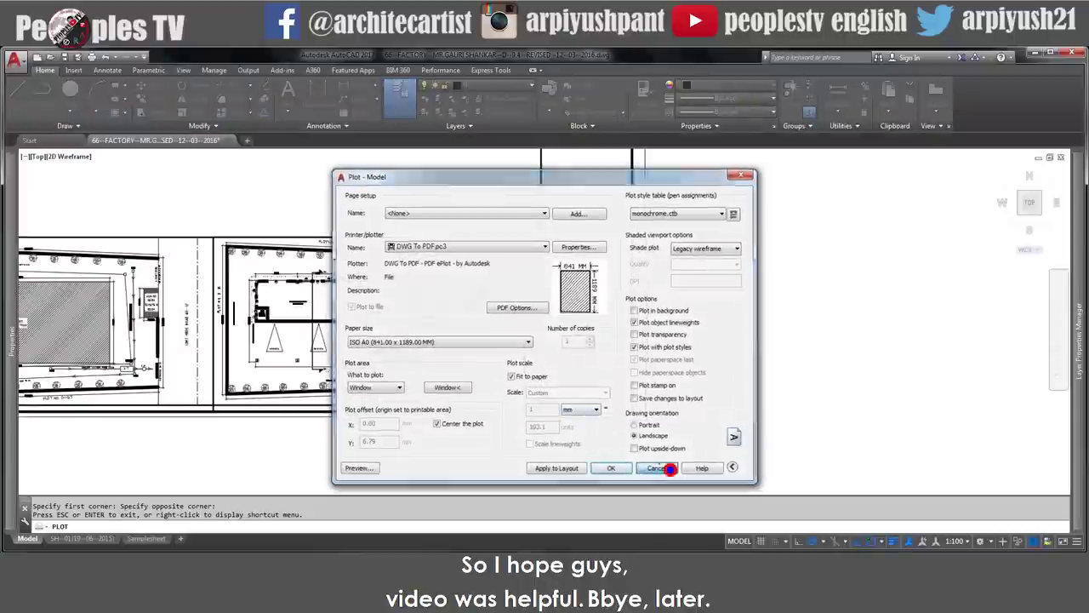
- Zoom out to show all drawings in model space
{"action": "type", "text": "z"}
{"action": "key", "text": "Return"}
{"action": "type", "text": "aa"}
{"action": "key", "text": "Return"}
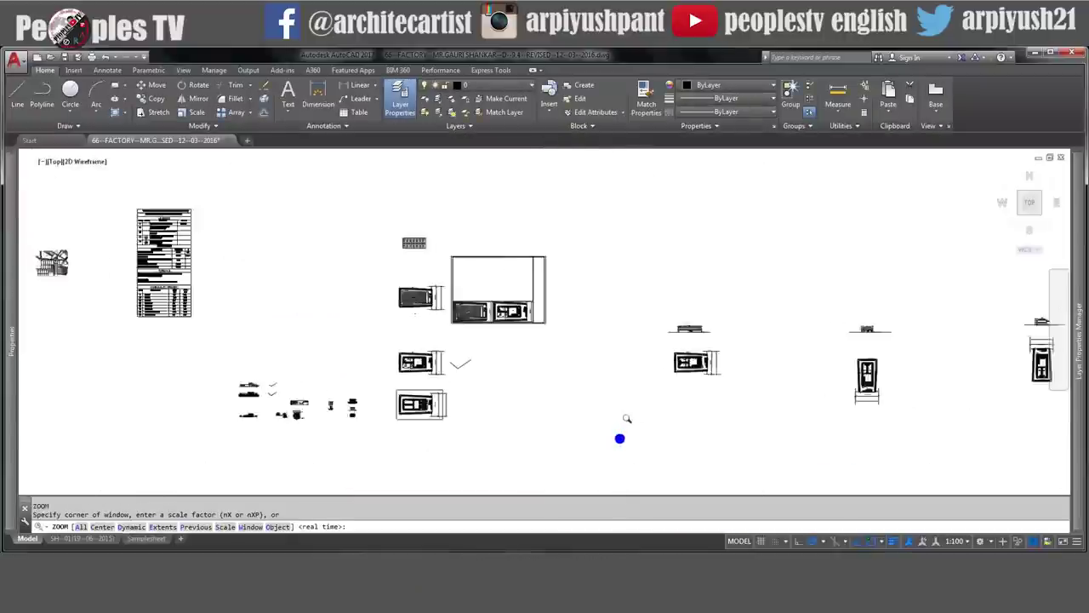